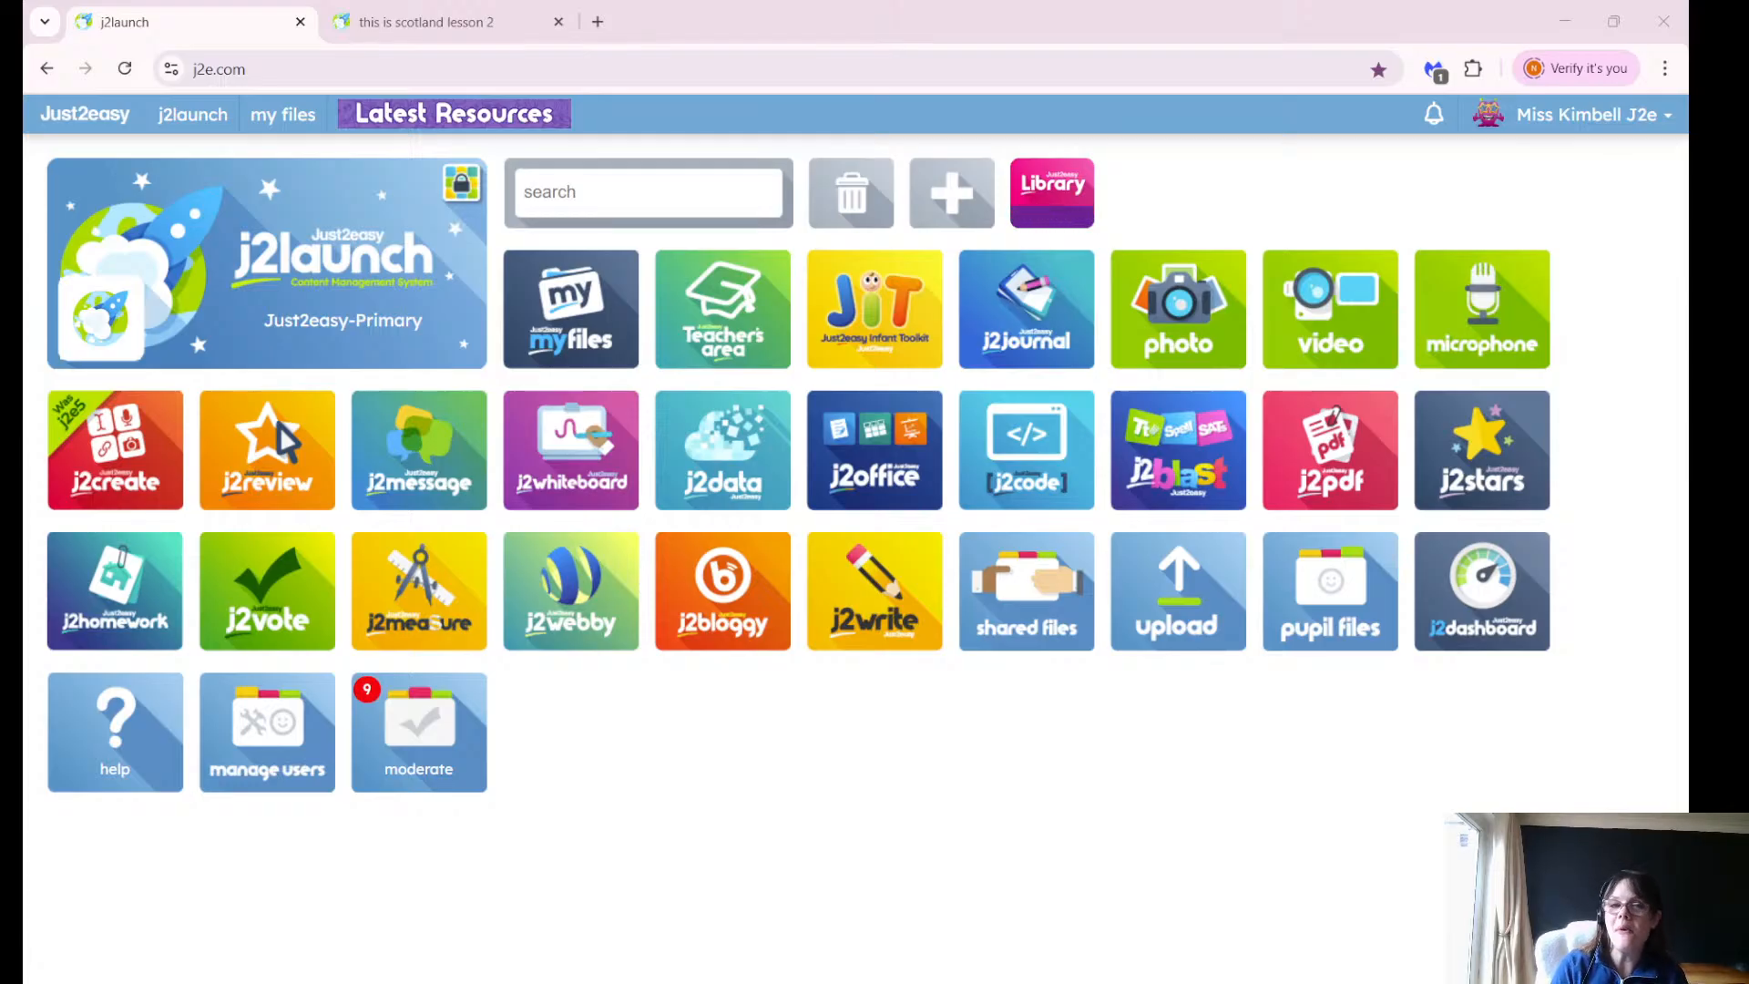
Open the "this is scotland lesson 2" presentation and advance through its slides to "Last week's work...".
click(428, 22)
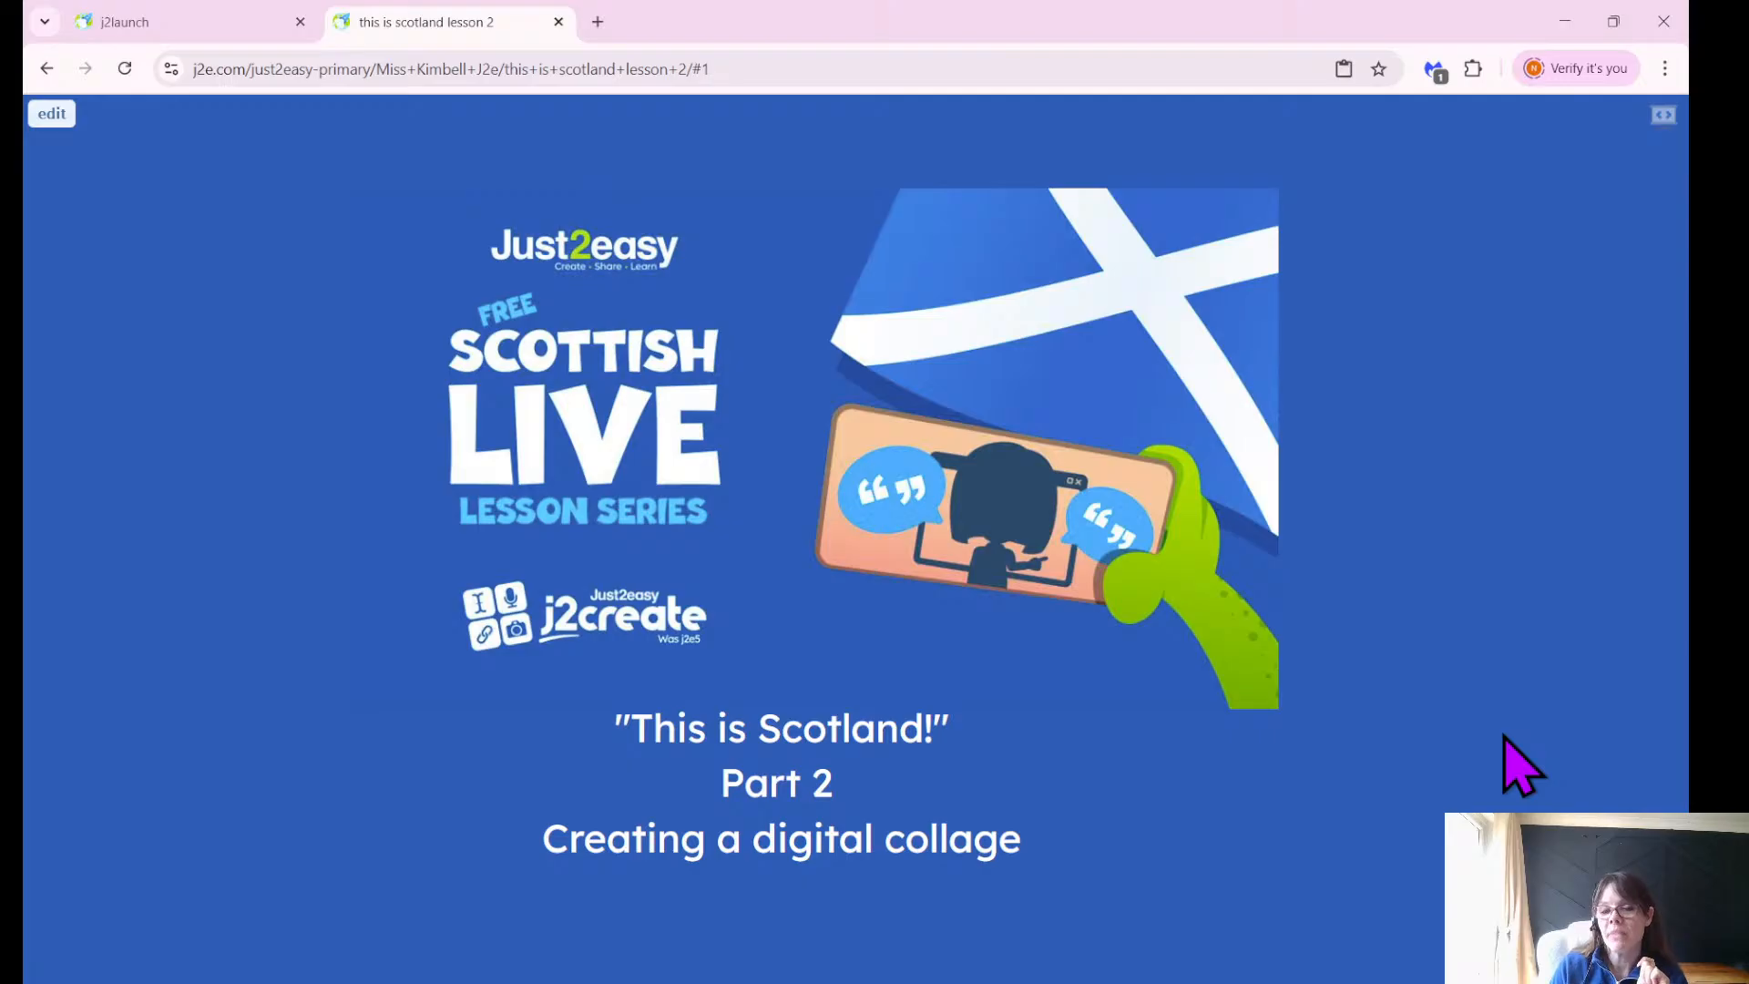
key(Right)
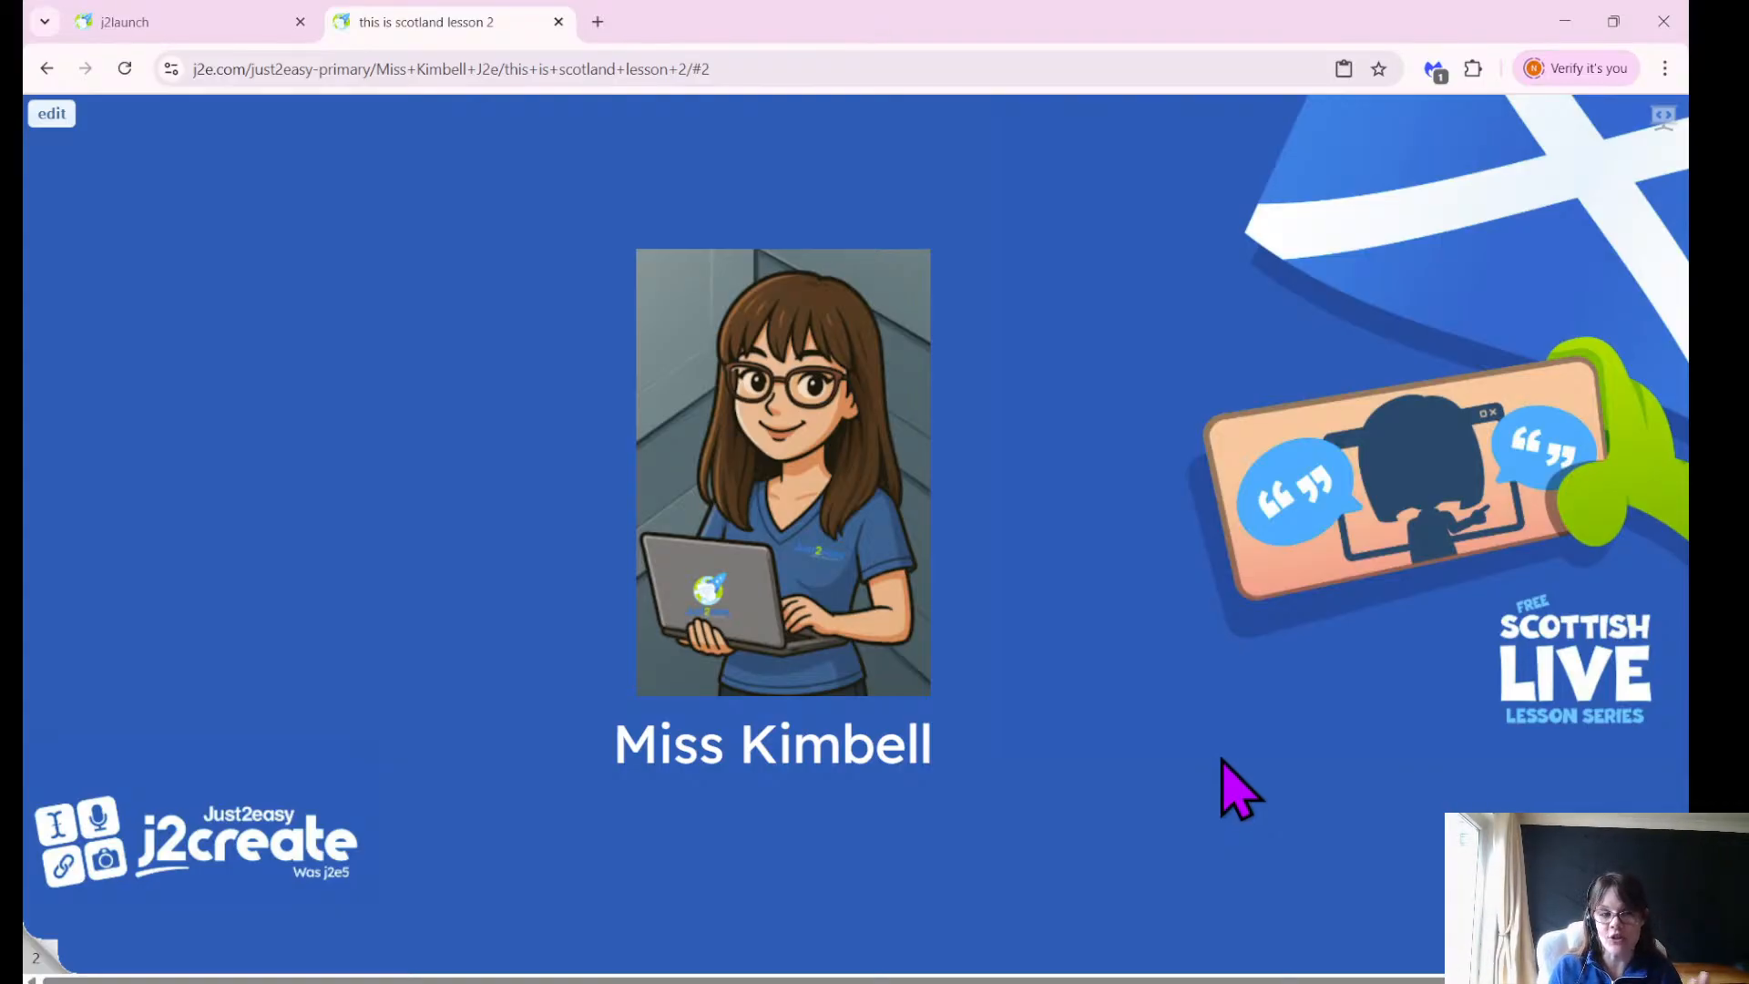
key(Right)
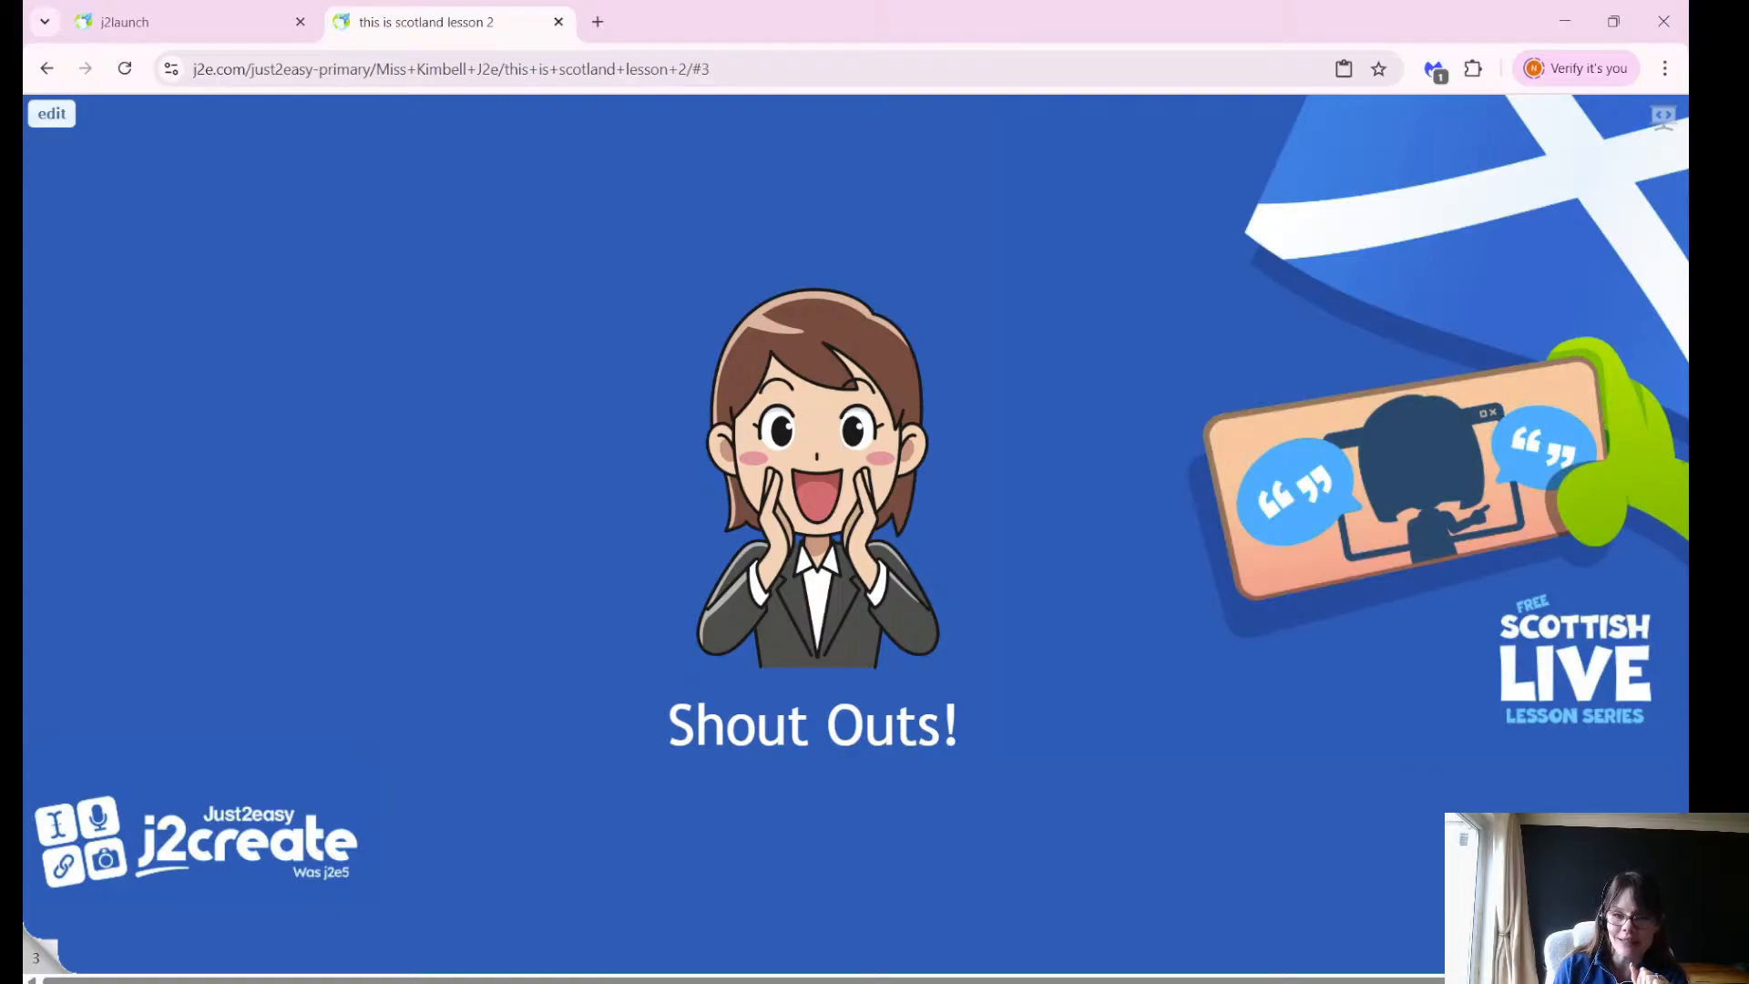
key(Right)
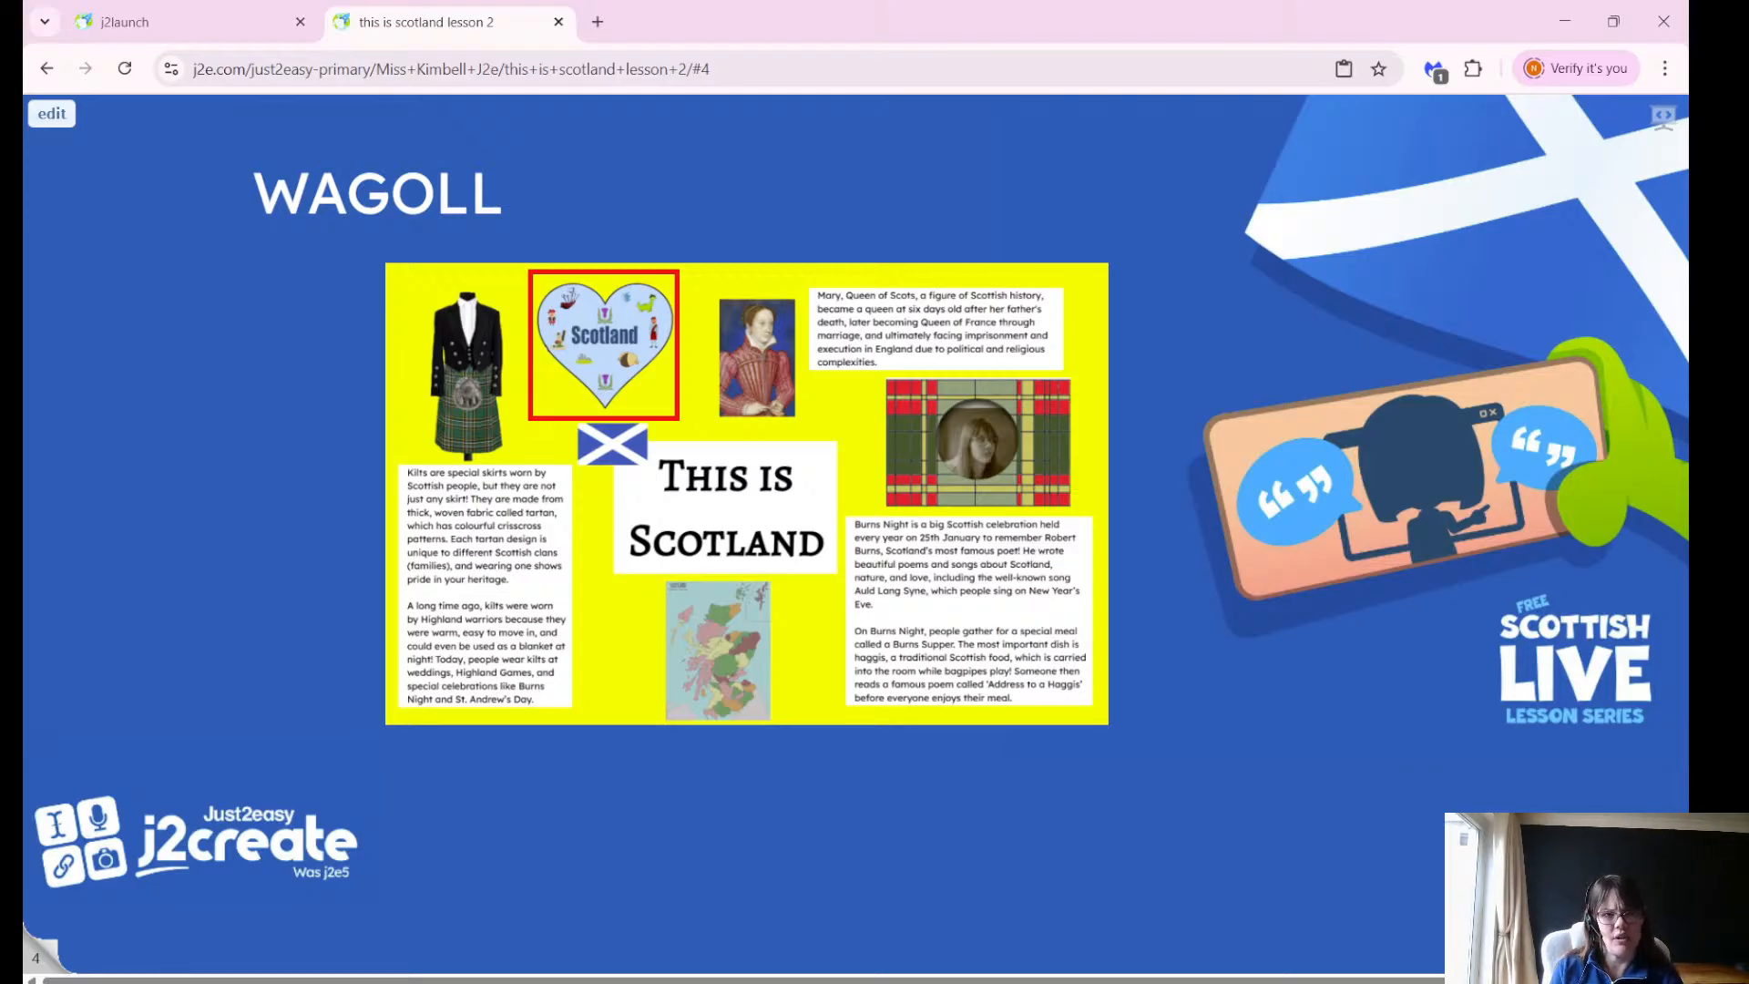
key(Right)
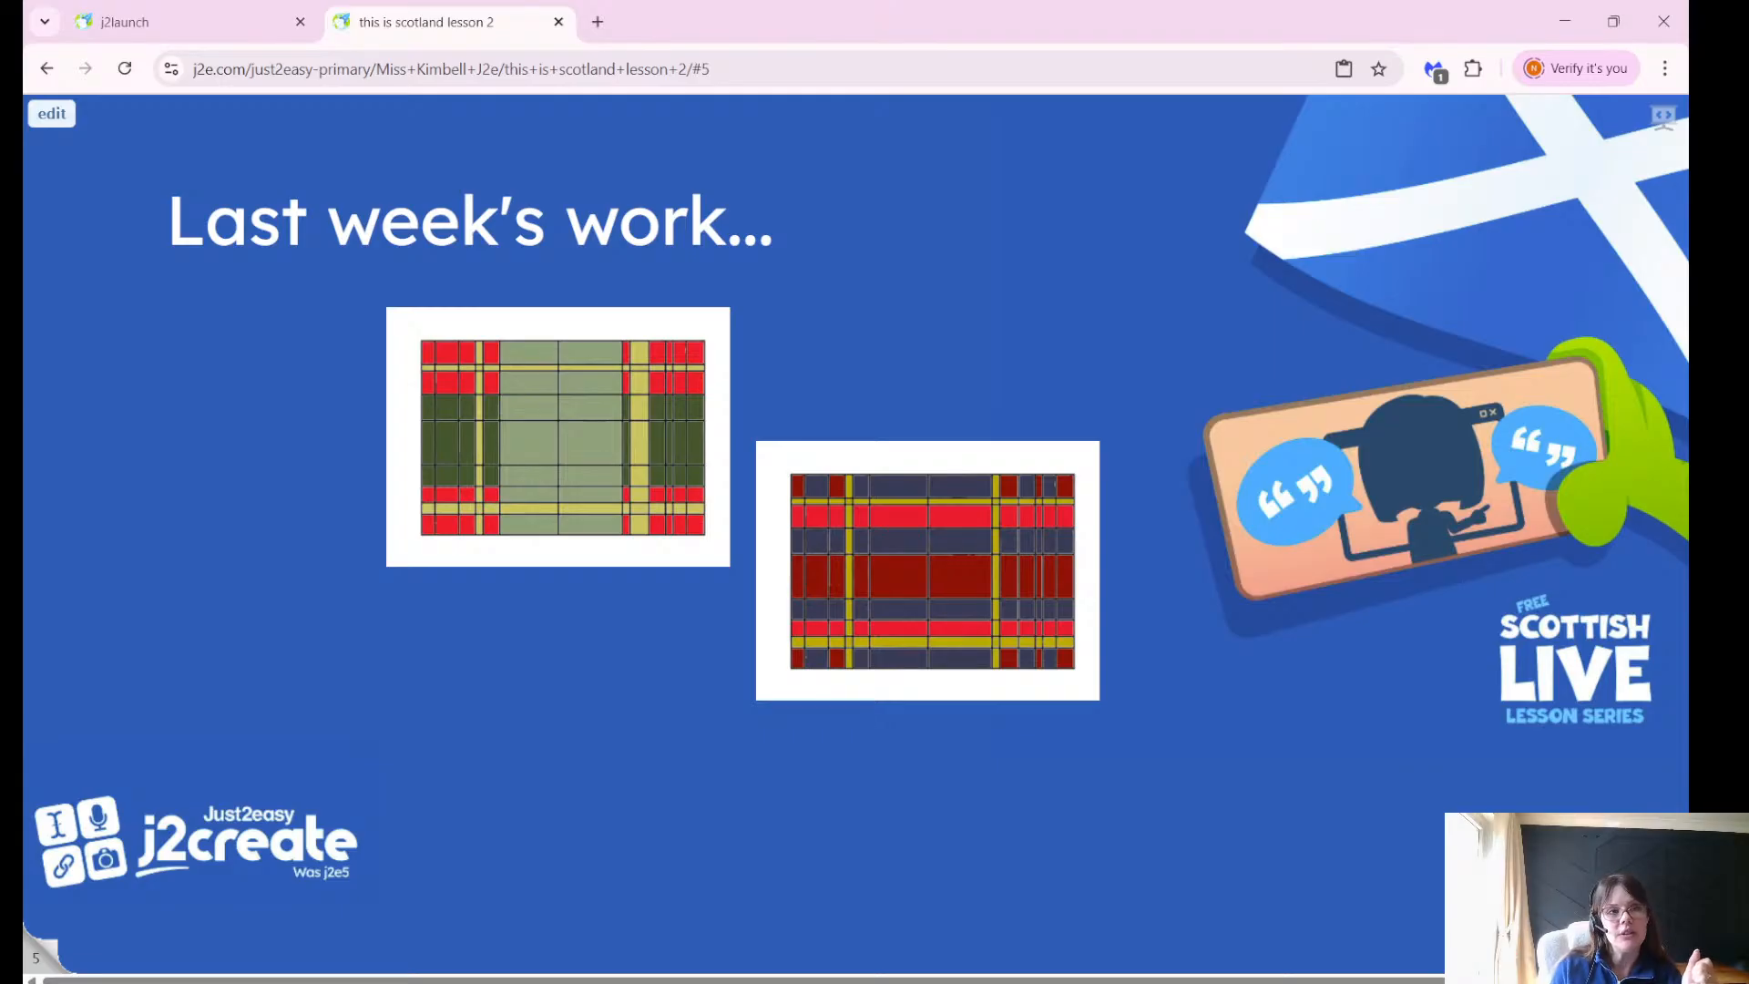
Edit the presentation so the "Last week's work..." page comes before the first WAGOLL page, and return to viewing it.
click(51, 112)
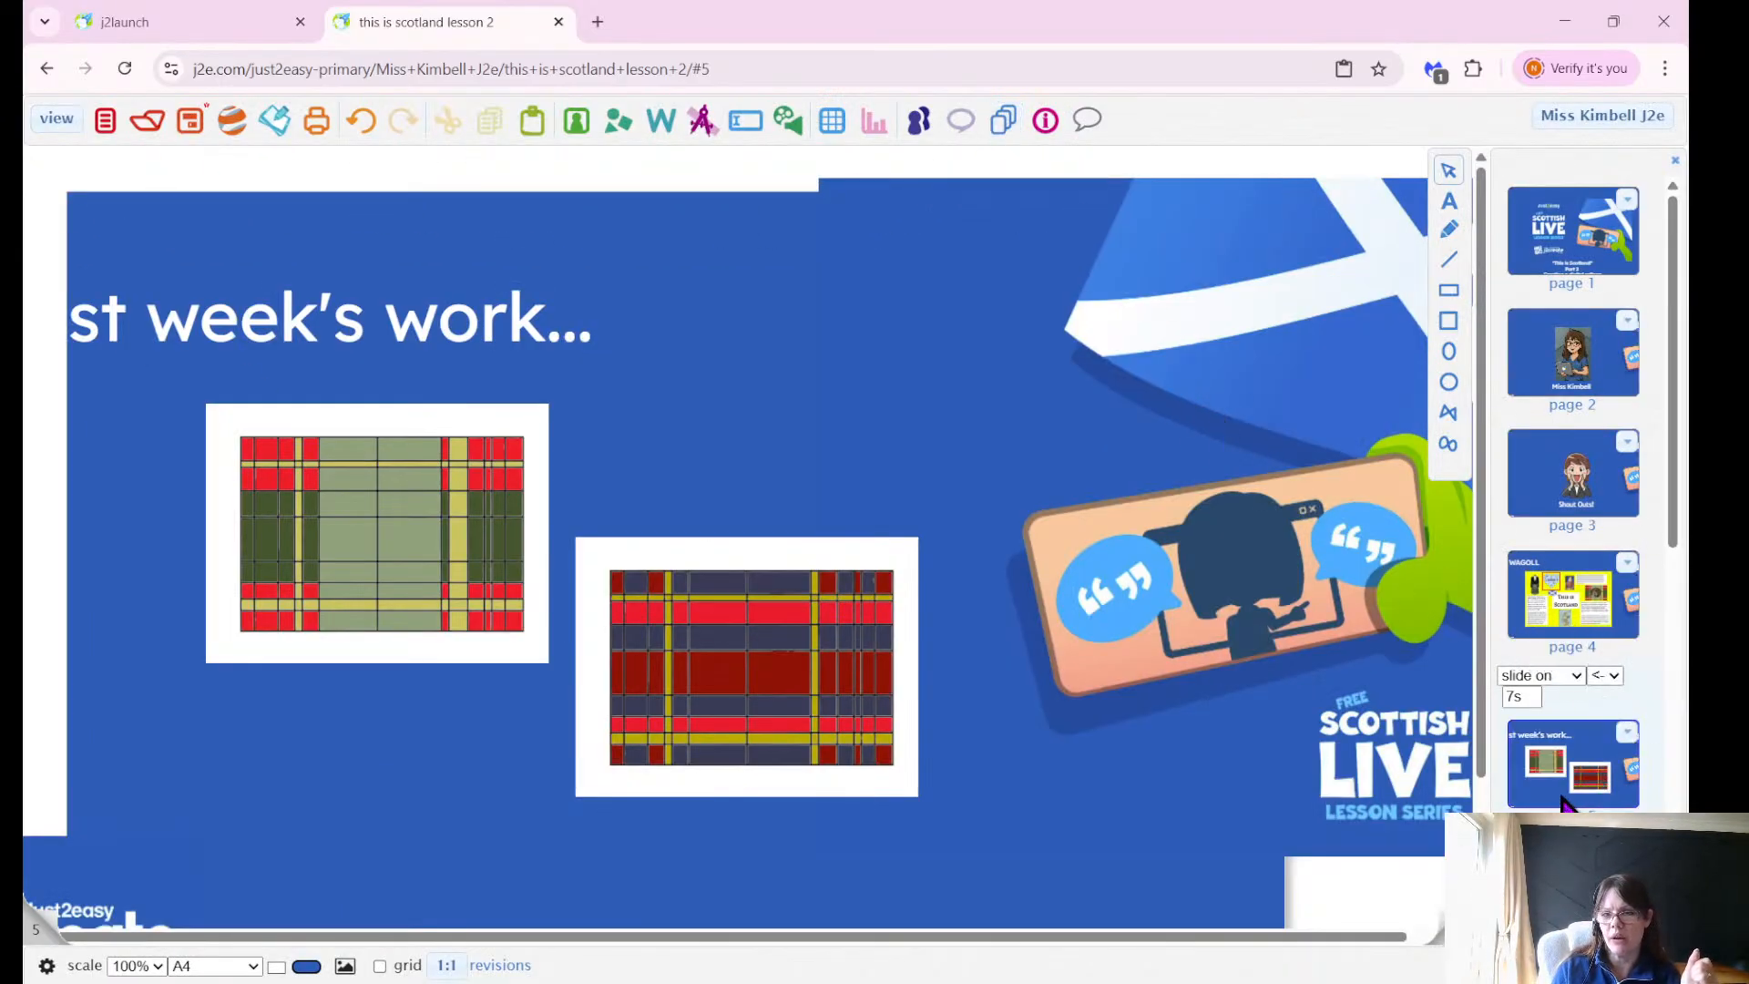
drag(1565, 804, 1566, 637)
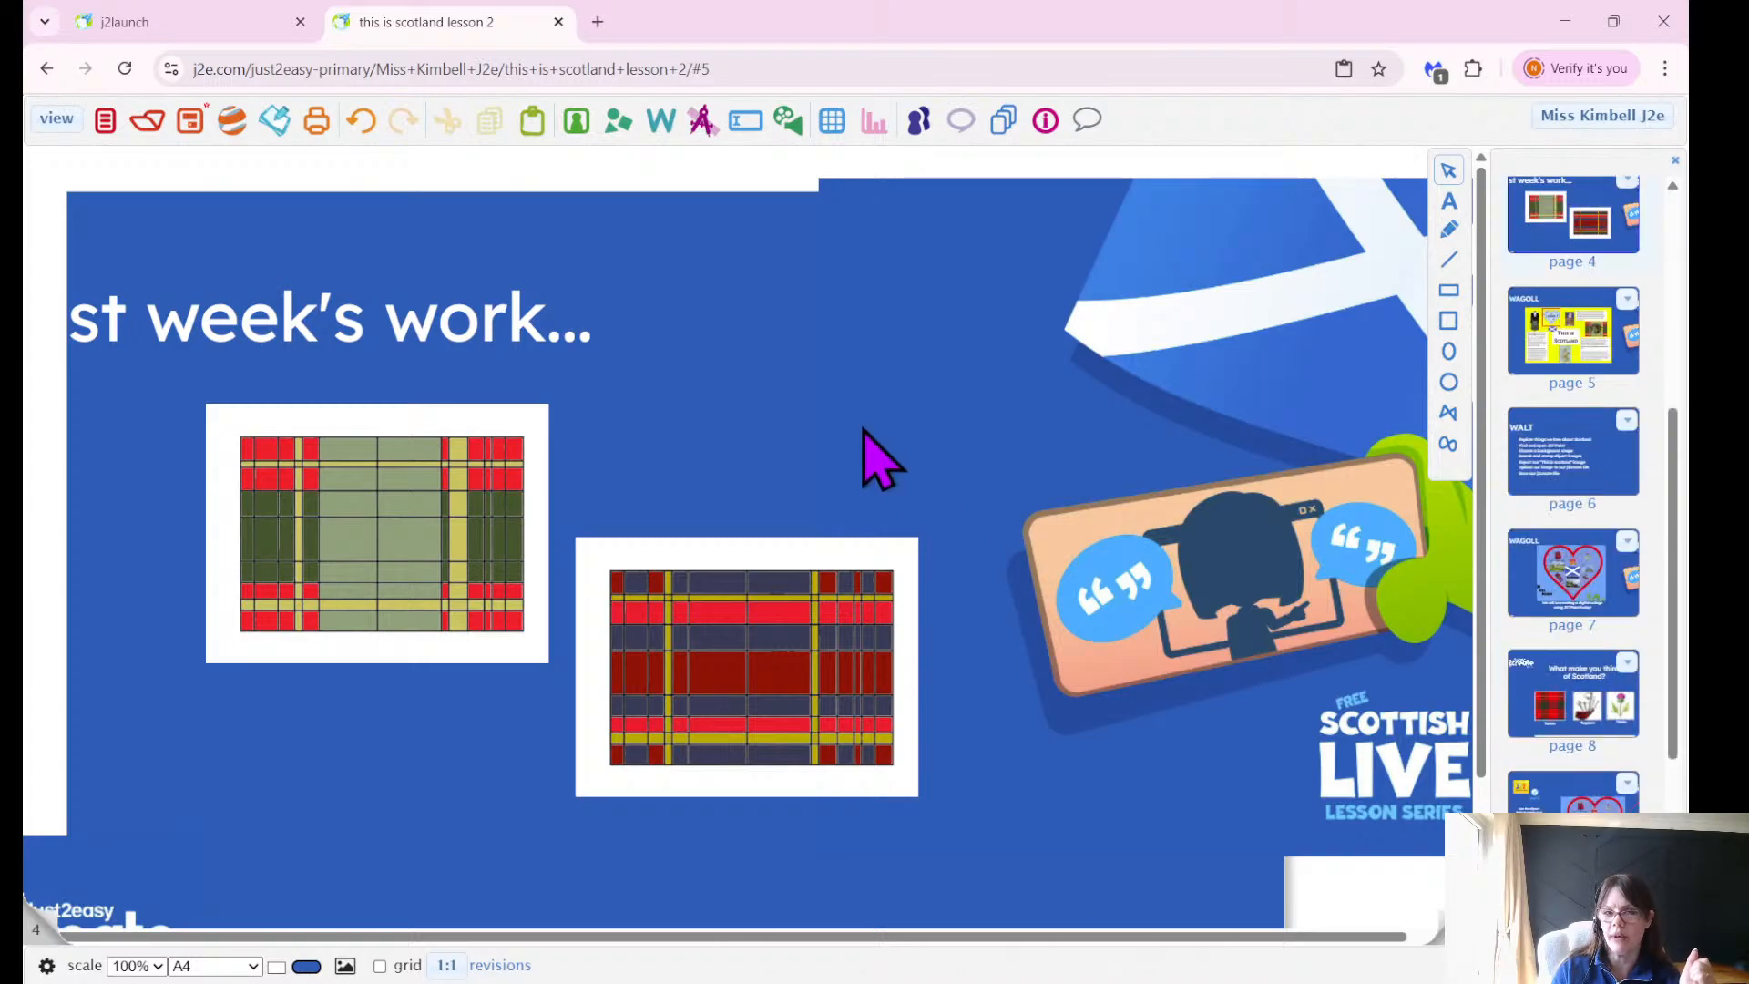
click(50, 117)
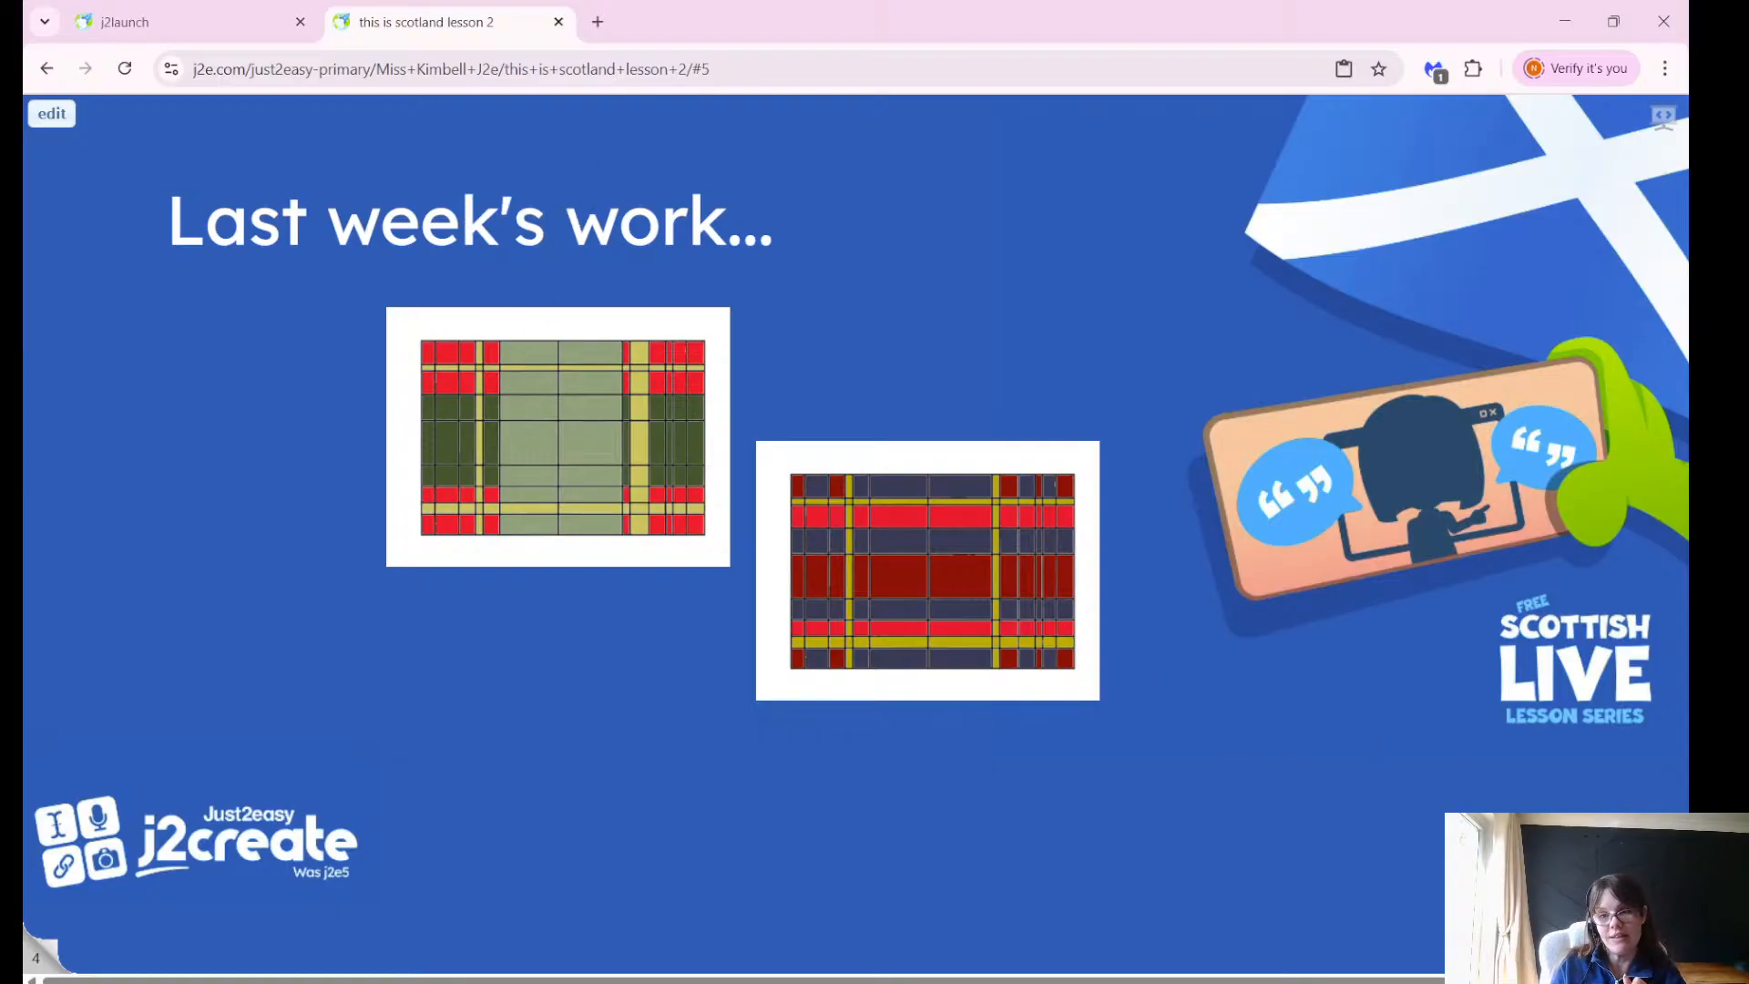
Open the Scotland heart collage linked on the WAGOLL slide, and undo a trial brush stroke near the heart's lower tip.
key(Right)
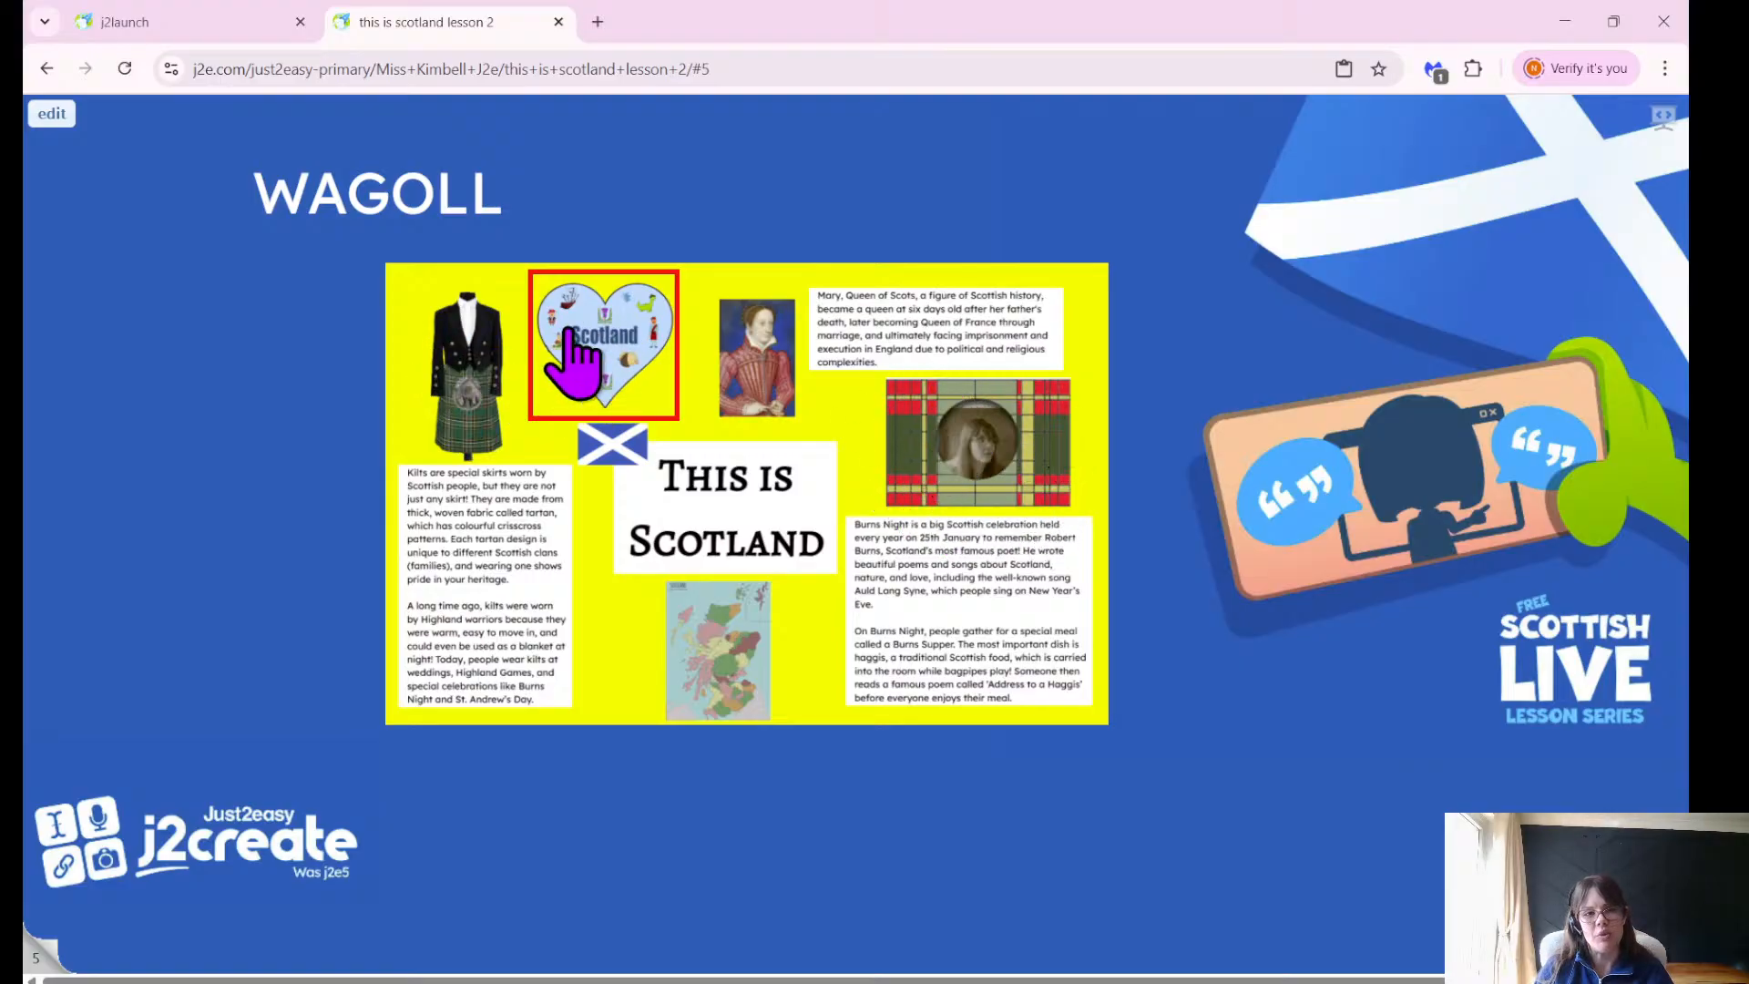
click(637, 387)
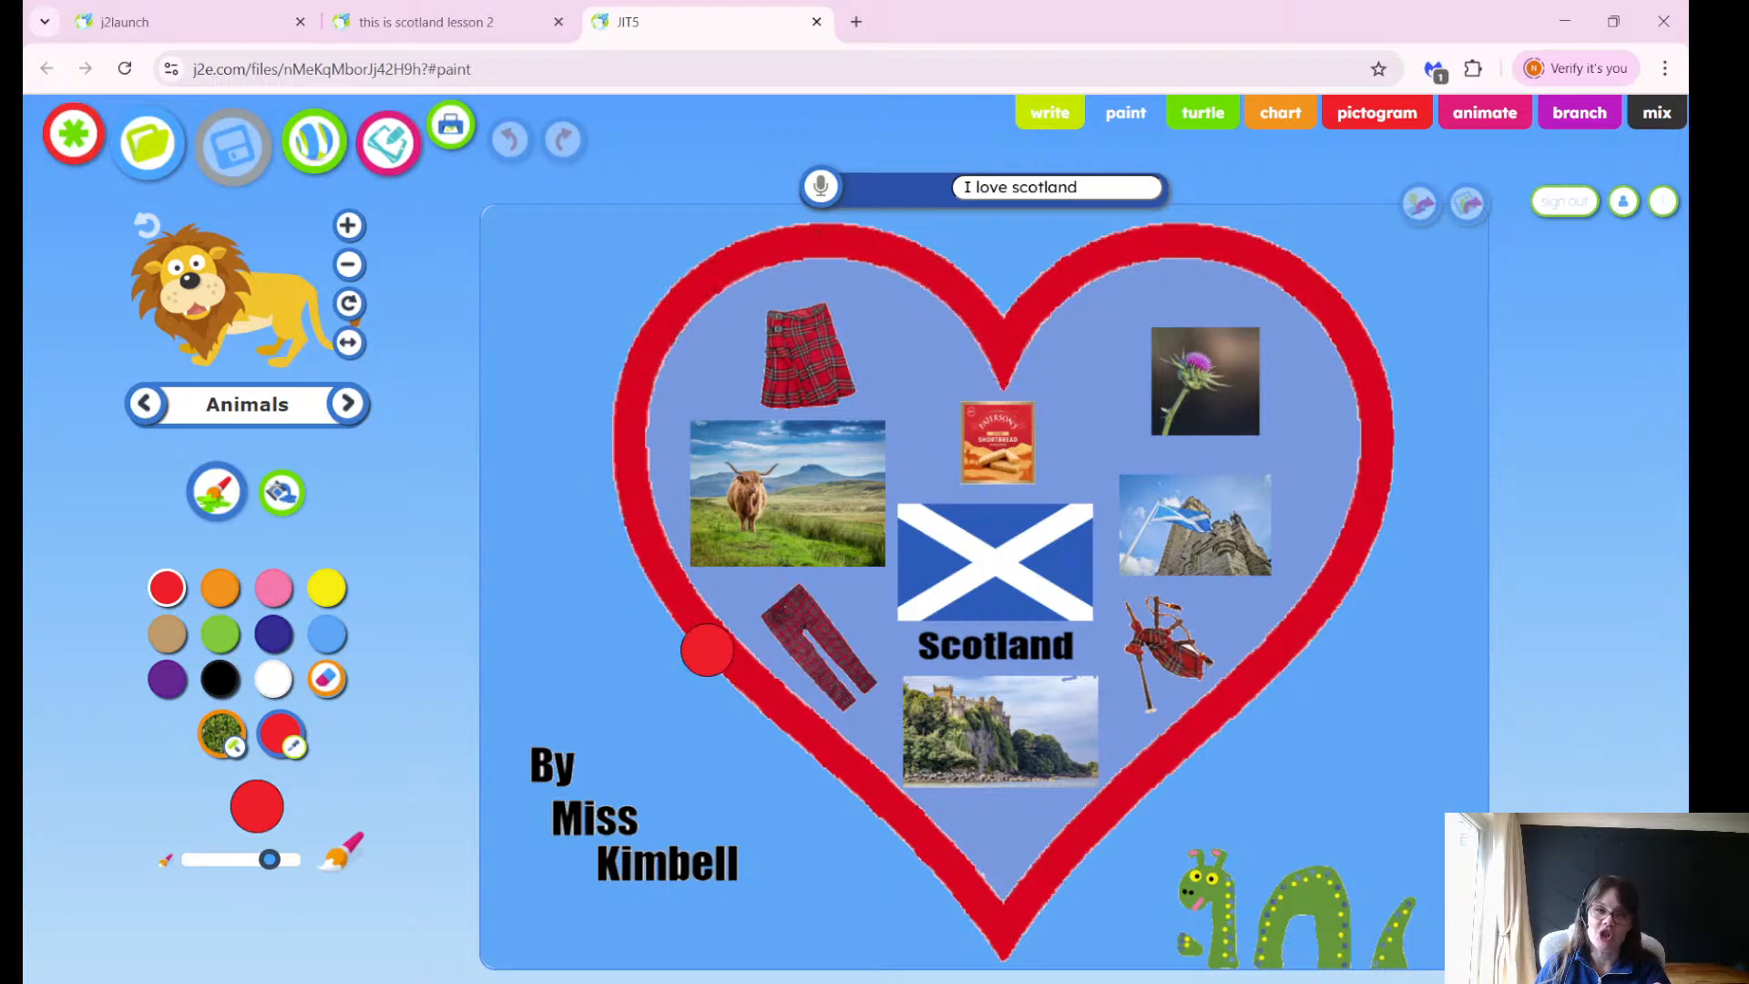
drag(951, 888, 1048, 952)
click(508, 144)
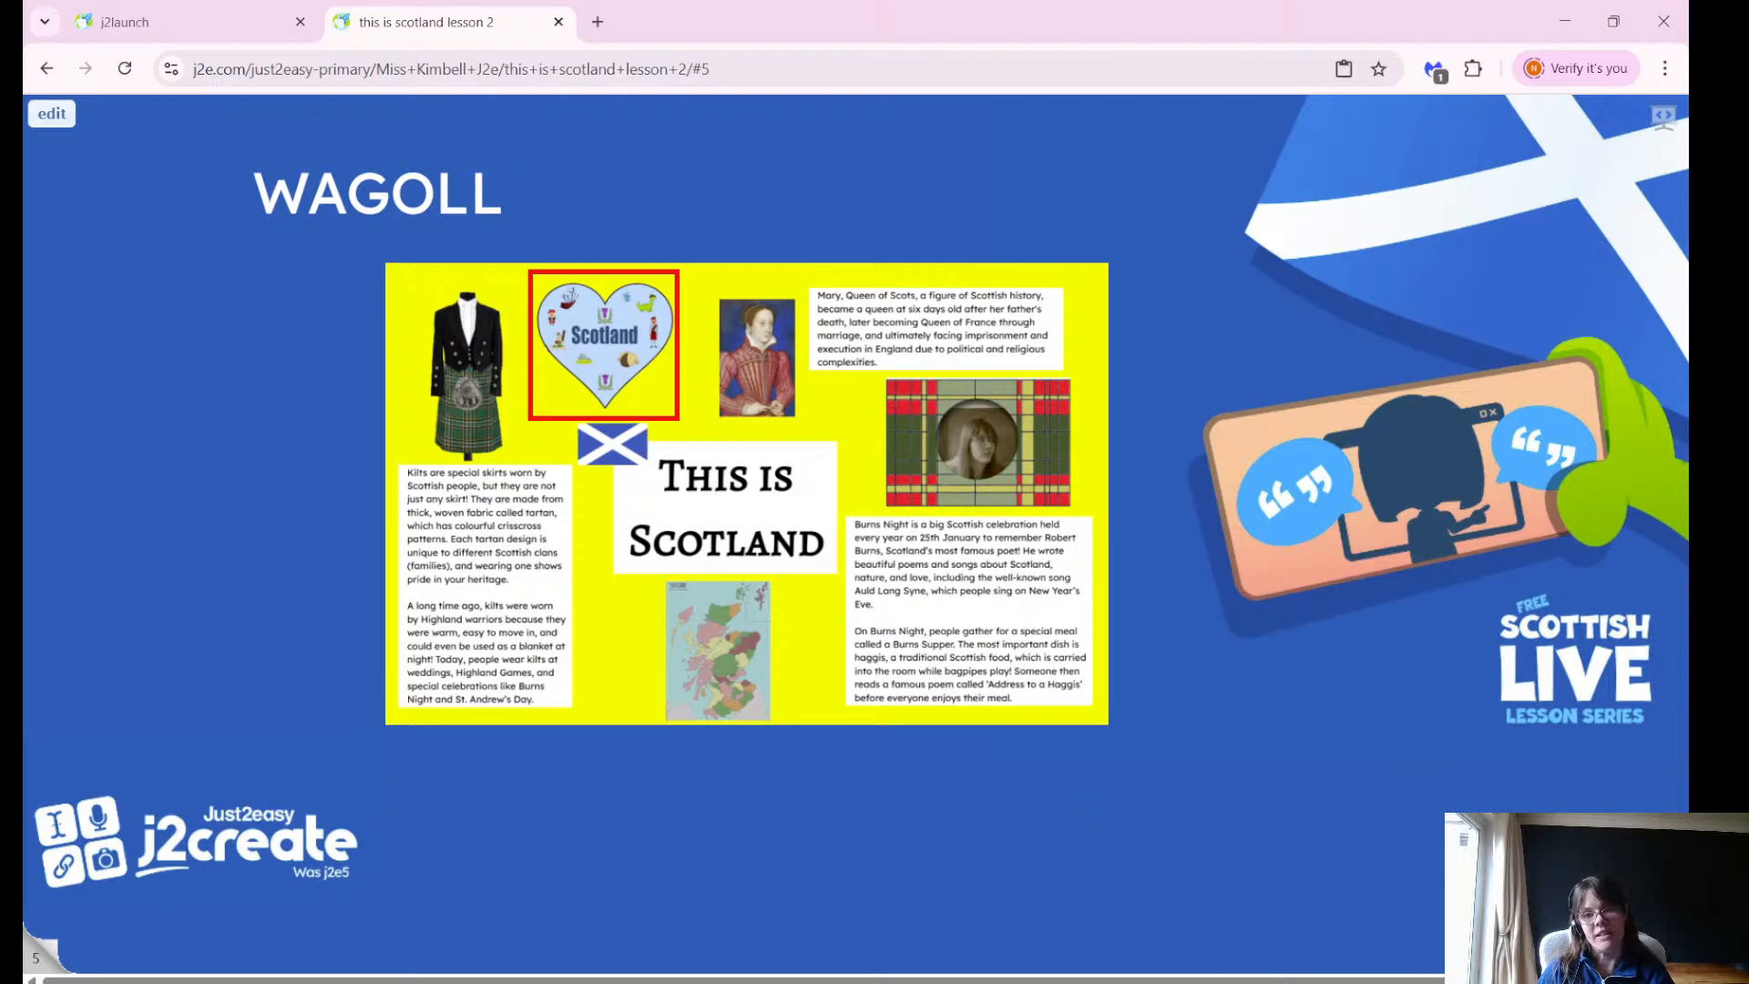
Advance through the lesson slides from the first WAGOLL page to the JIT Paint collage instructions.
key(Right)
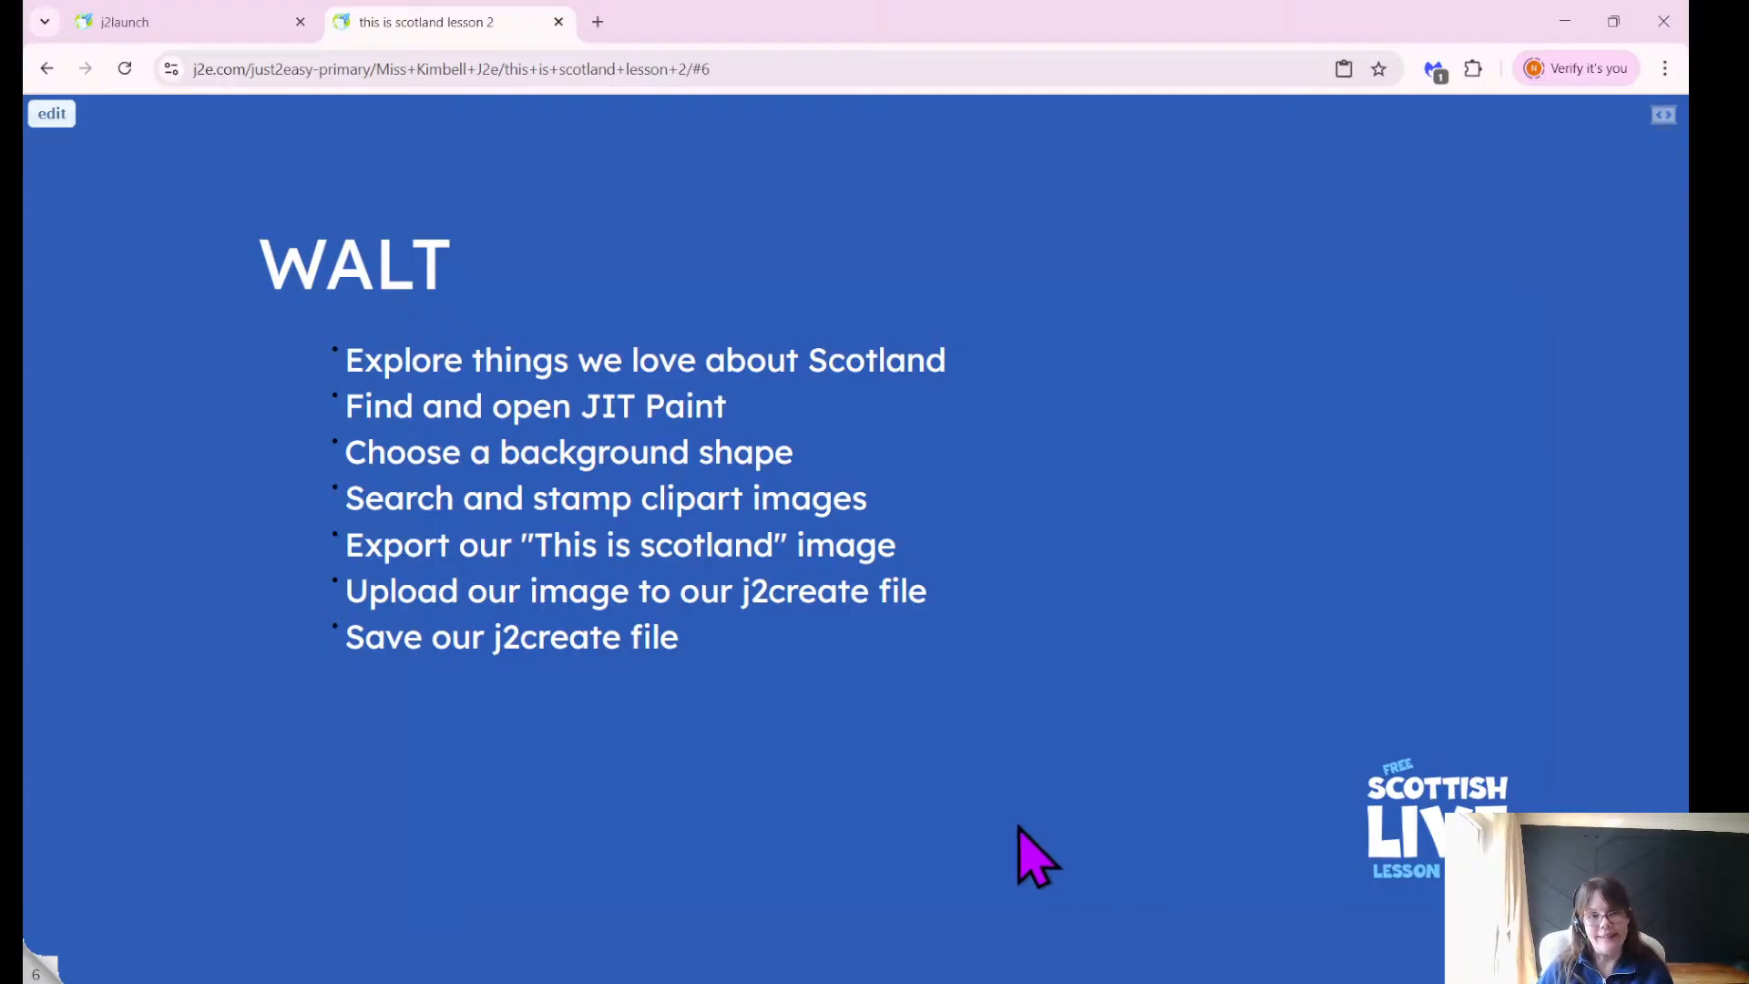
key(Right)
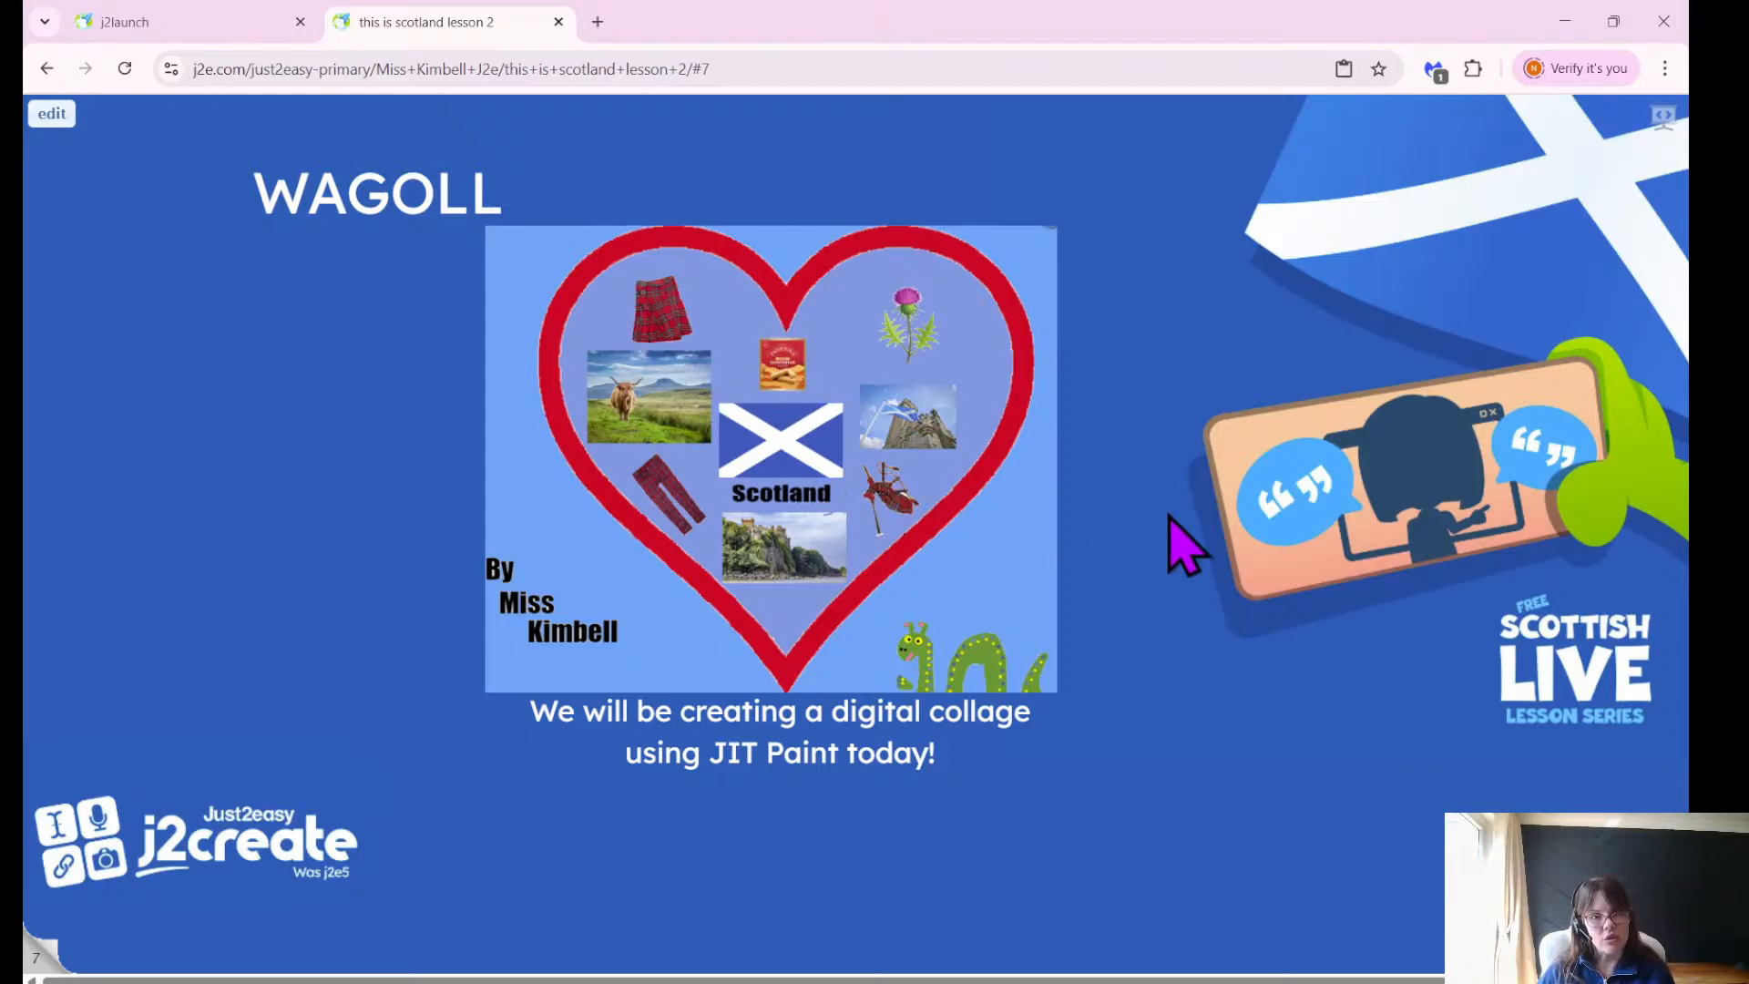
key(Right)
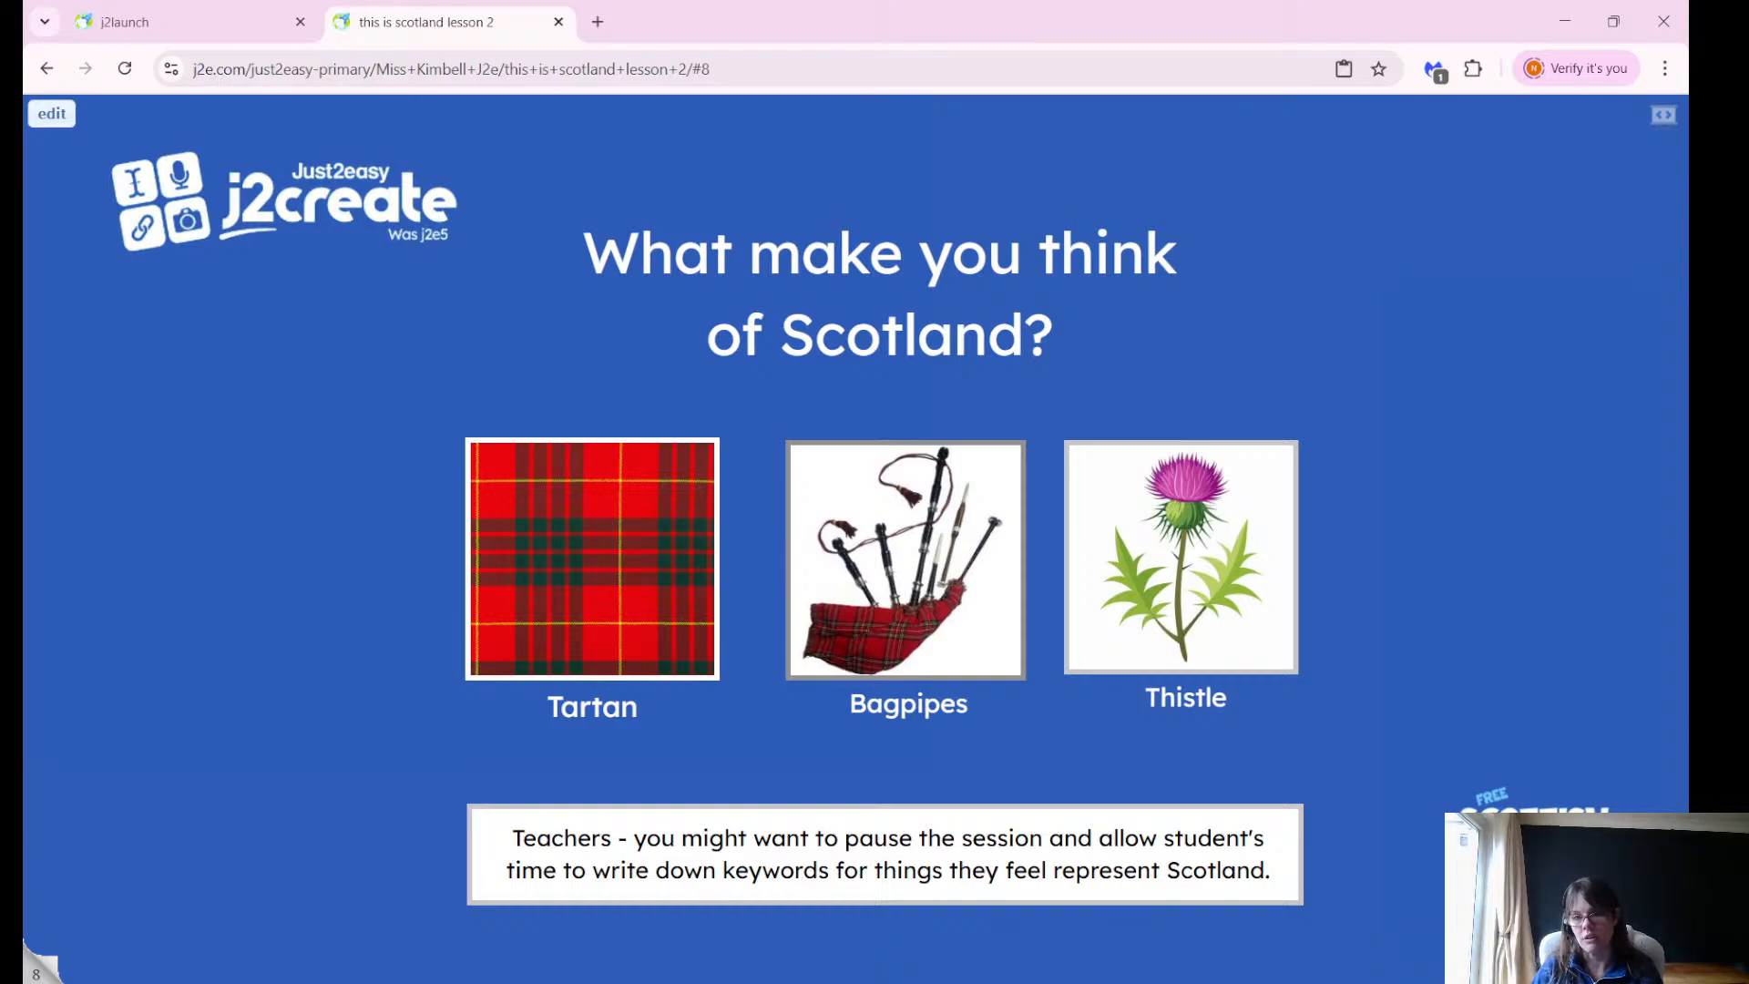
click(1666, 965)
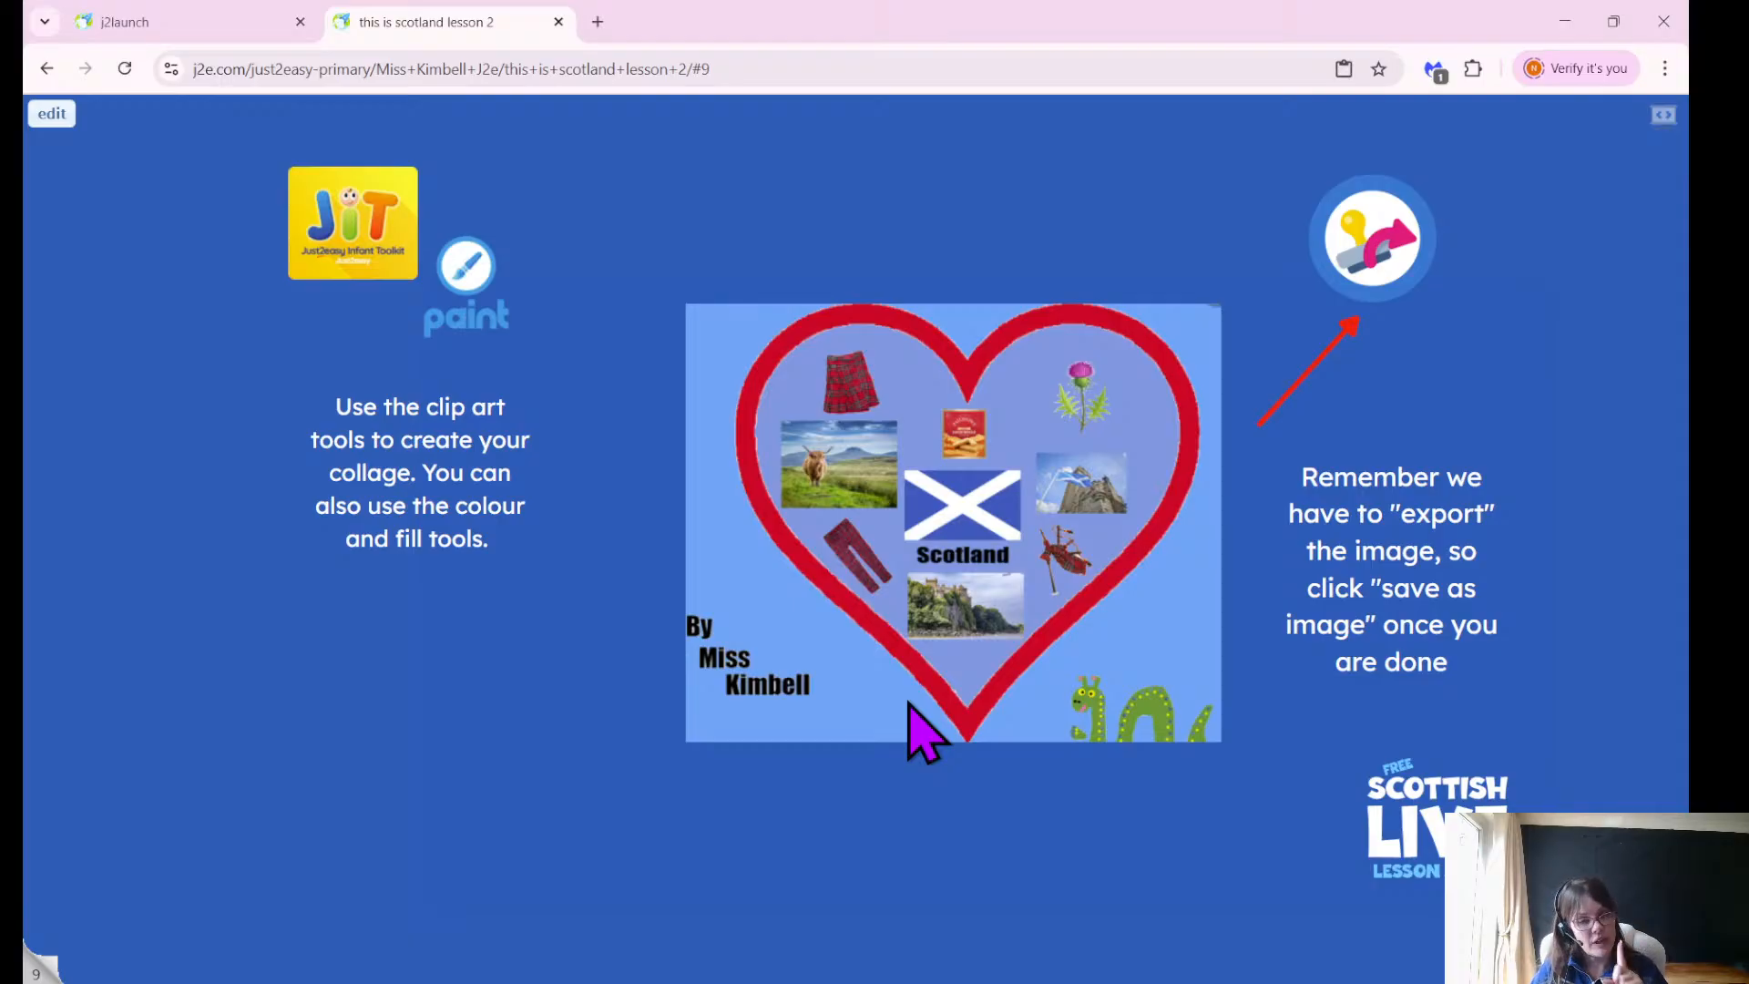
Launch JIT from j2launch and start a new paint file with the blank template.
click(136, 25)
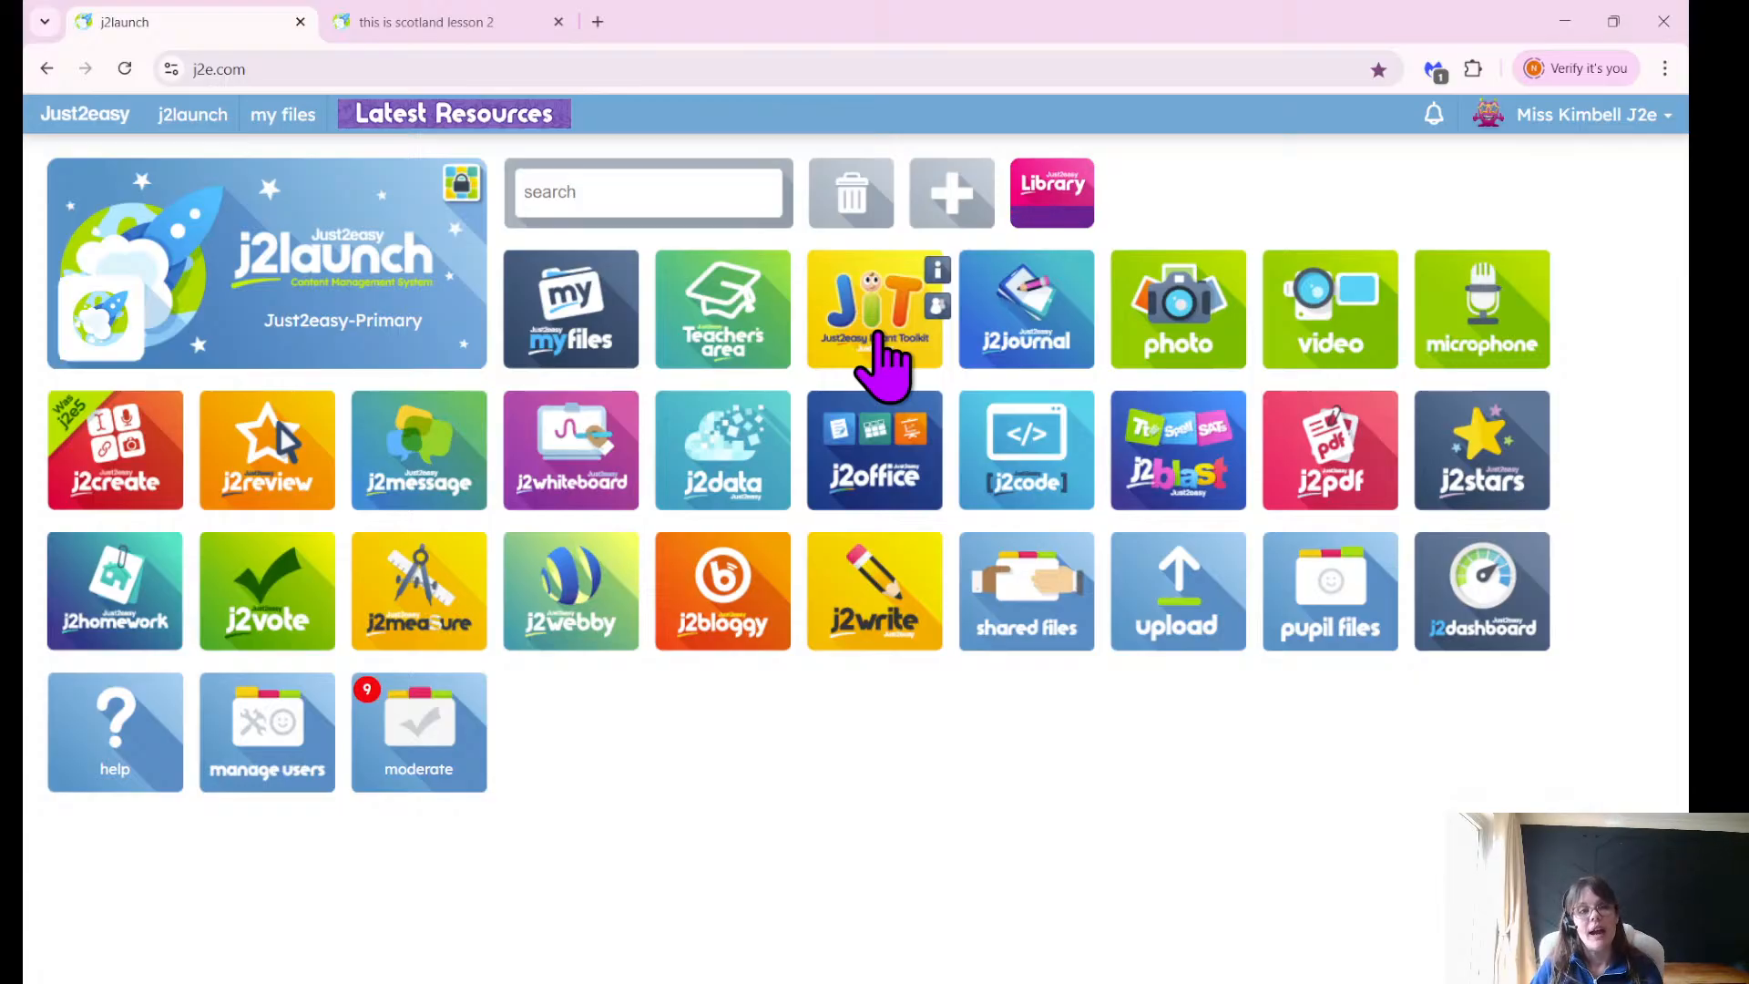
click(877, 337)
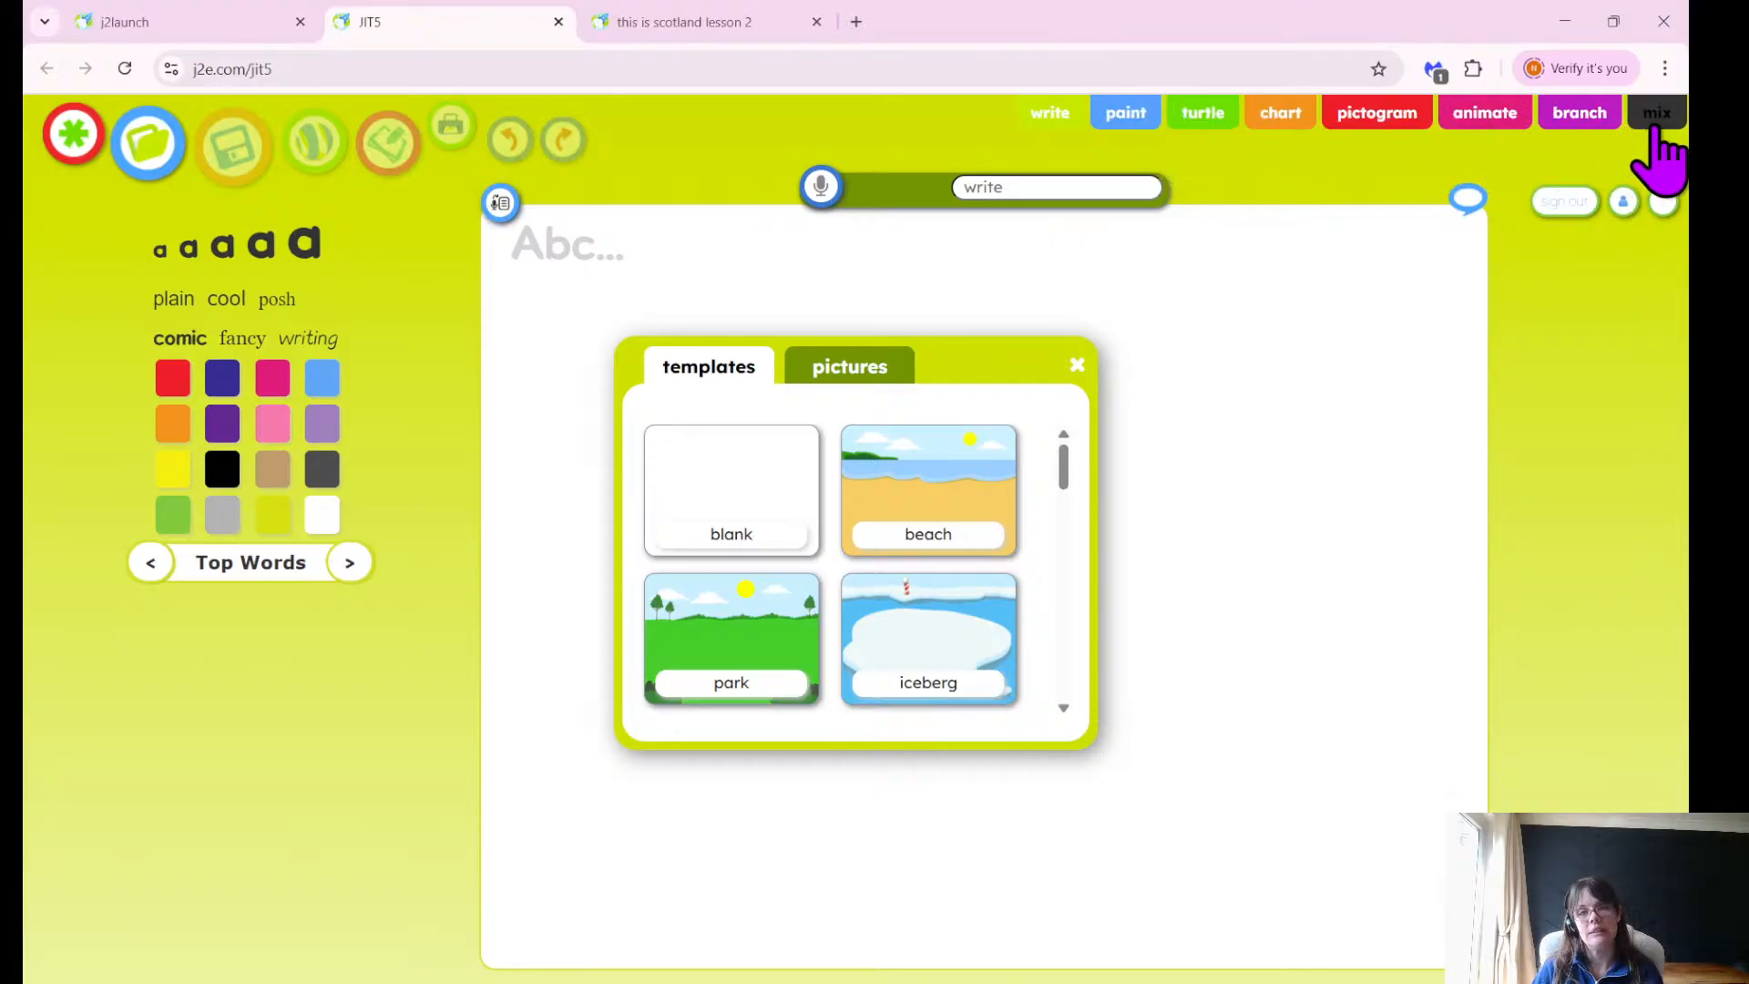
click(1128, 116)
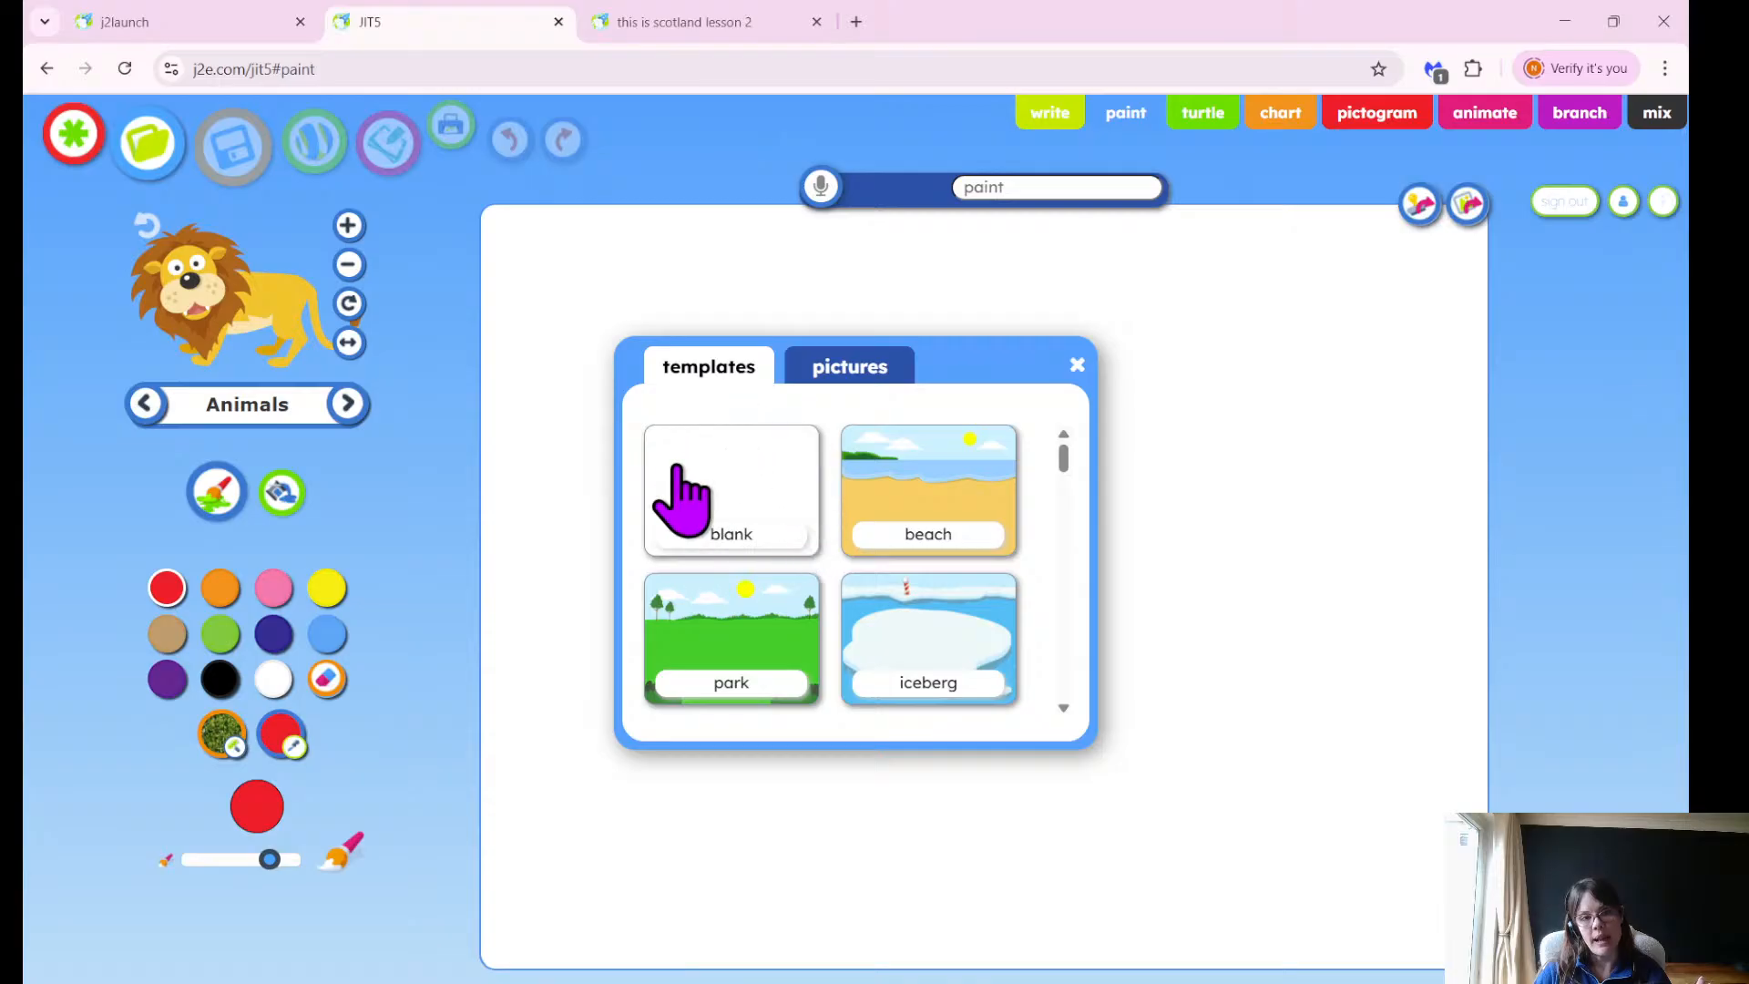
click(760, 460)
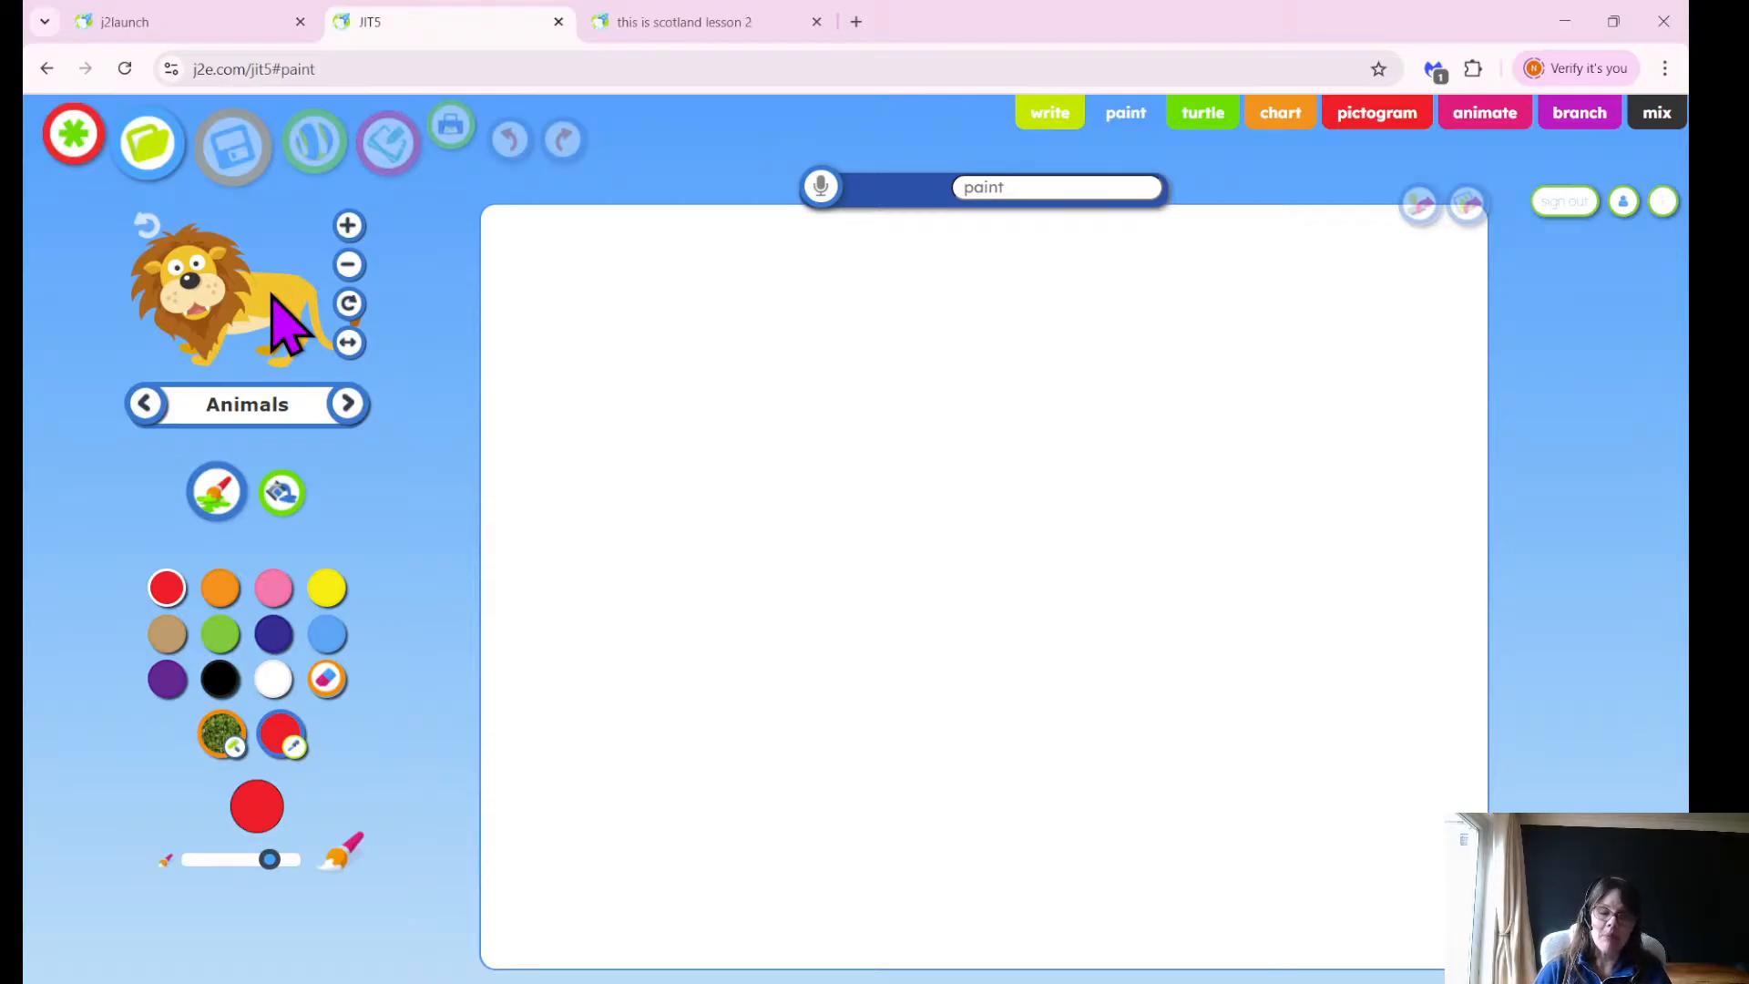
Browse backwards through the Animals stamps to the squirrel.
click(346, 403)
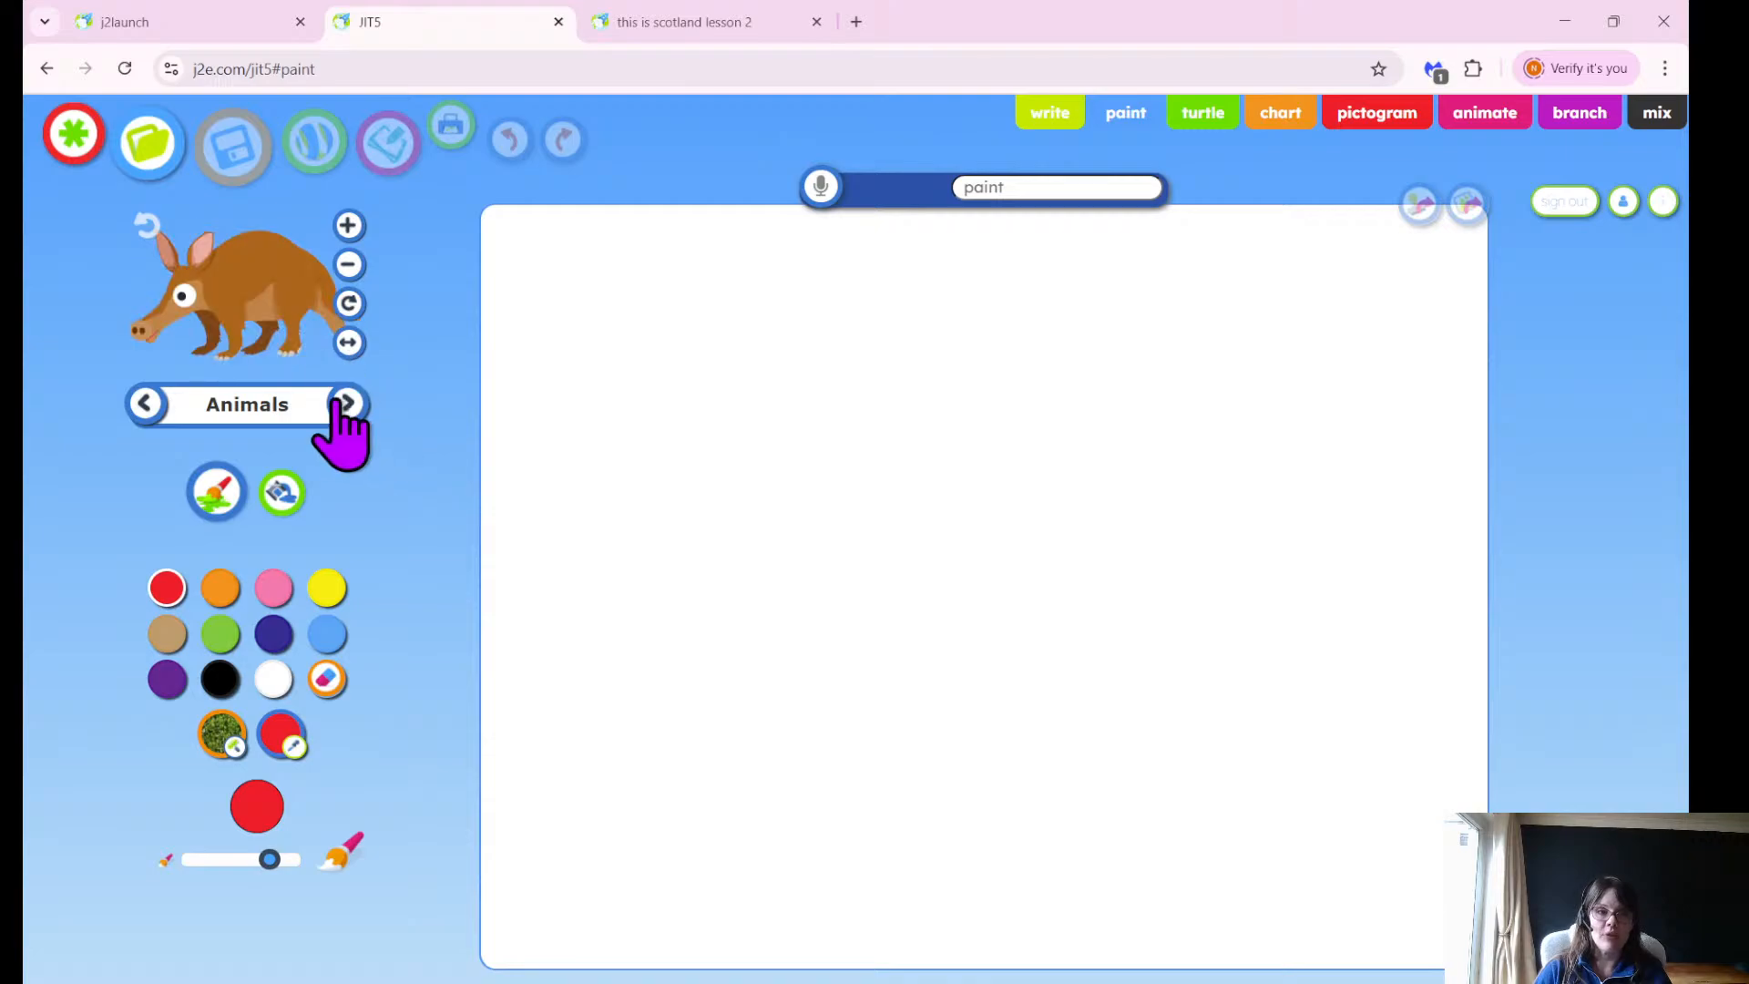
click(146, 407)
click(145, 407)
click(145, 407)
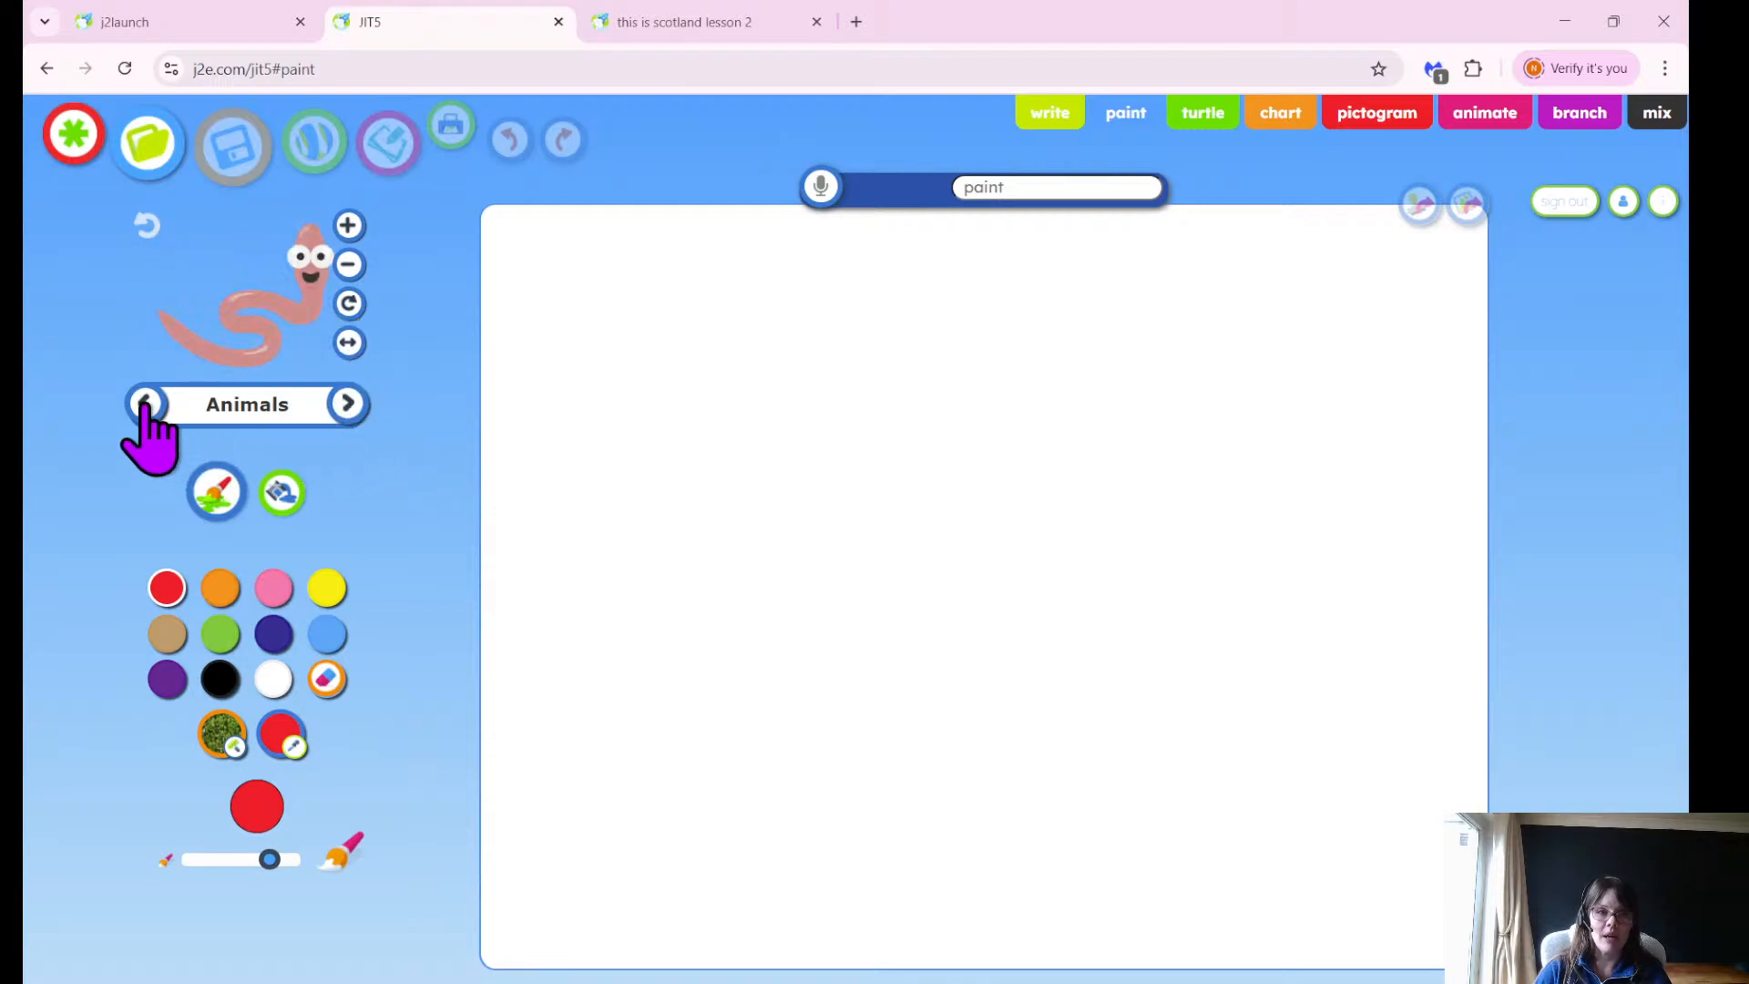
click(145, 406)
click(145, 407)
click(144, 406)
click(145, 406)
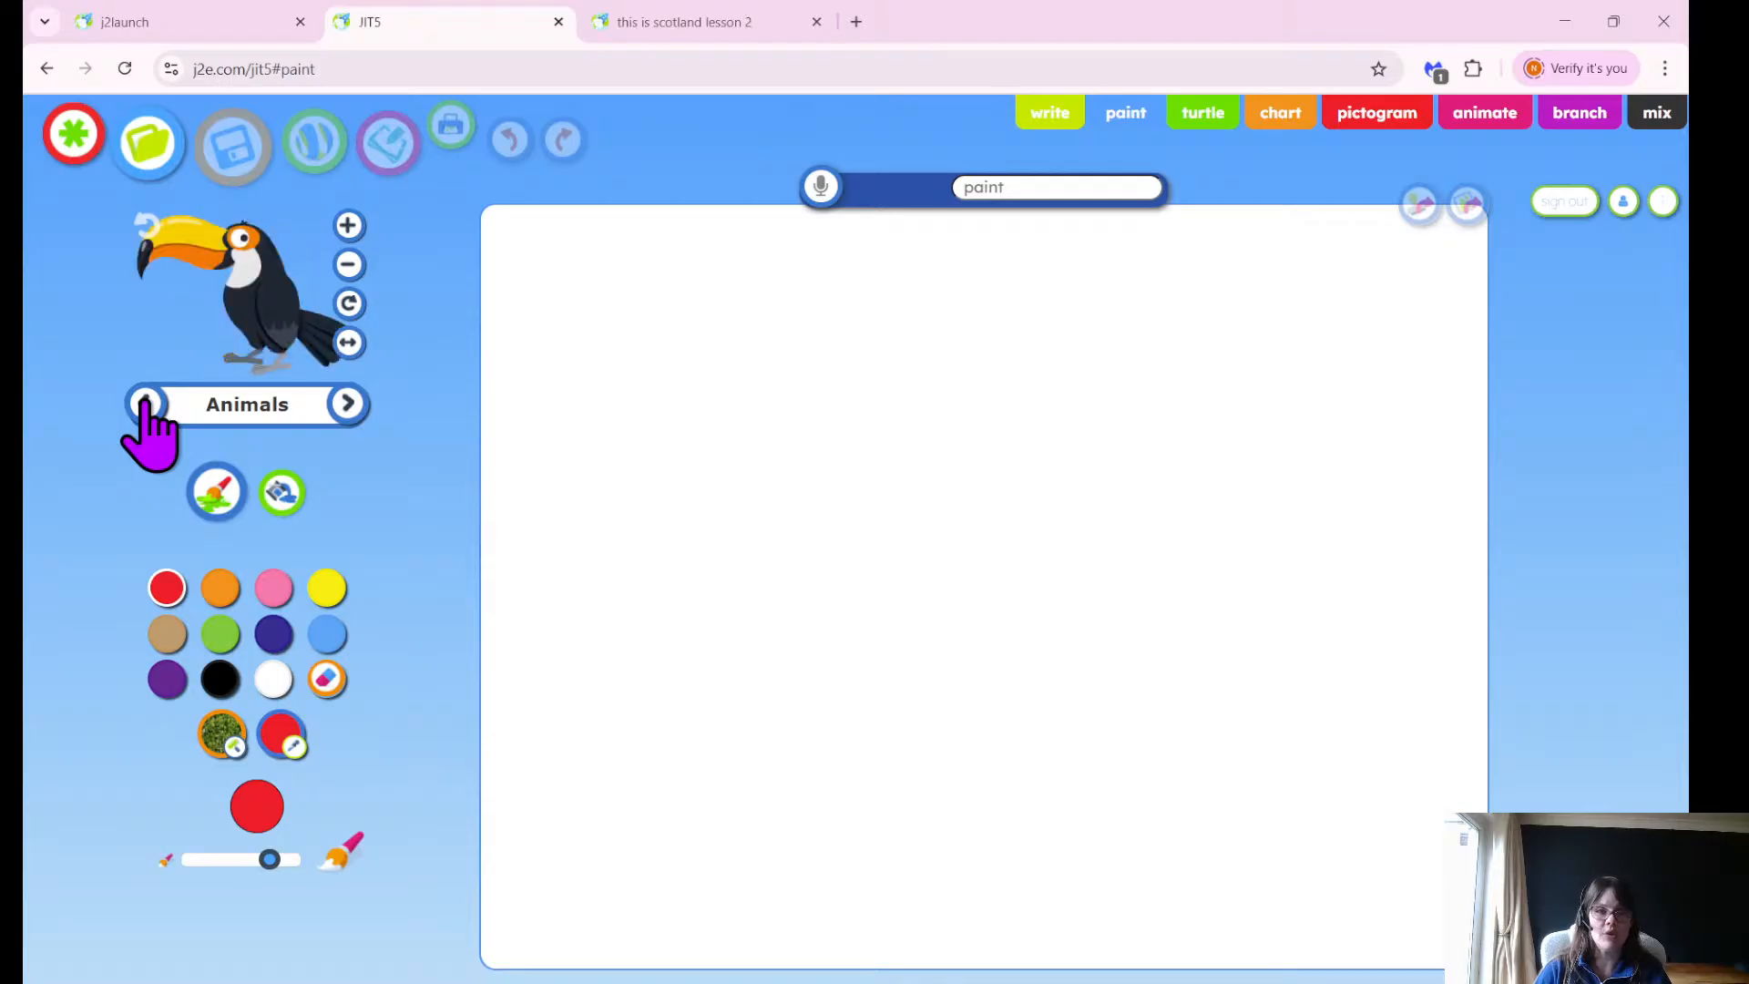
click(145, 406)
click(146, 406)
click(146, 406)
click(146, 406)
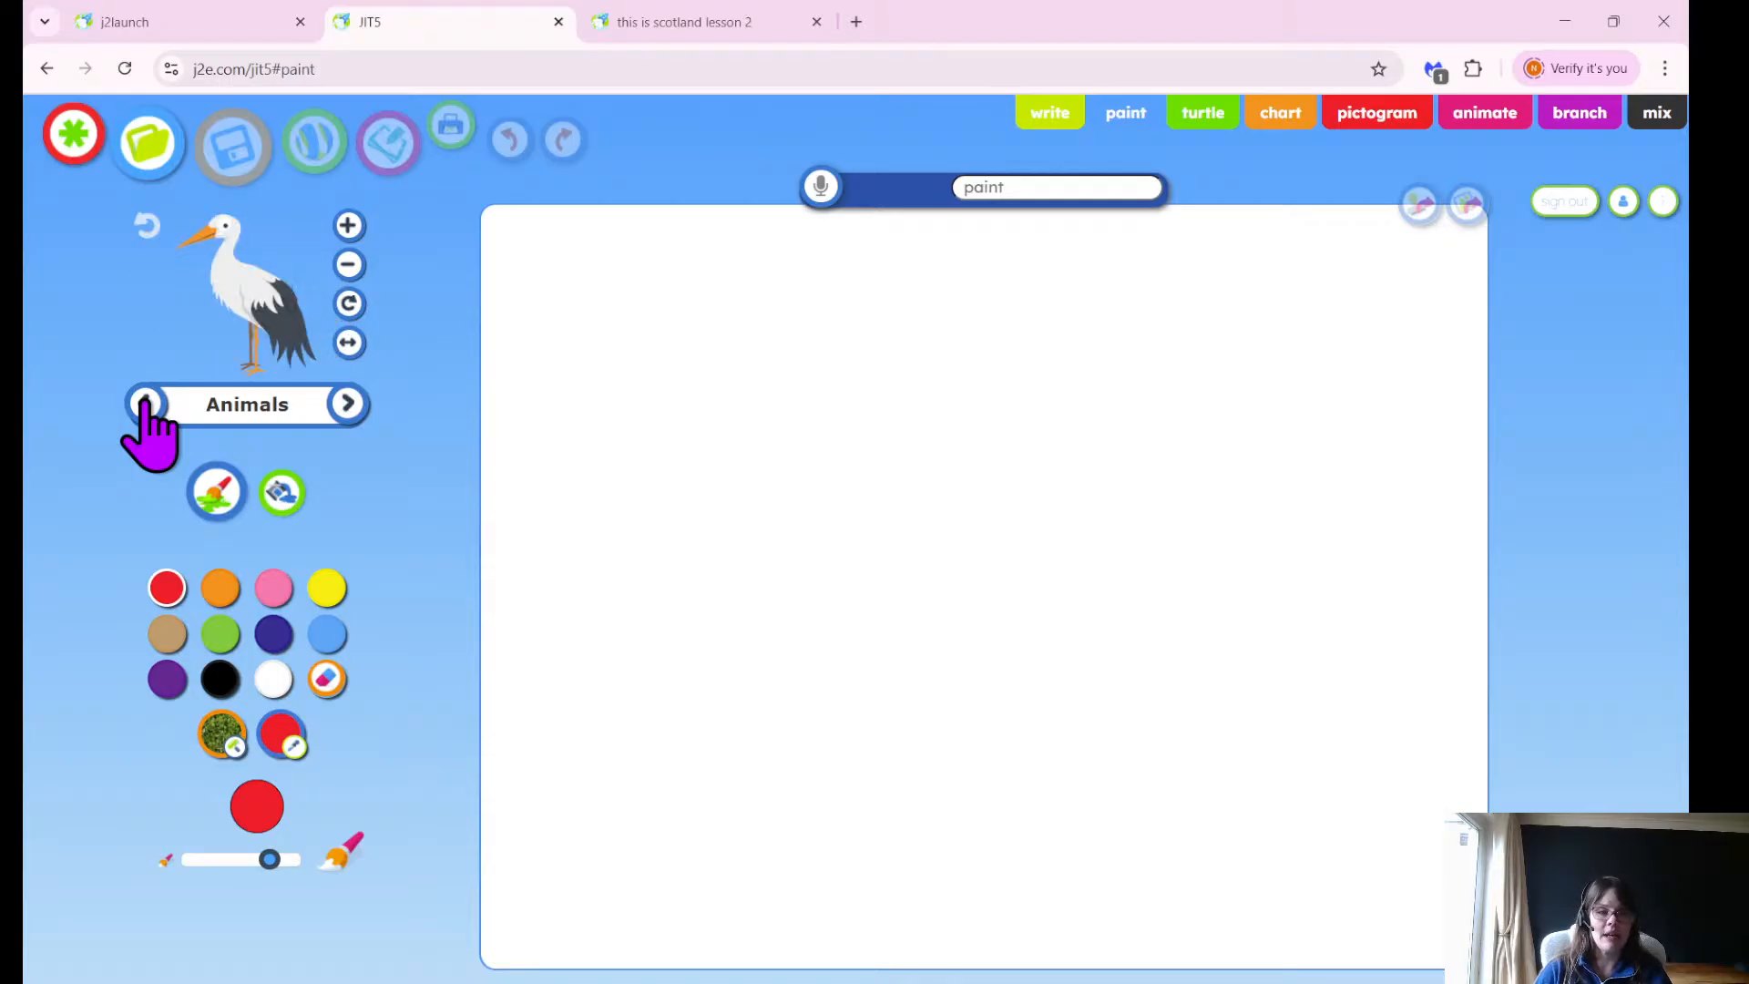
click(146, 406)
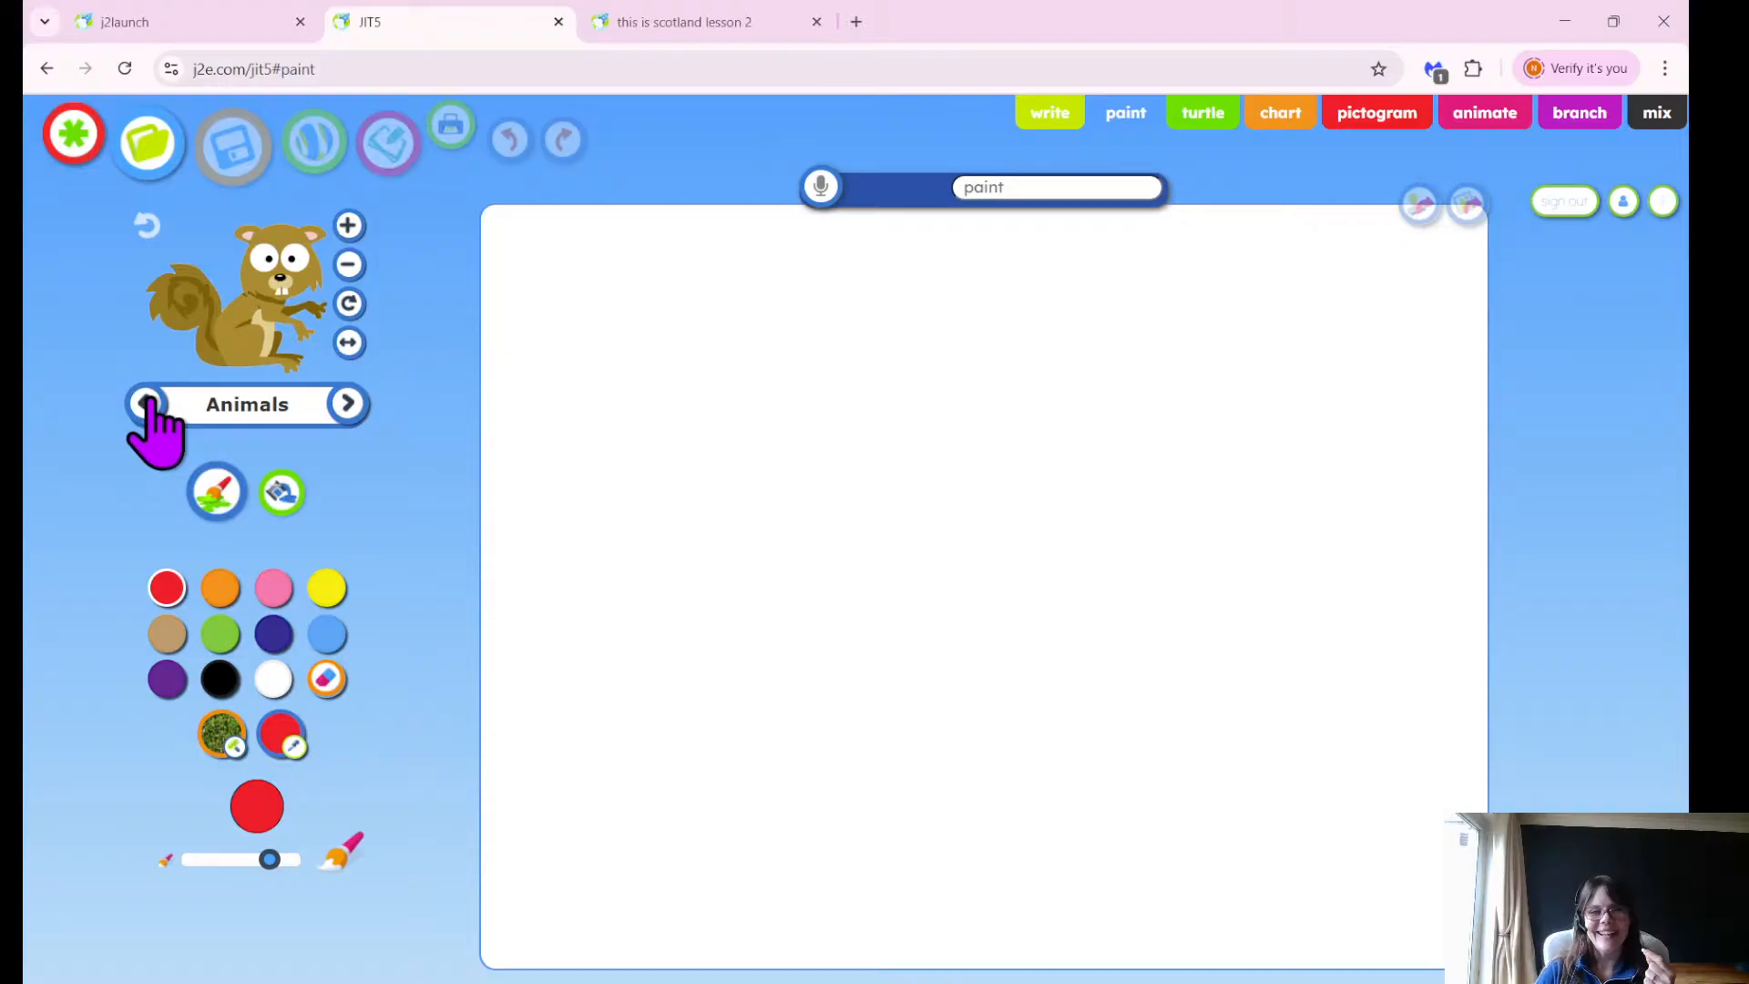
Show the stamp sources for the paint file and switch from the library to the web image search.
click(285, 414)
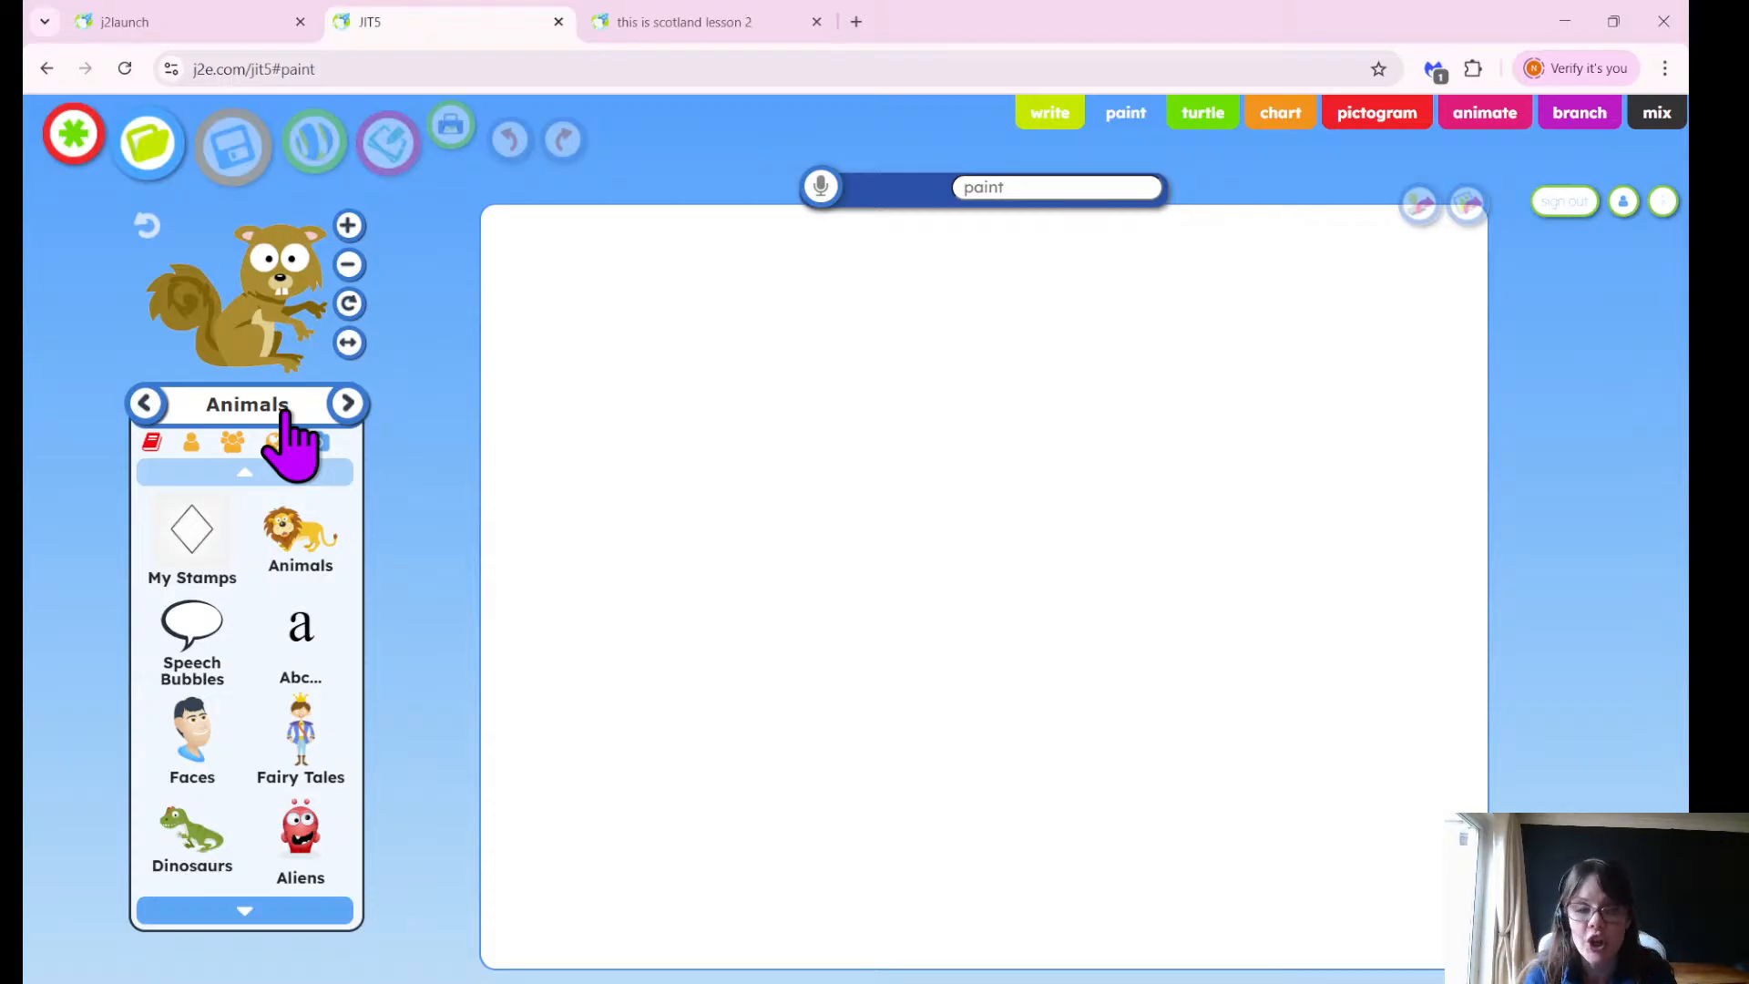
scroll(284, 417, up, 5)
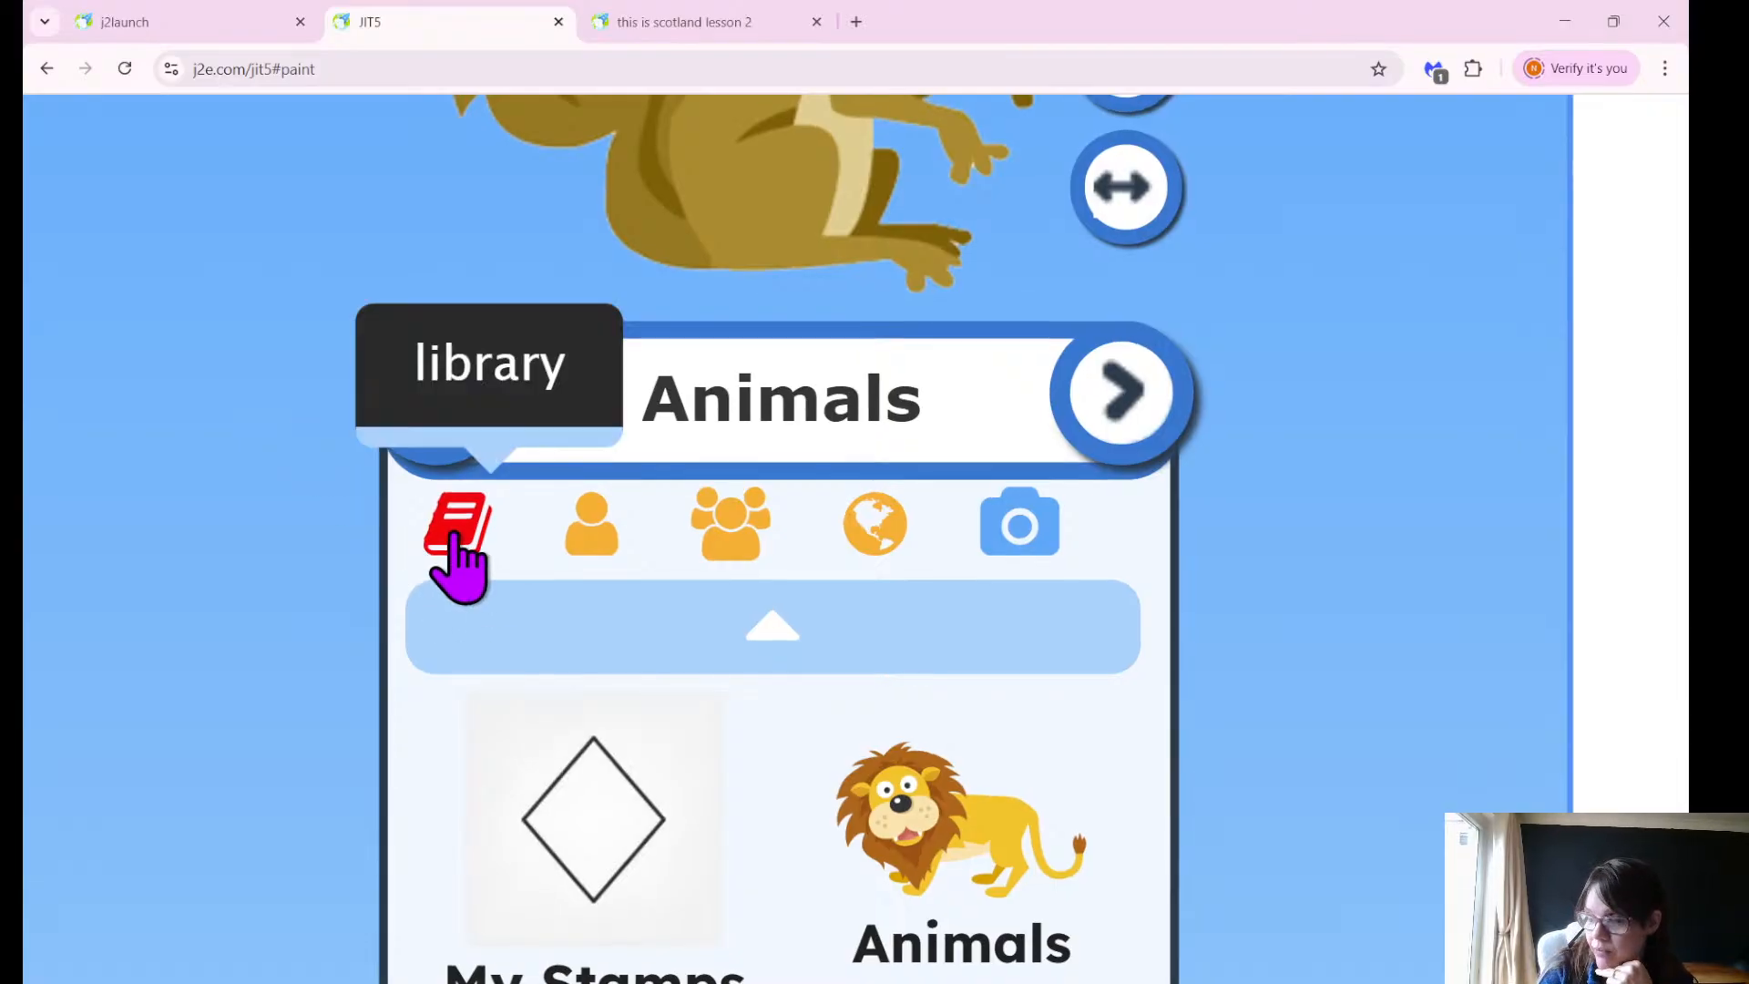
scroll(586, 783, down, 4)
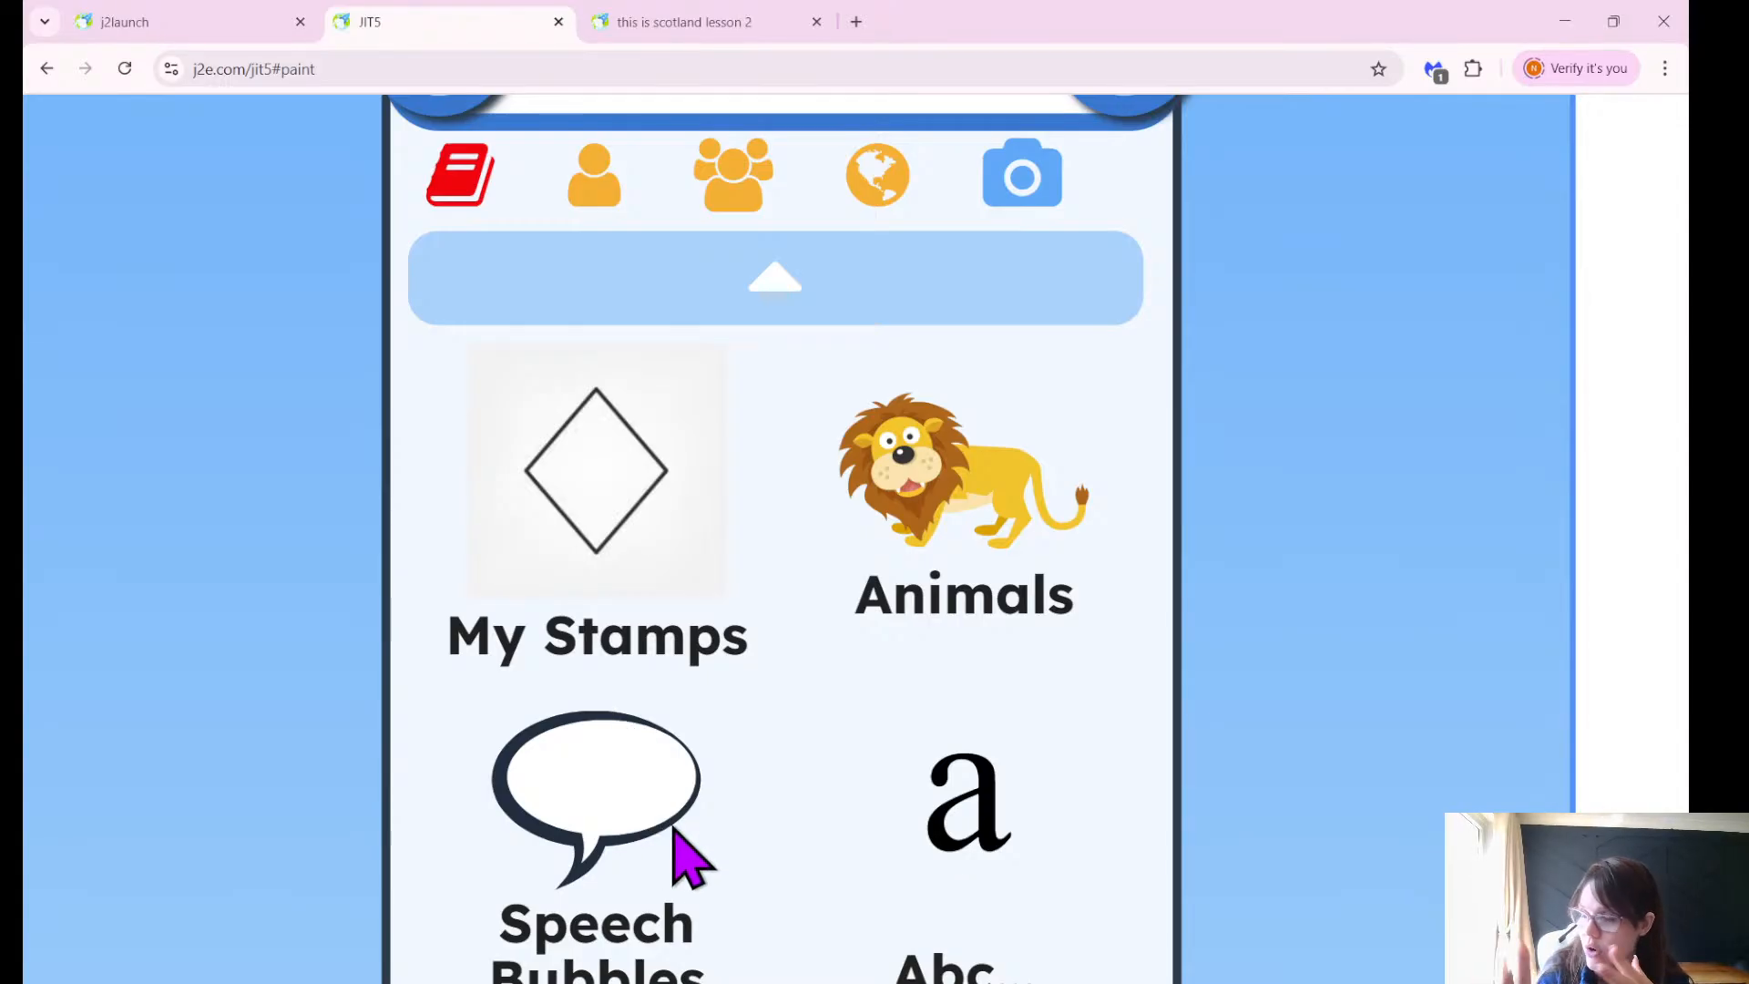
scroll(689, 856, up, 3)
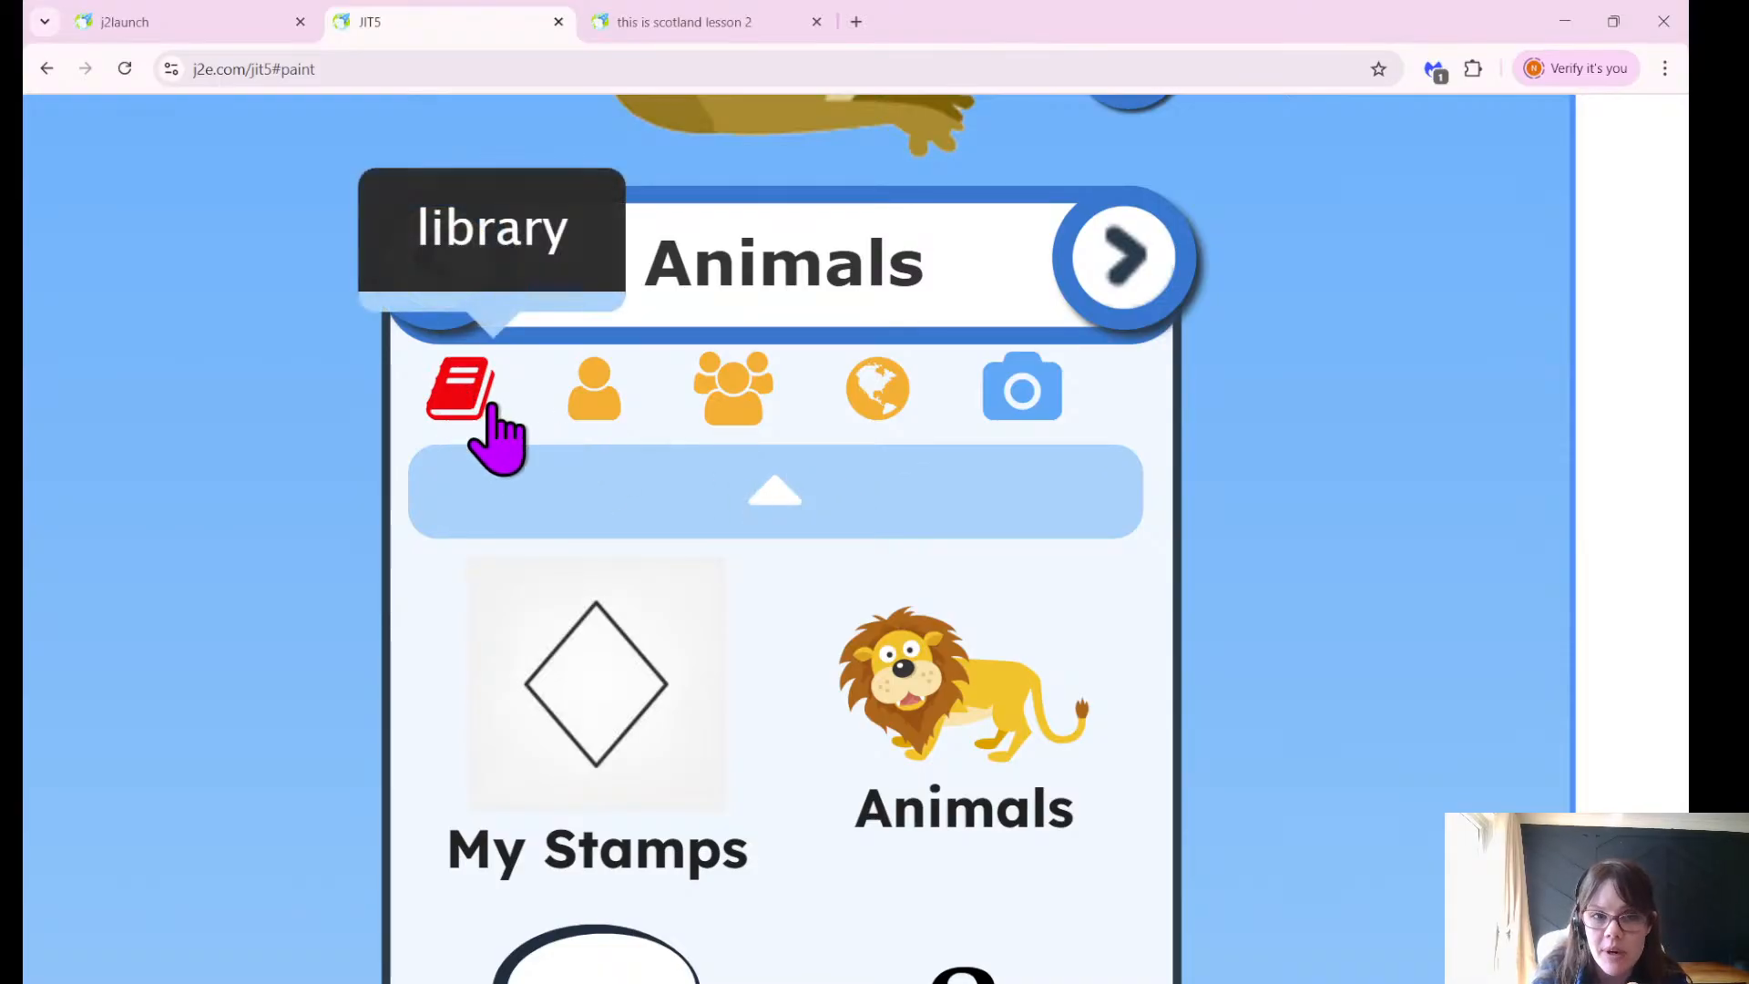
click(886, 412)
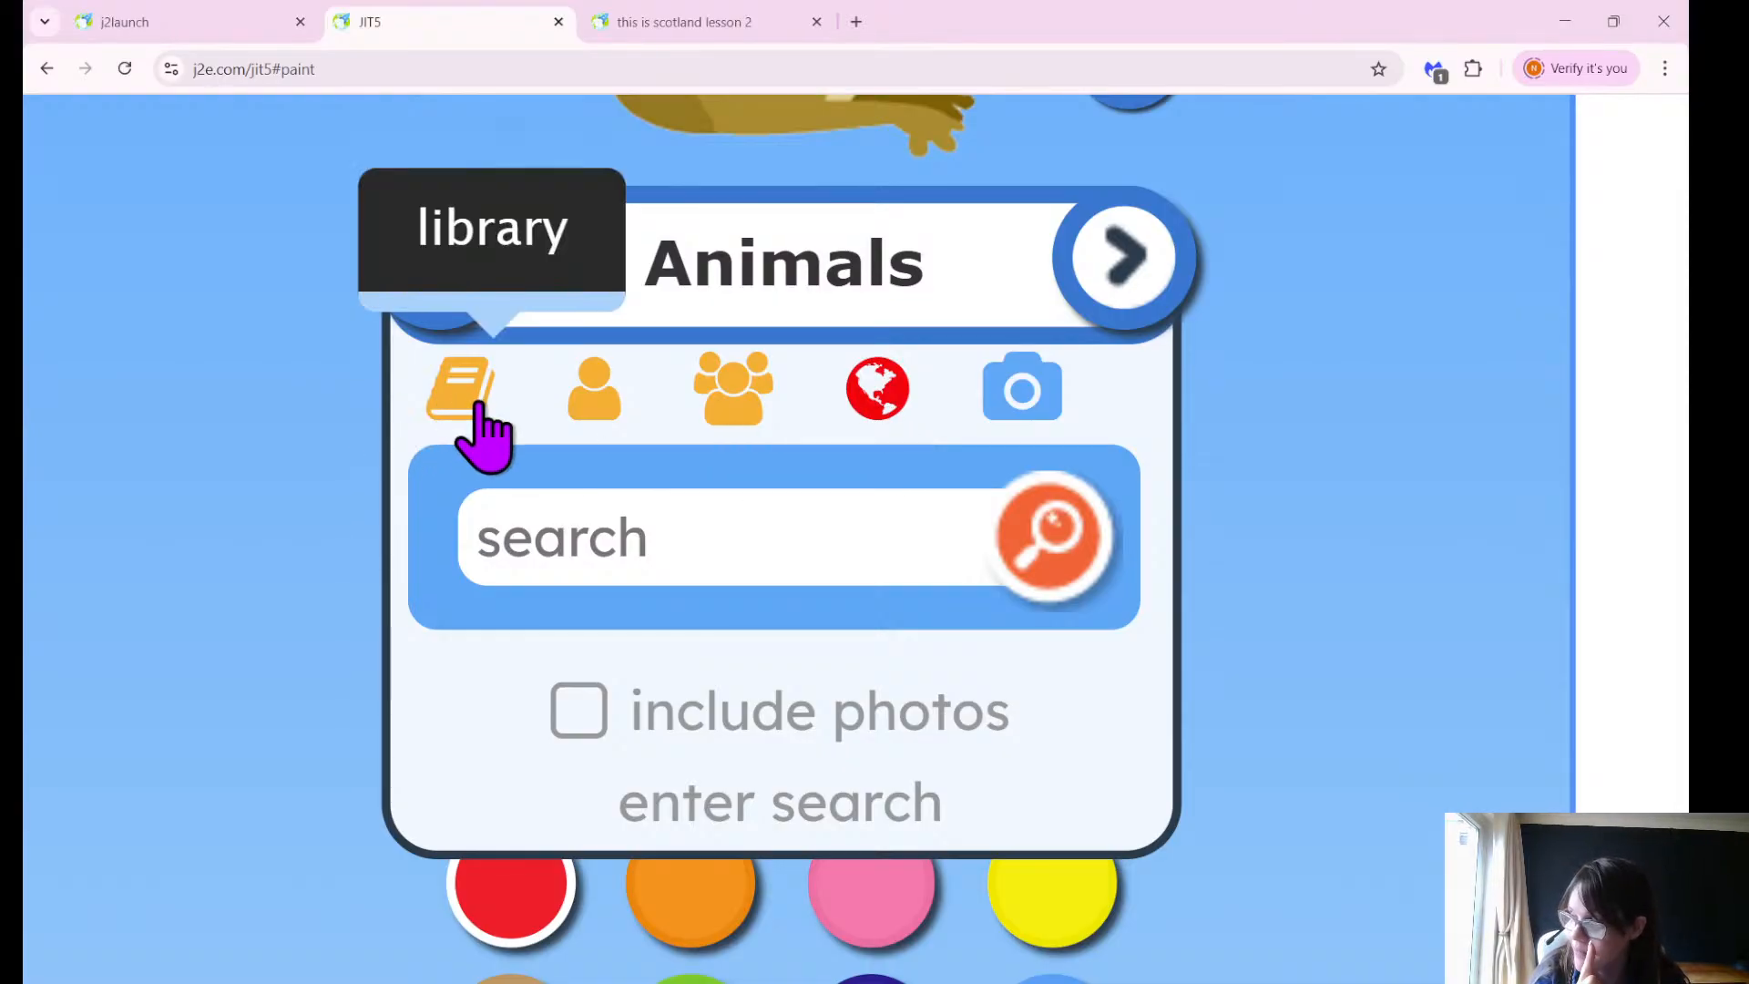
Search the web images for "thistle" and refine the search to "thistle clipart".
click(571, 547)
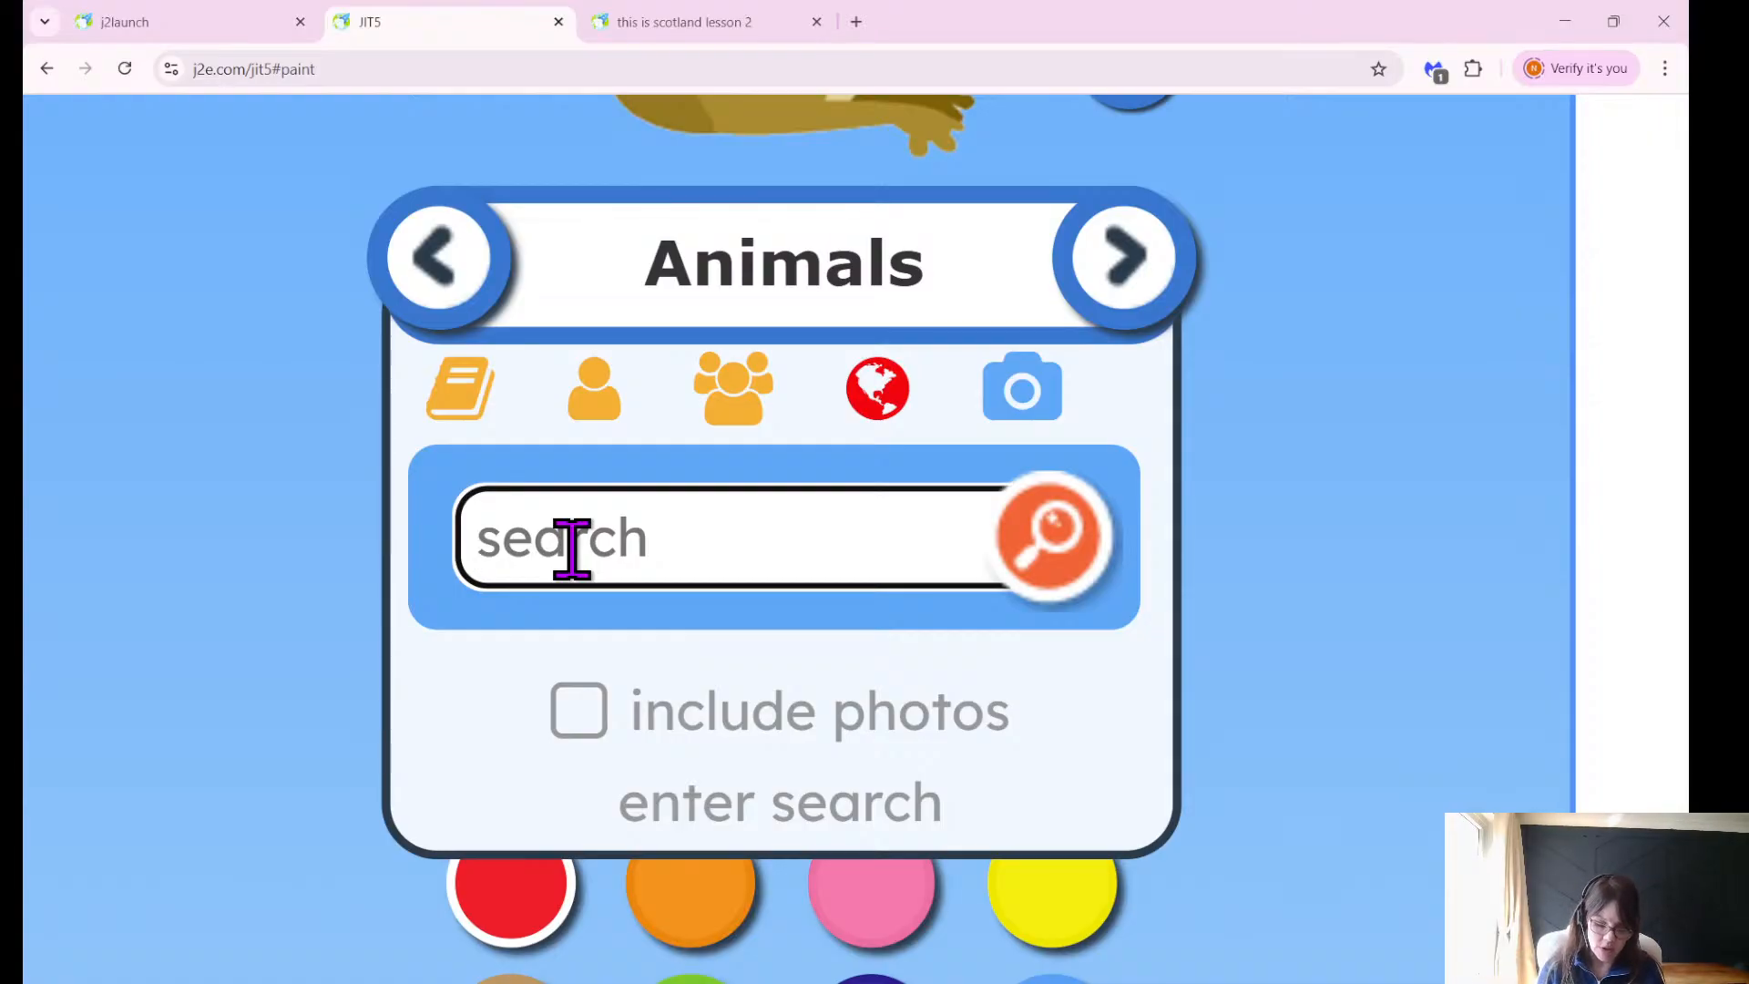
text(thistle)
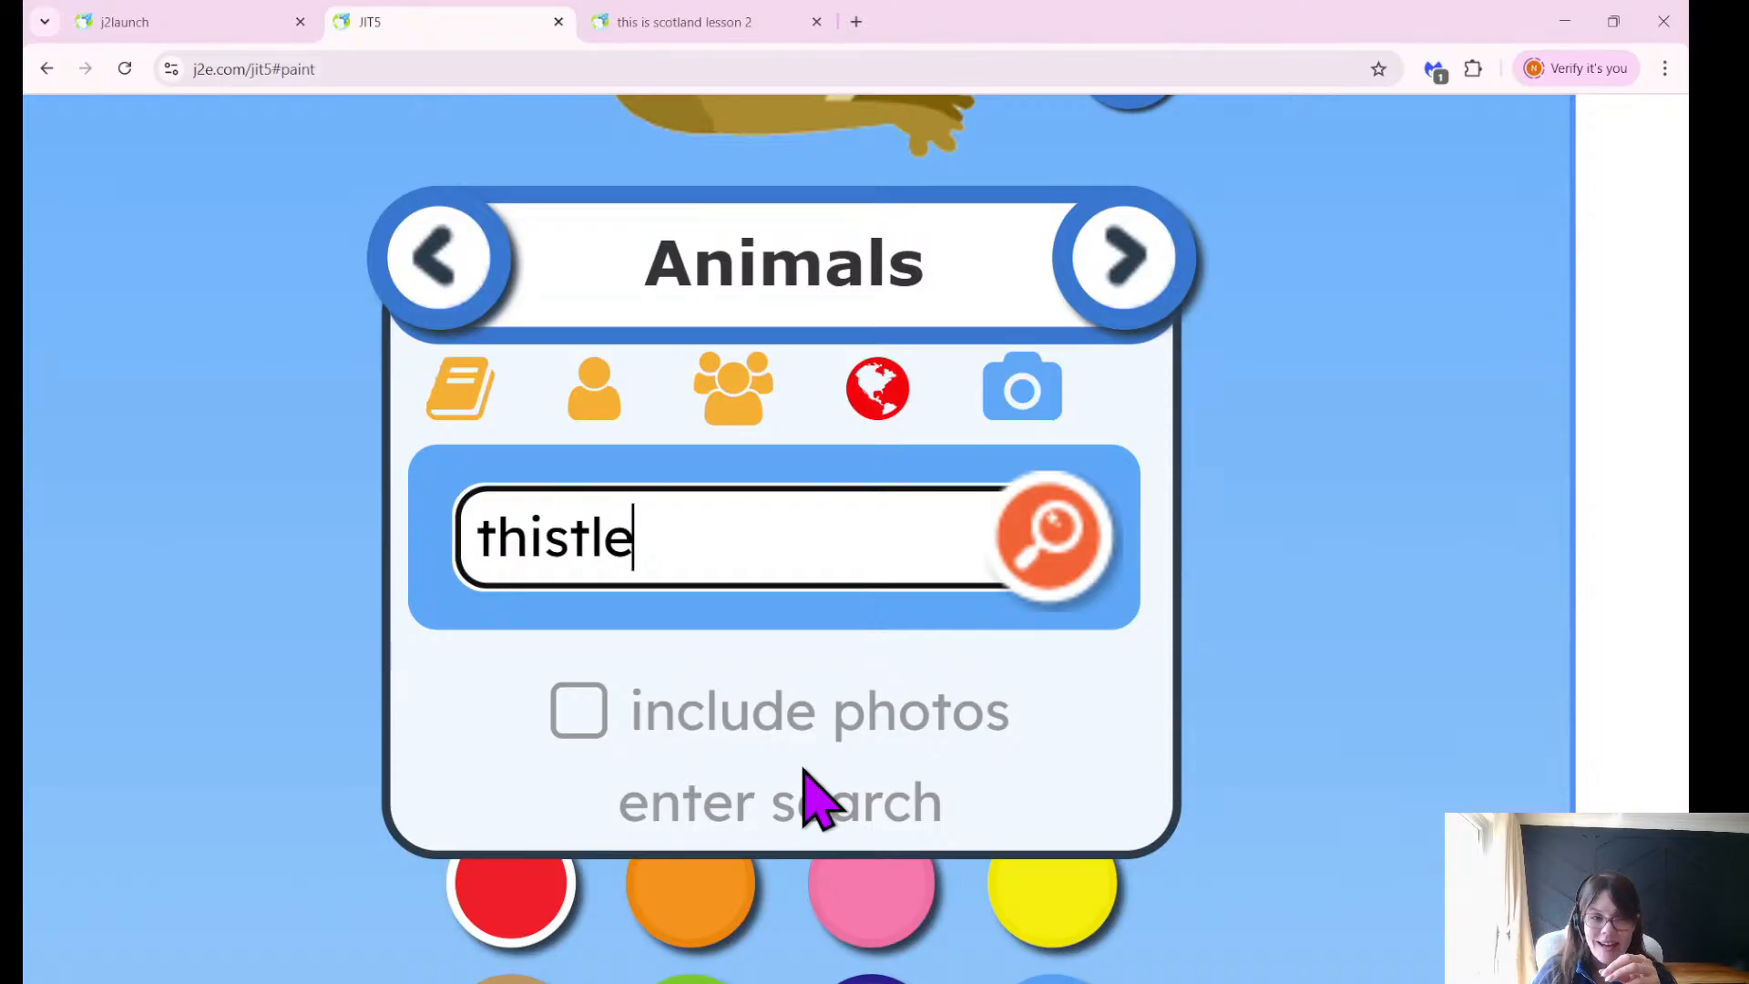
key(Return)
scroll(947, 710, down, 2)
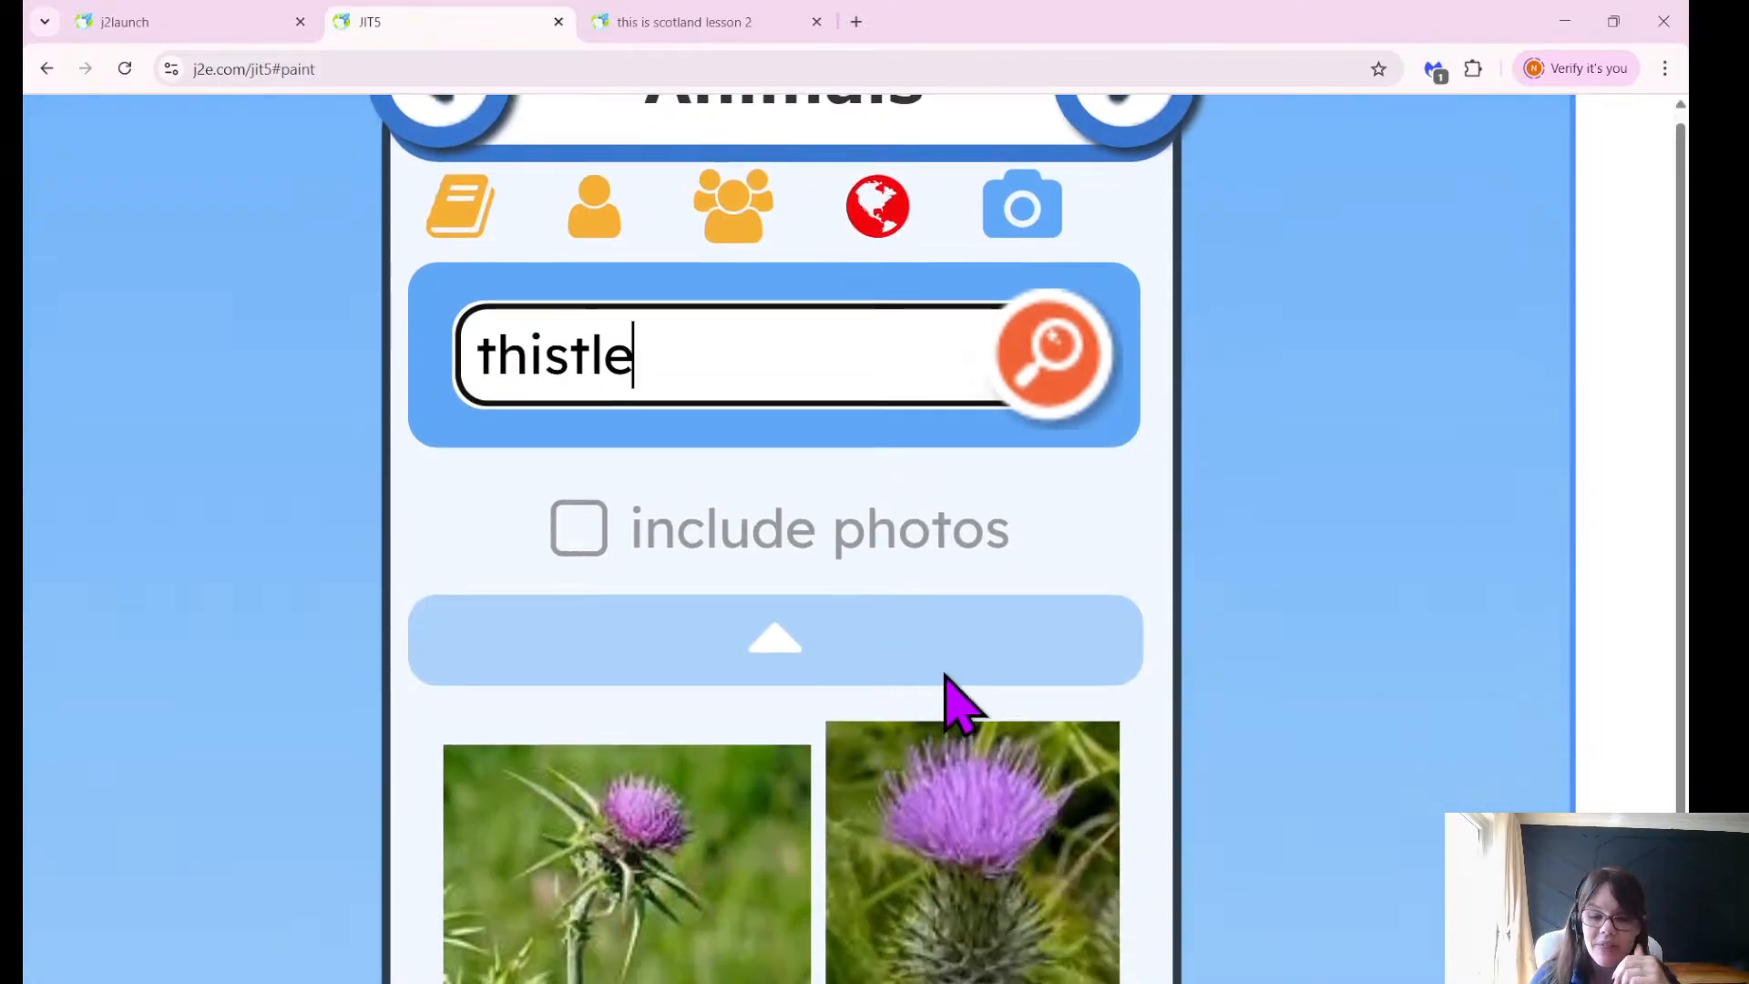
scroll(681, 710, down, 1)
scroll(681, 710, down, 5)
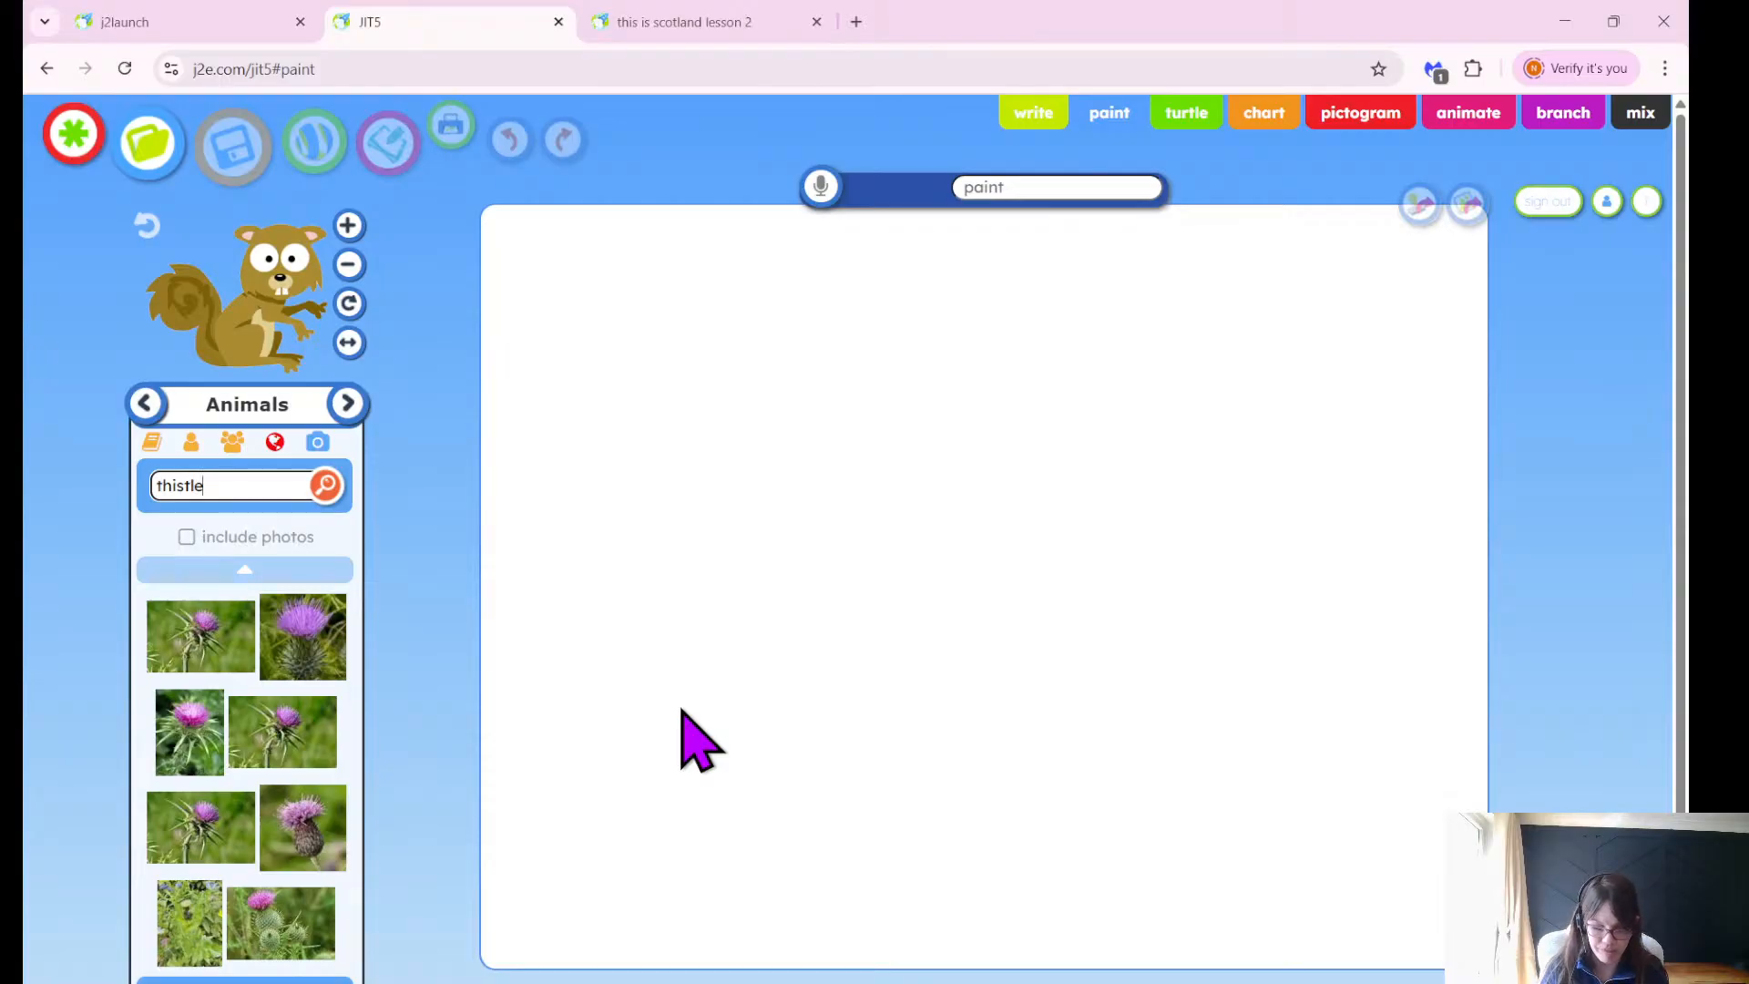
text(clipart)
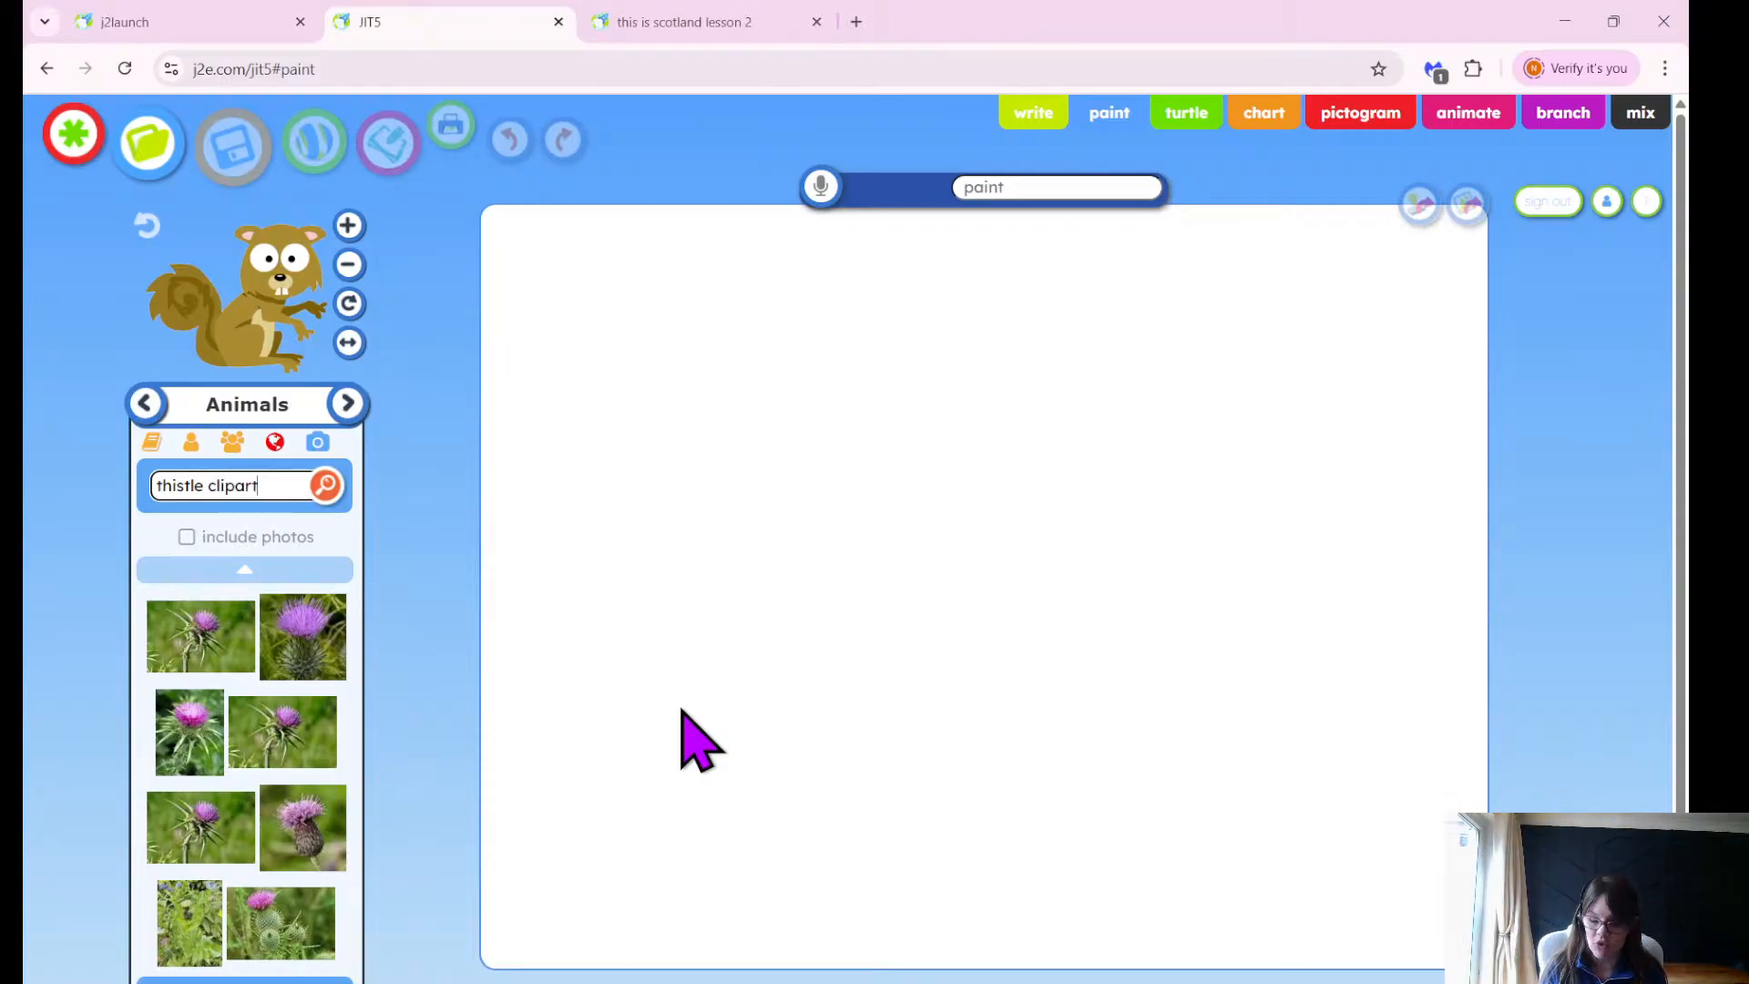
key(Return)
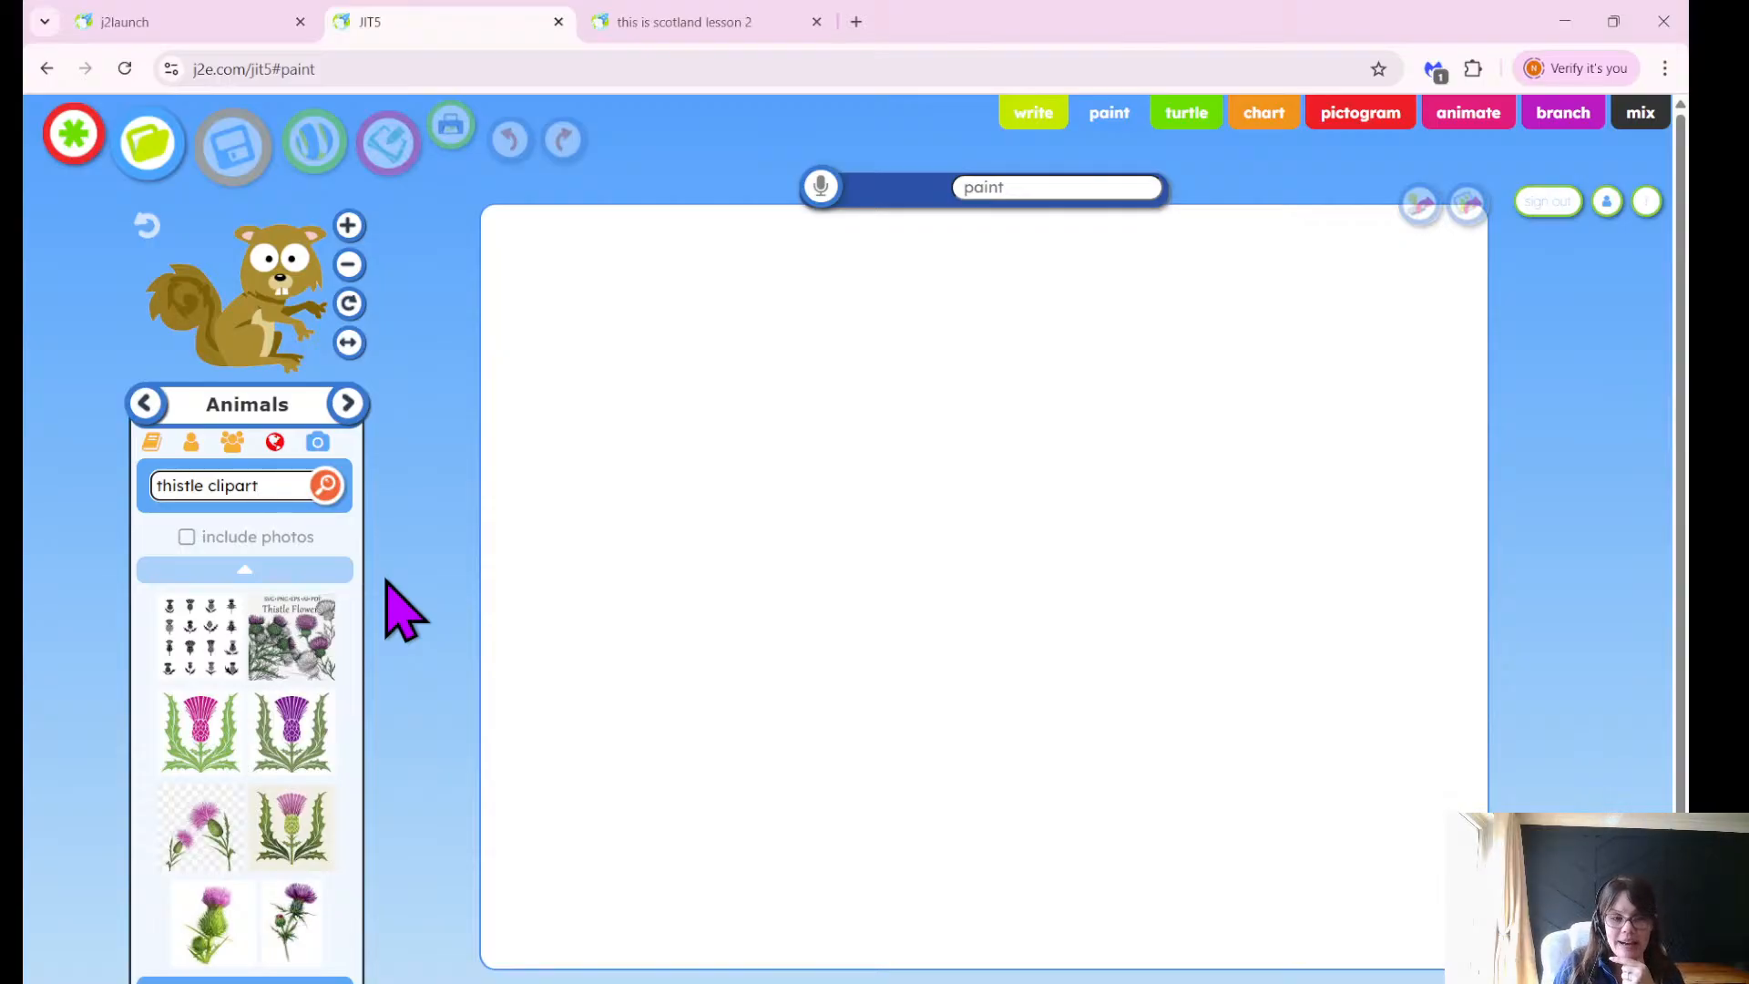
Browse the next page of thistle clipart results and choose the single pink Burdock thistle as the stamp.
scroll(393, 607, down, 1)
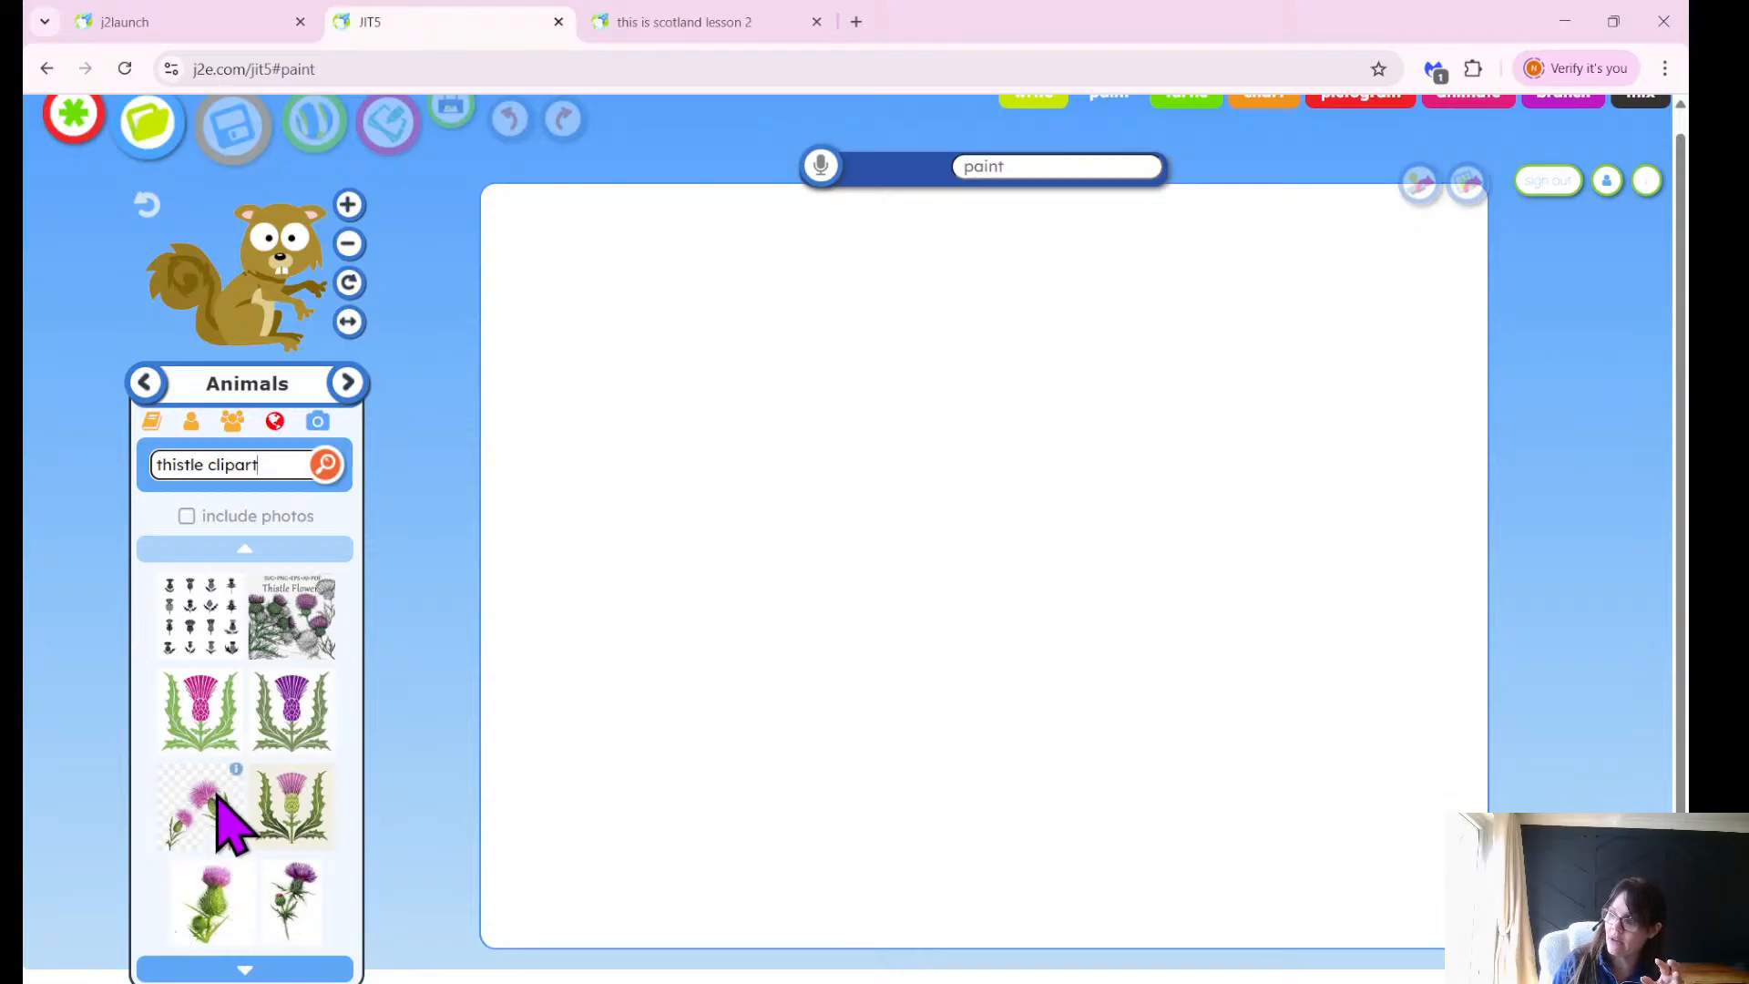
click(244, 971)
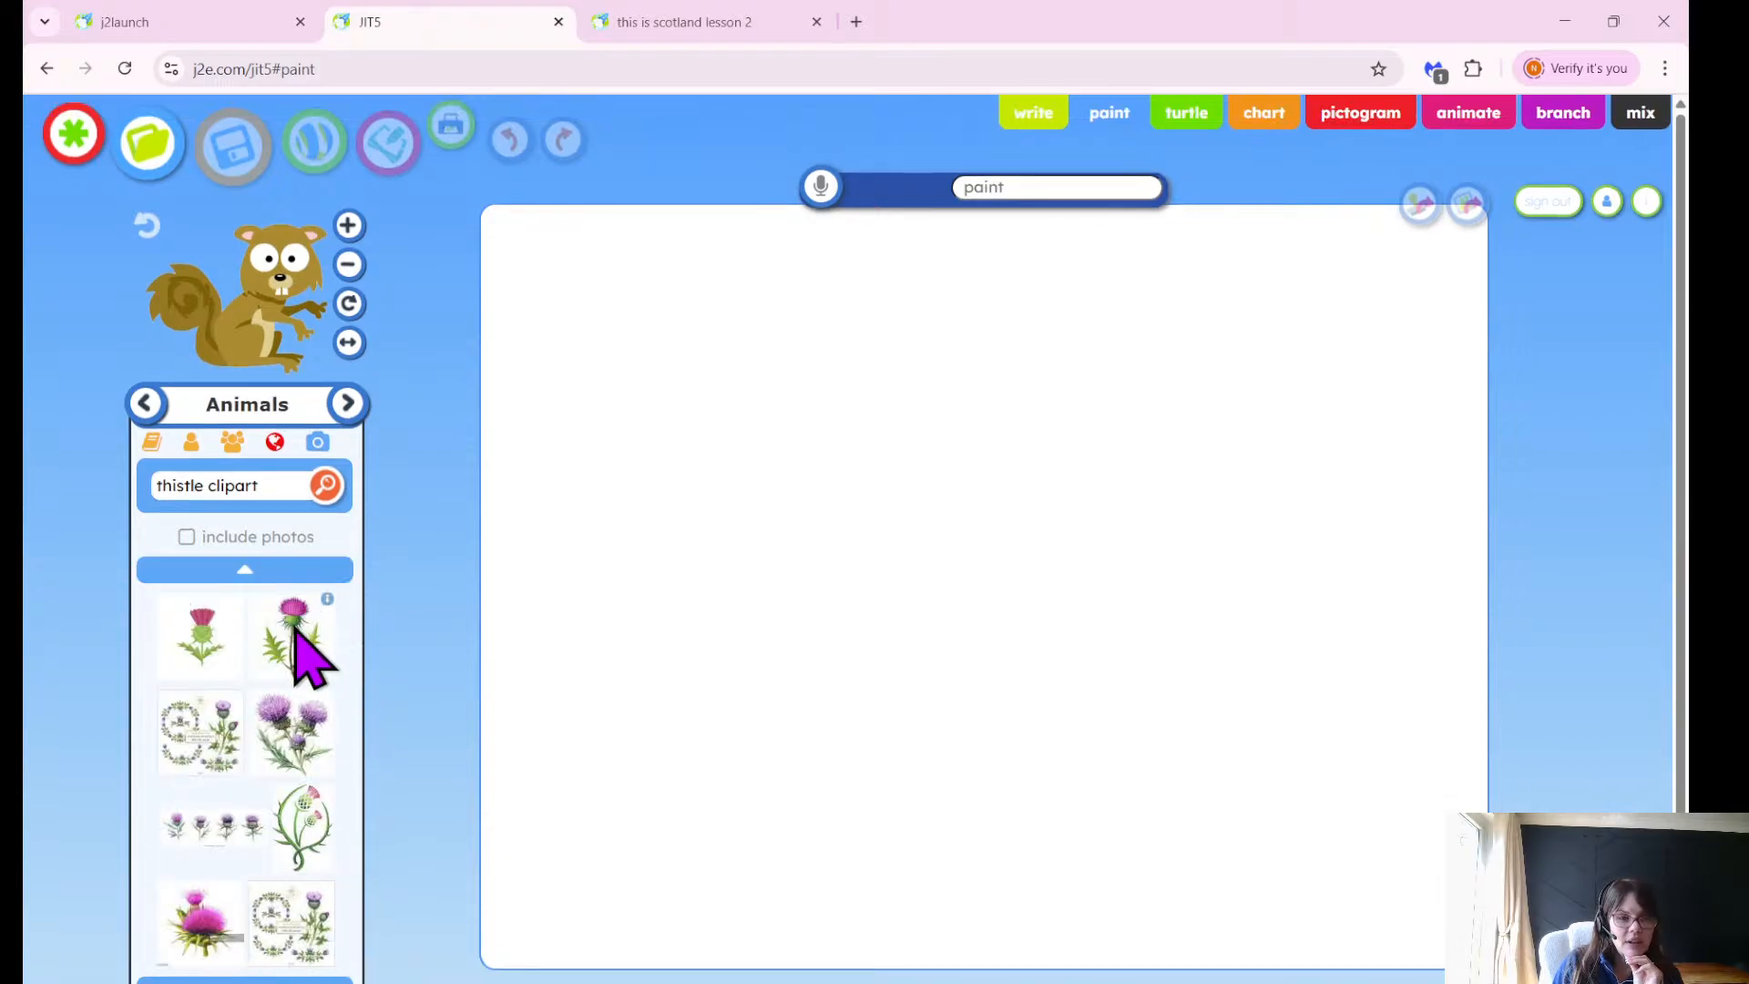
scroll(319, 728, down, 1)
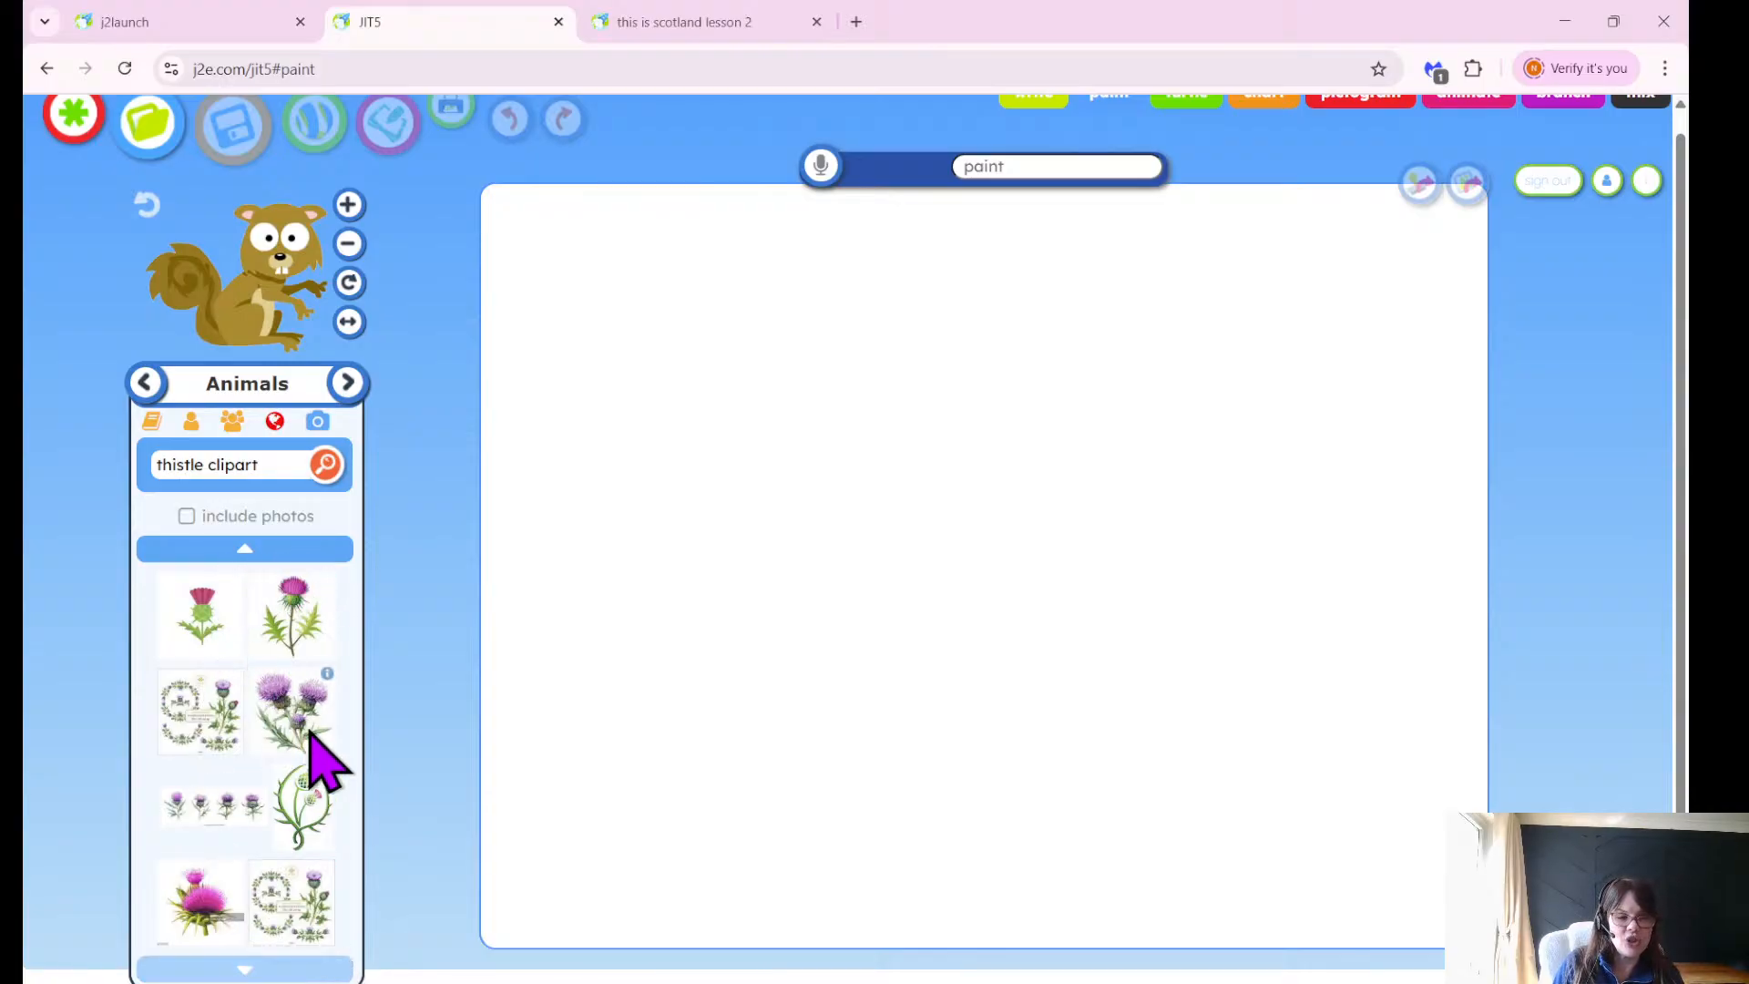
click(204, 641)
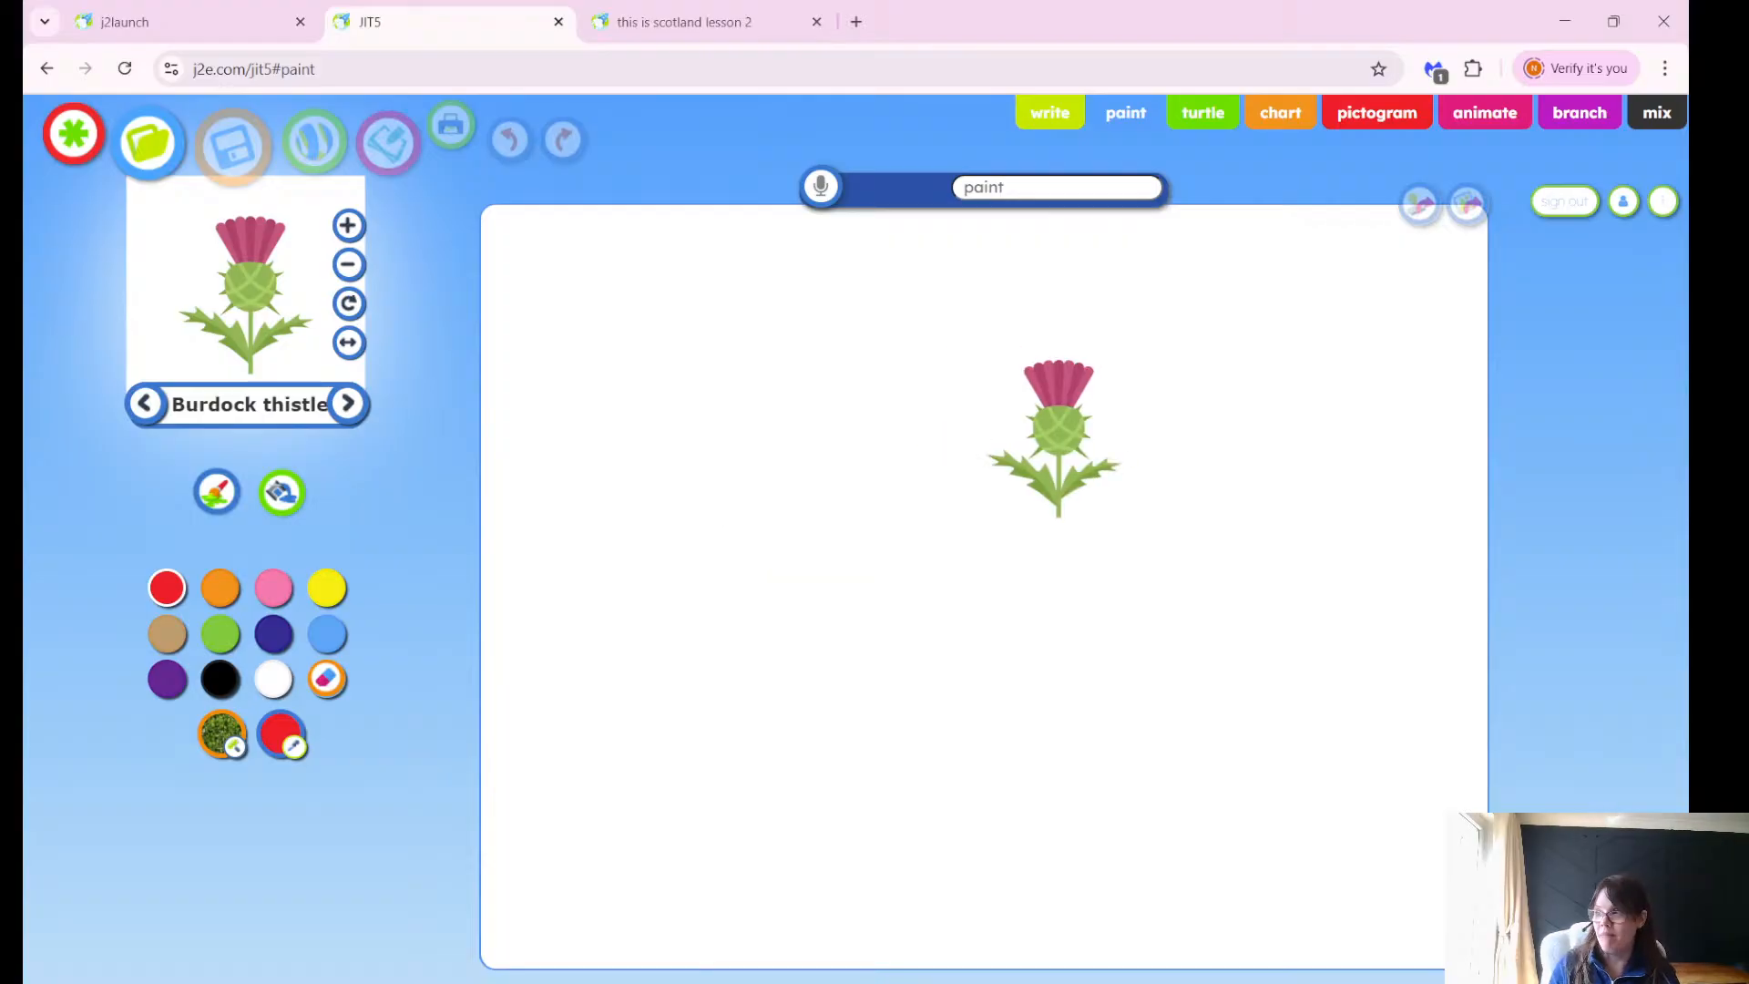
Try stamping the thistle on the blank canvas, undoing each stamp.
click(1057, 437)
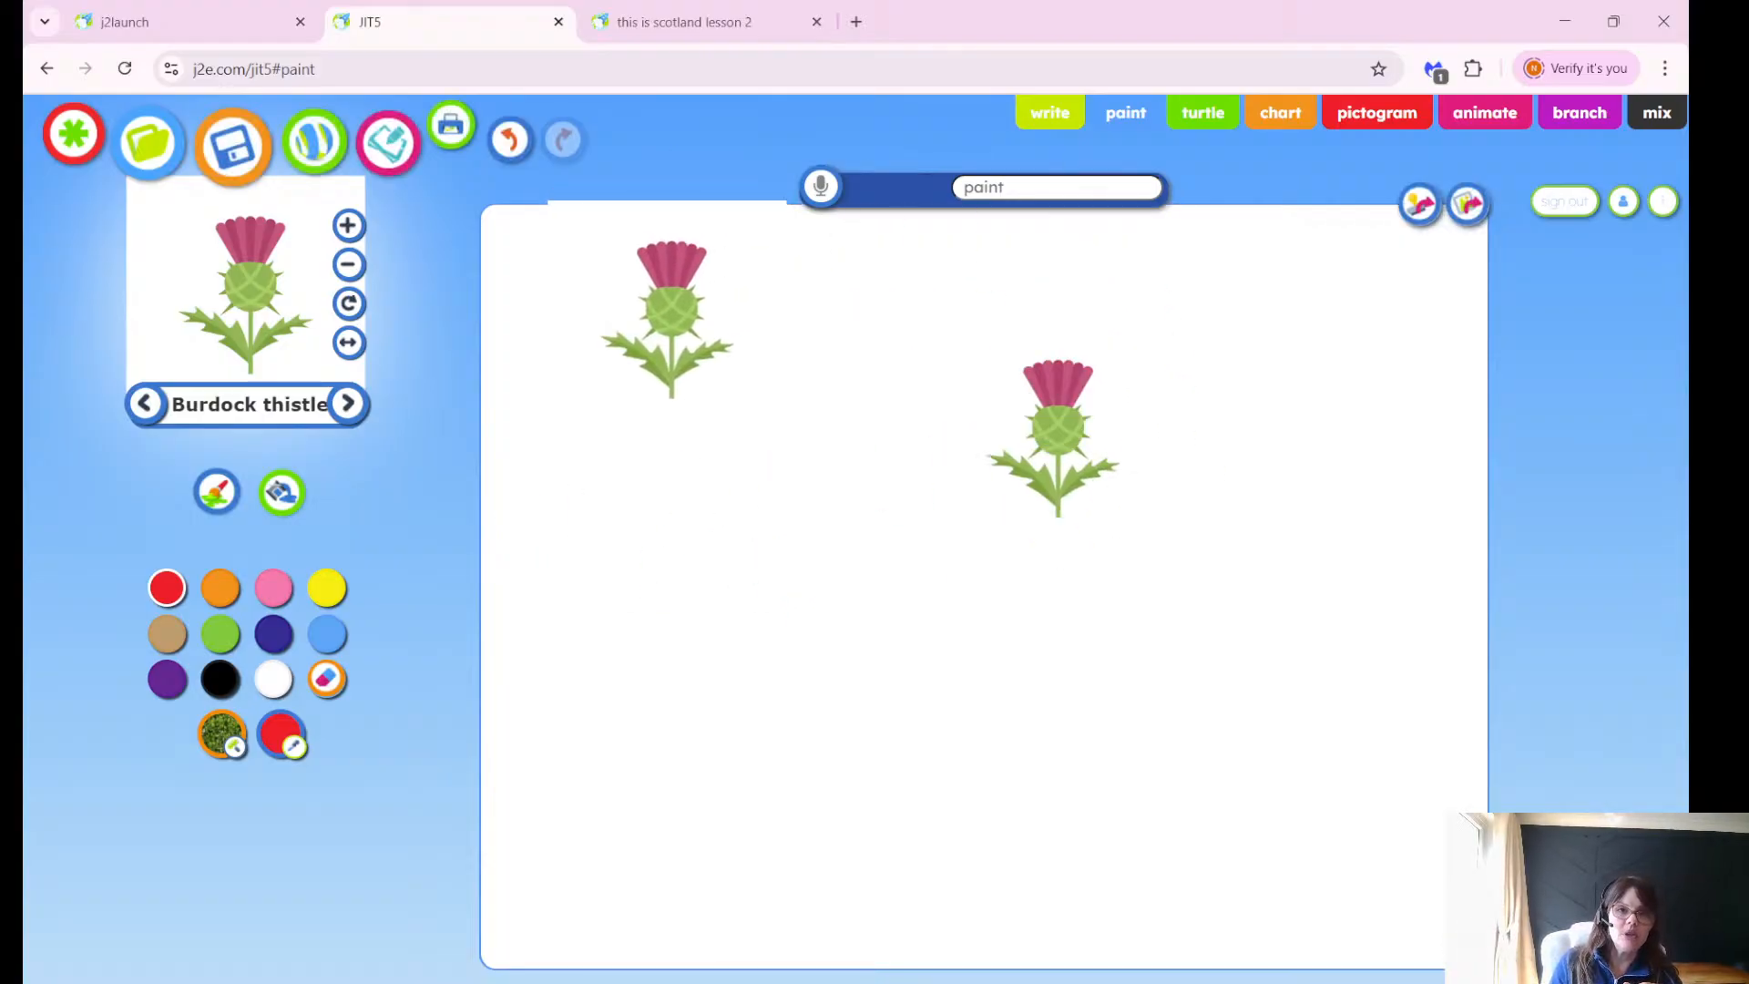
click(509, 142)
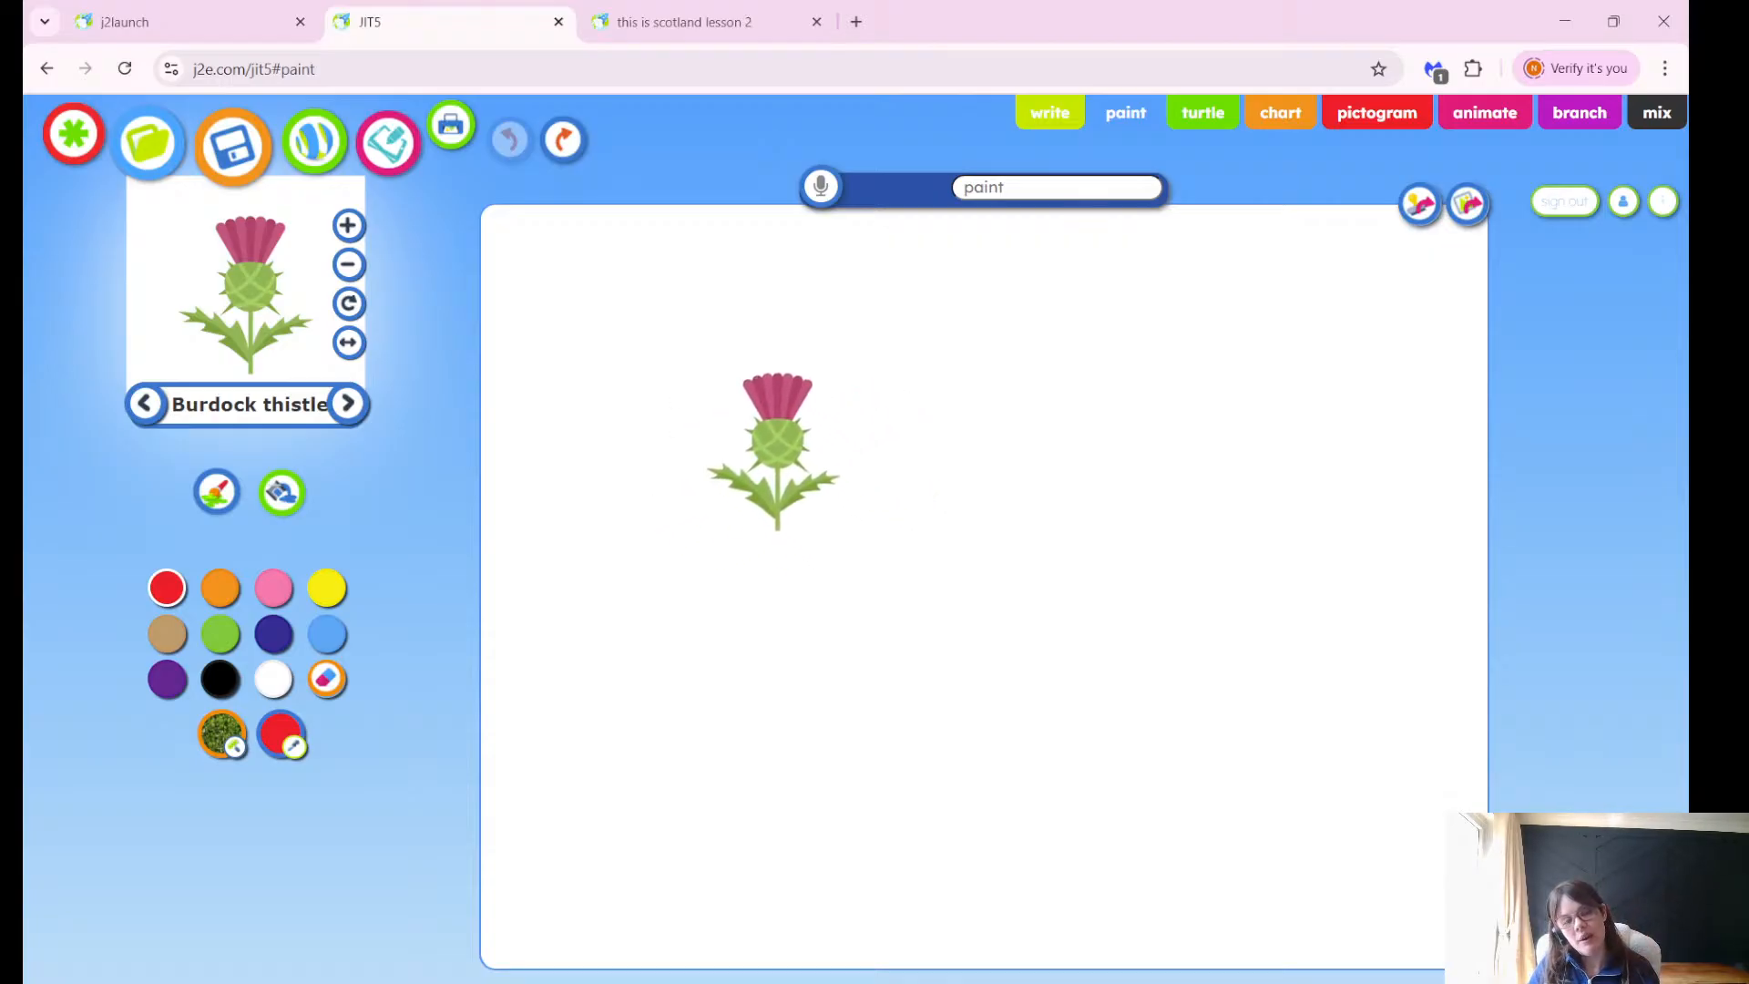
click(761, 438)
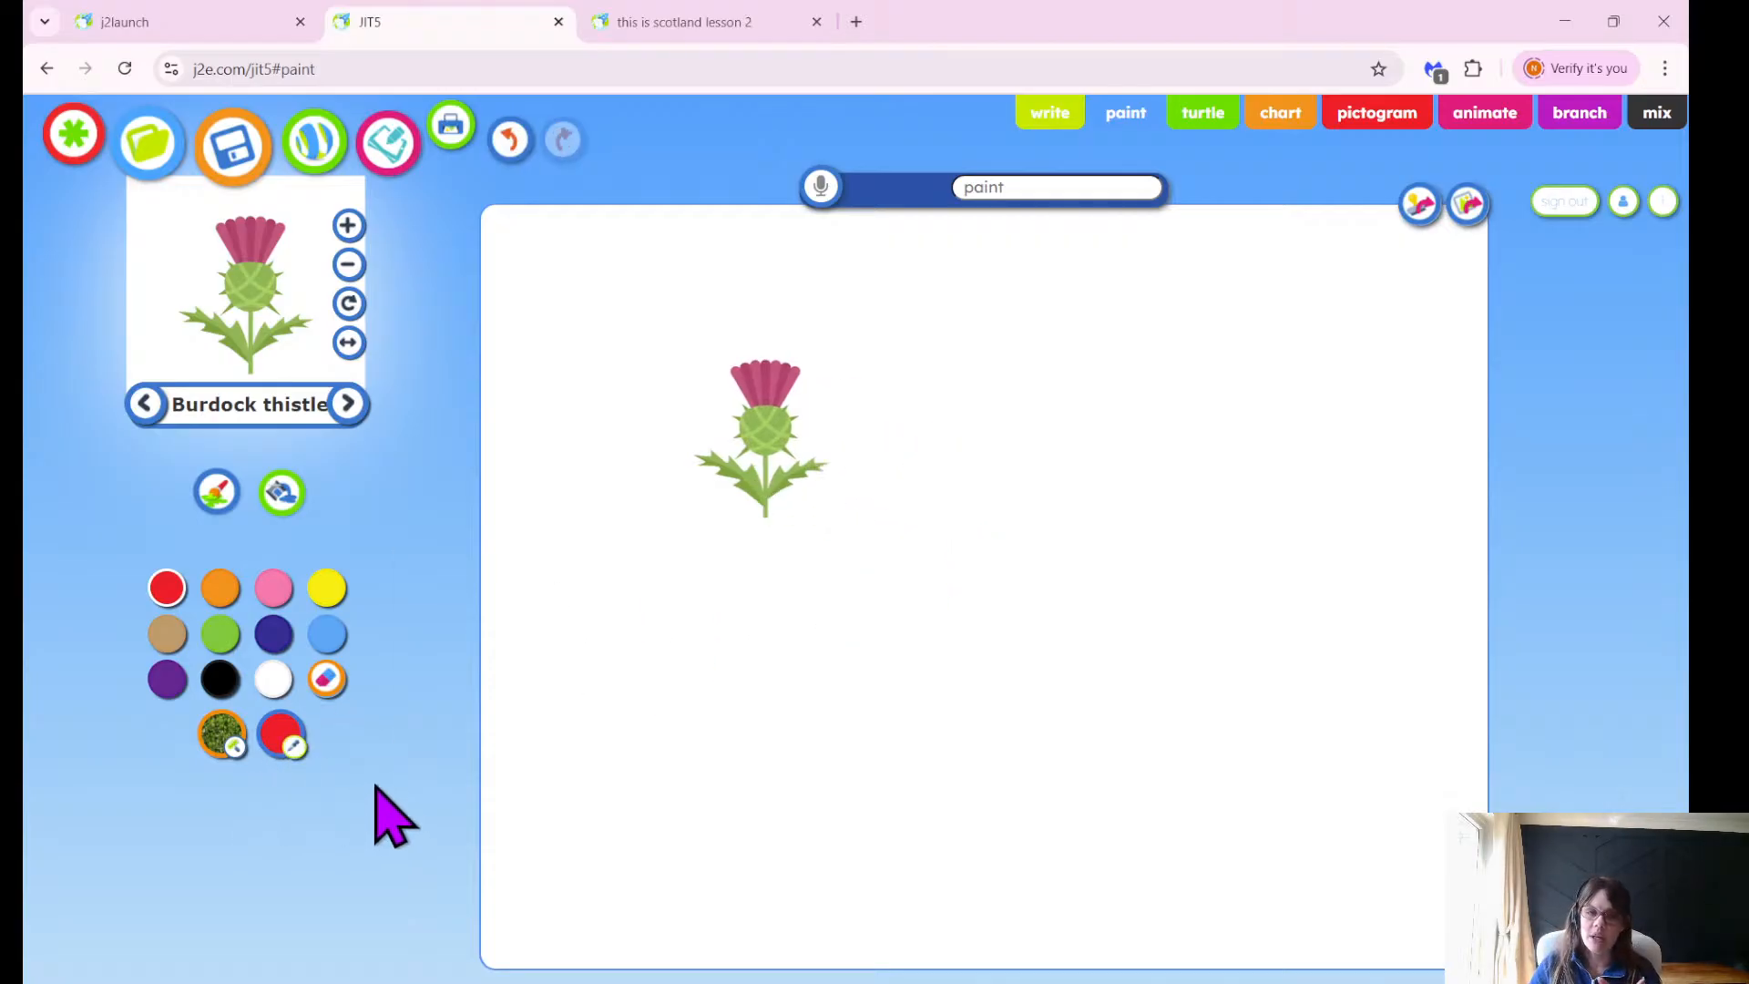
click(511, 144)
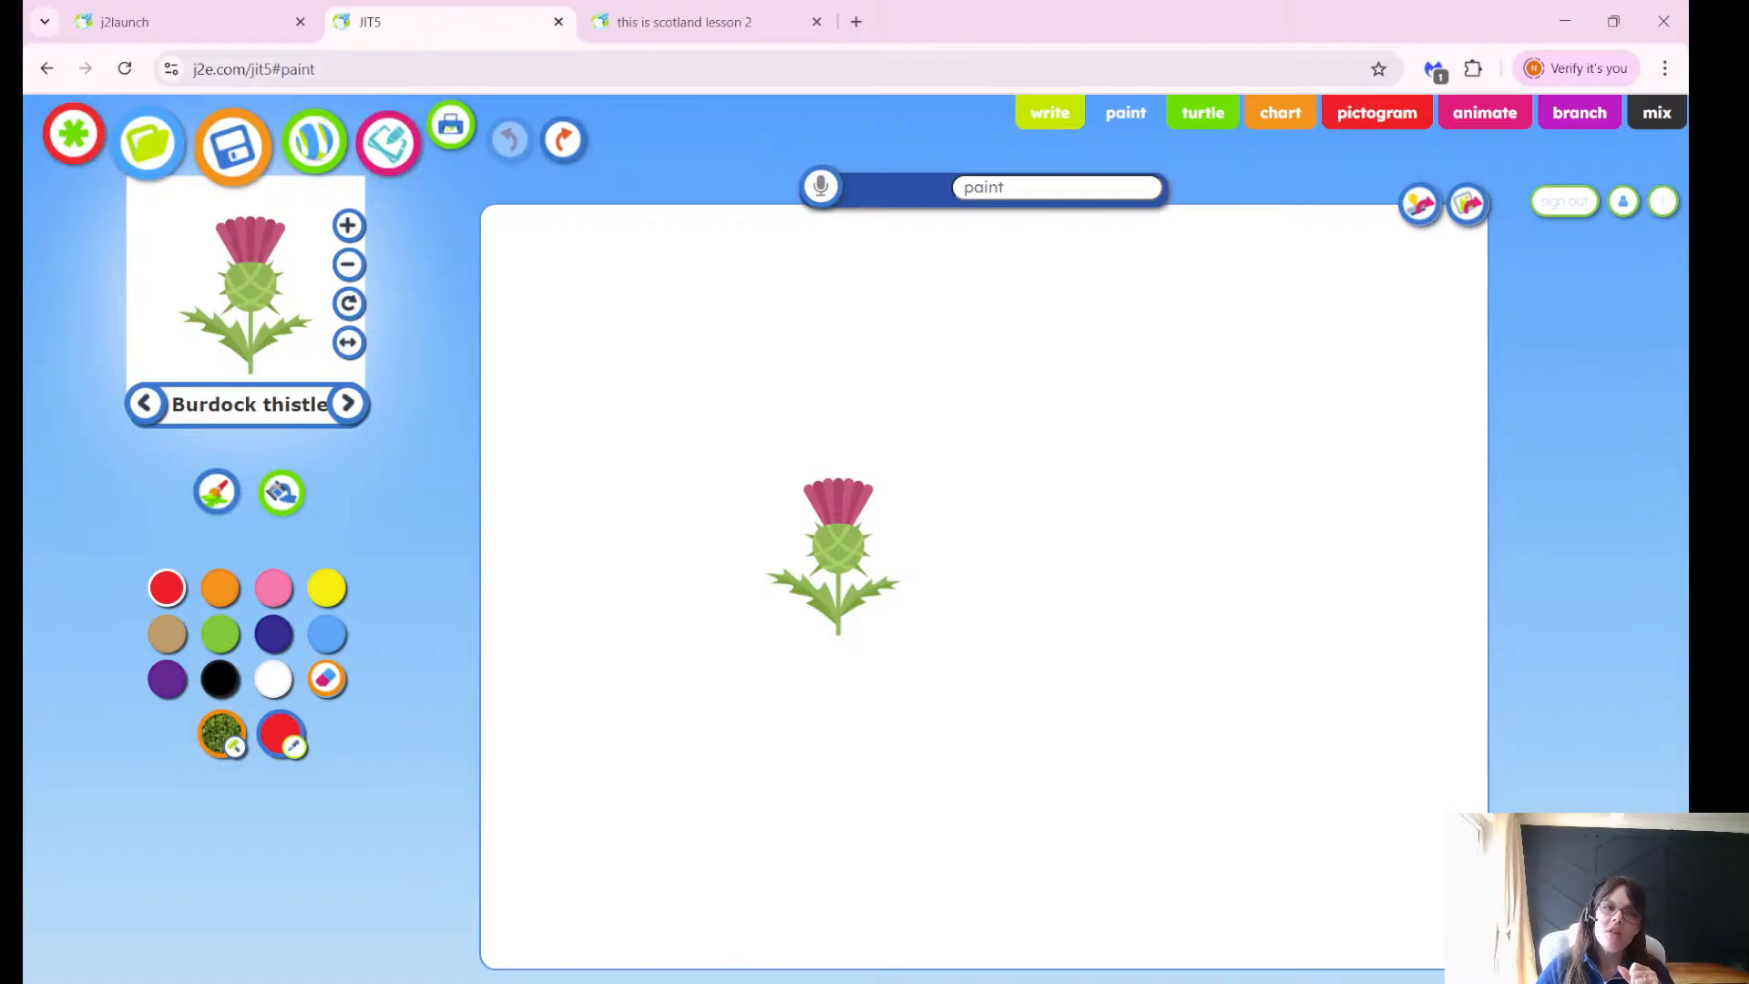
Shrink the thistle stamp, dismiss the pop-up message and enlarge the stamp to full size again.
click(348, 264)
click(348, 264)
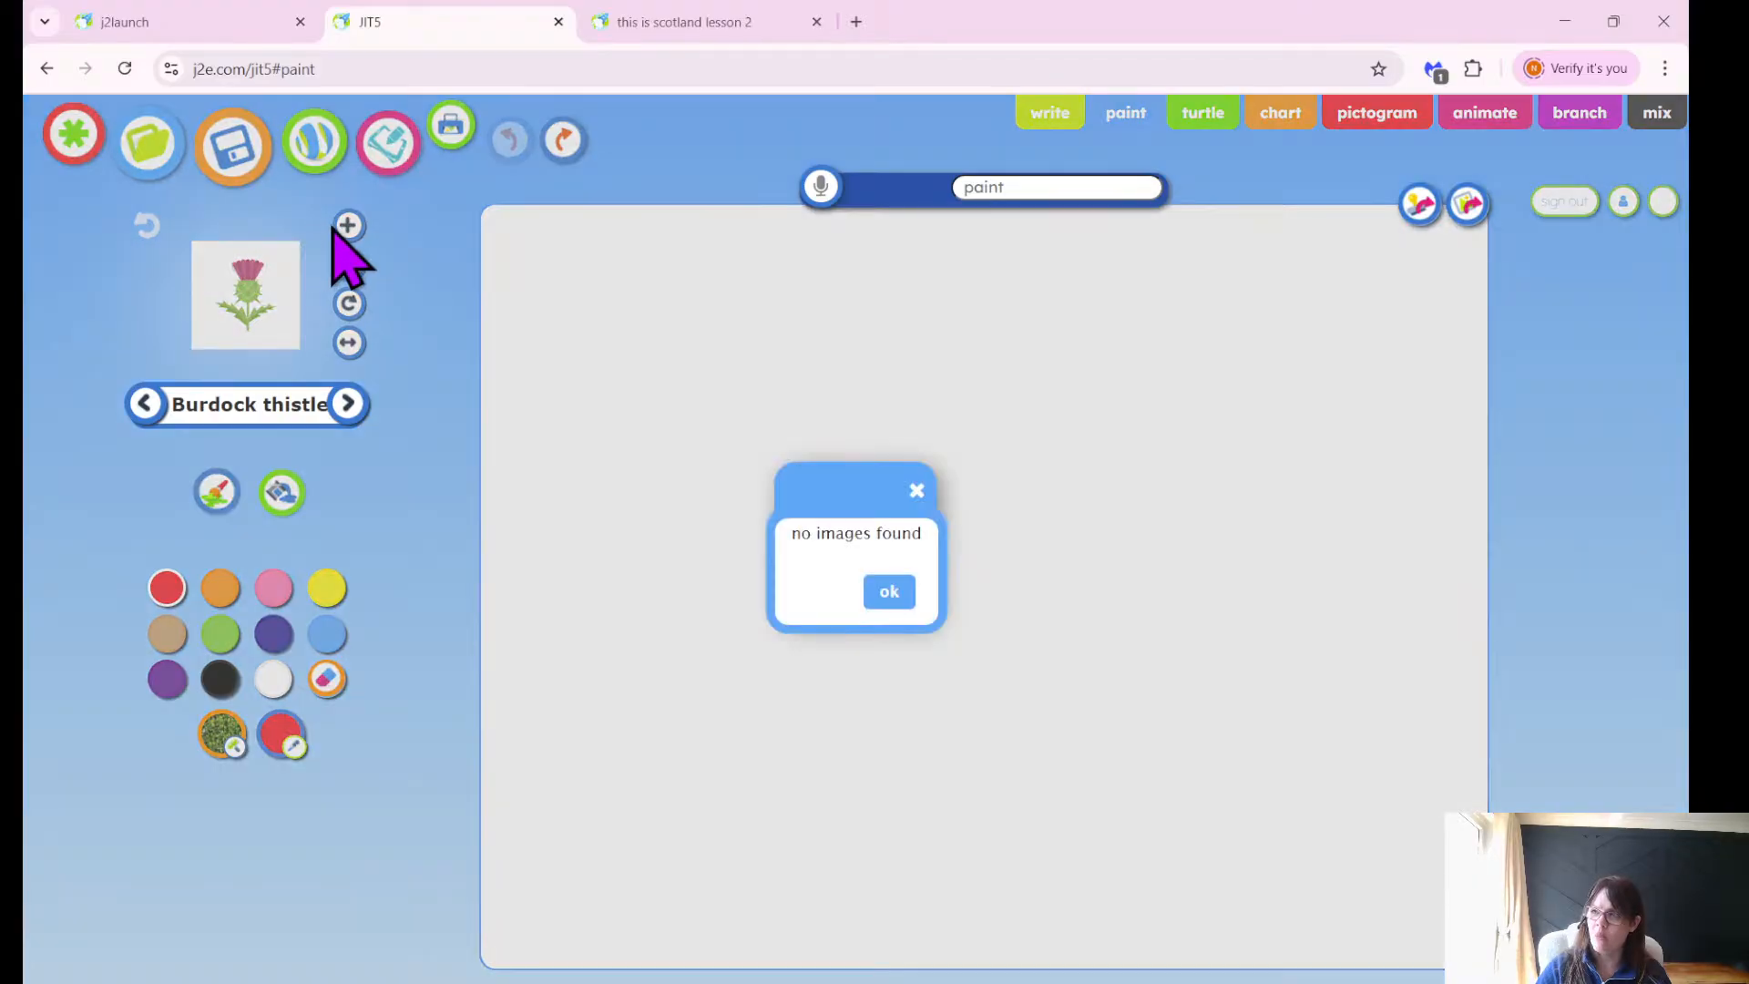
click(884, 589)
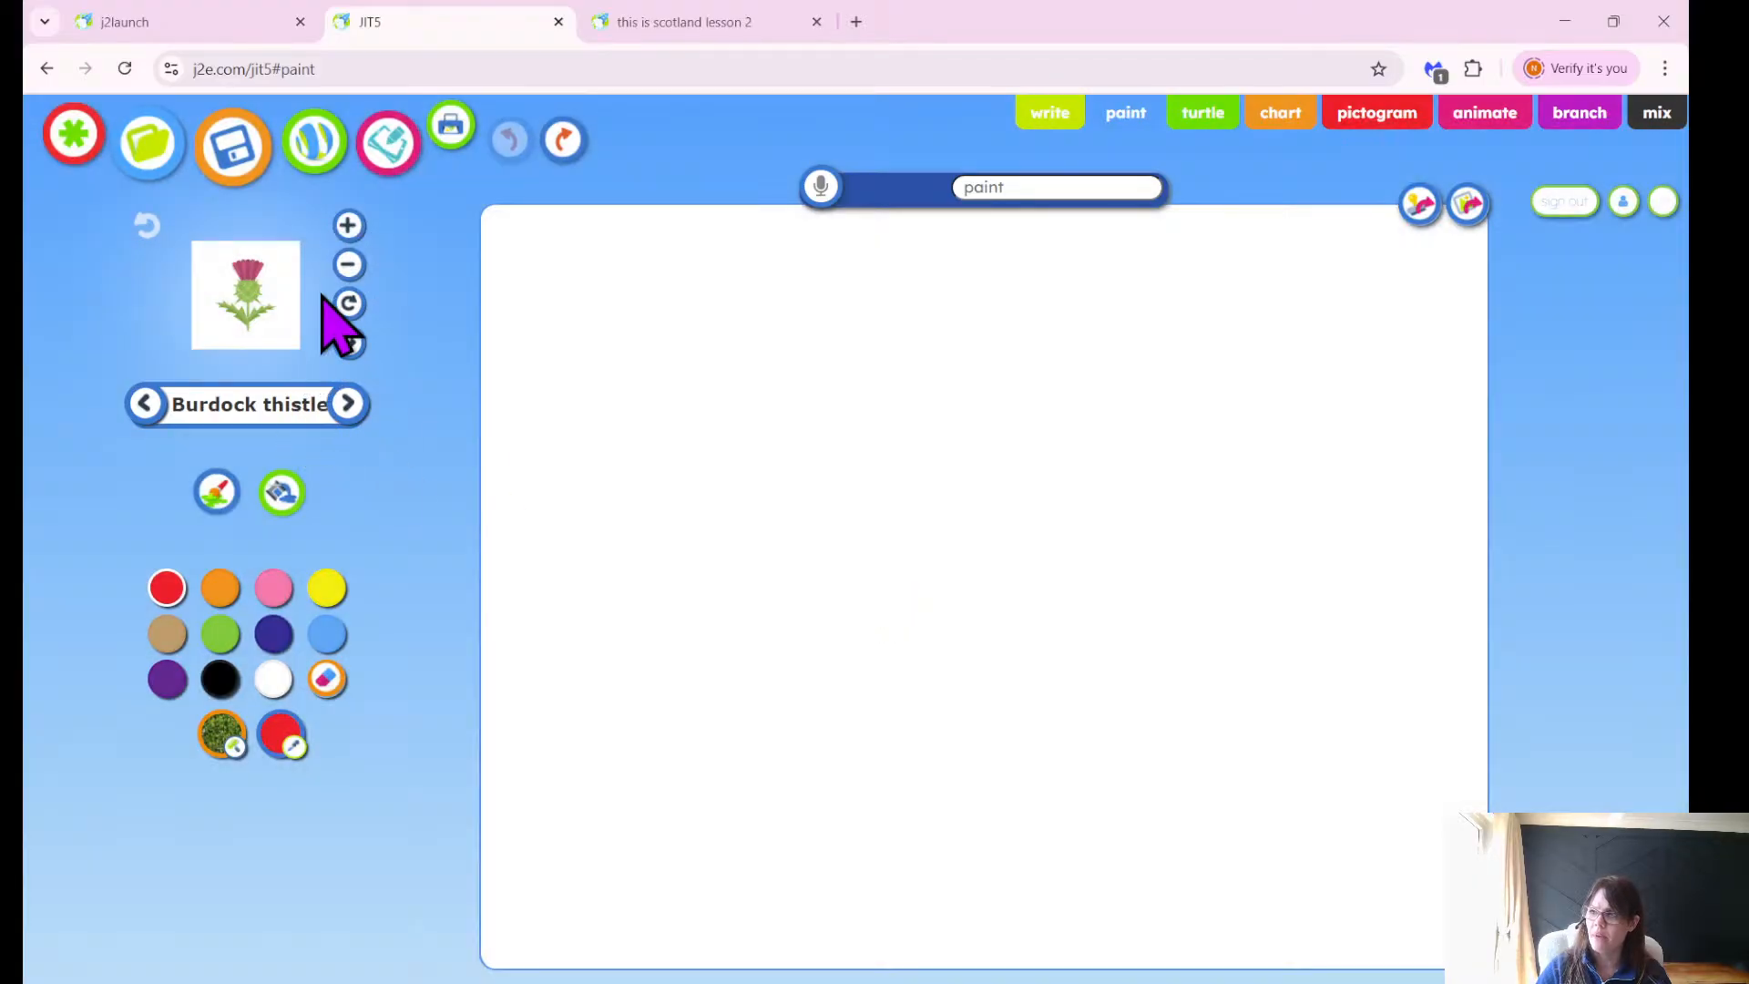
click(347, 235)
click(347, 235)
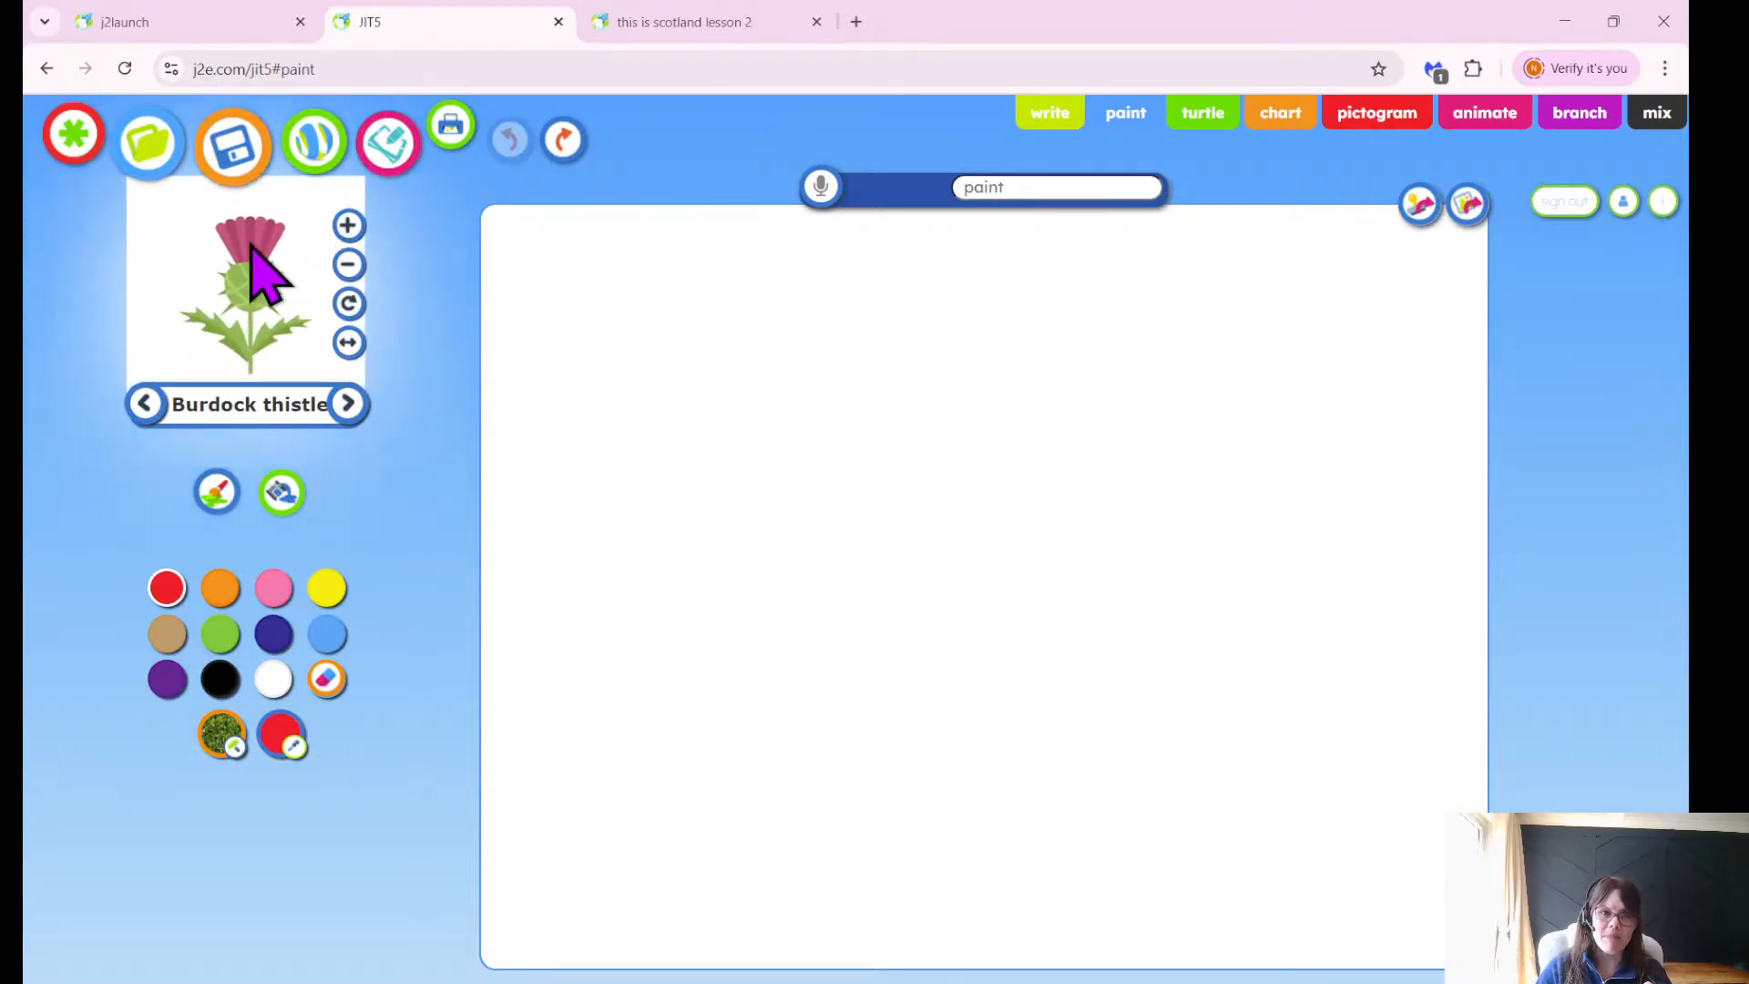
Try out the thistle stamp's size adjustments, leaving it at about half its original size.
click(348, 264)
click(347, 264)
click(348, 264)
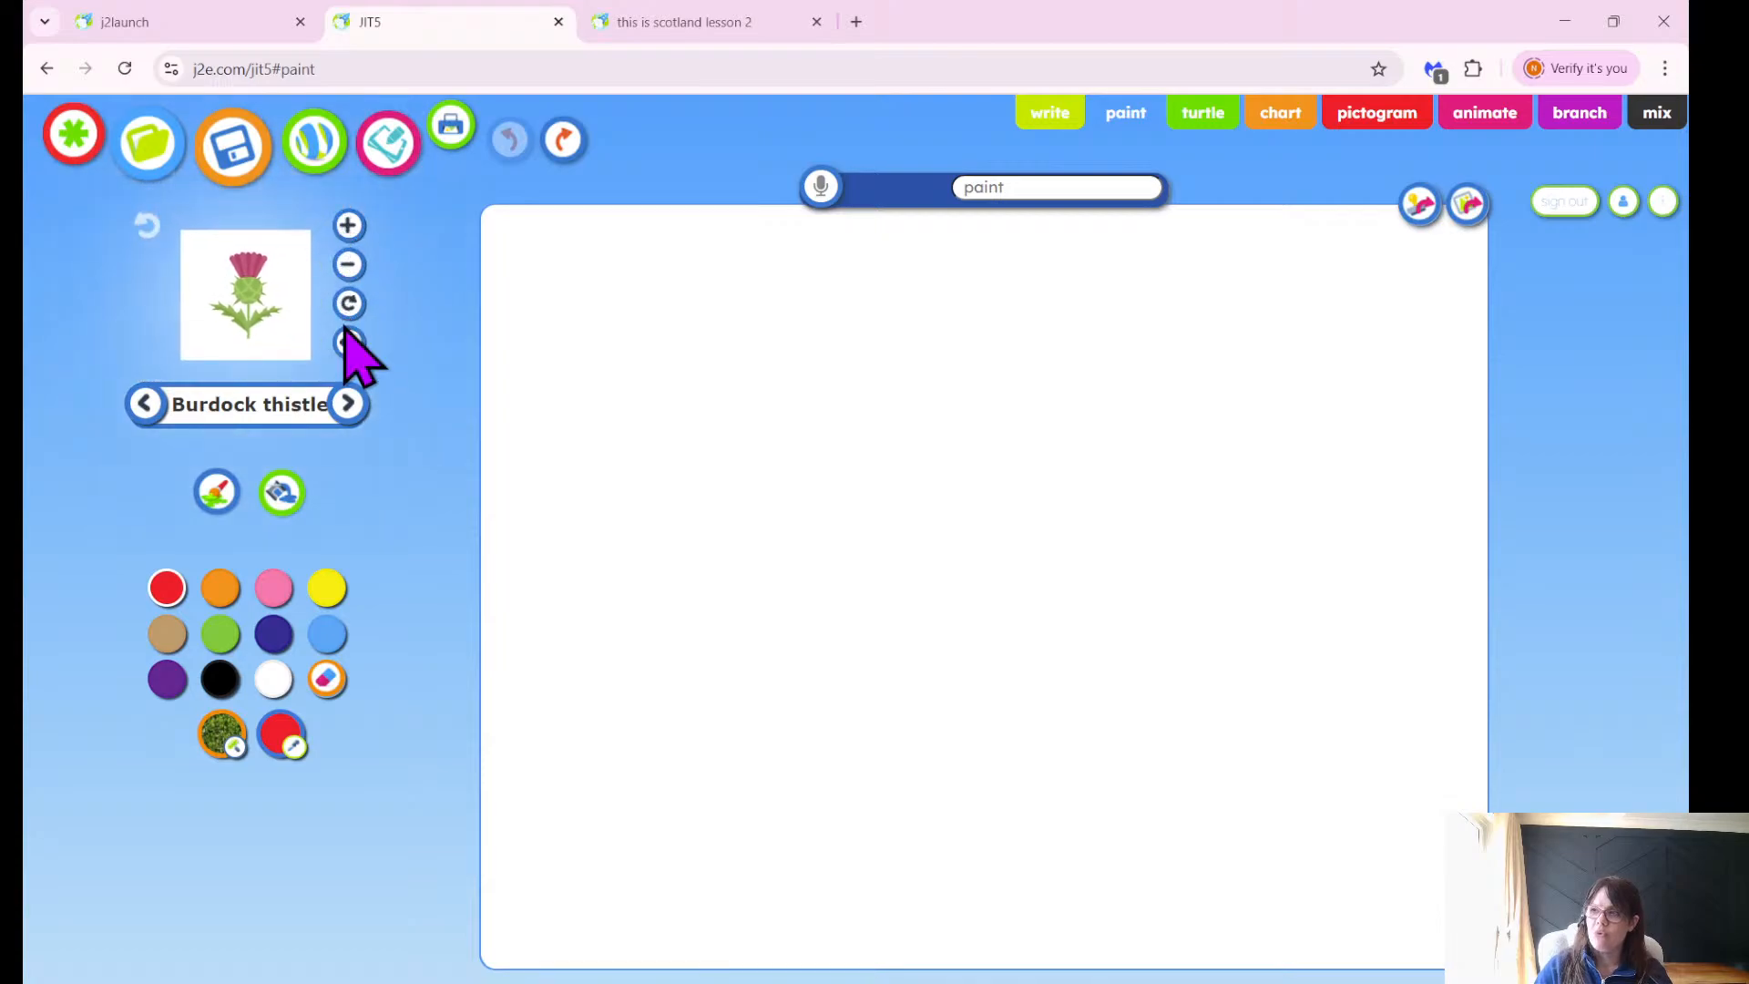
click(348, 227)
click(348, 227)
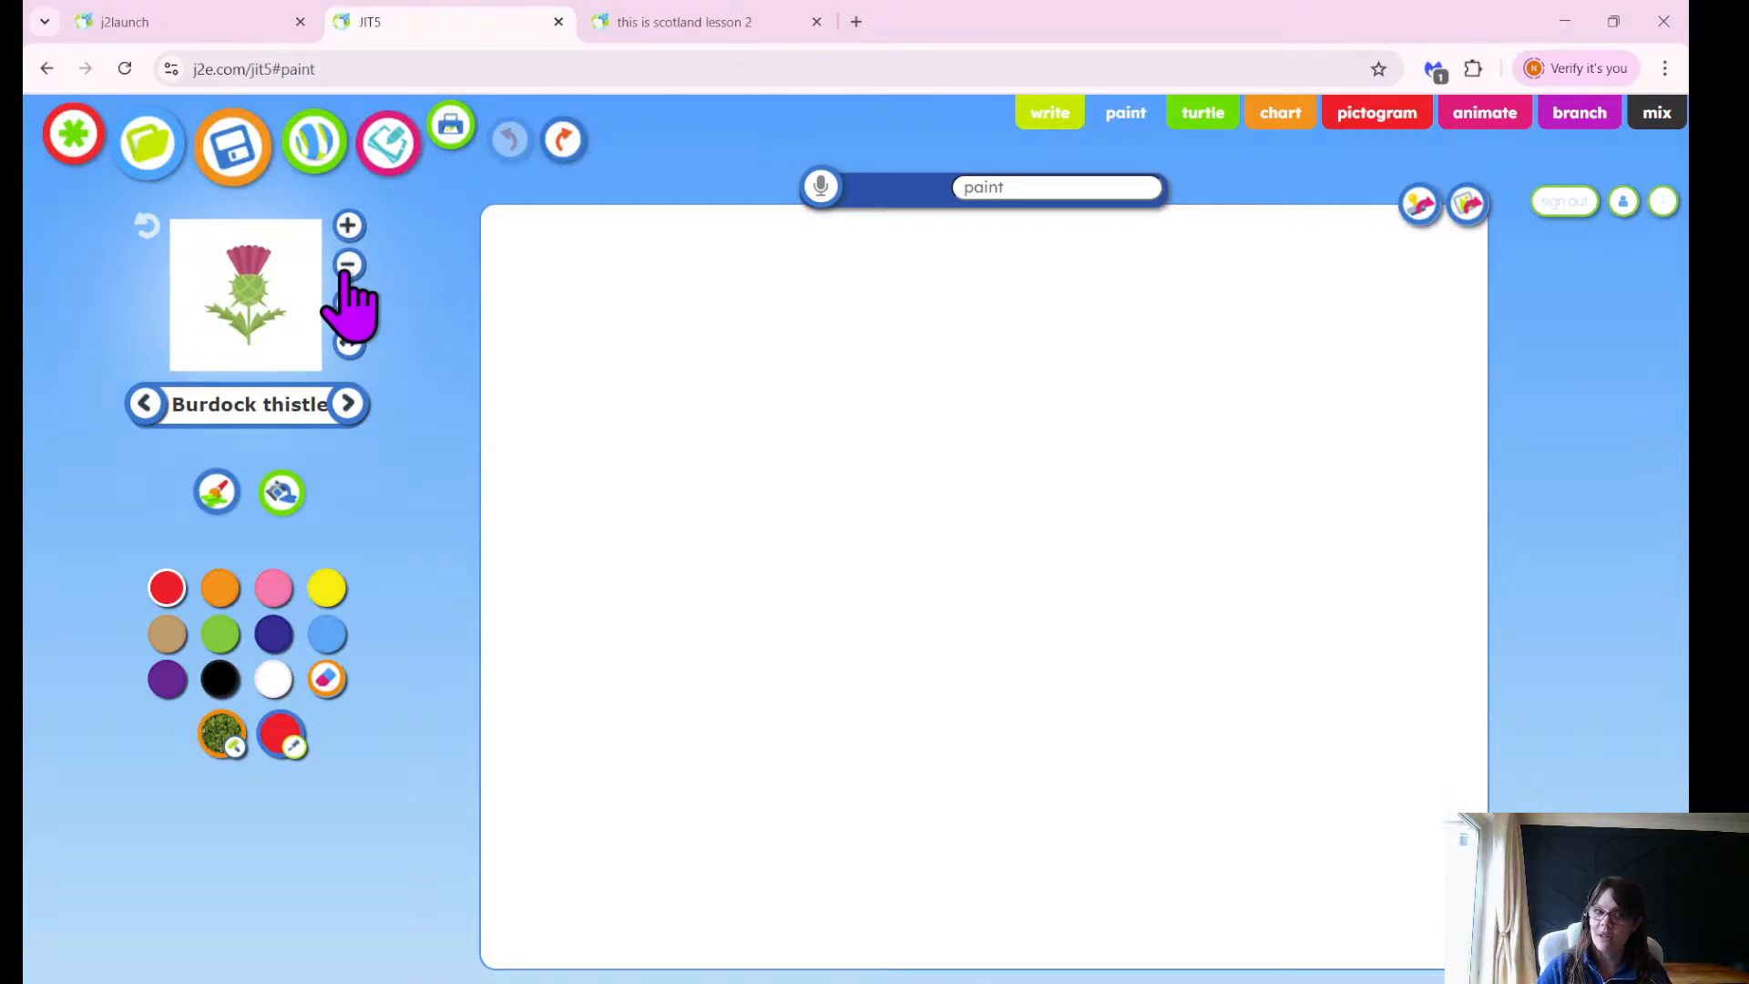
click(348, 266)
click(348, 266)
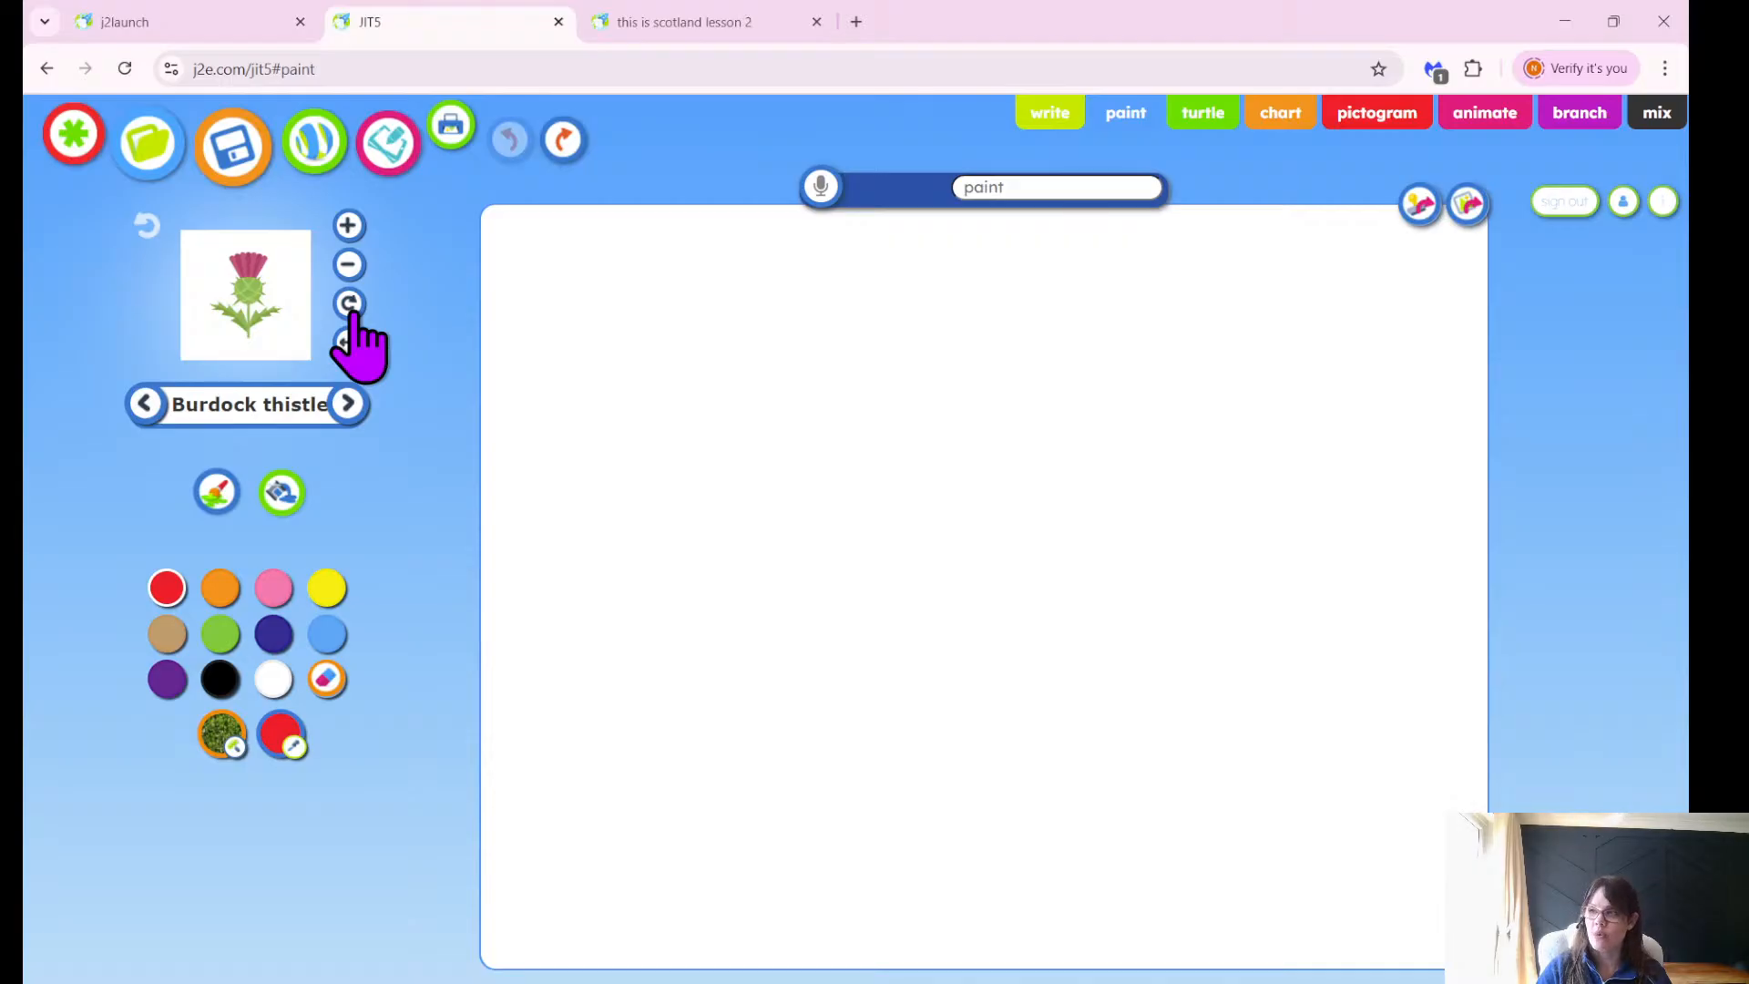
Rotate the thistle stamp clockwise until it lies almost on its side, flower pointing right.
click(350, 308)
click(350, 308)
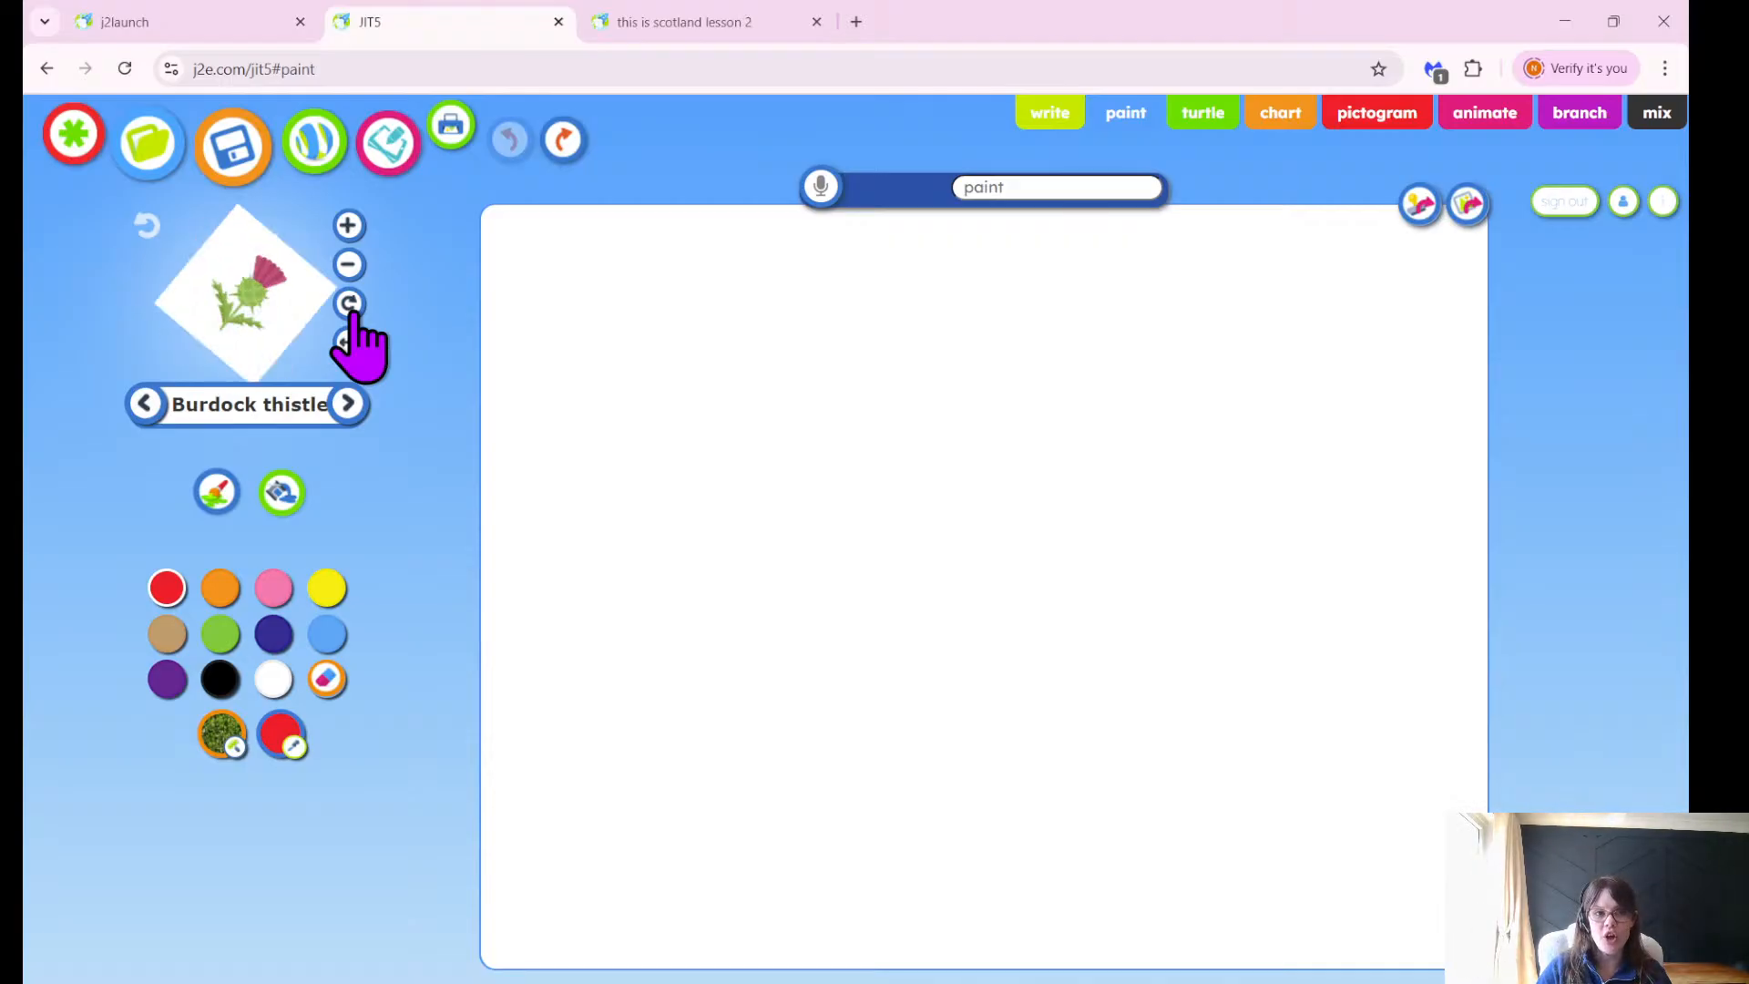
click(350, 307)
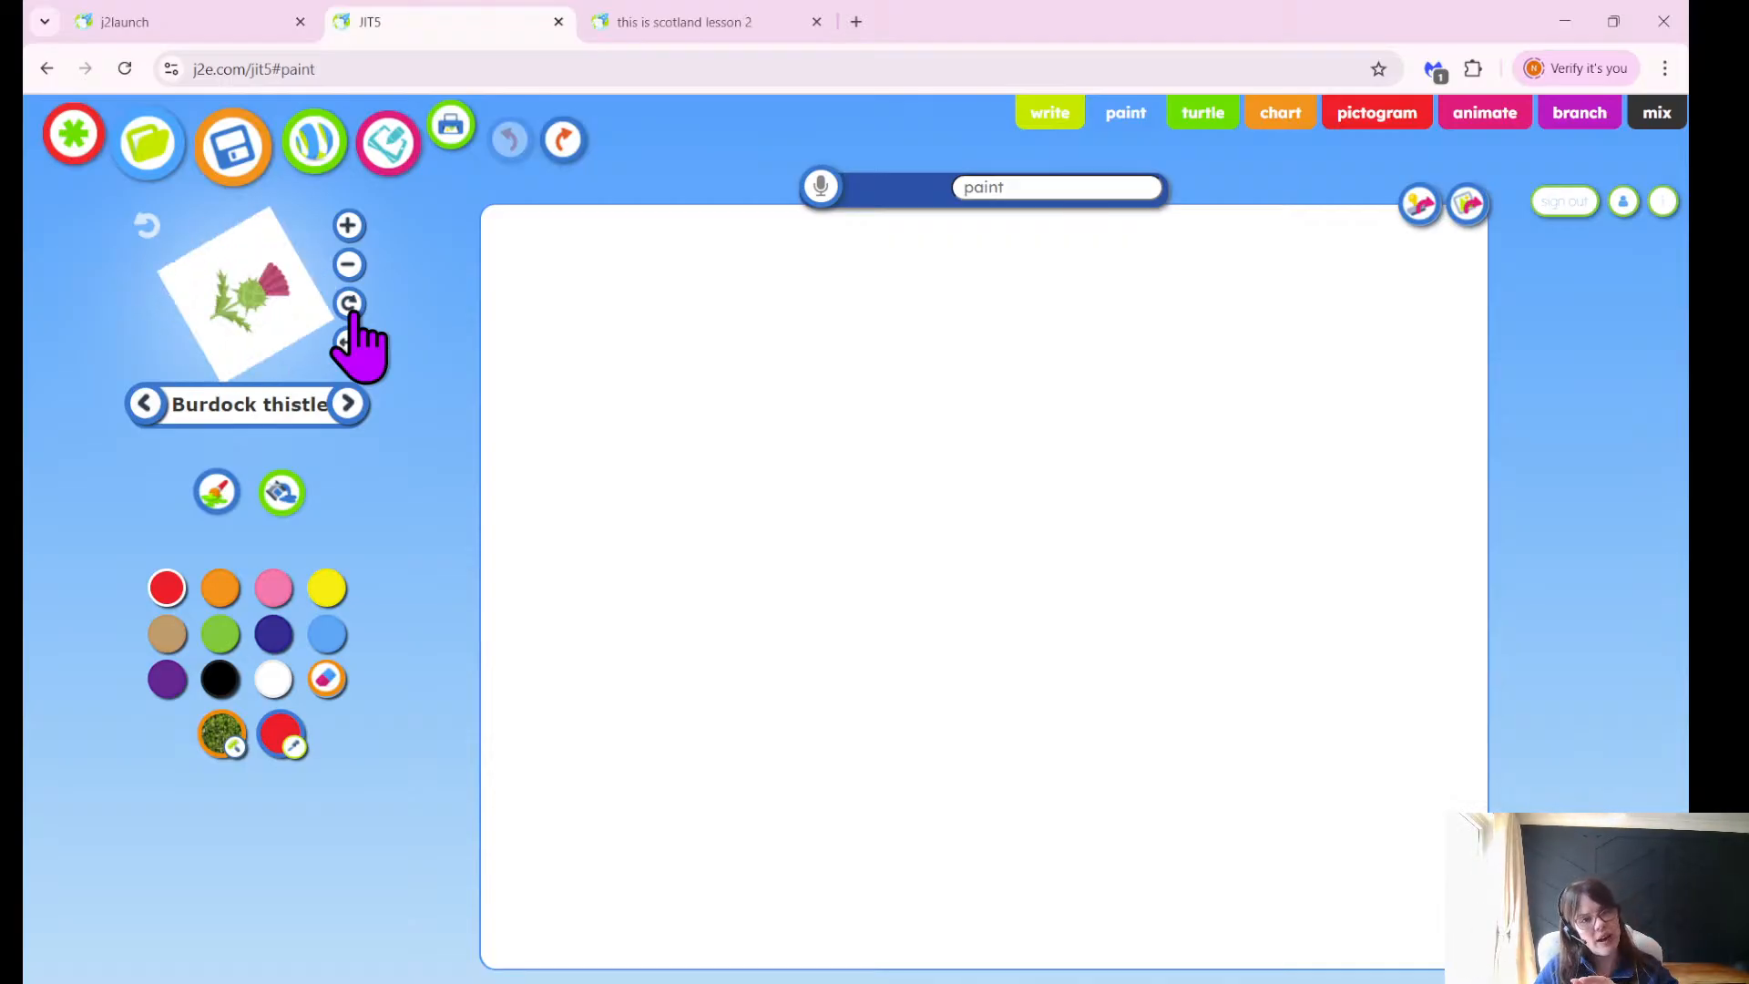
click(350, 308)
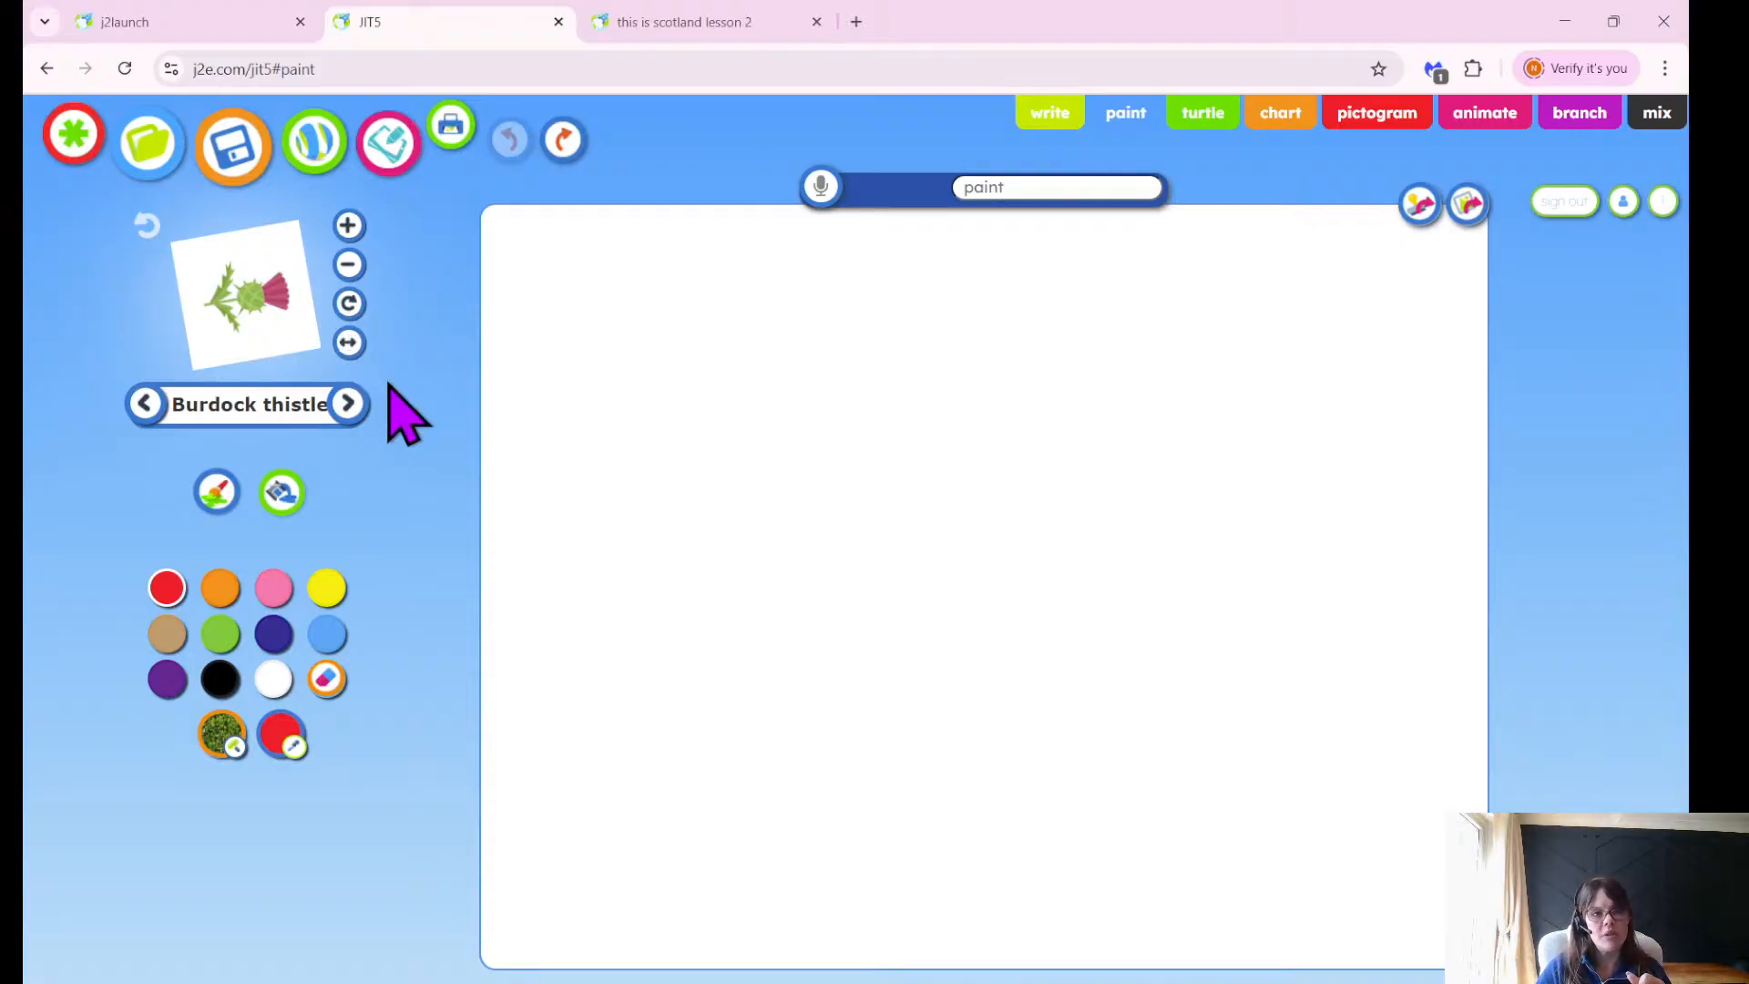
Try flipping the thistle stamp horizontally, and reset it to its original size and orientation.
click(347, 344)
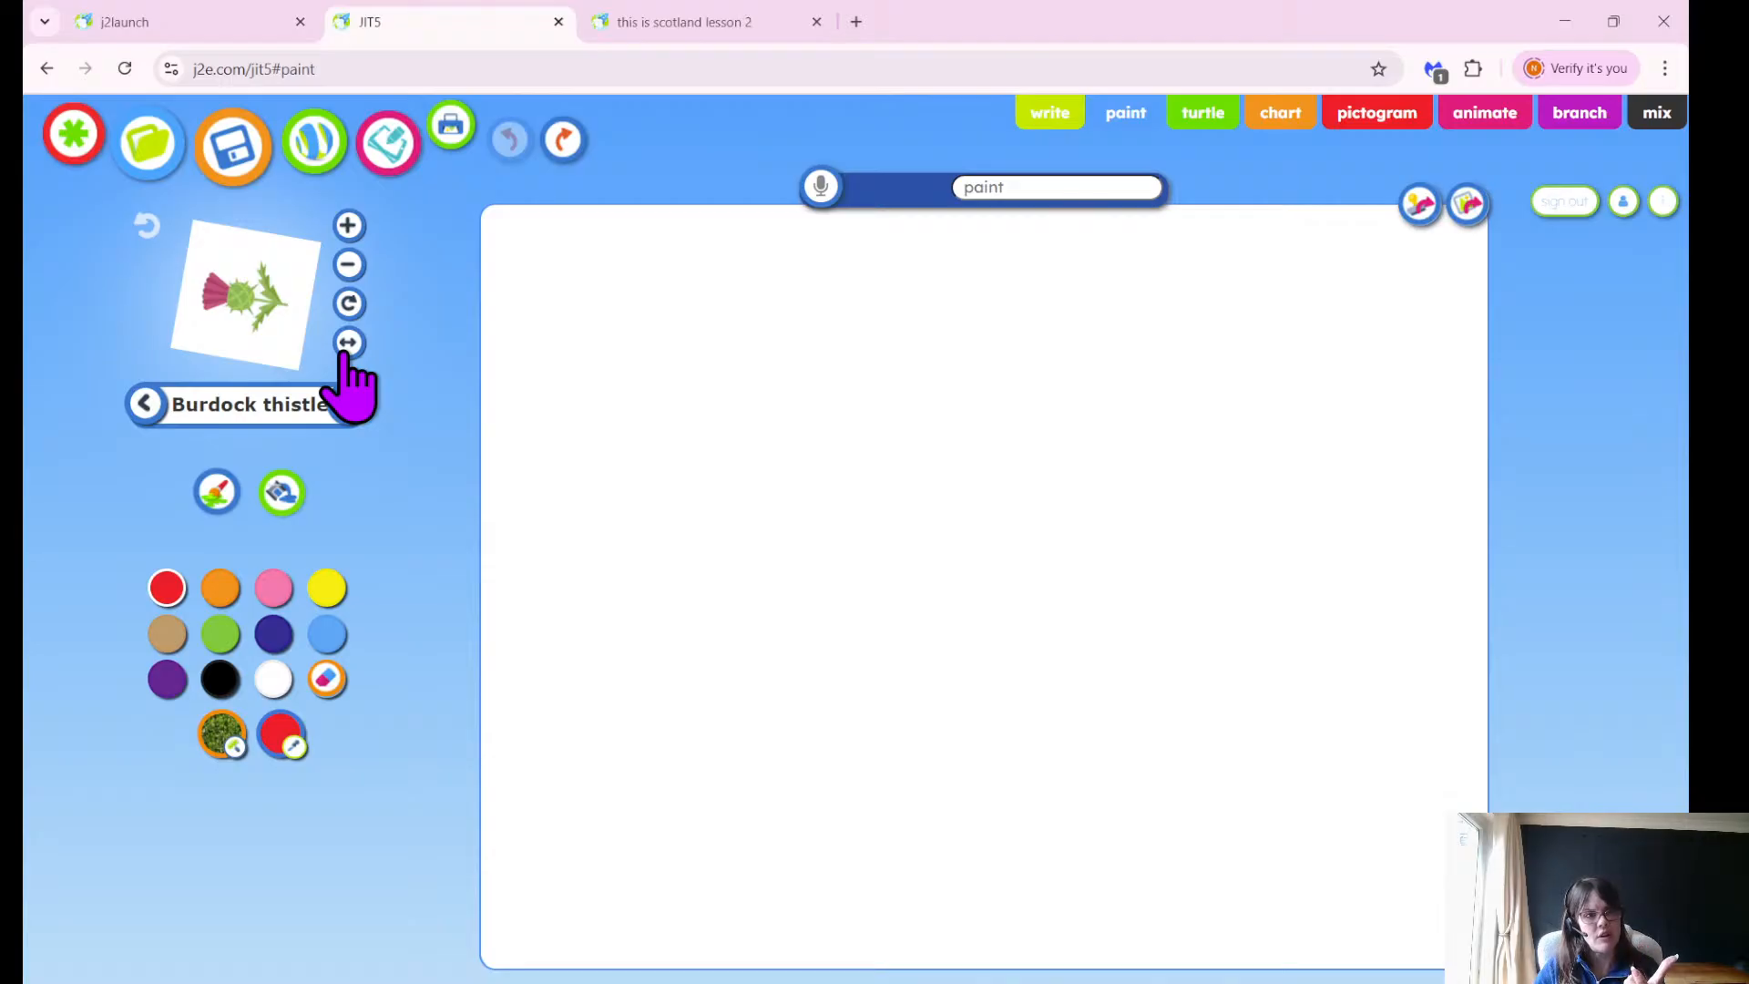
click(347, 343)
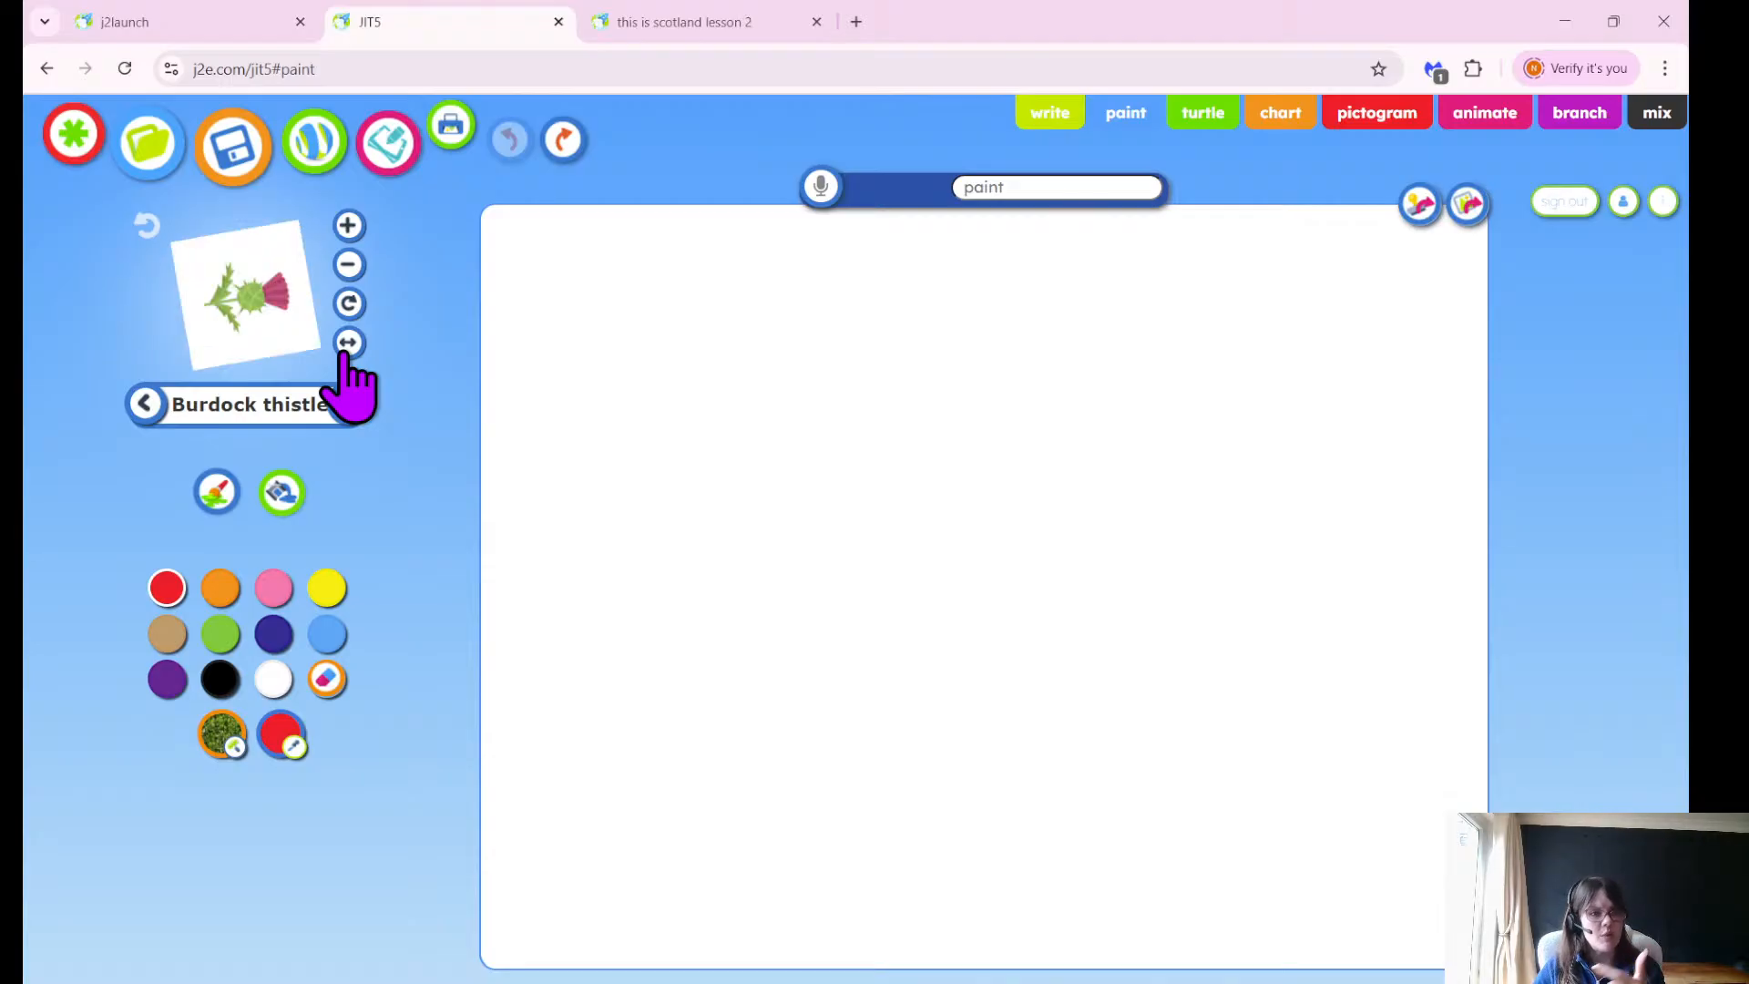
click(347, 343)
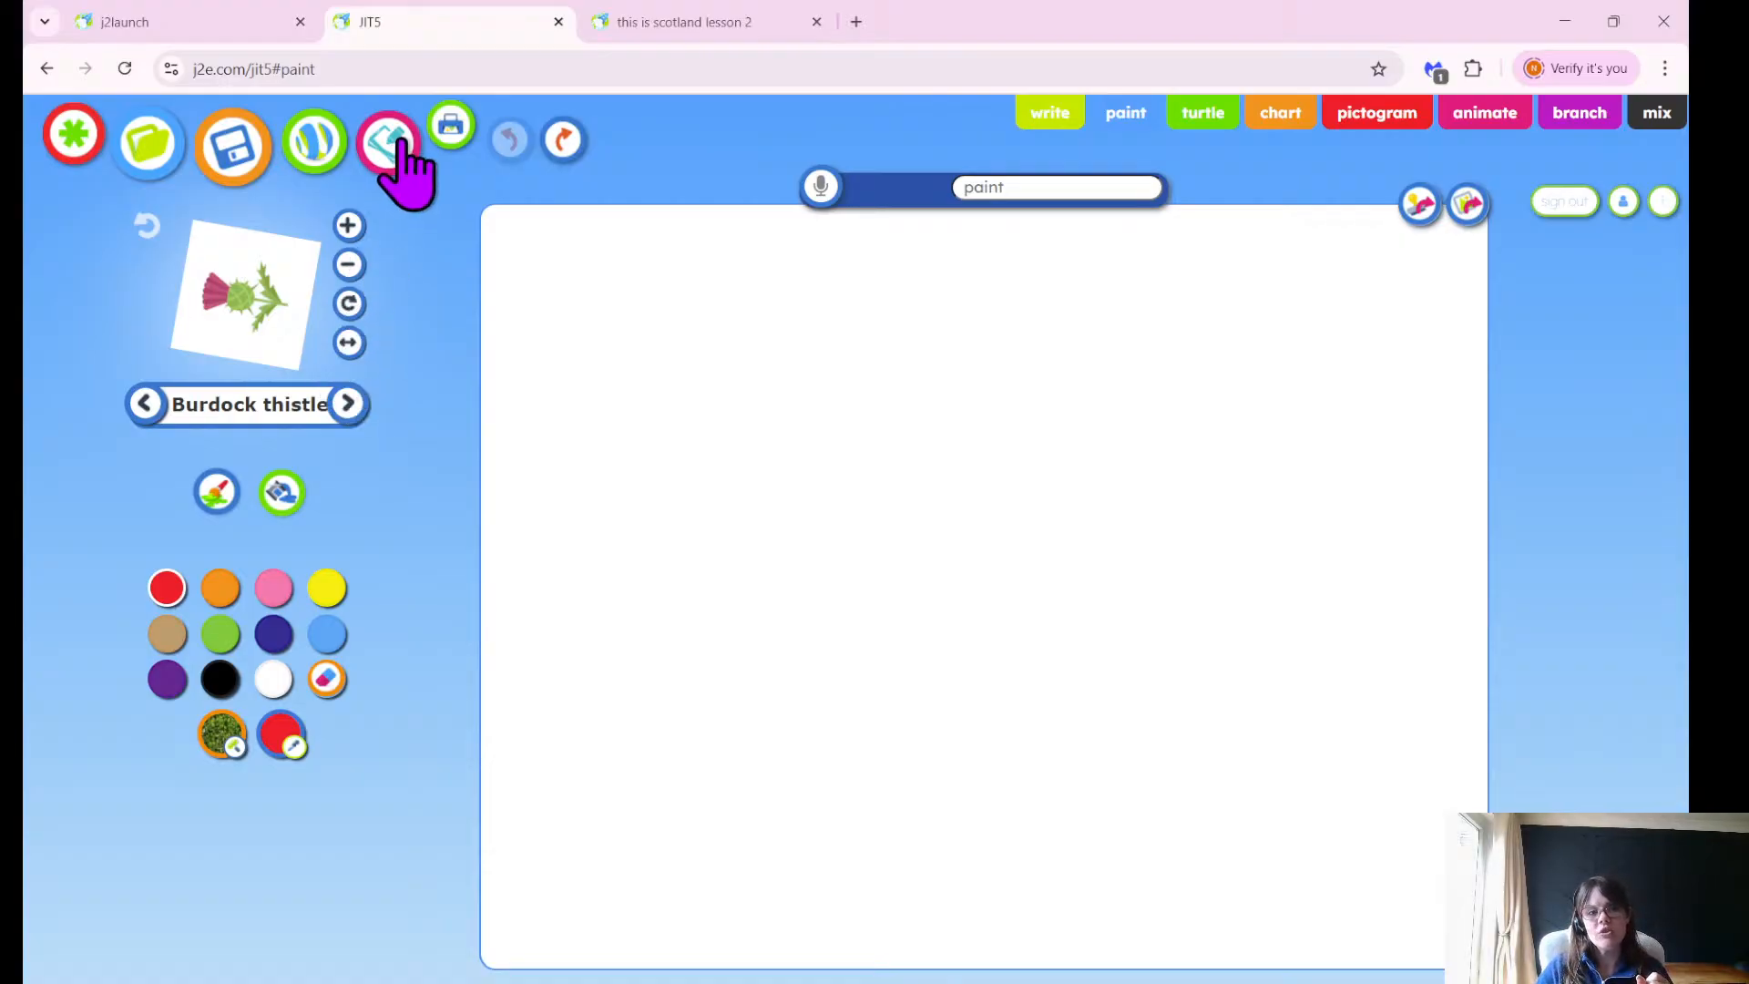
click(147, 224)
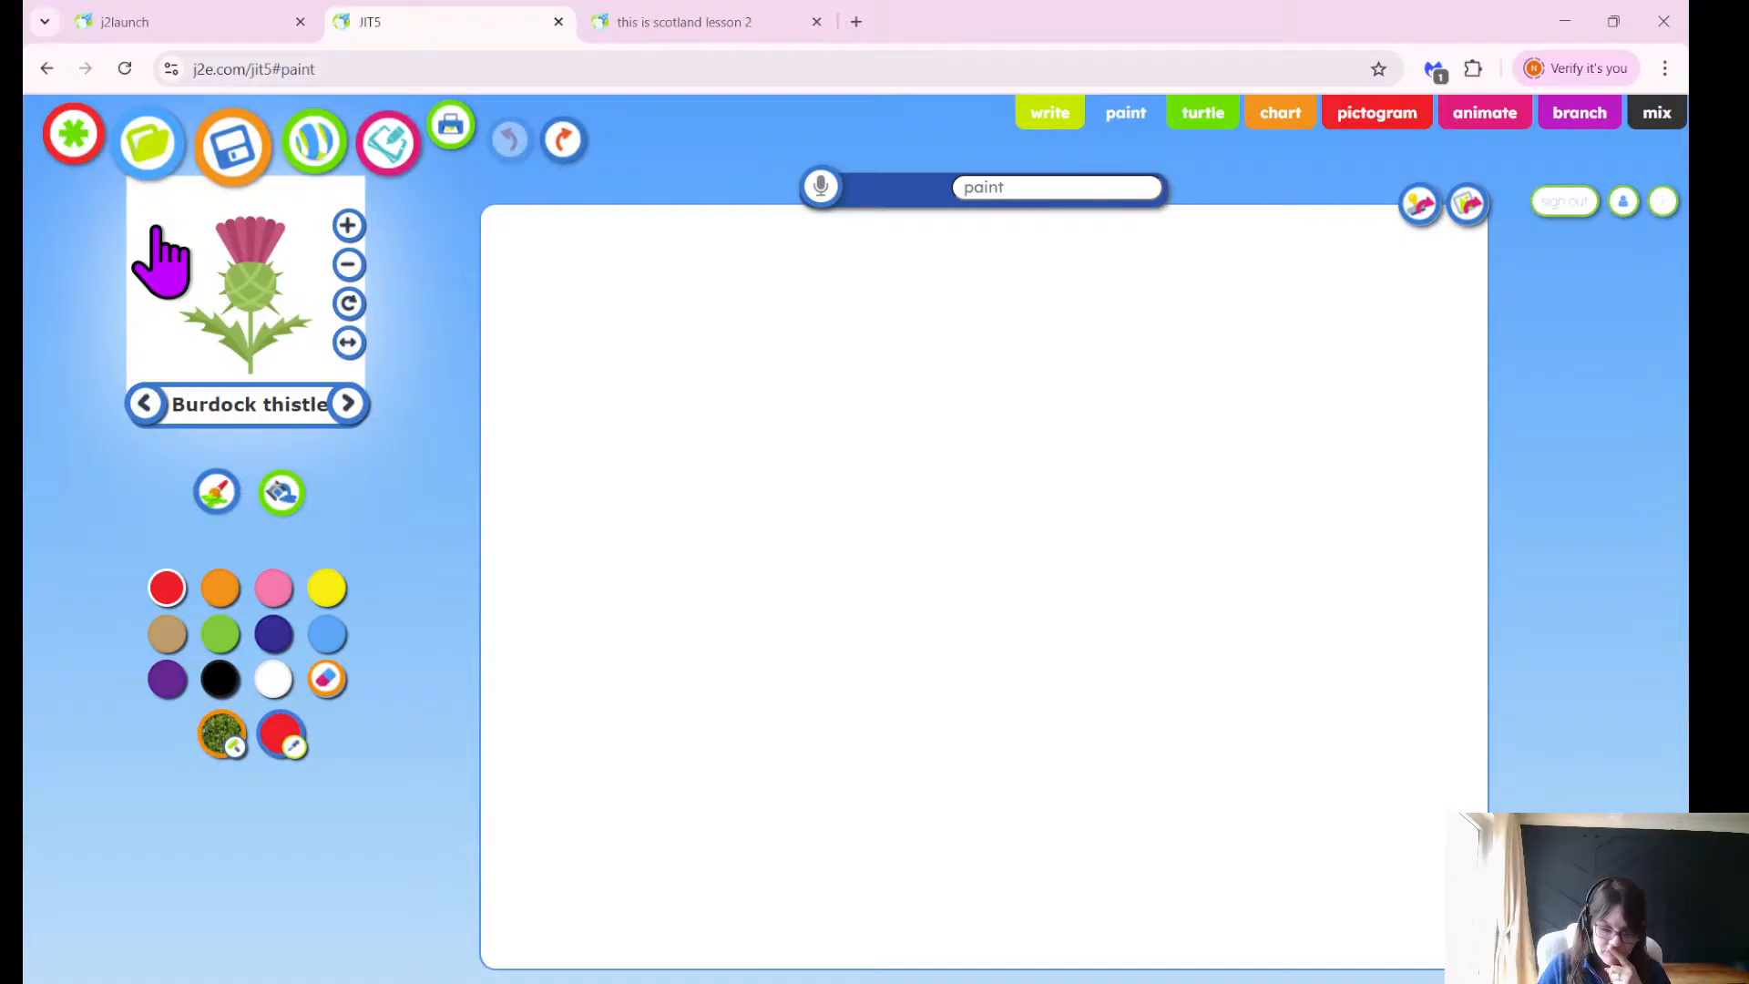
Return to the web image search for stamps and search for "heart shape" in place of the thistle term.
click(216, 492)
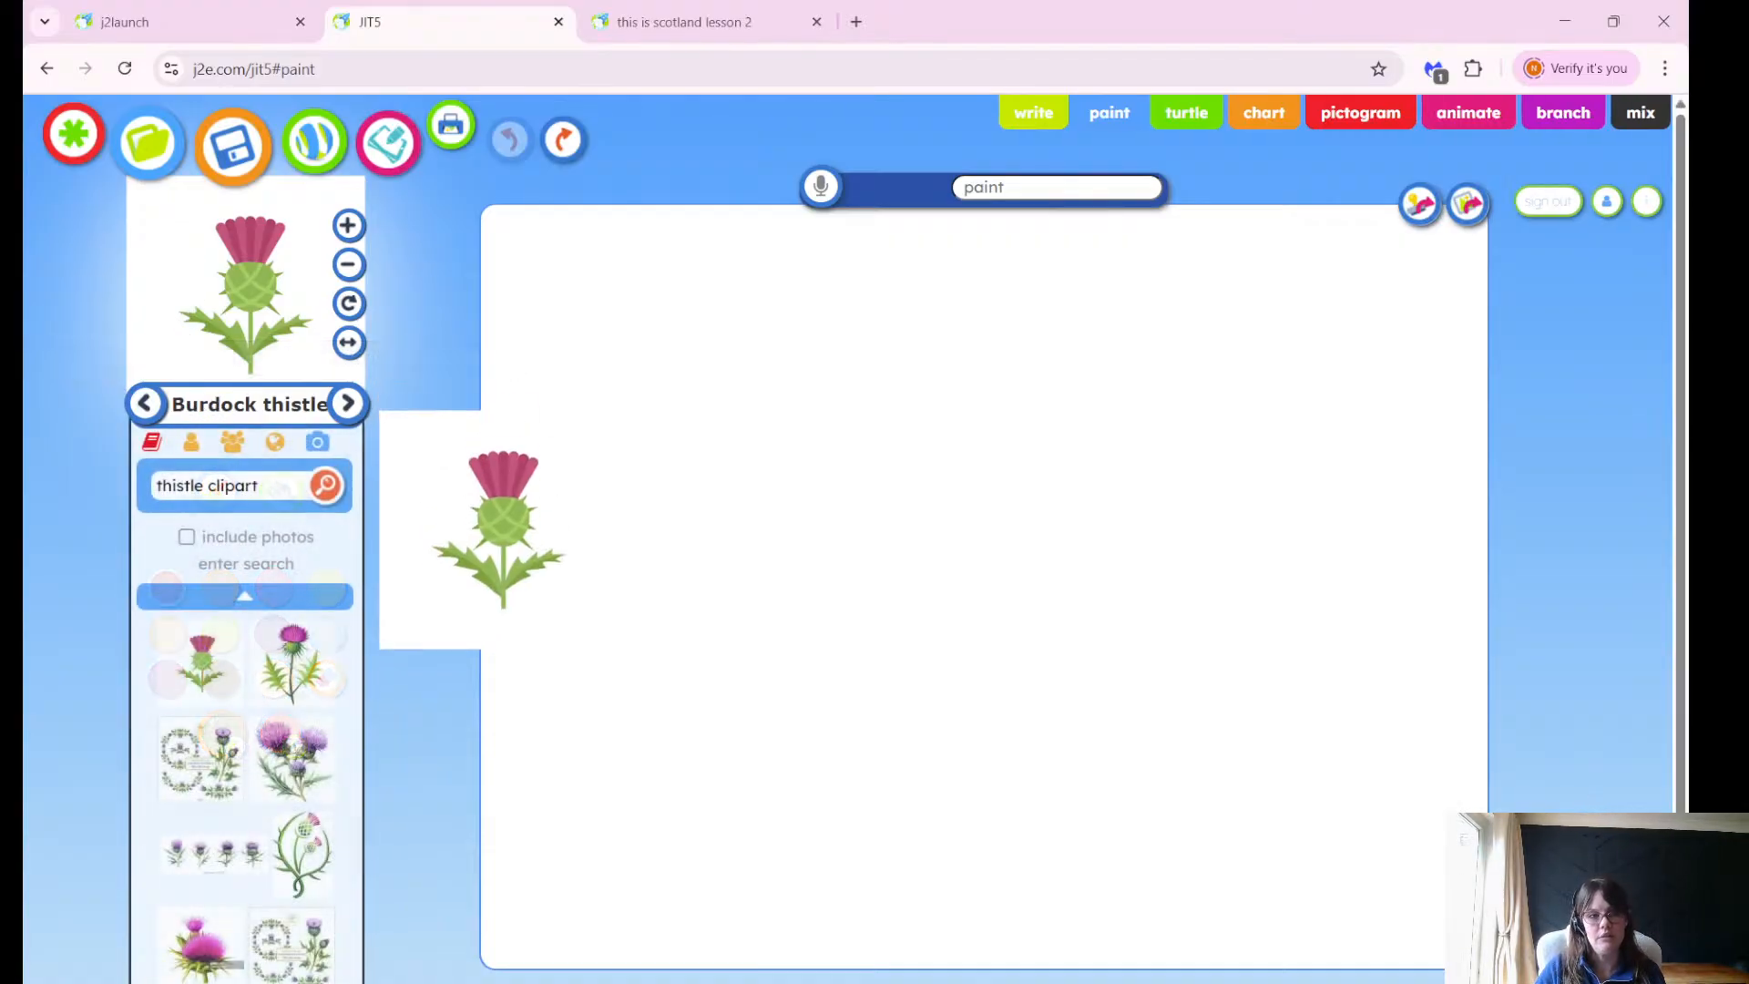
click(276, 444)
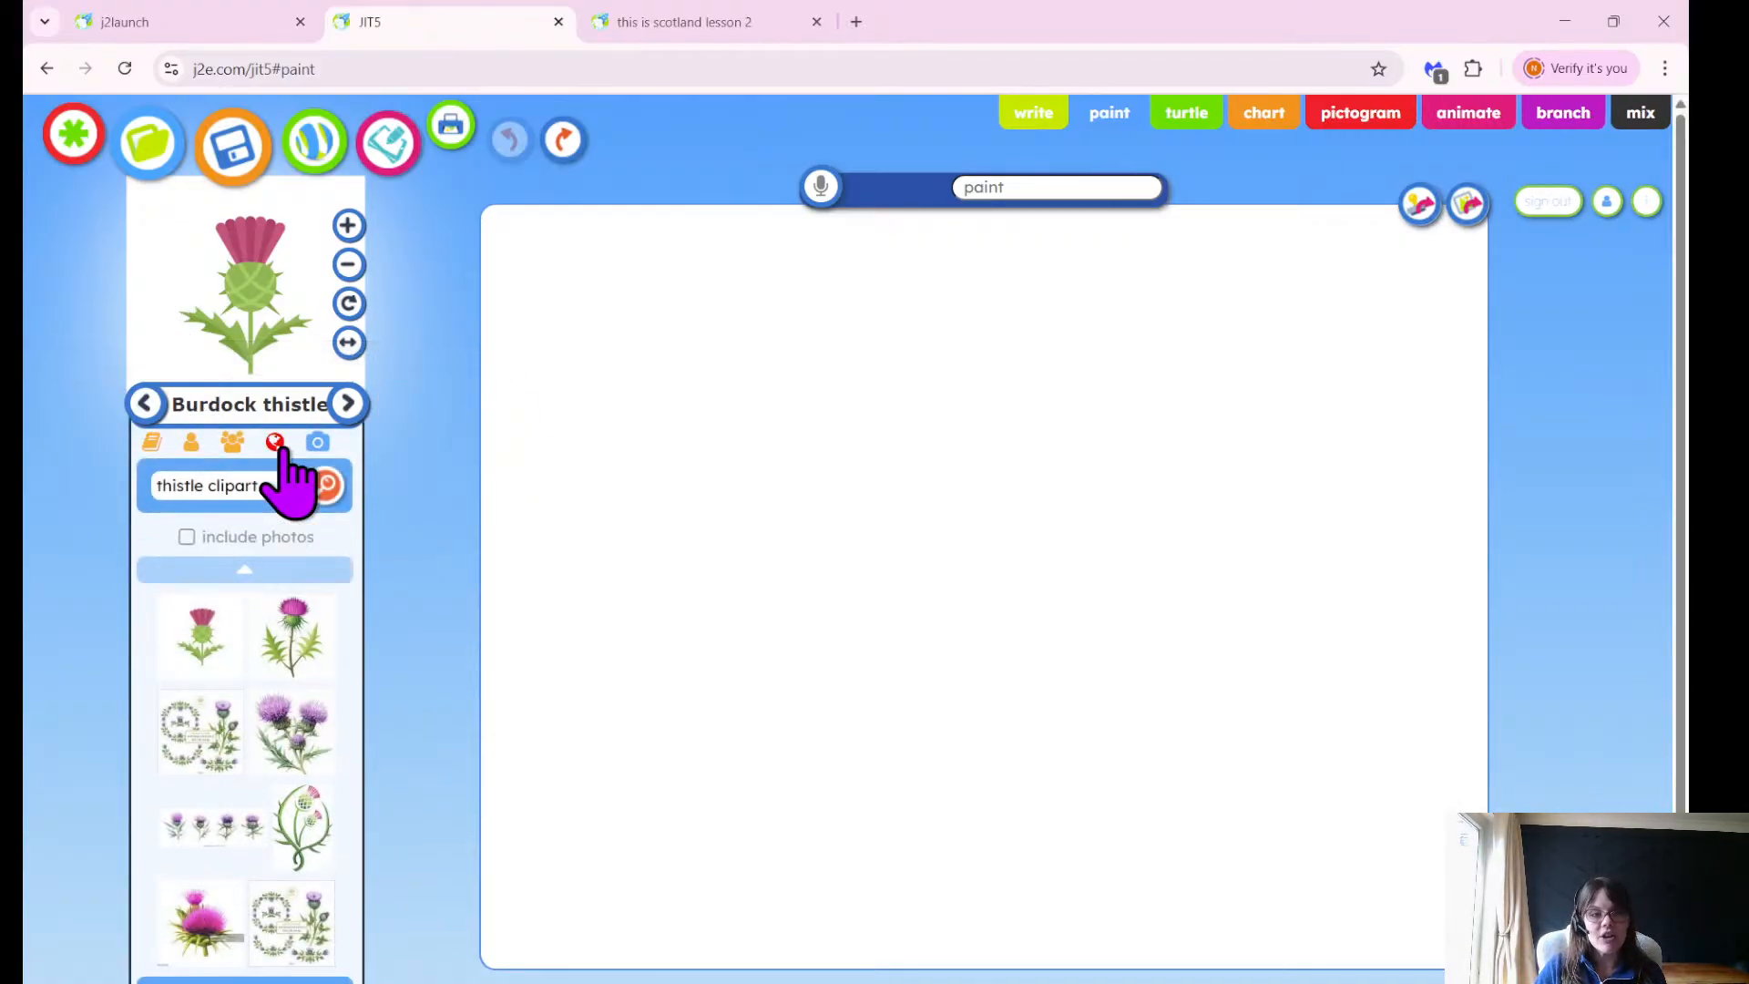
double_click(202, 485)
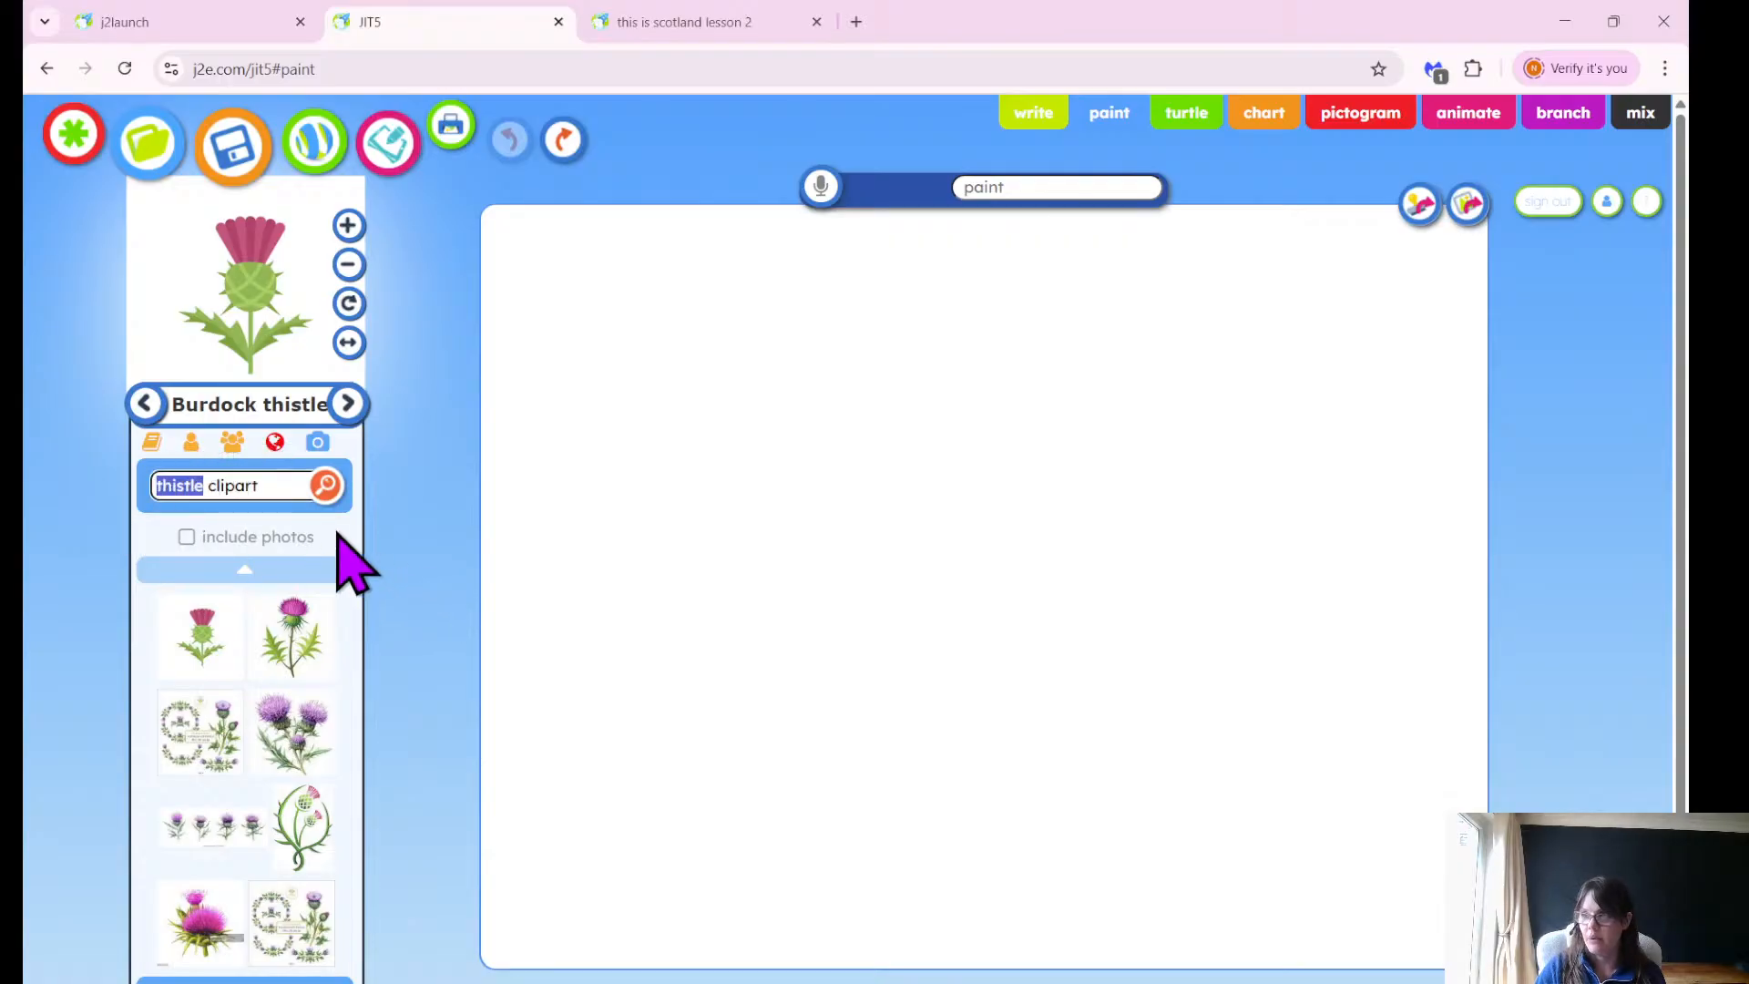
drag(282, 487, 135, 487)
key(BackSpace)
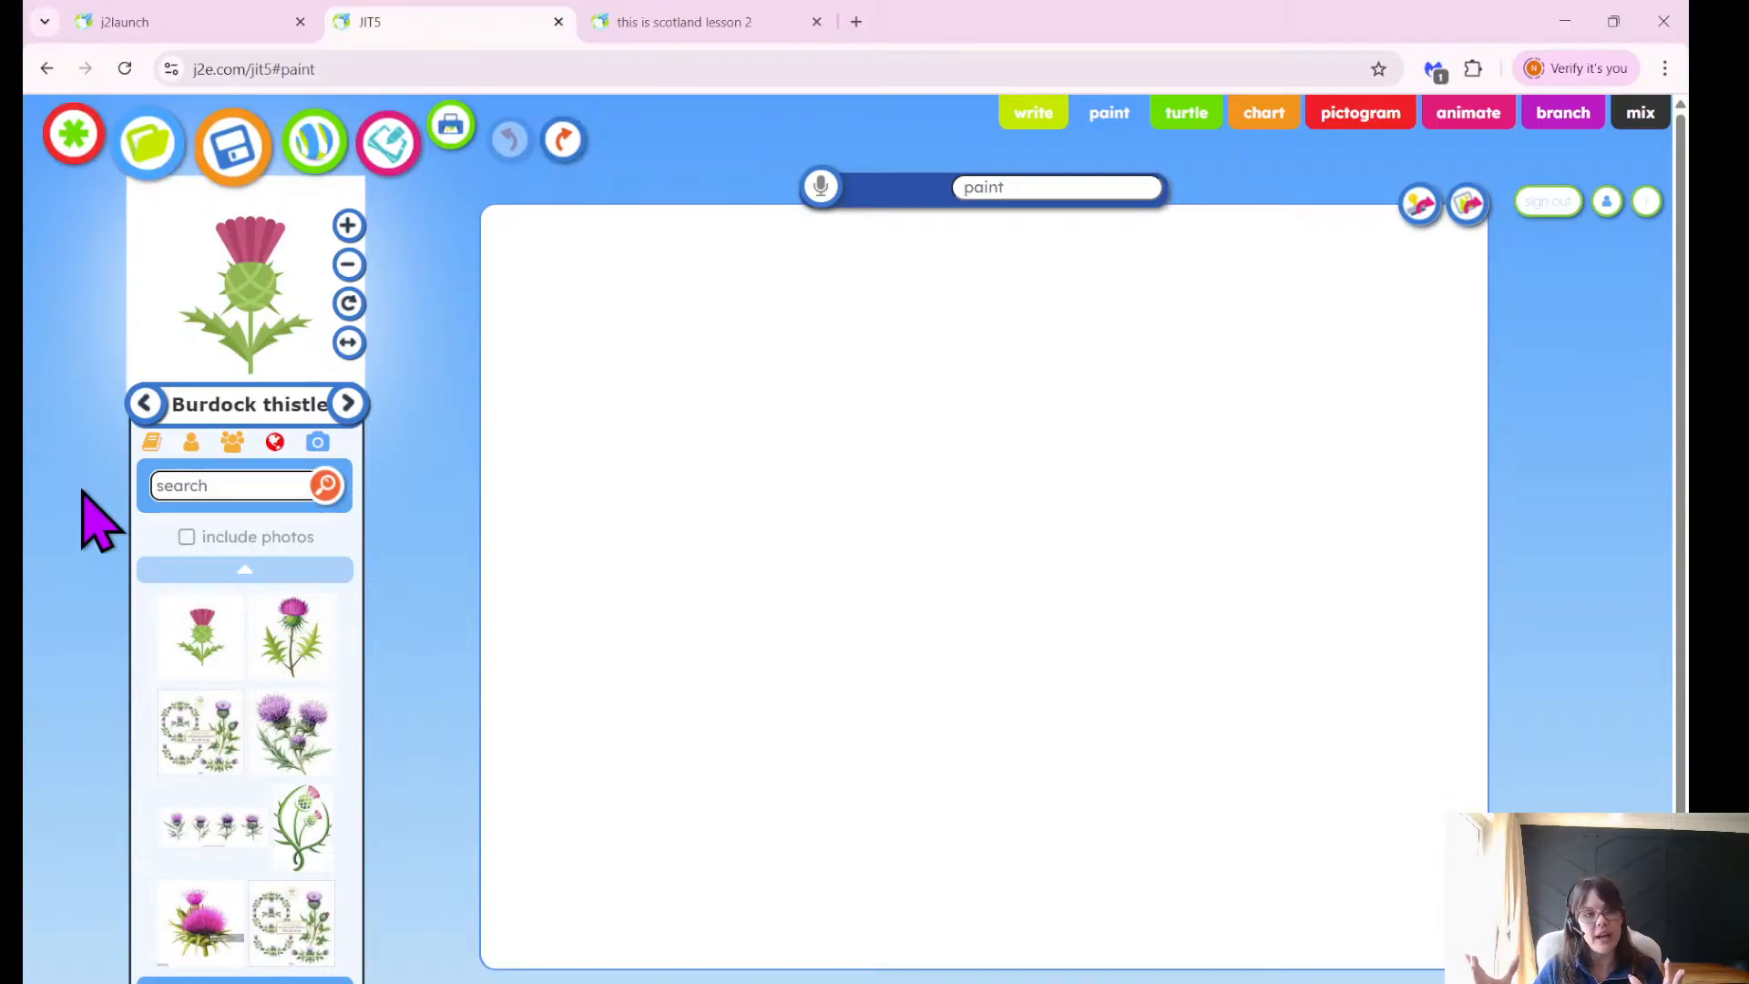
text(heart)
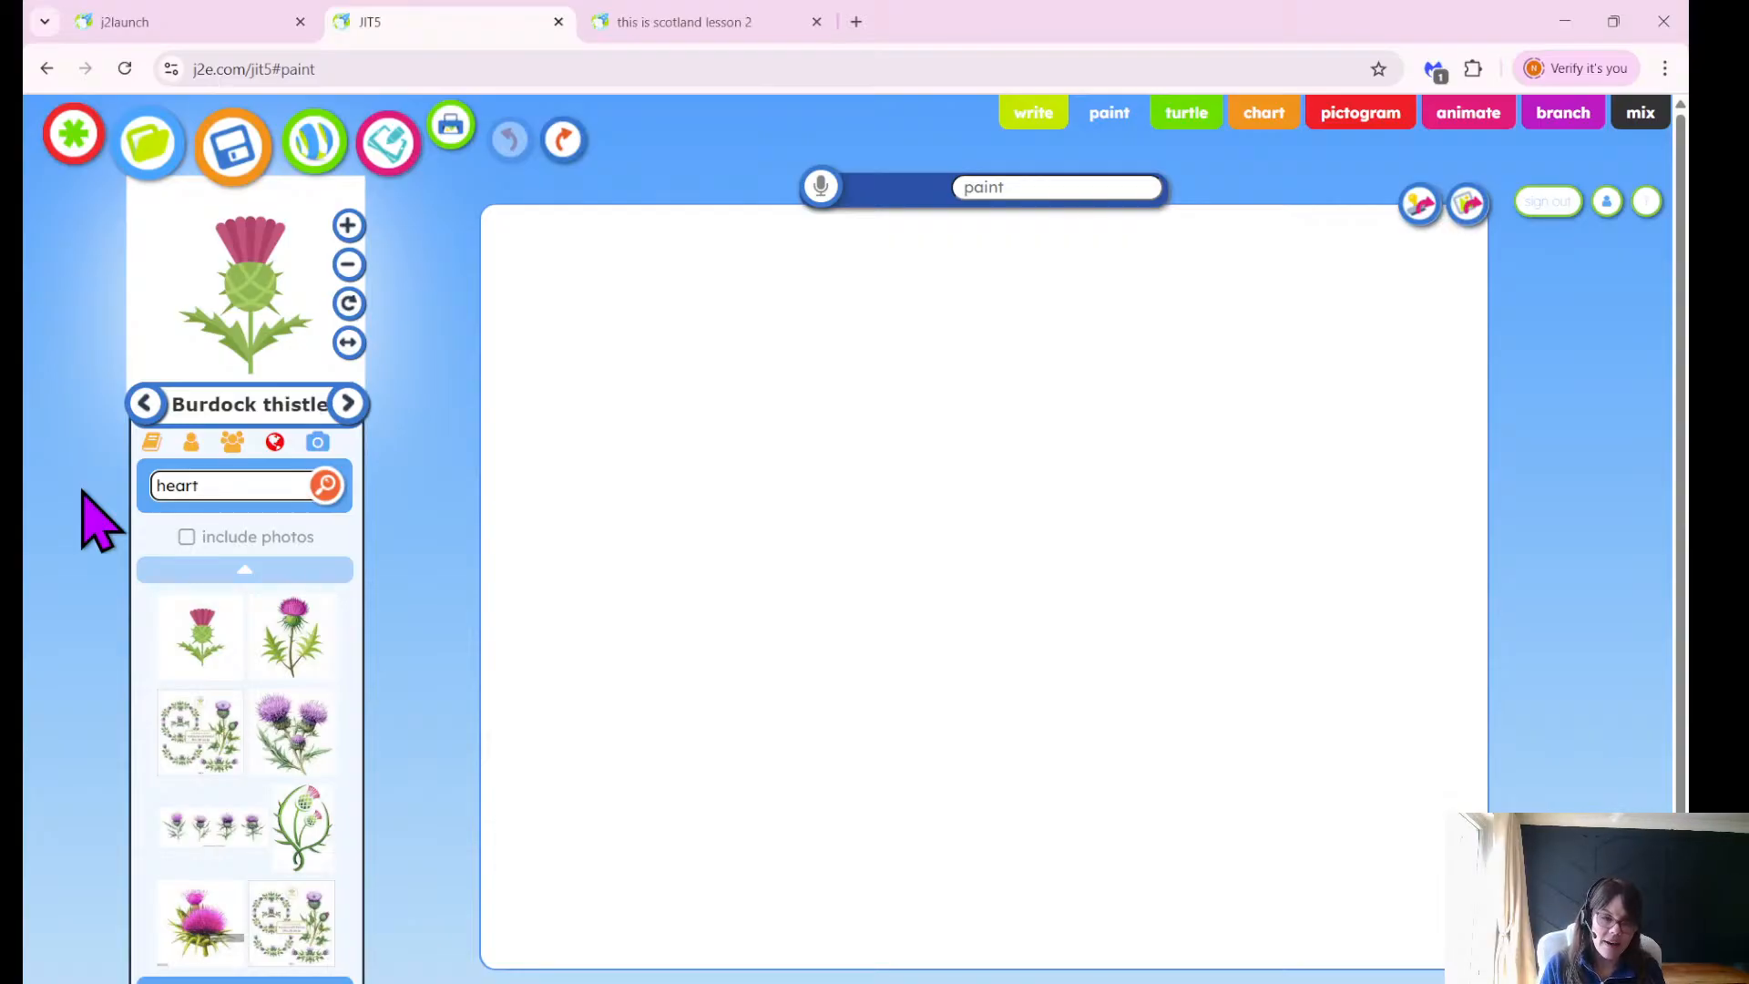
text( shape)
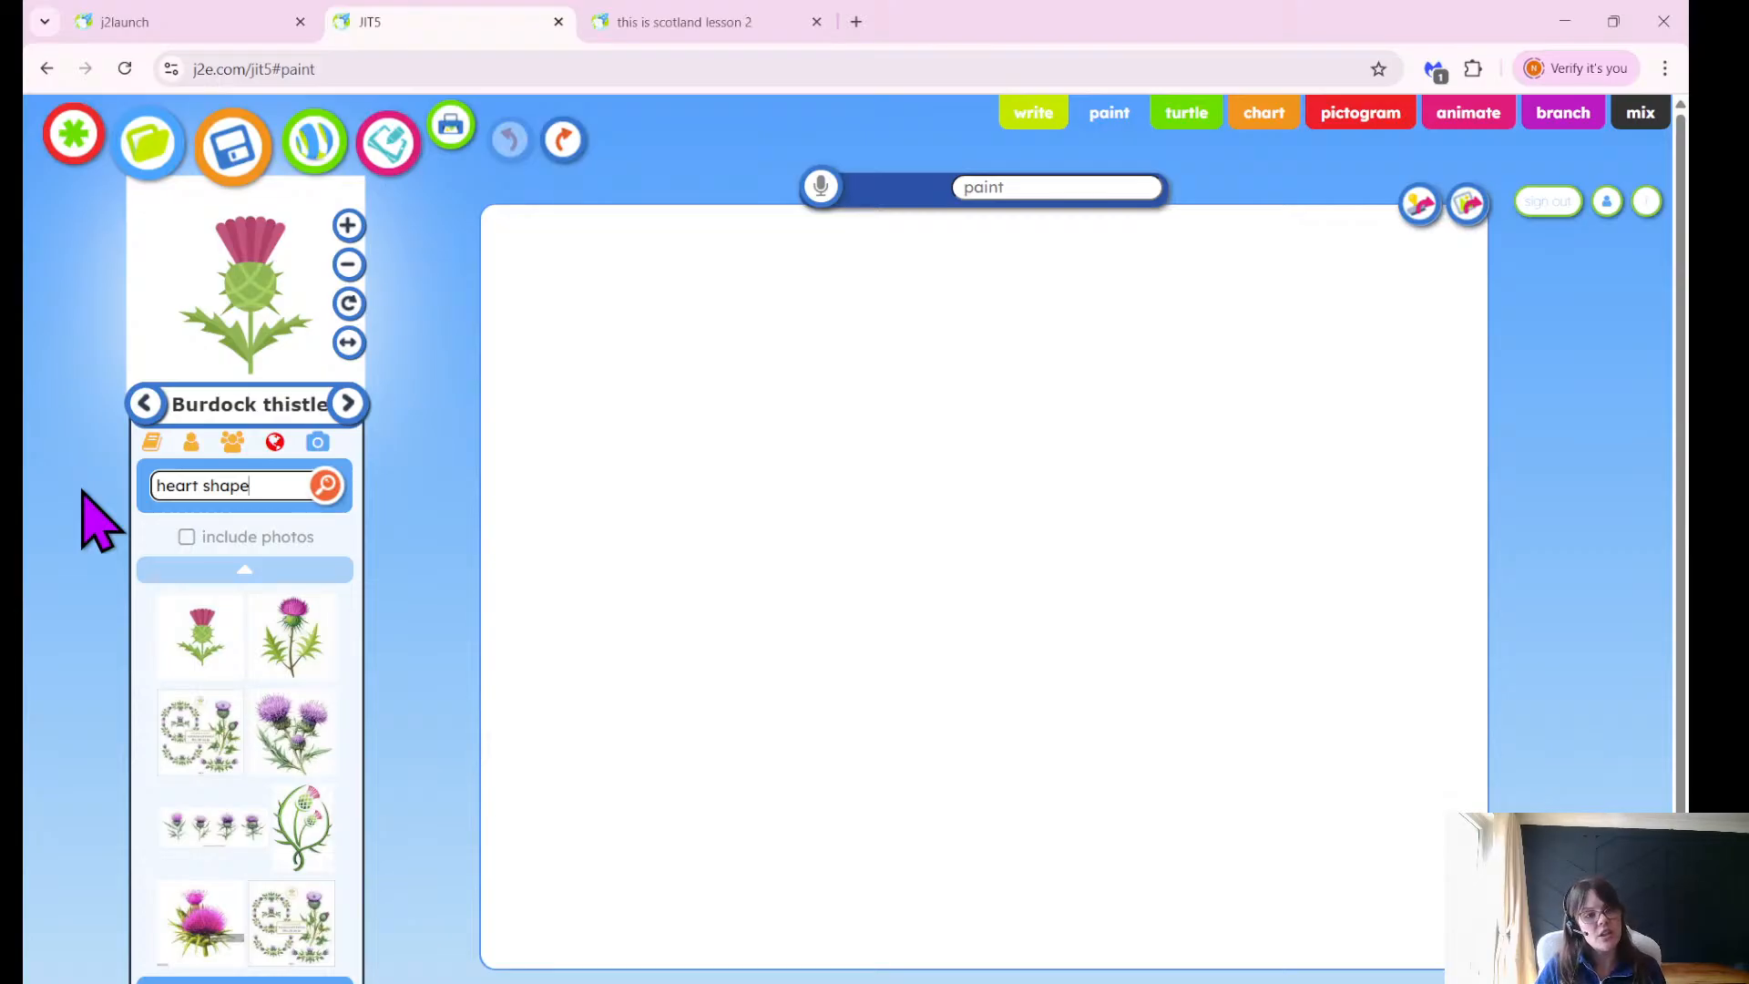
key(Return)
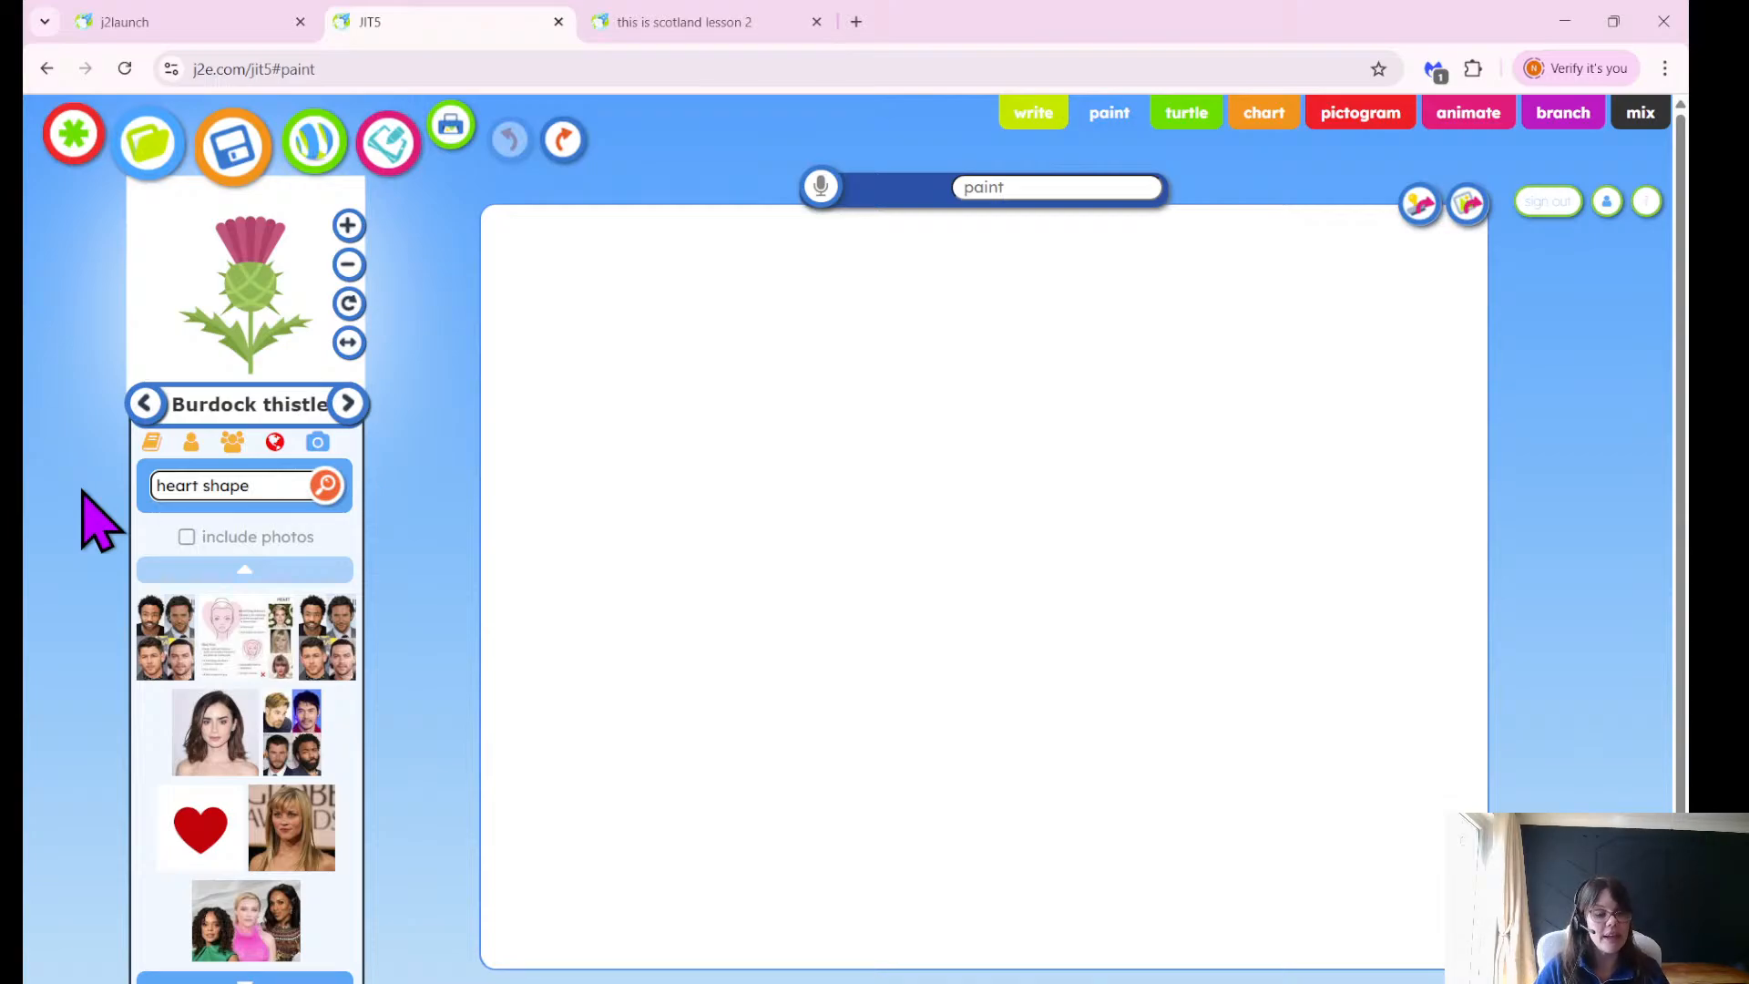
Browse through the pages of heart shape results and choose the large thin black heart outline as the stamp.
scroll(244, 957, down, 1)
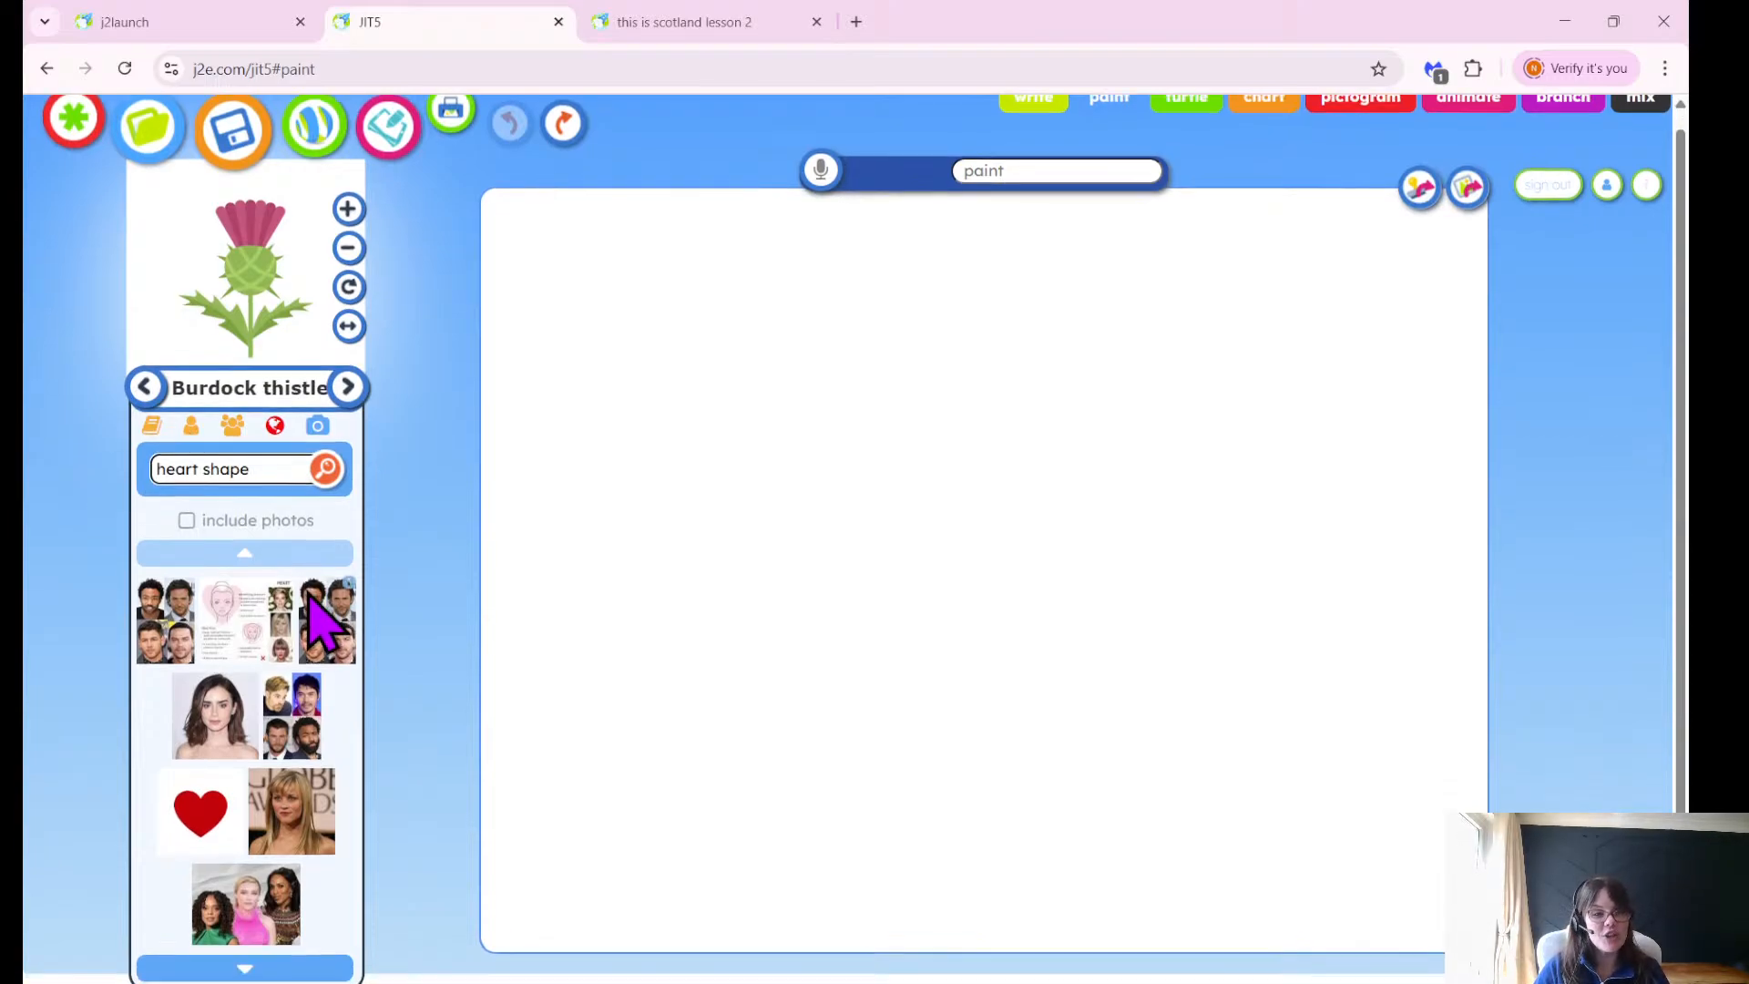
click(245, 971)
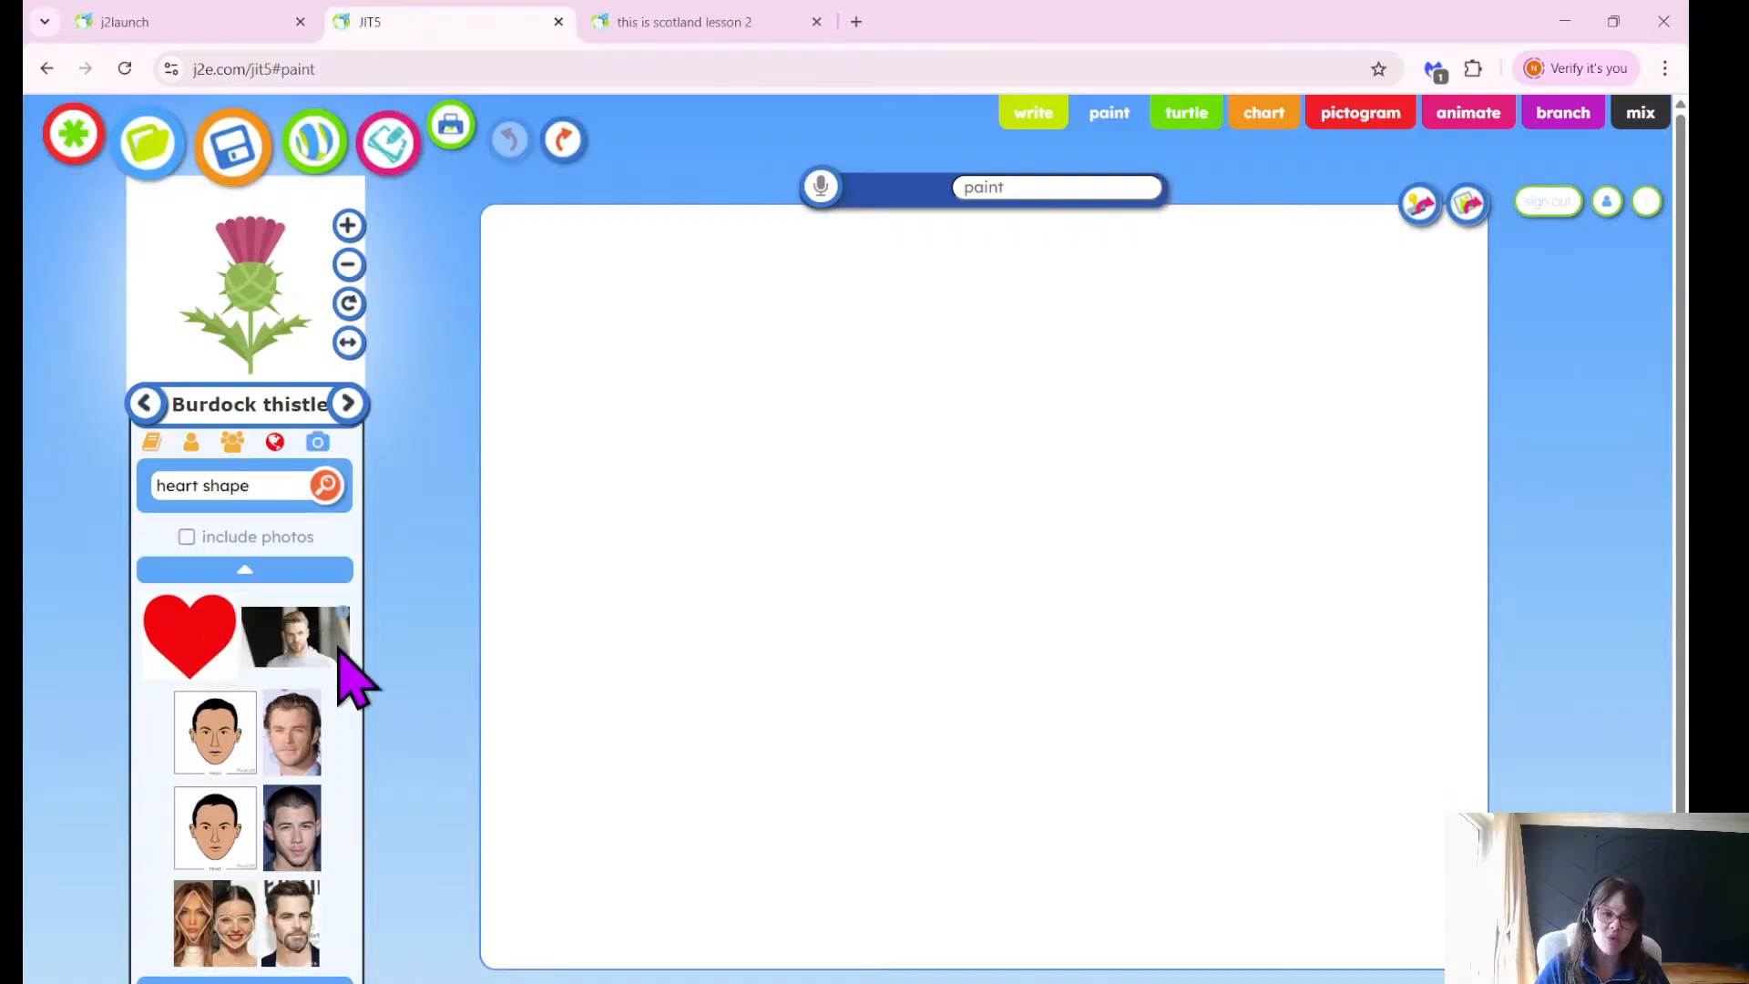
scroll(291, 911, down, 1)
click(240, 971)
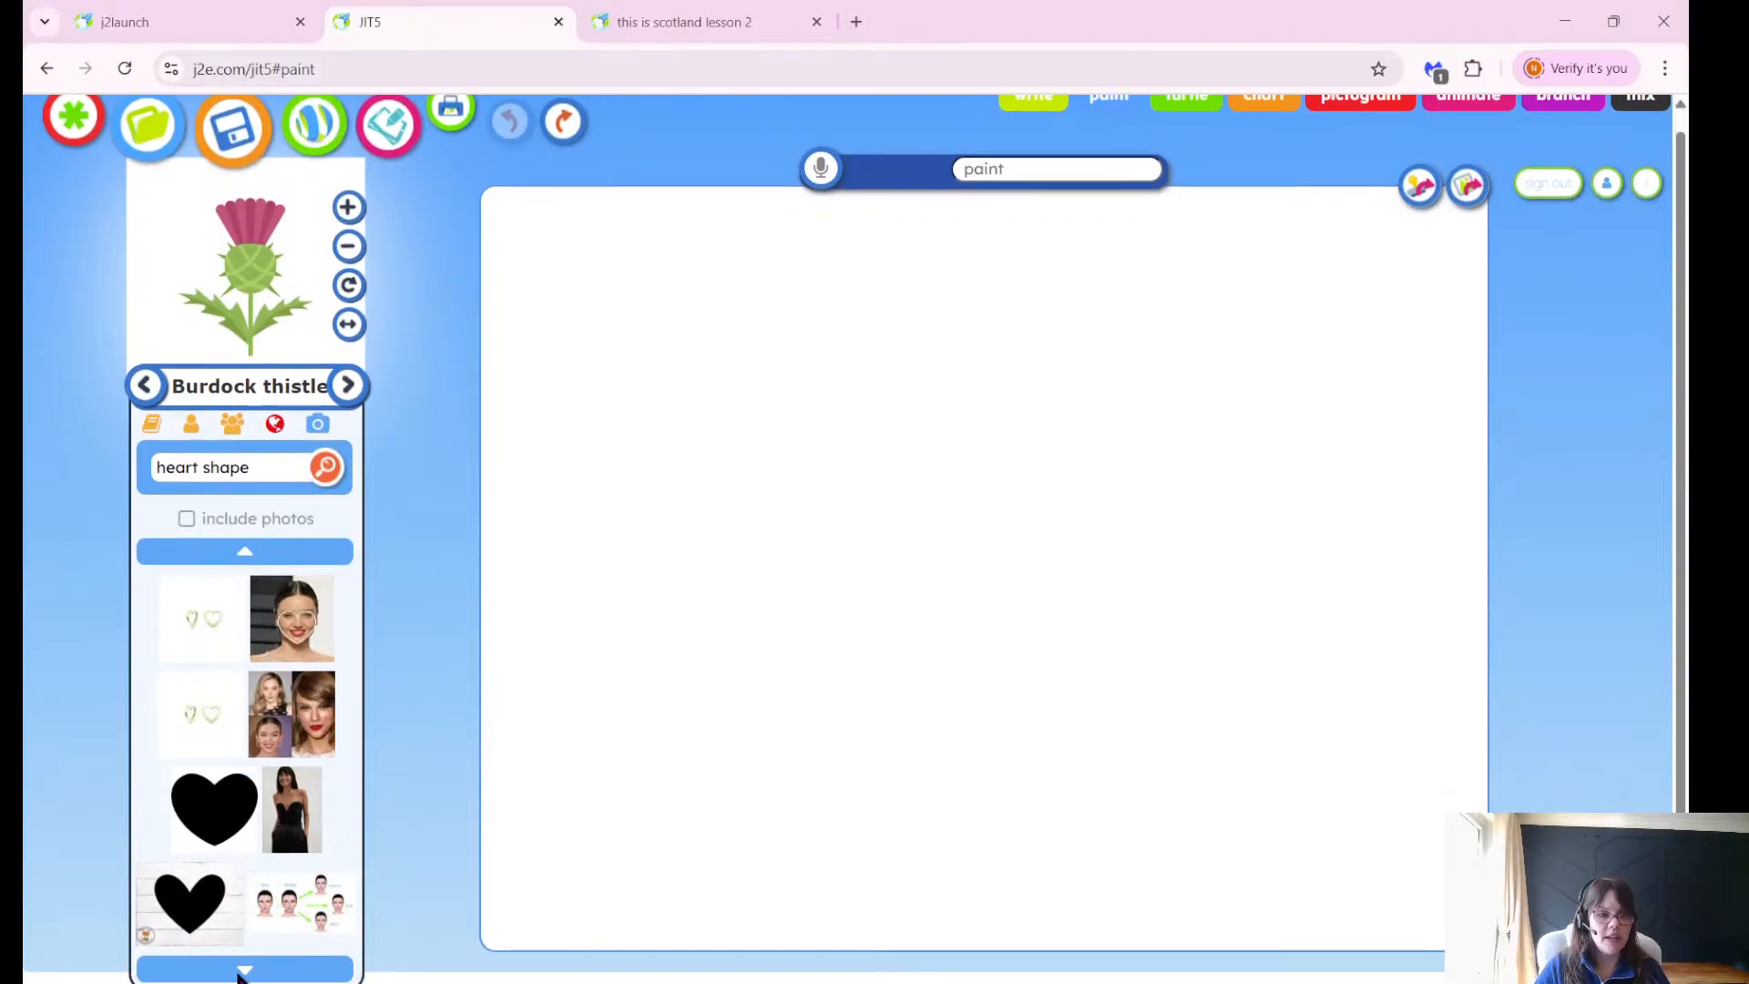
click(245, 969)
scroll(293, 968, down, 1)
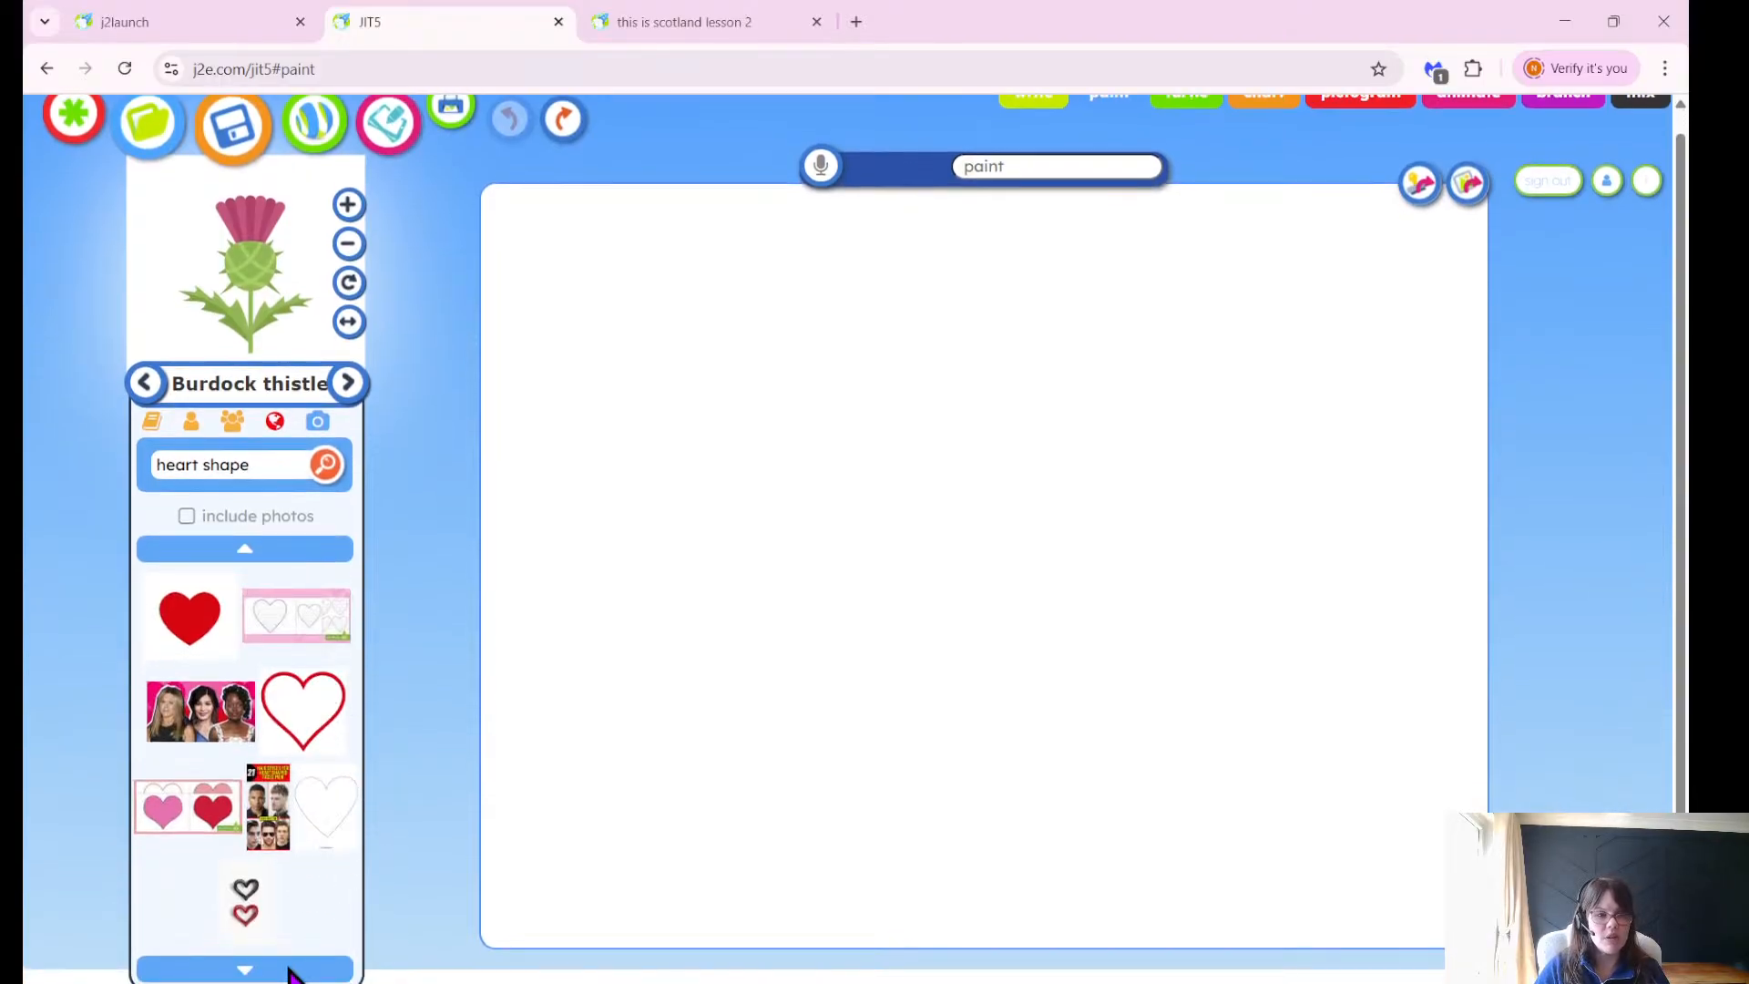
click(246, 964)
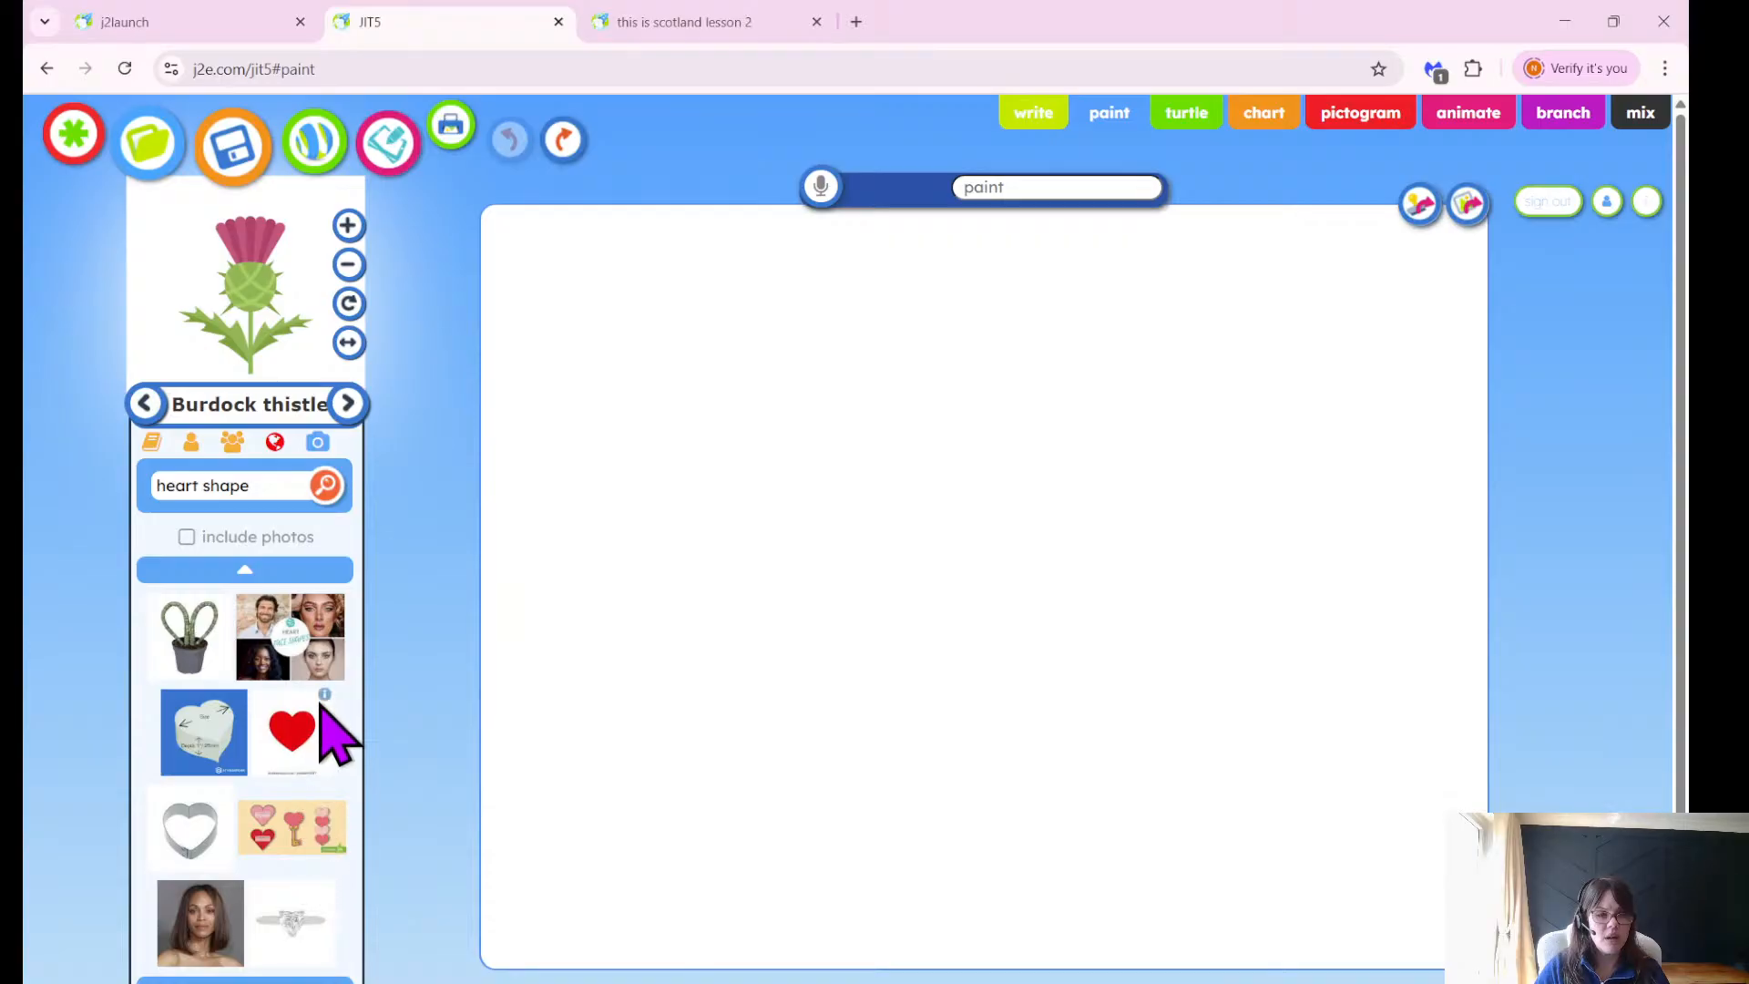
scroll(273, 957, down, 1)
click(242, 968)
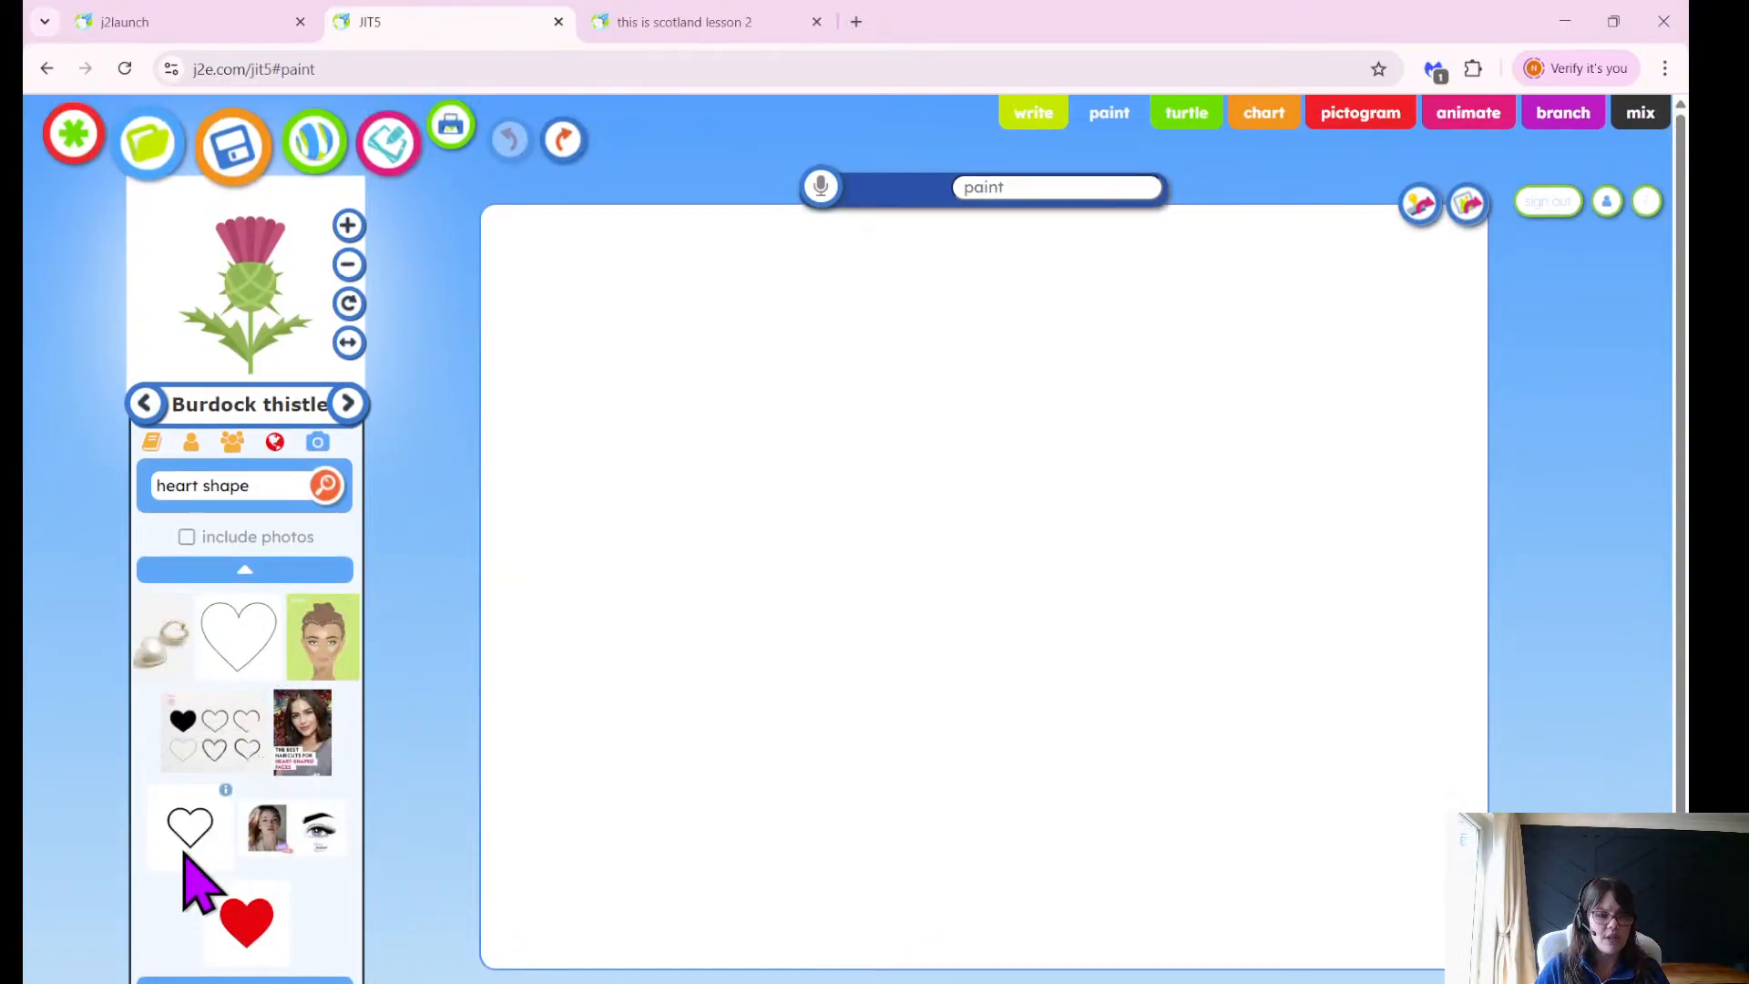
click(242, 646)
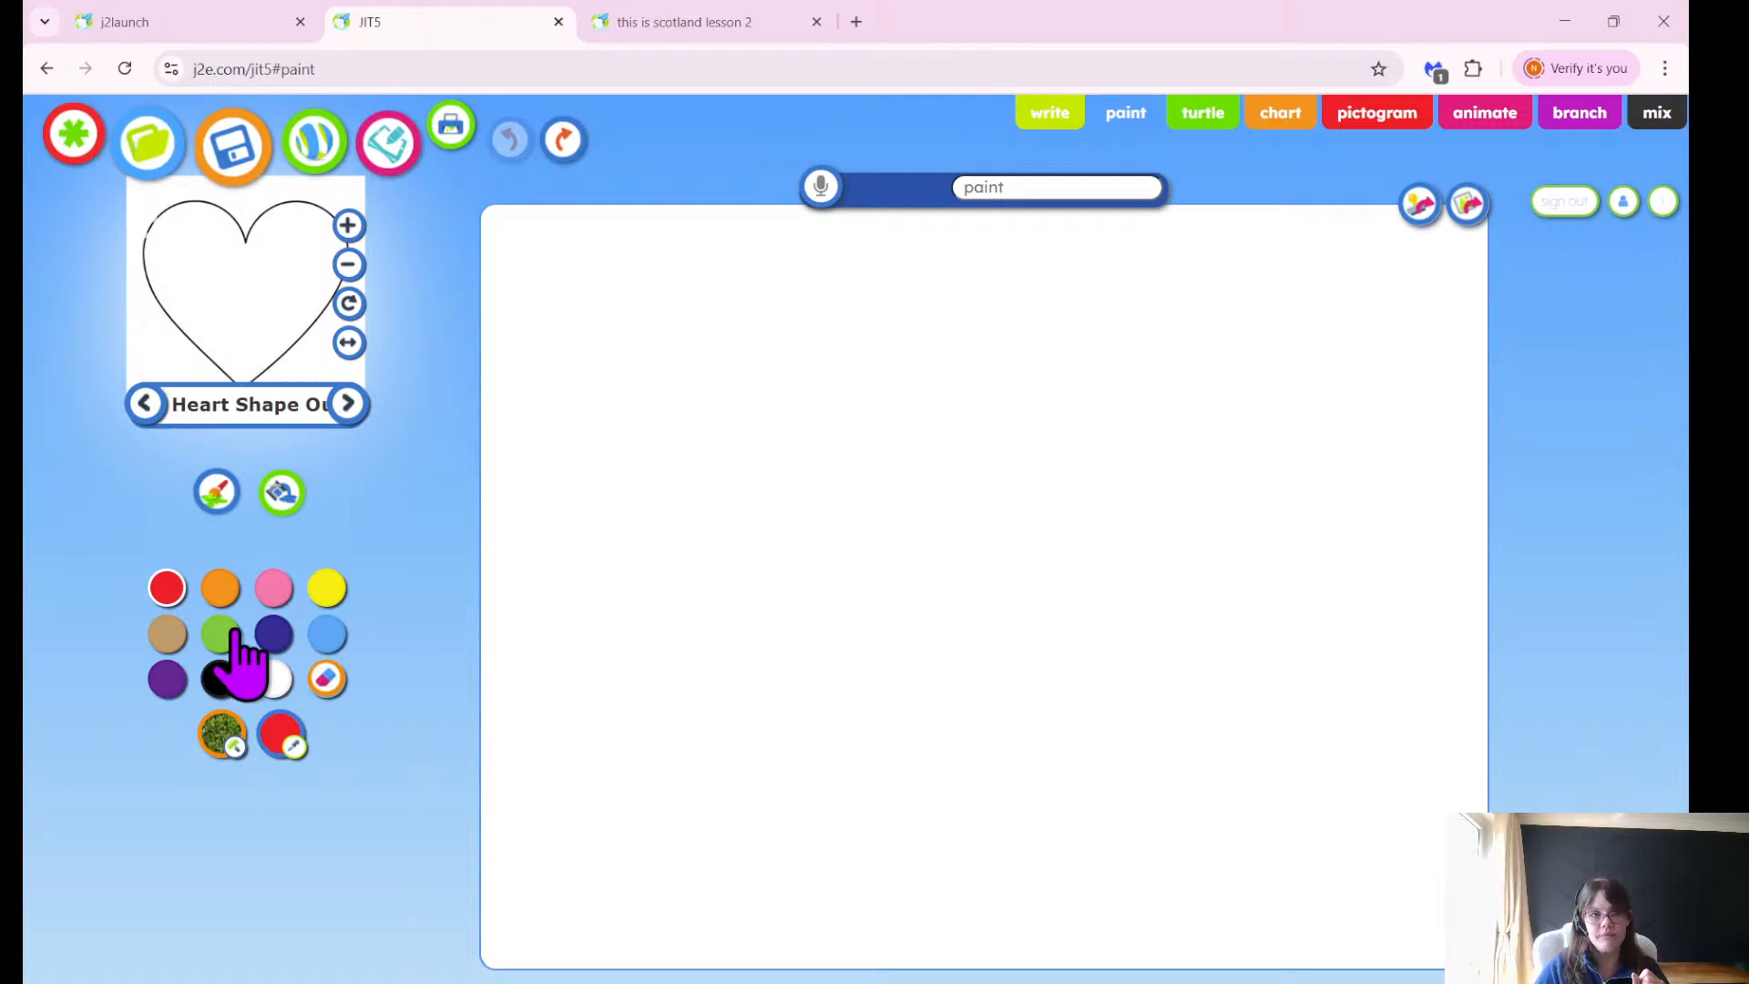
Enlarge the heart outline stamp until it nearly fills the canvas height, and try stamping it in the middle of the canvas.
click(347, 227)
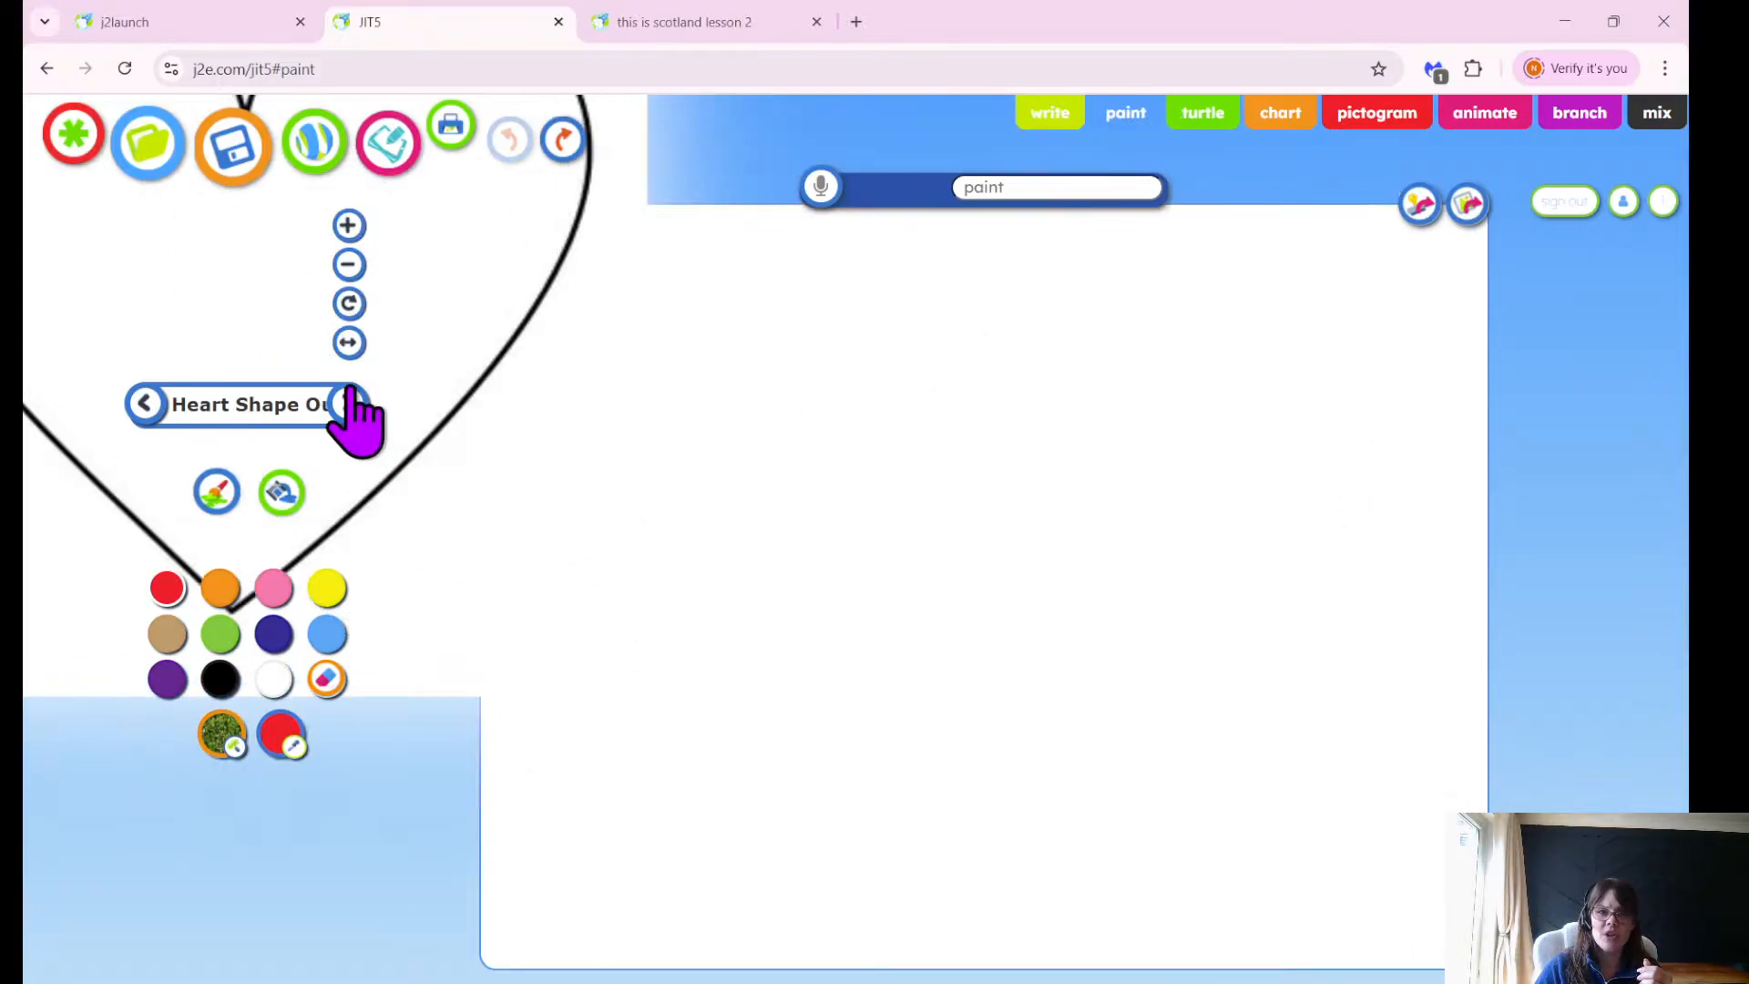
click(349, 225)
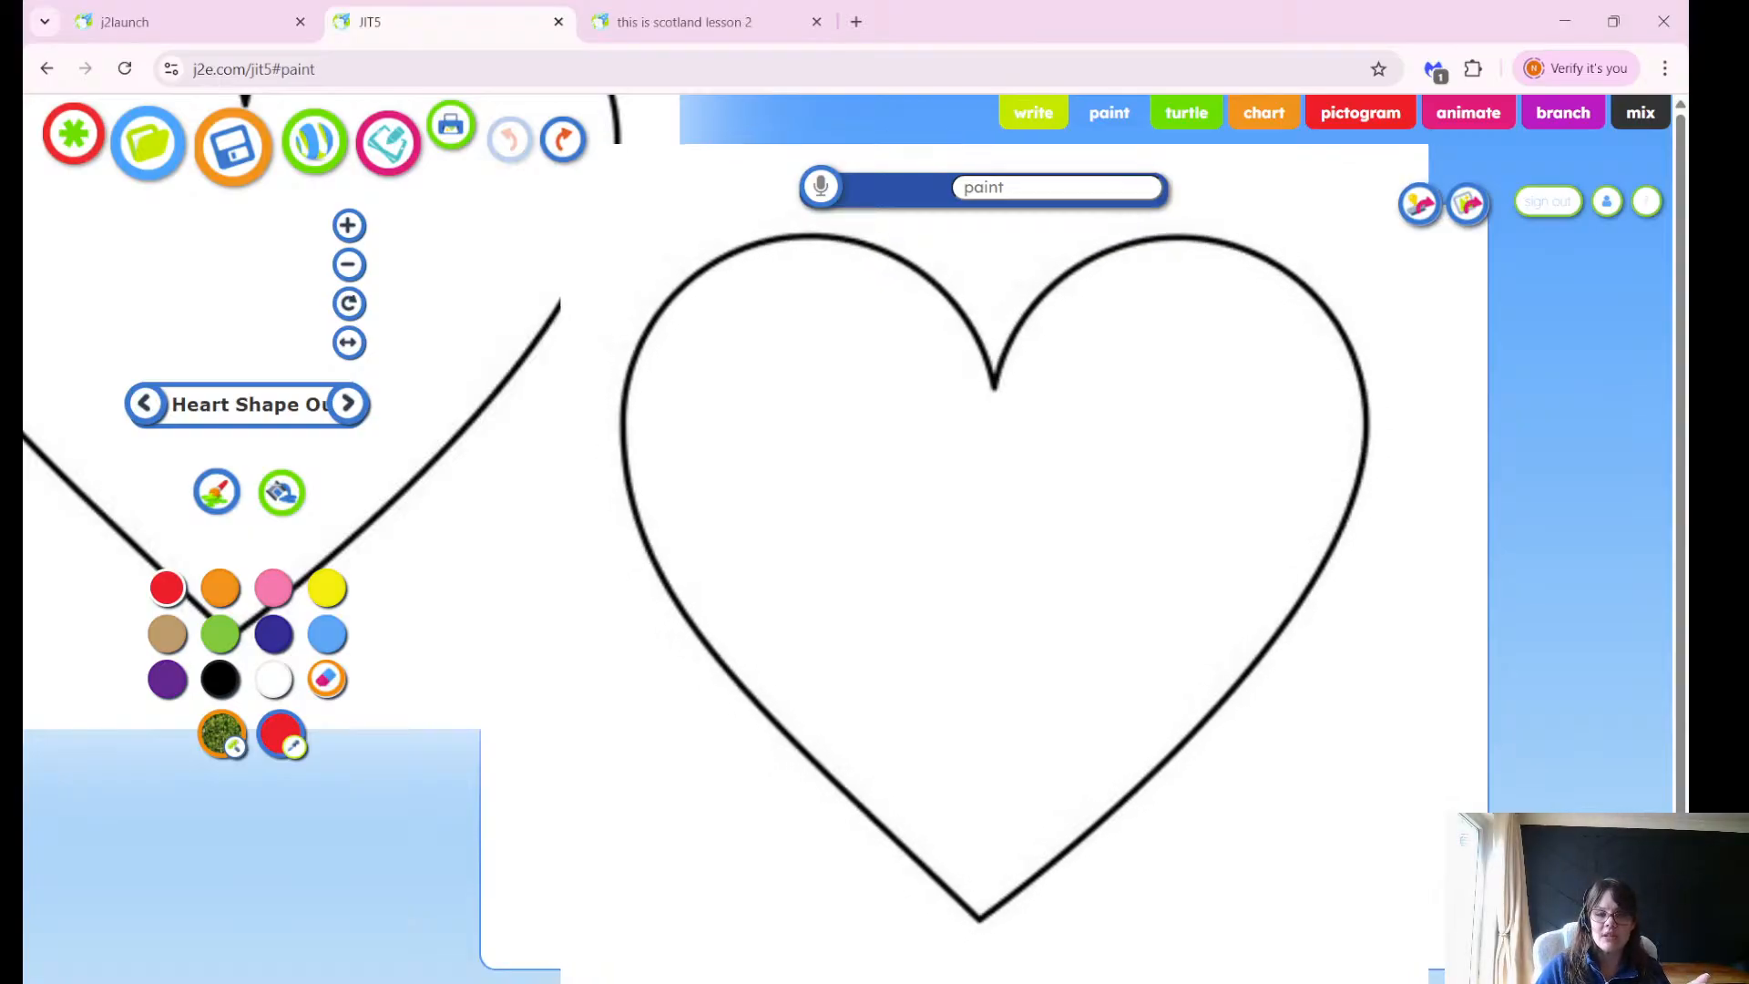
click(982, 577)
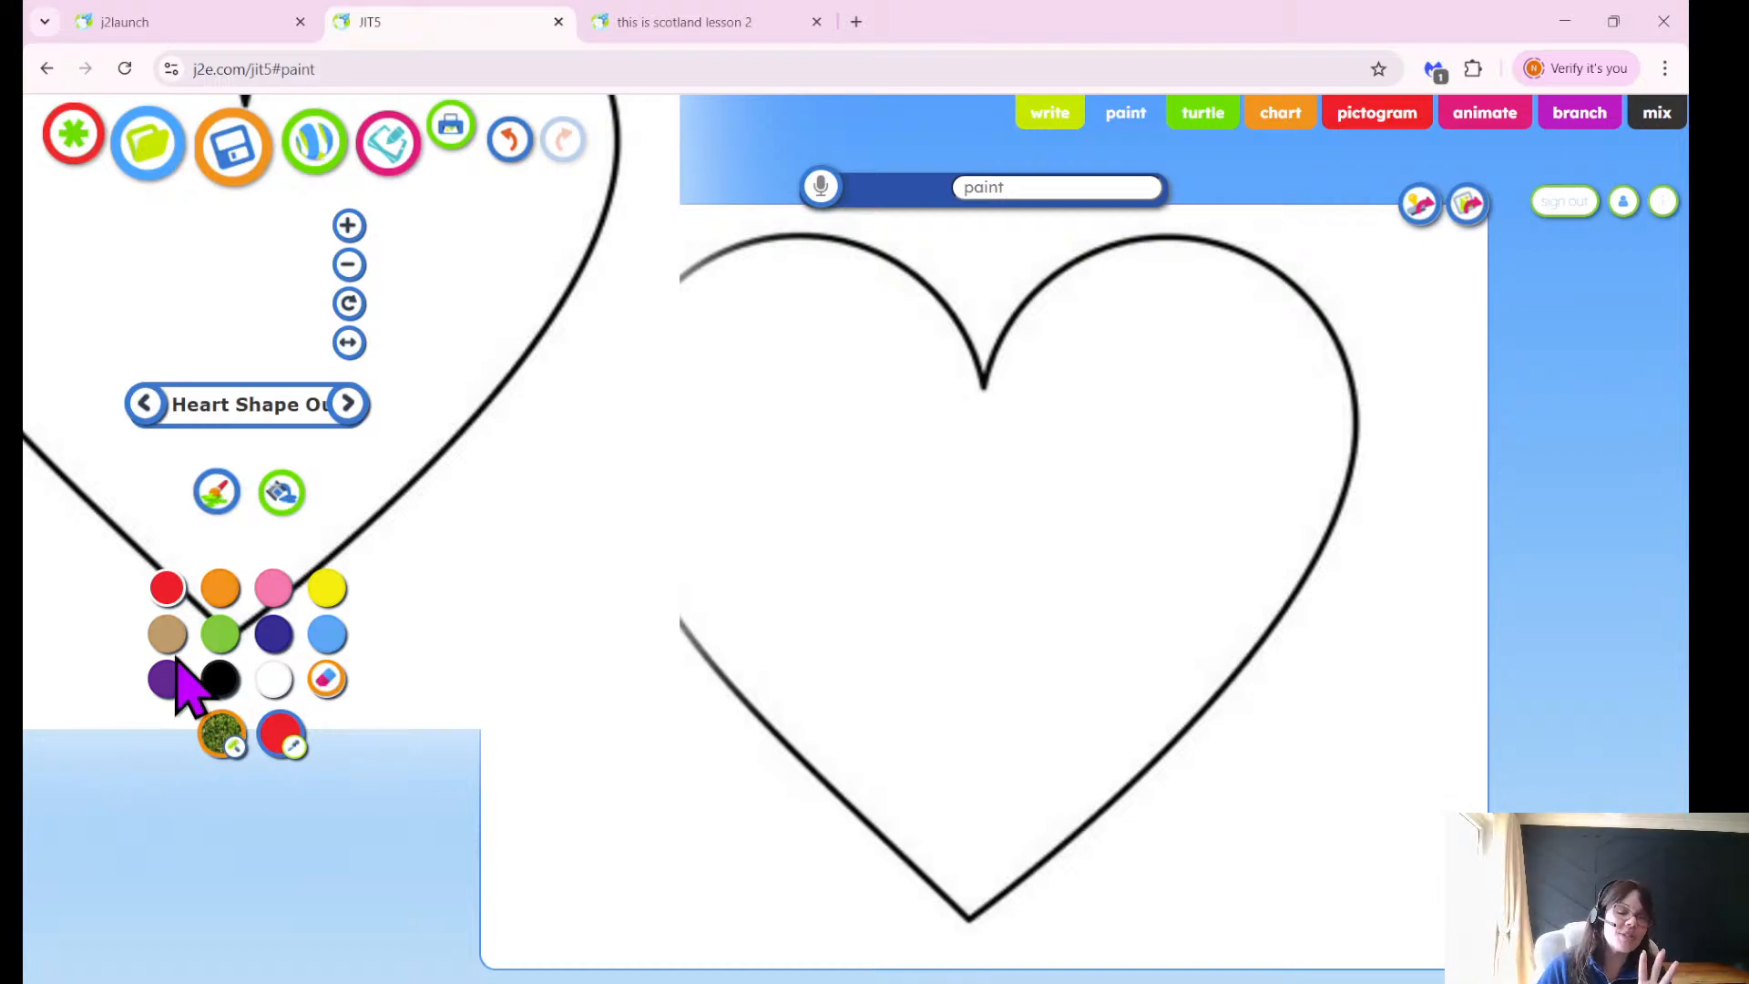
Undo the stamped heart, shrink the heart stamp slightly, and stamp it in the centre of the canvas.
click(510, 138)
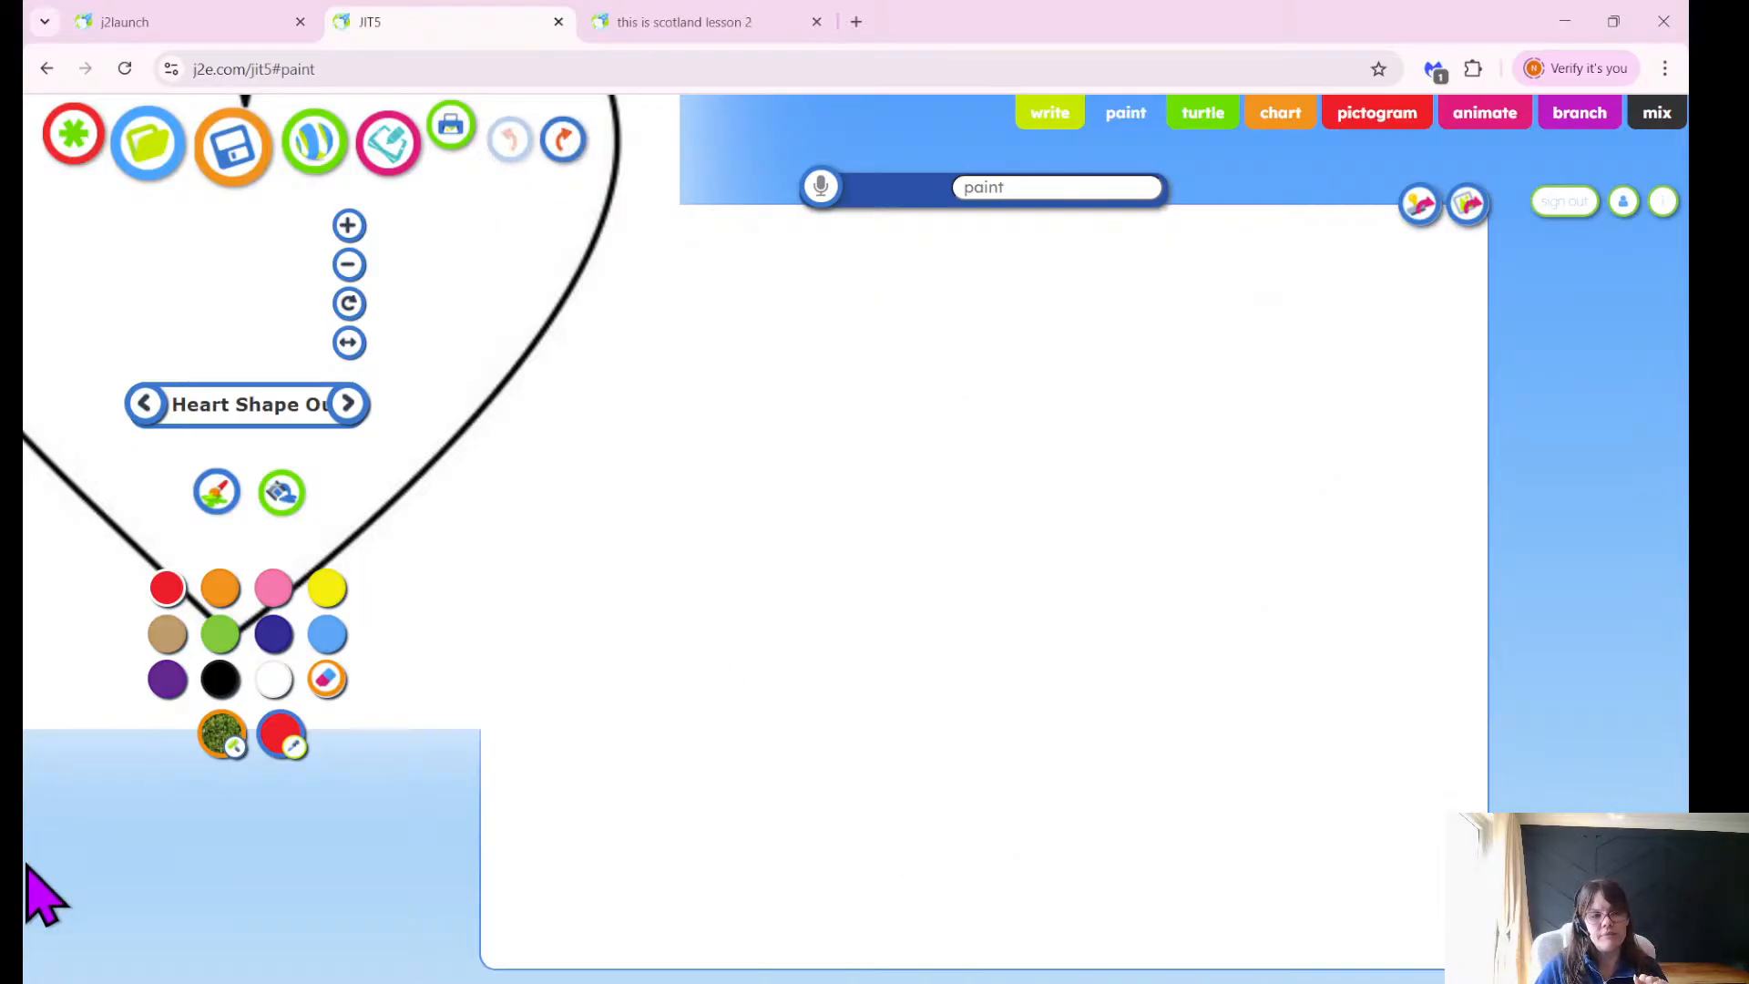
click(353, 266)
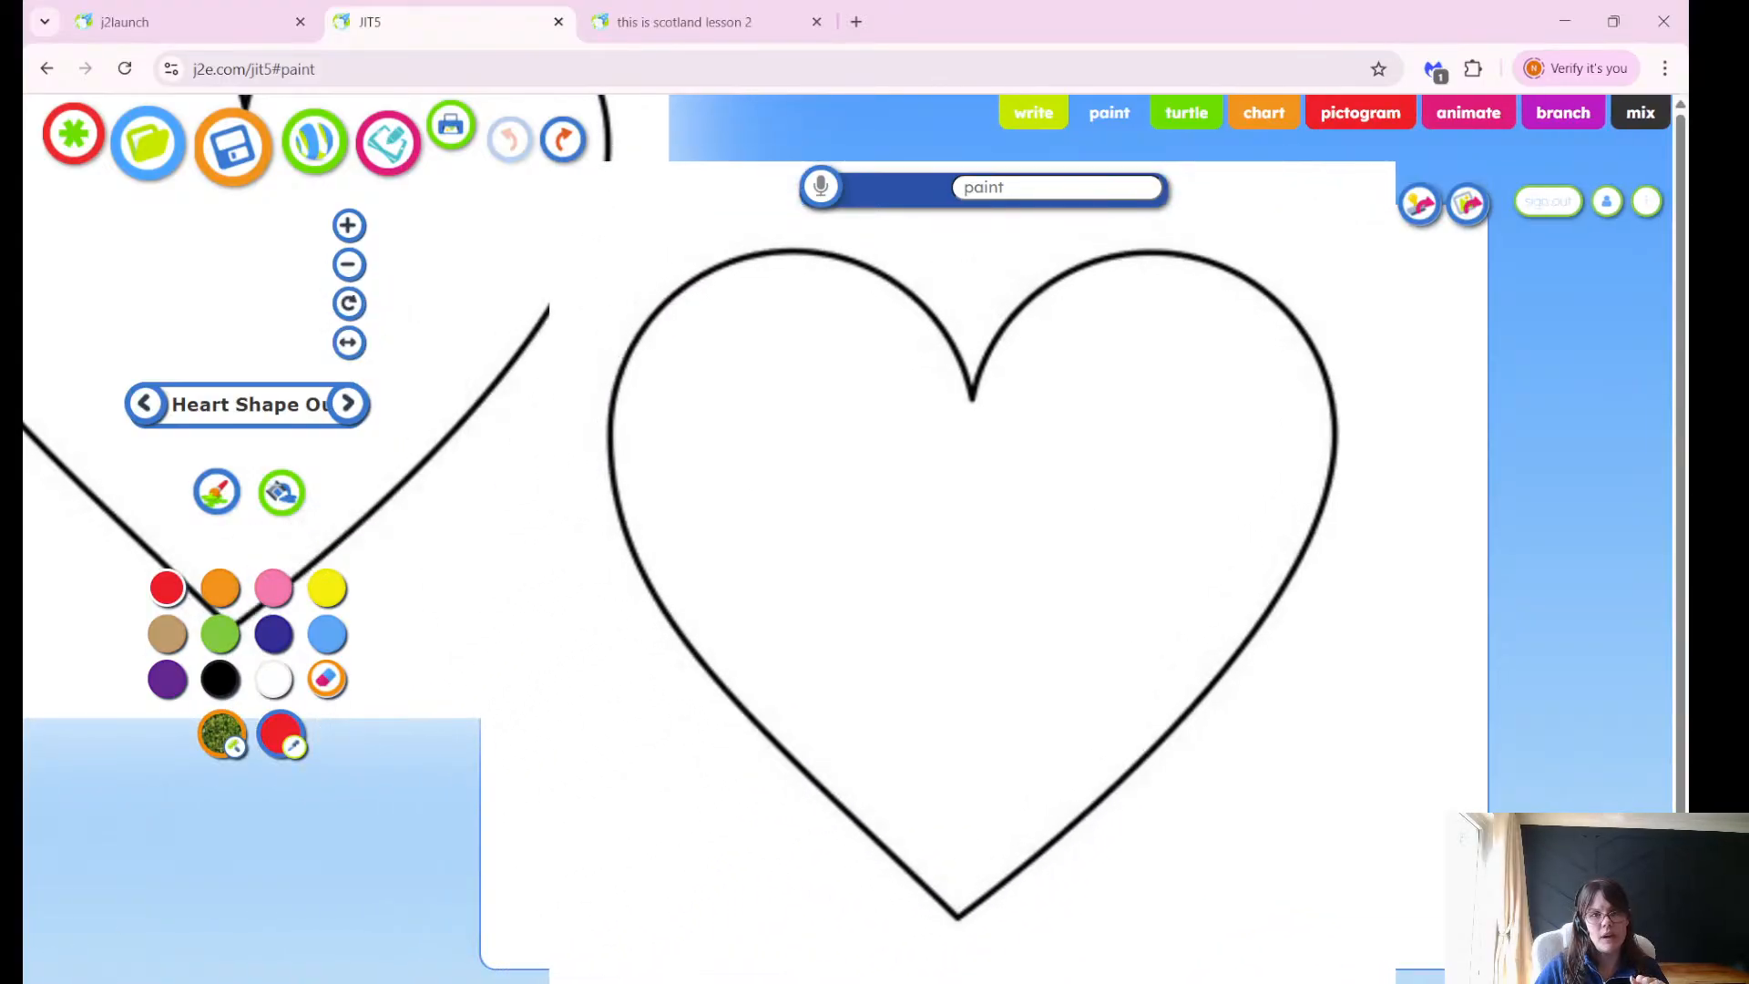
click(972, 583)
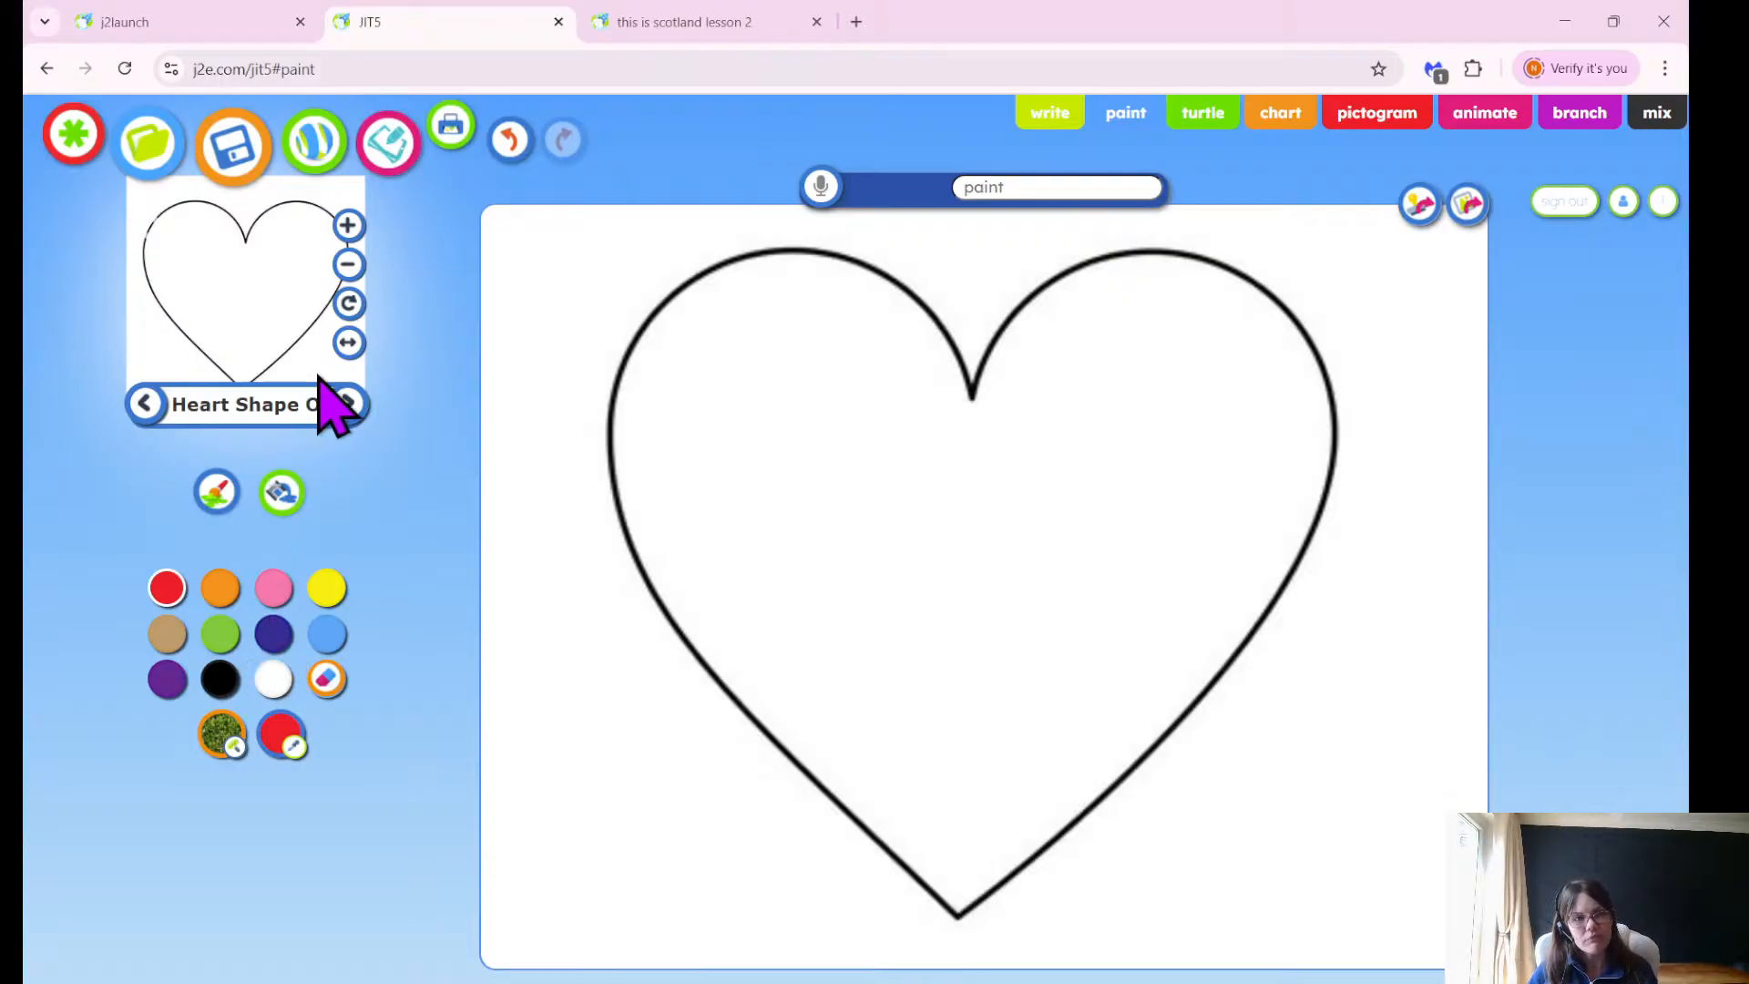
Search the web images for "thistle clipart" and choose the milk thistle with a purple flower as the stamp.
click(229, 413)
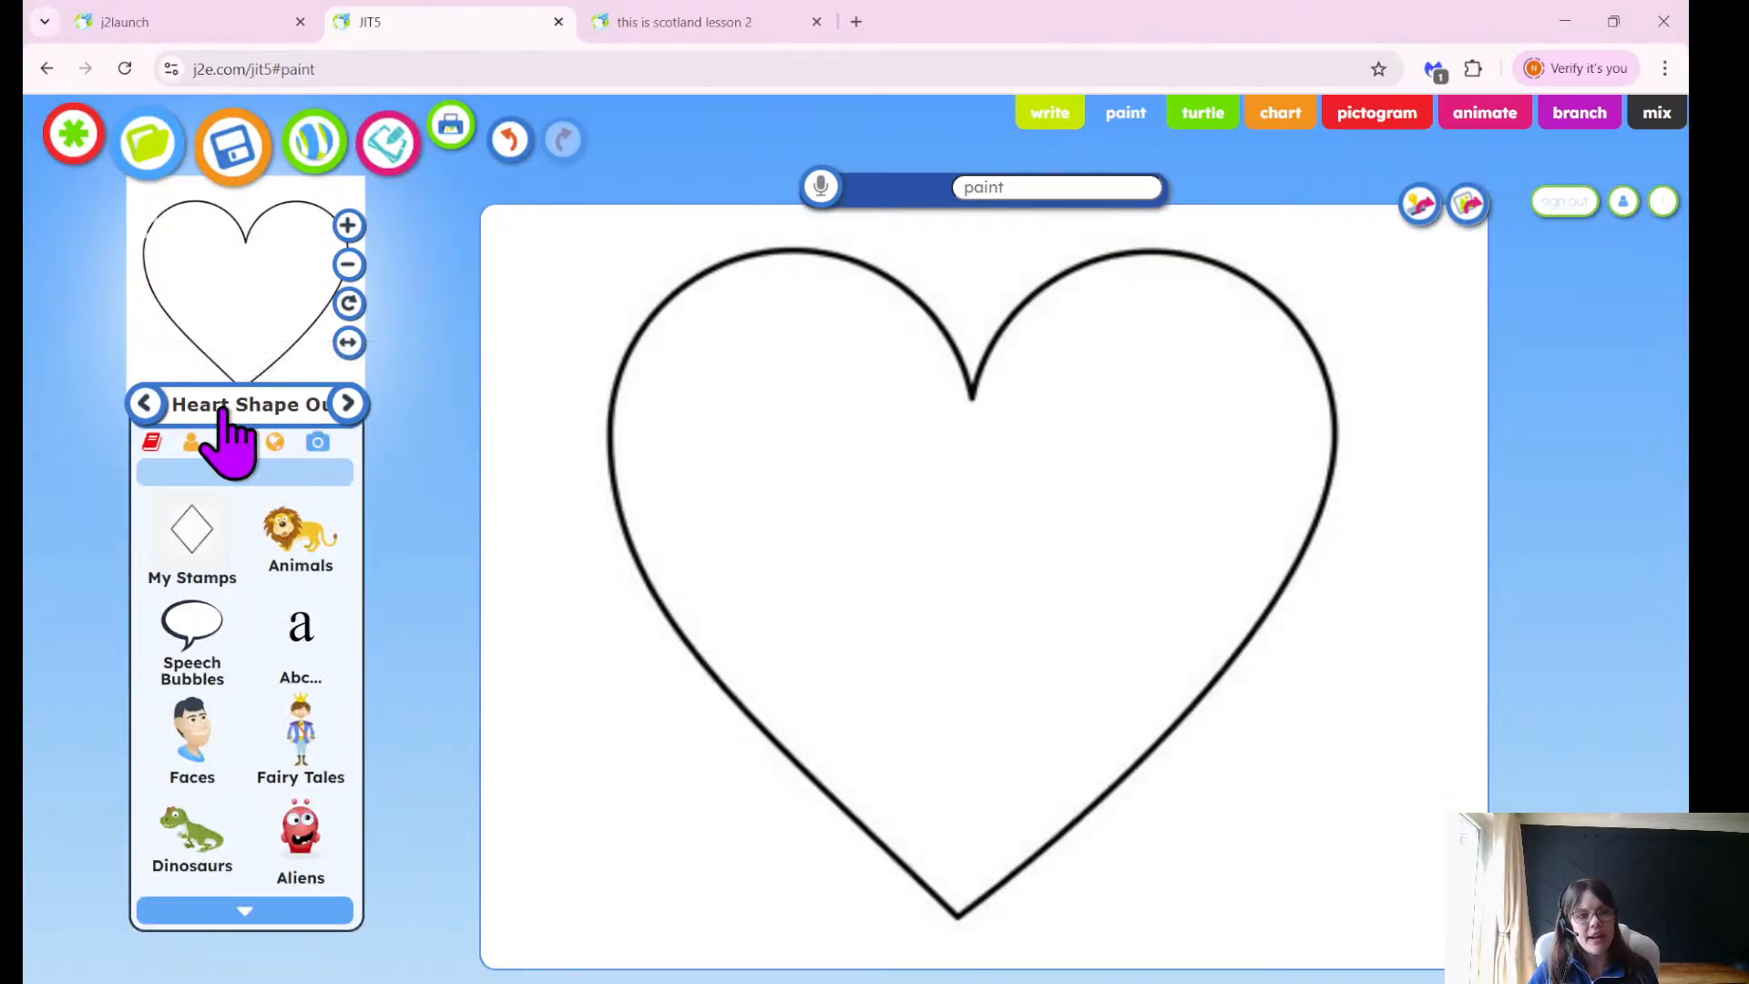
click(275, 444)
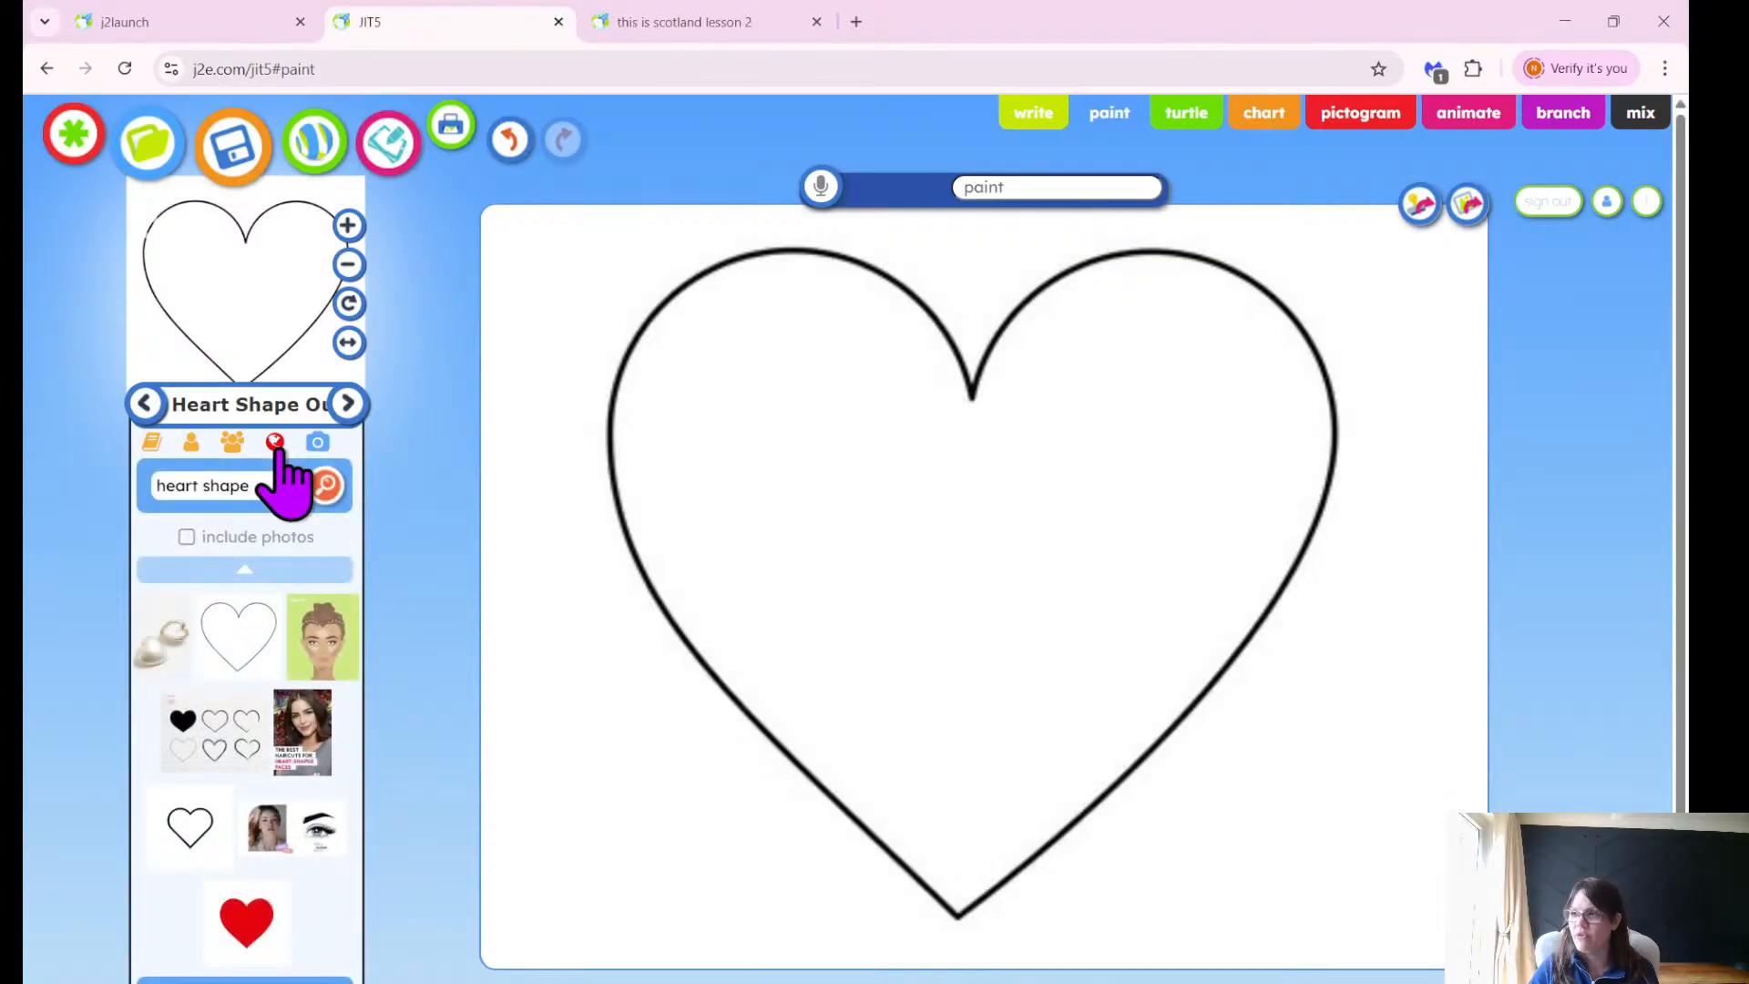
drag(261, 485, 109, 528)
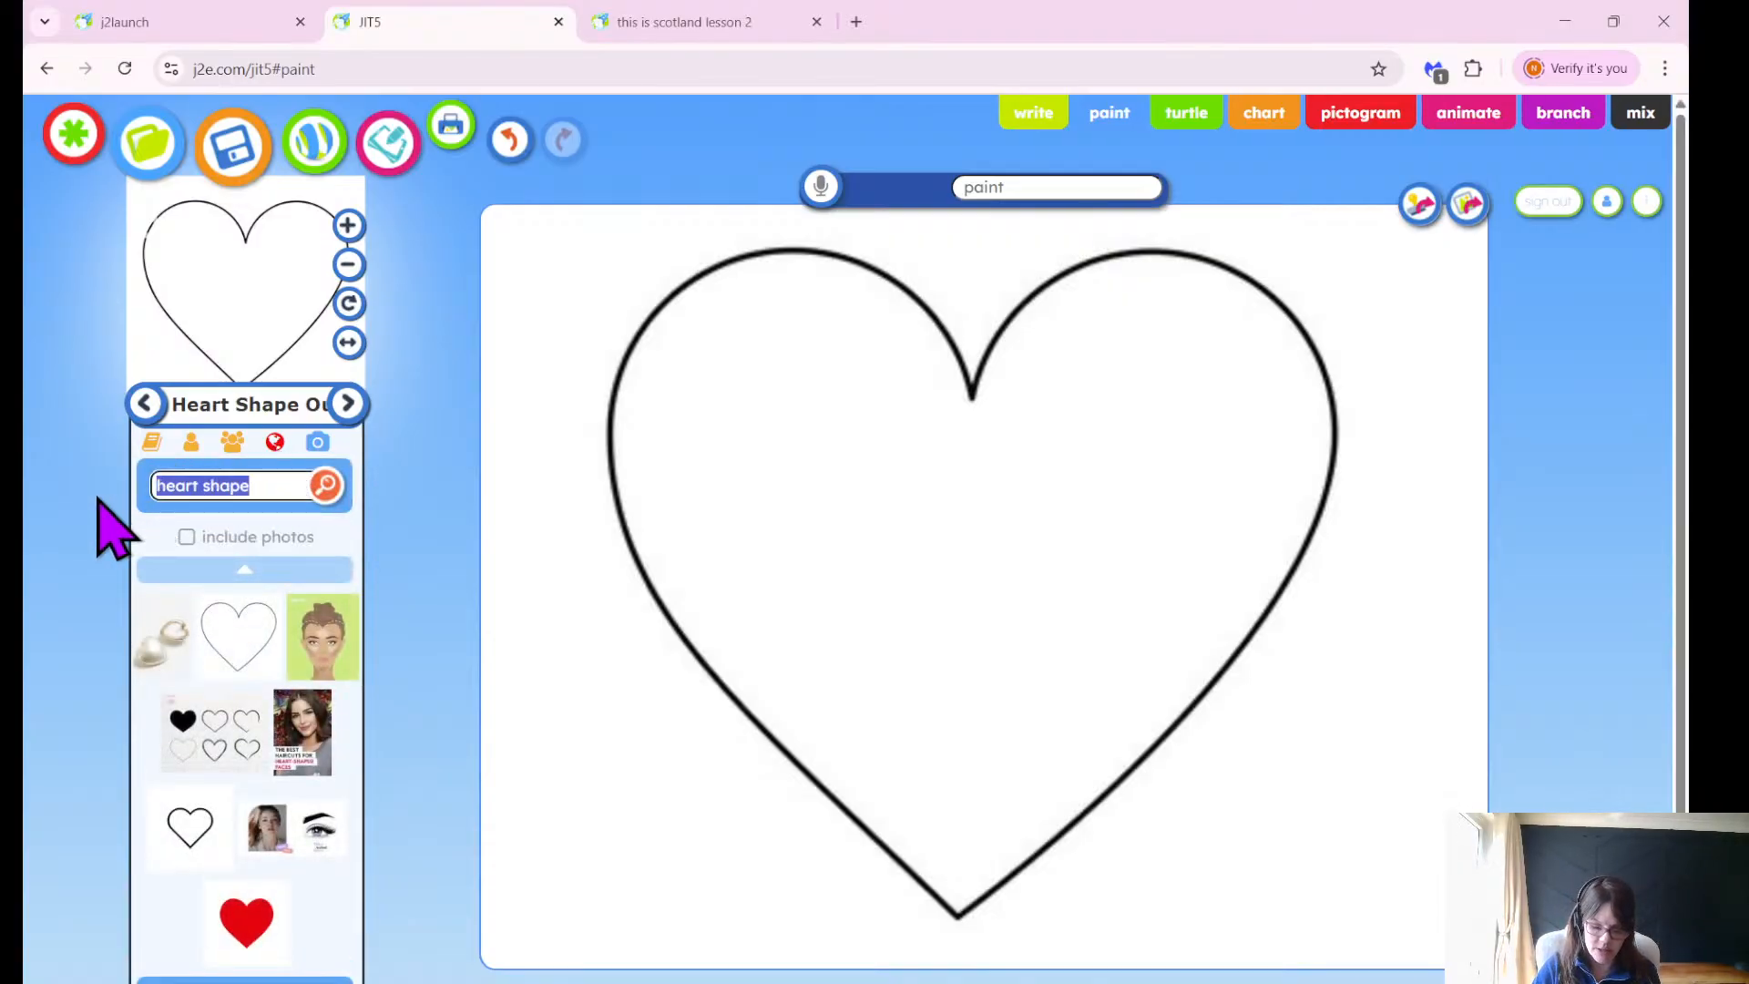
text(thistle)
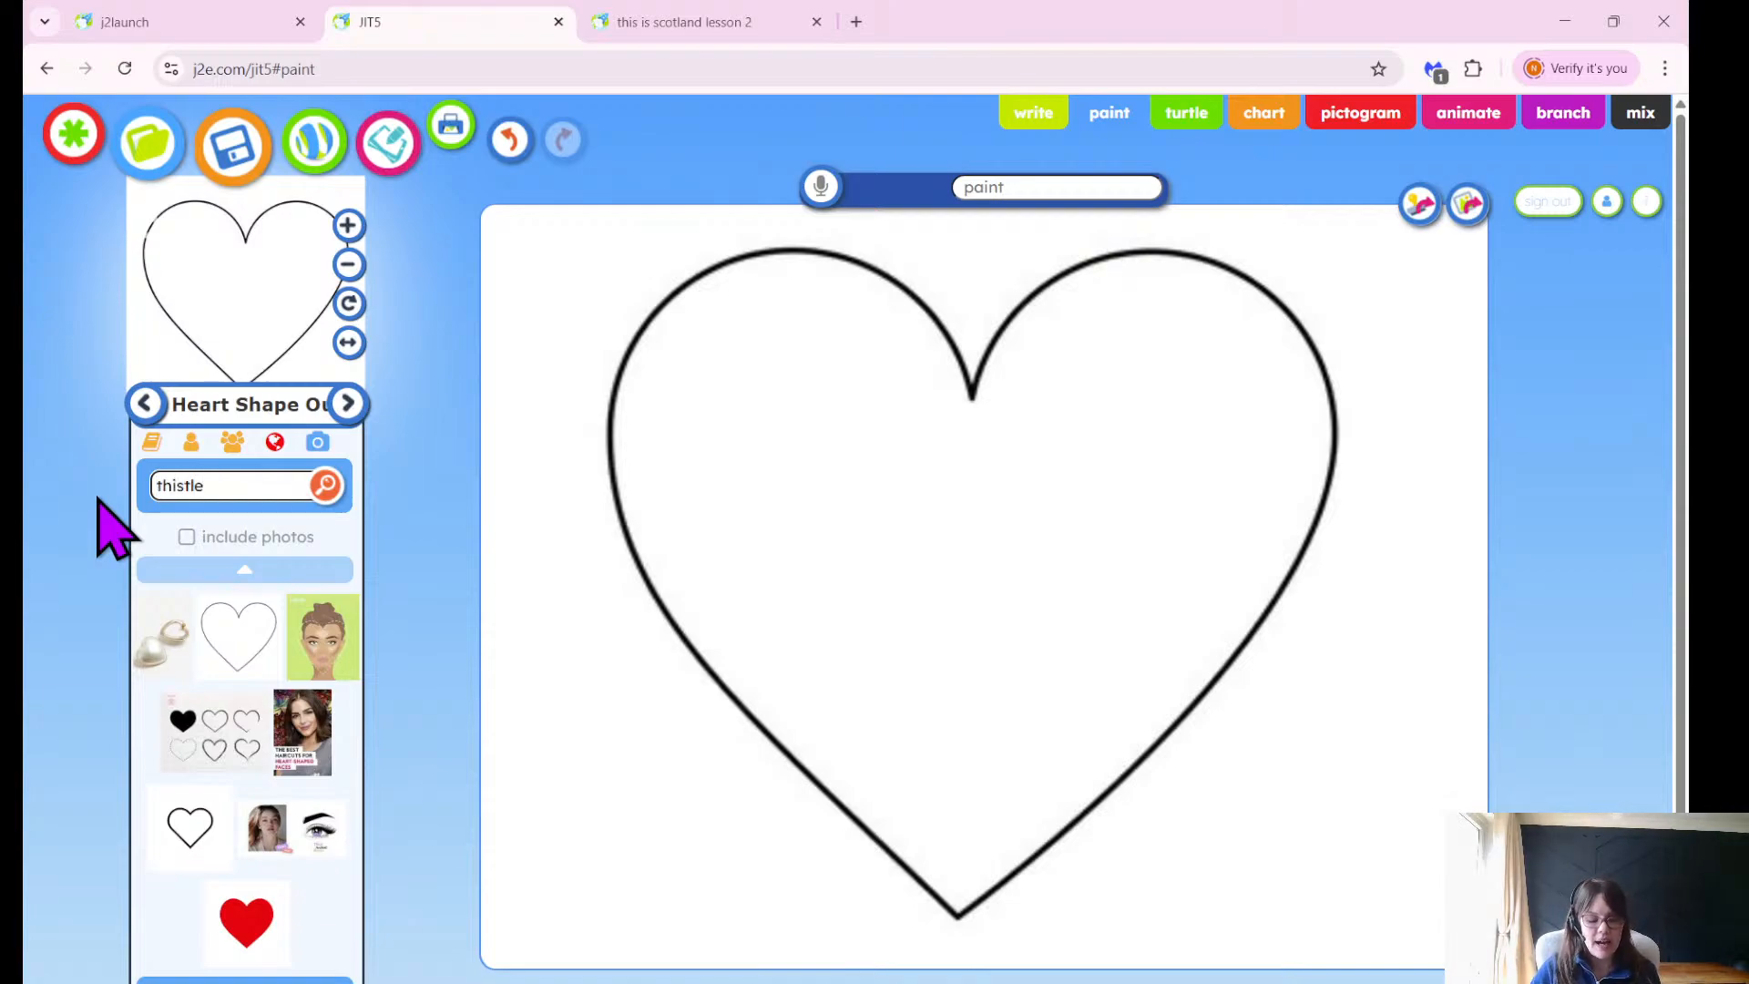
text(c)
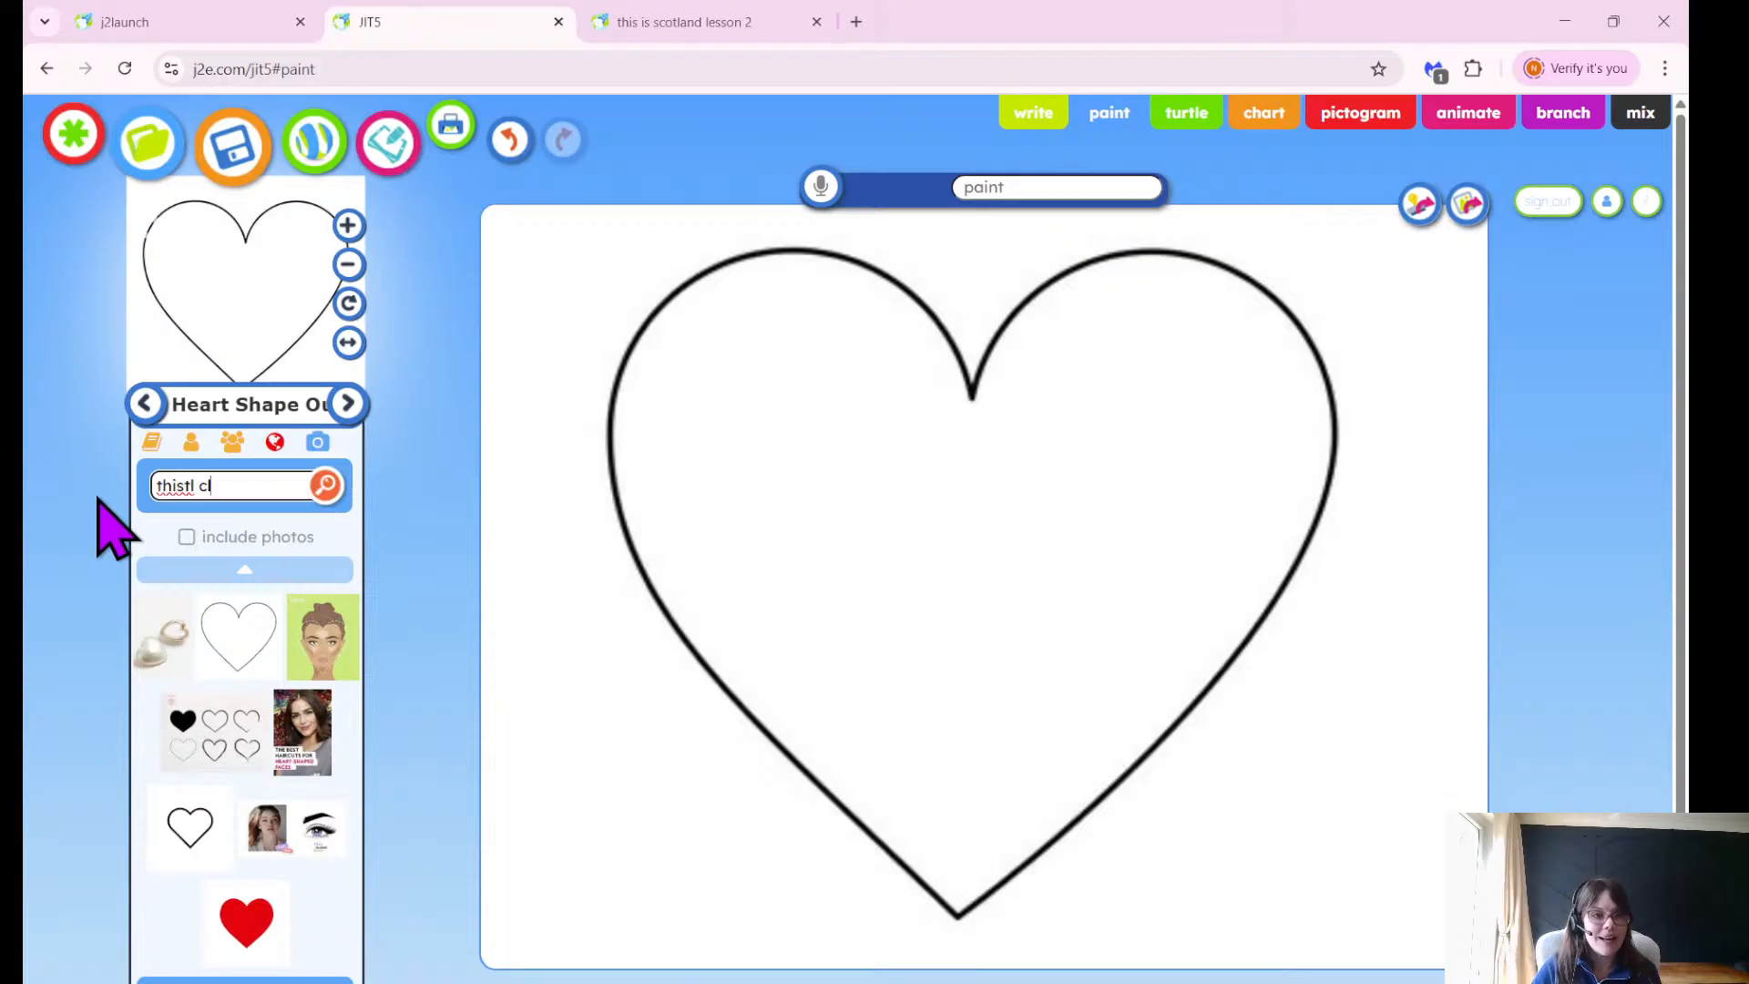
key(BackSpace)
key(BackSpace)
text(e clipart)
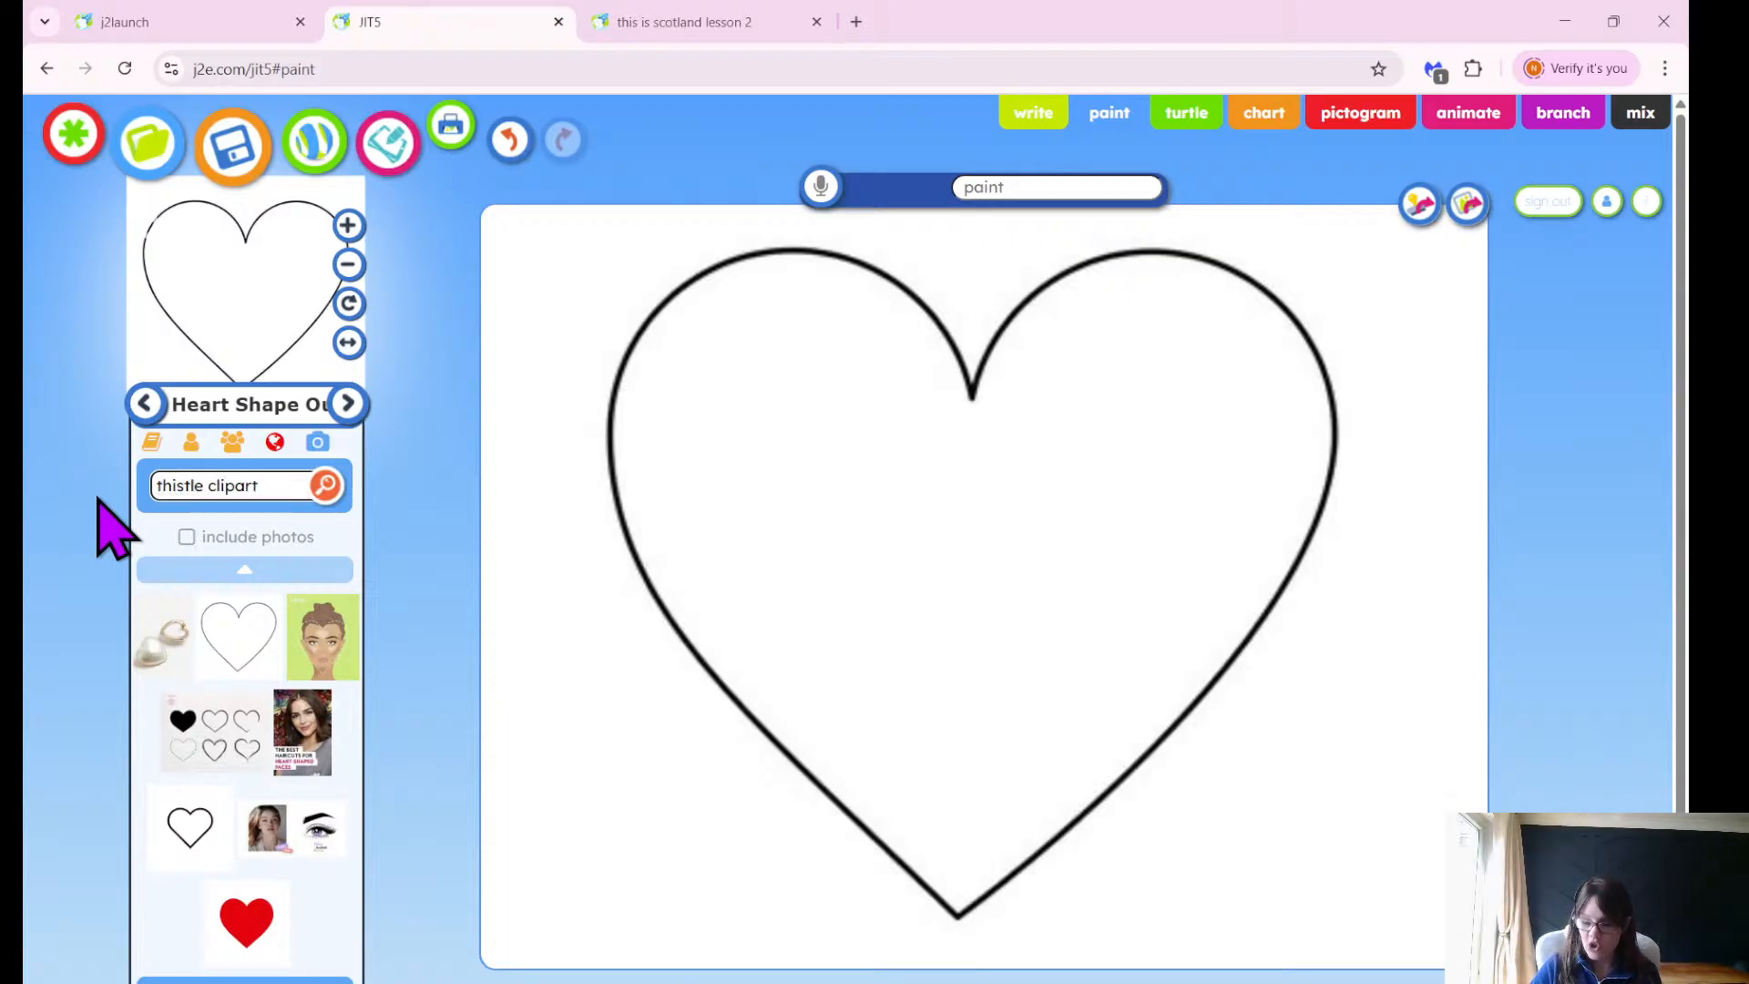
key(Return)
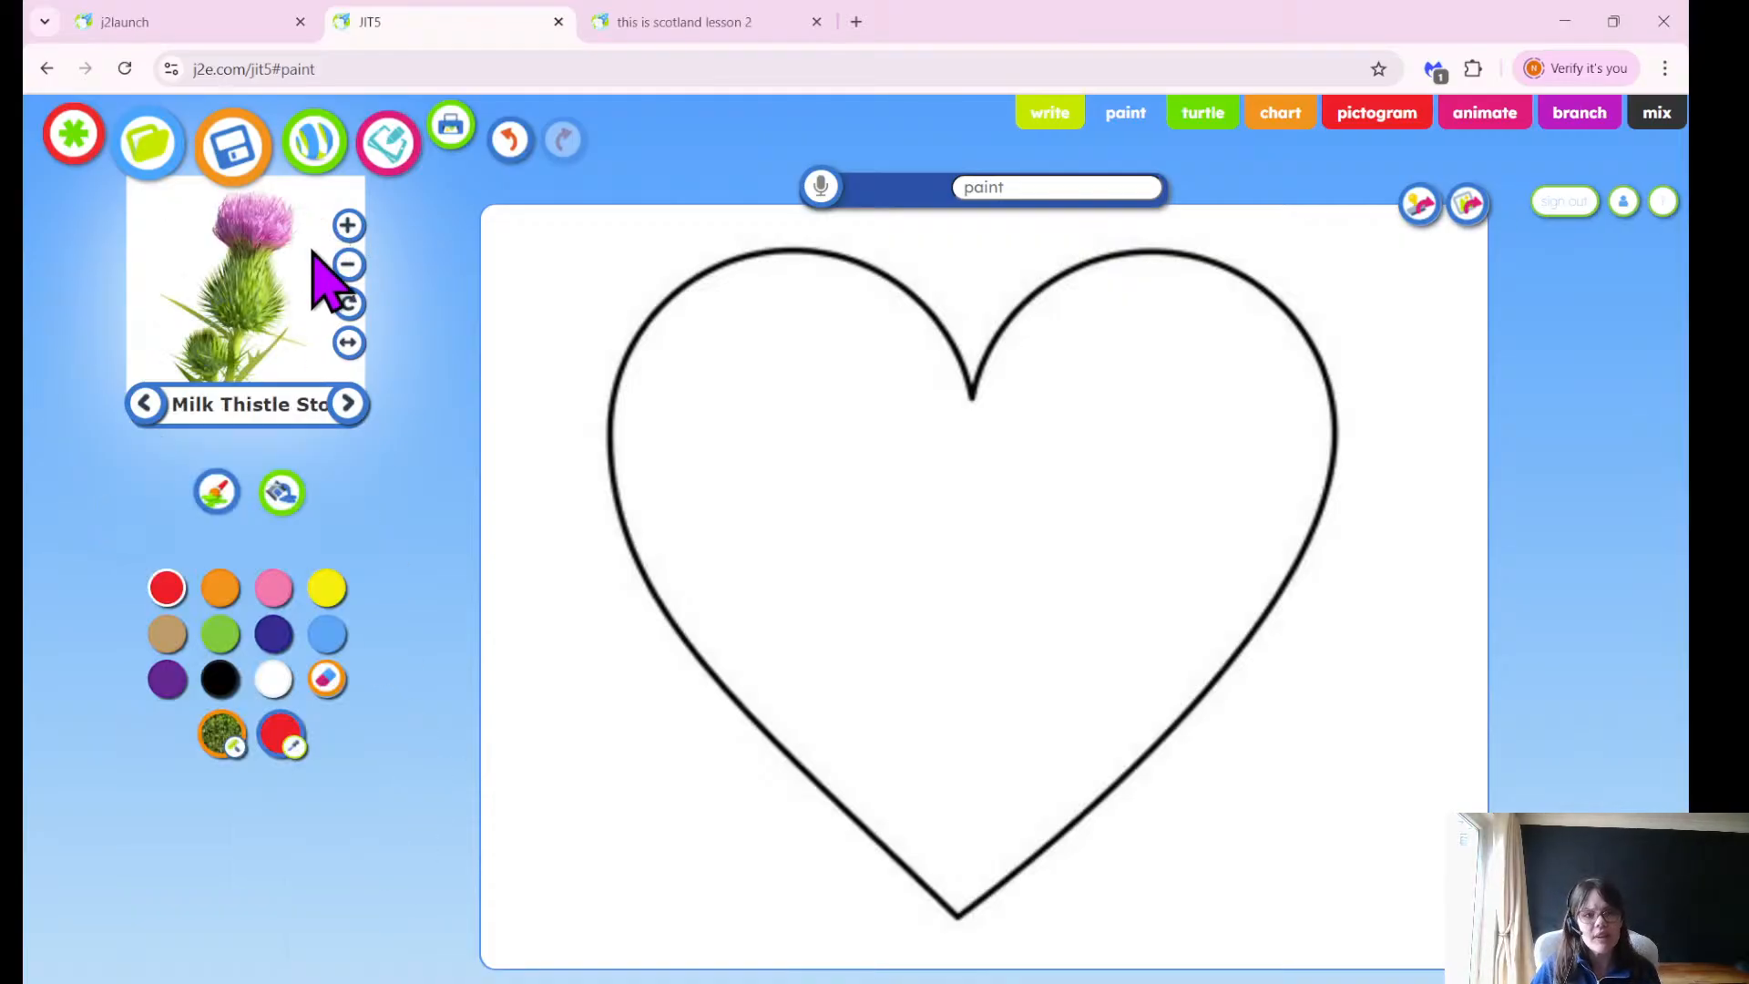
Stamp a much smaller thistle, mirrored and tilted with its flower towards the upper left, inside the heart's left lobe beside the notch.
click(355, 273)
click(356, 273)
click(355, 273)
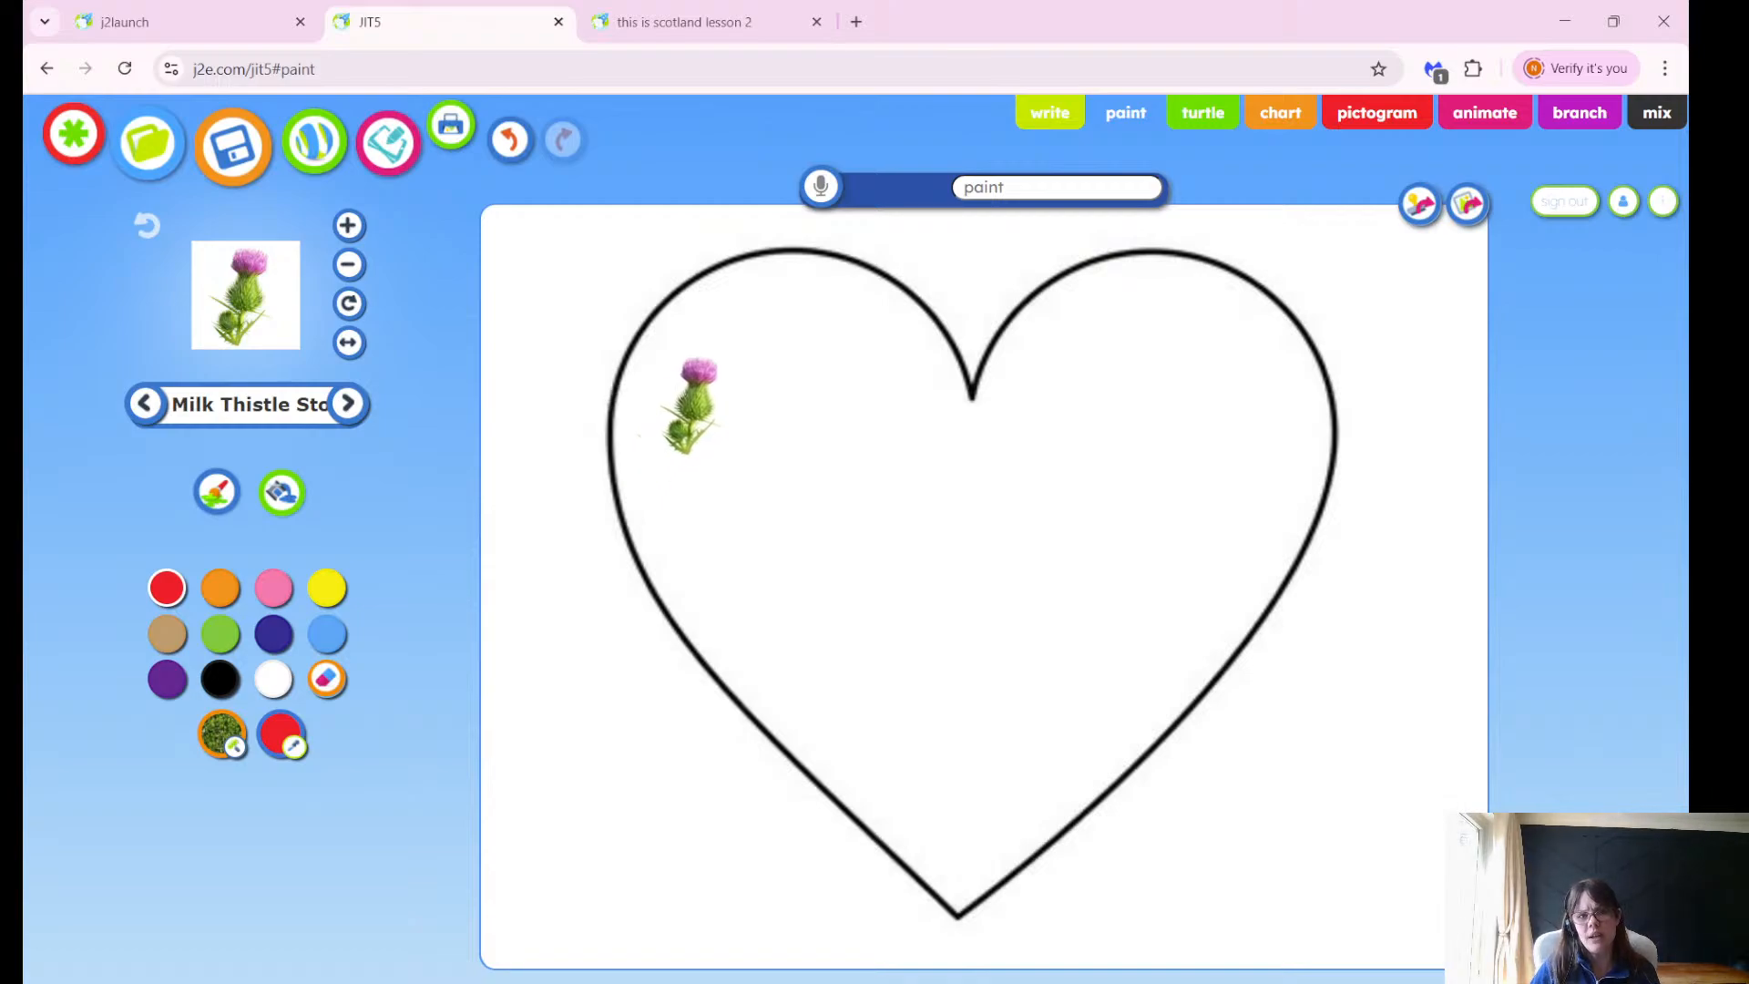
click(347, 303)
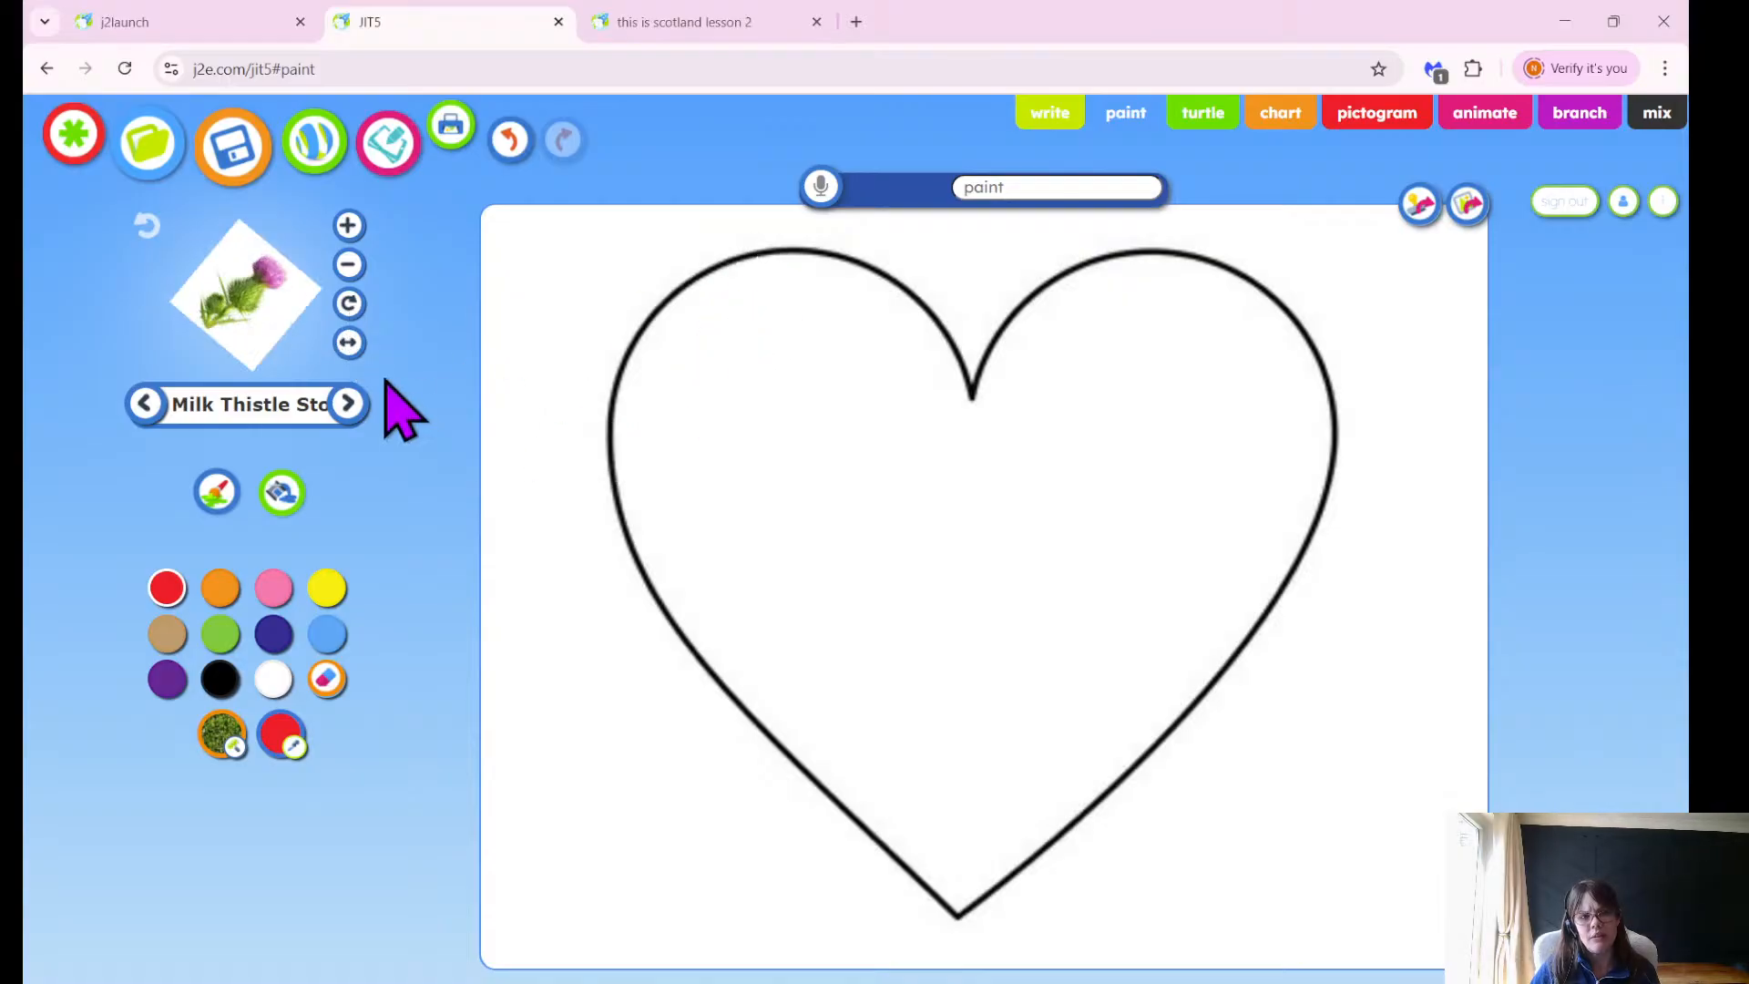
click(347, 303)
click(348, 303)
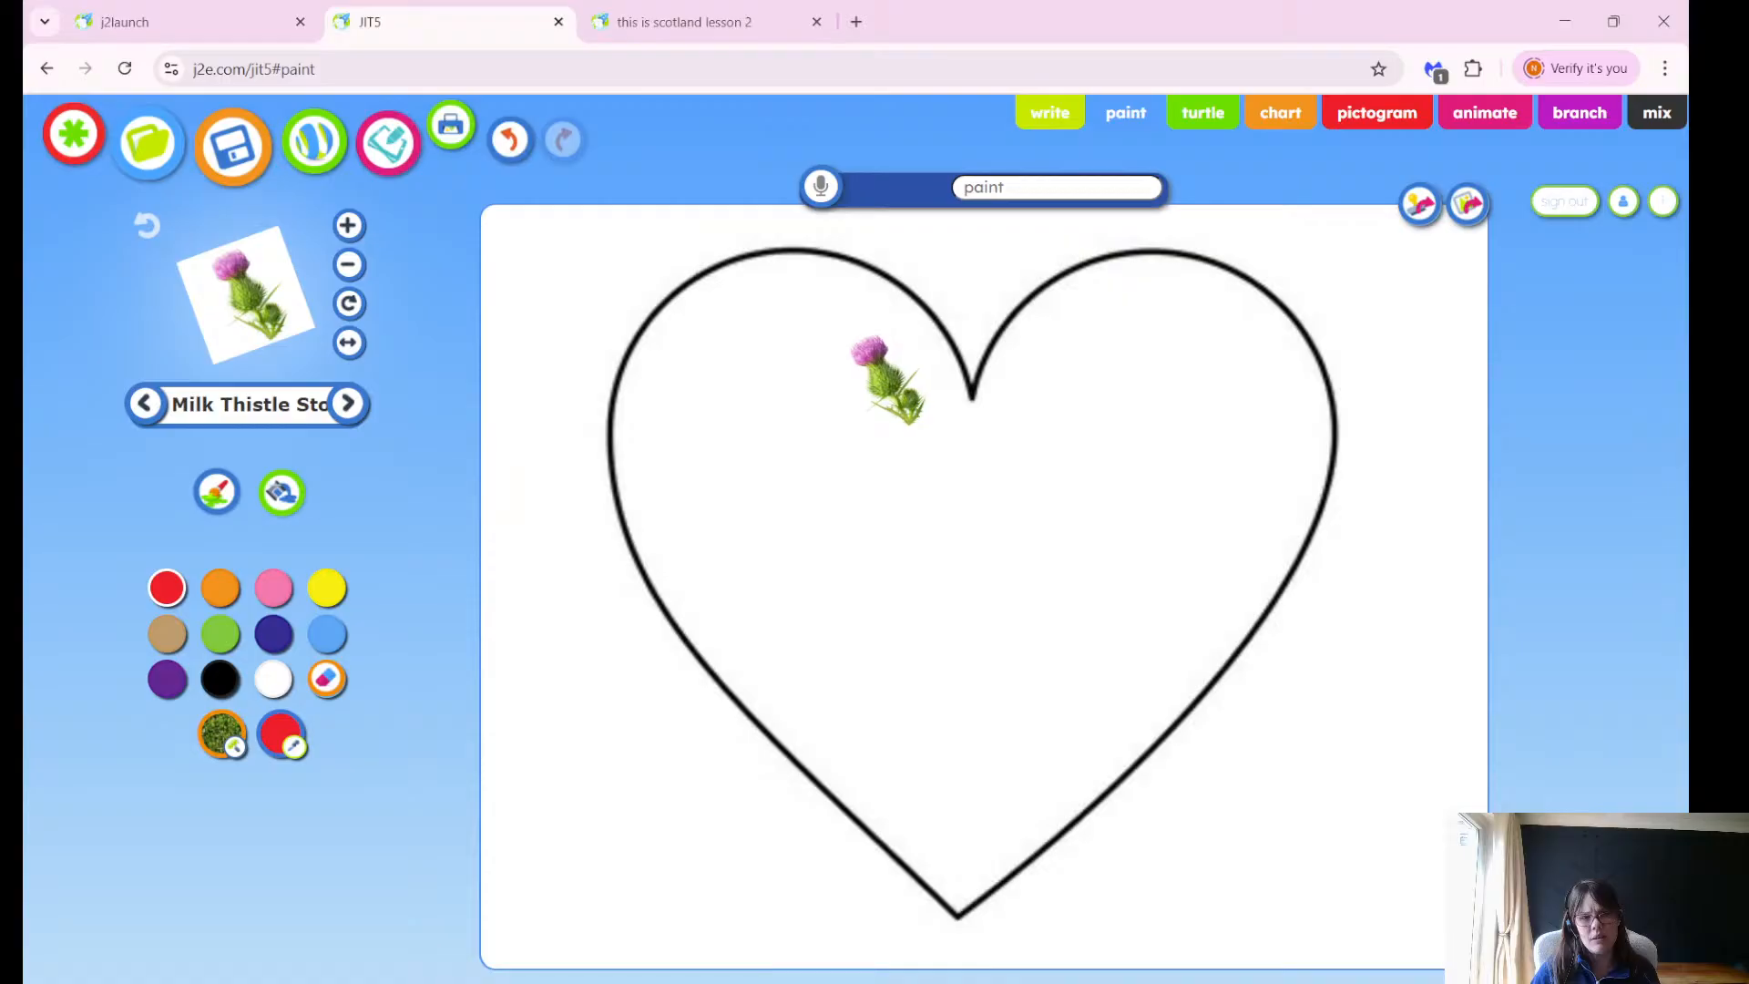
click(888, 378)
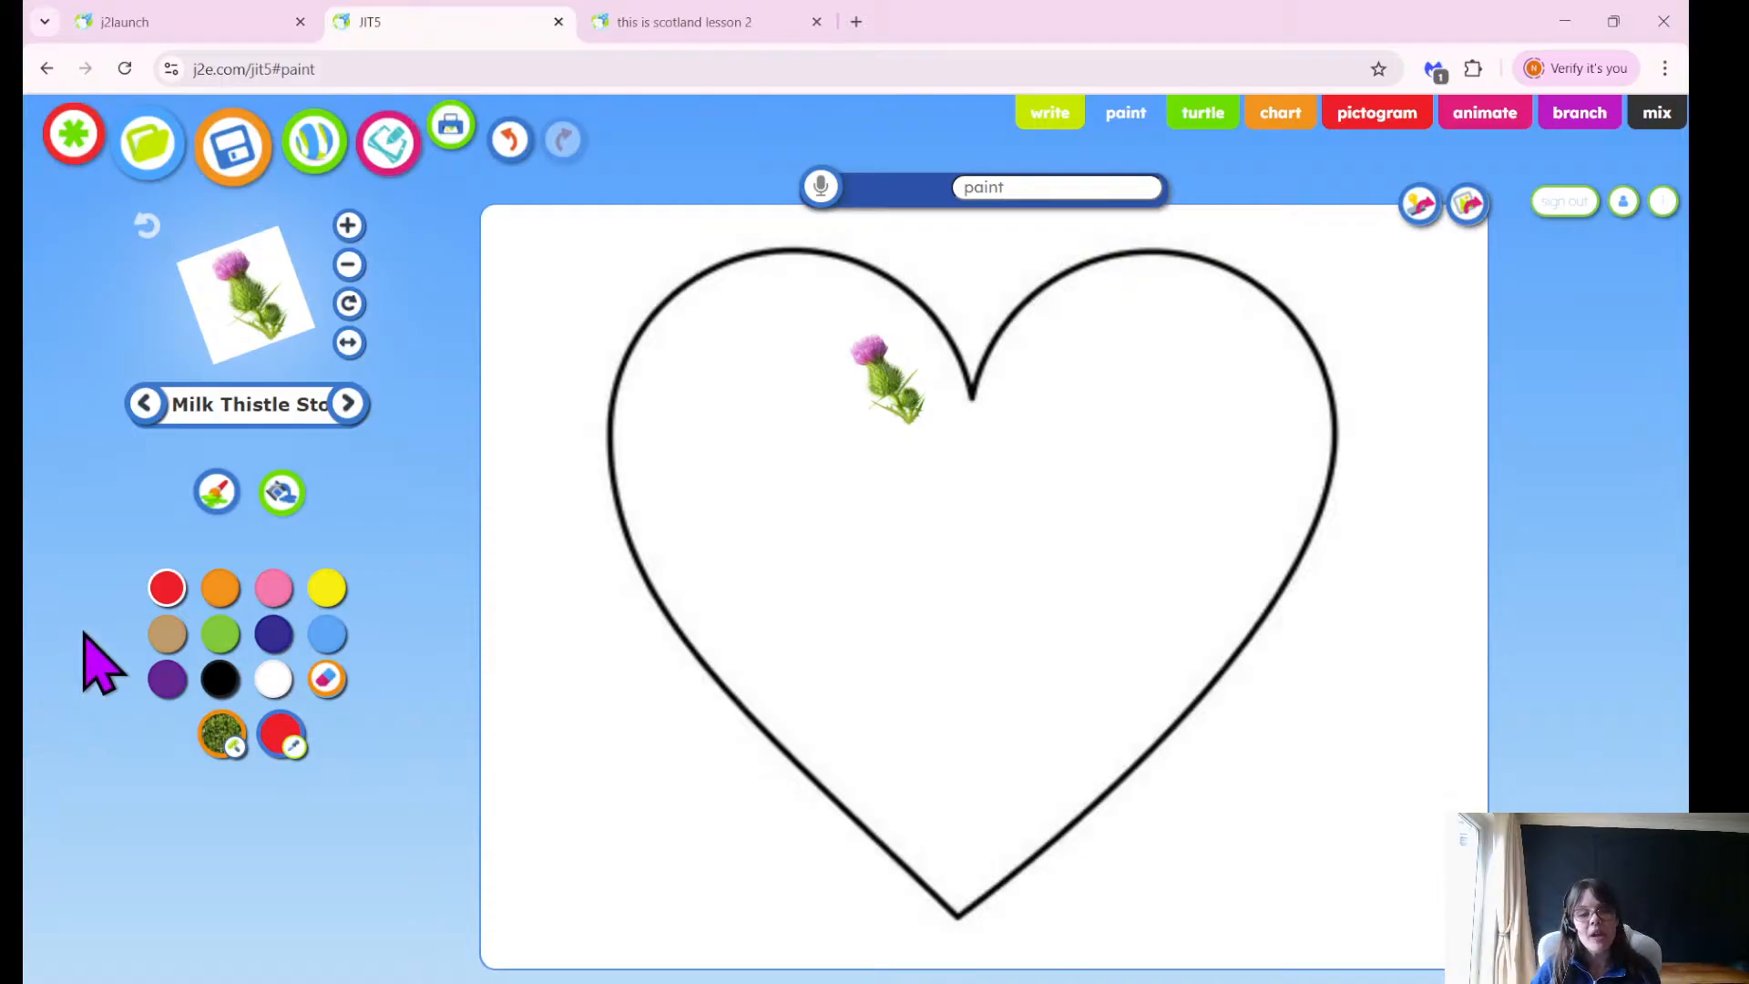
Return to the web image search for stamps and search for "kilt clipart".
click(241, 410)
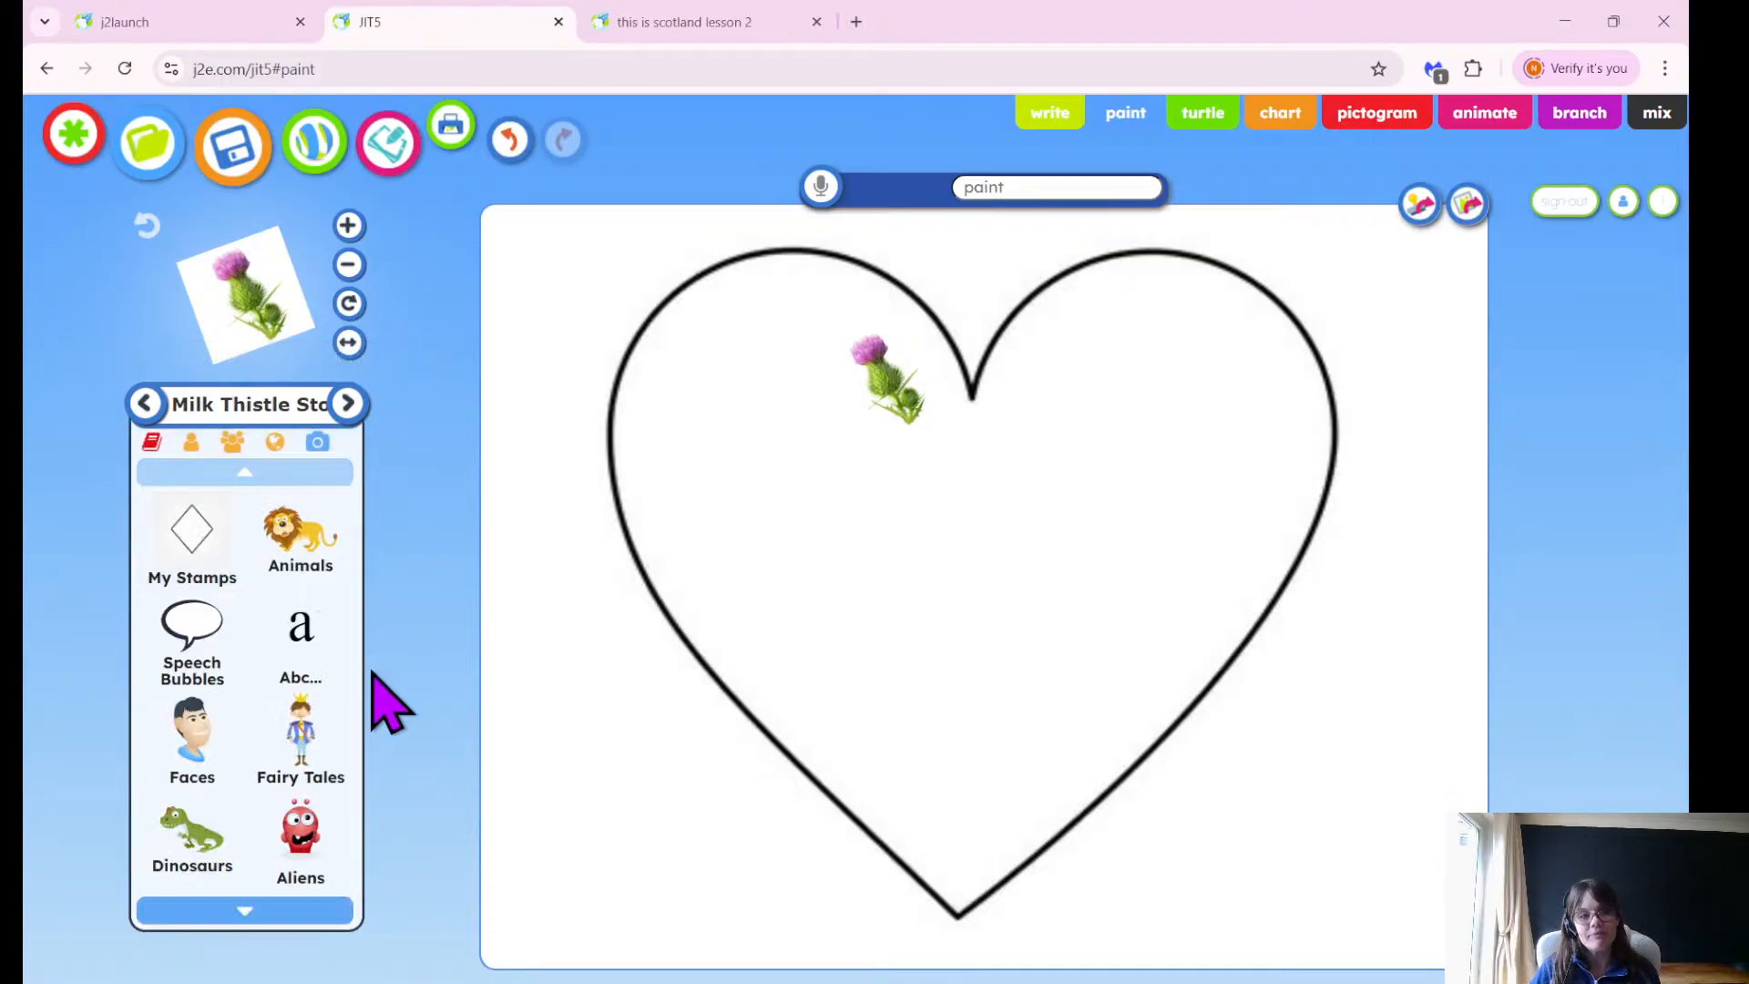
click(275, 448)
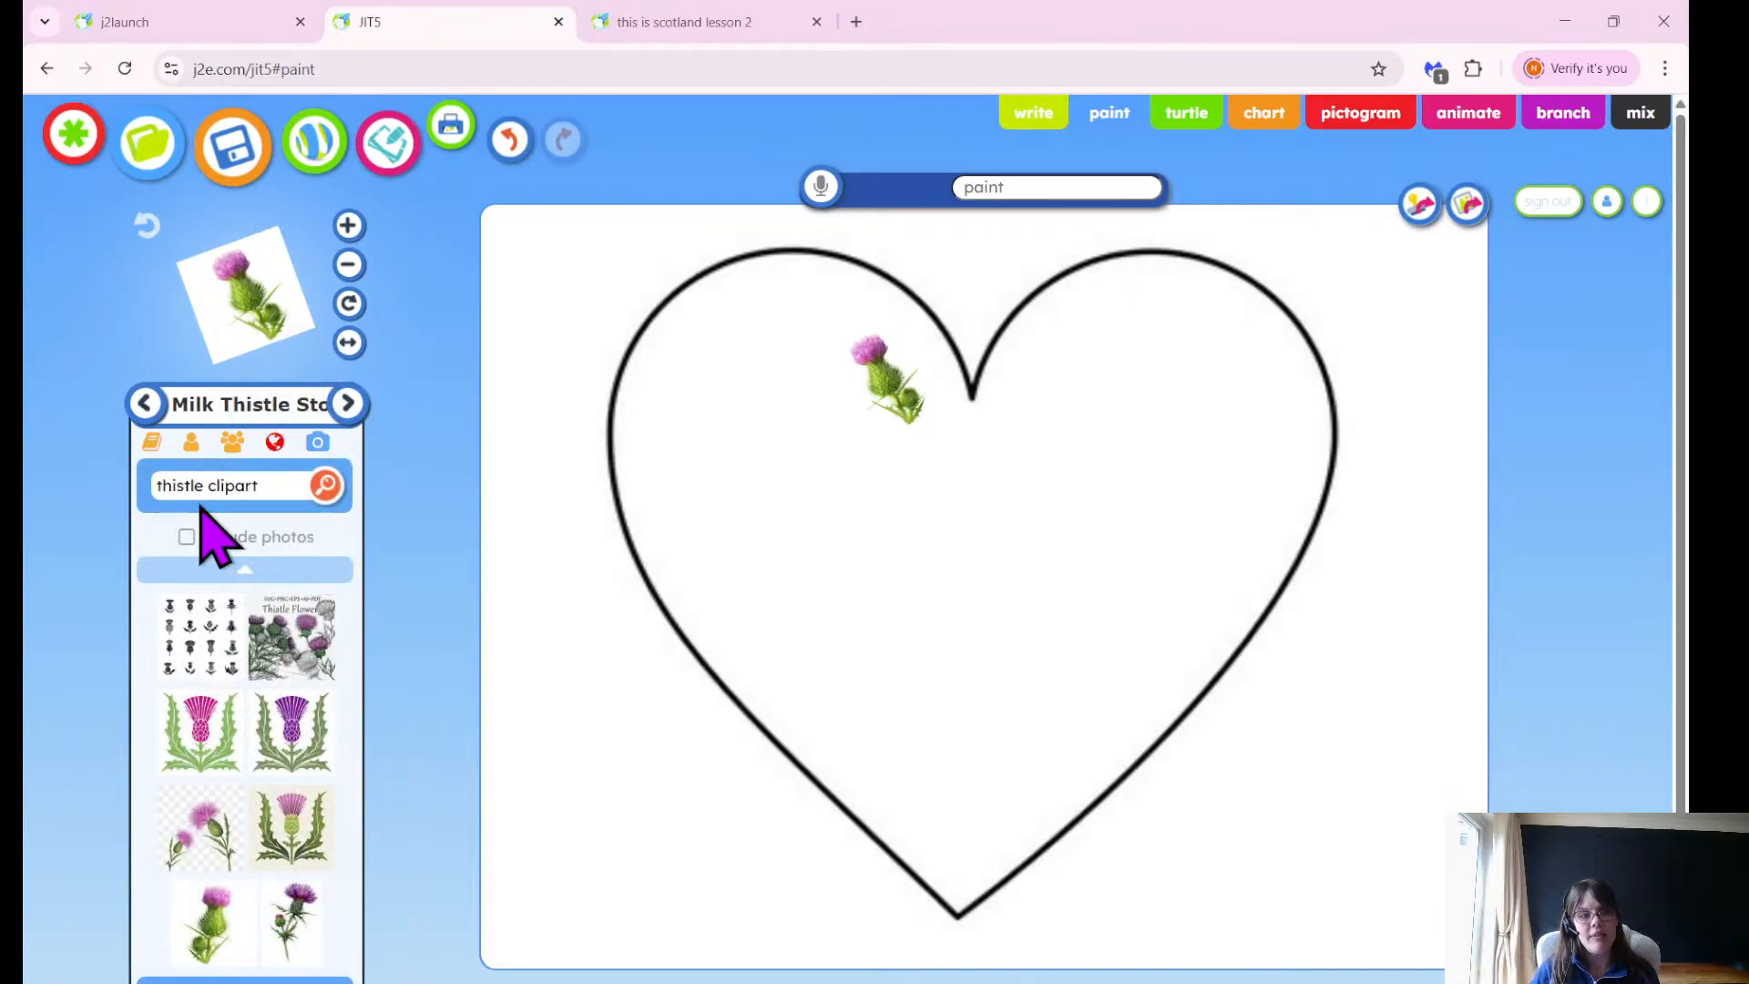
double_click(166, 485)
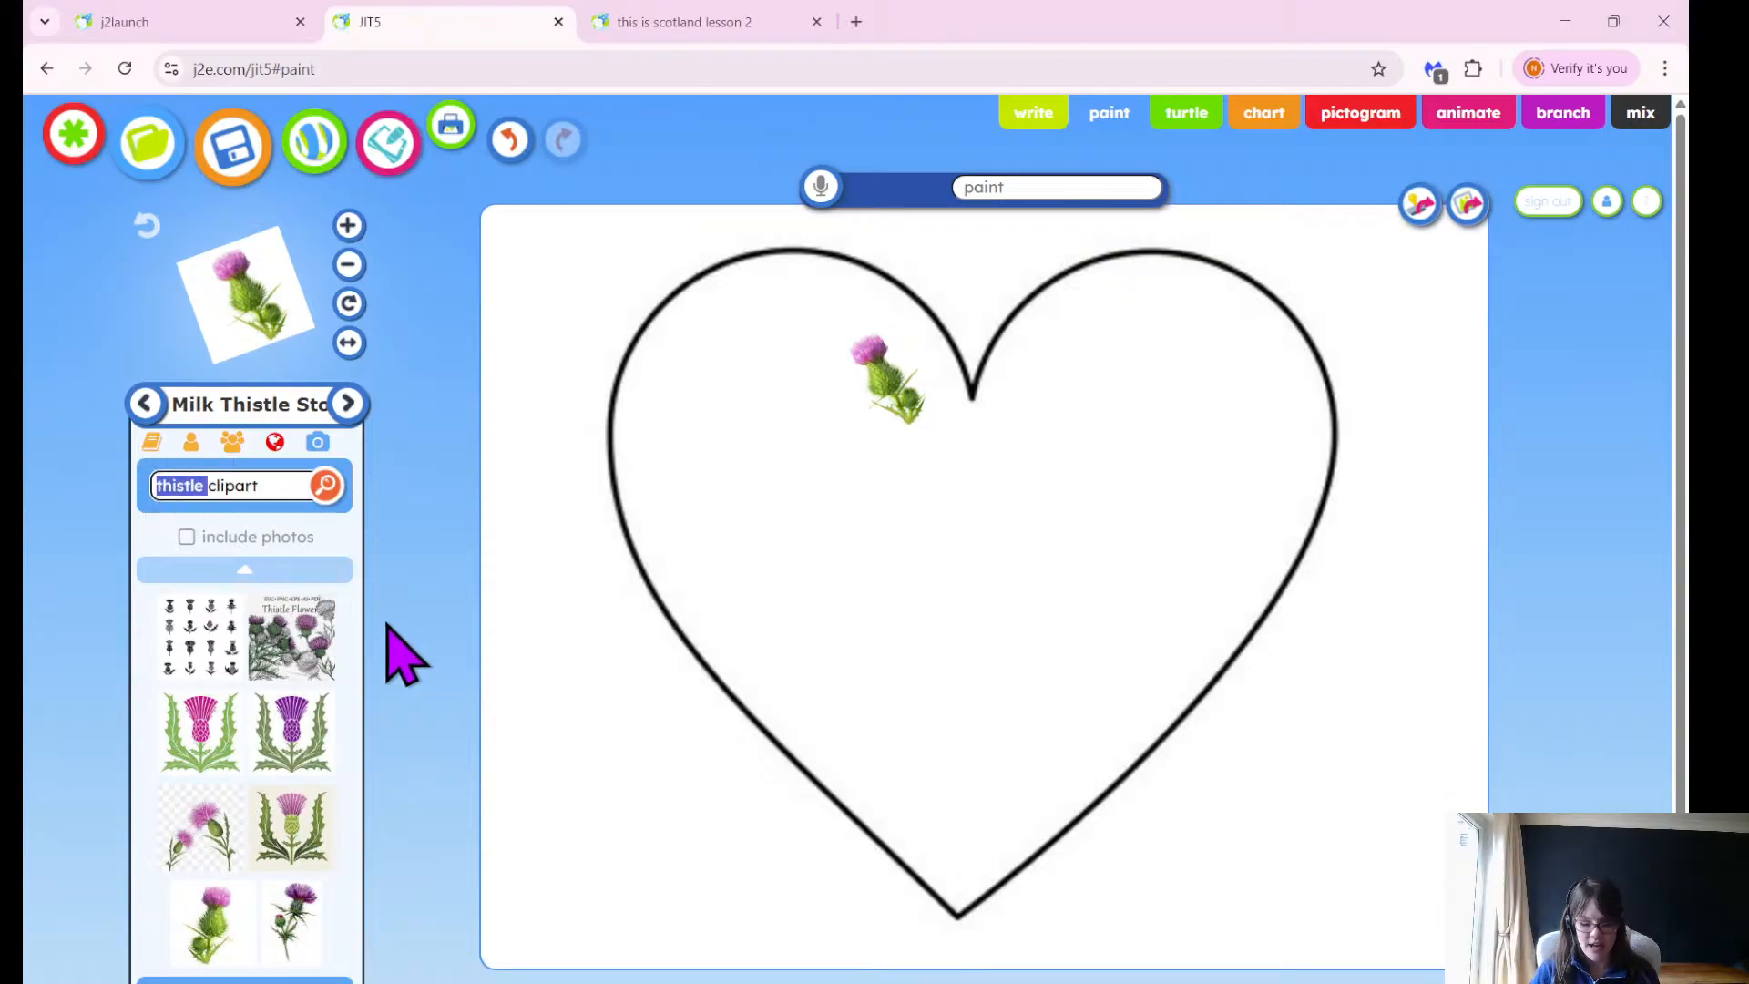
text(kilt)
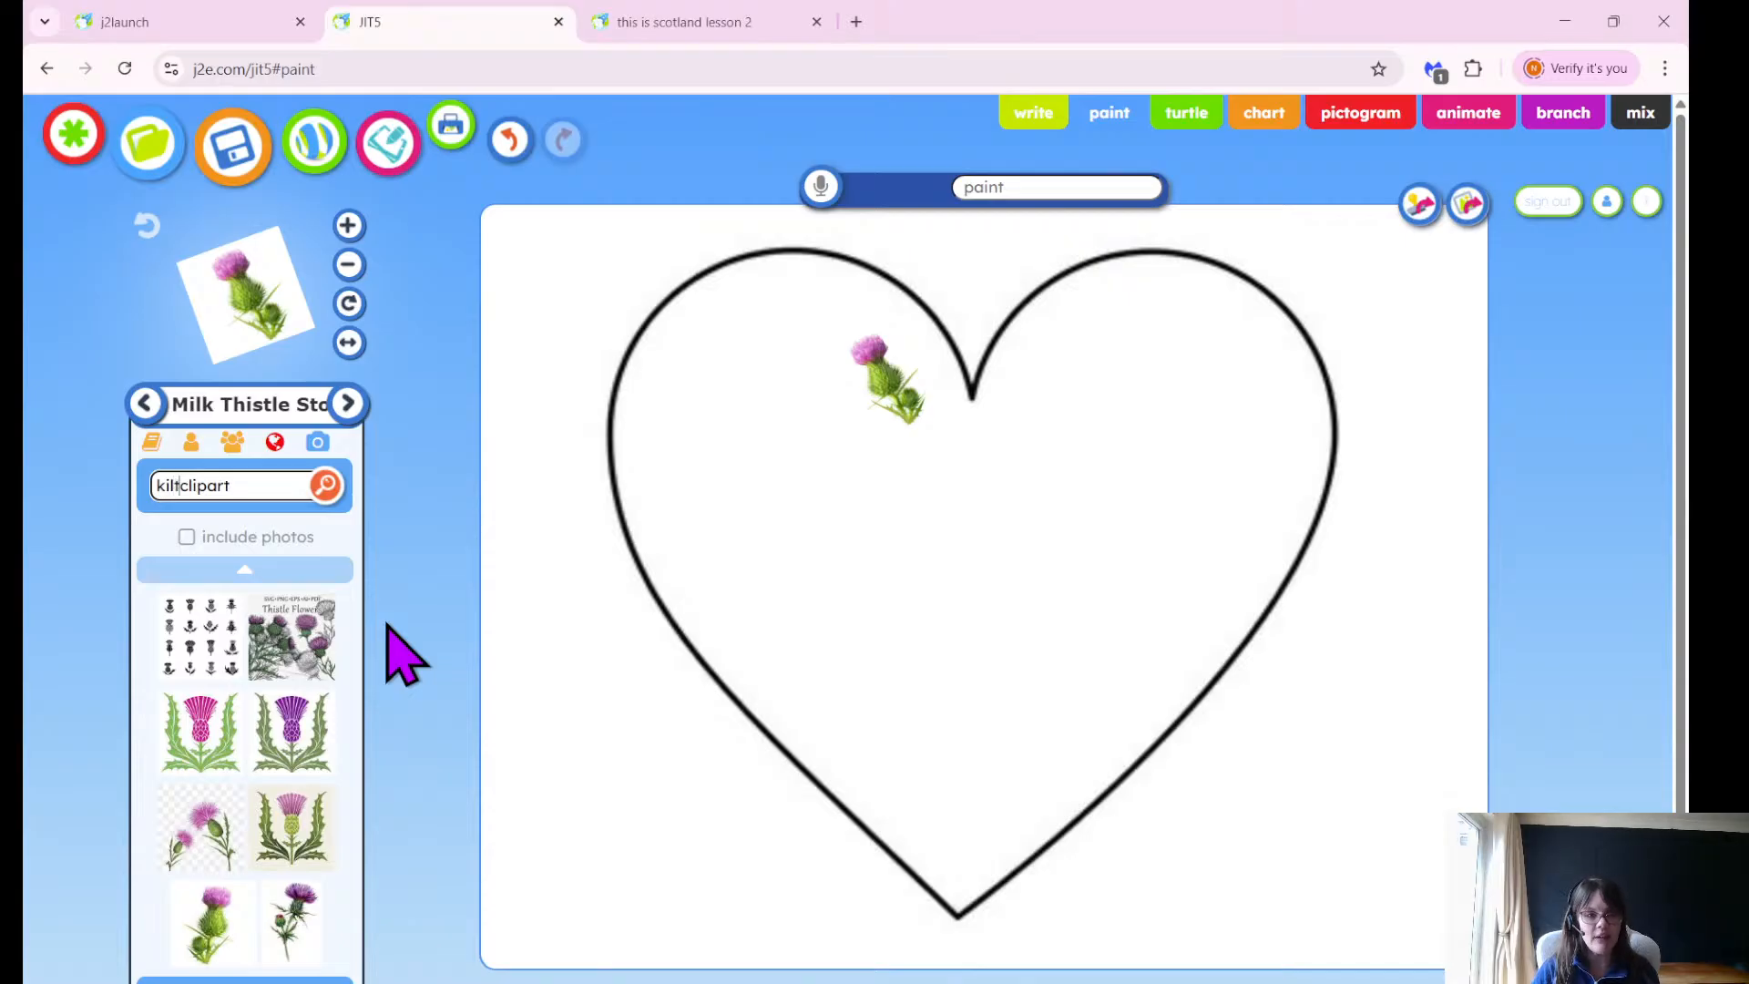
key(Return)
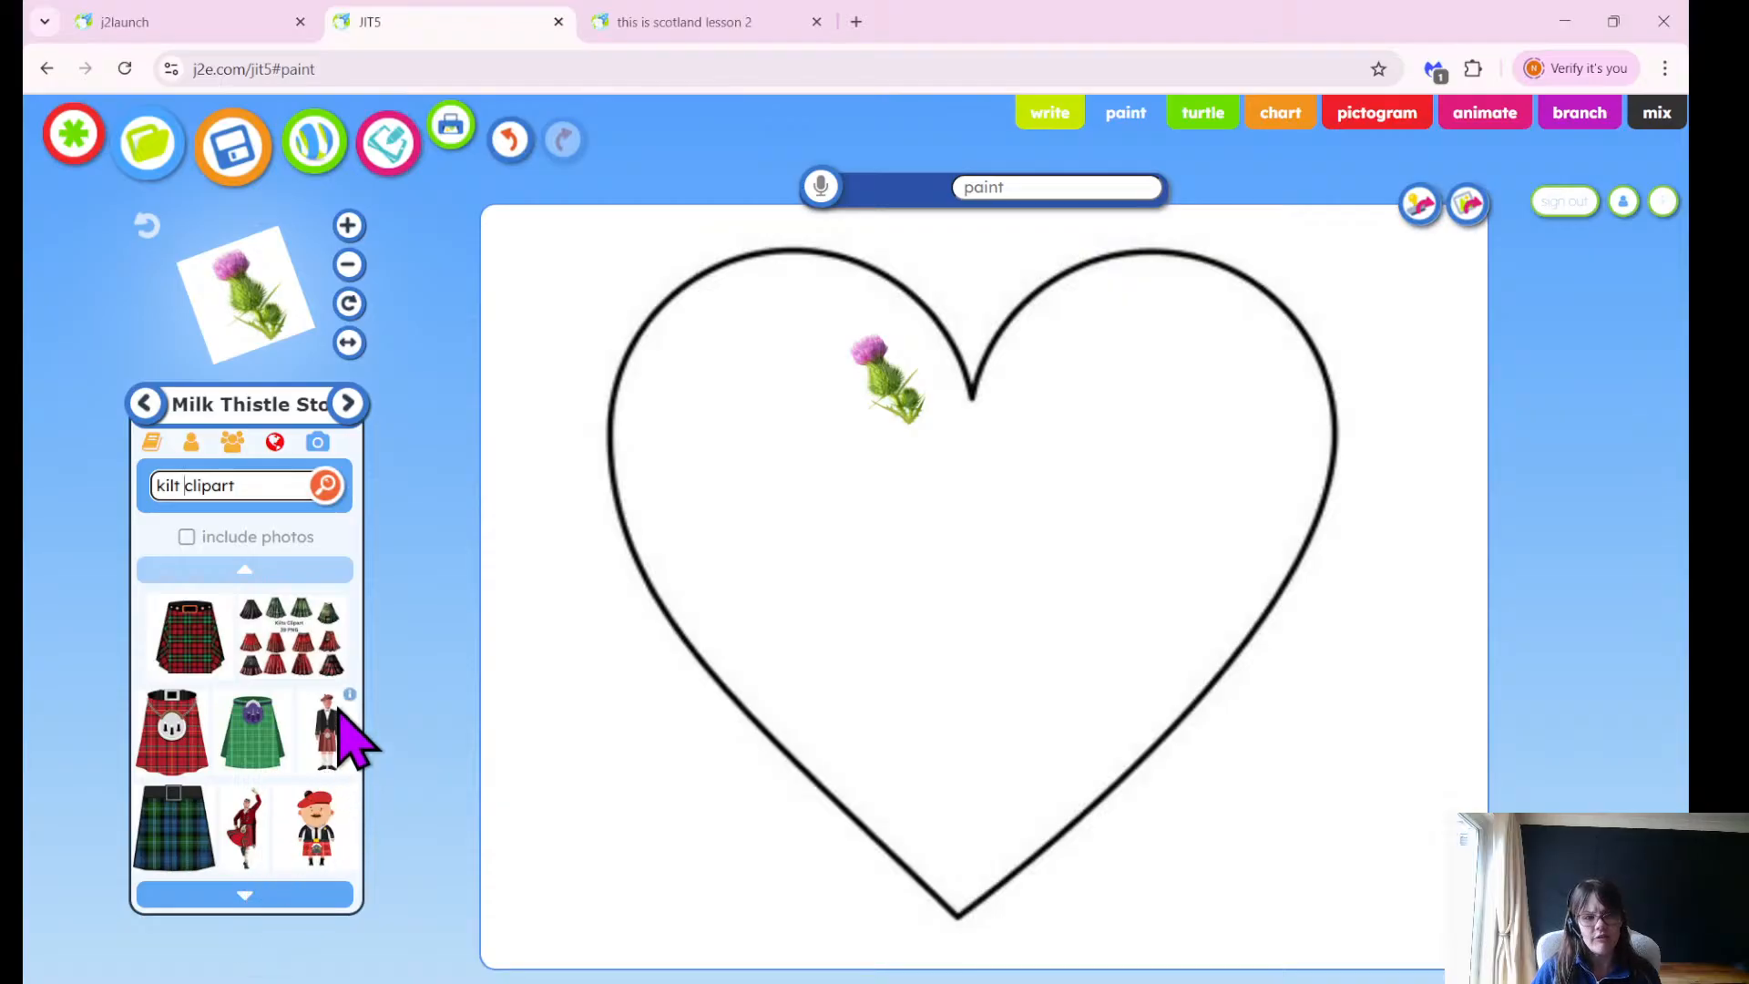
Browse through the pages of kilt results and choose the cartoon girl and boy in red tartan as the stamp.
click(241, 895)
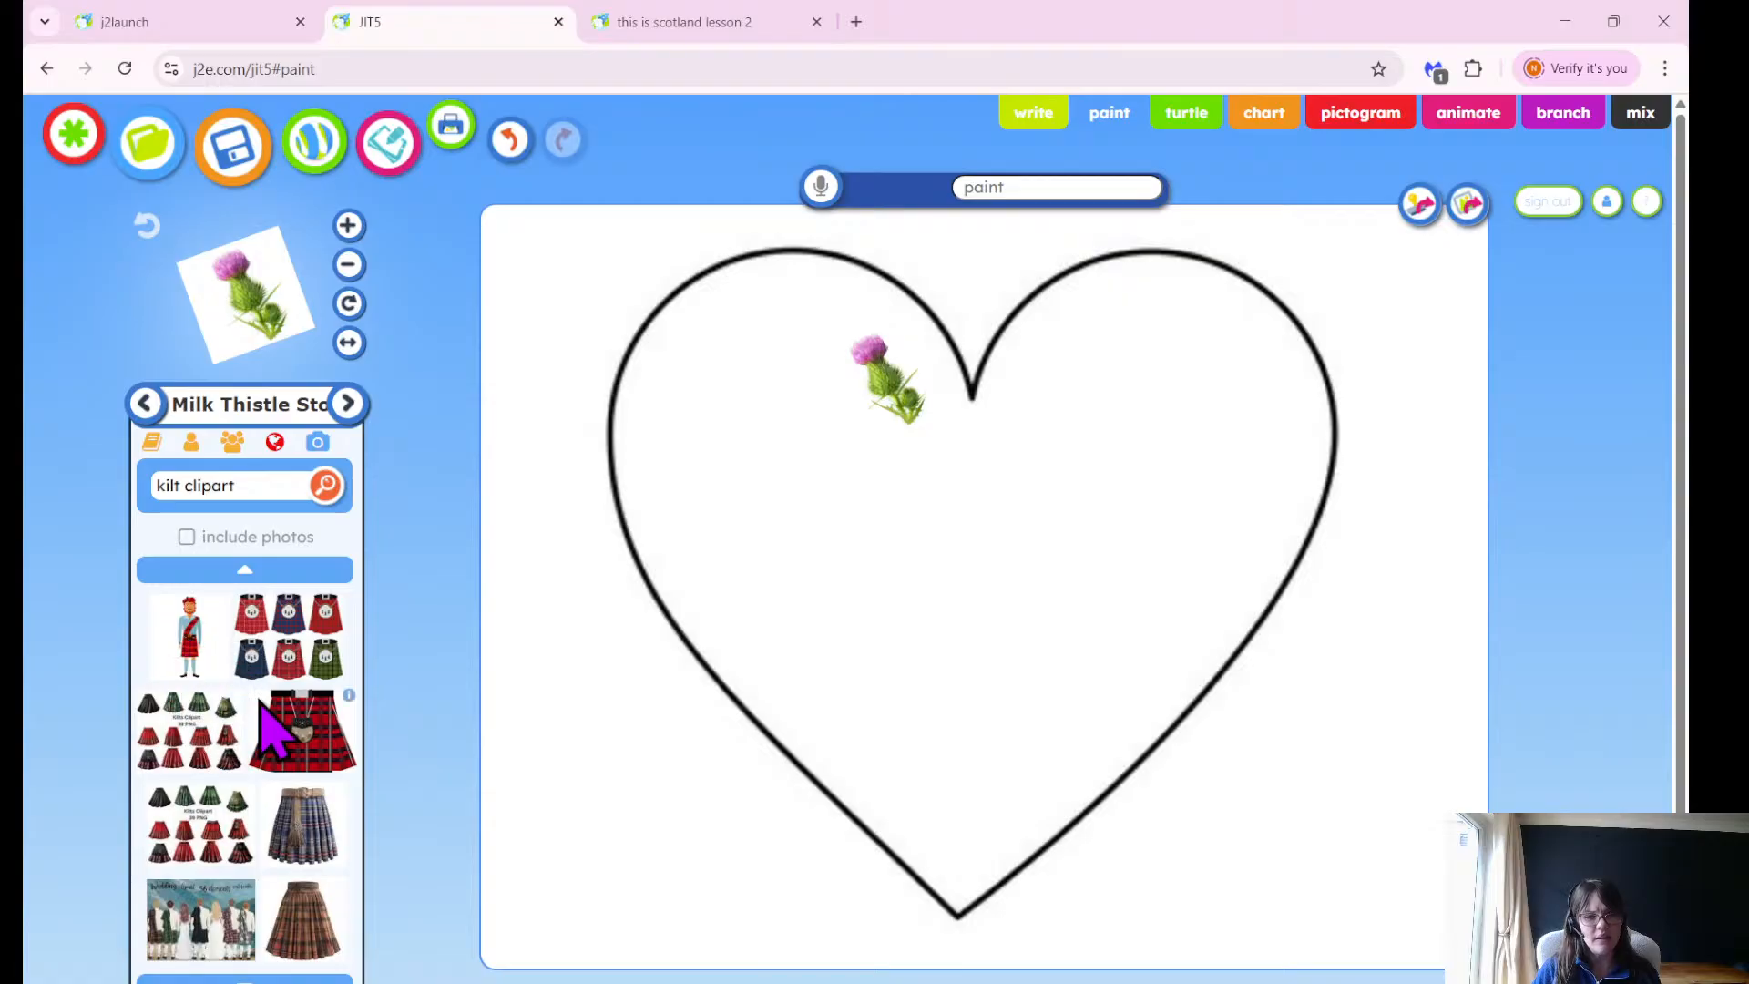
scroll(273, 719, down, 1)
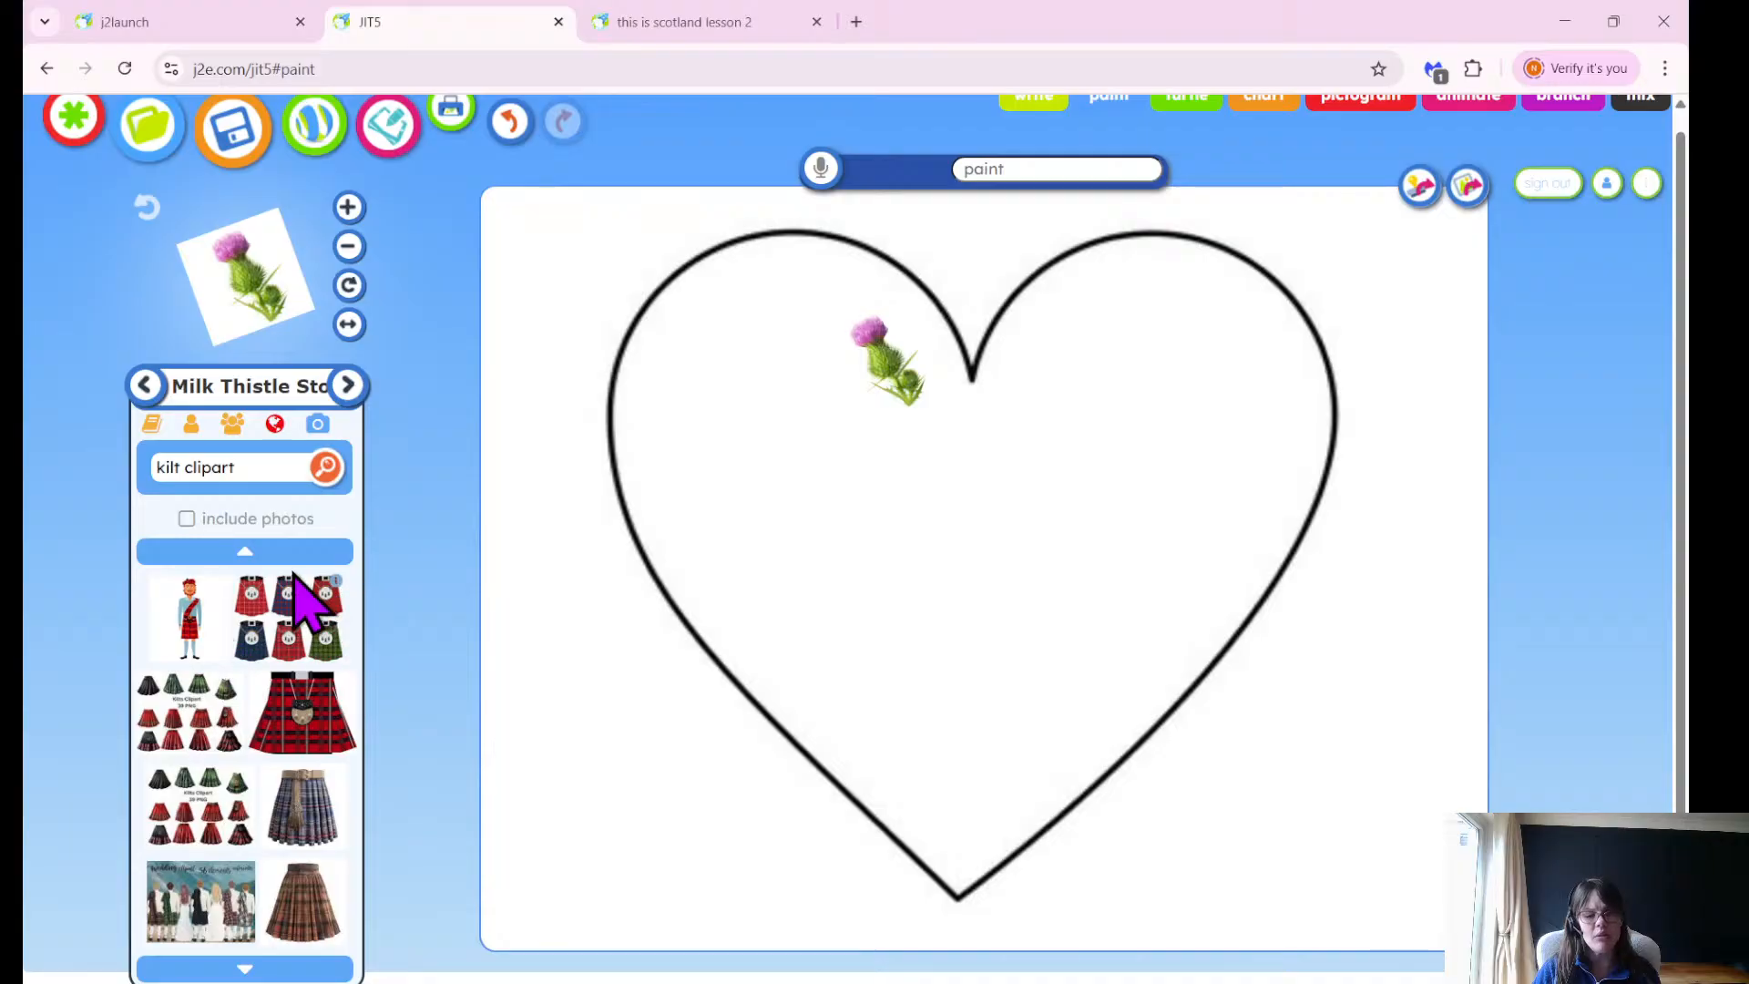
click(245, 970)
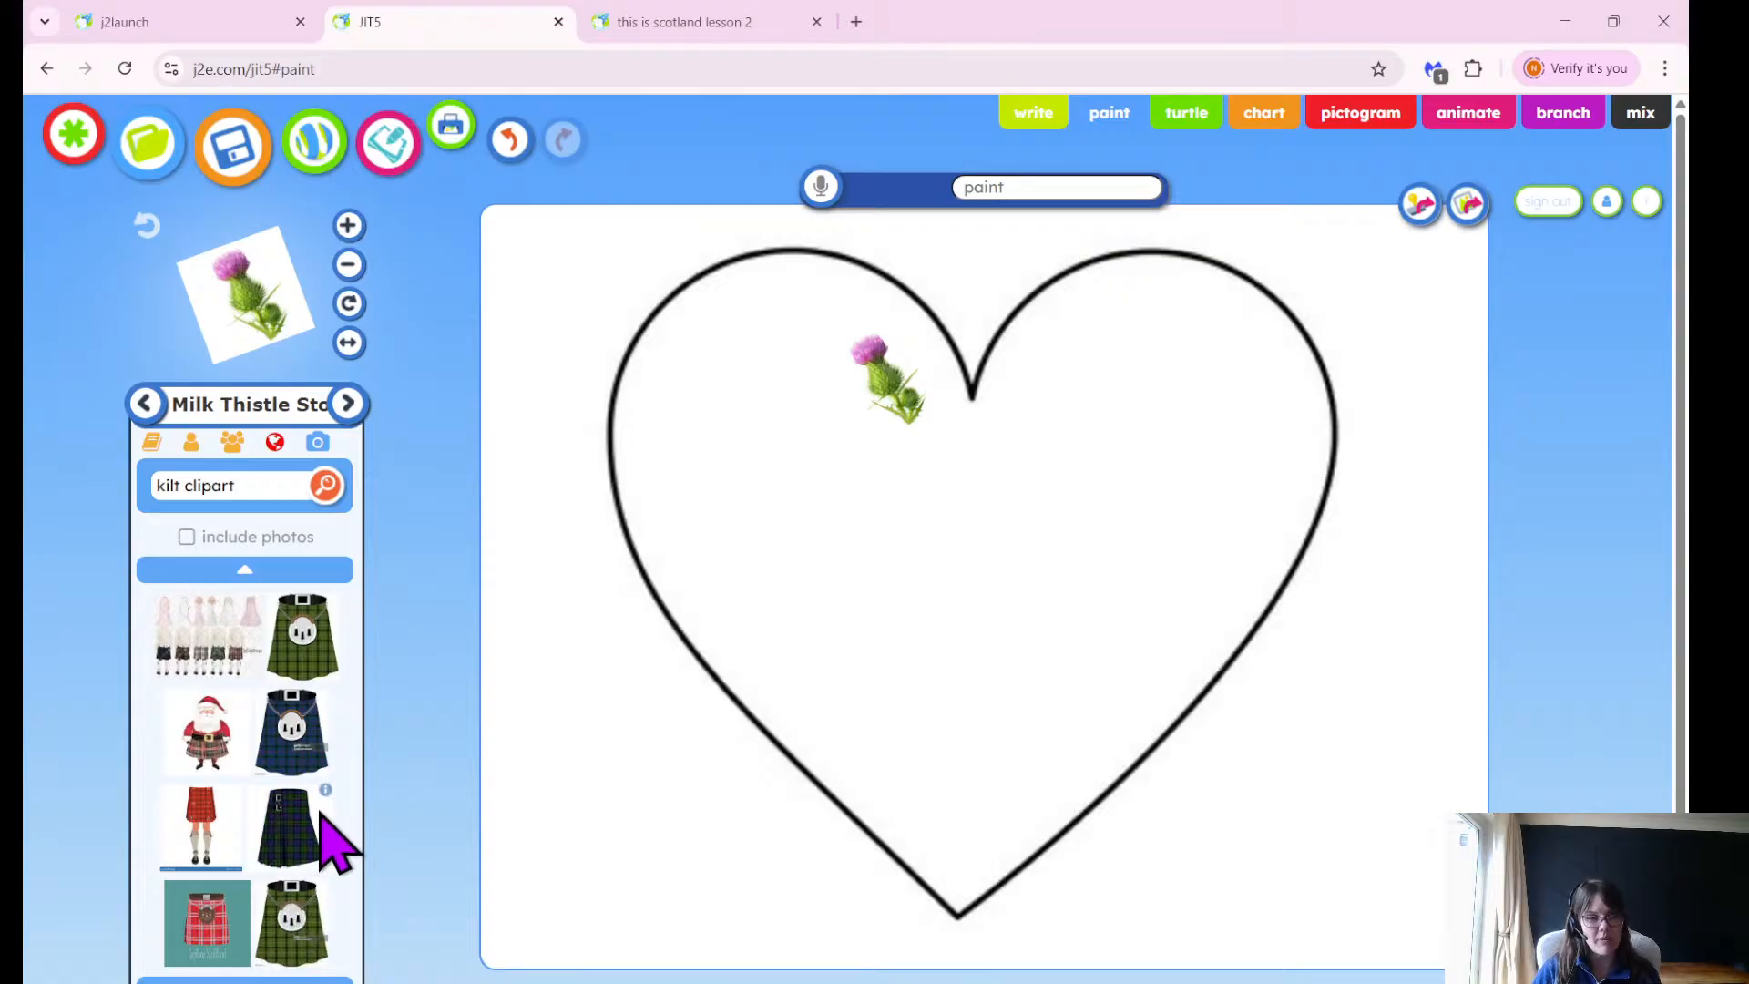
scroll(332, 839, down, 1)
click(244, 972)
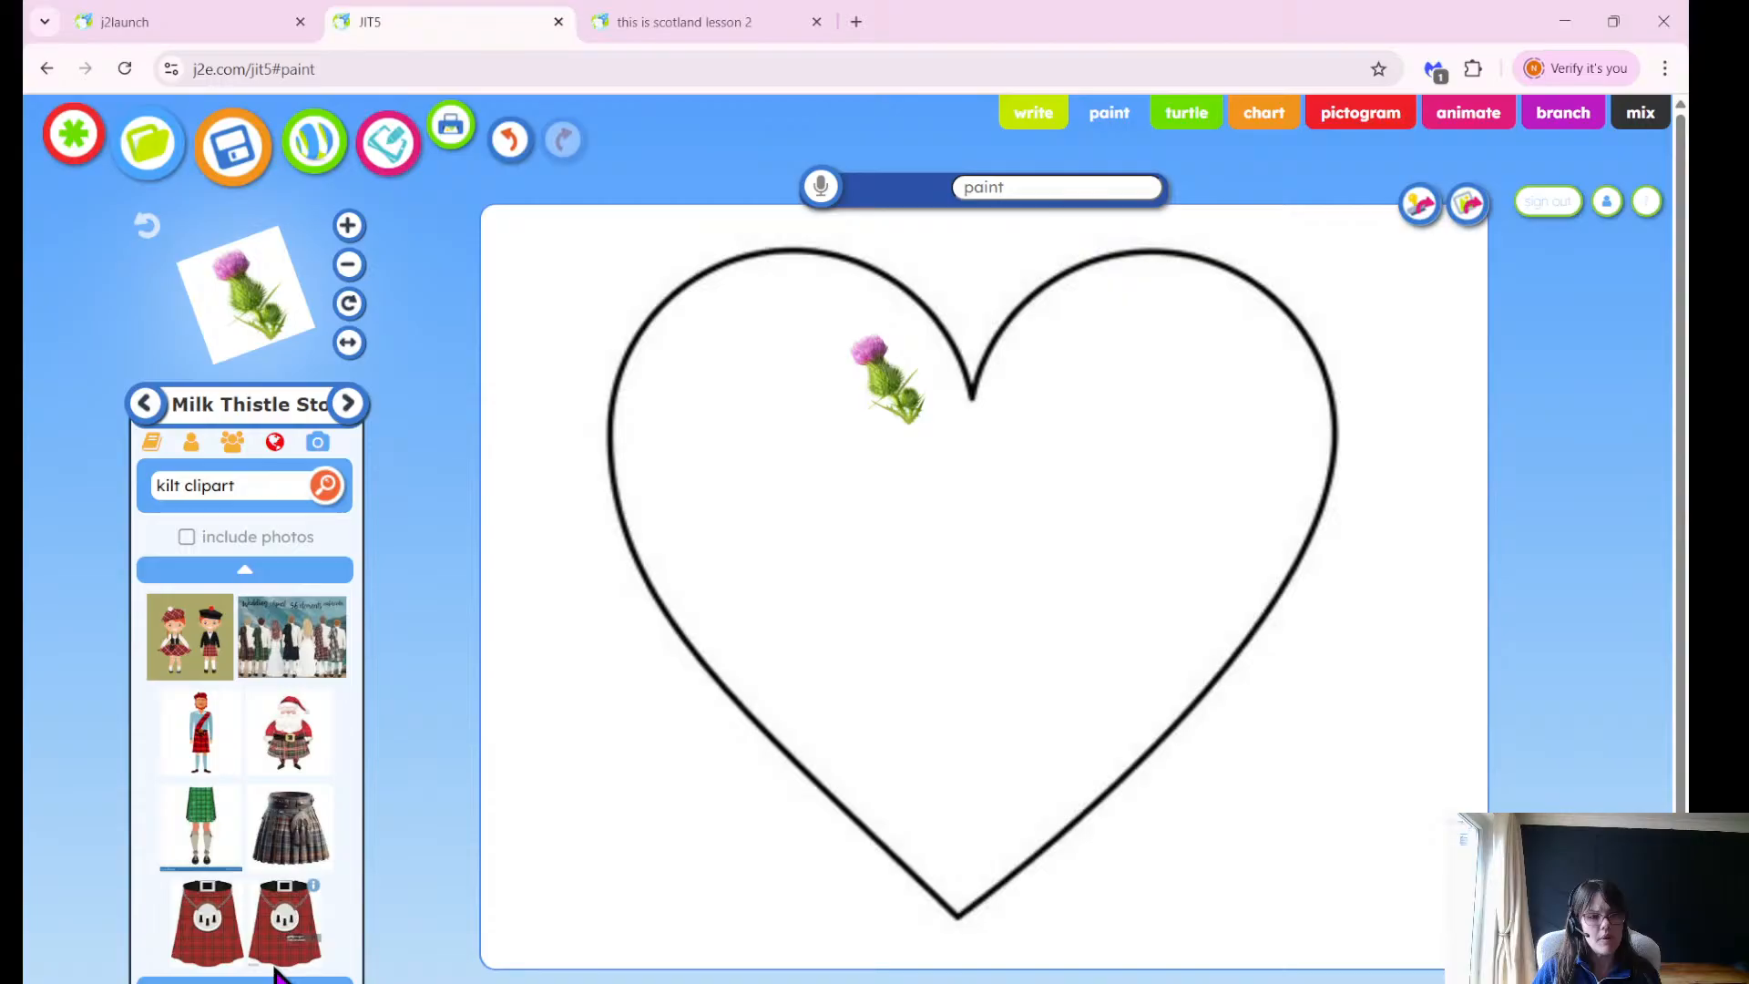
click(193, 649)
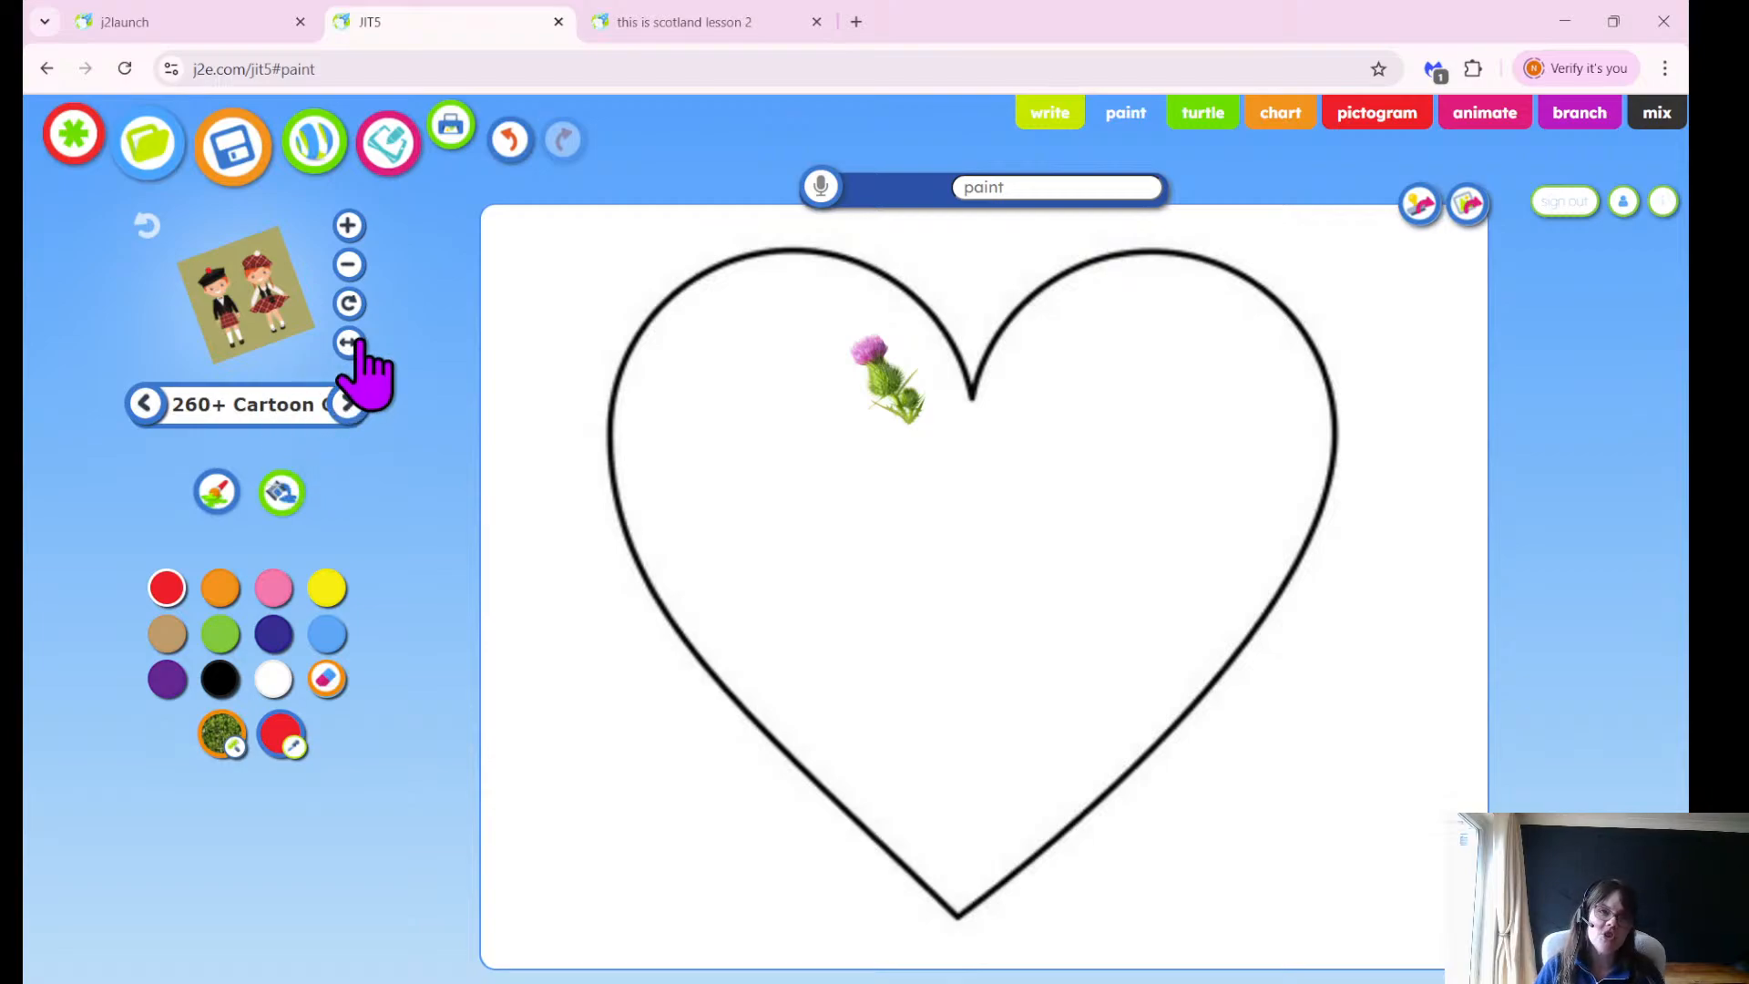
Reset the cartoon children stamp to upright, shrink it, and stamp it inside the heart's right lobe.
click(153, 227)
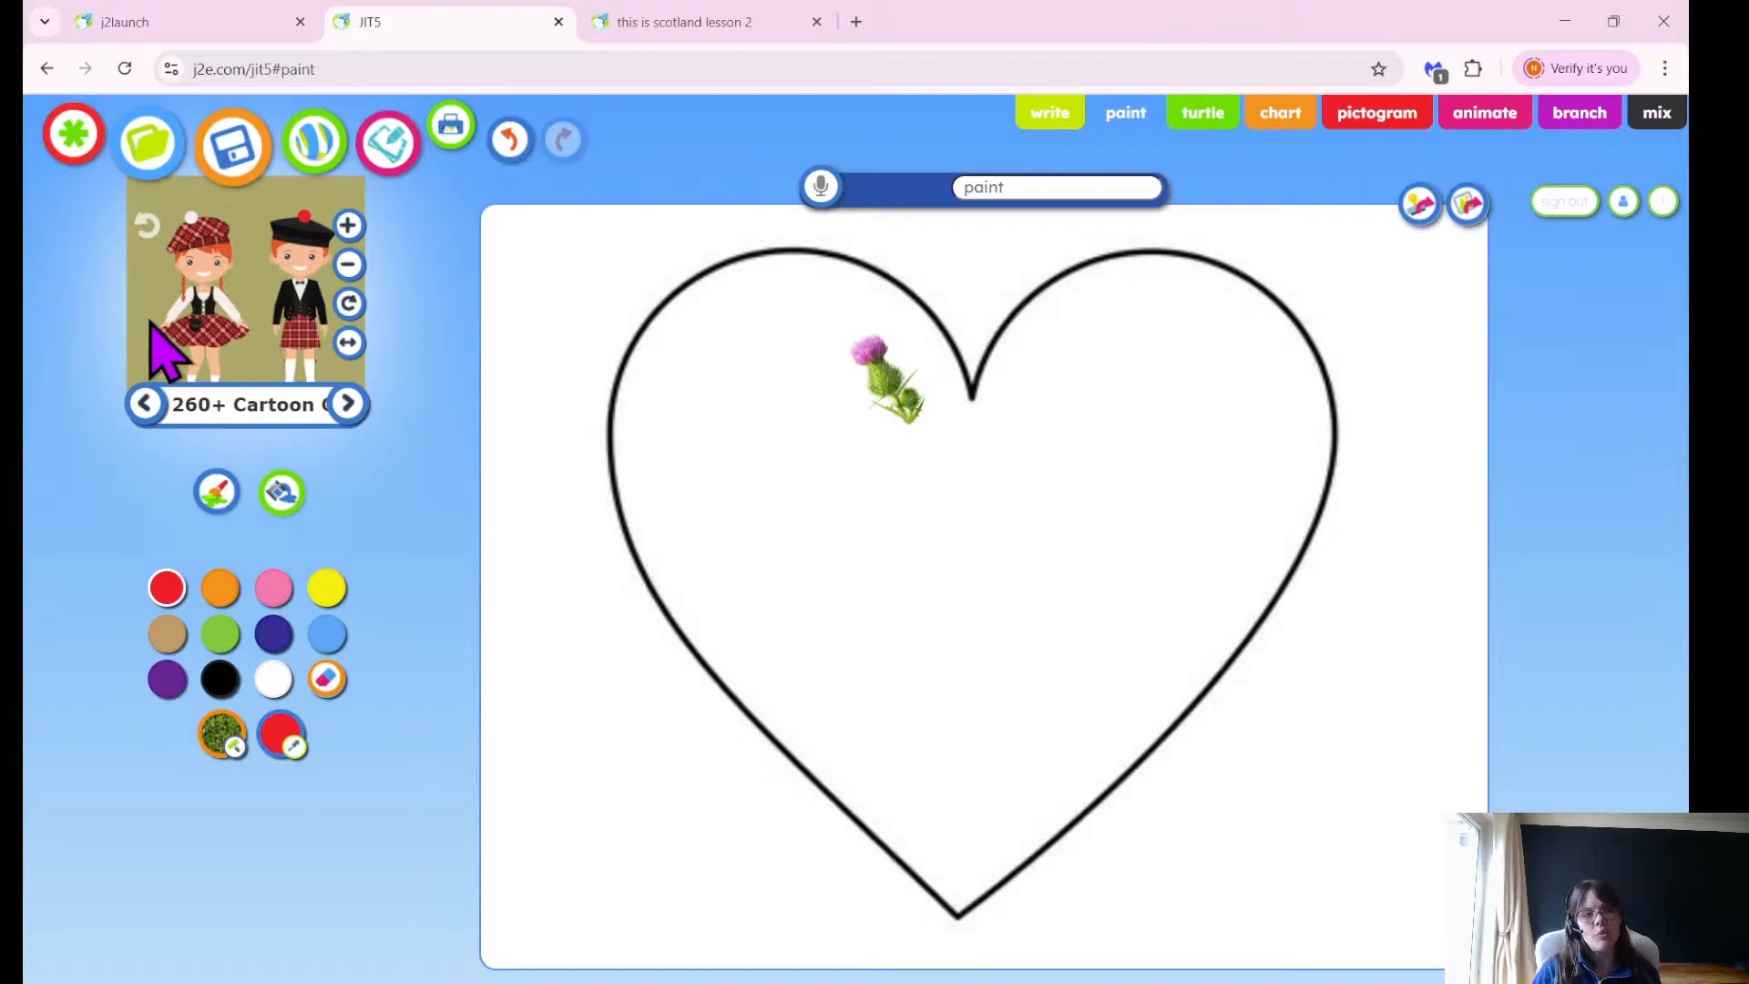
click(350, 265)
click(351, 265)
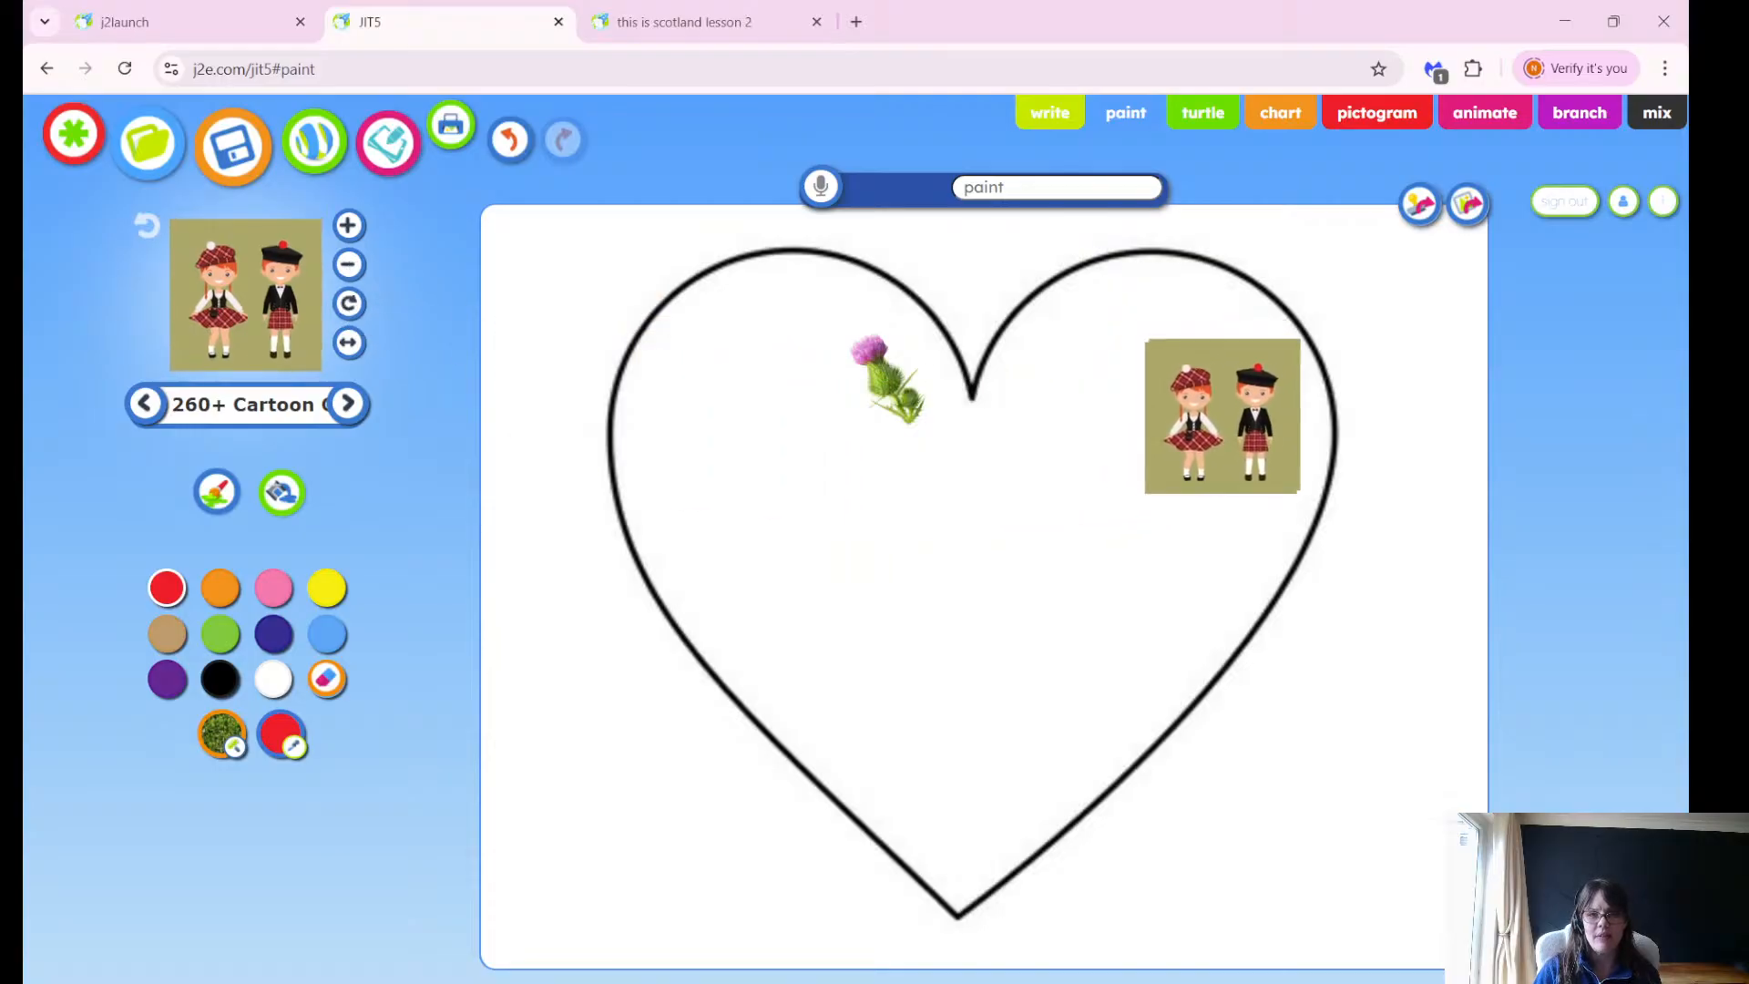
click(1224, 414)
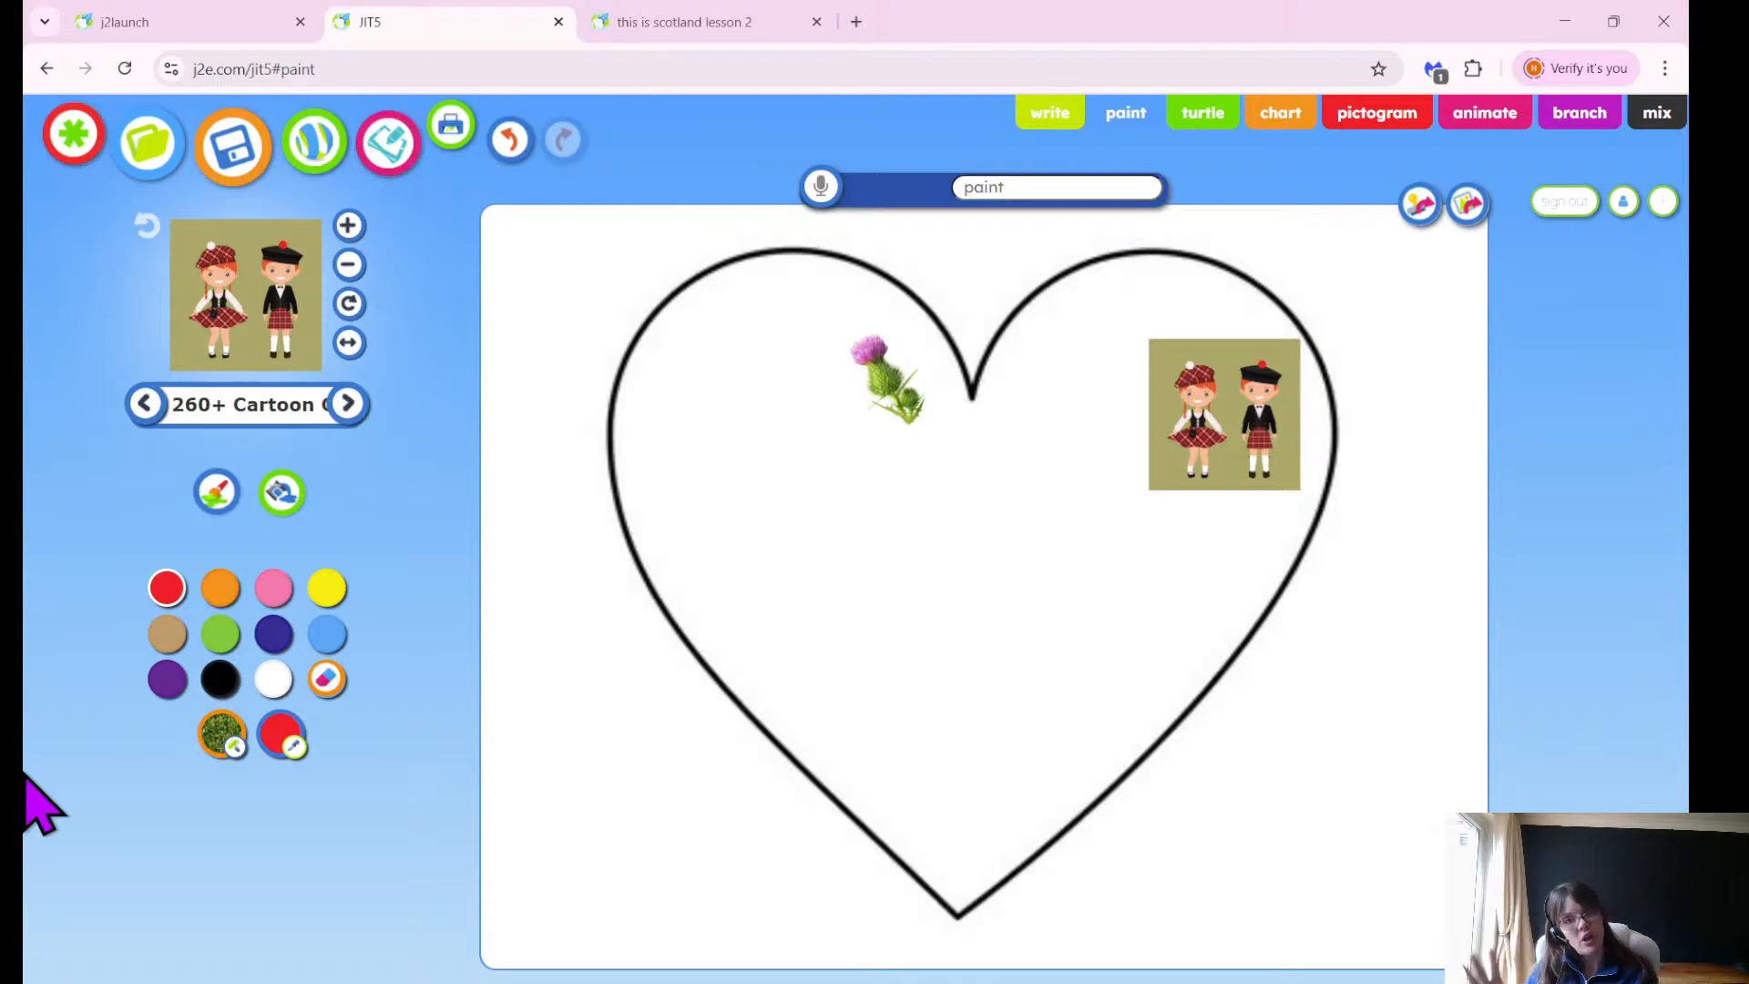
Fill the olive background around the stamped cartoon children with white.
click(277, 499)
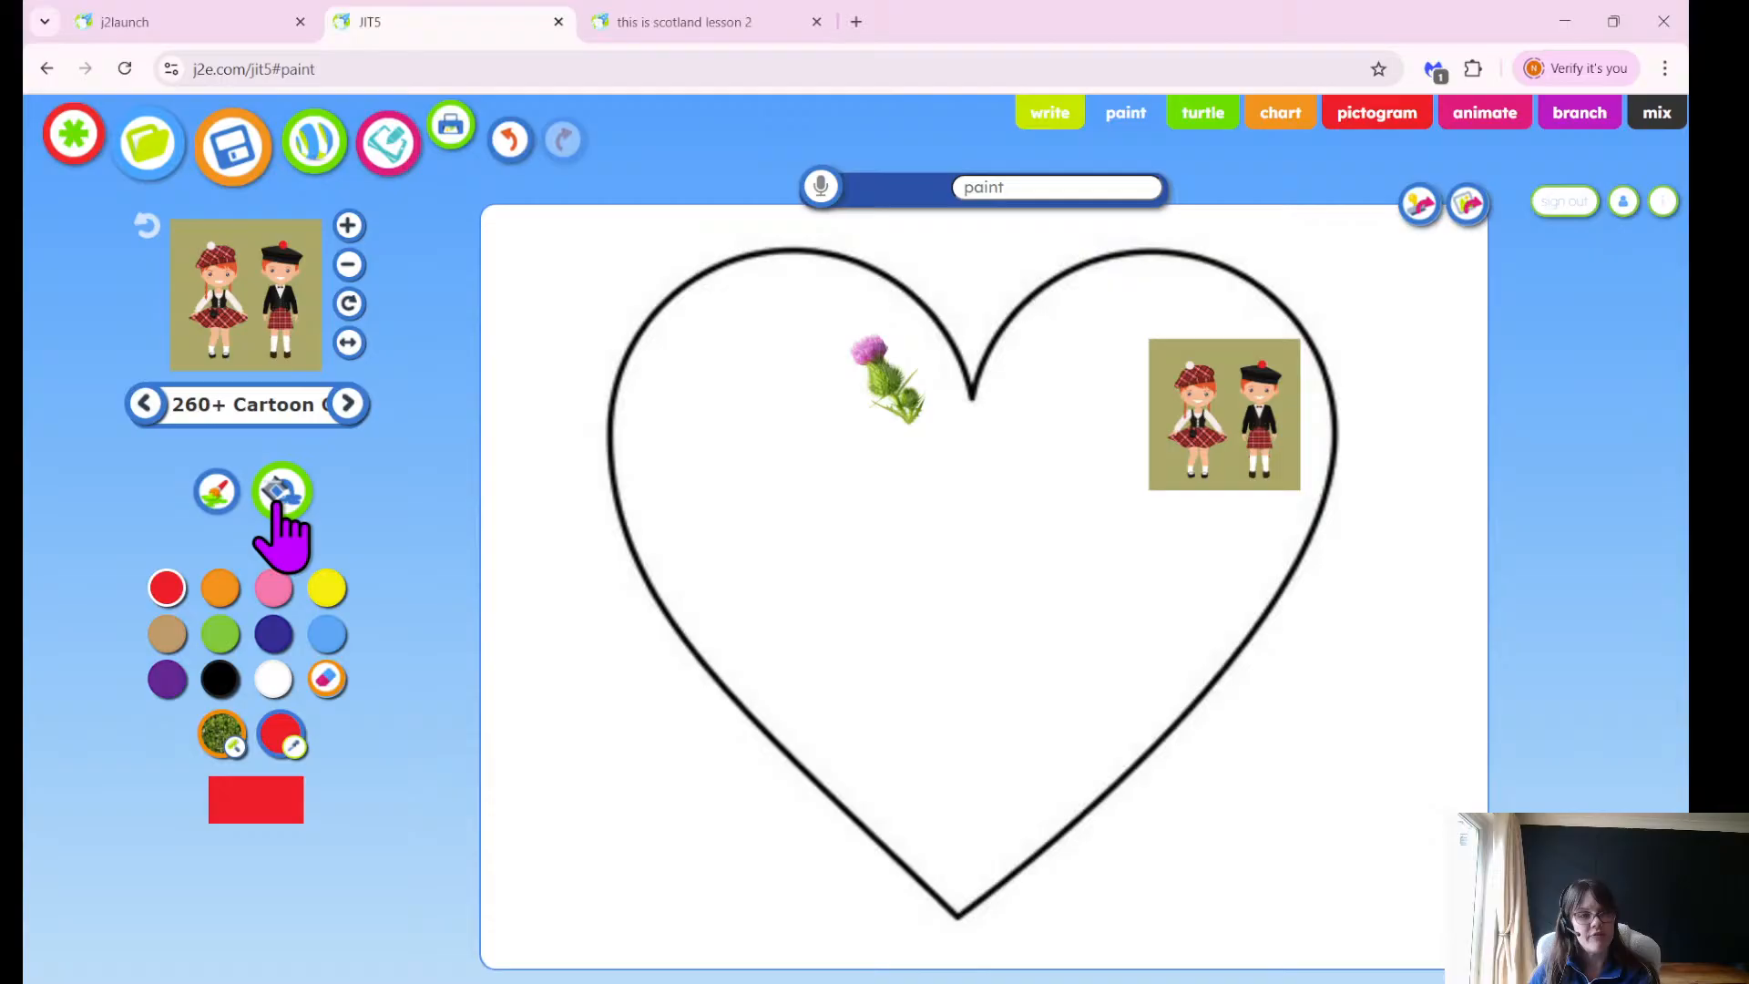
click(273, 680)
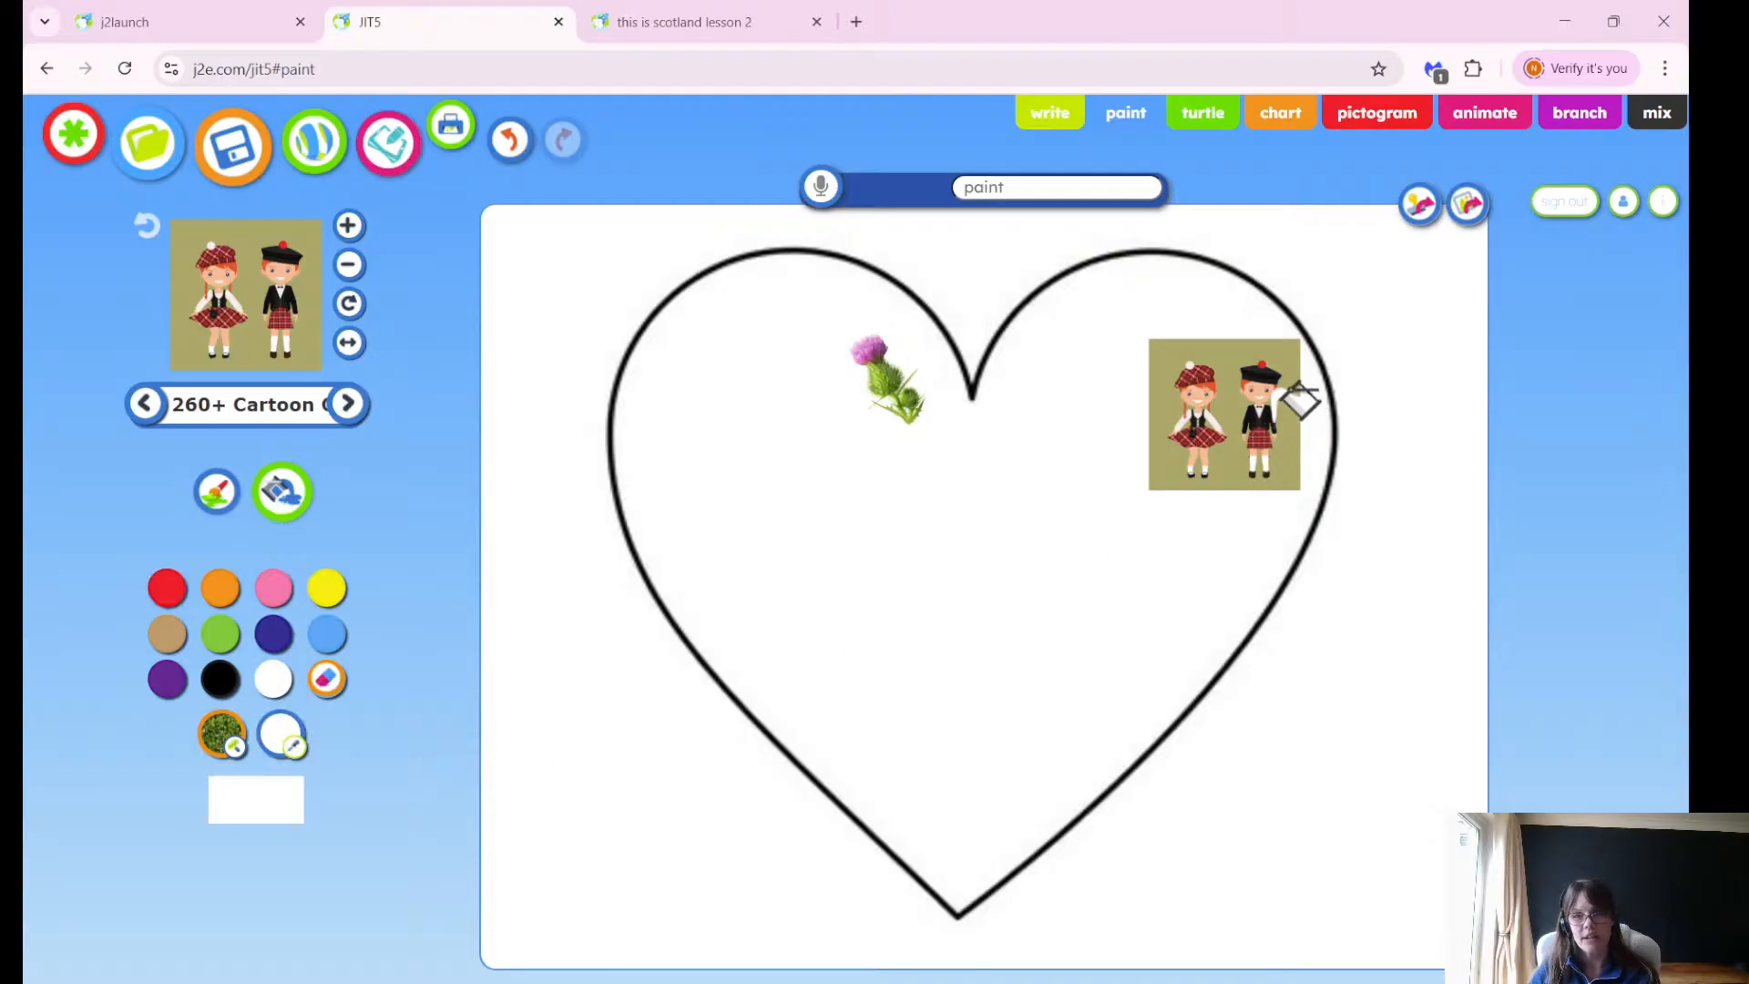
click(1230, 460)
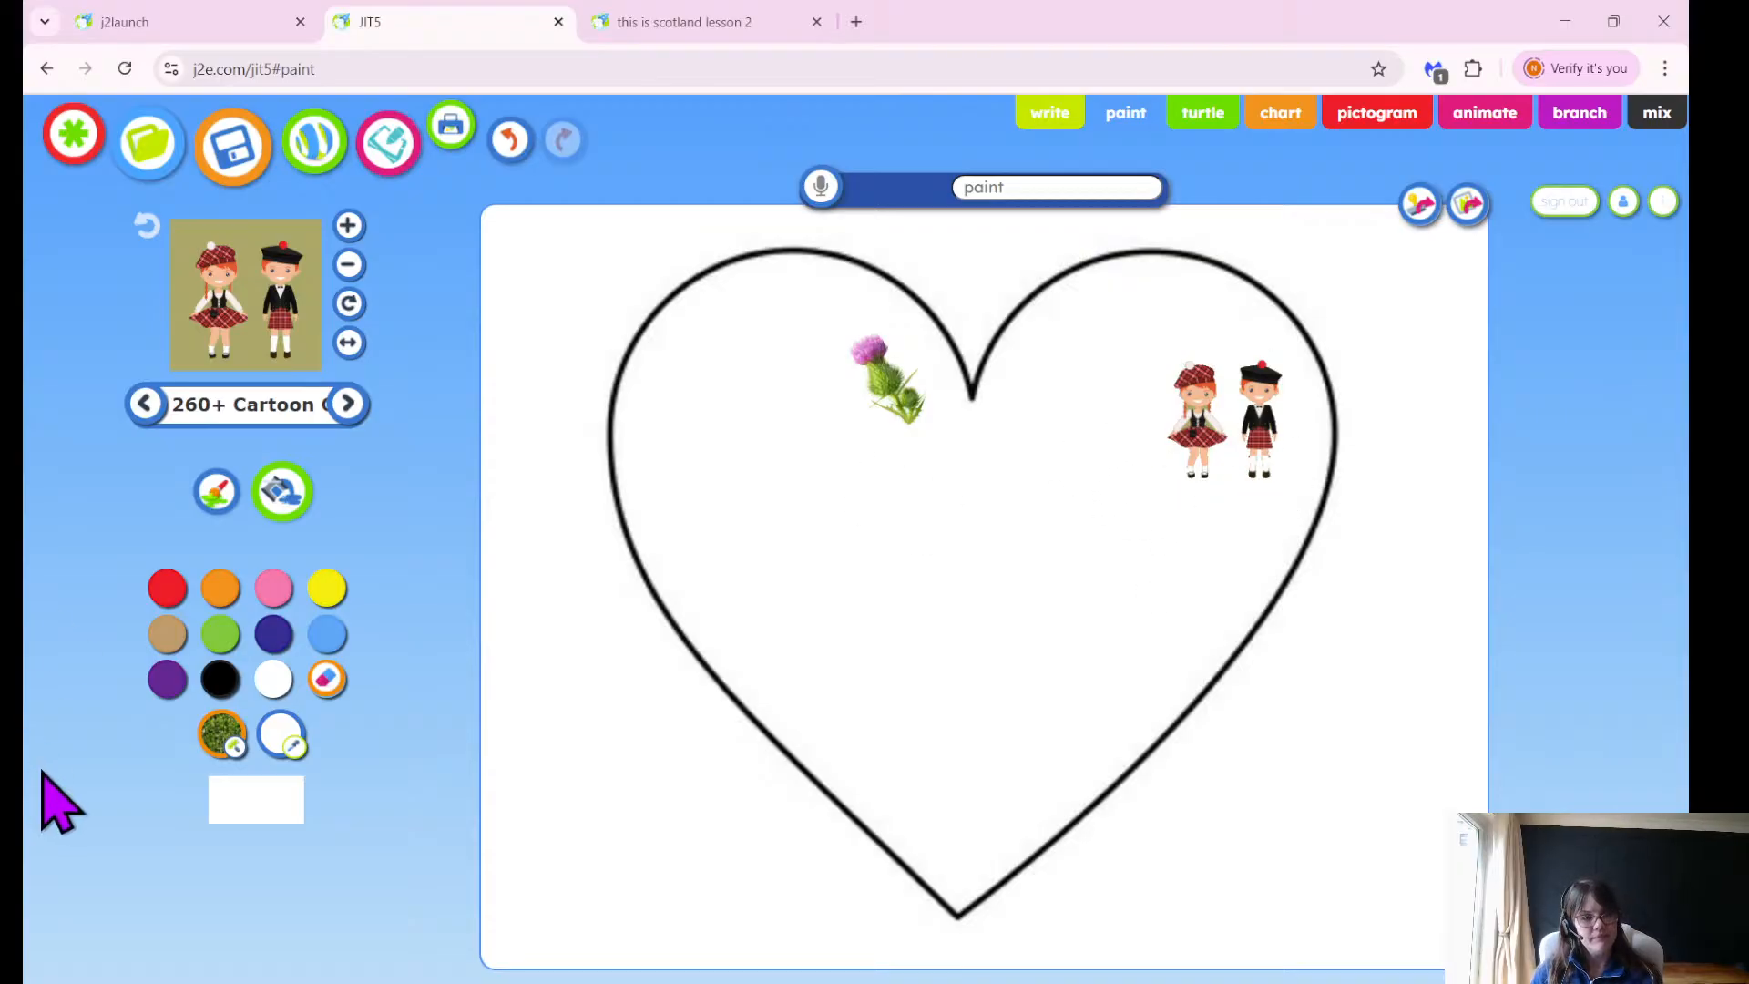
Return to the web image search for stamps and search for "shortbread clipart".
click(278, 414)
click(274, 442)
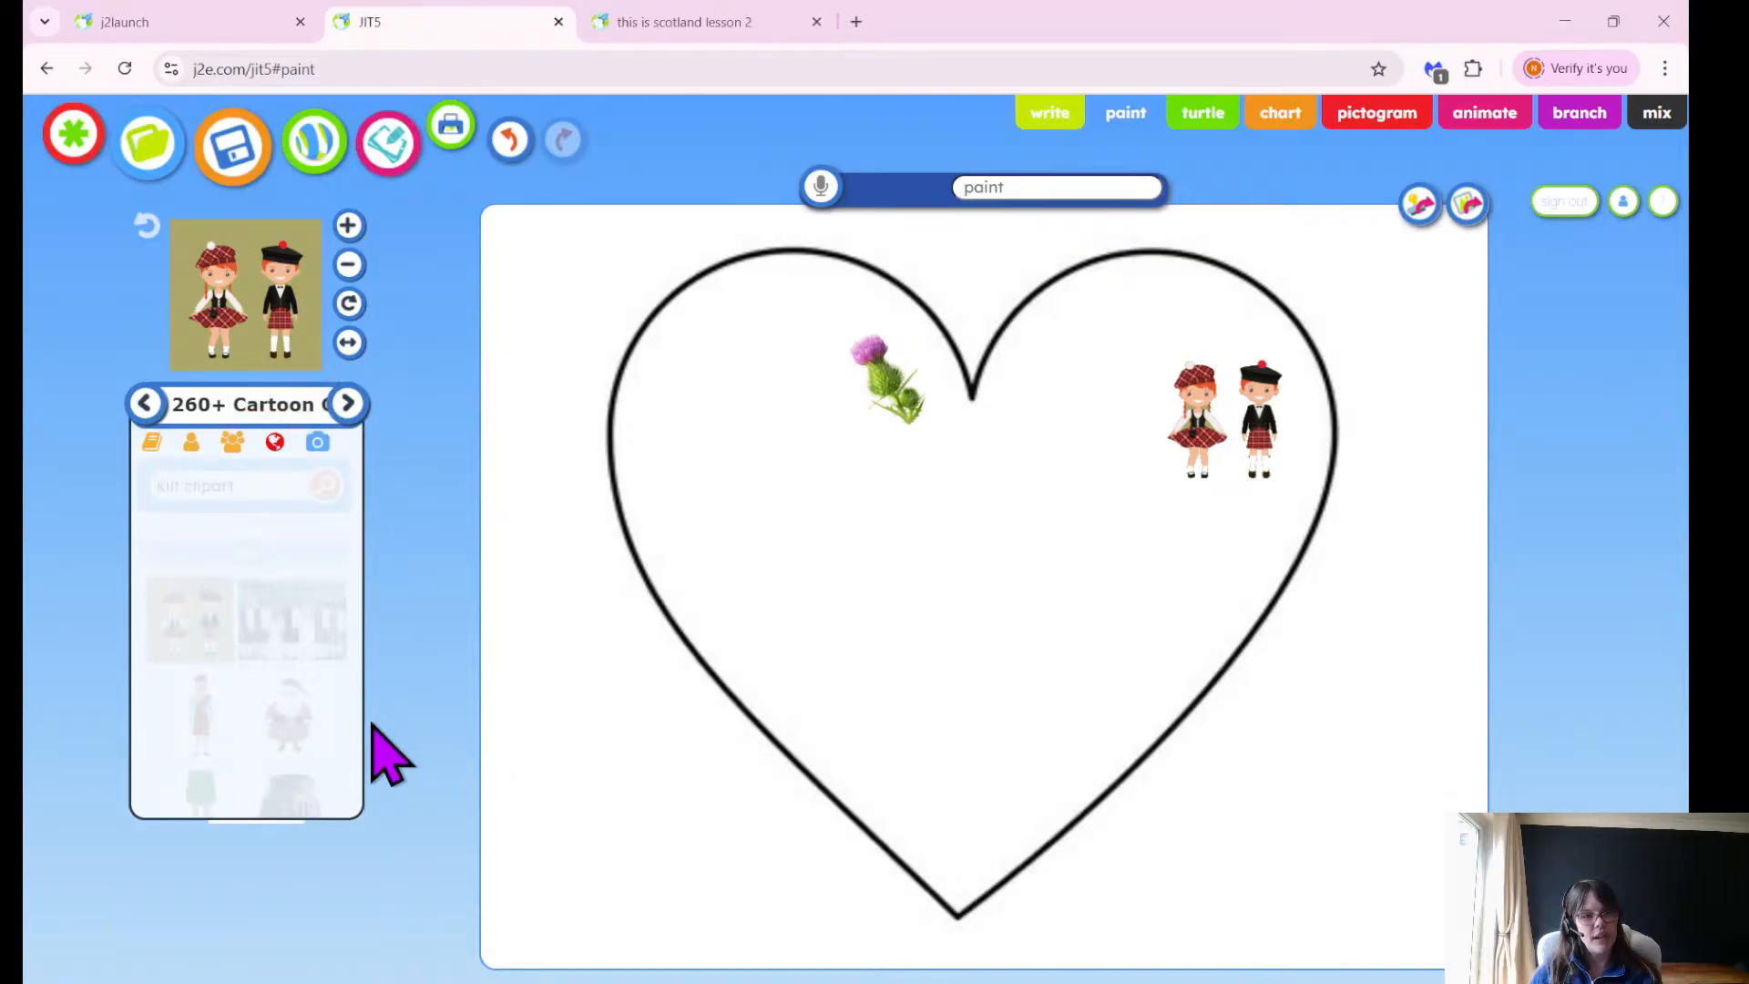
double_click(174, 485)
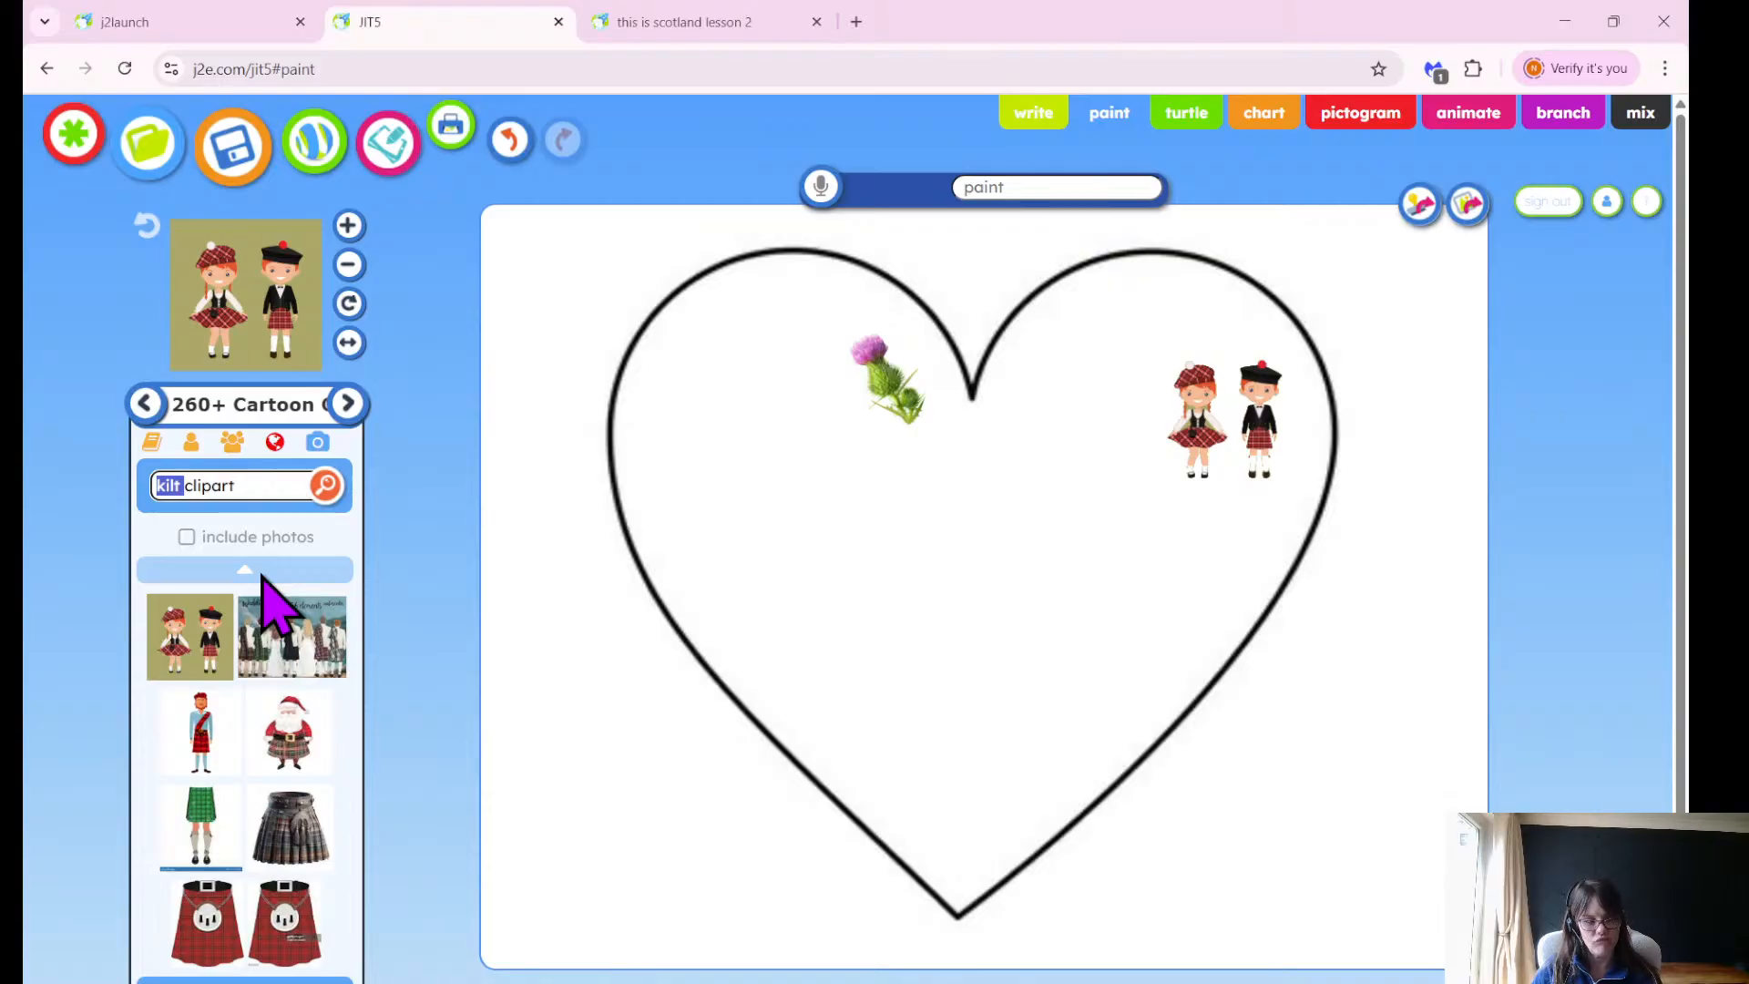
text(sh)
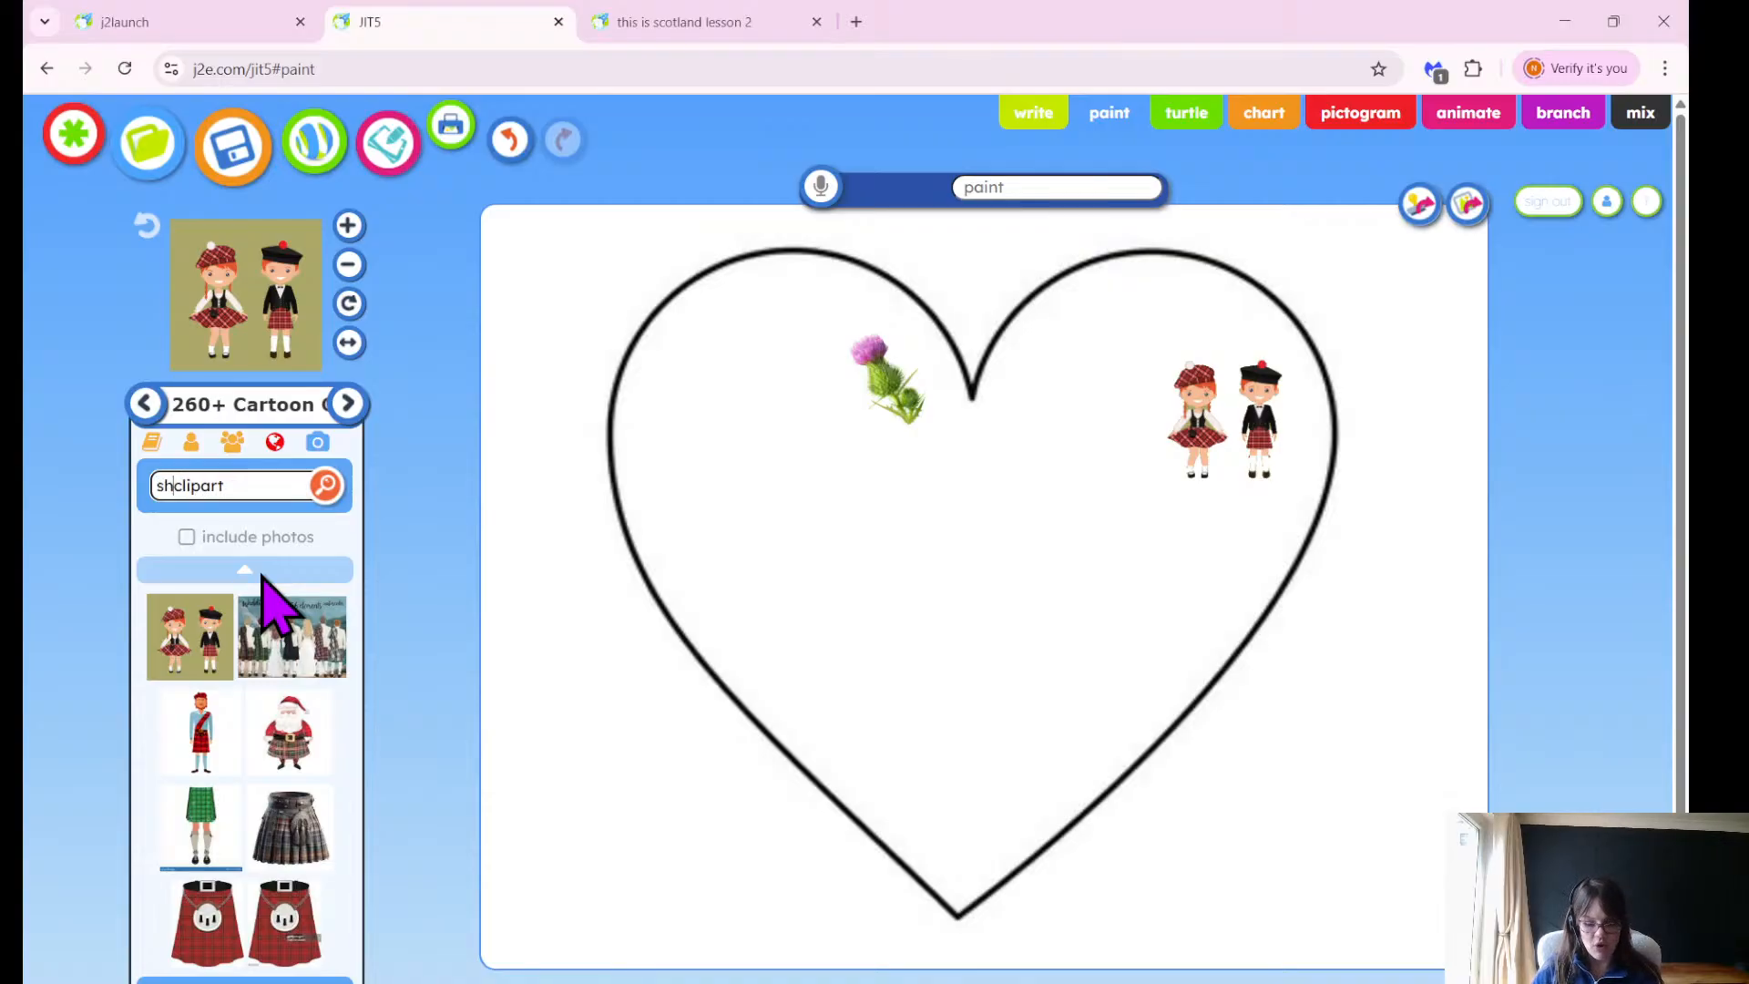
text(ortbread)
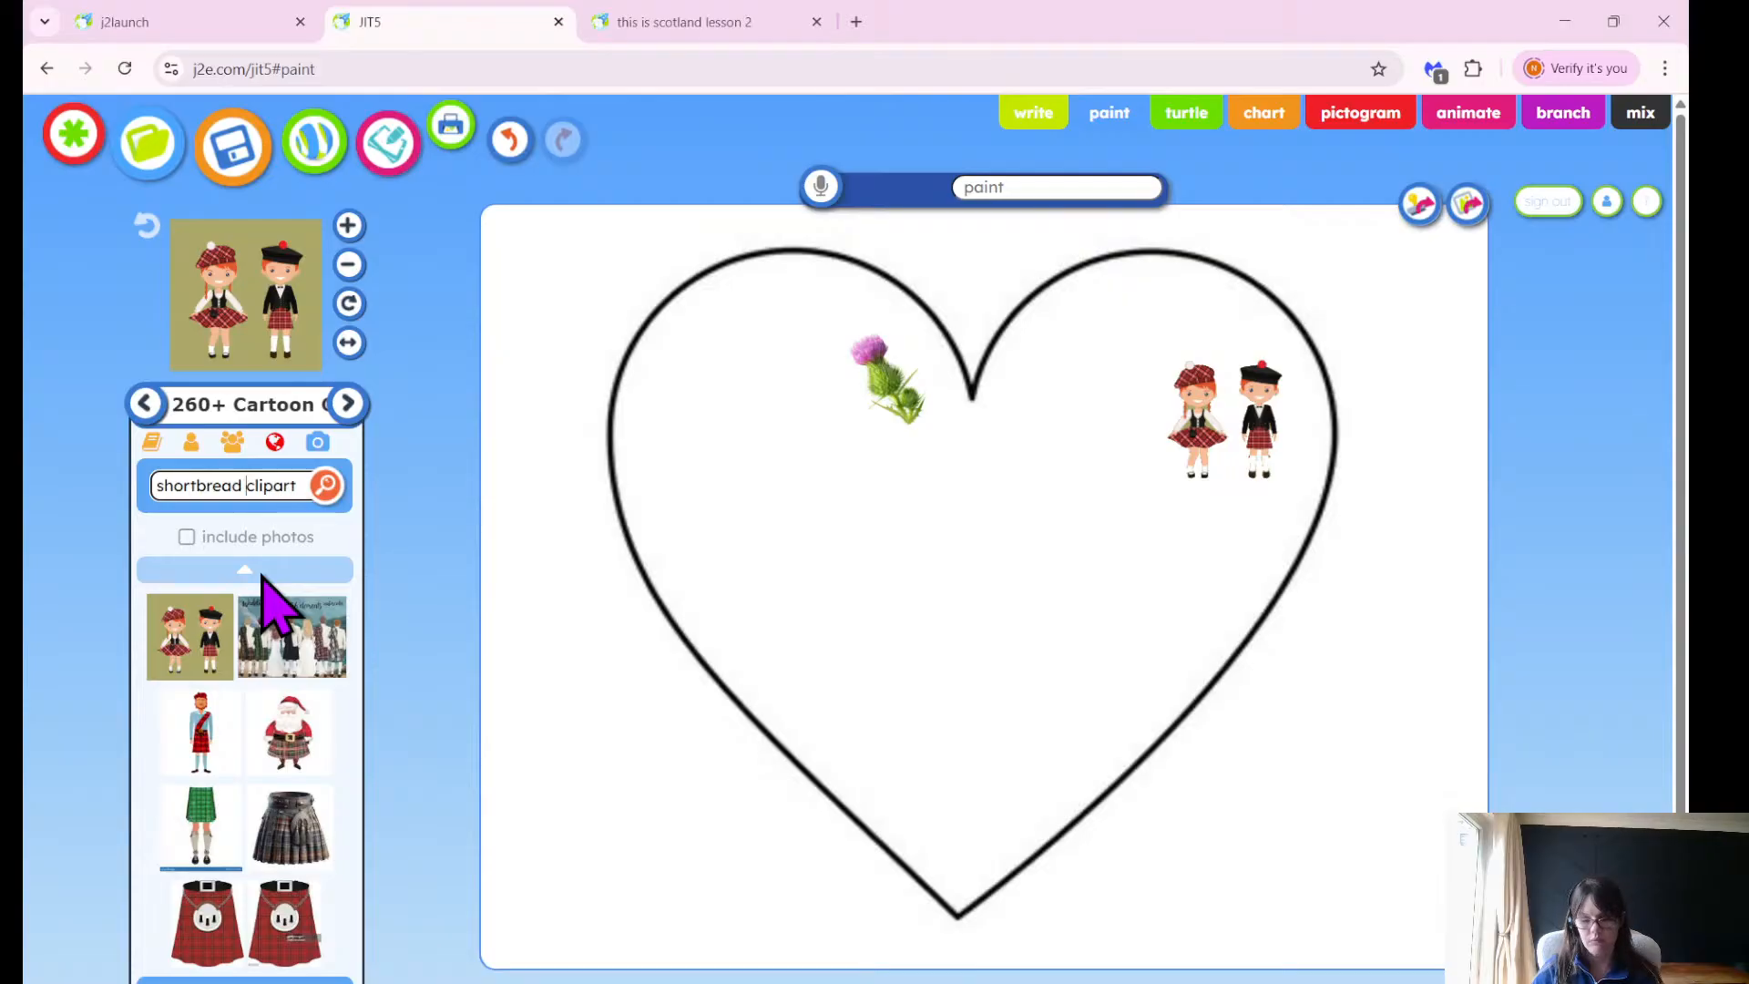
key(Return)
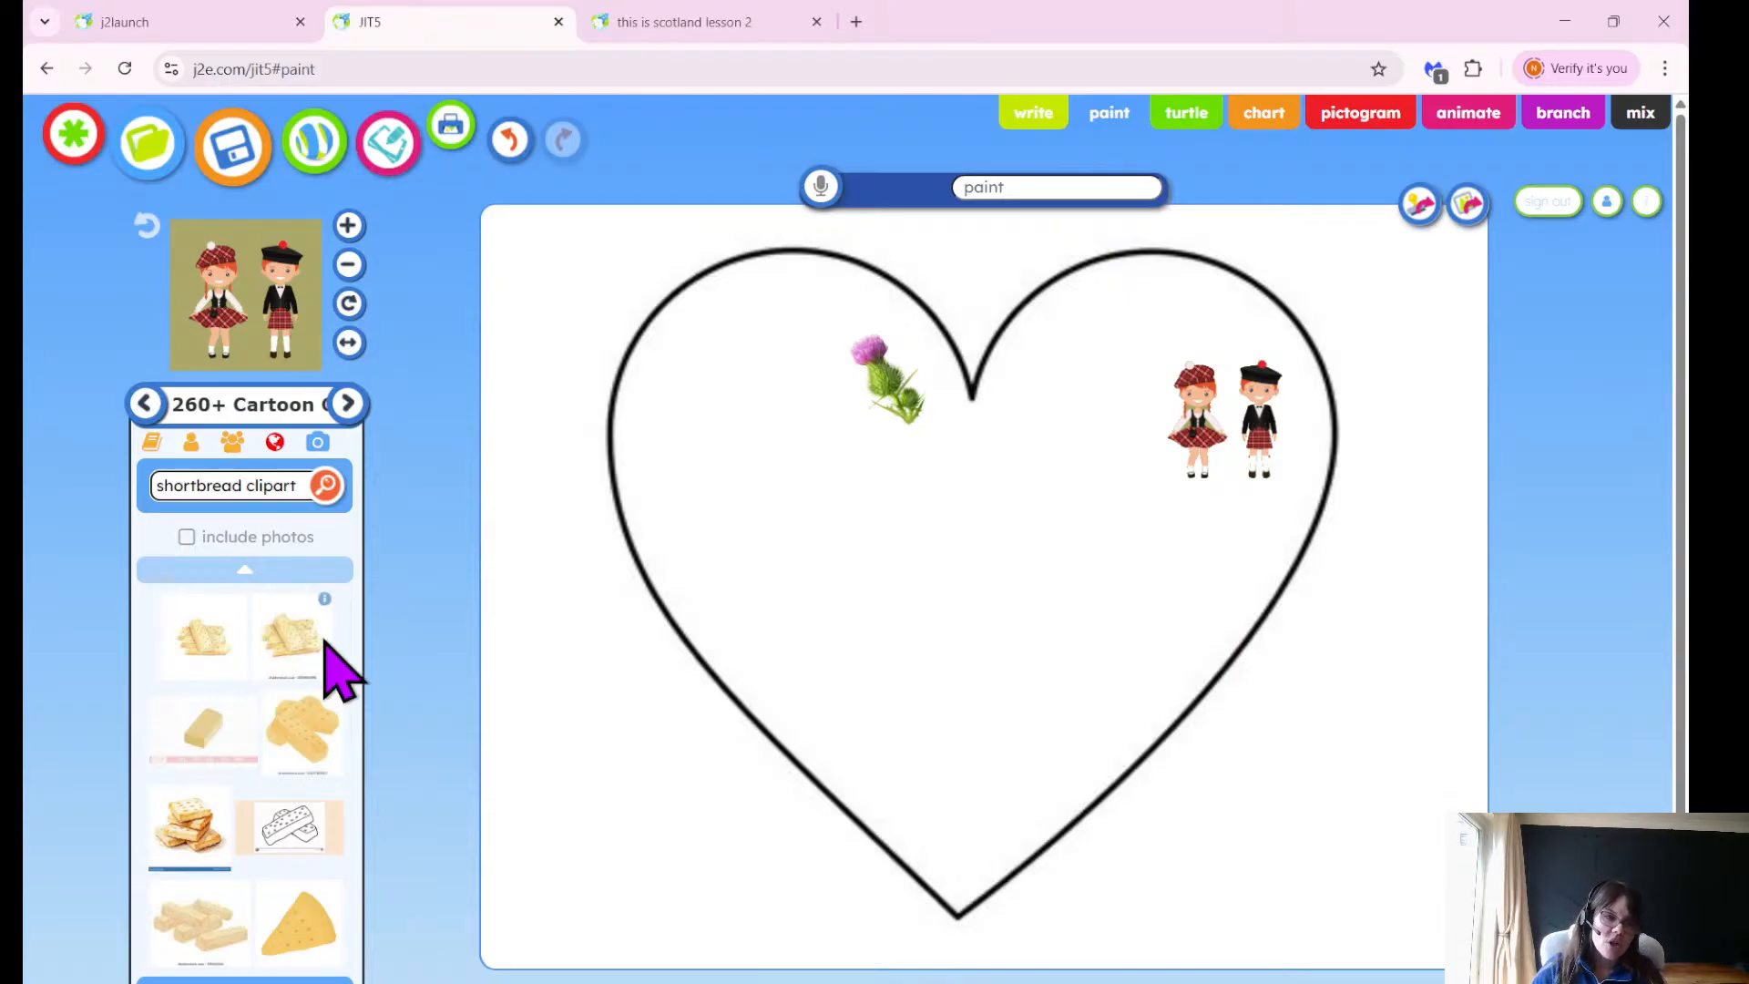
Browse through the pages of shortbread results and choose the plain triangular piece as the stamp.
scroll(300, 769, down, 1)
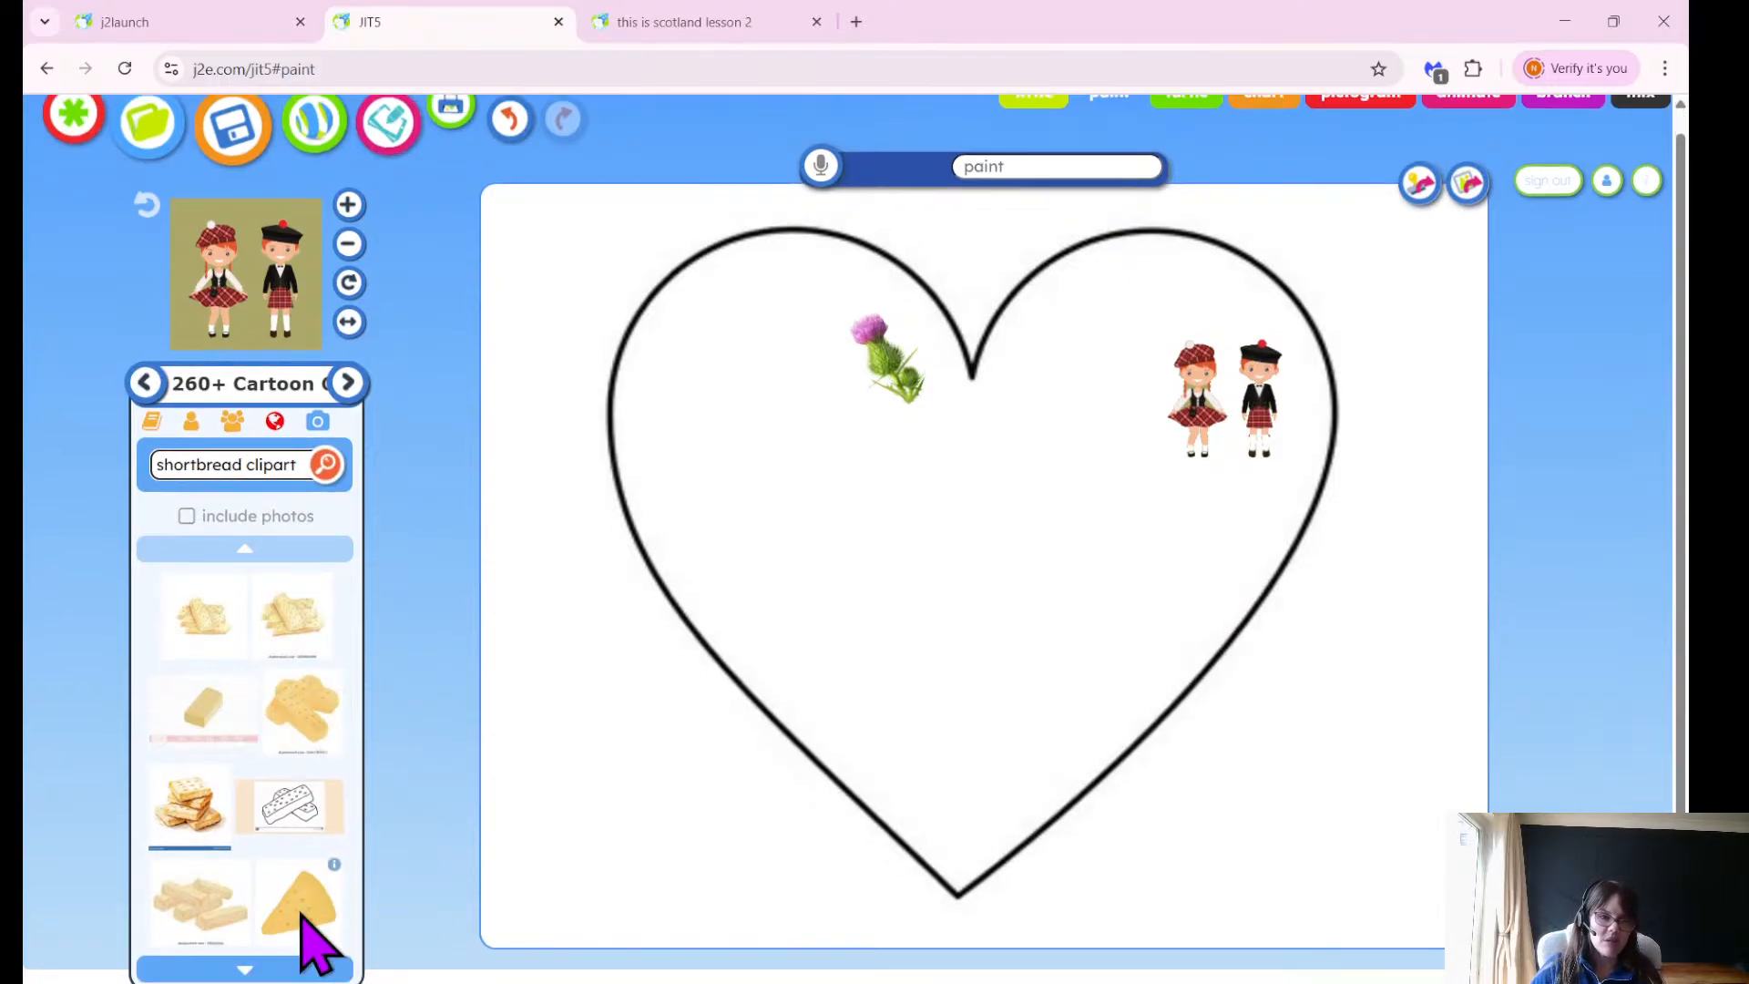
click(239, 971)
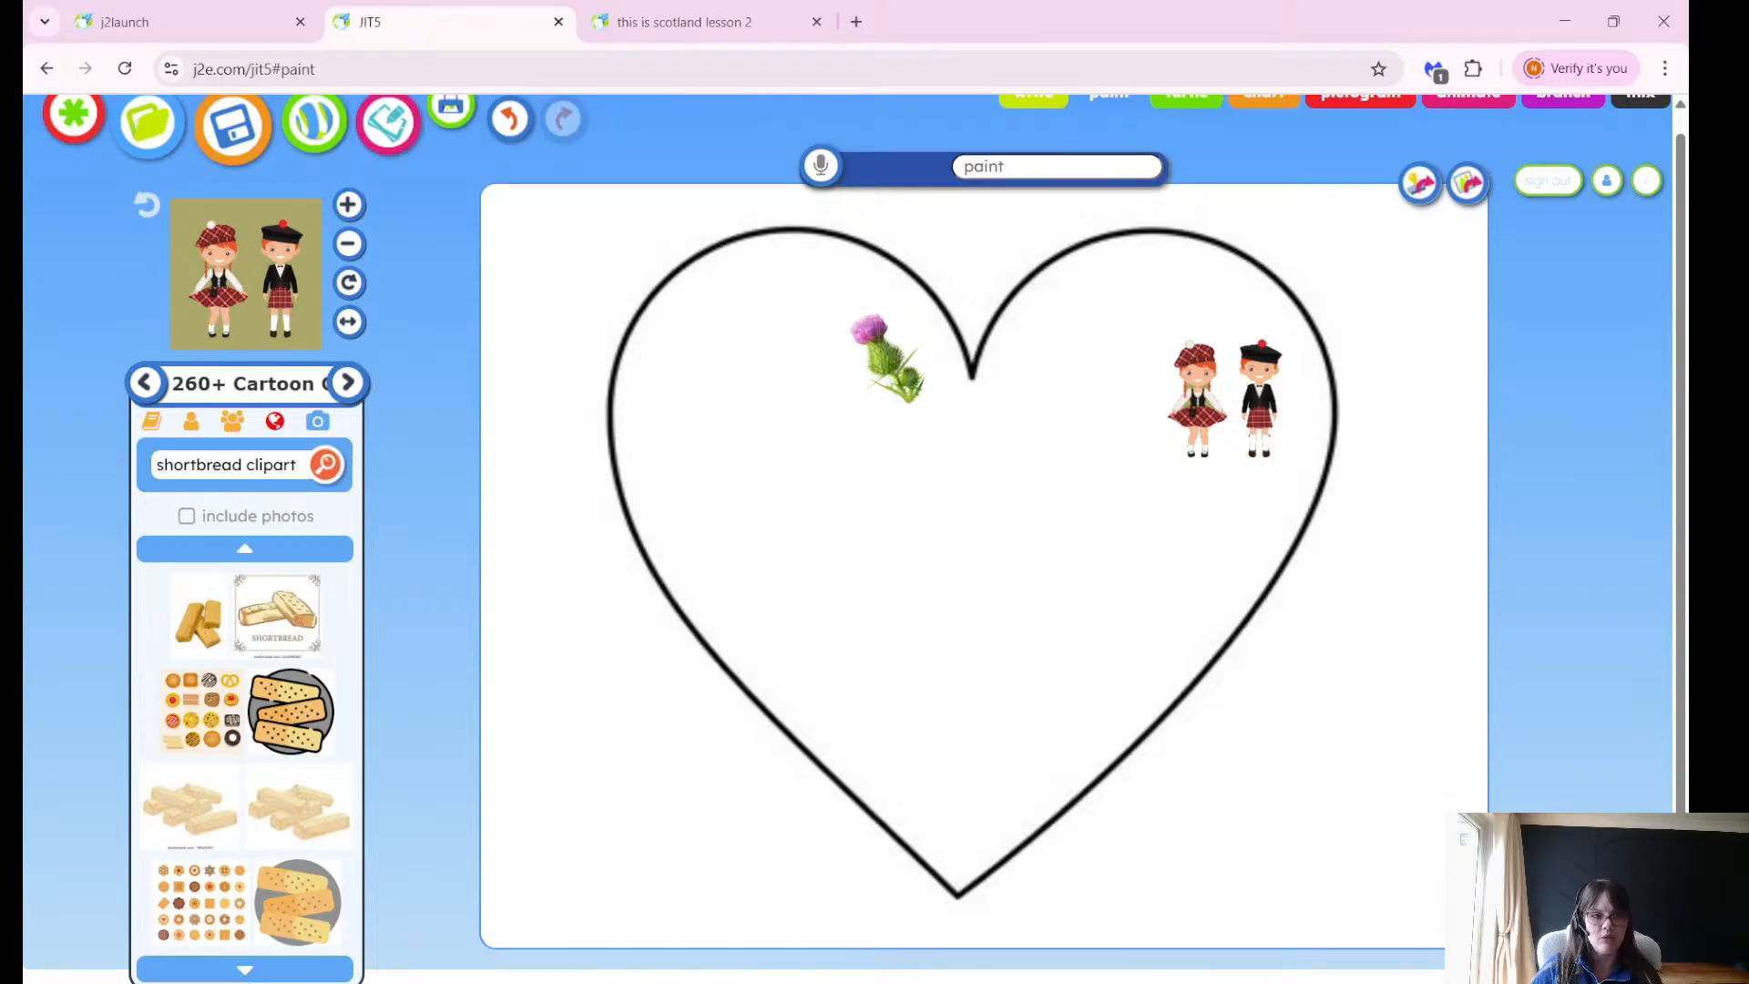
click(245, 969)
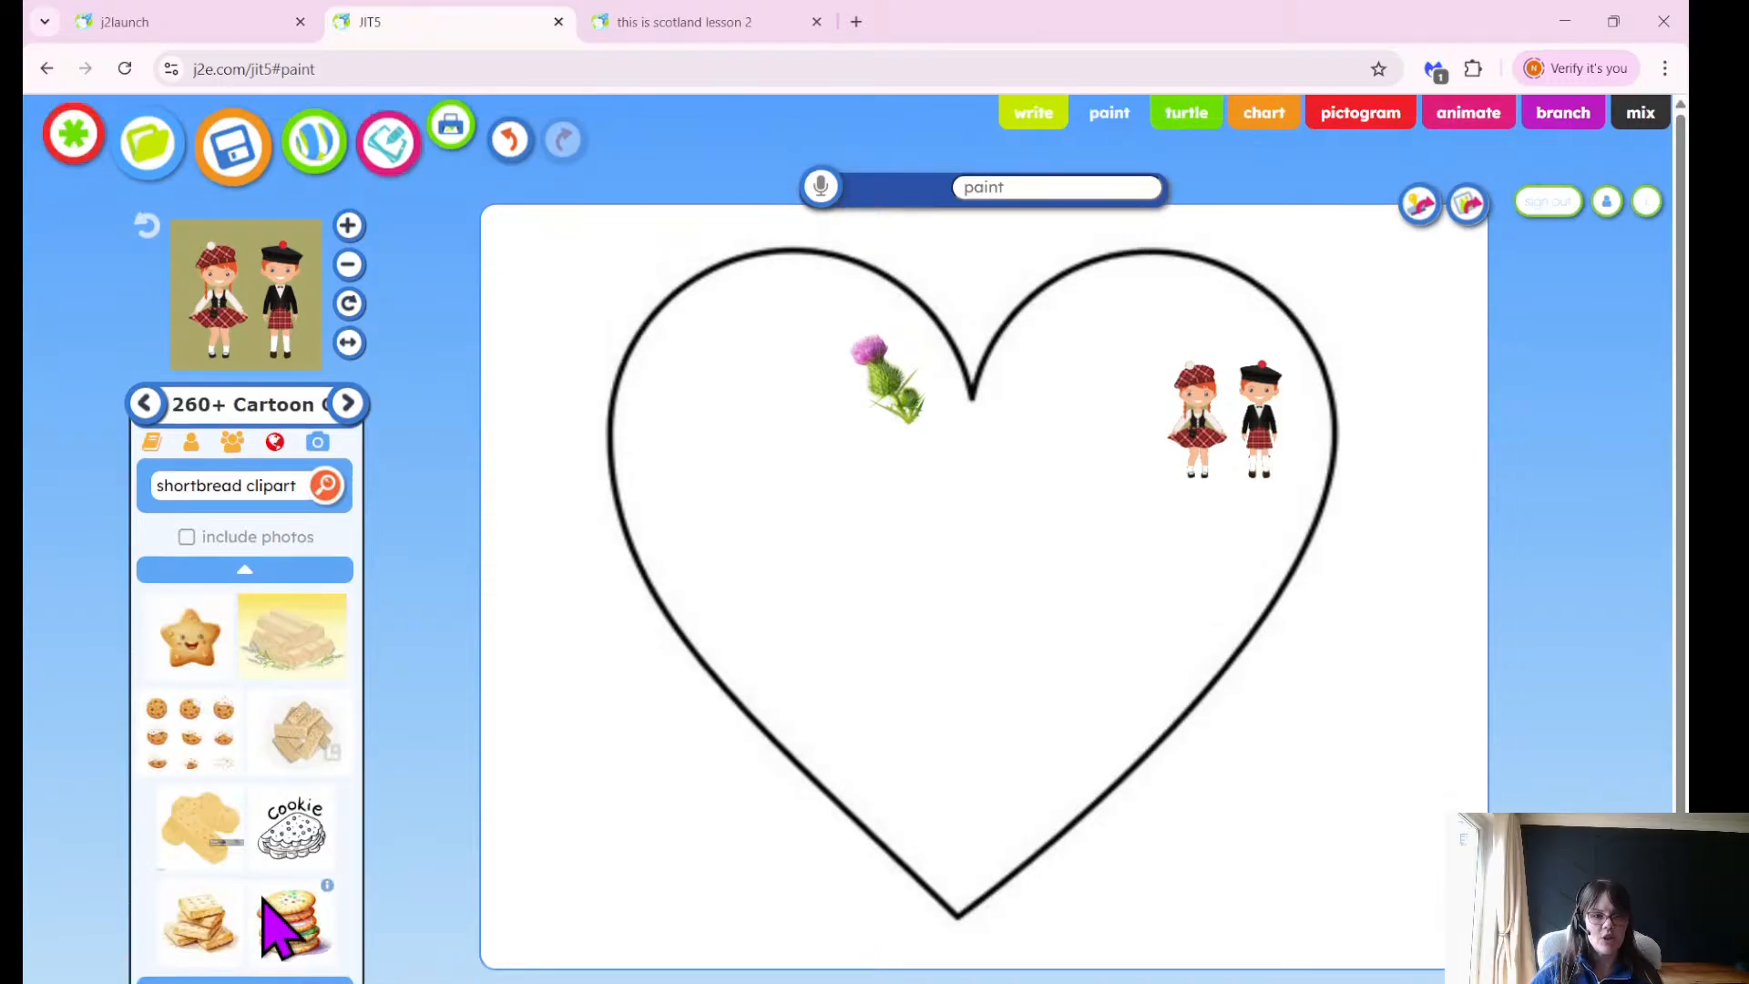
scroll(305, 888, down, 1)
click(229, 549)
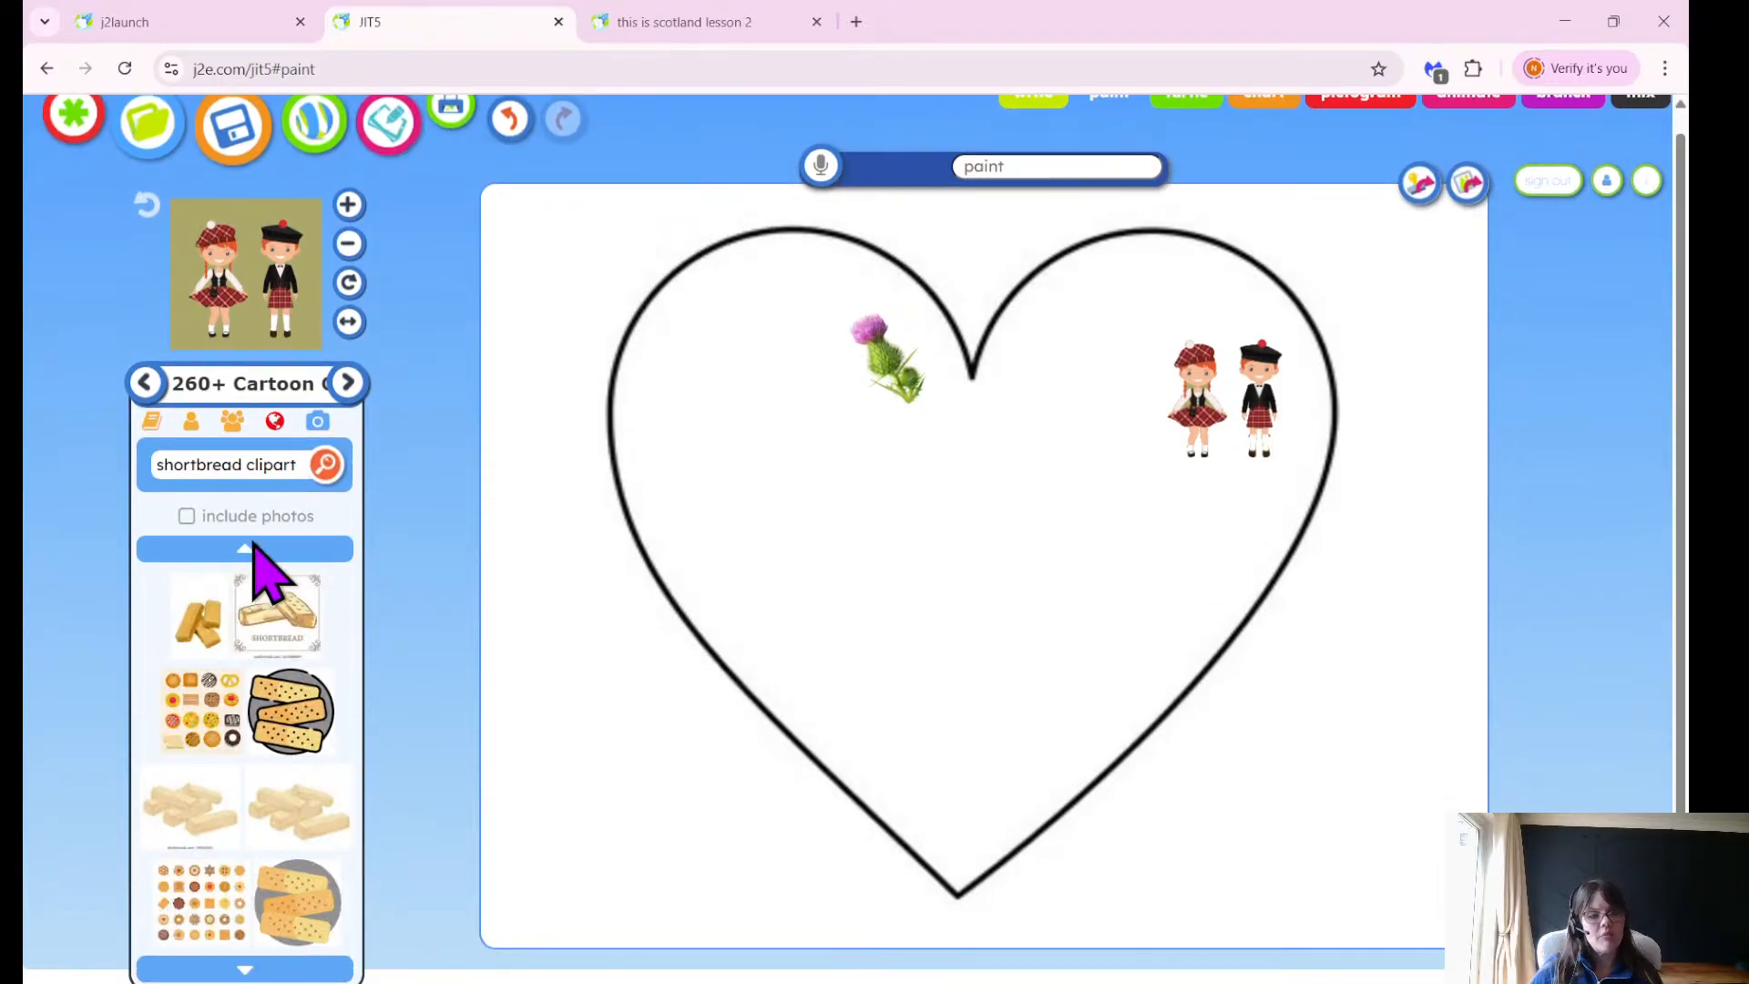
click(228, 548)
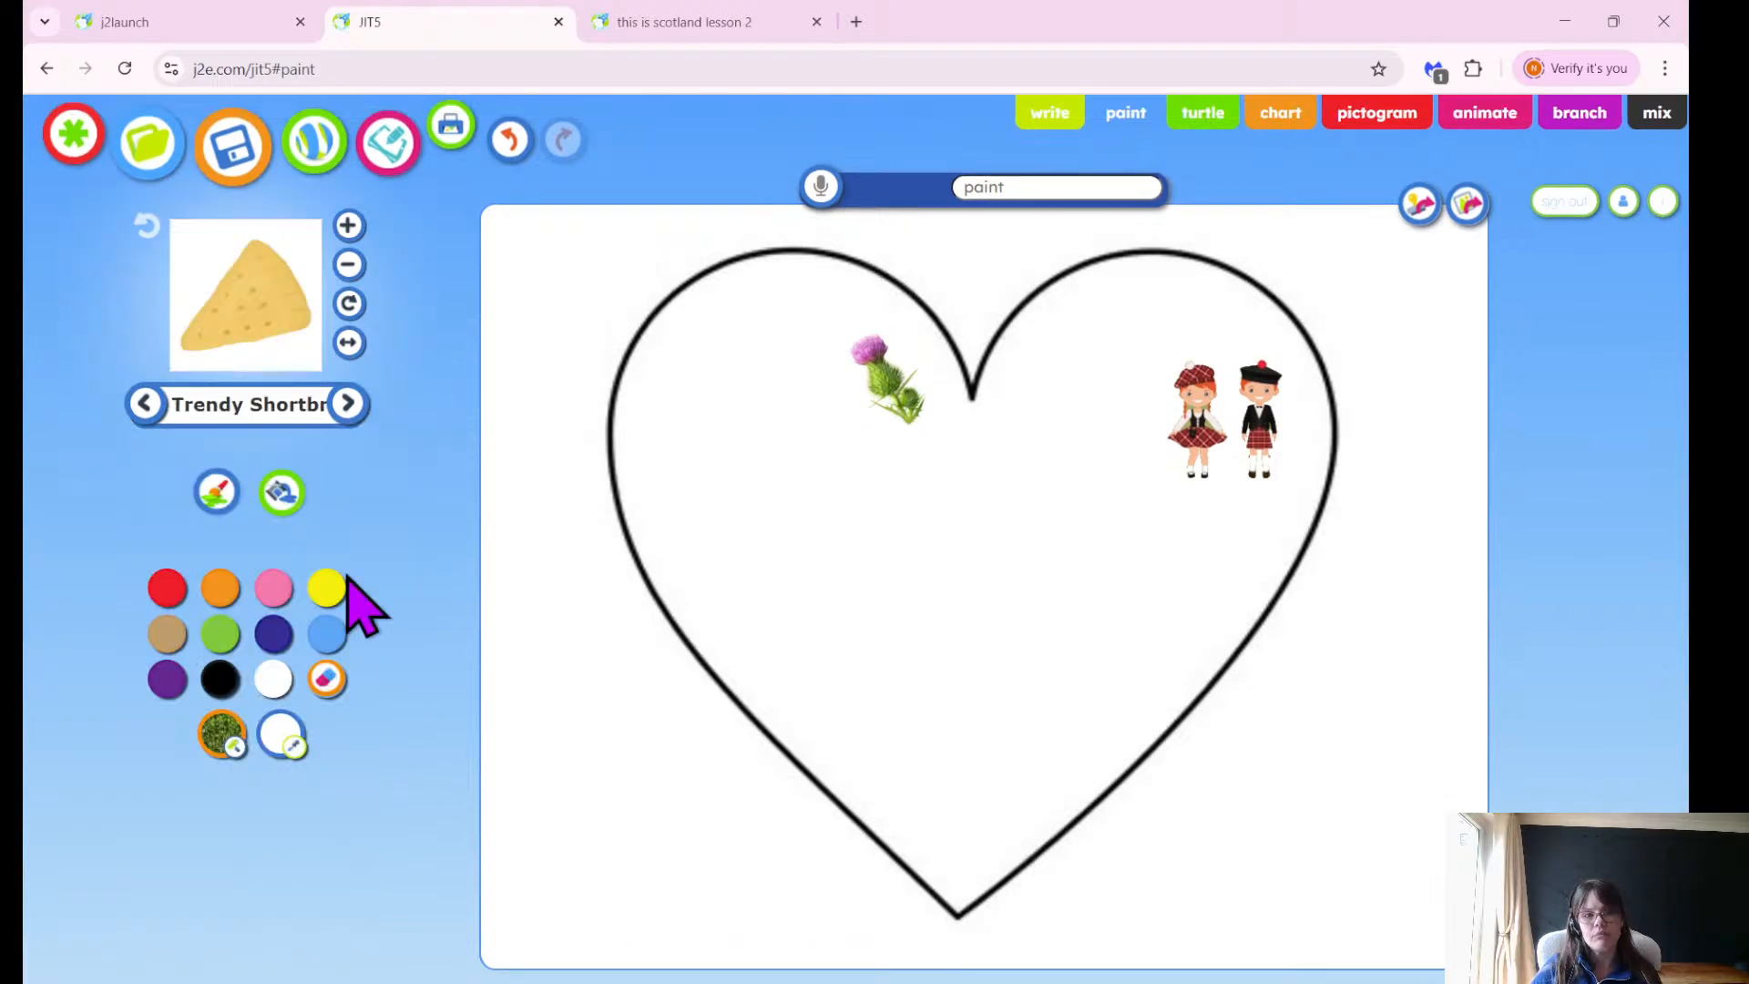
Rotate the triangular shortbread stamp clockwise and stamp it inside the heart, below the cartoon children.
click(349, 304)
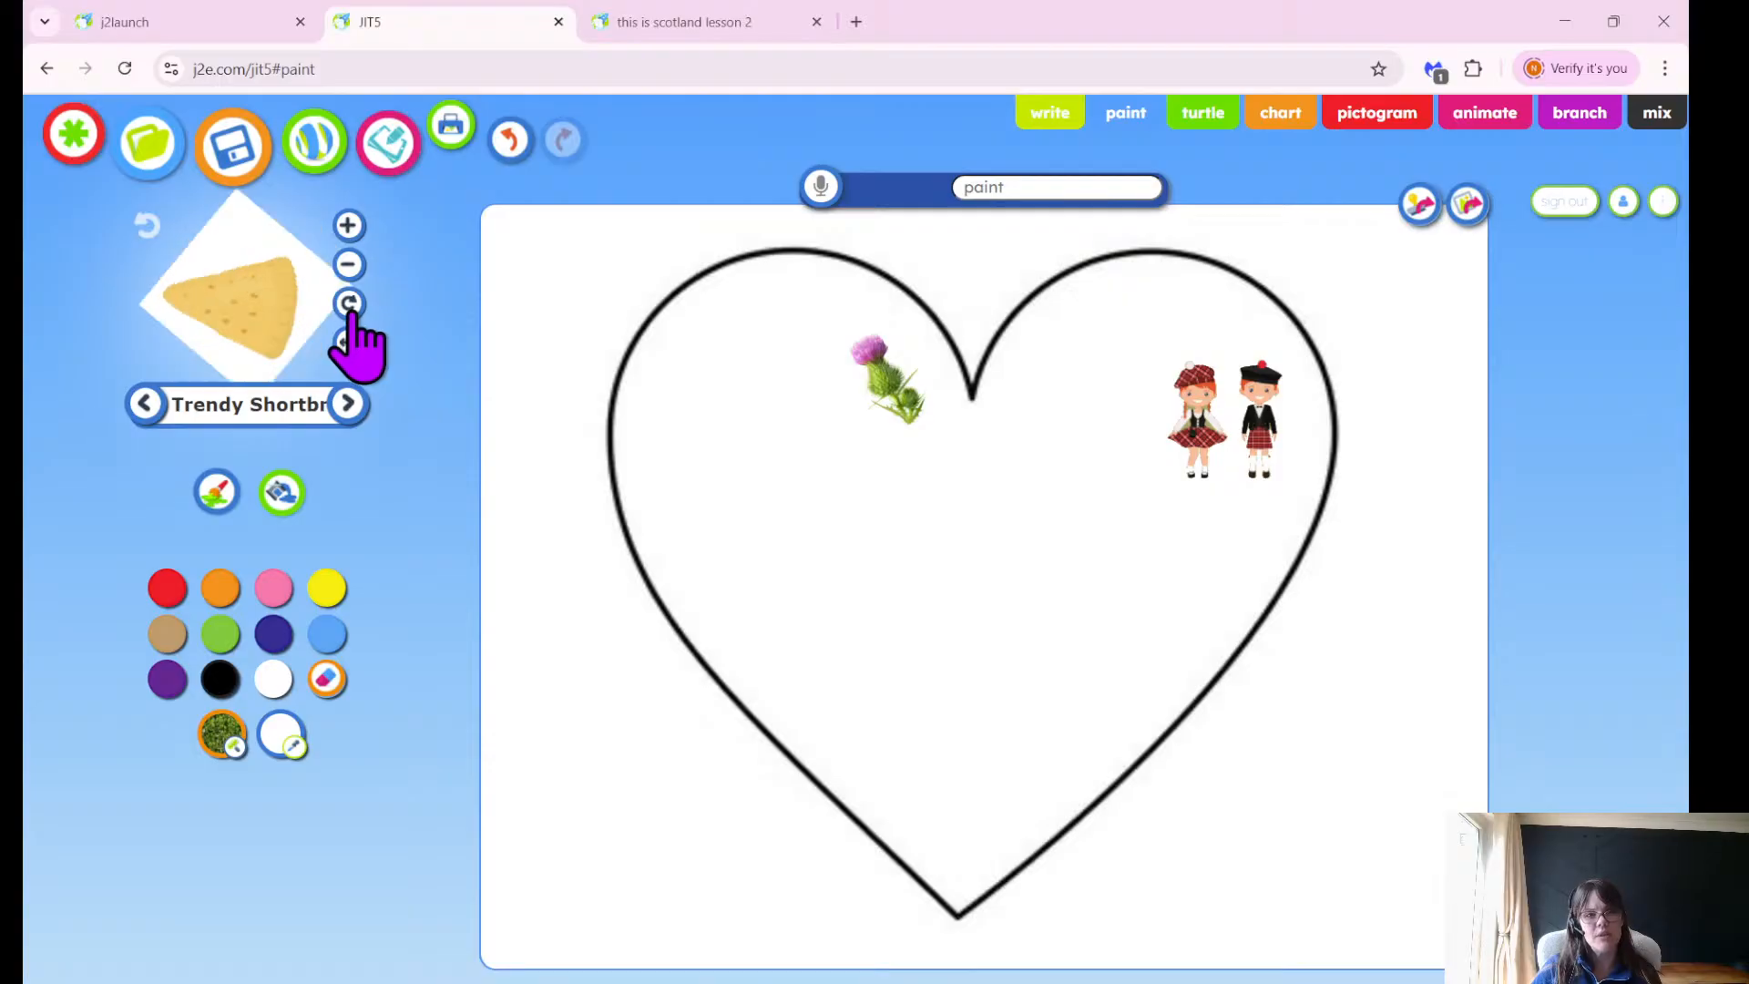
click(349, 304)
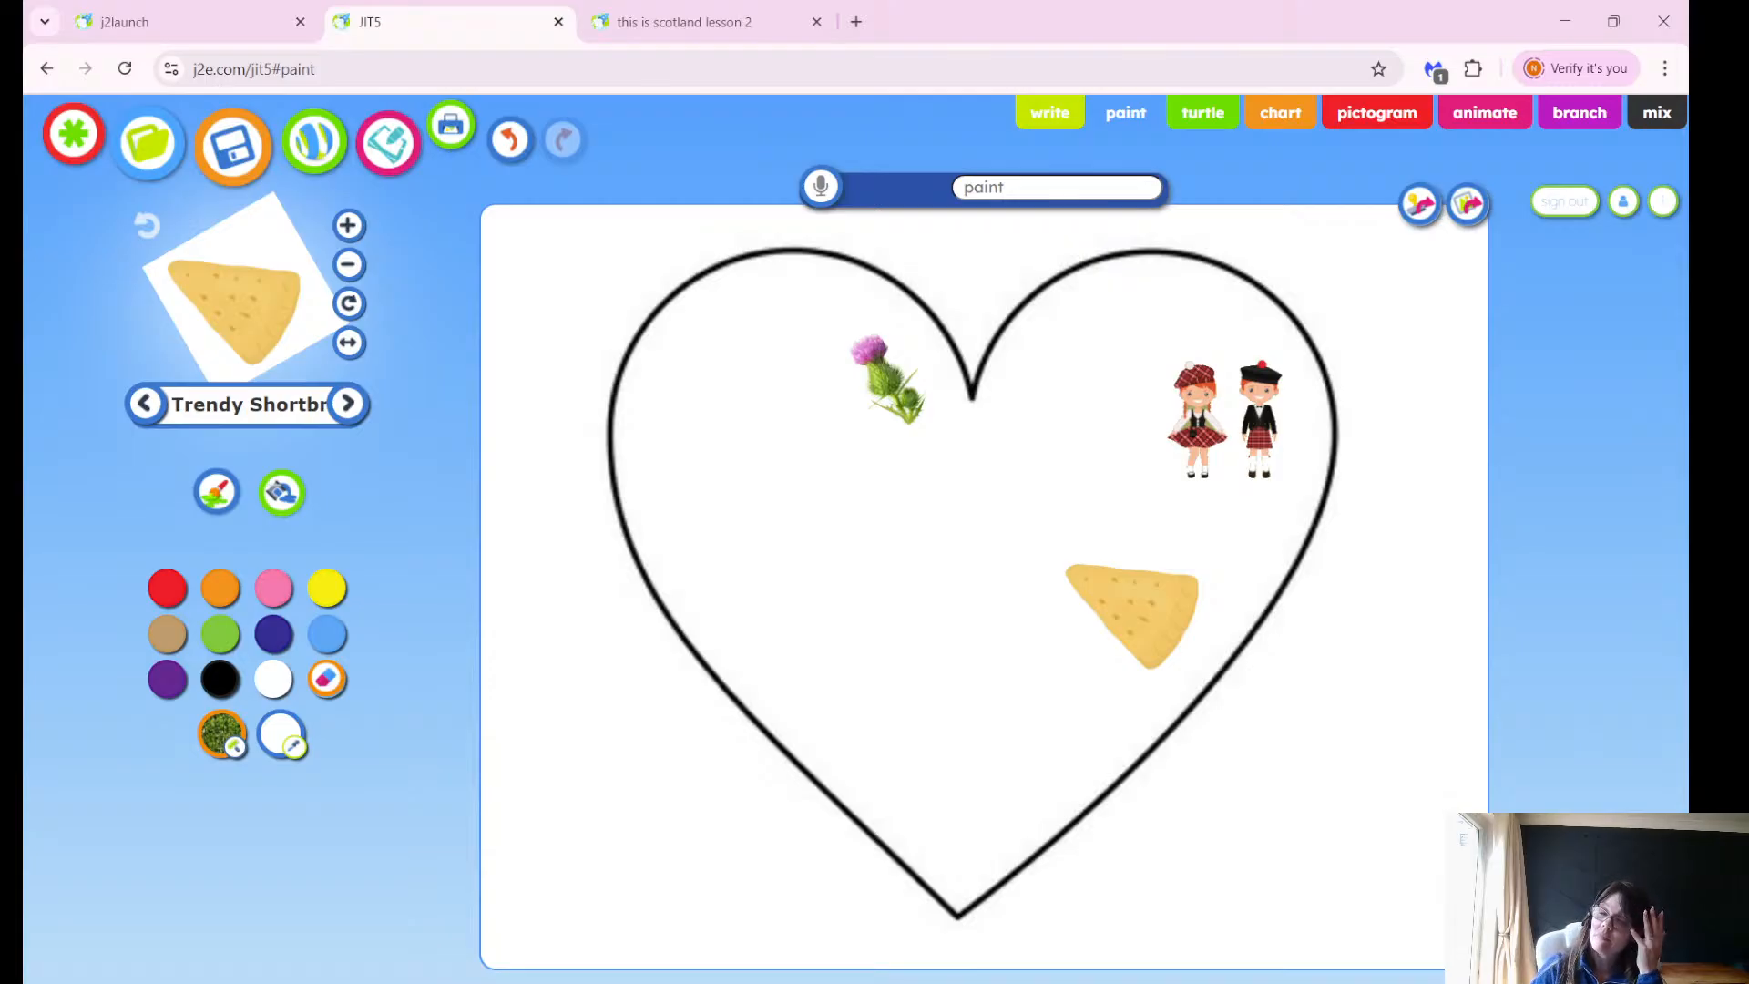
Search the web images for "bagpipes" and choose the photo of the piper in green uniform as the stamp.
click(244, 405)
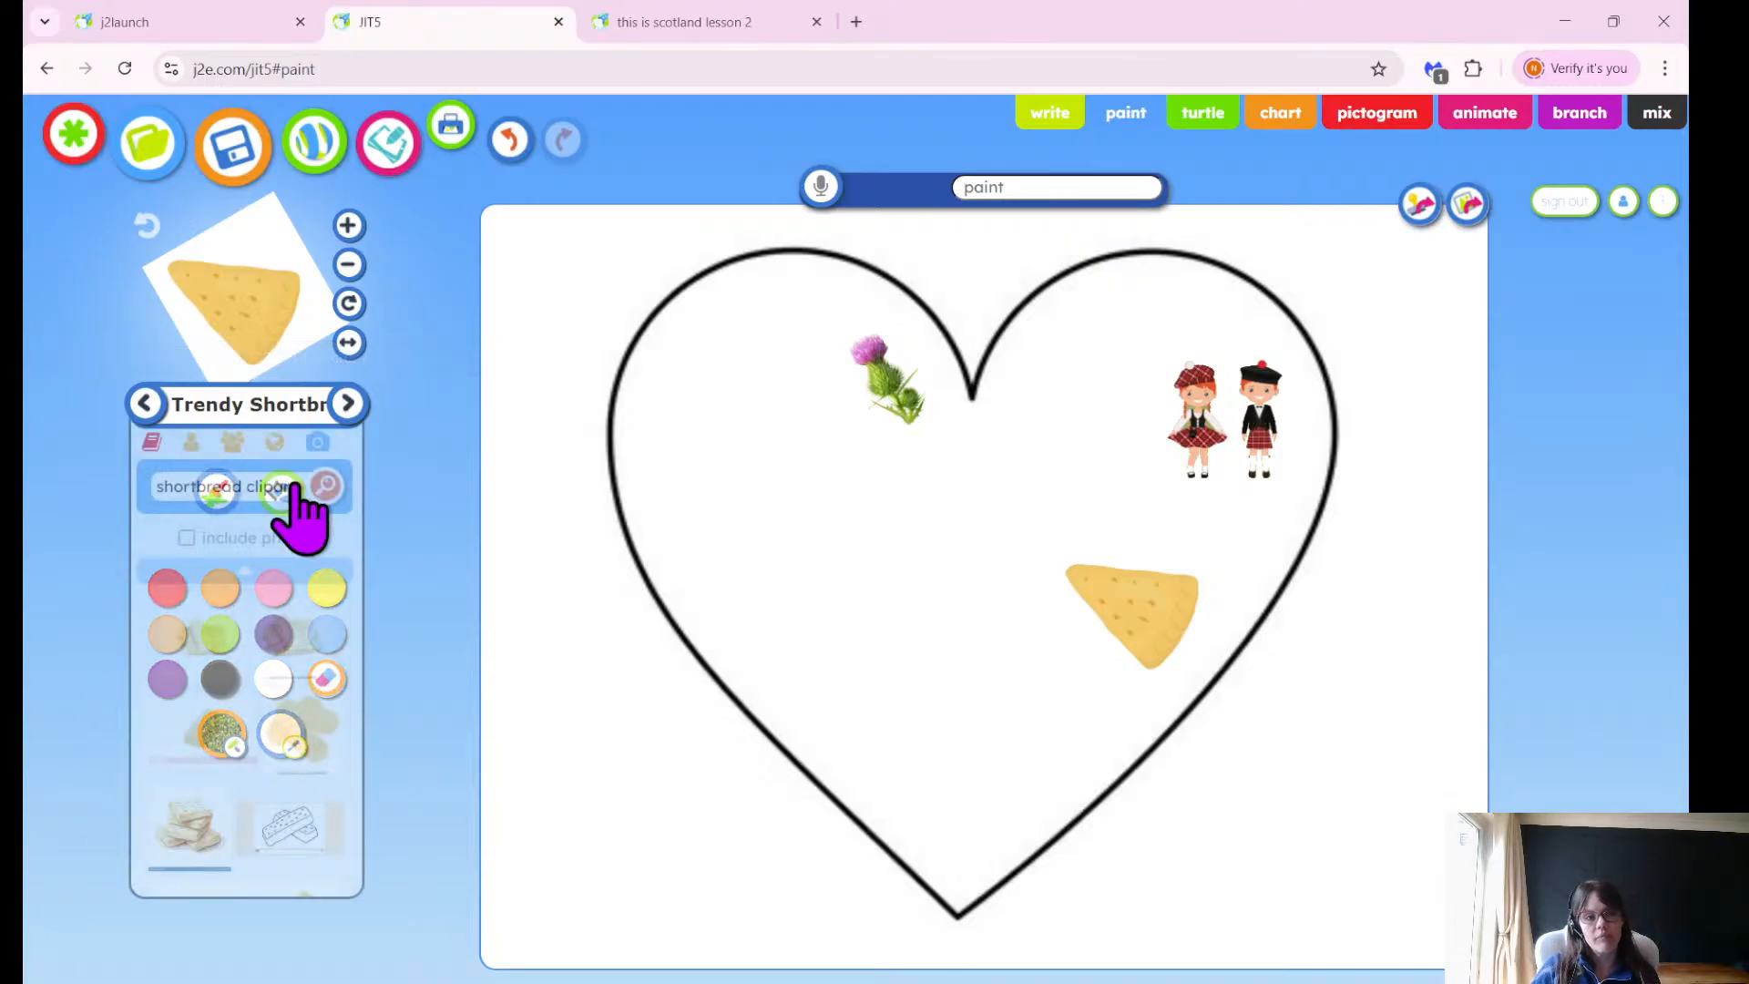
click(274, 443)
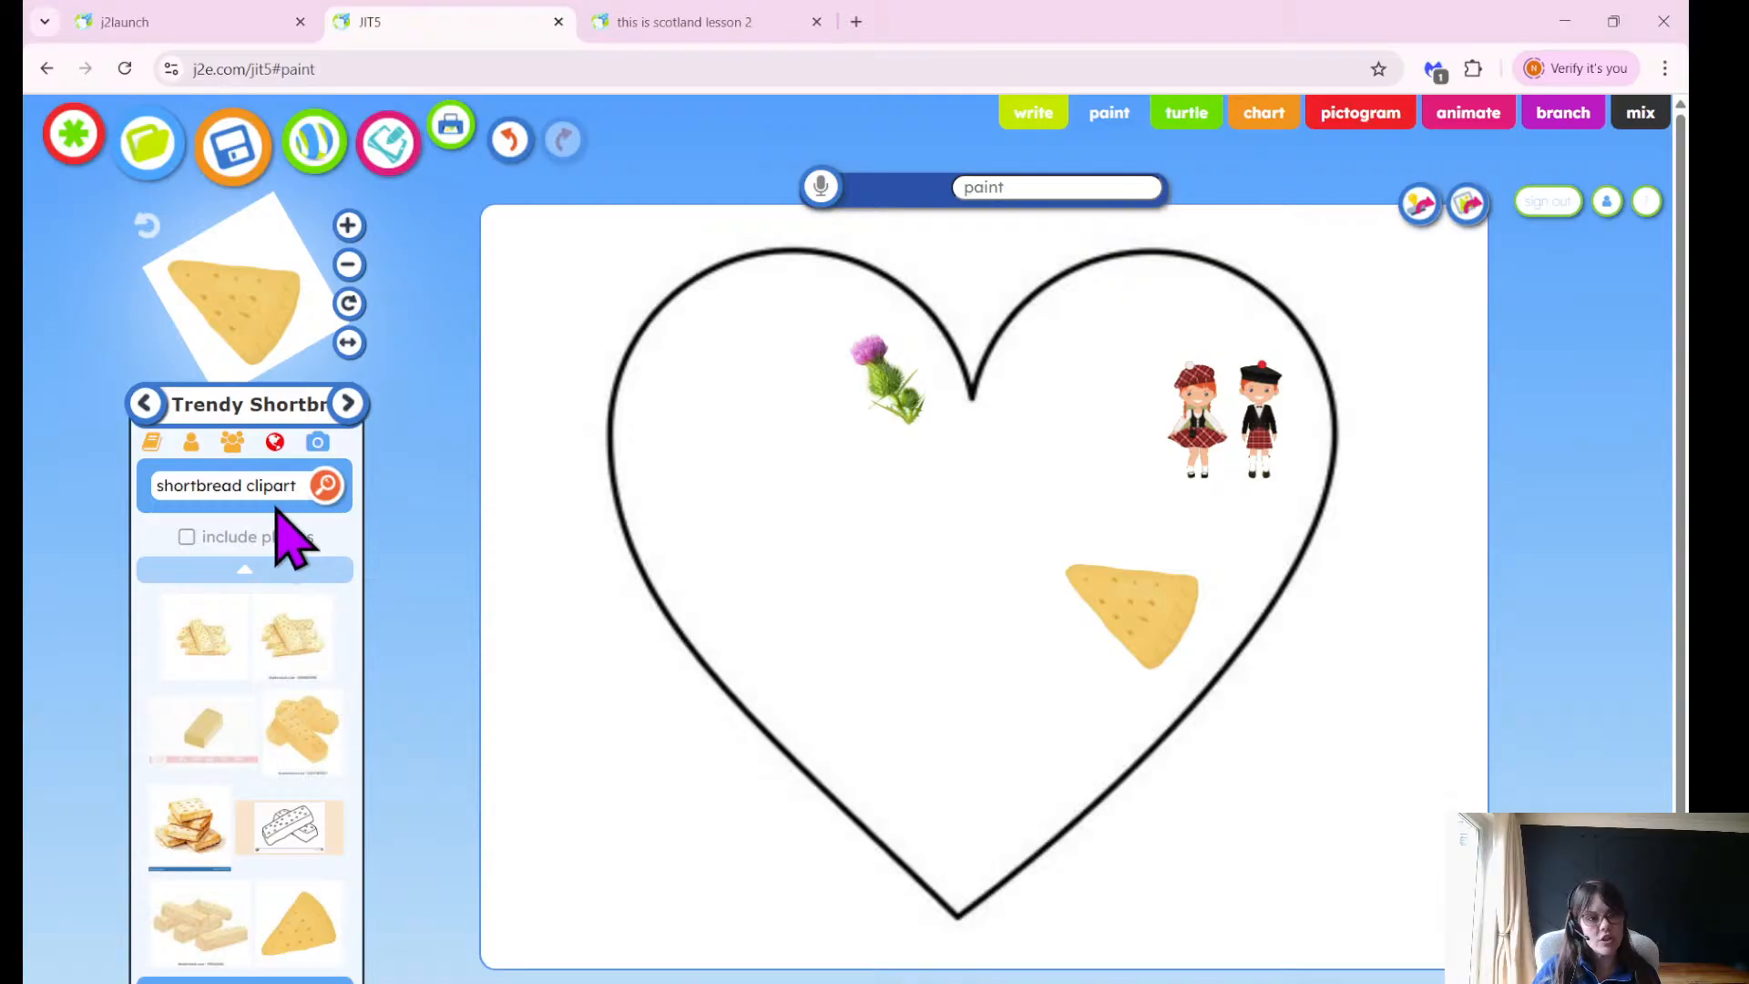
drag(305, 487, 101, 483)
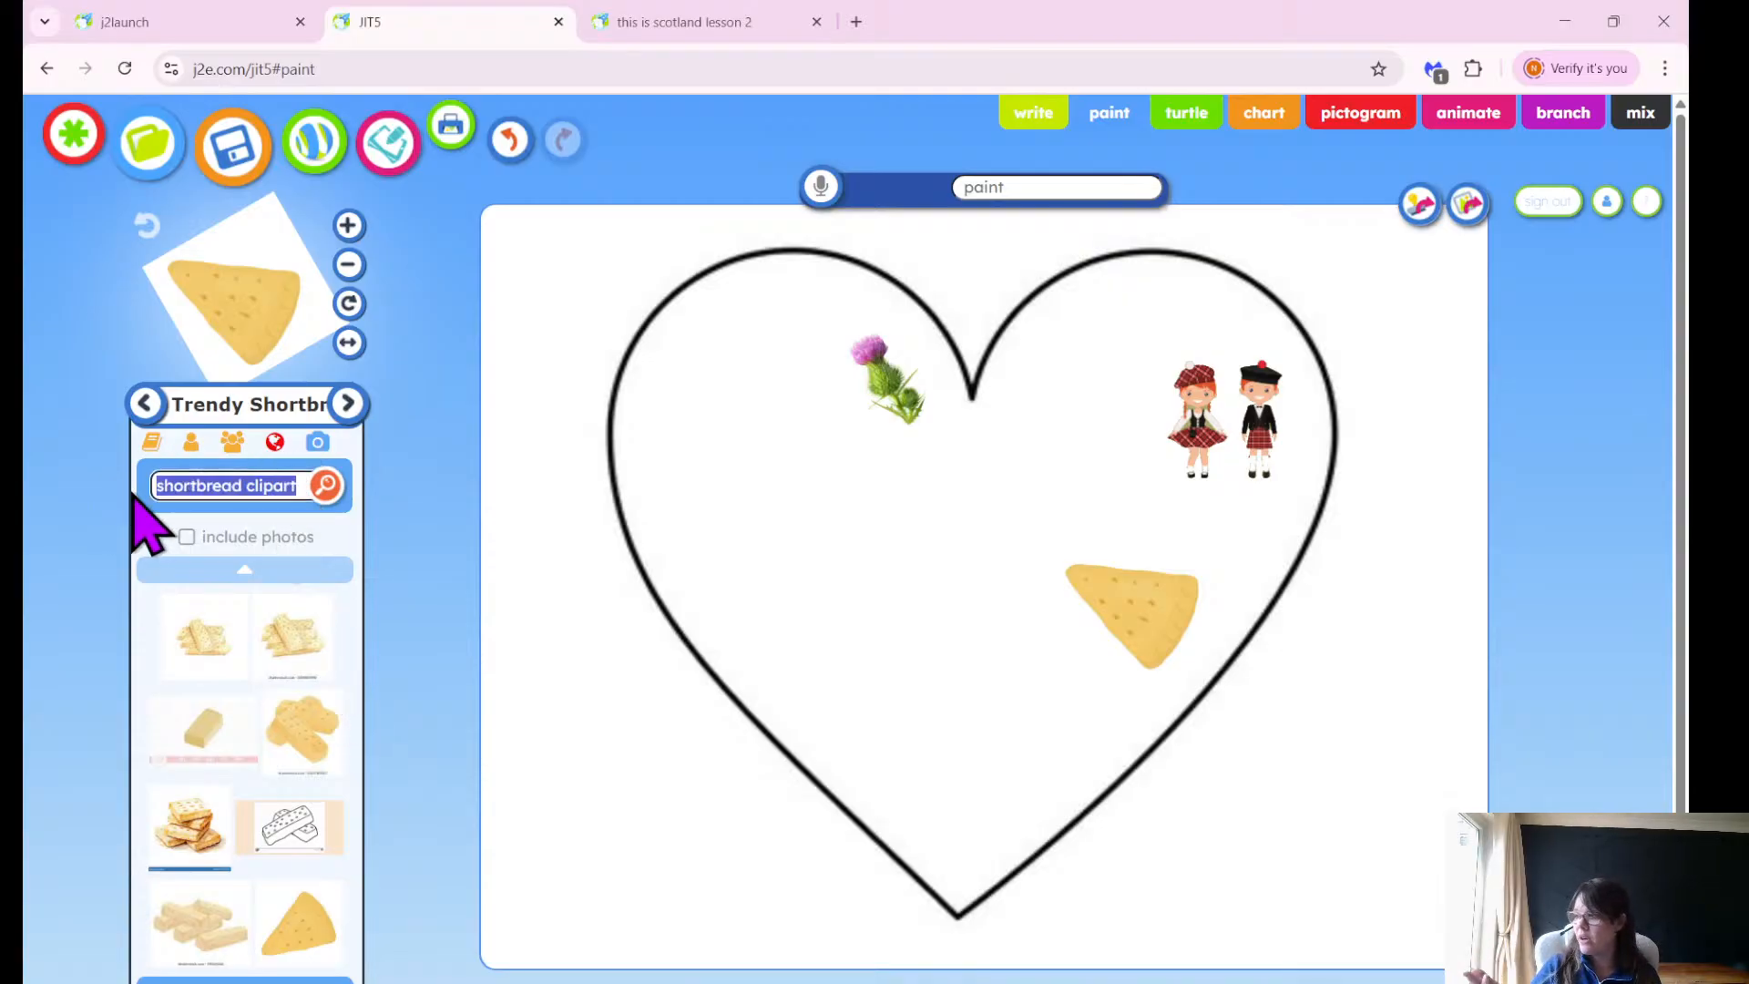
text(bagpipes)
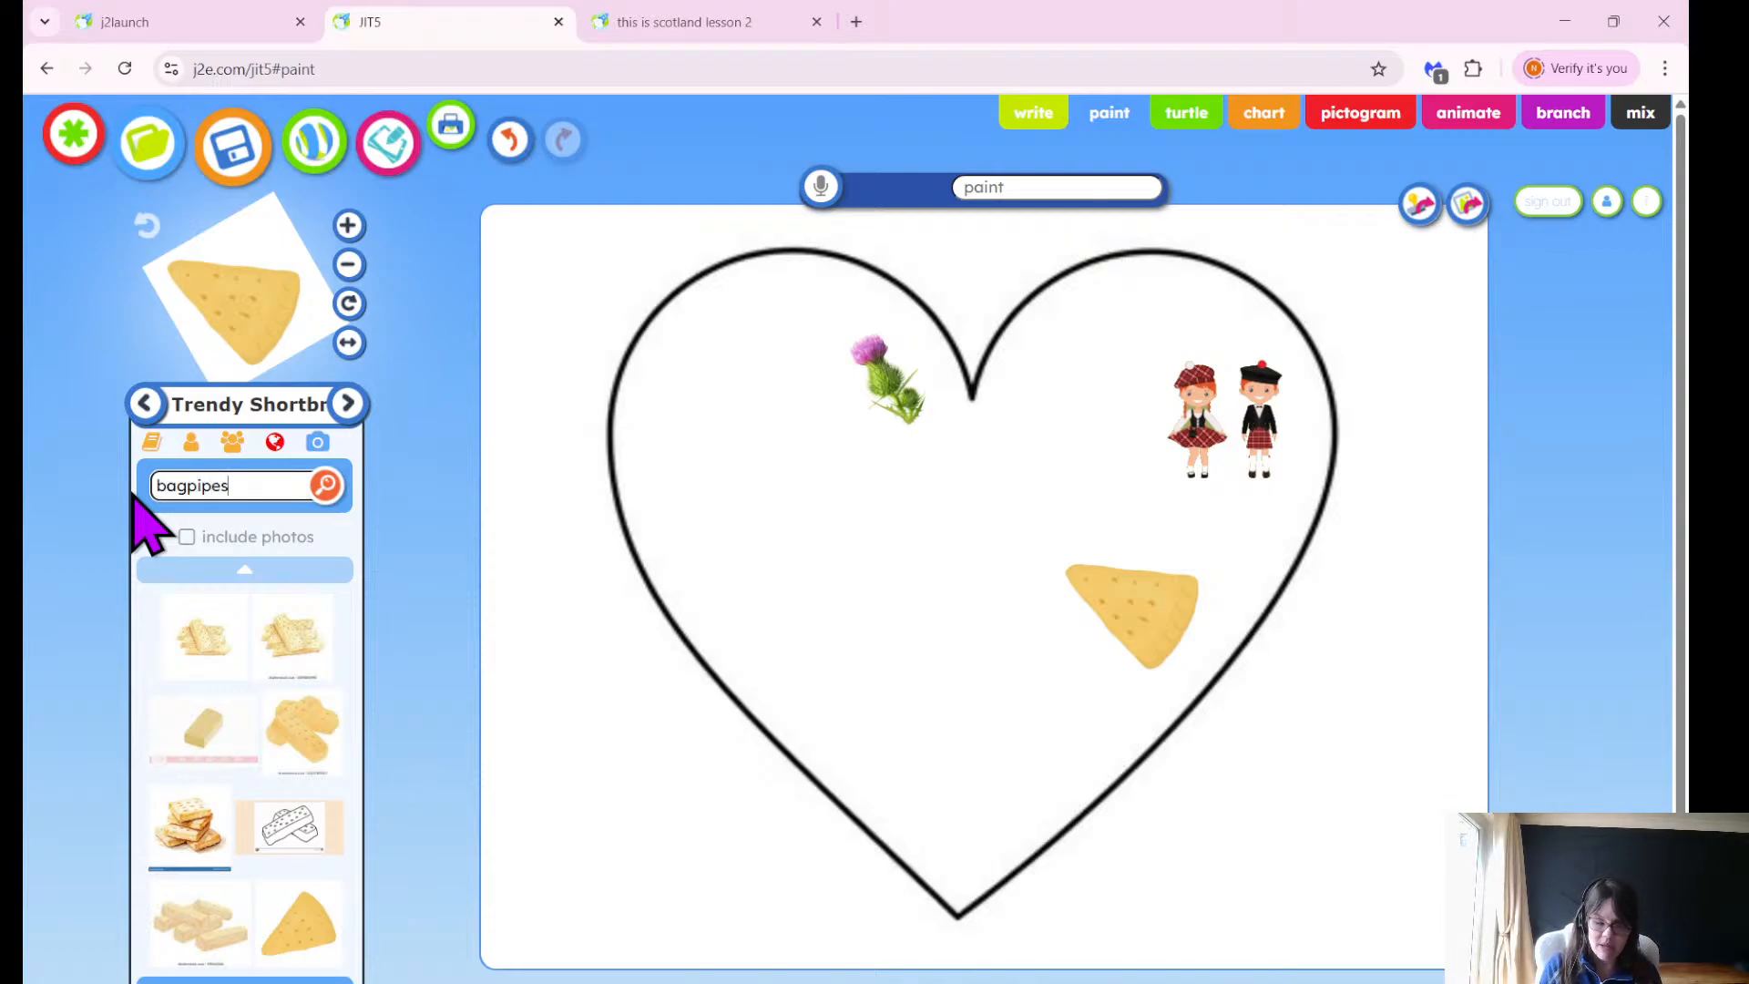
key(Return)
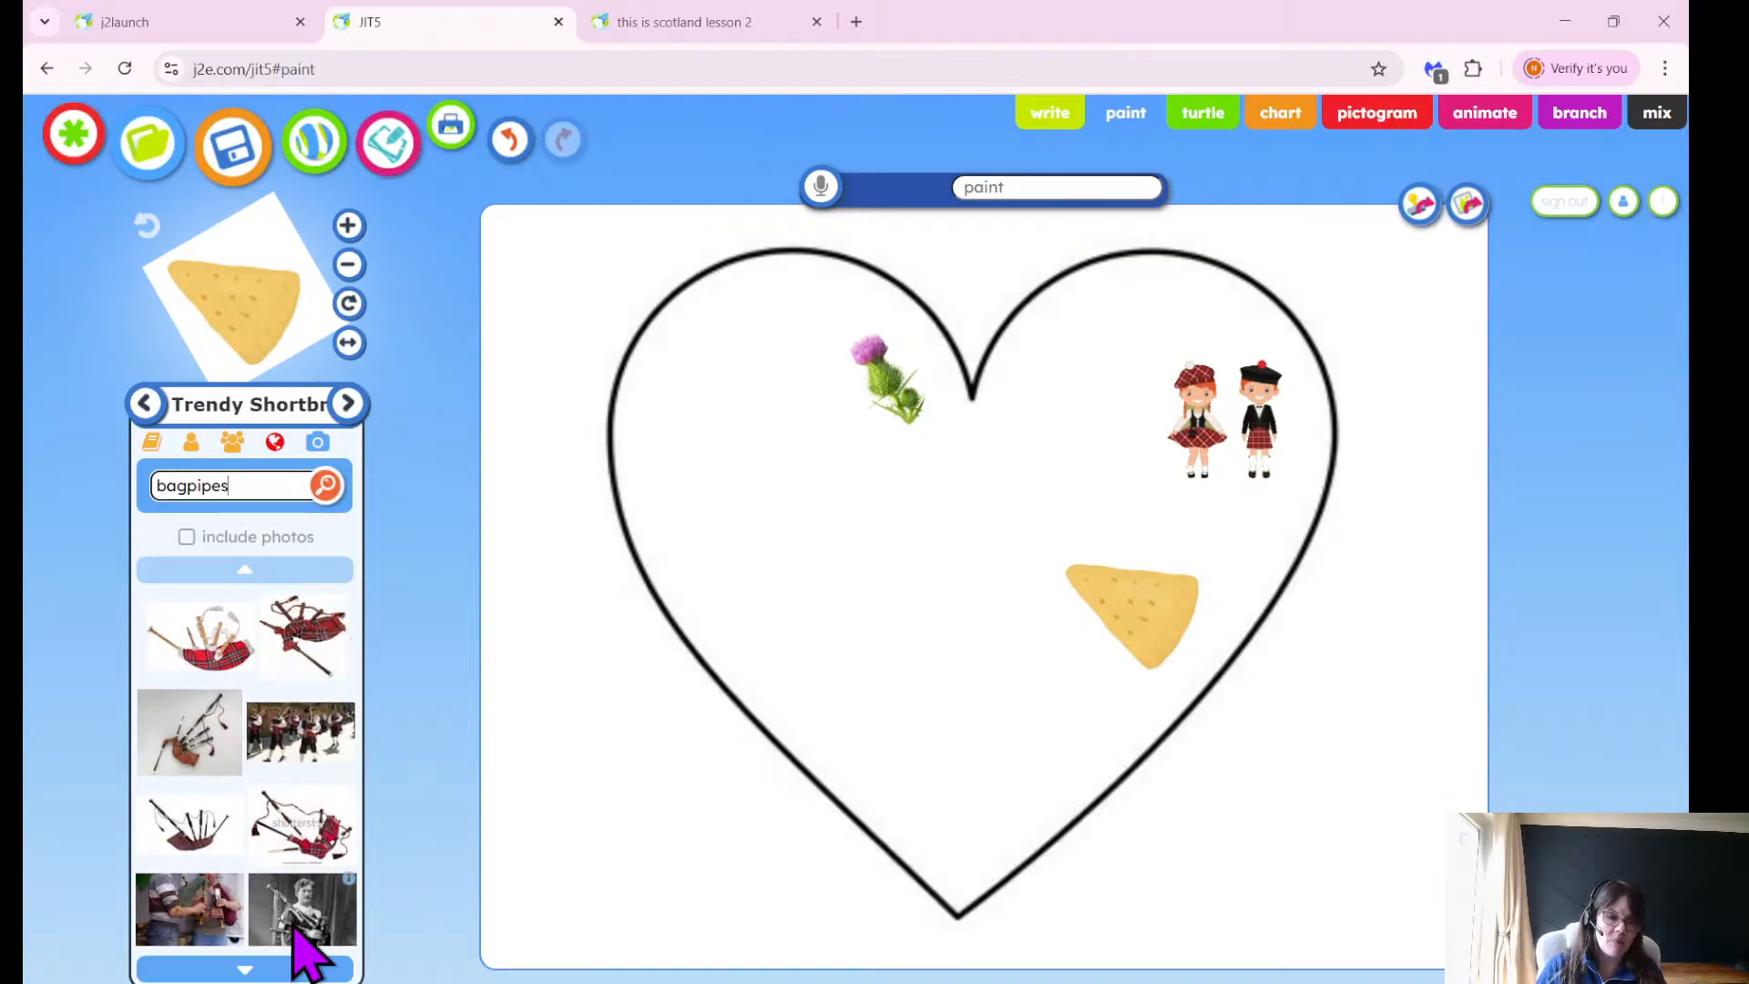
click(235, 967)
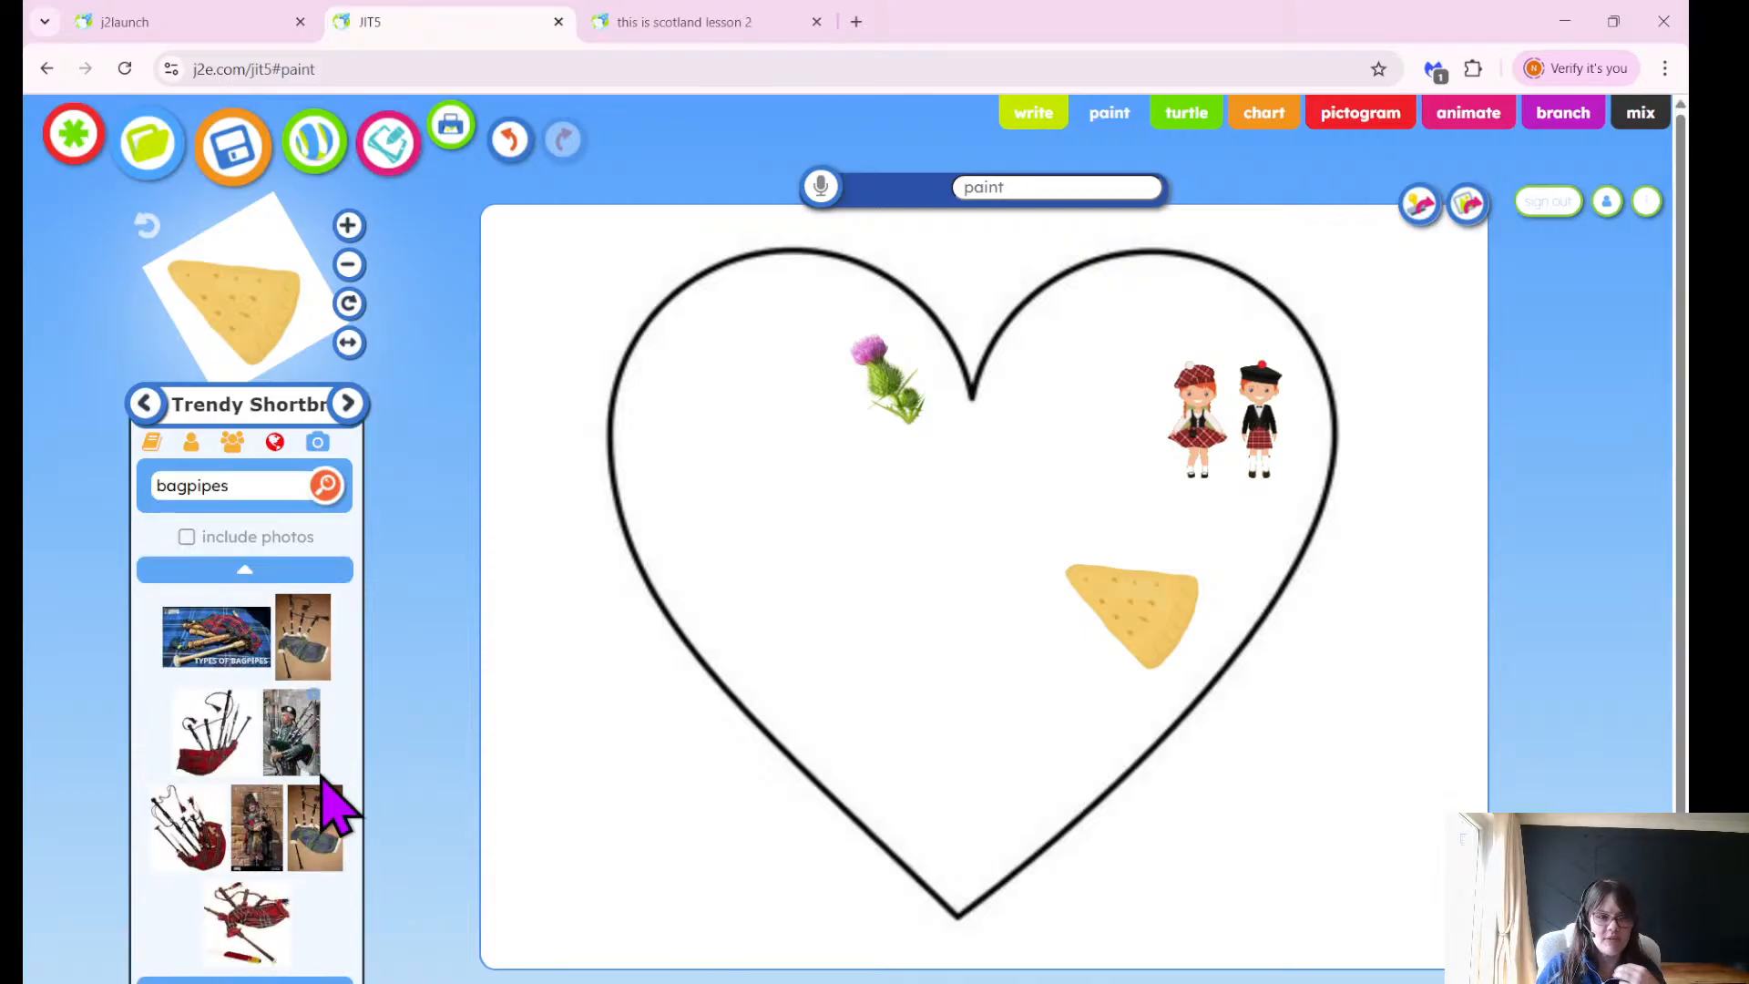
click(337, 817)
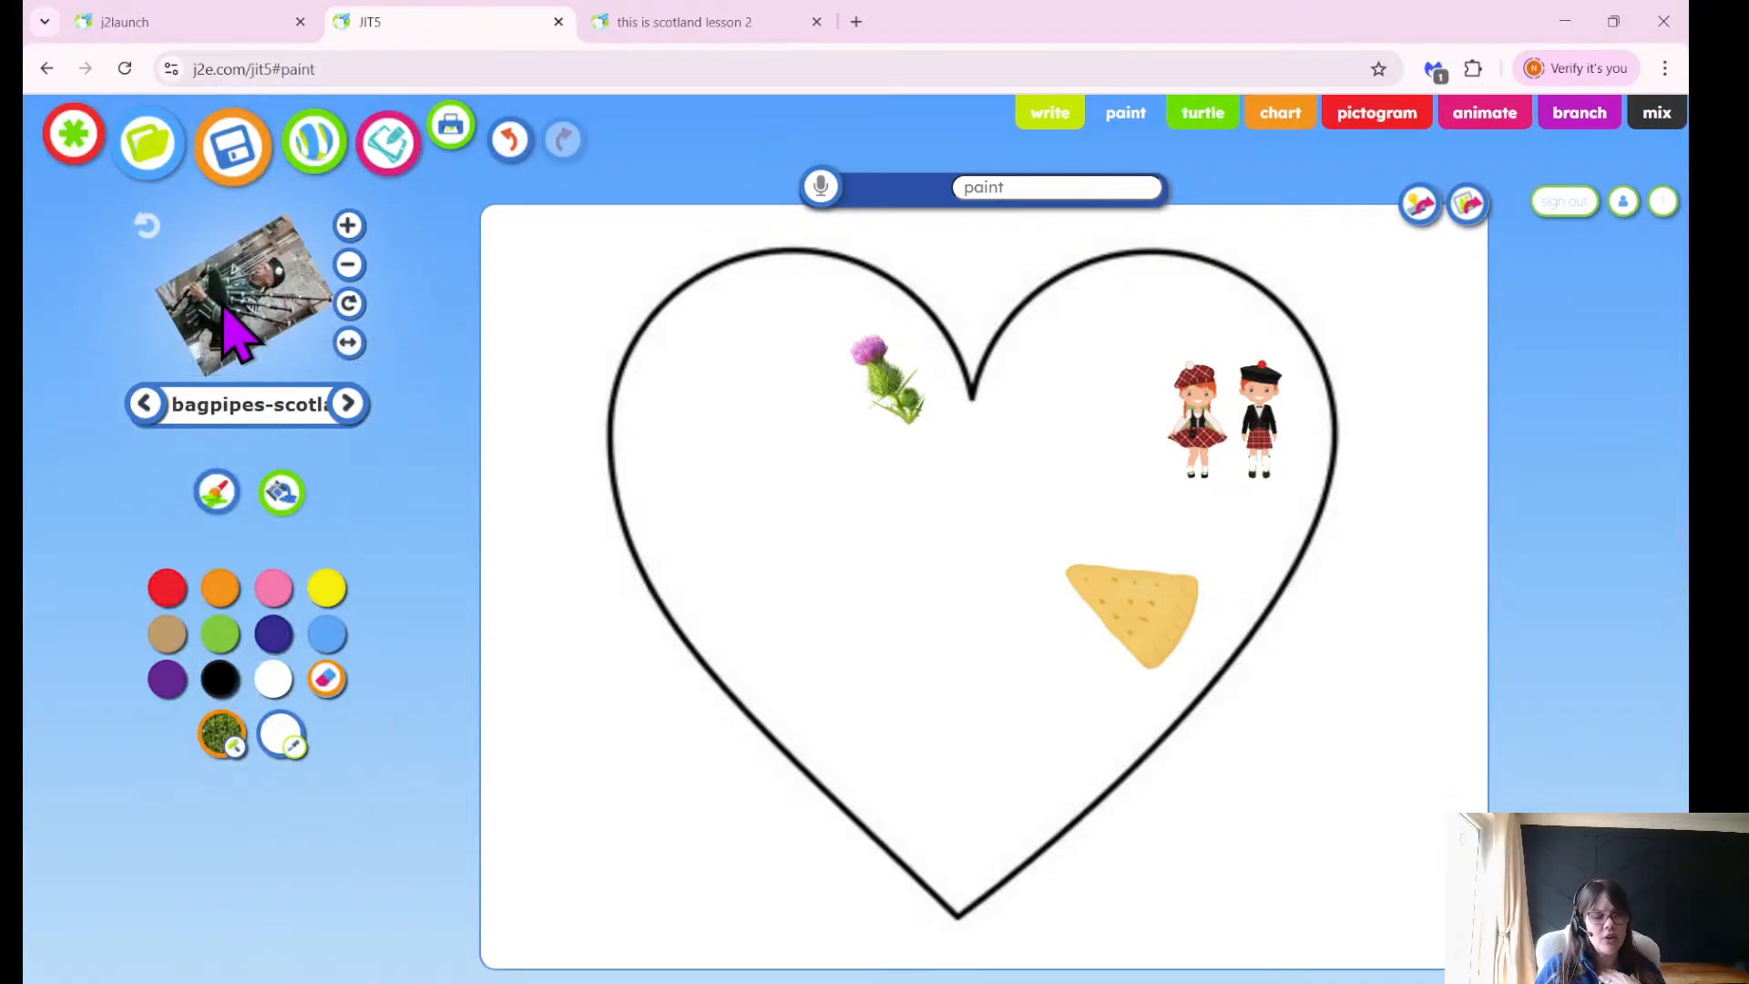
Reset the piper stamp to upright, shrink it, and stamp it just above the heart's bottom point.
click(149, 230)
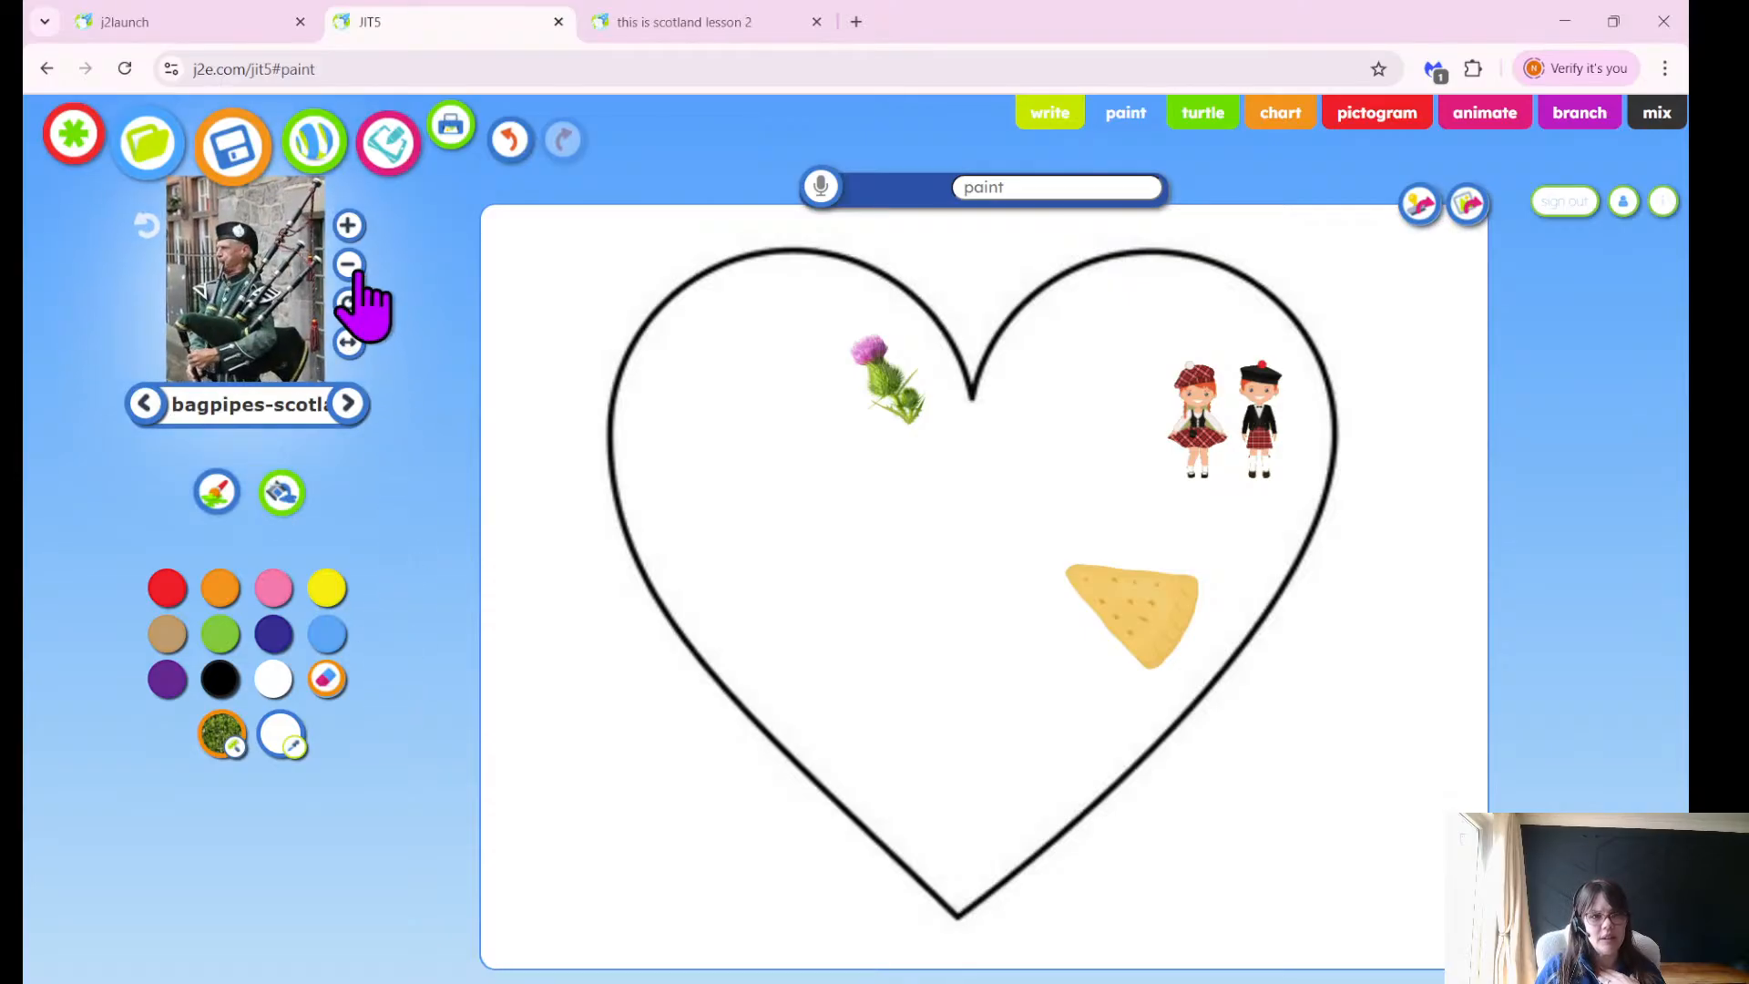
click(349, 226)
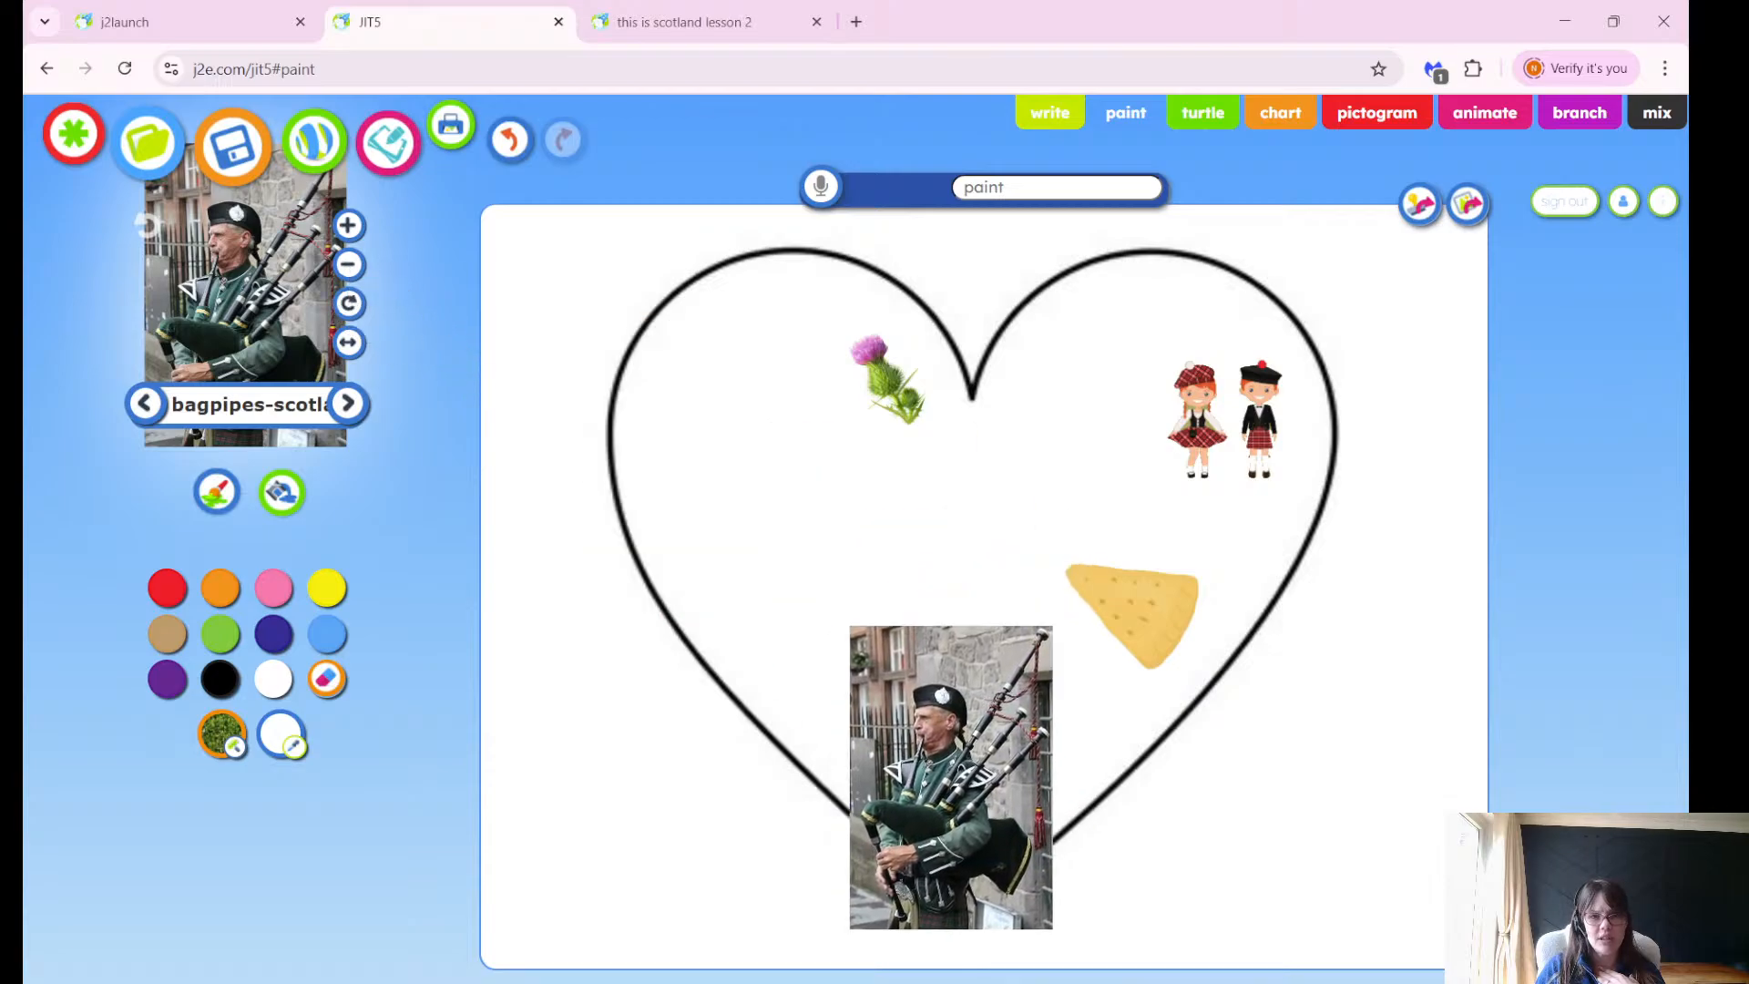
click(351, 266)
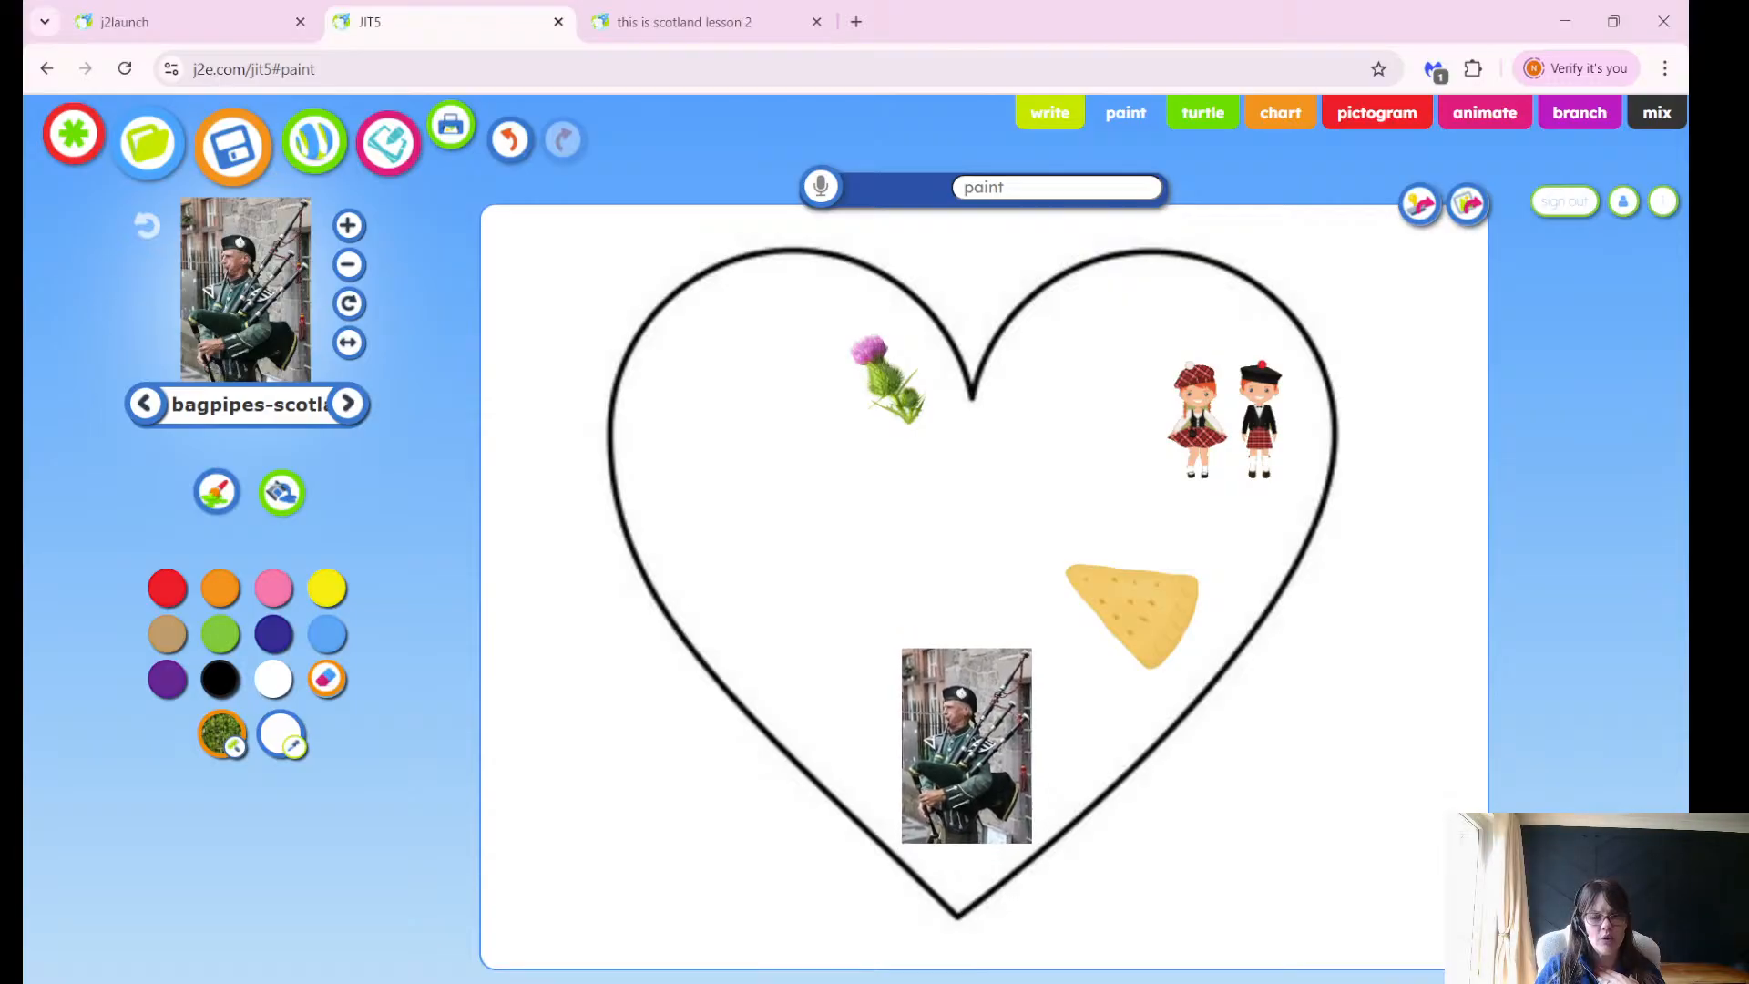
click(967, 746)
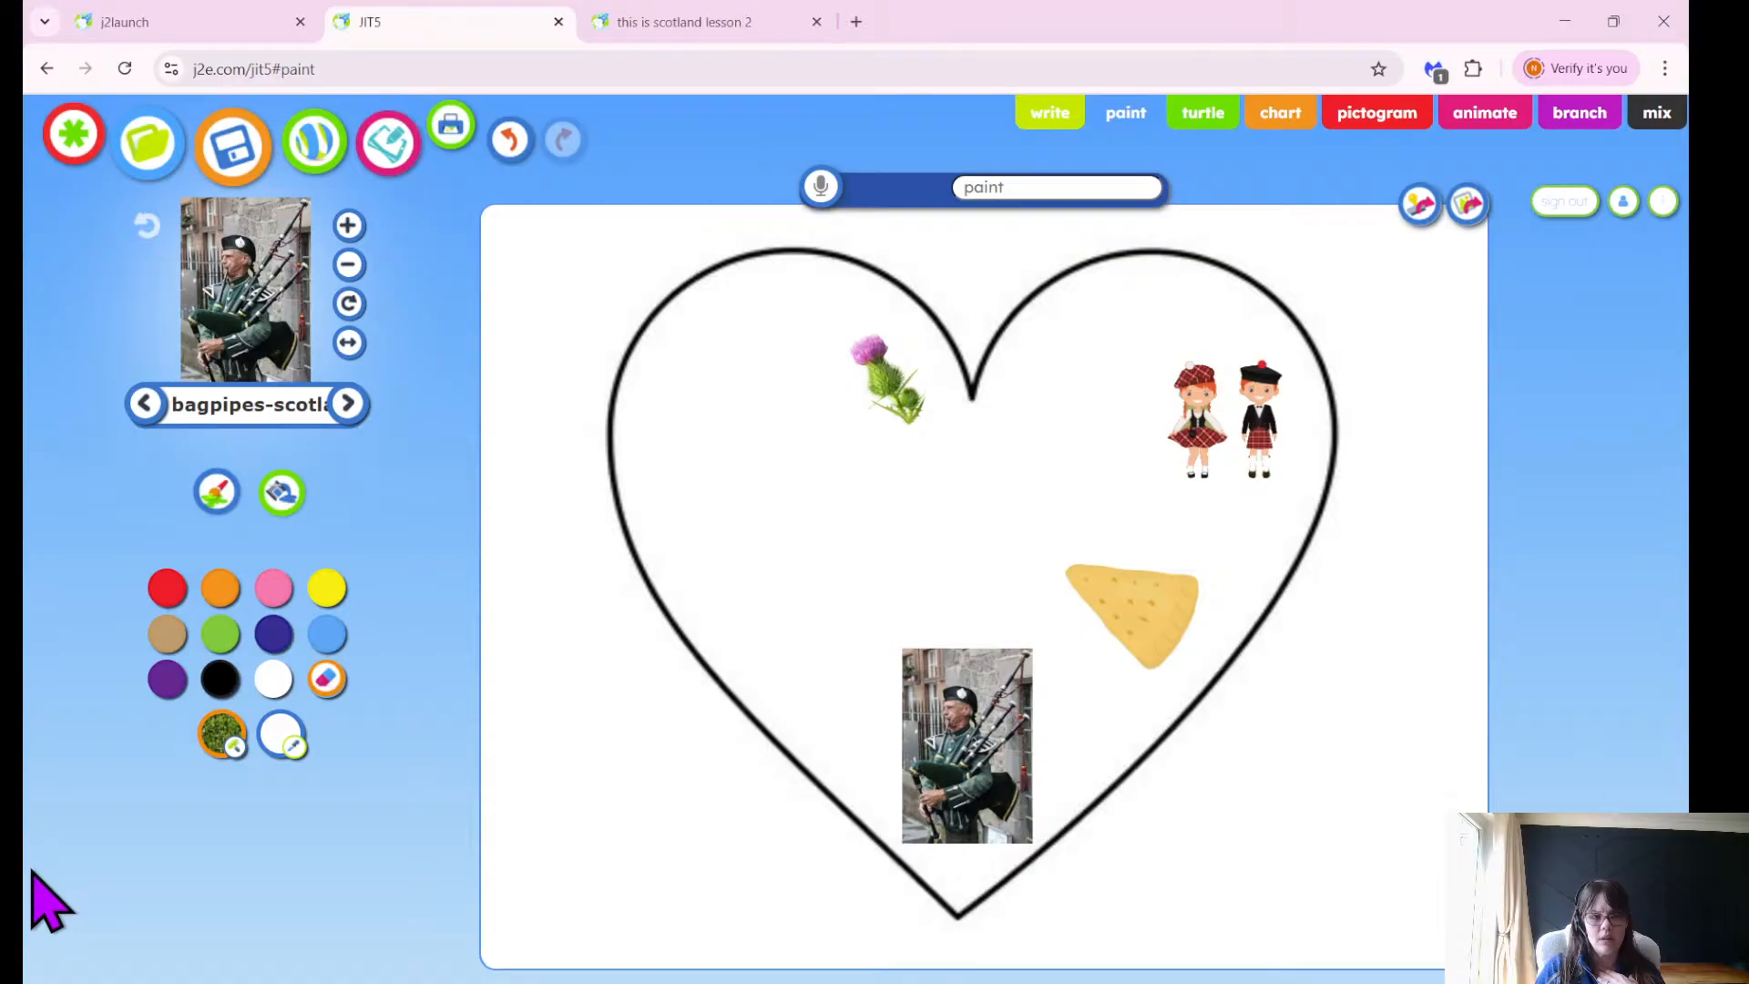
Return to the web image search for stamps and search for "loch".
click(294, 406)
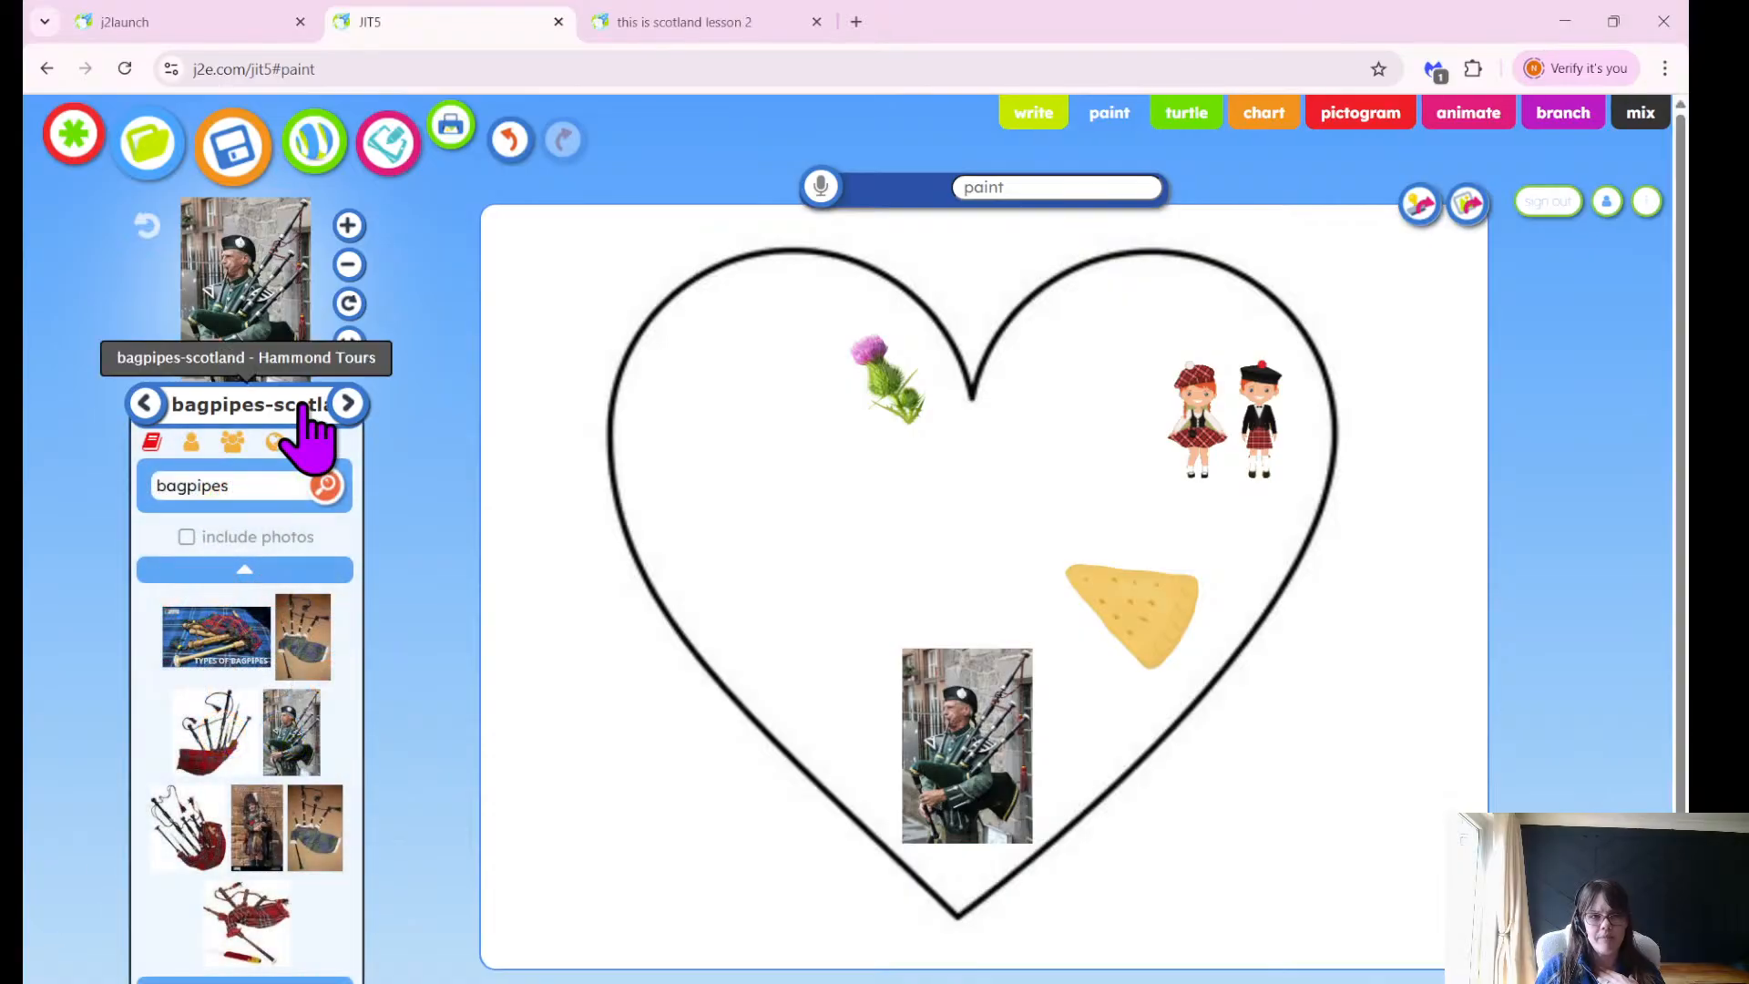
click(276, 444)
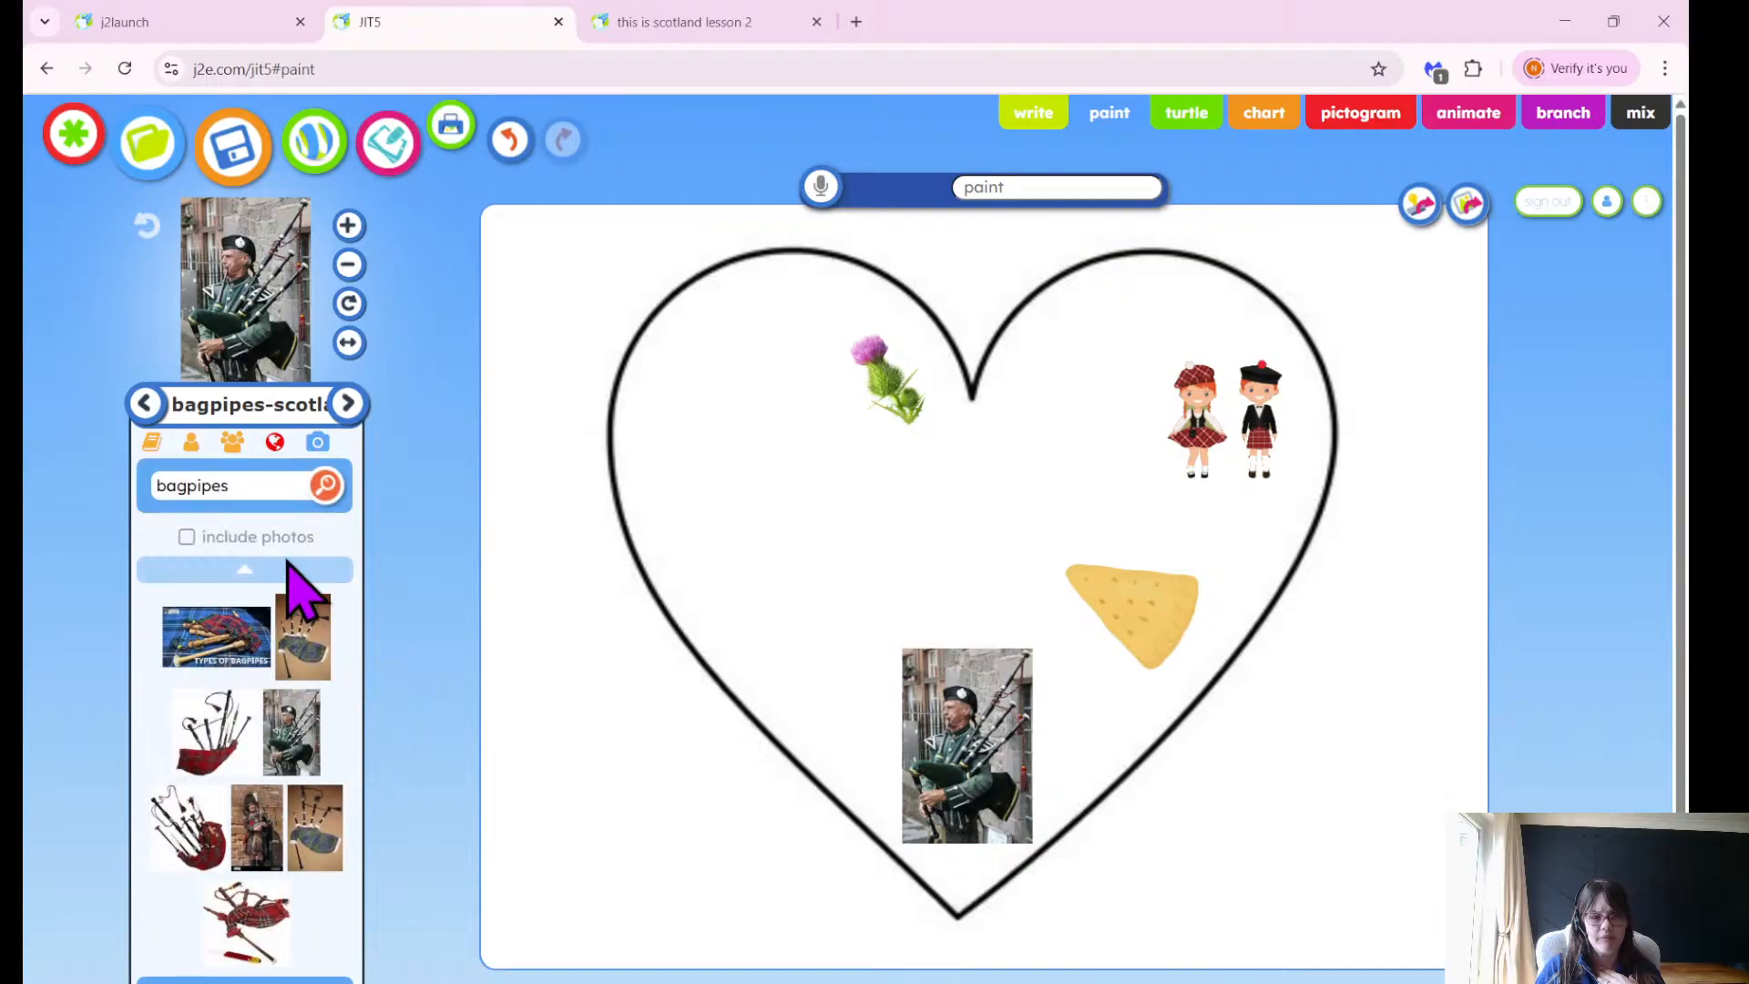
drag(254, 488, 125, 507)
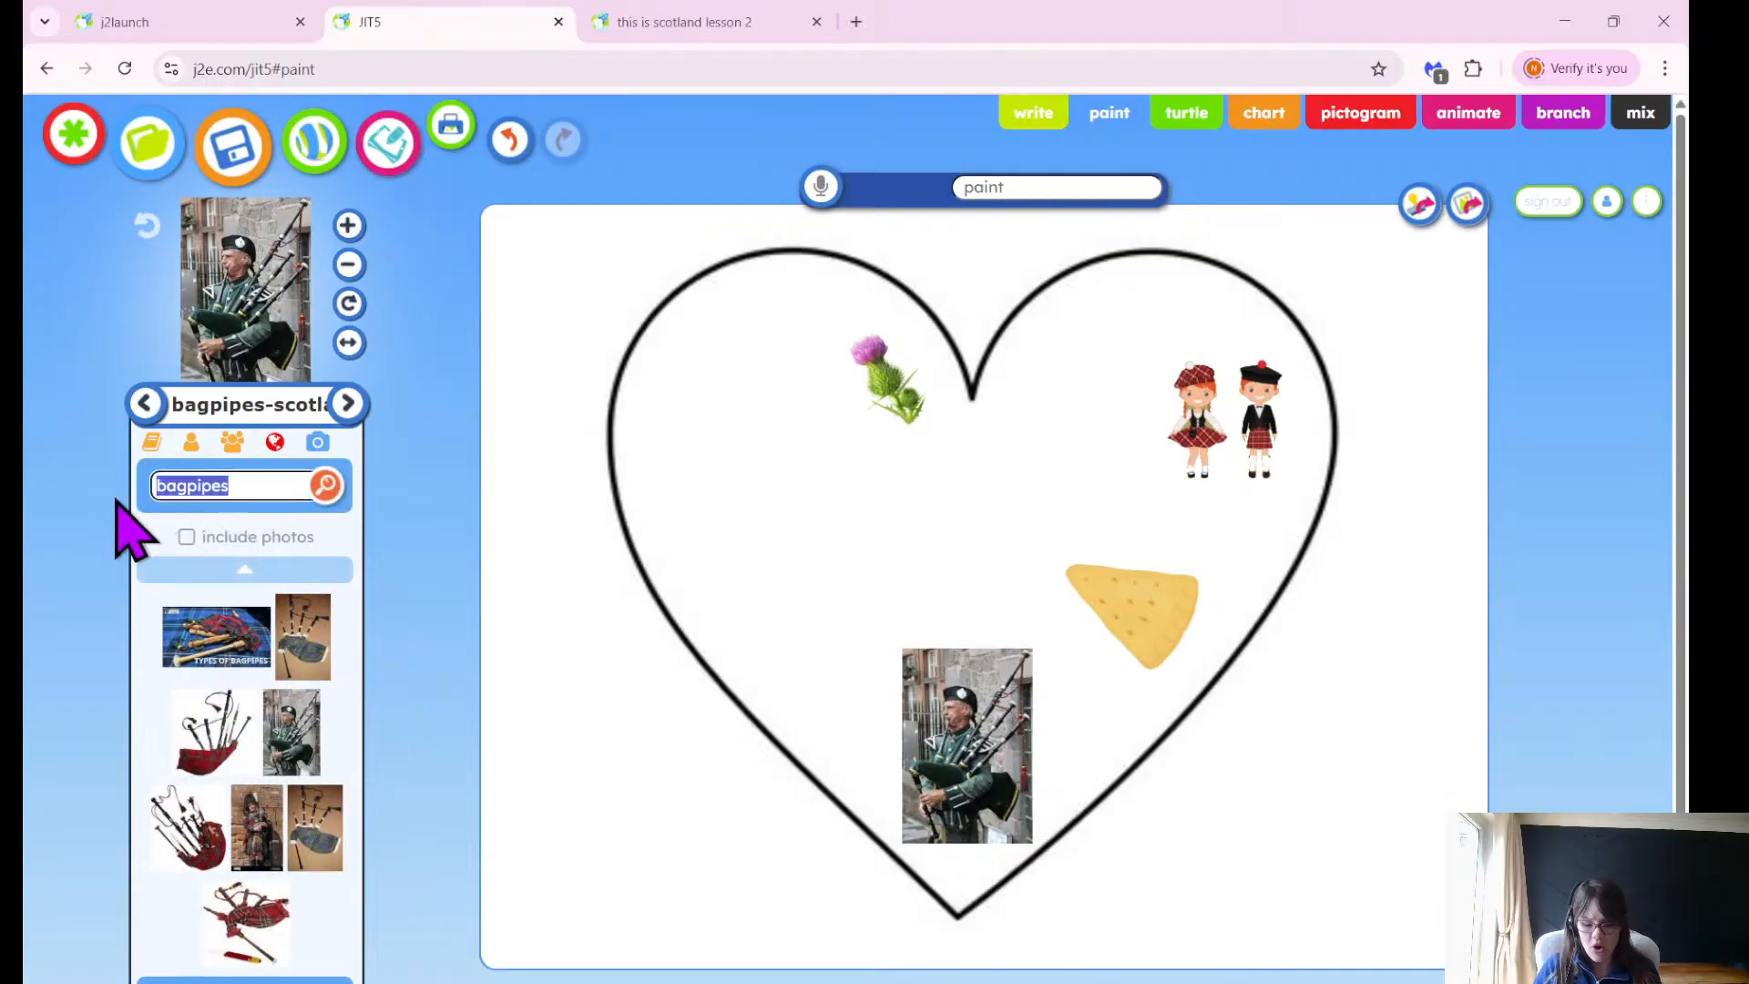
key(BackSpace)
text(loch)
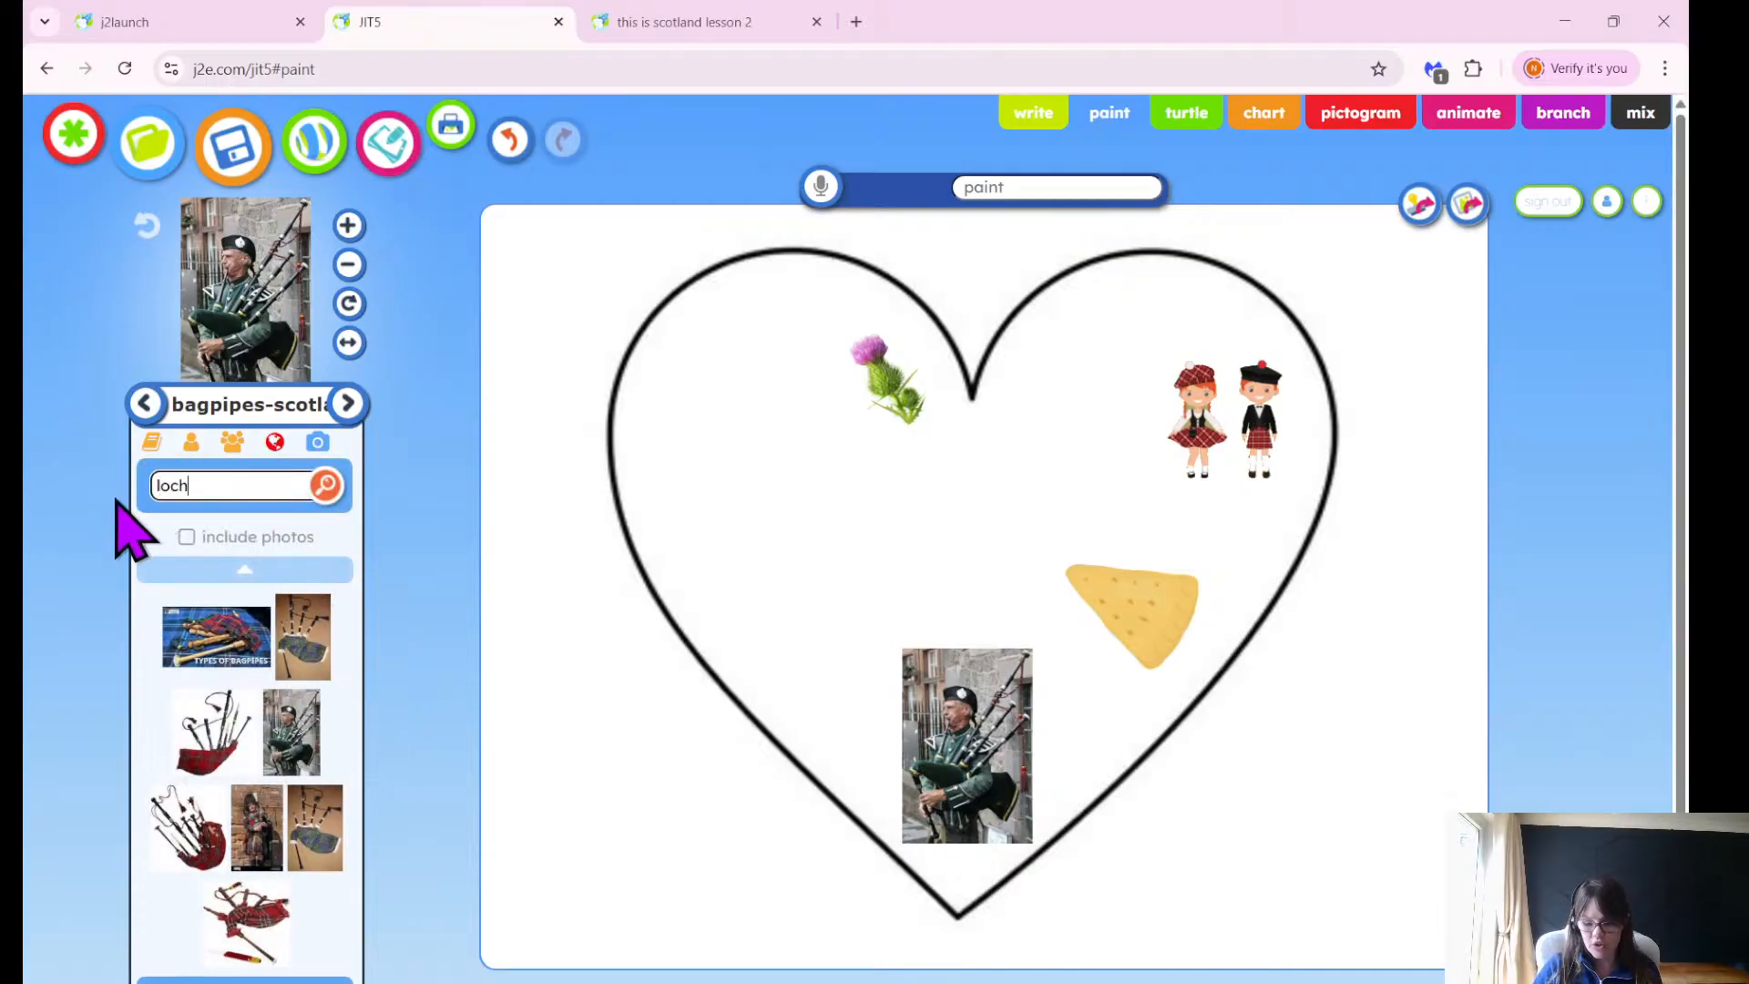
key(Return)
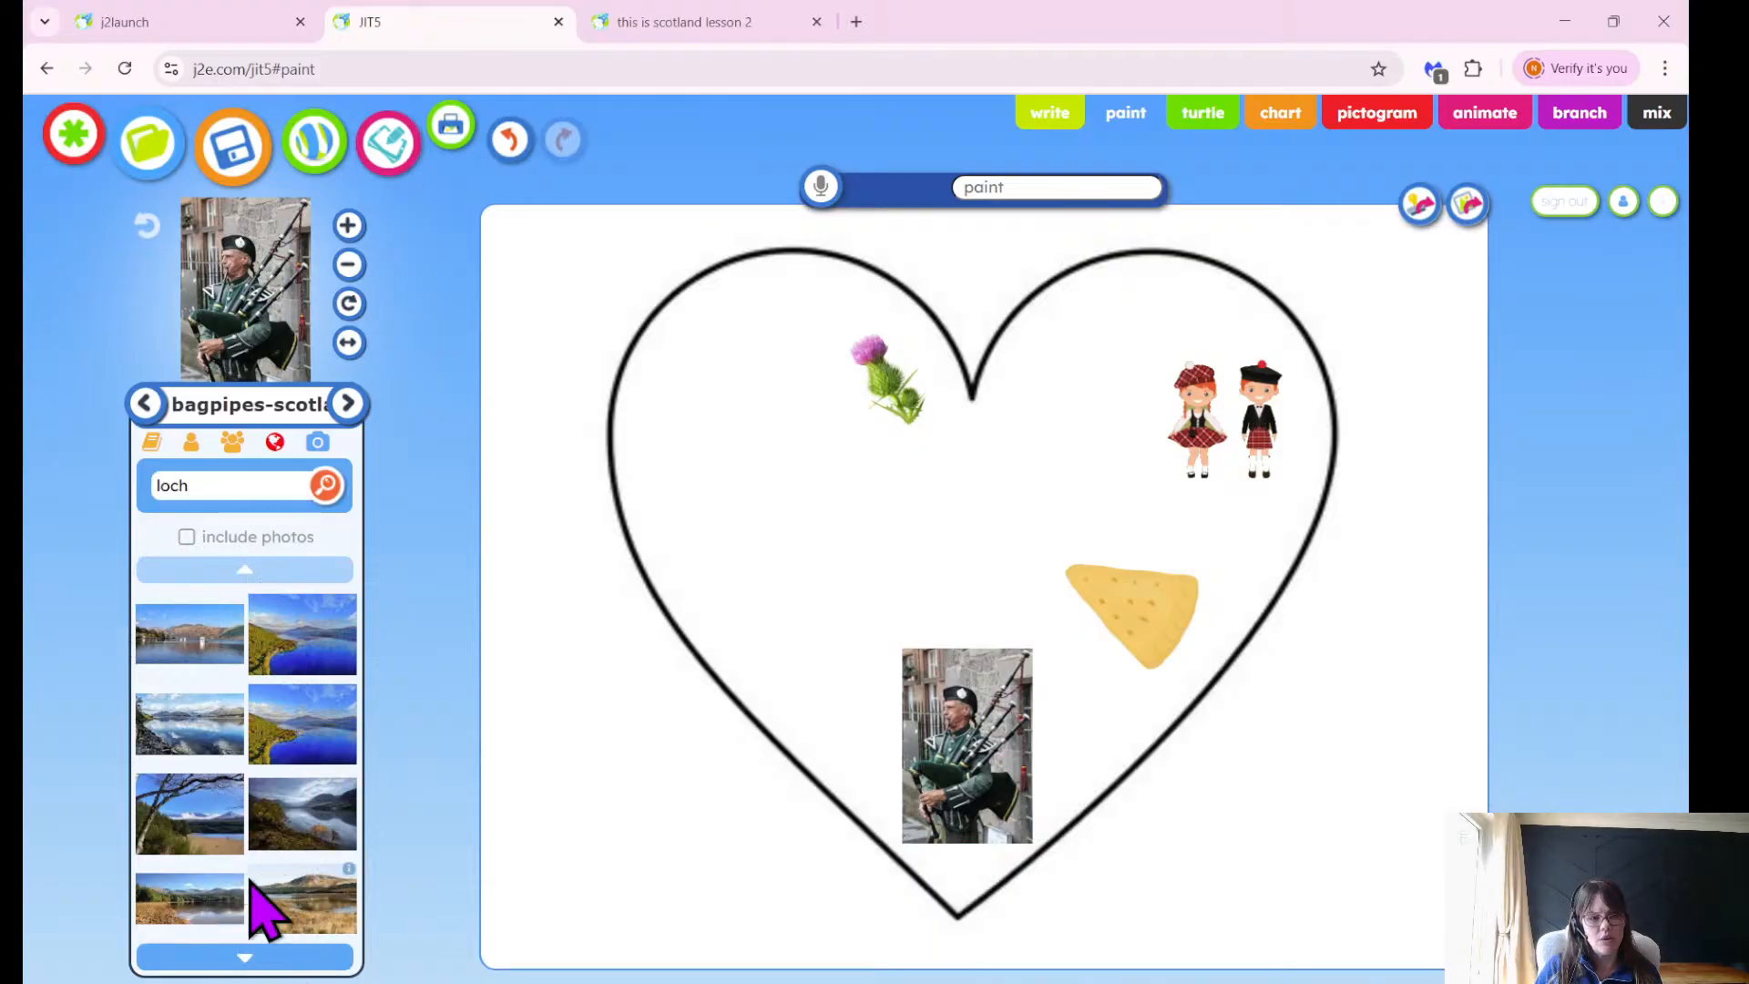
Try searching for "loch clipart", browse its results, and go back to the plain "loch" search.
click(231, 483)
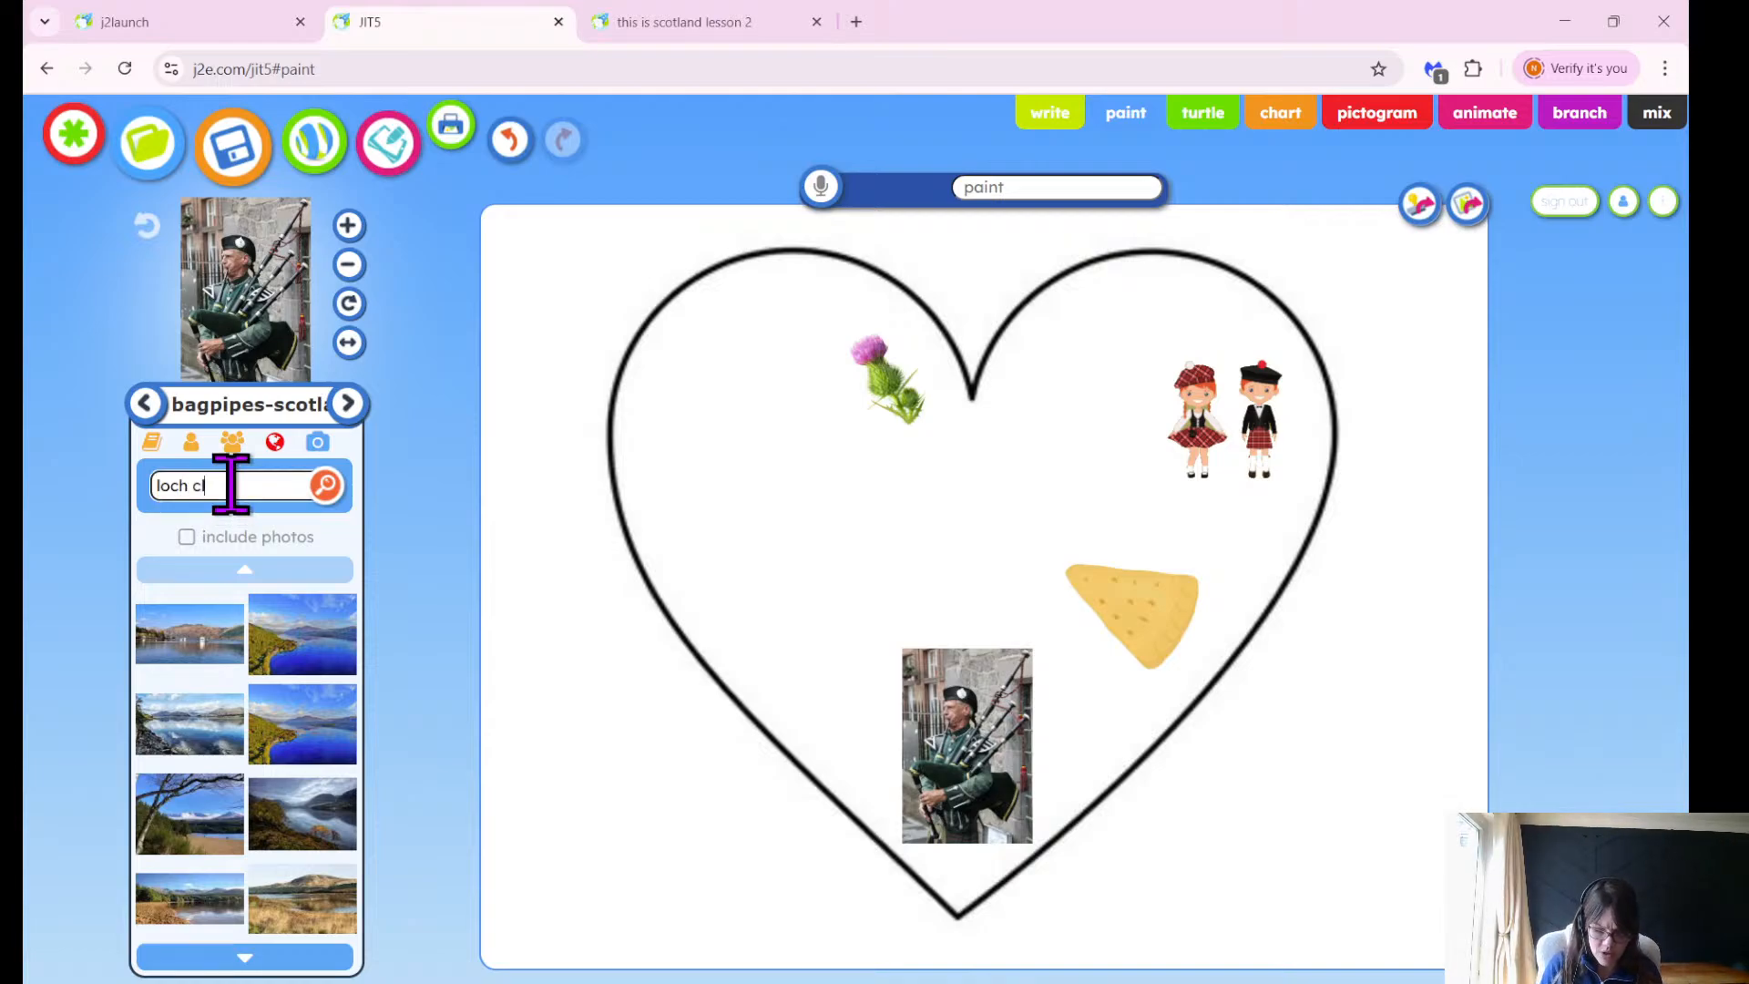
key(Return)
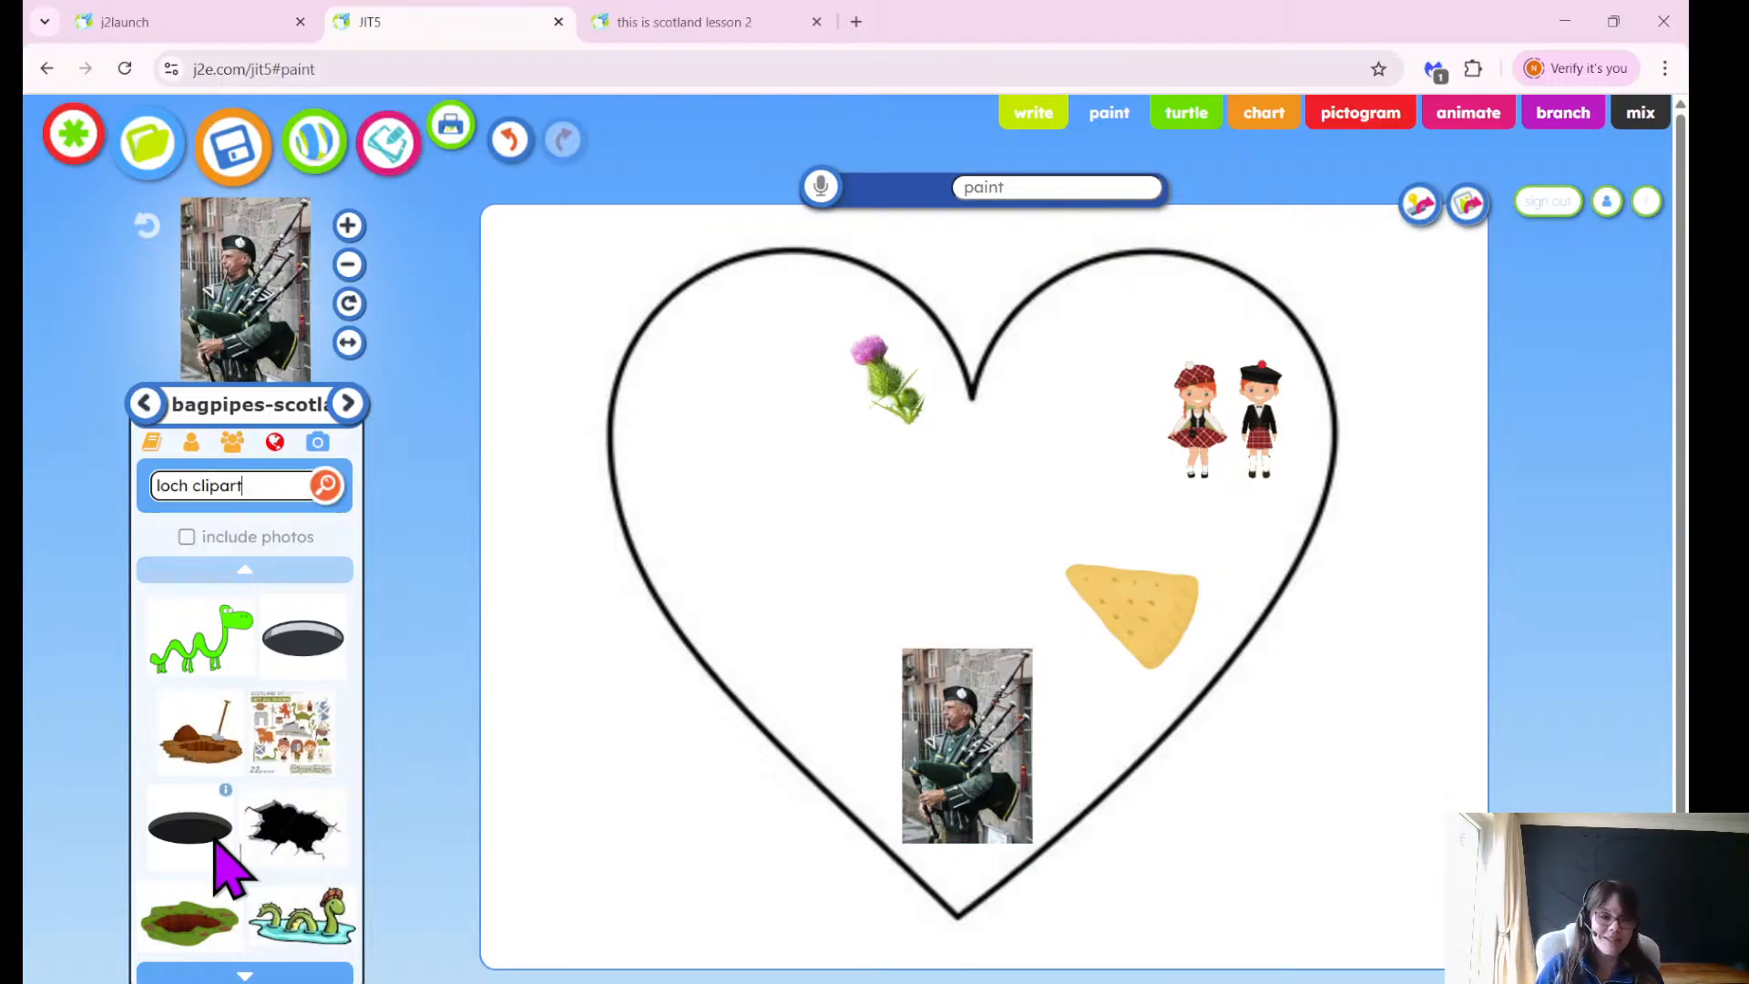
click(225, 978)
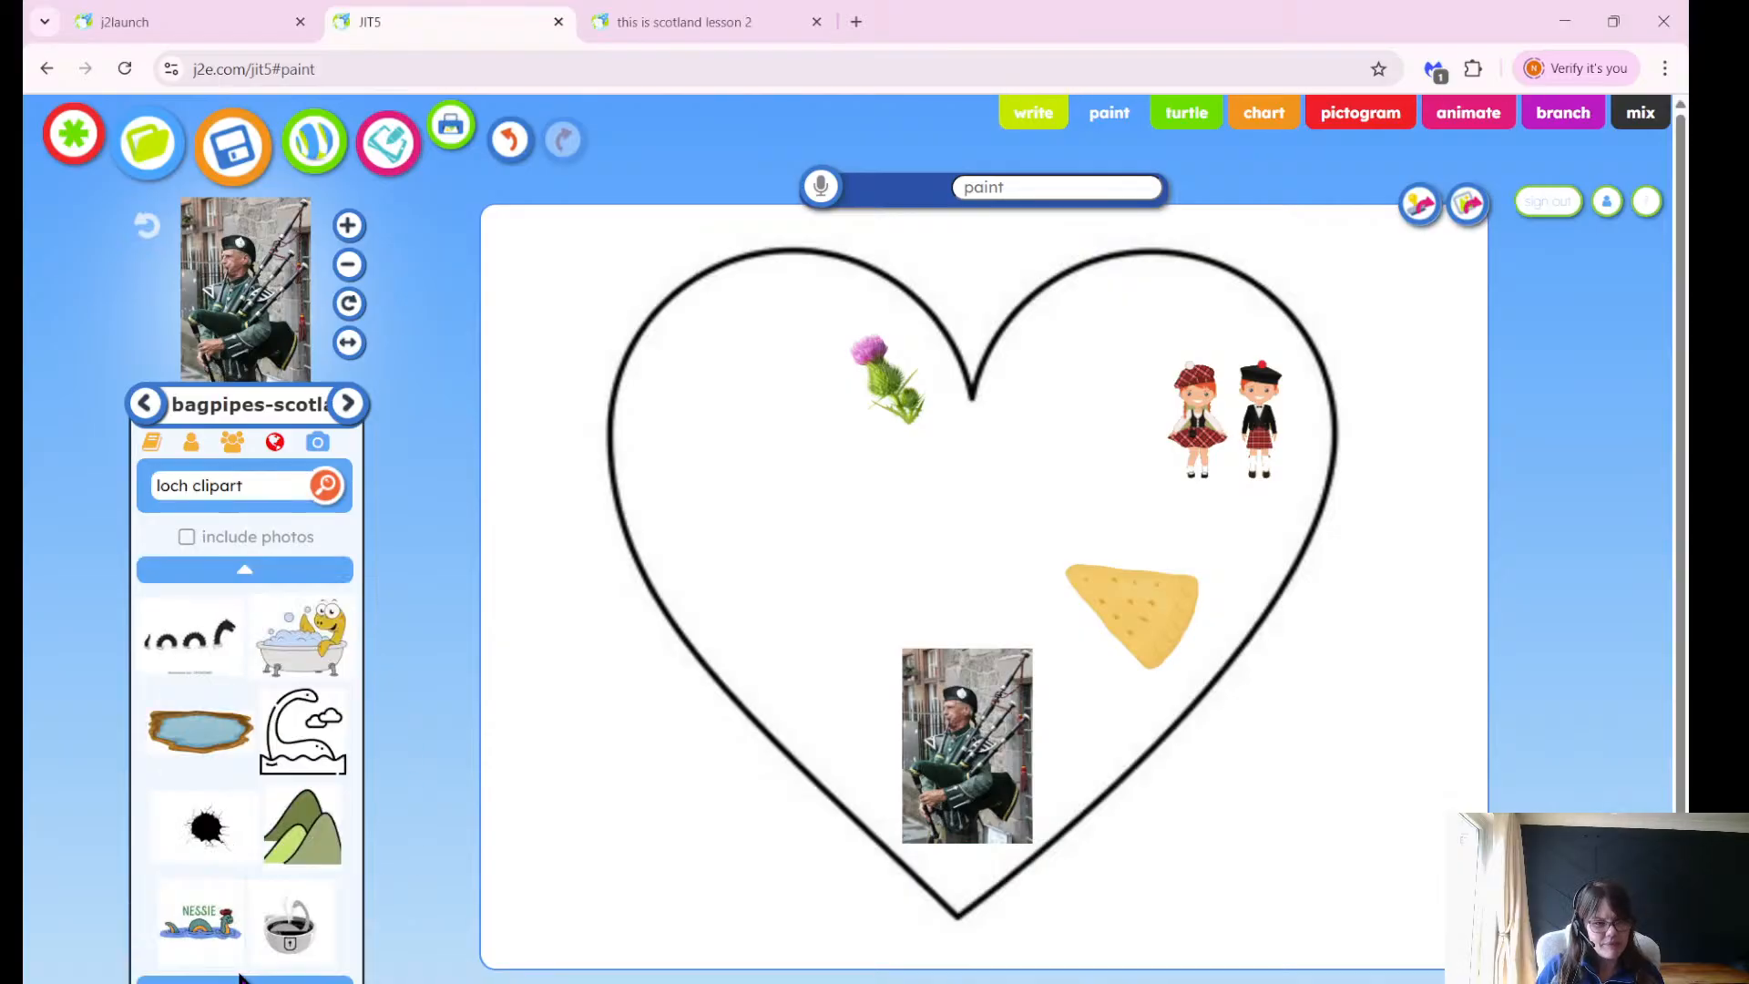
click(216, 482)
double_click(217, 483)
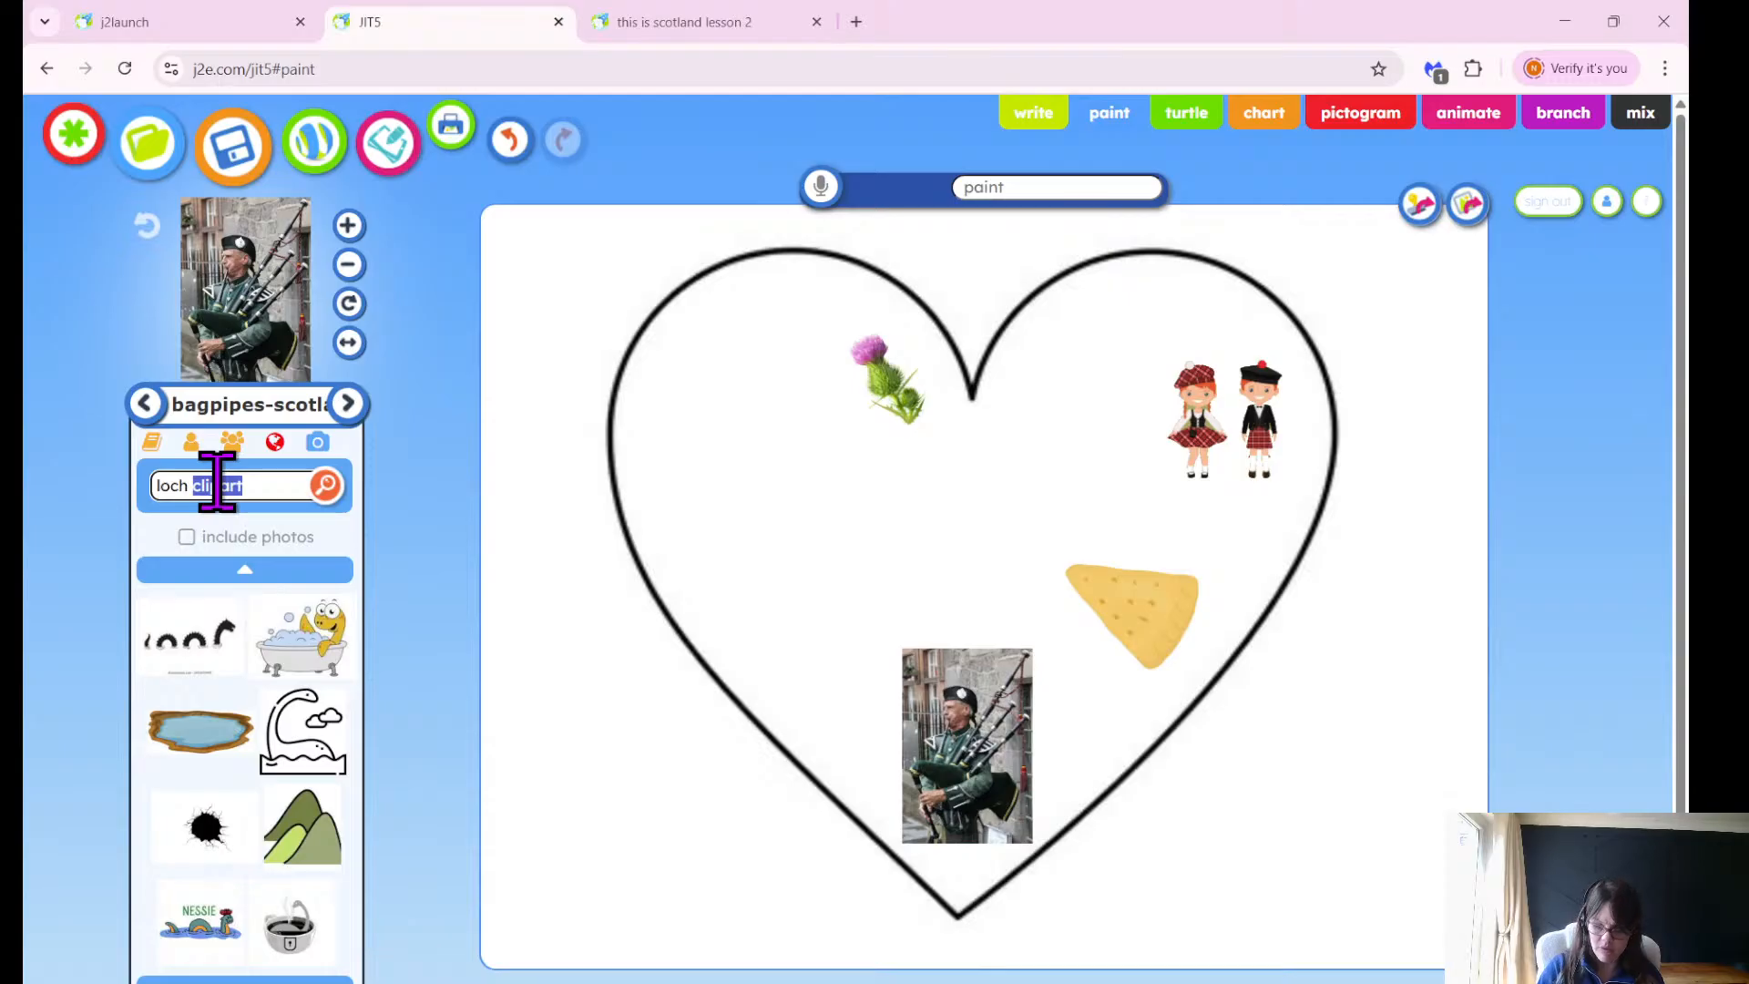
key(BackSpace)
key(Return)
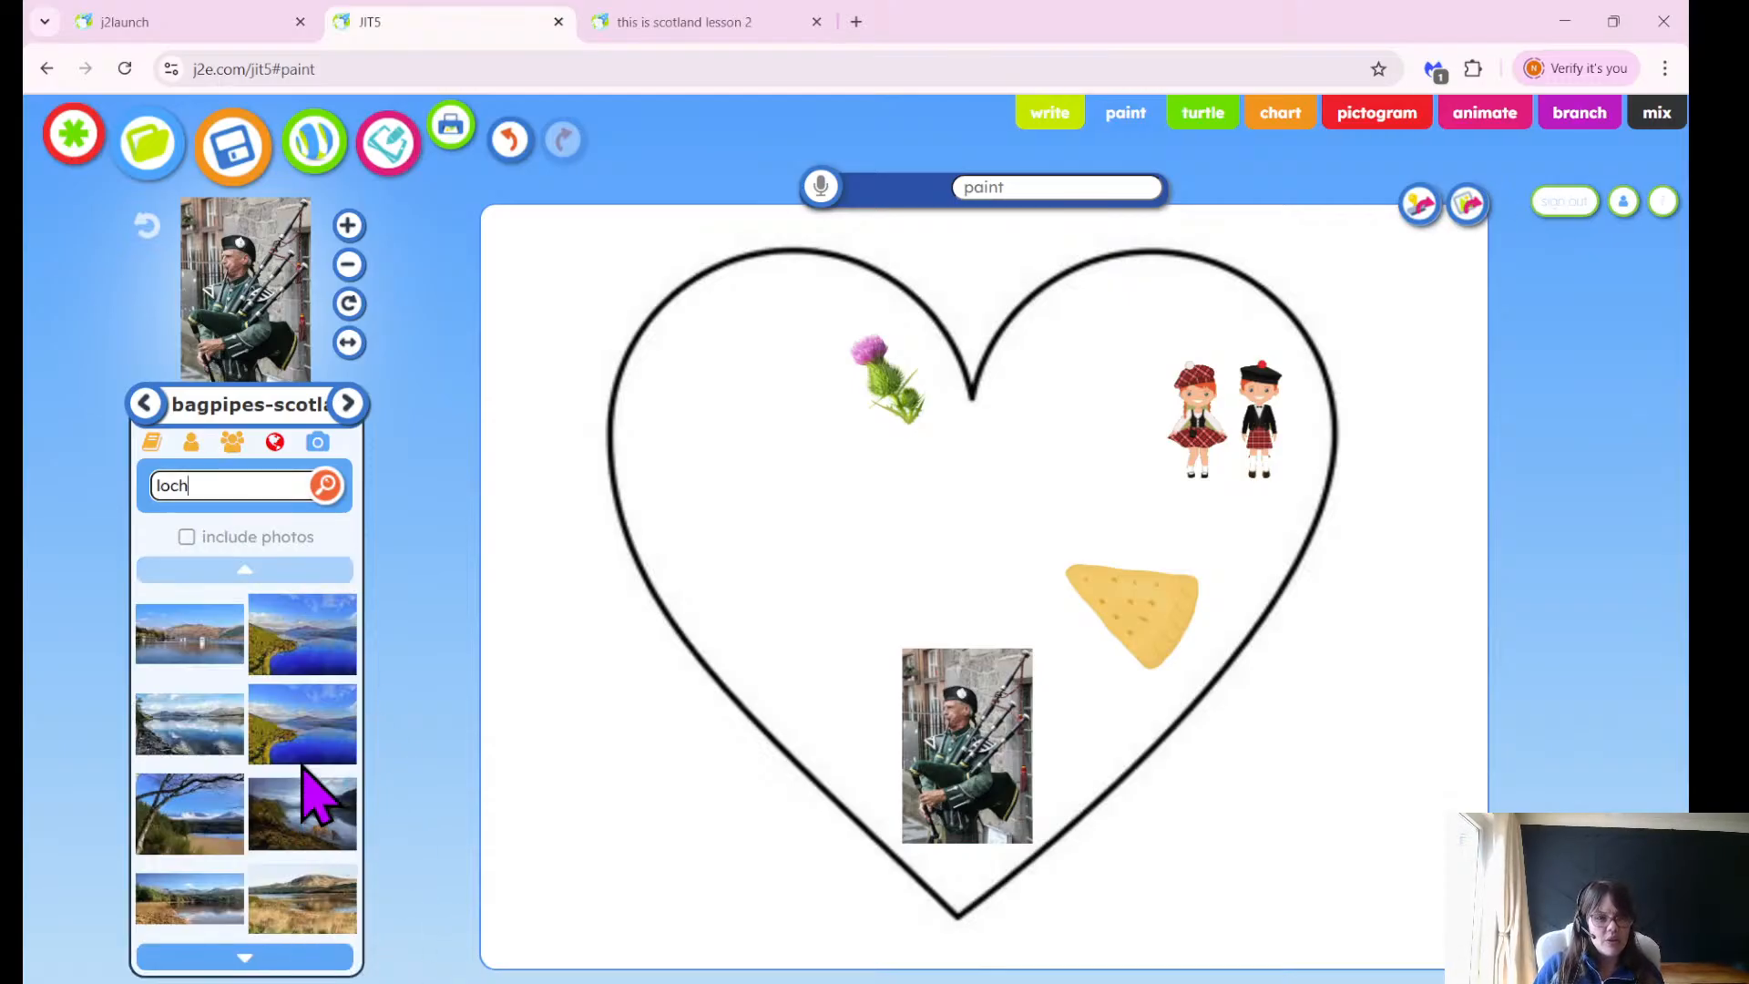
Choose the photo of the deep blue loch with a green shoreline and stamp it in the heart's left lobe.
click(296, 724)
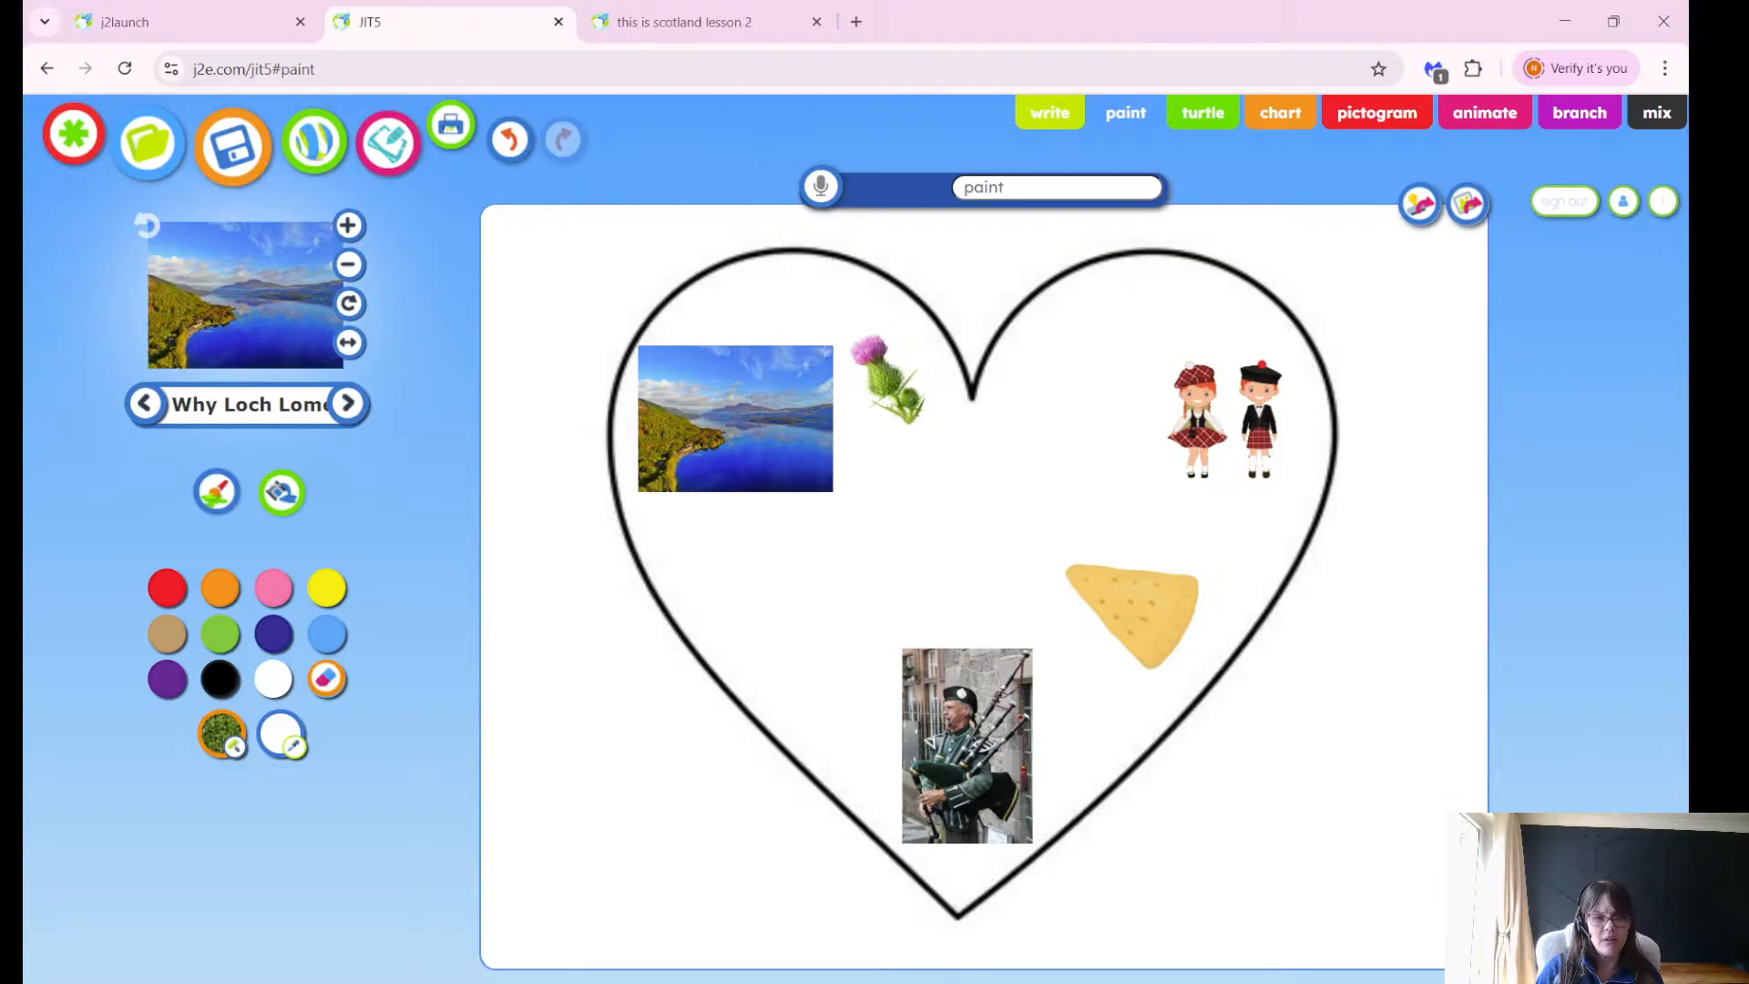
click(735, 418)
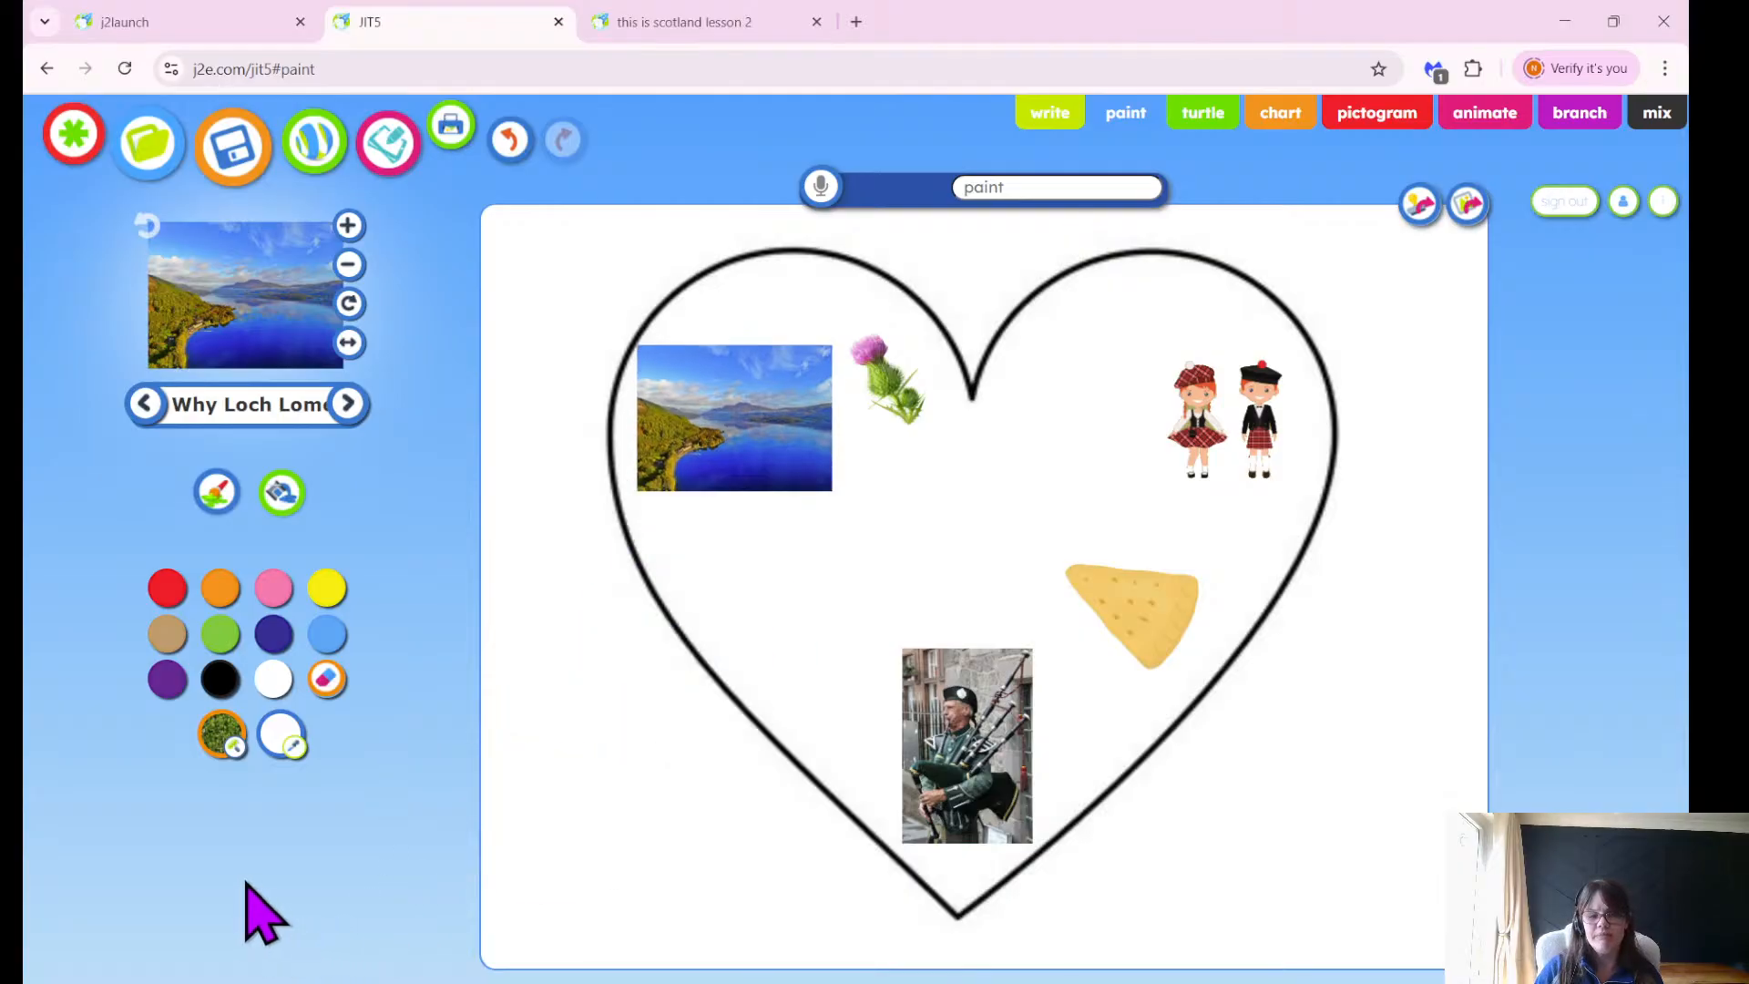
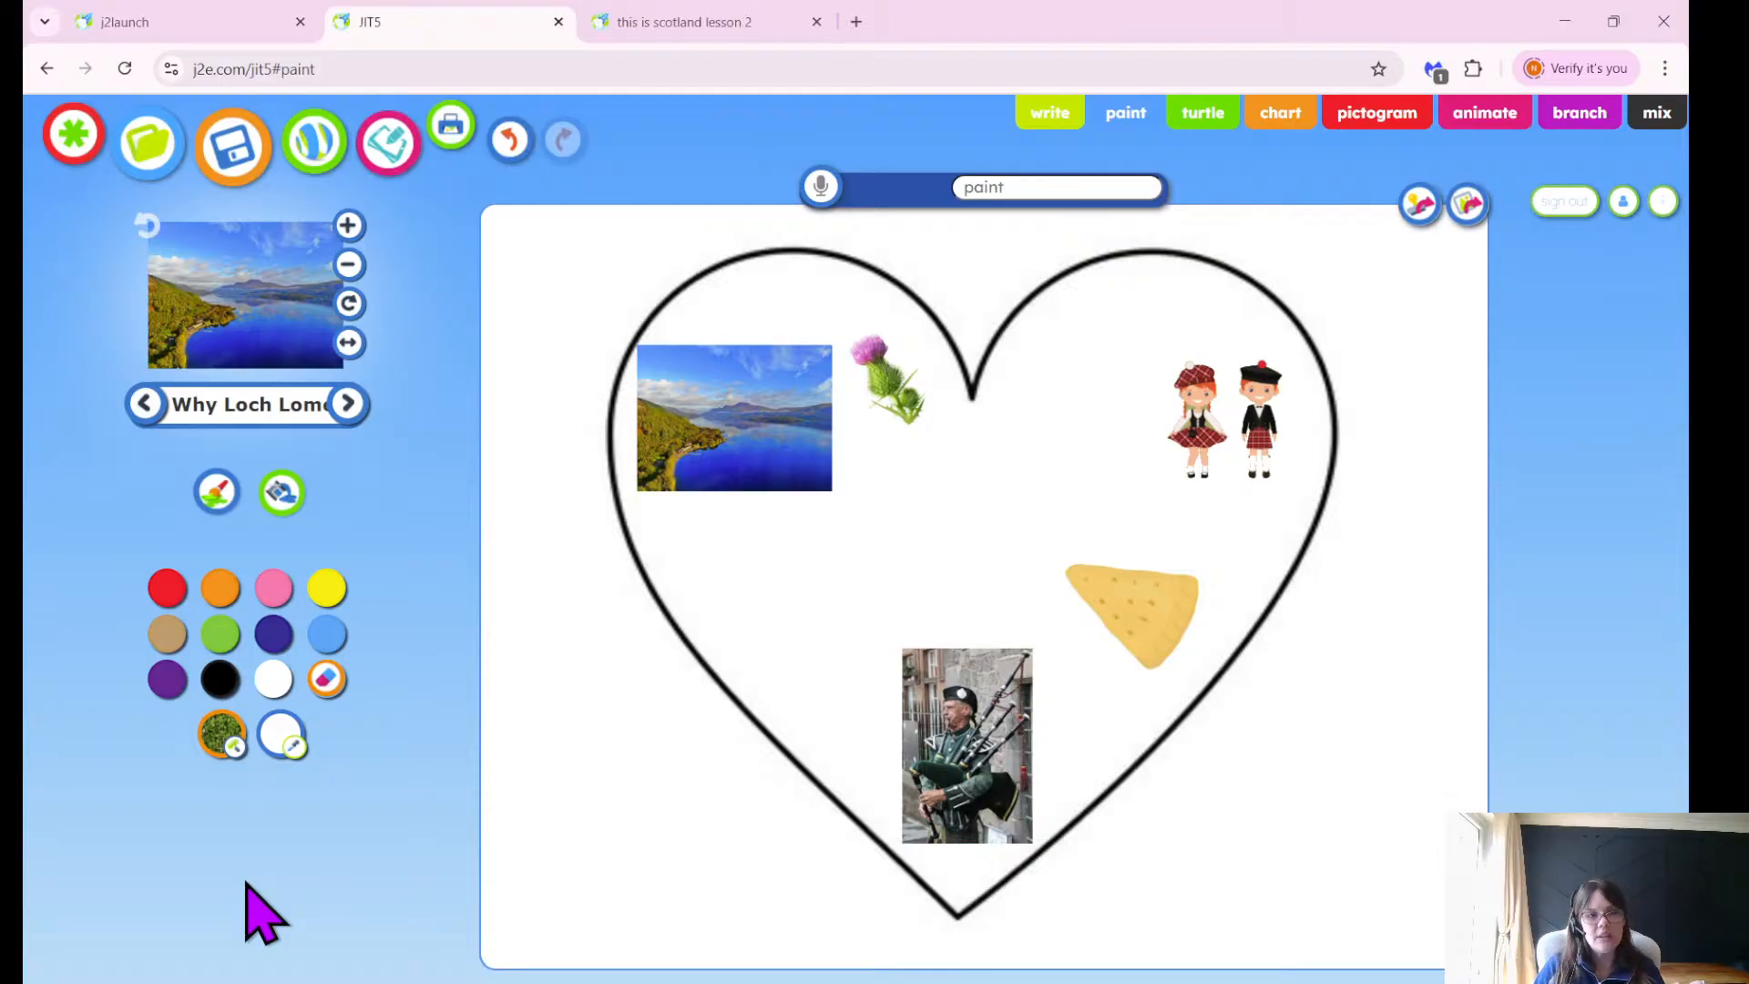
Find the red and blue tartan print with yellow stripes among the personal saved images and stamp it in the middle of the heart.
click(235, 410)
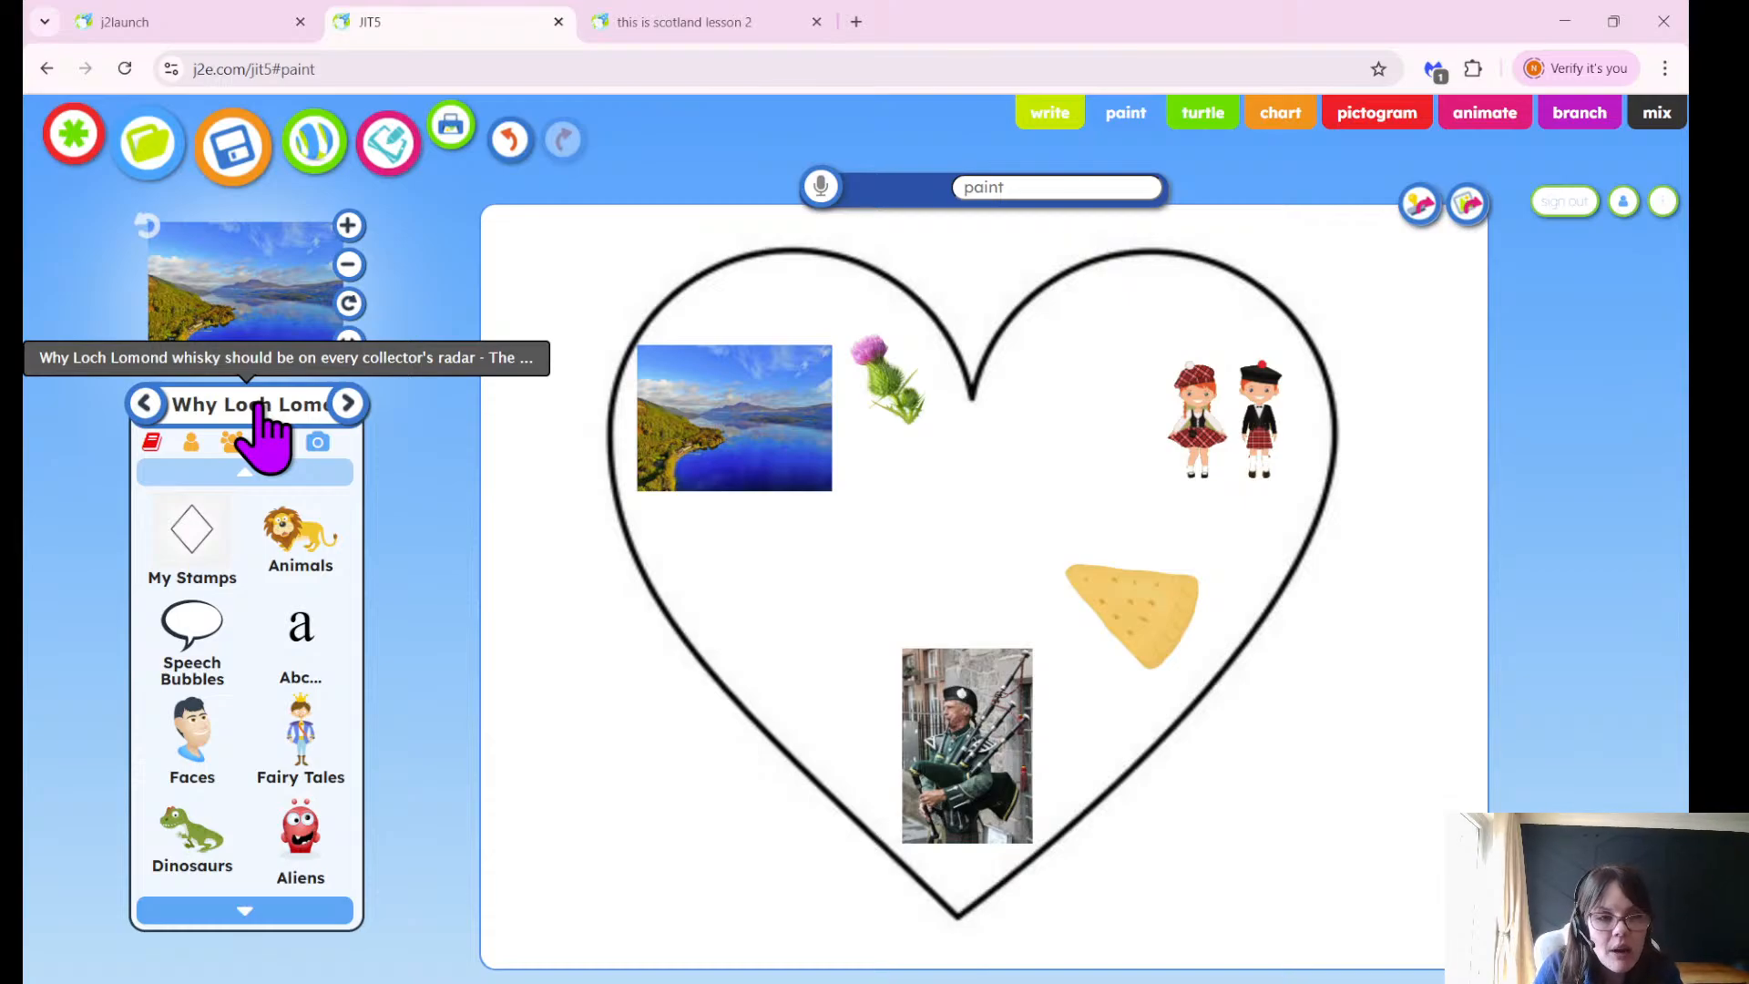
scroll(264, 428, up, 5)
scroll(264, 428, left, 4)
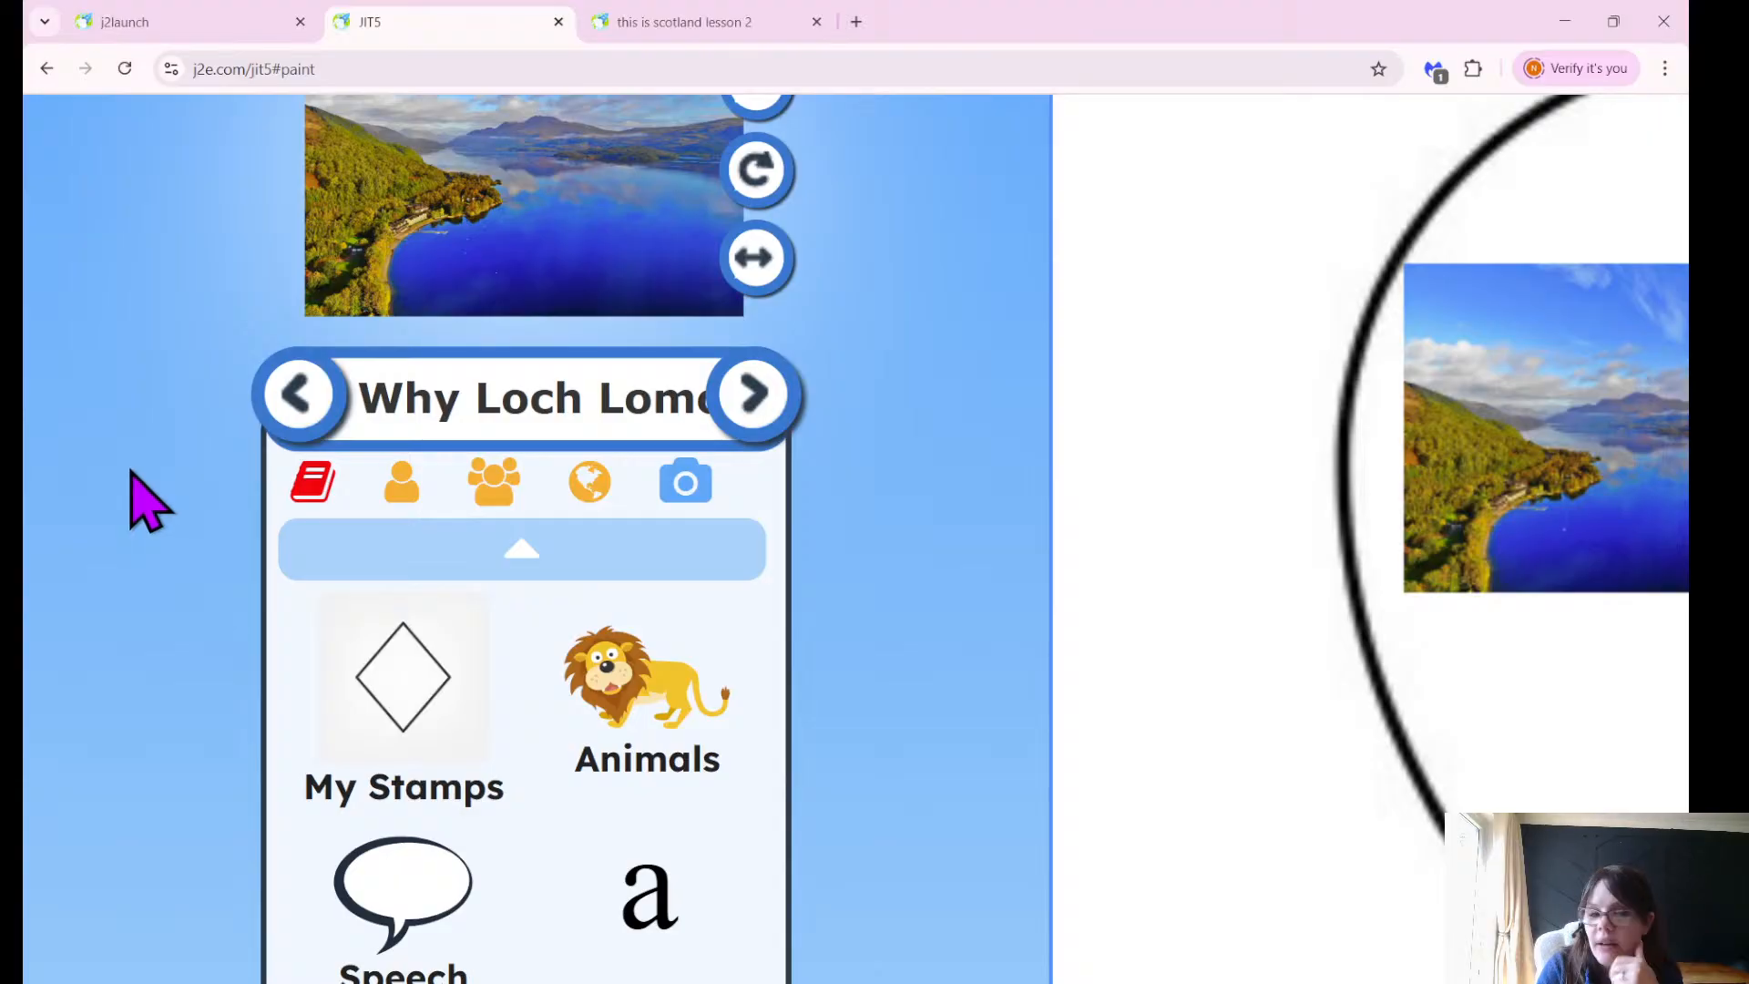
click(404, 501)
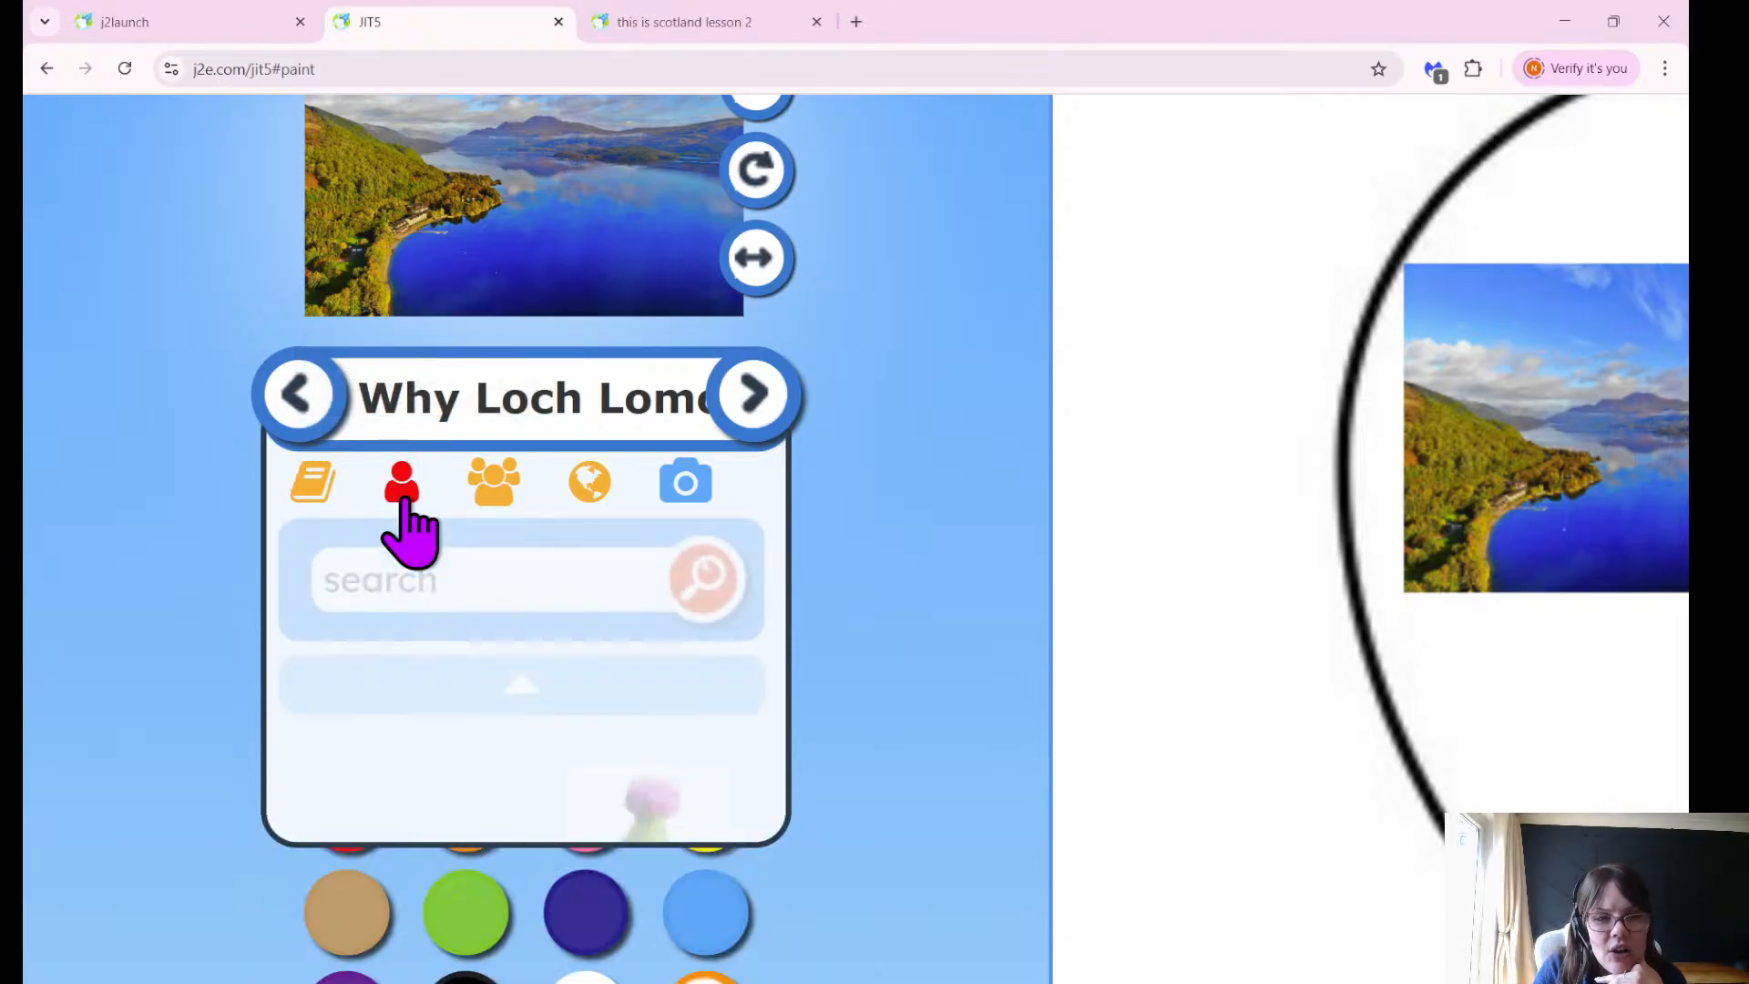
scroll(187, 791, down, 1)
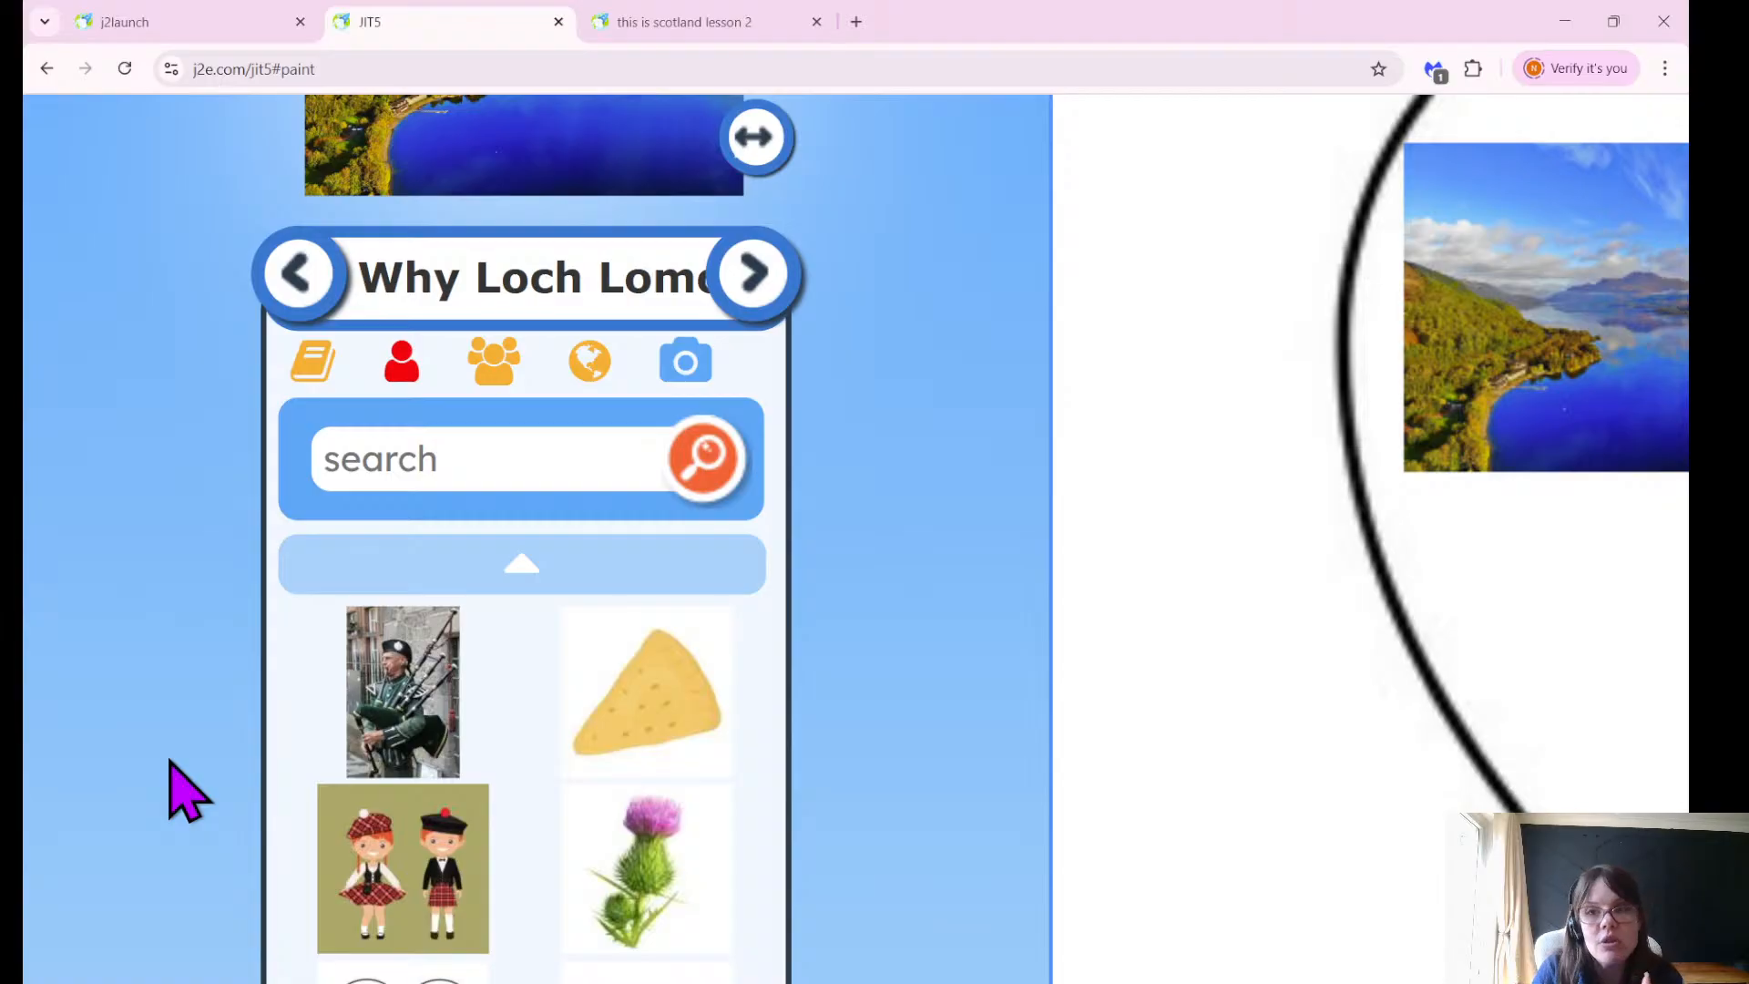
scroll(186, 791, down, 4)
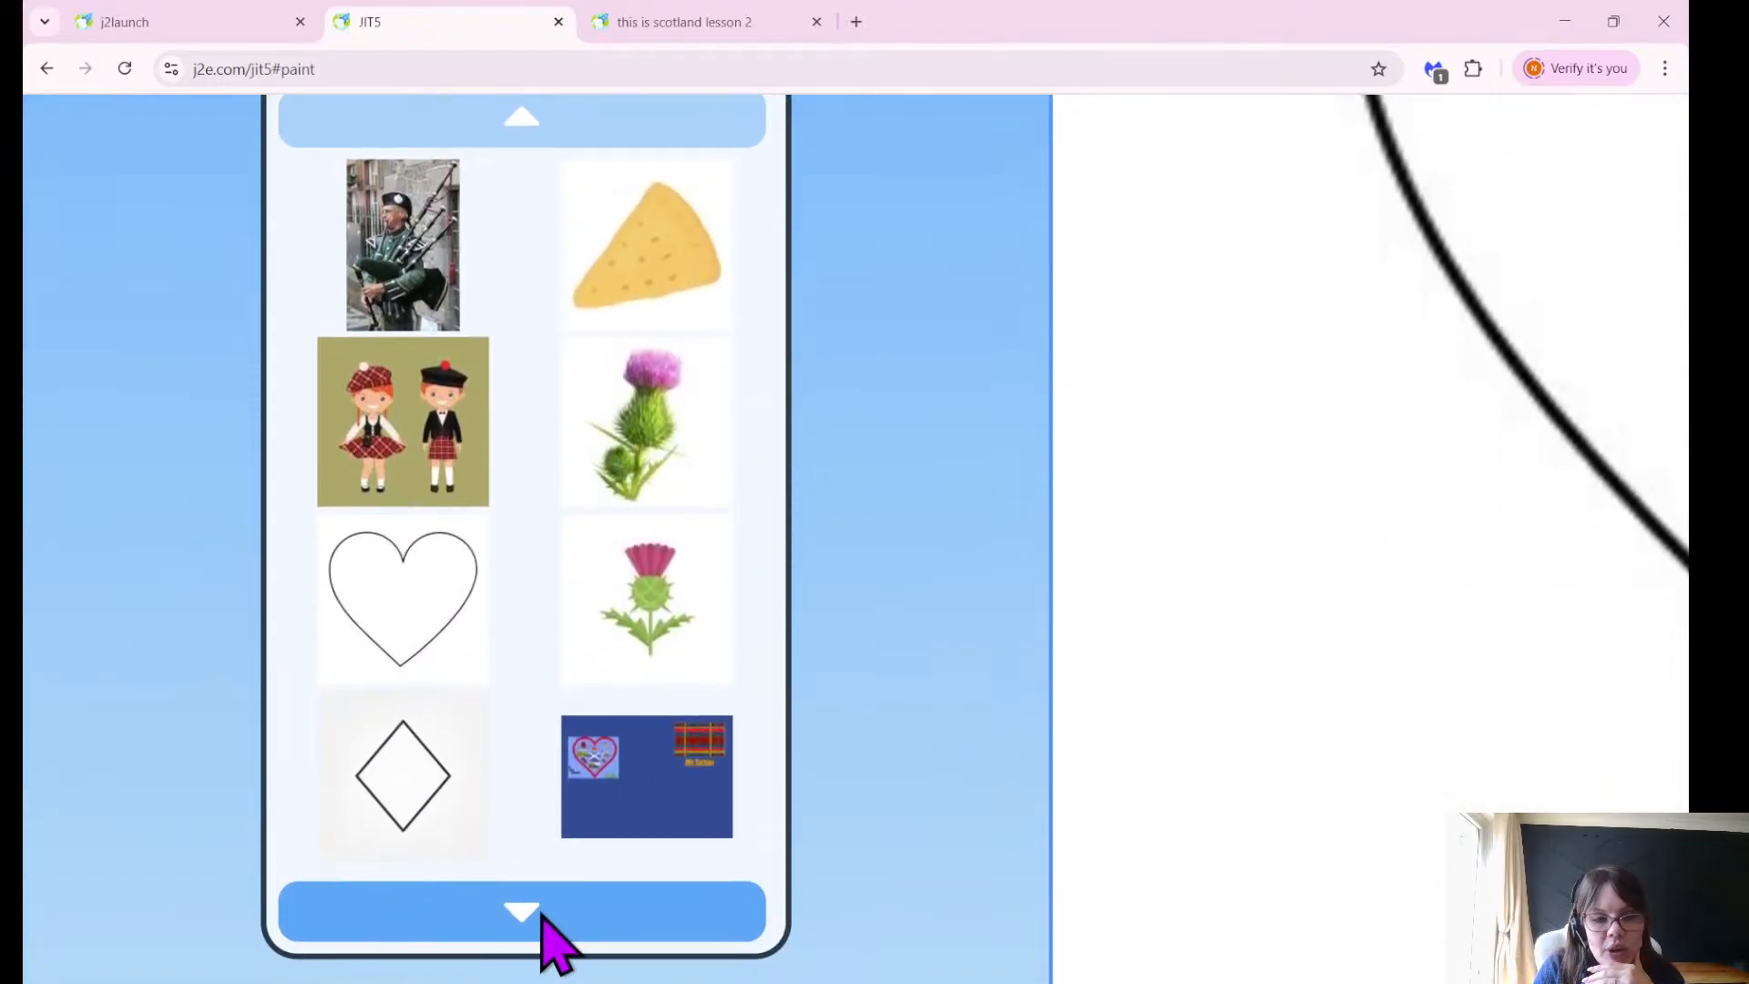
click(542, 913)
scroll(542, 918, down, 3)
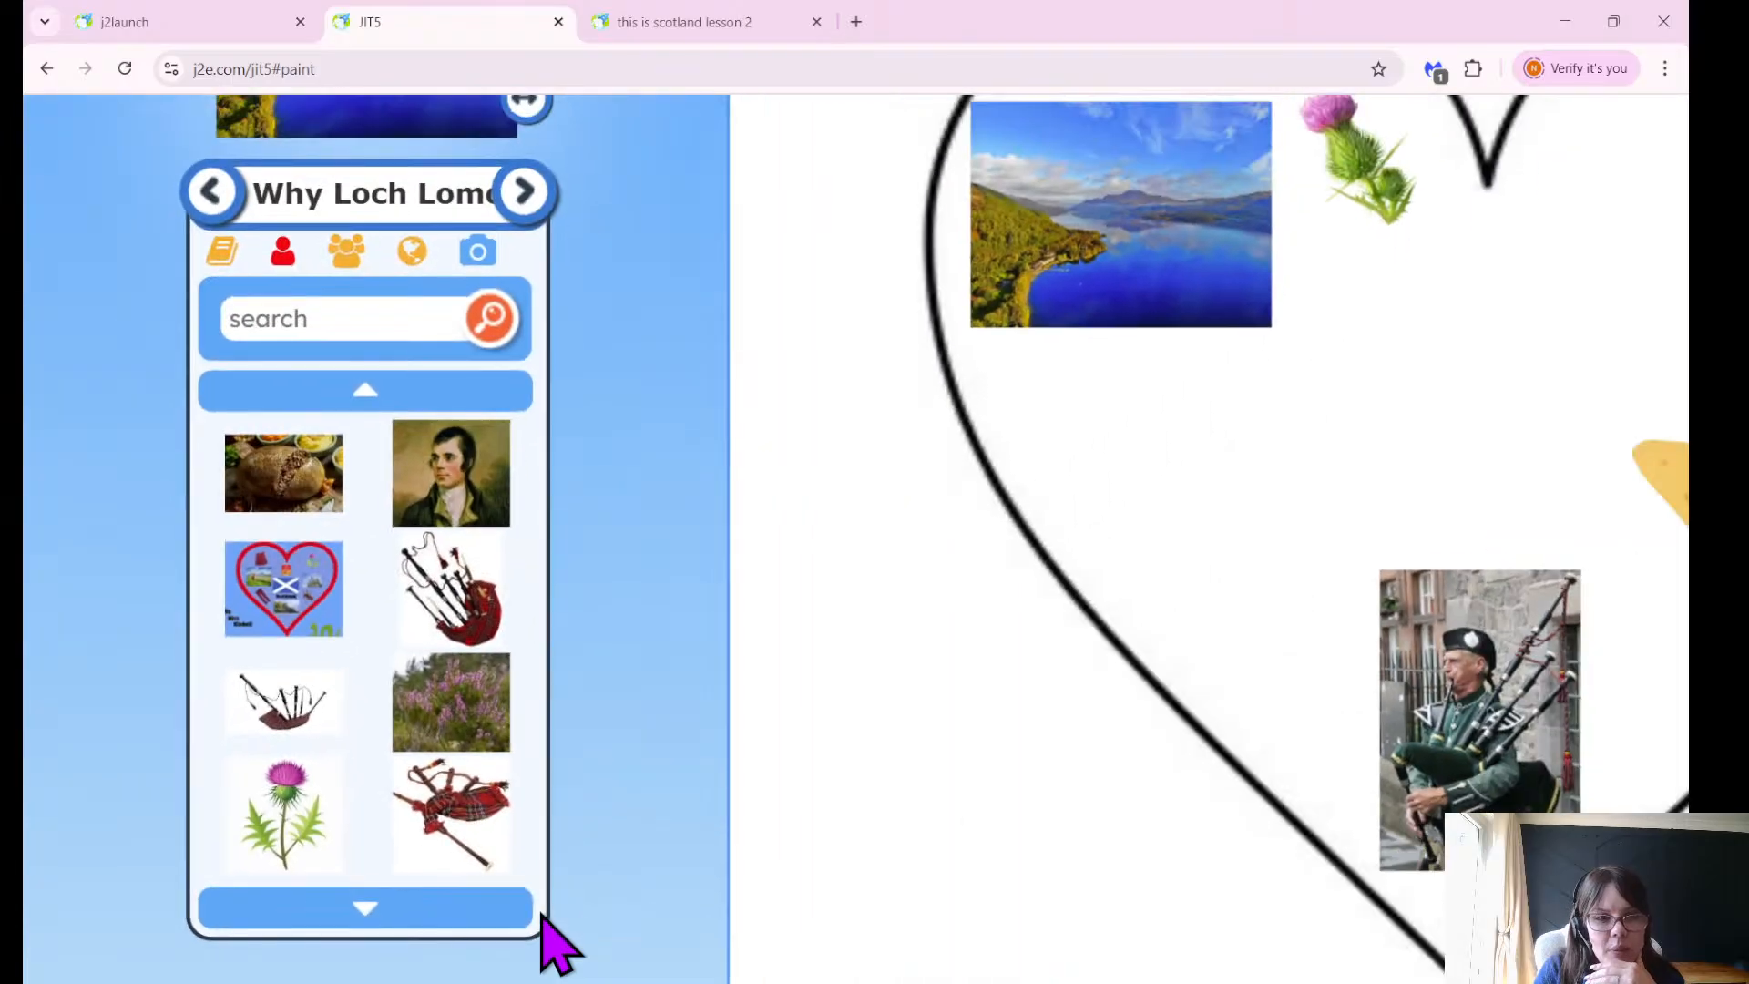
click(382, 909)
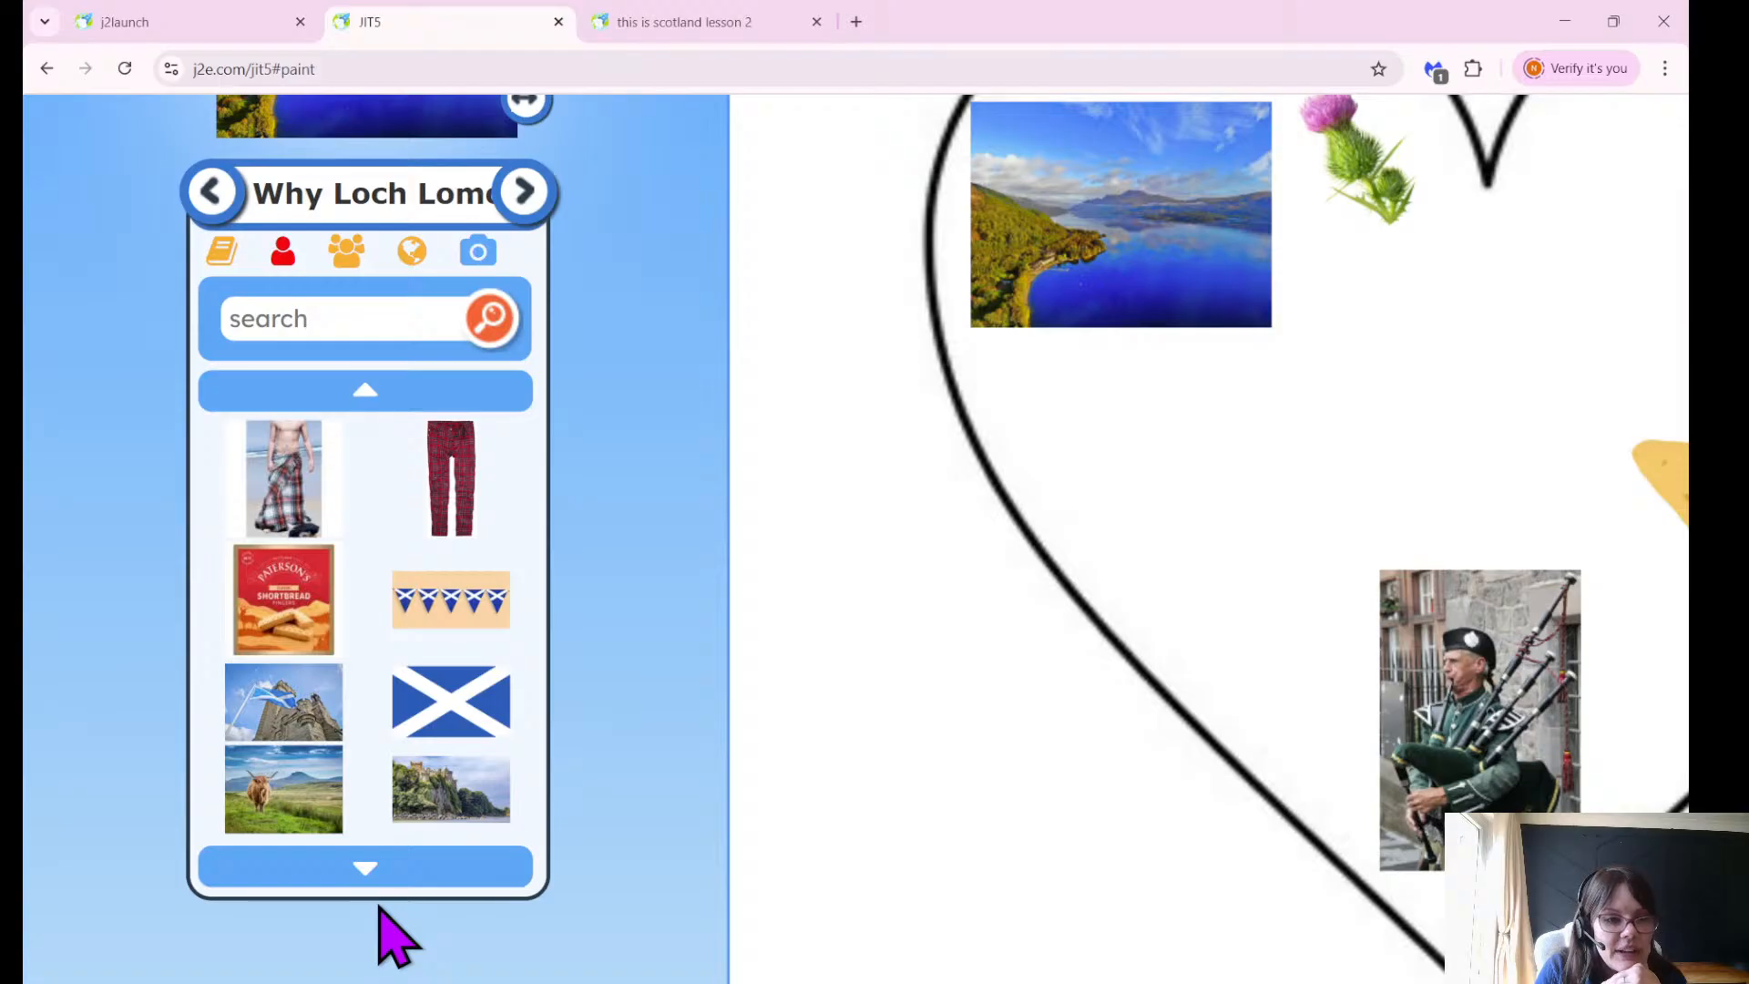
click(364, 869)
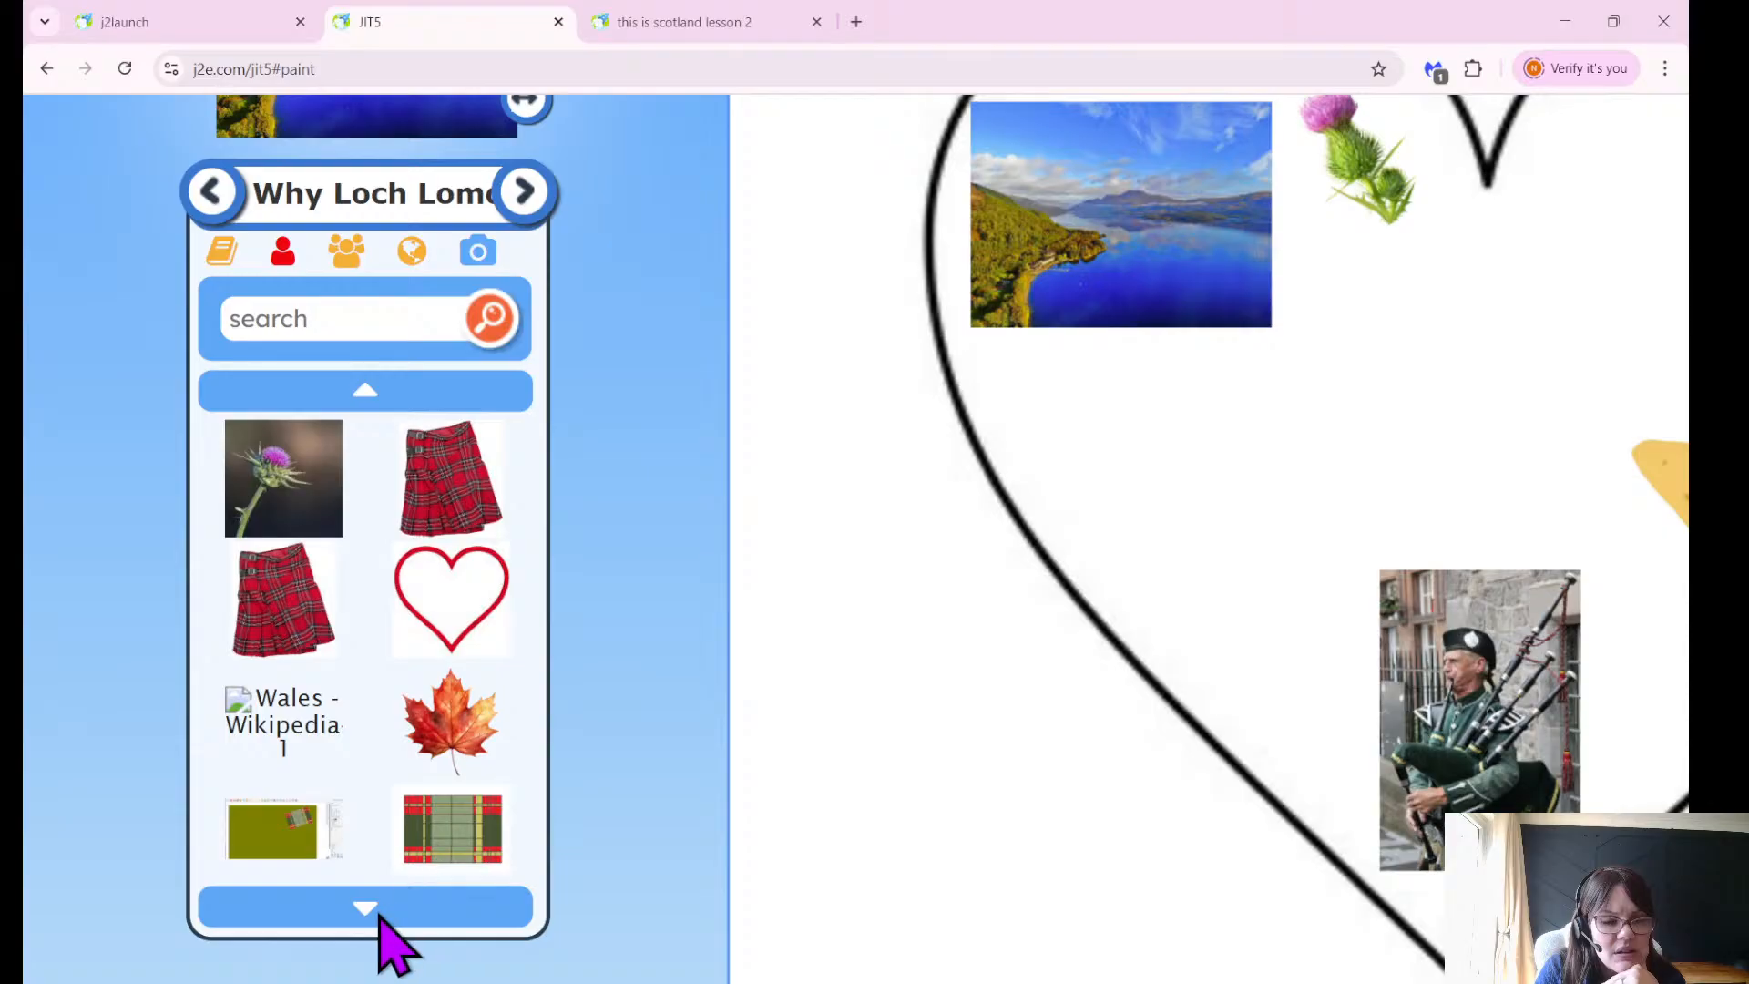
click(350, 911)
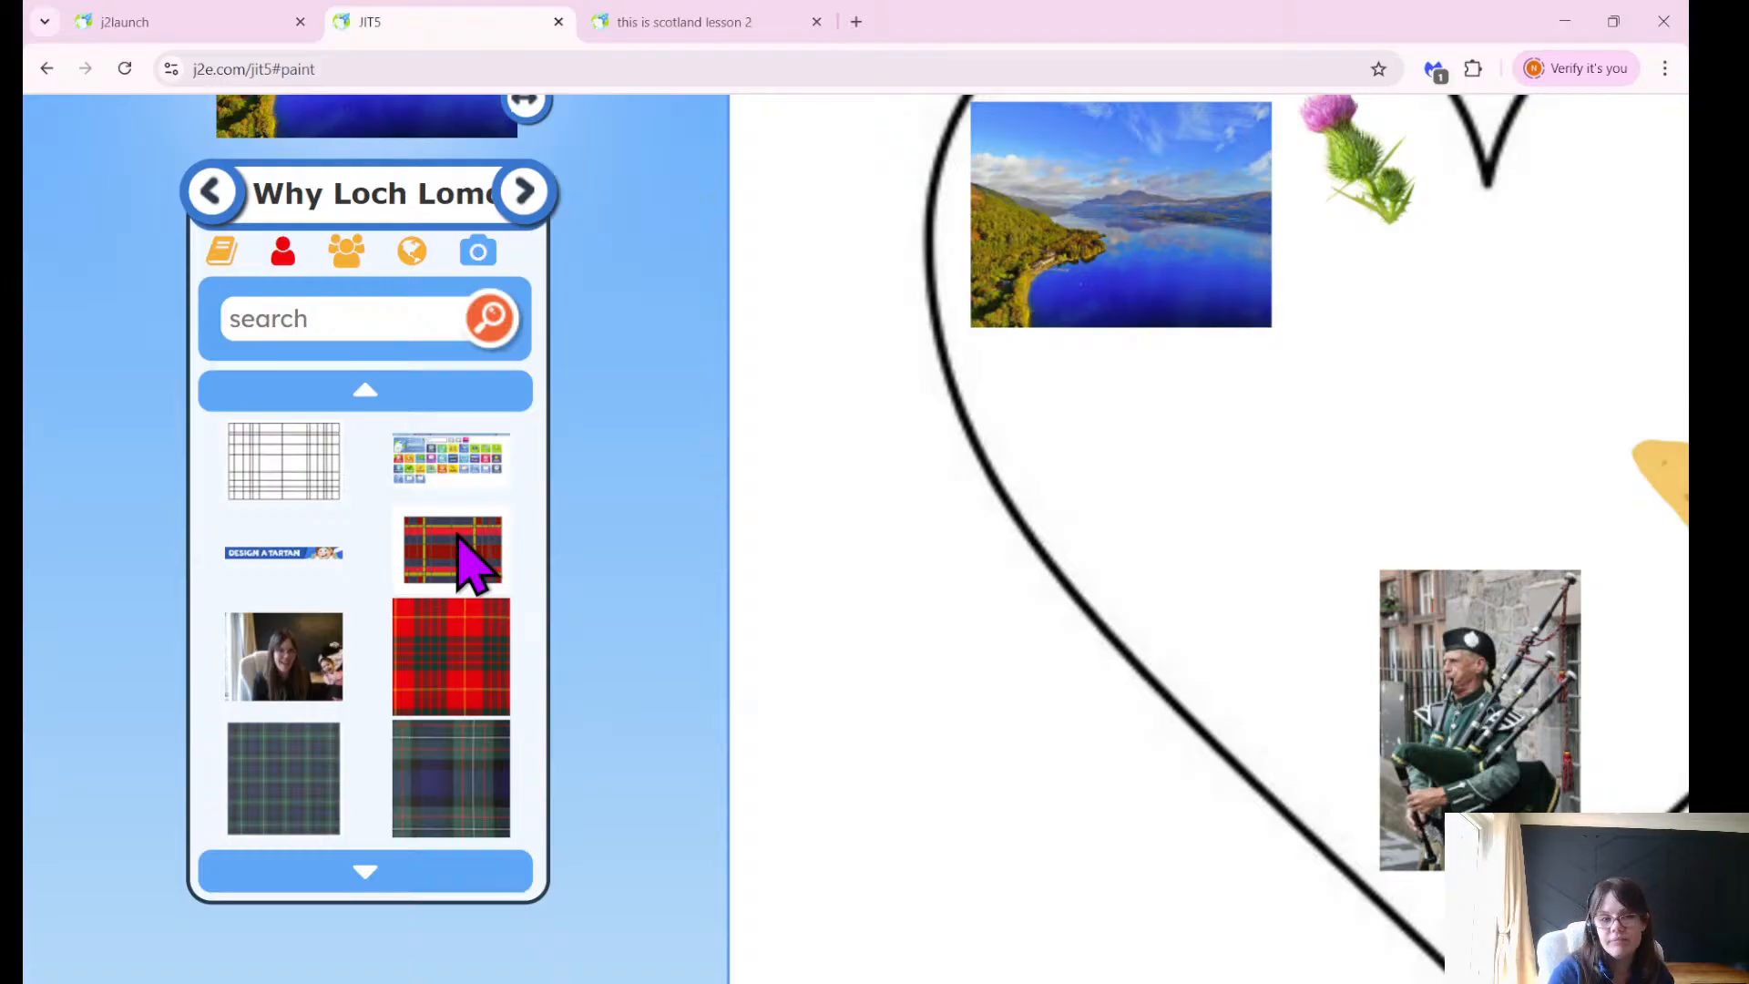
scroll(458, 534, up, 3)
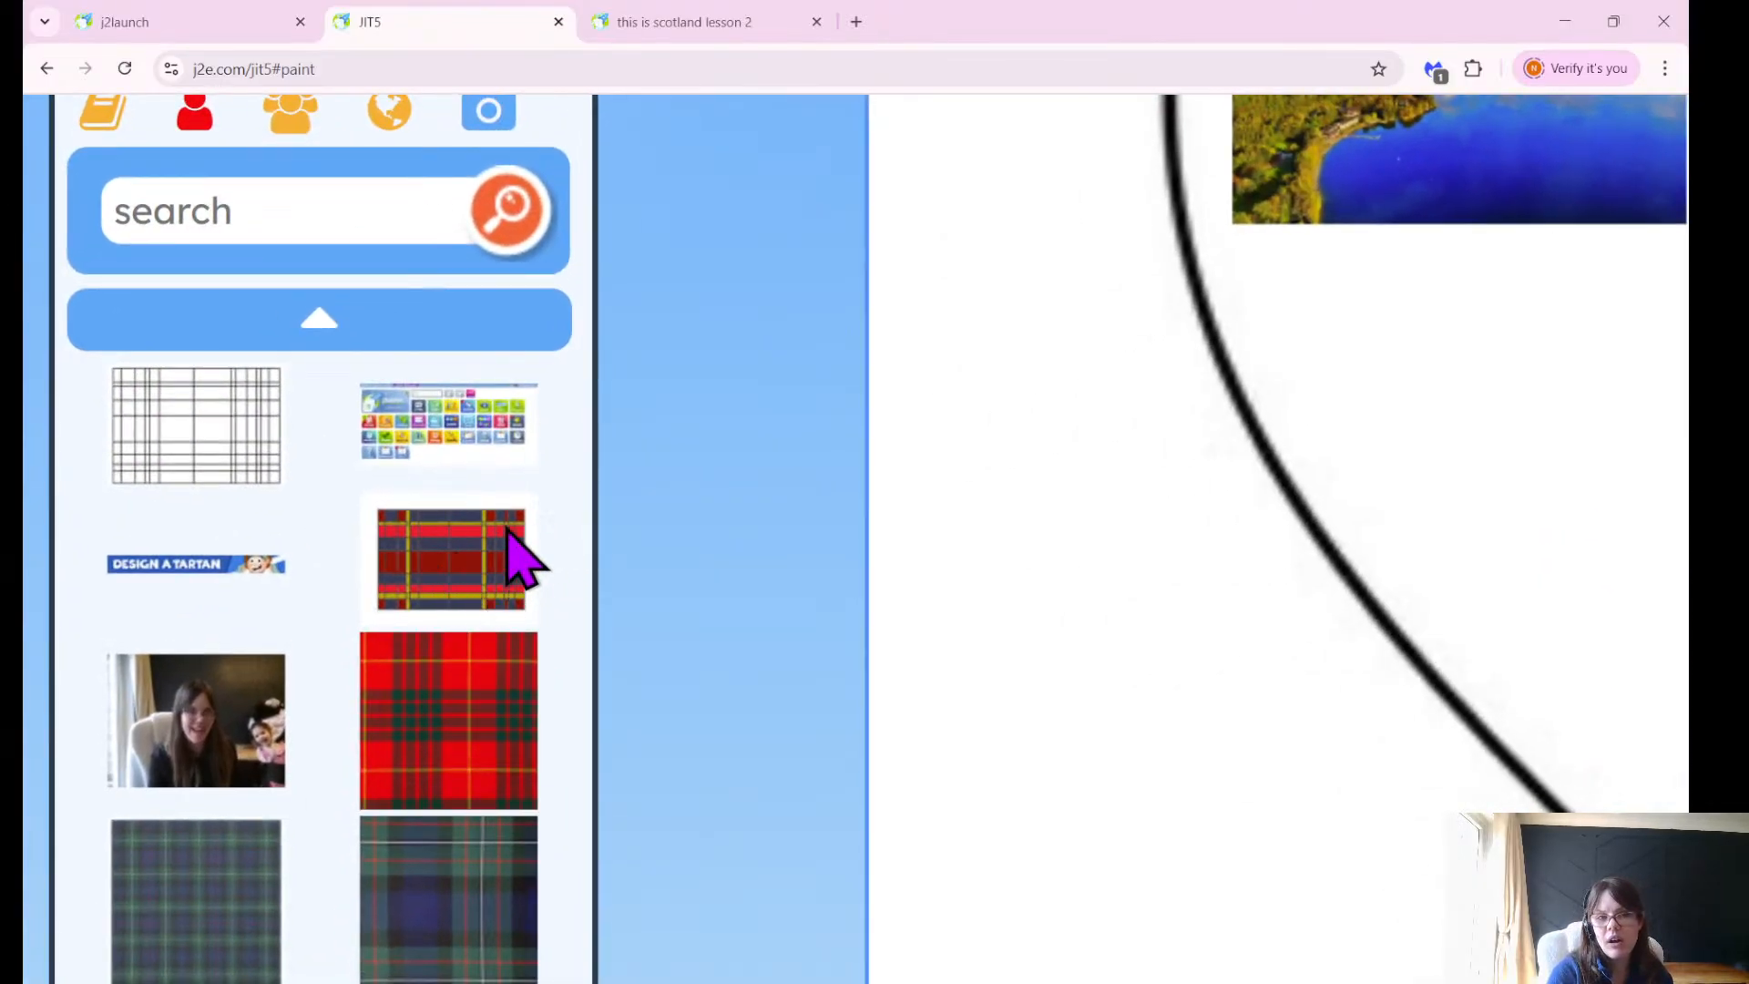
click(464, 583)
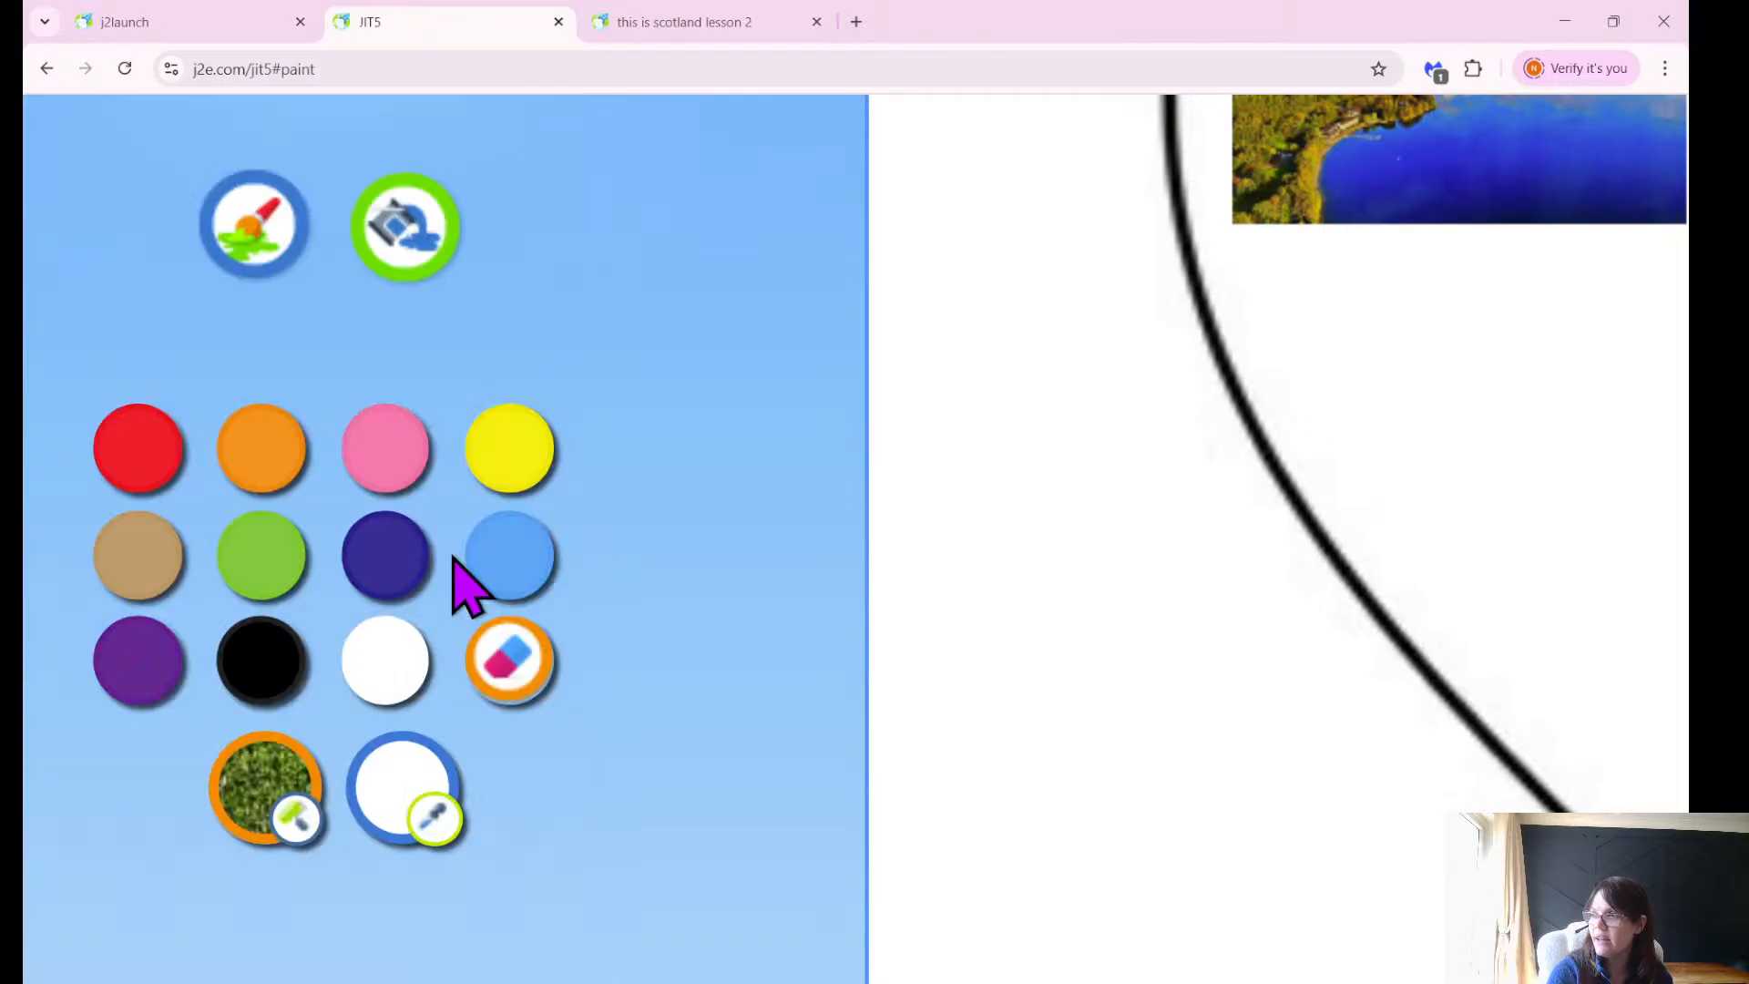
scroll(460, 583, down, 2)
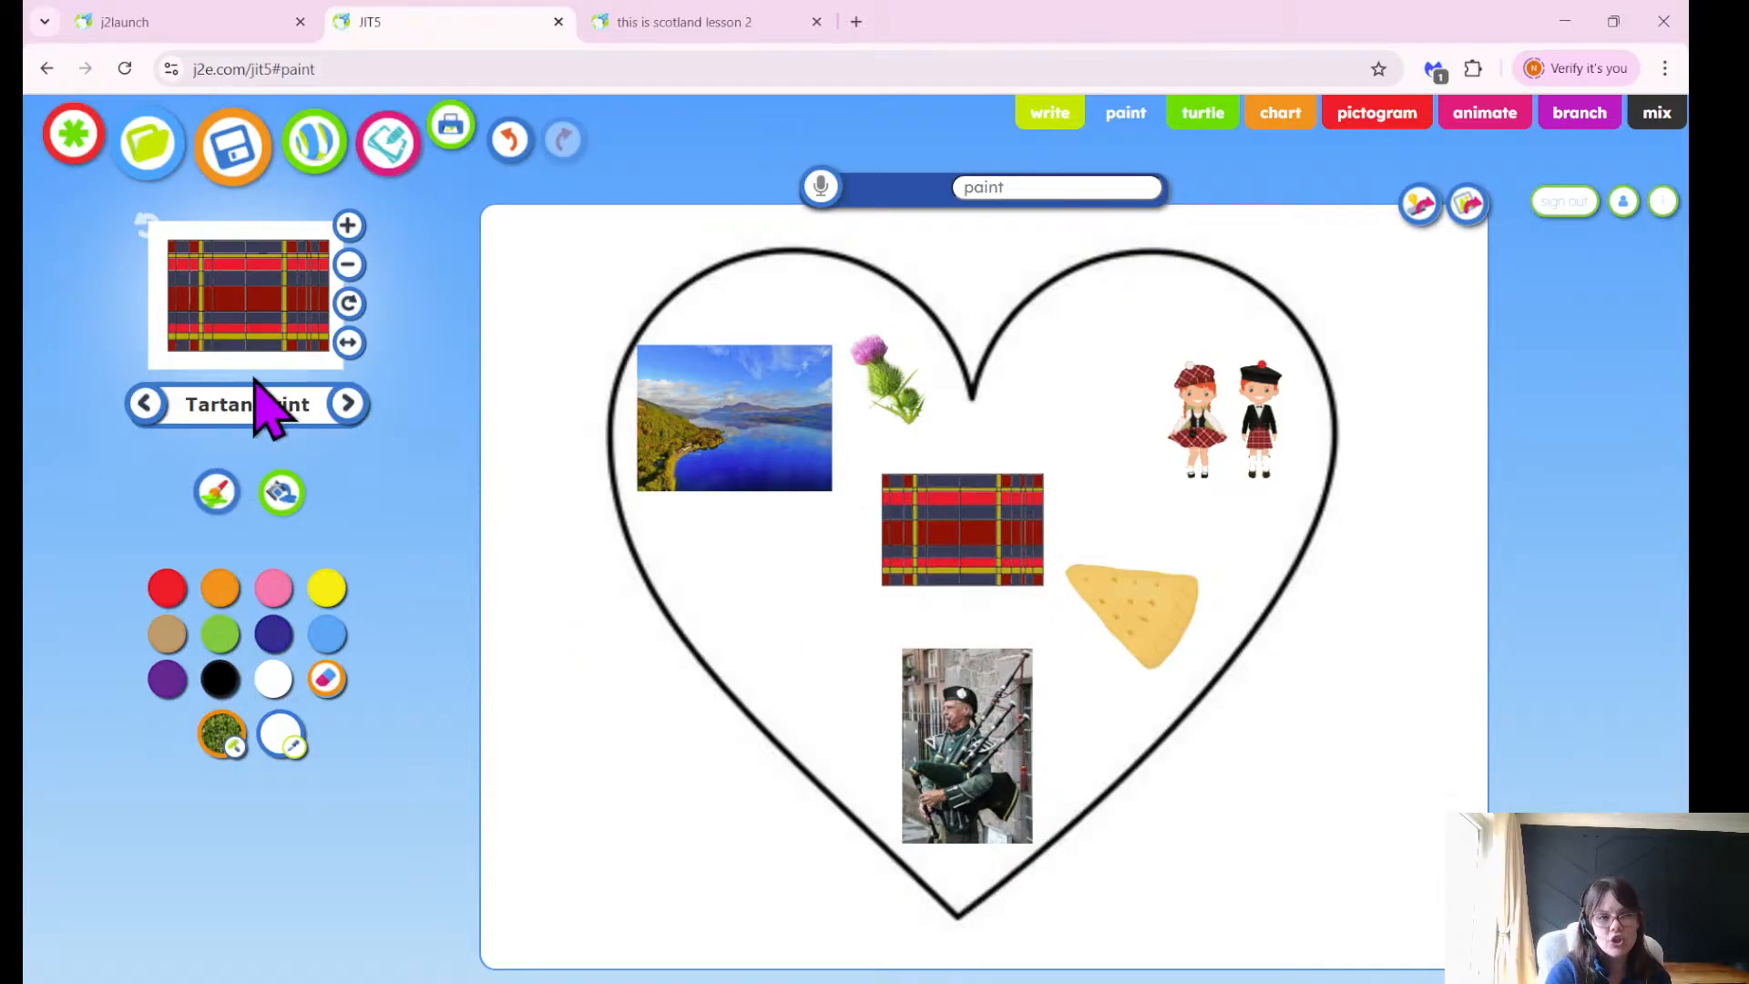
Page through the personal saved images again as far as the saved tartan designs.
click(240, 405)
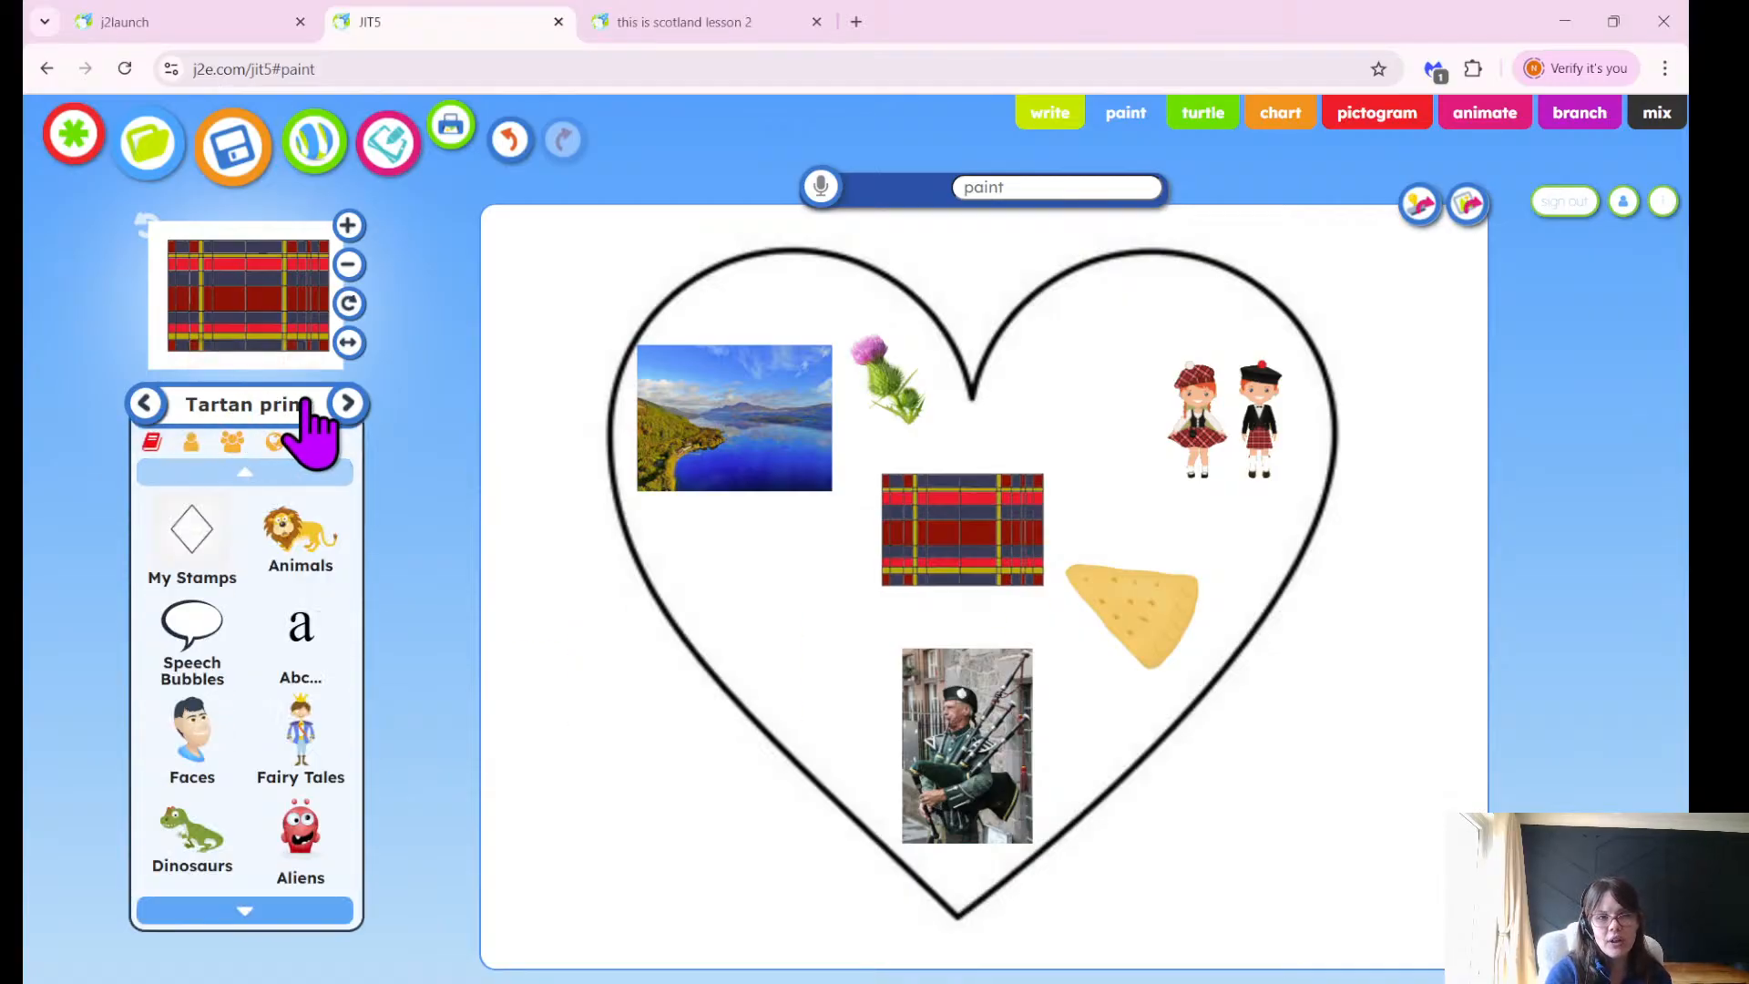
click(192, 445)
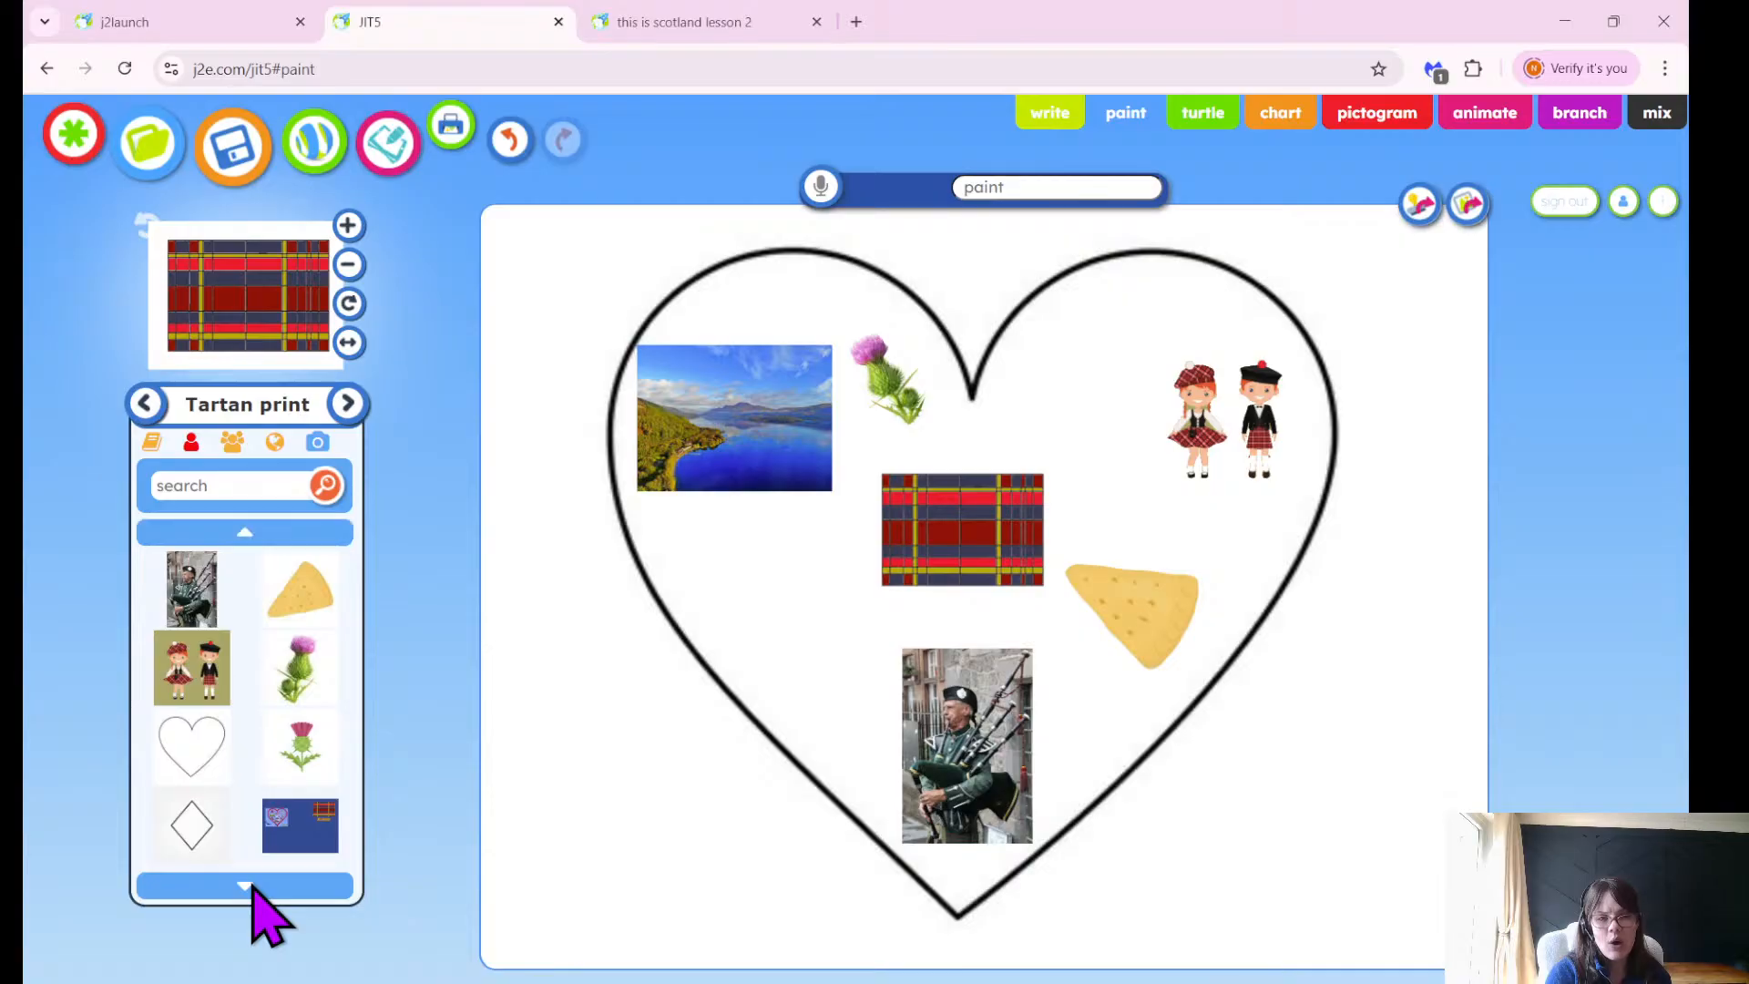
click(253, 886)
click(253, 867)
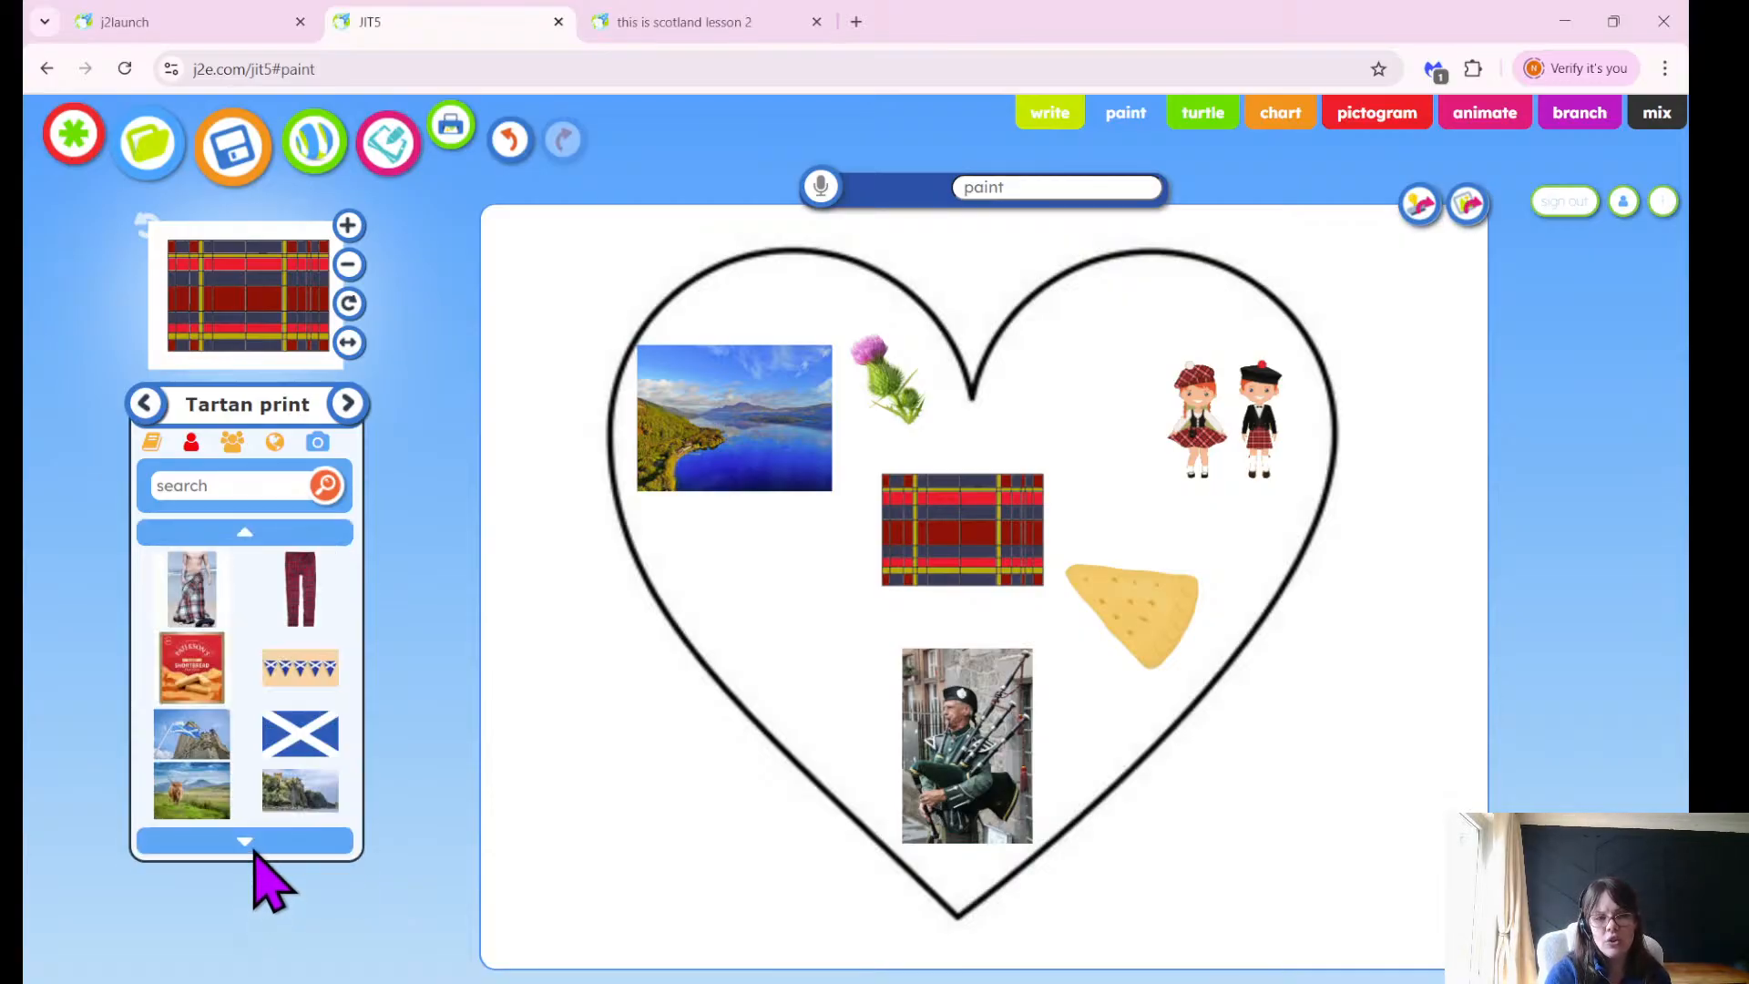
click(254, 851)
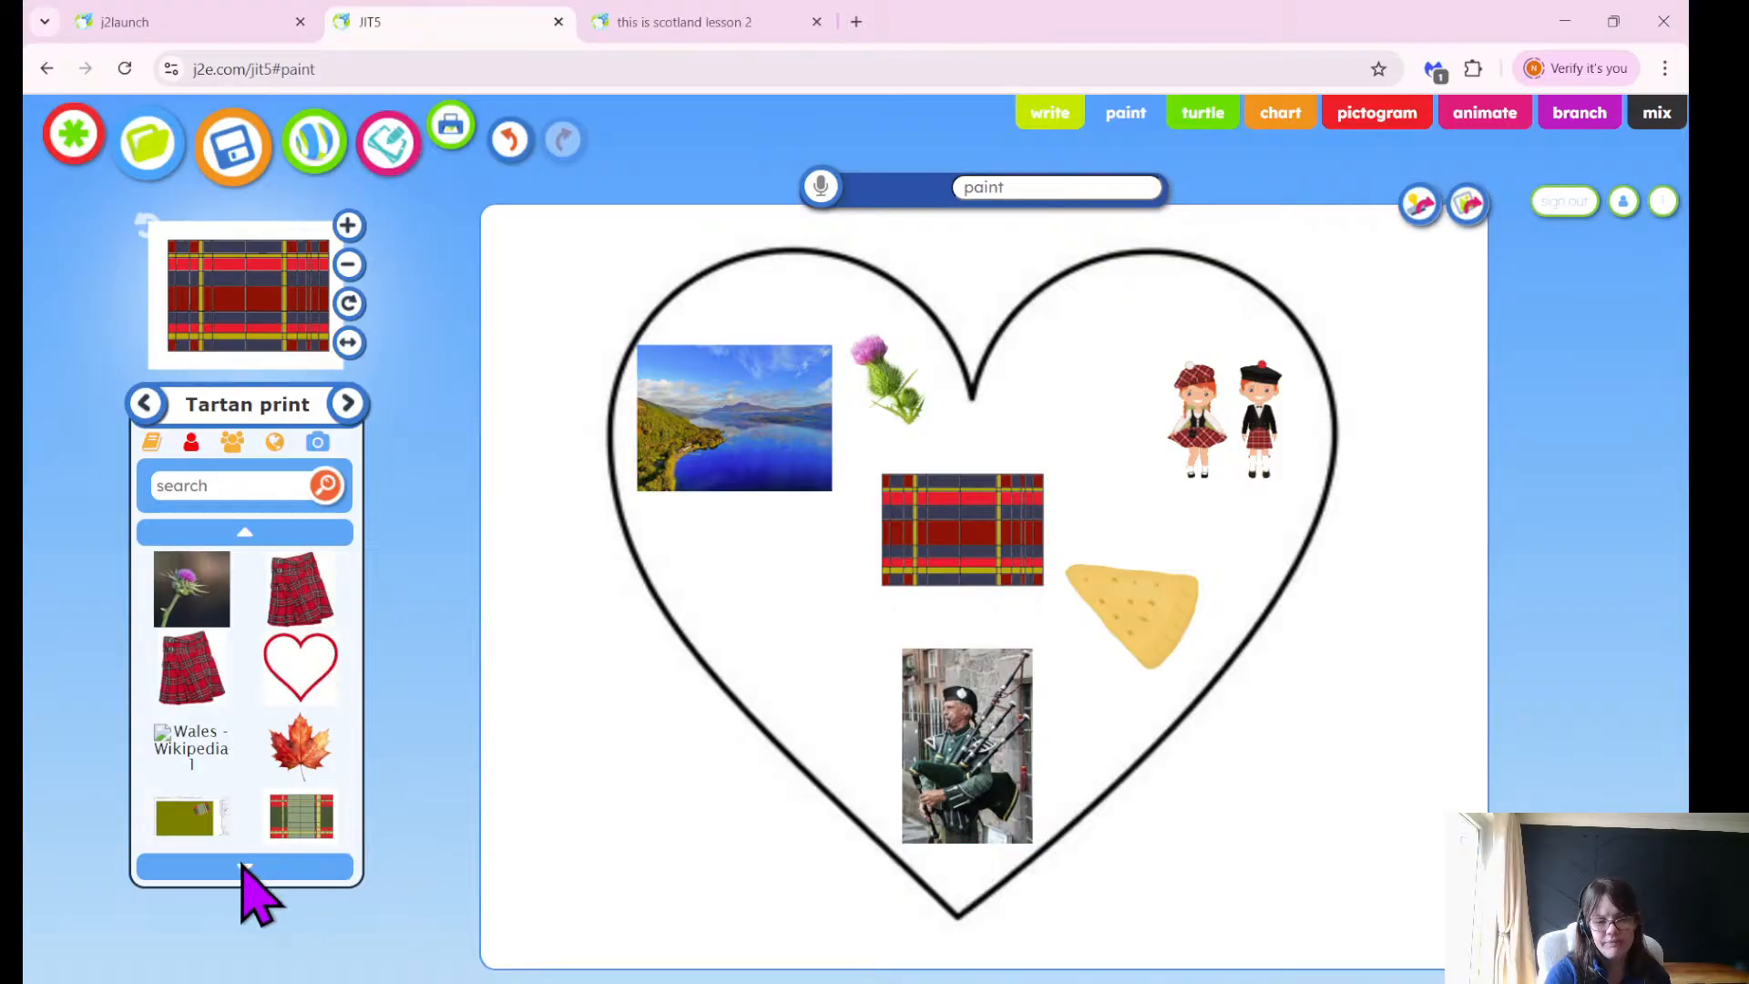
click(242, 865)
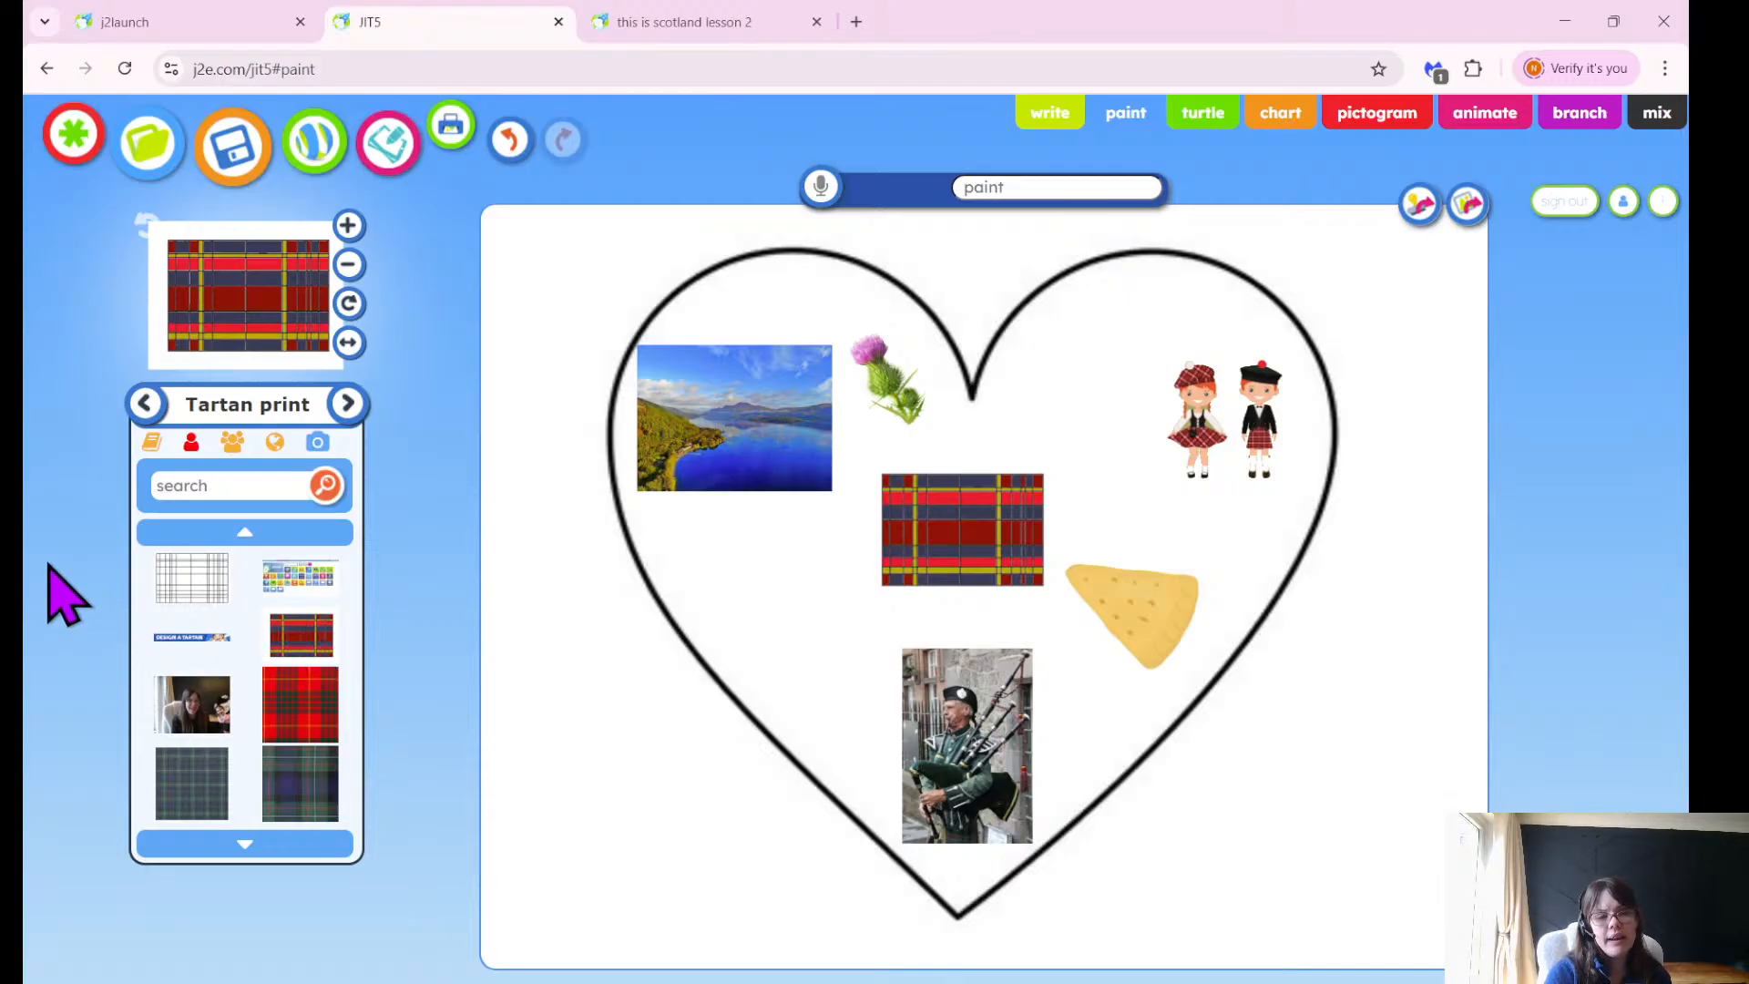
Choose the green nessie-1 stamp from My Stamps in the library and stamp it mirrored below the loch photo, then switch to the paintbrush.
click(153, 442)
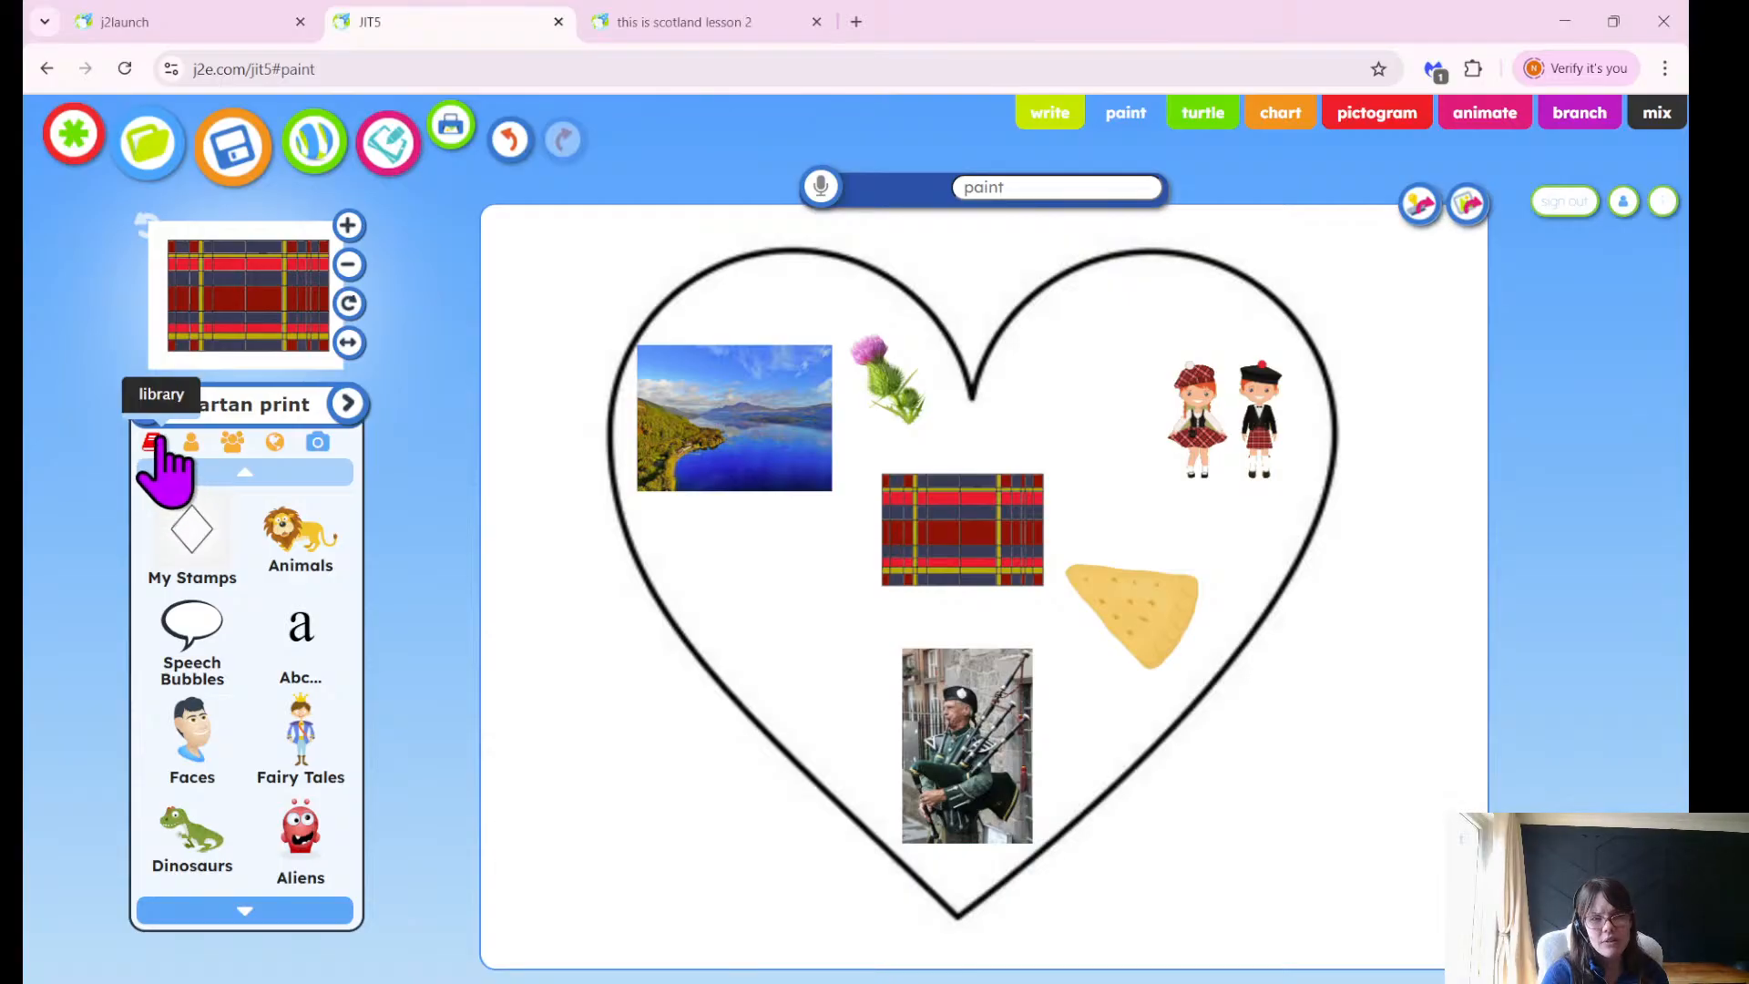
click(206, 569)
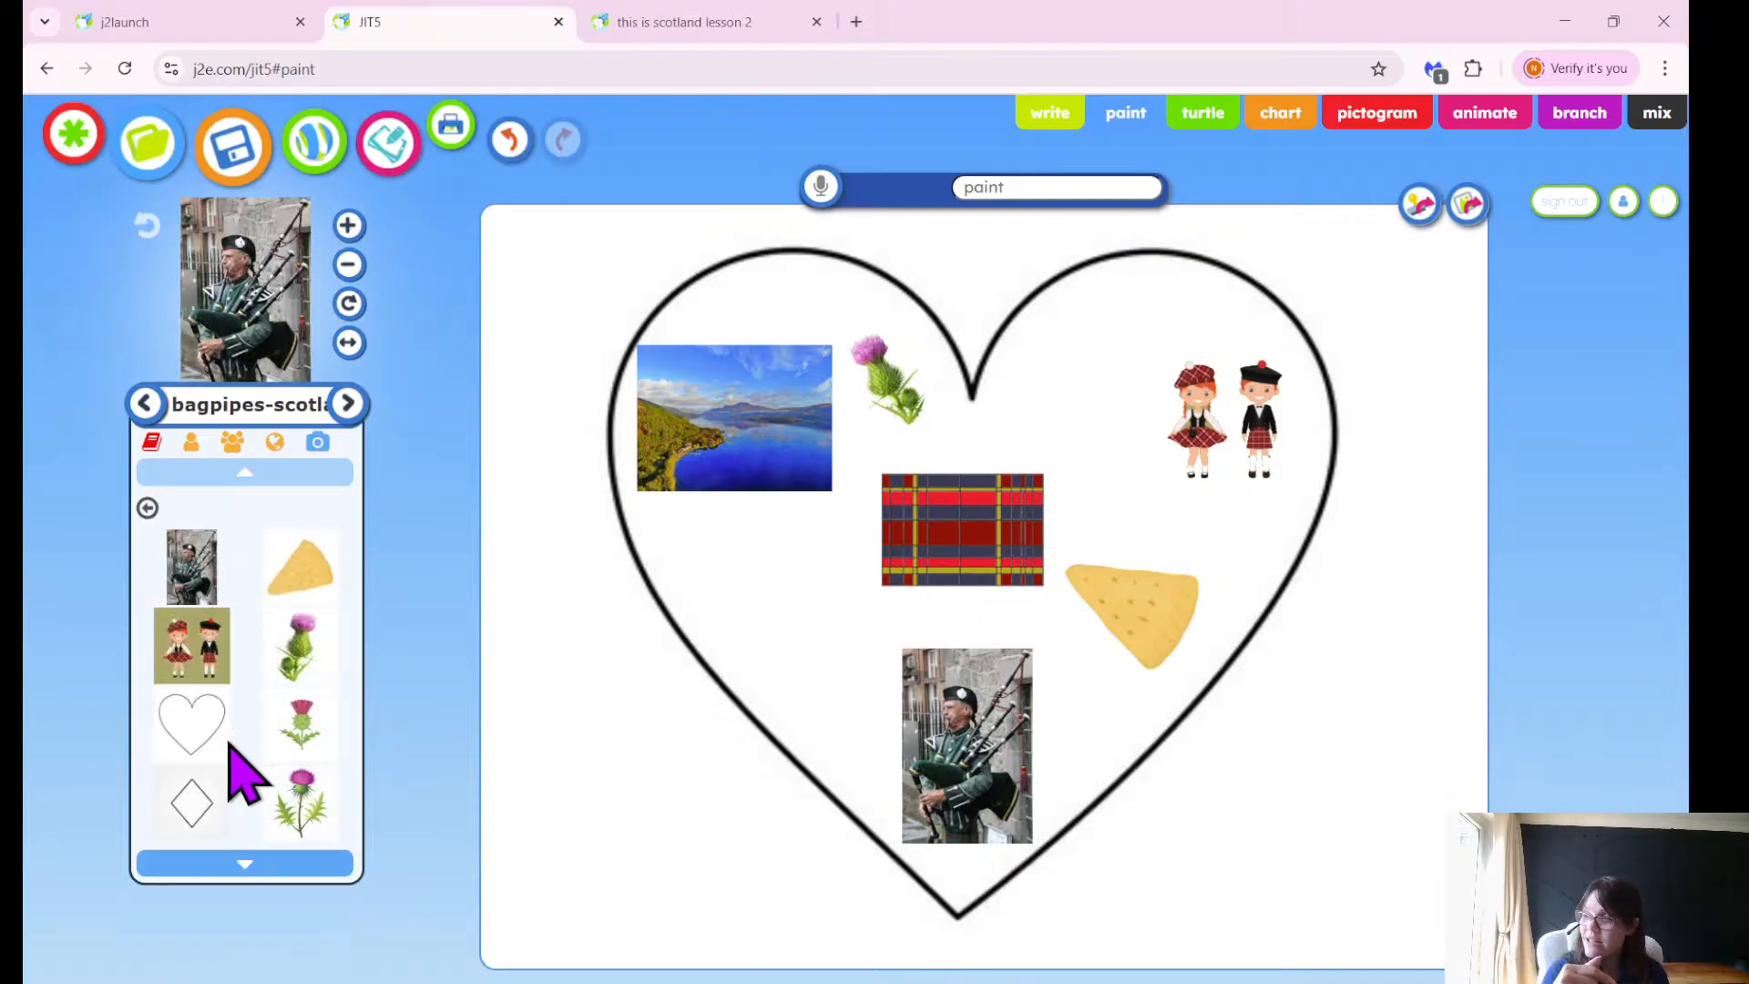
click(248, 860)
click(256, 819)
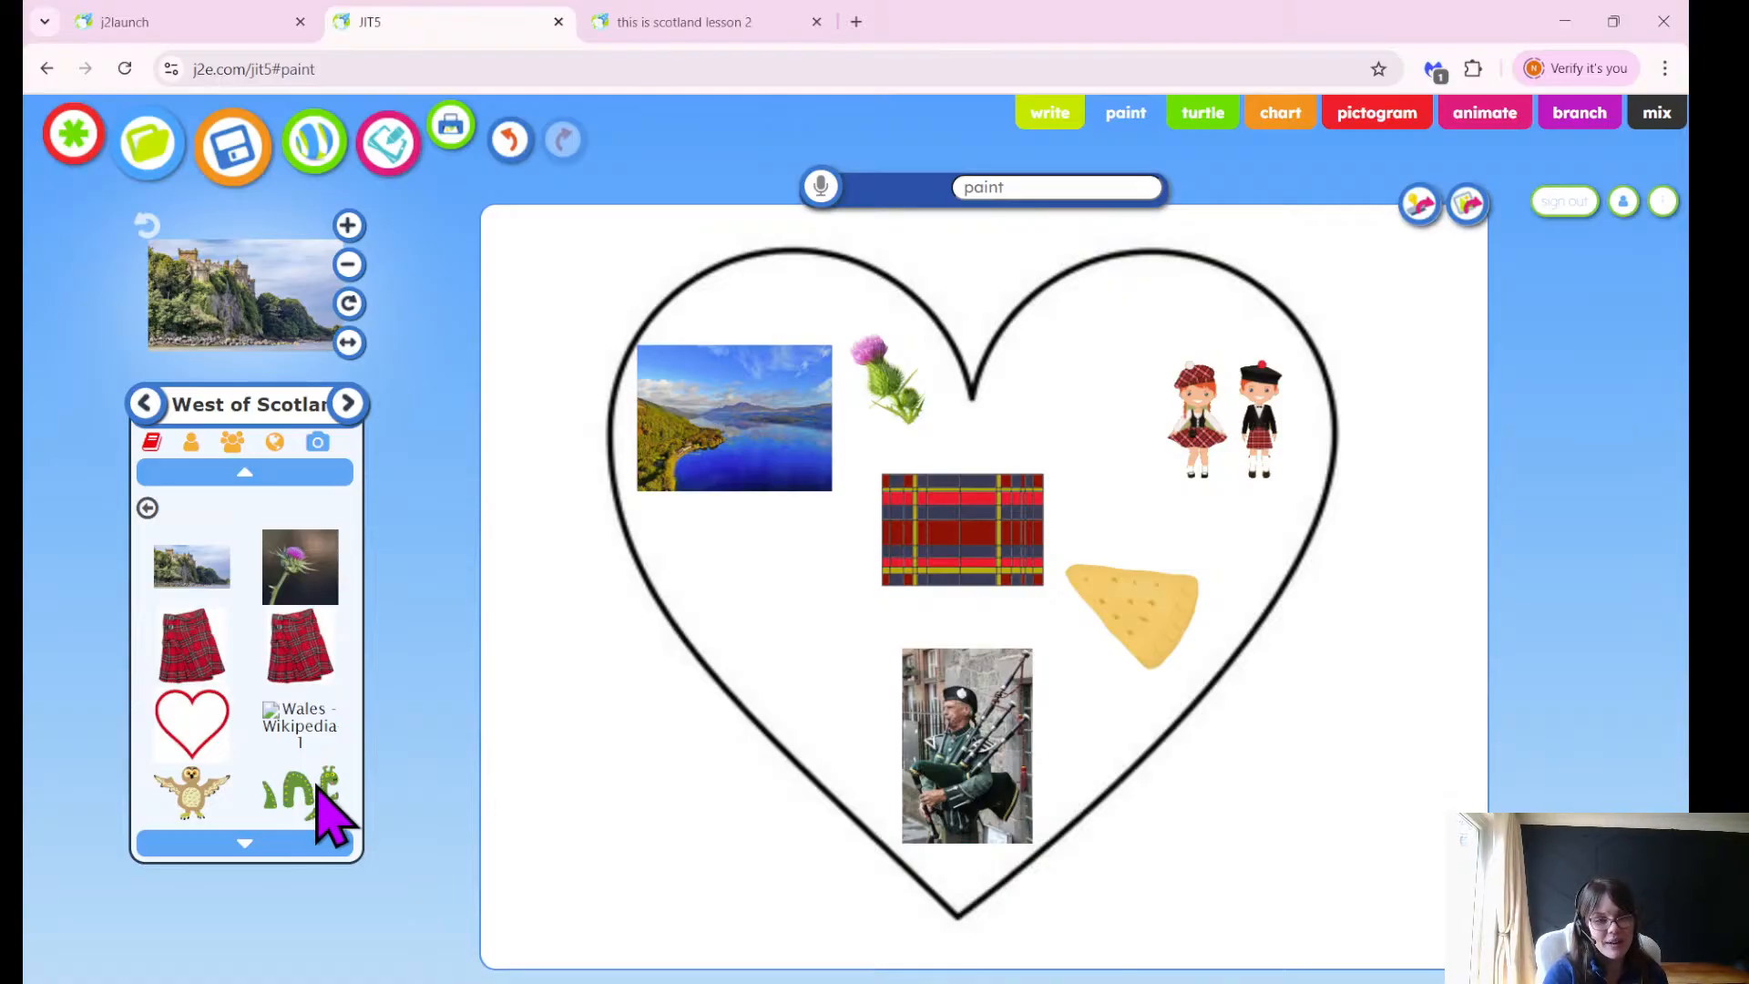
click(244, 845)
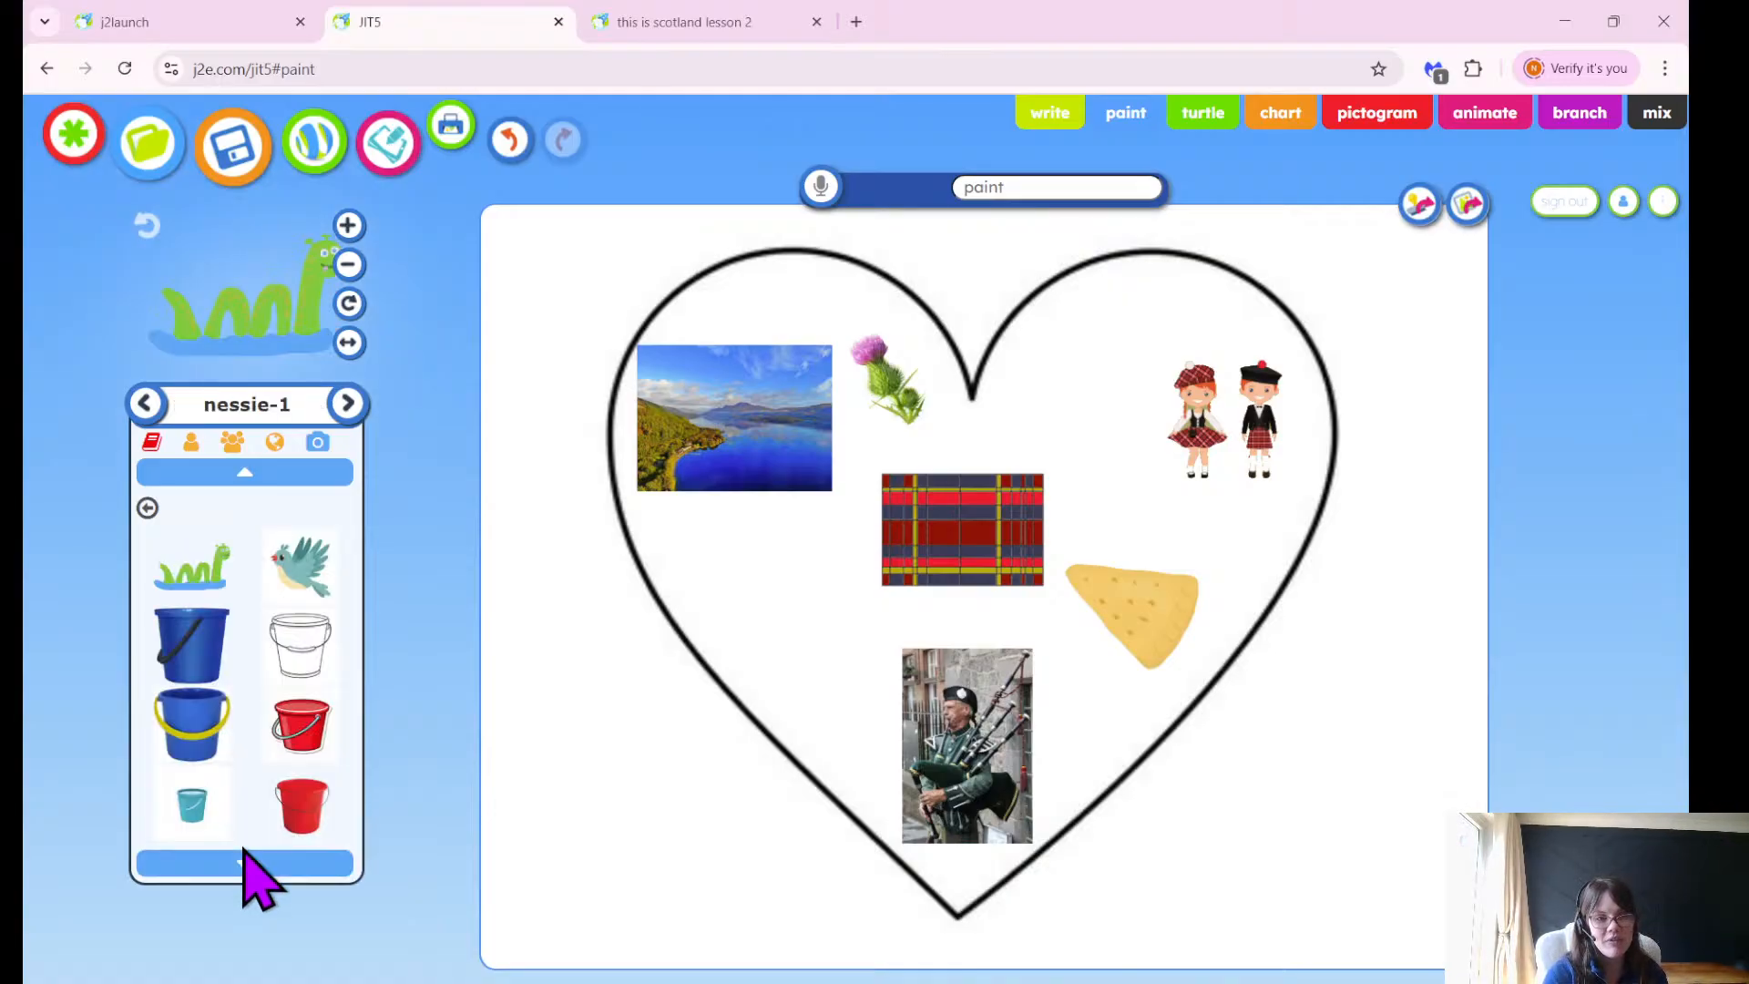
click(246, 866)
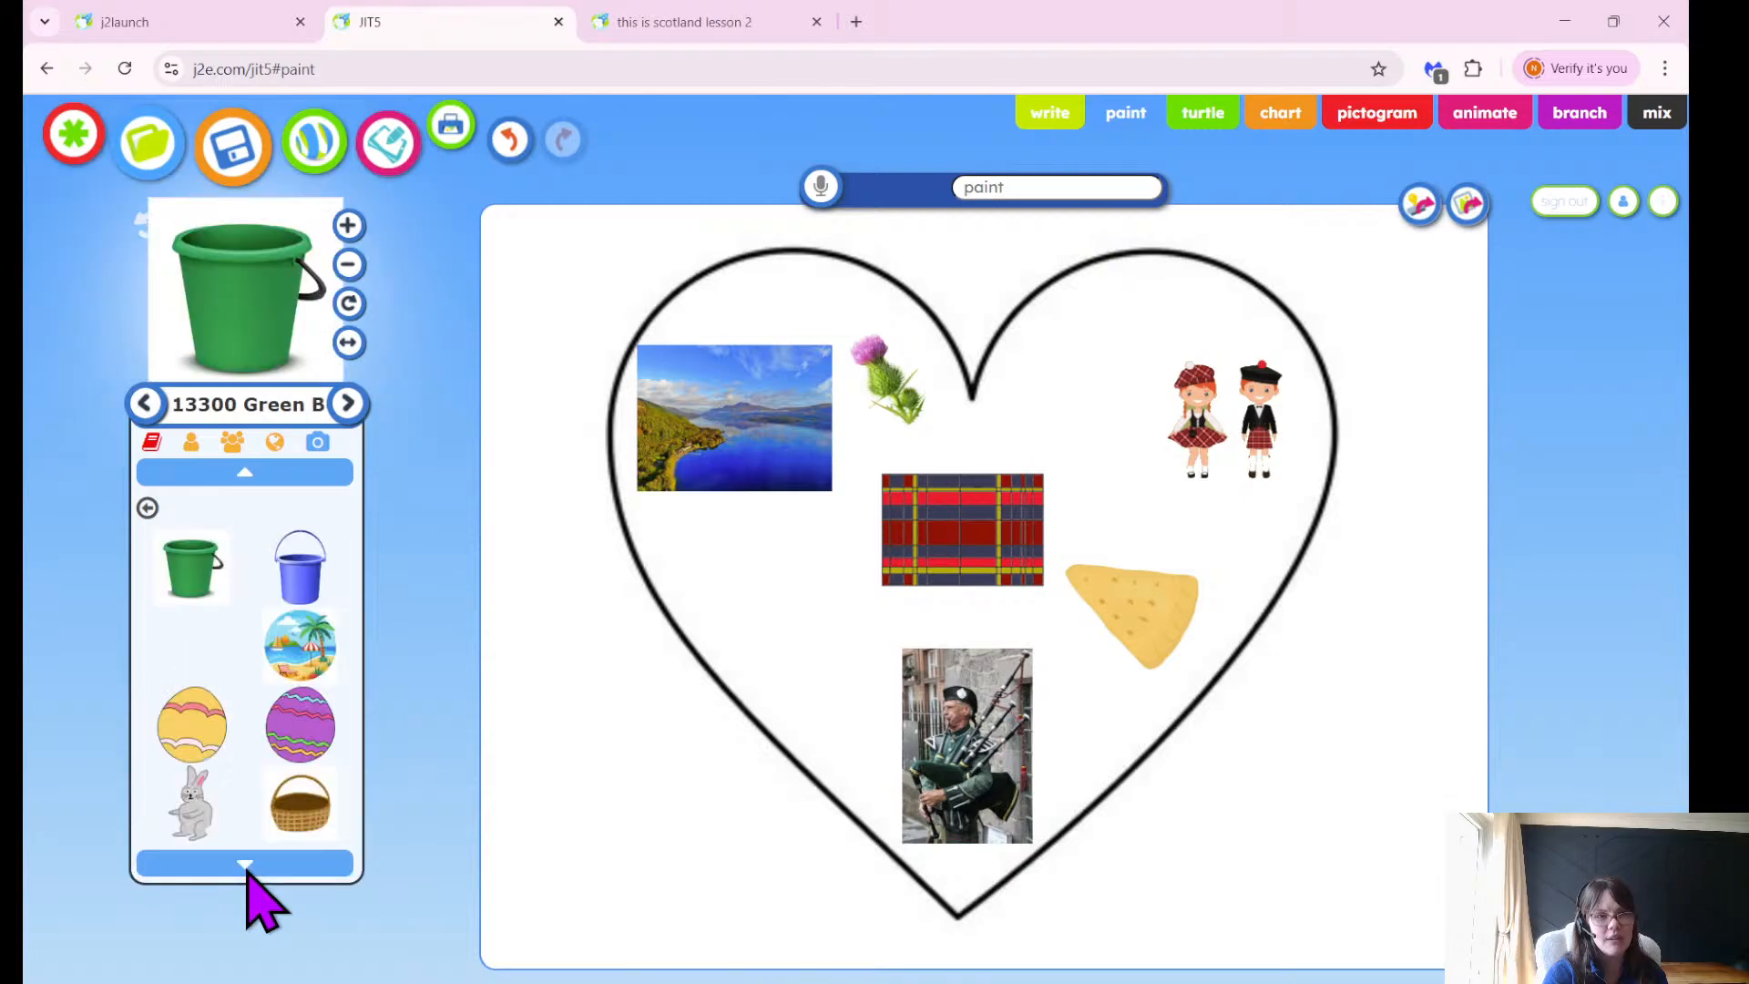
click(246, 474)
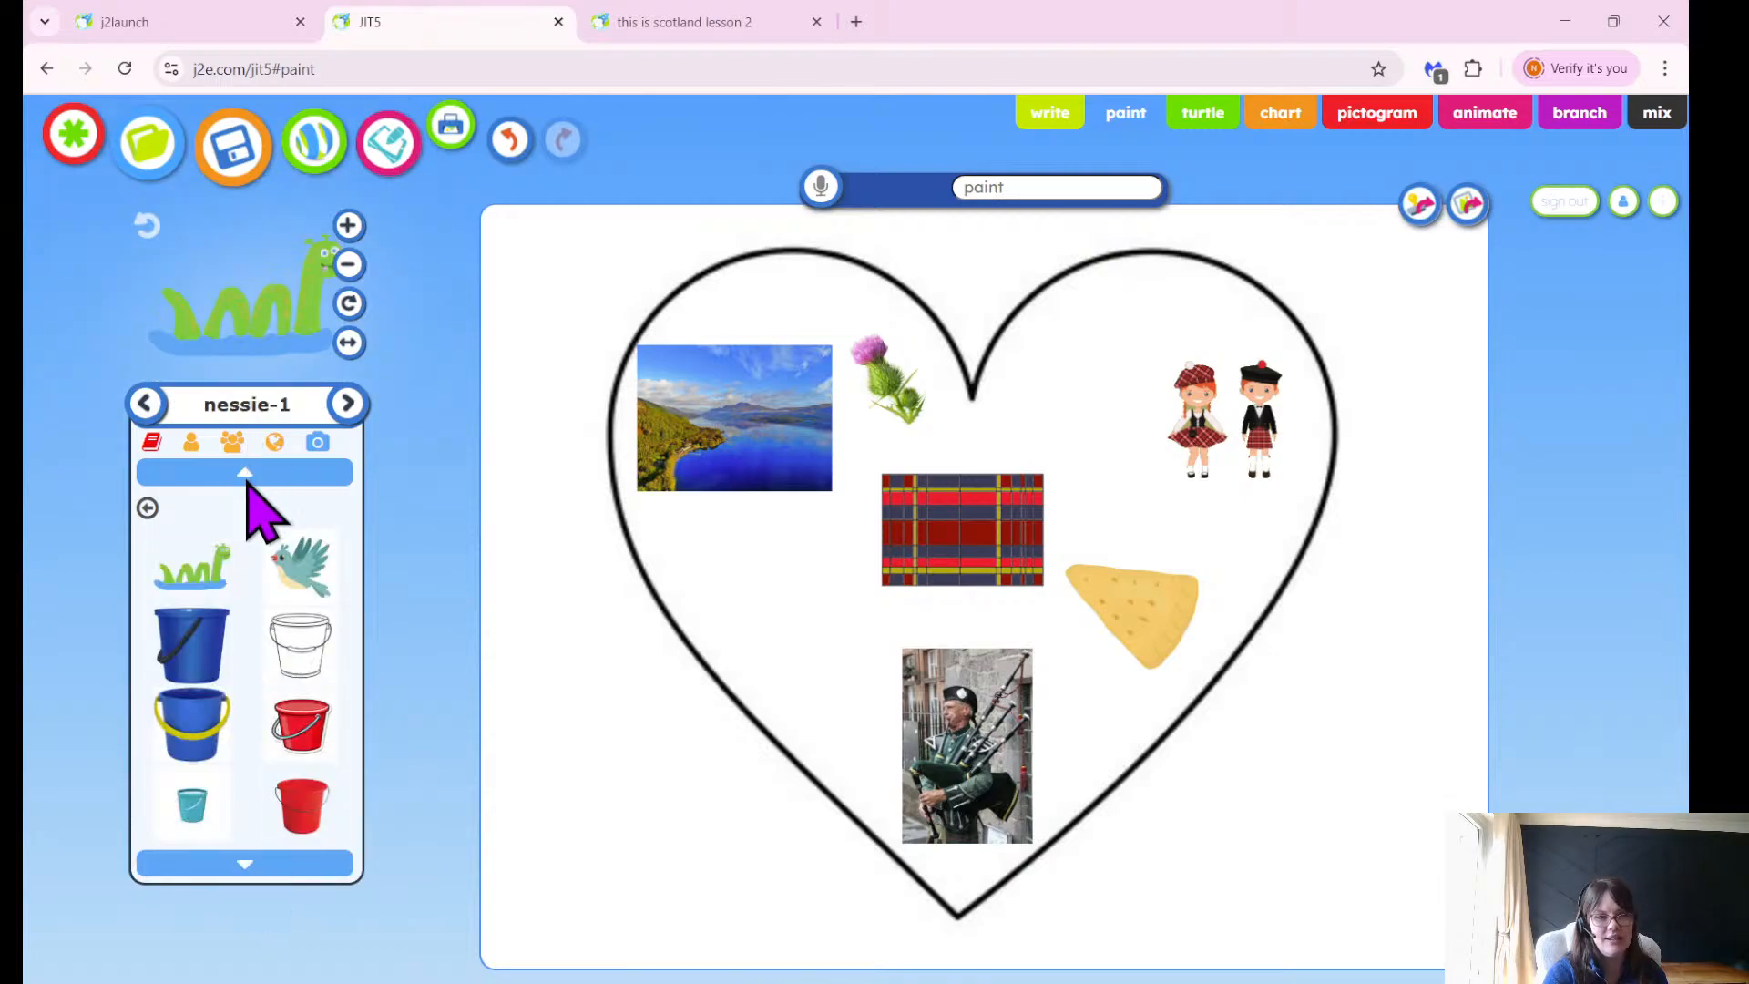
click(202, 575)
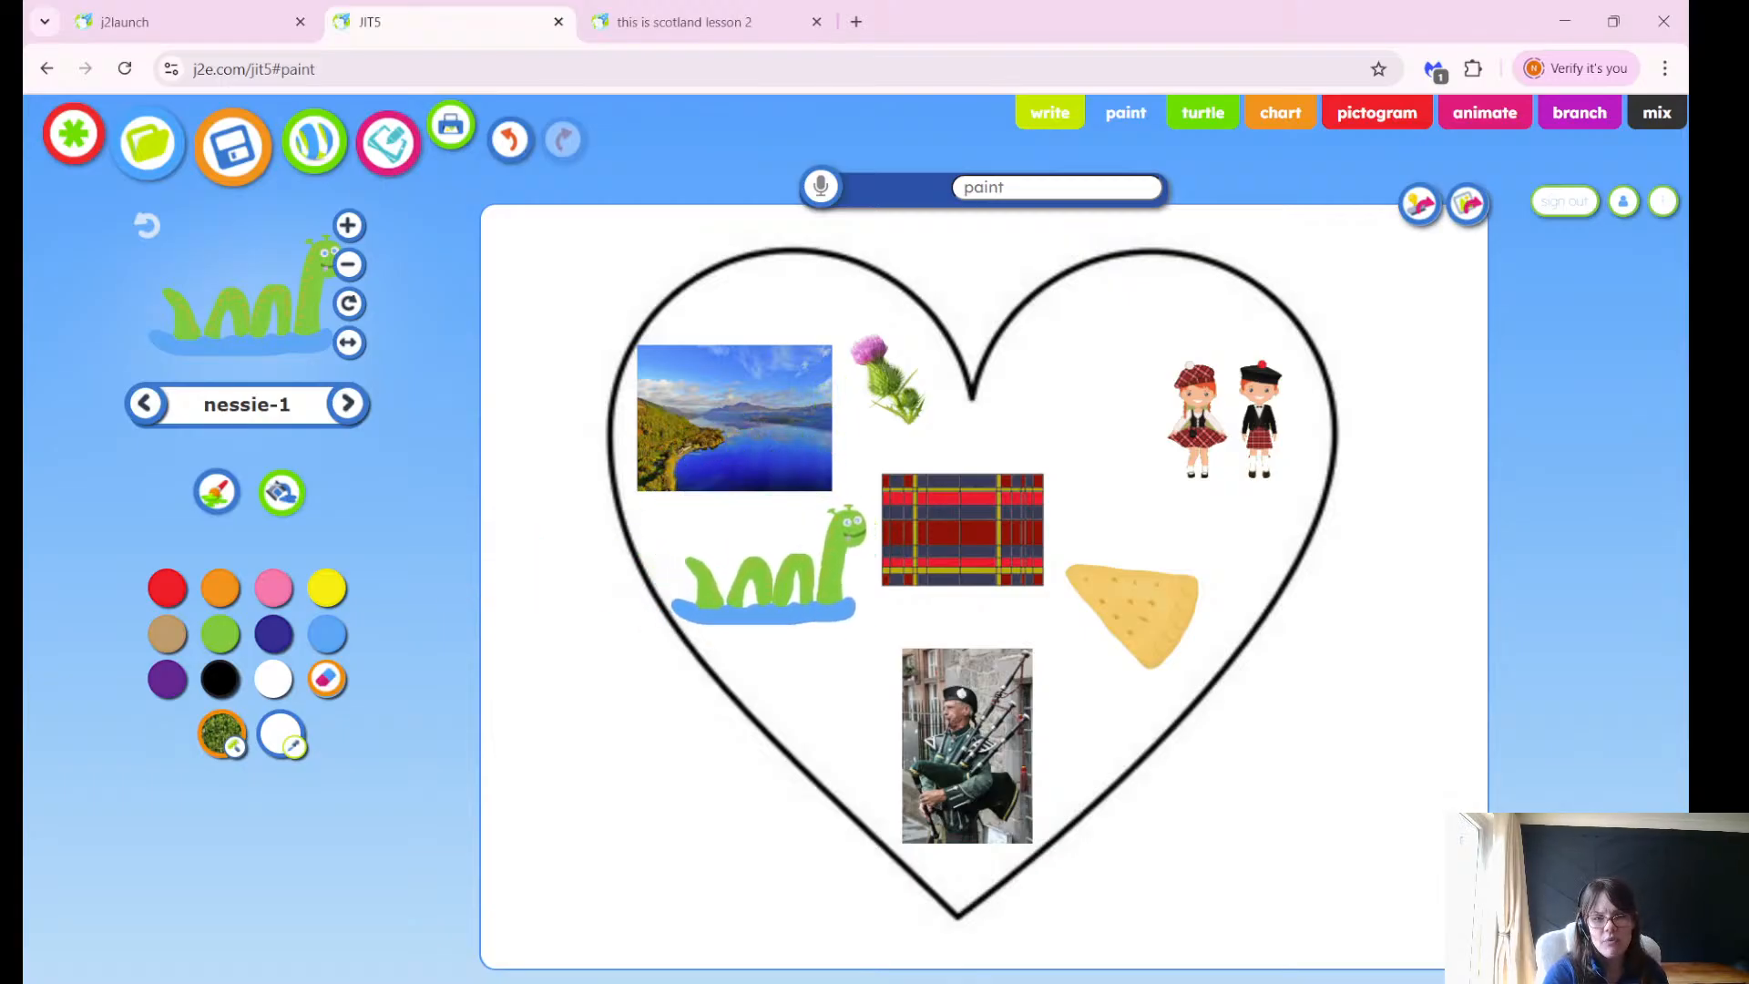
click(348, 342)
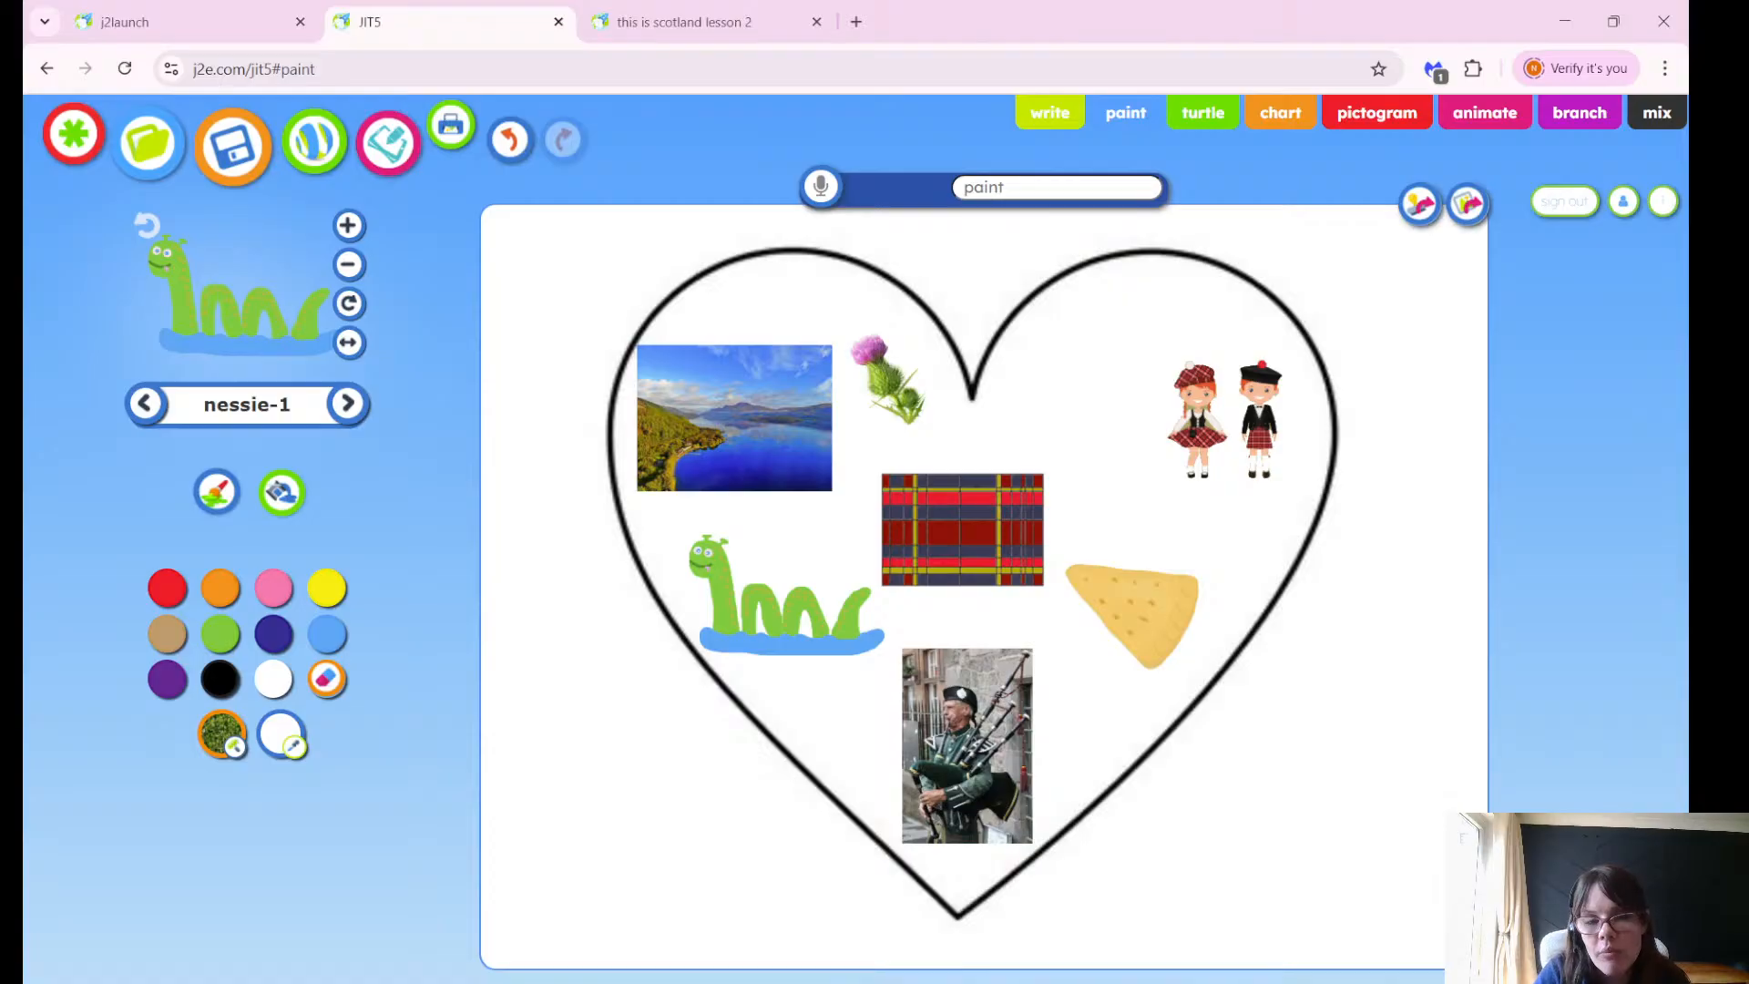
click(786, 594)
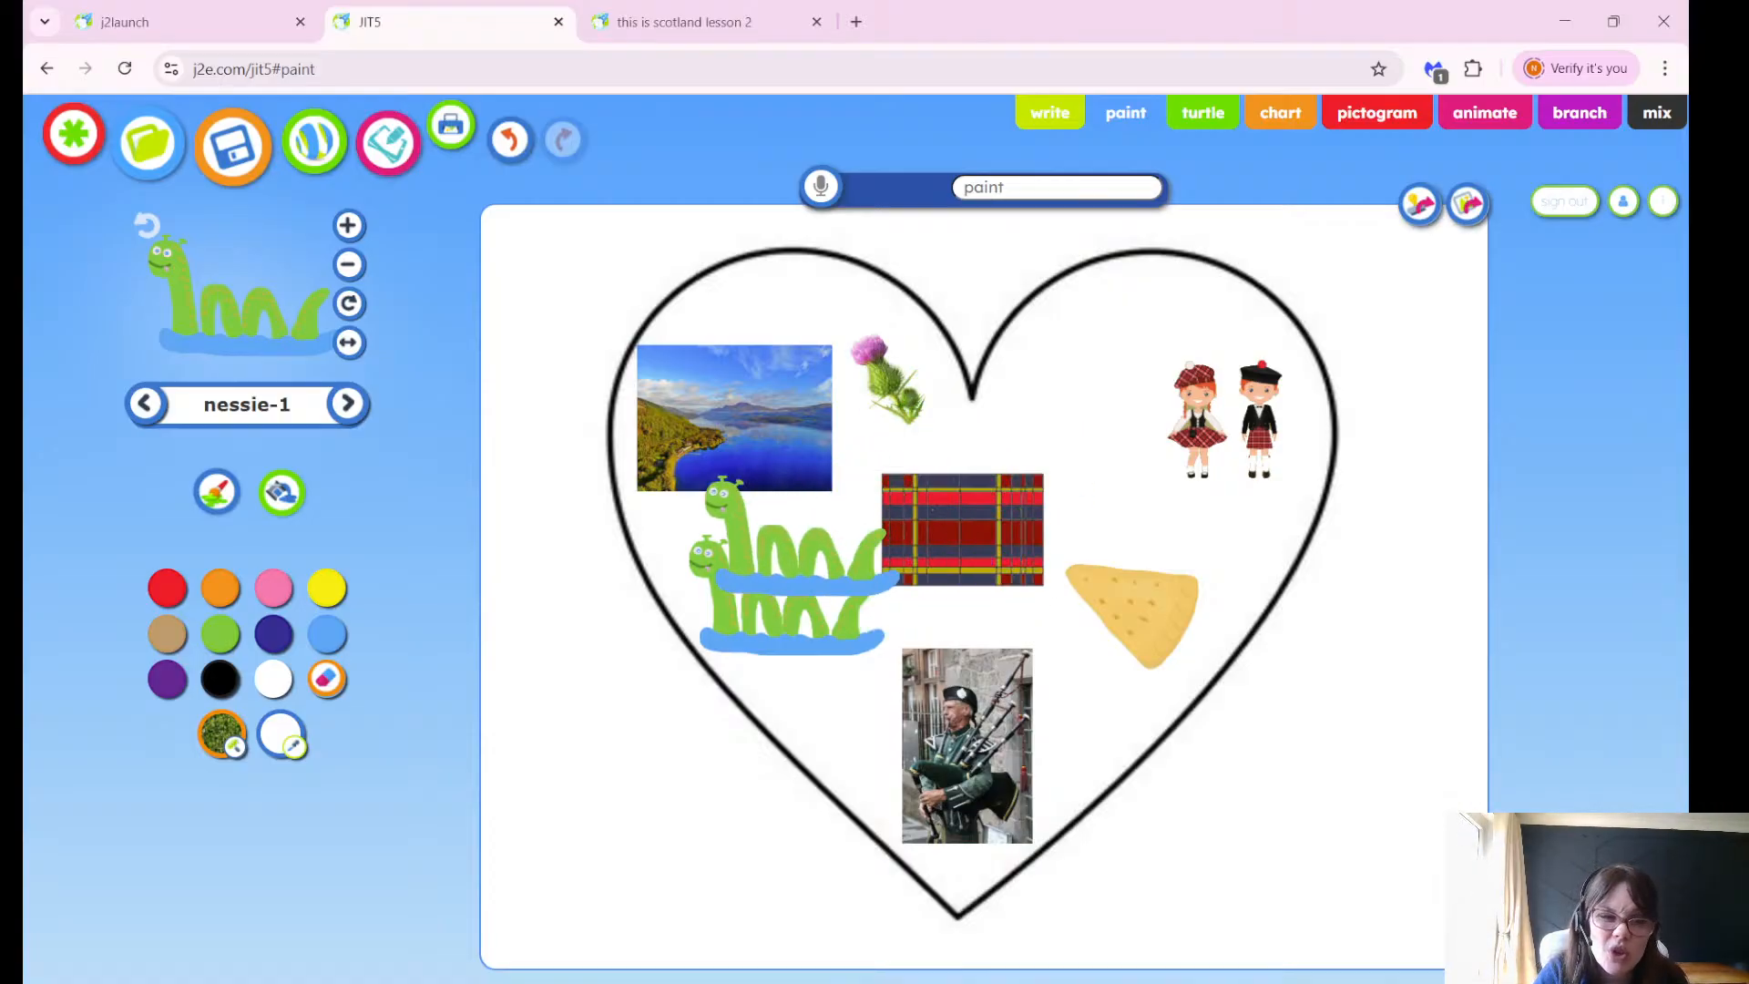
click(217, 496)
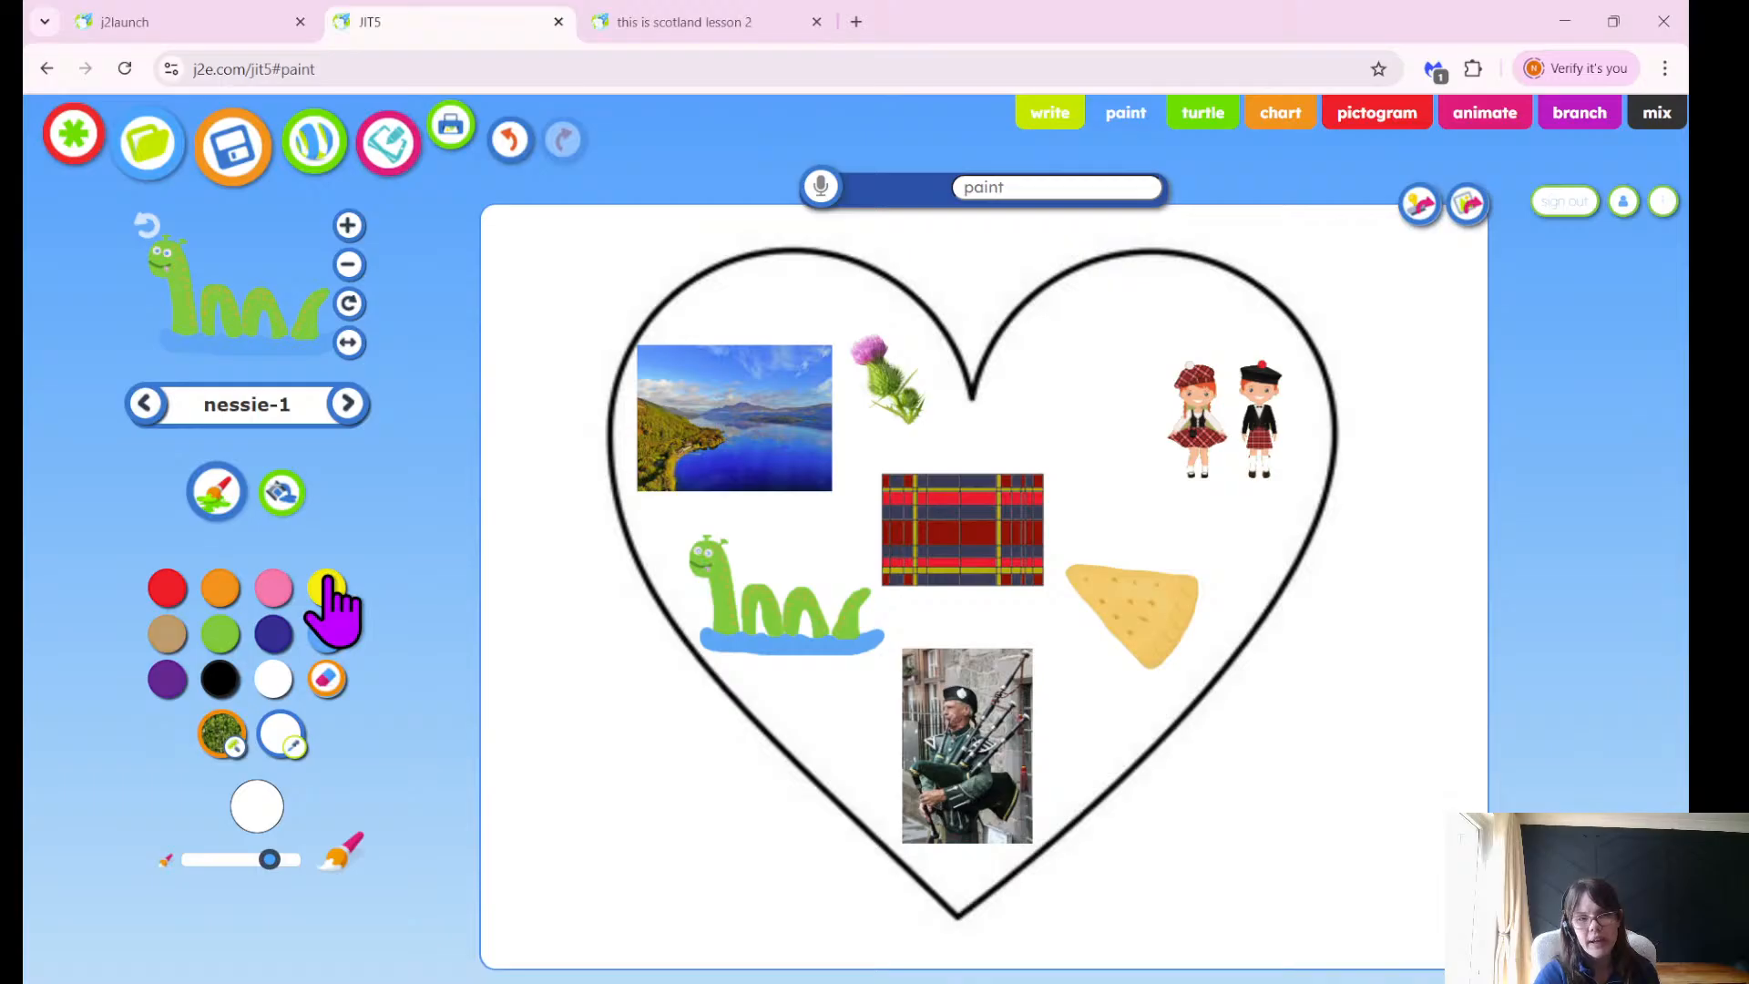
Choose the heavy bold lettering style from the Abc... text stamps in the library.
click(235, 412)
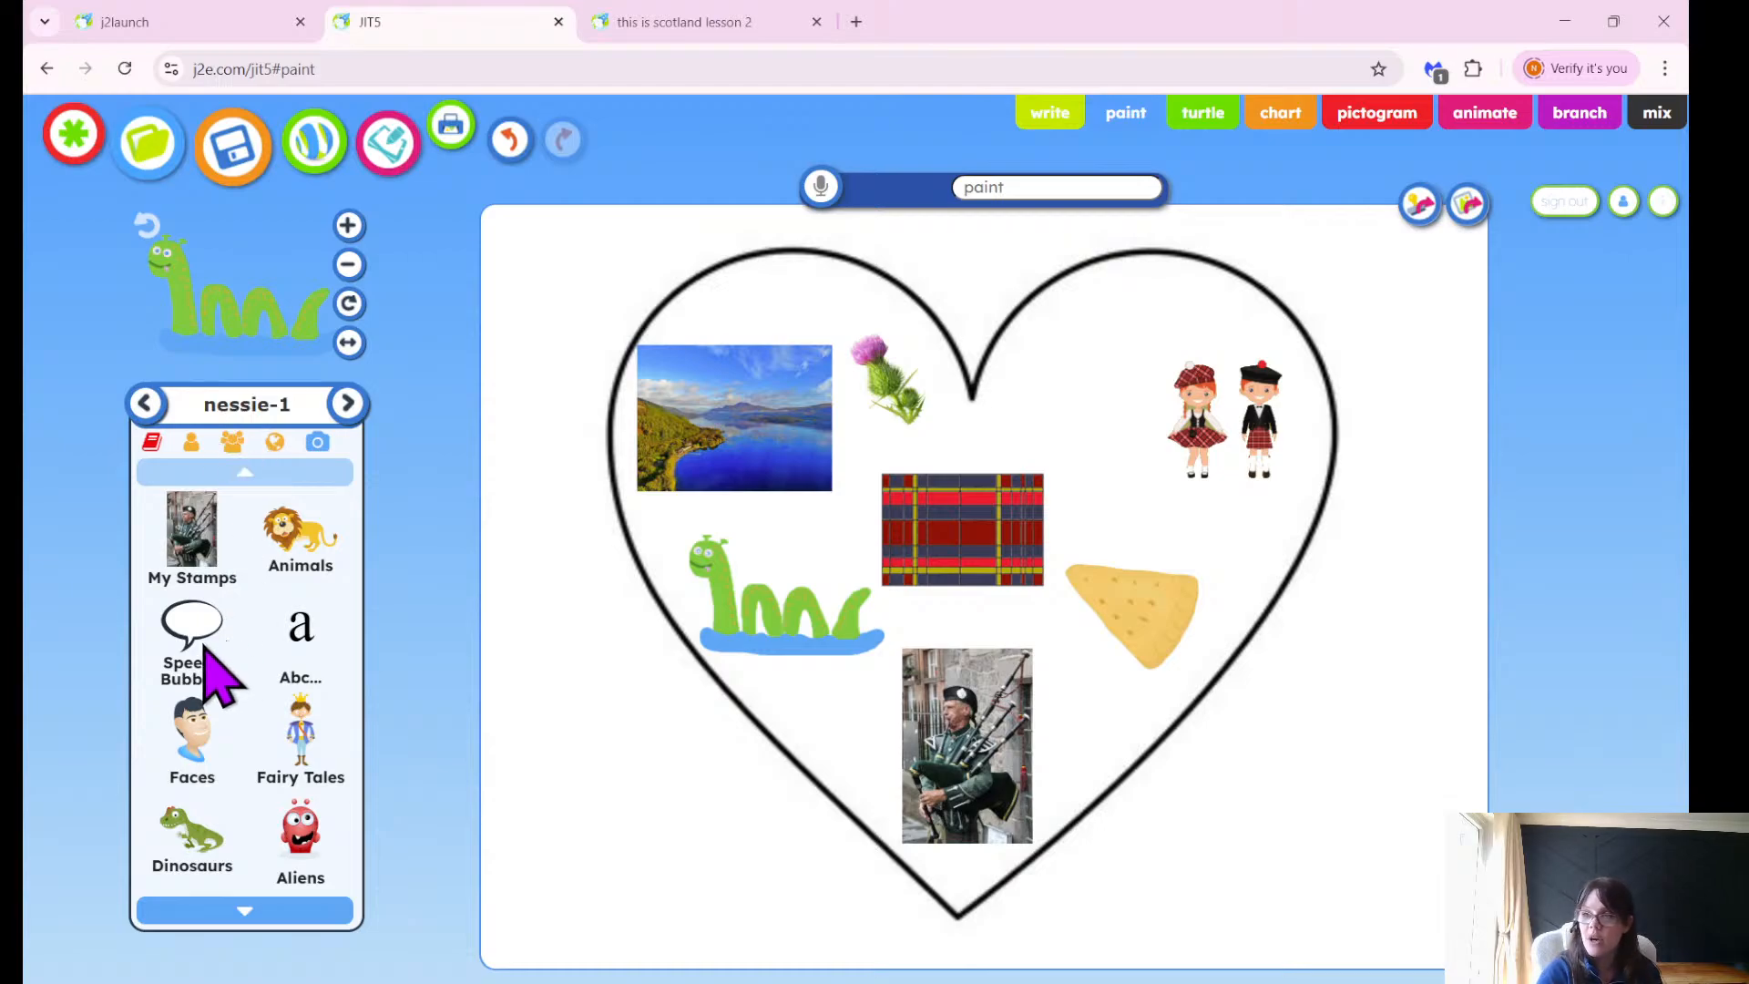
click(323, 672)
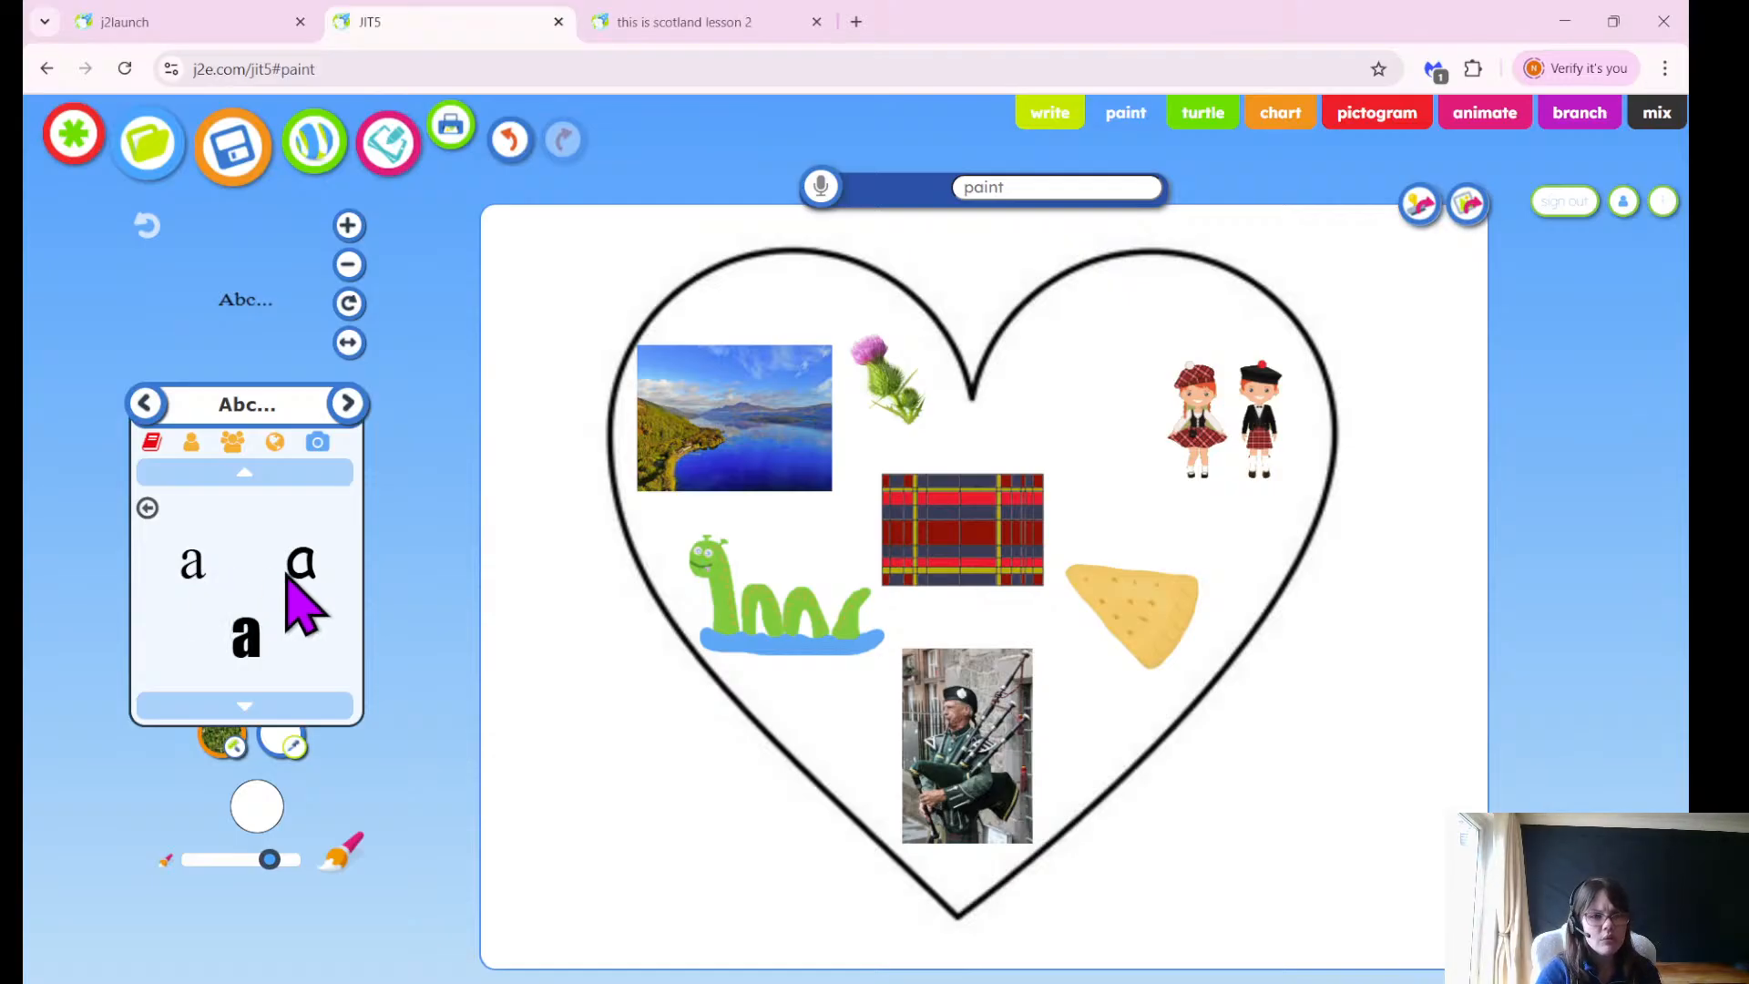
click(241, 645)
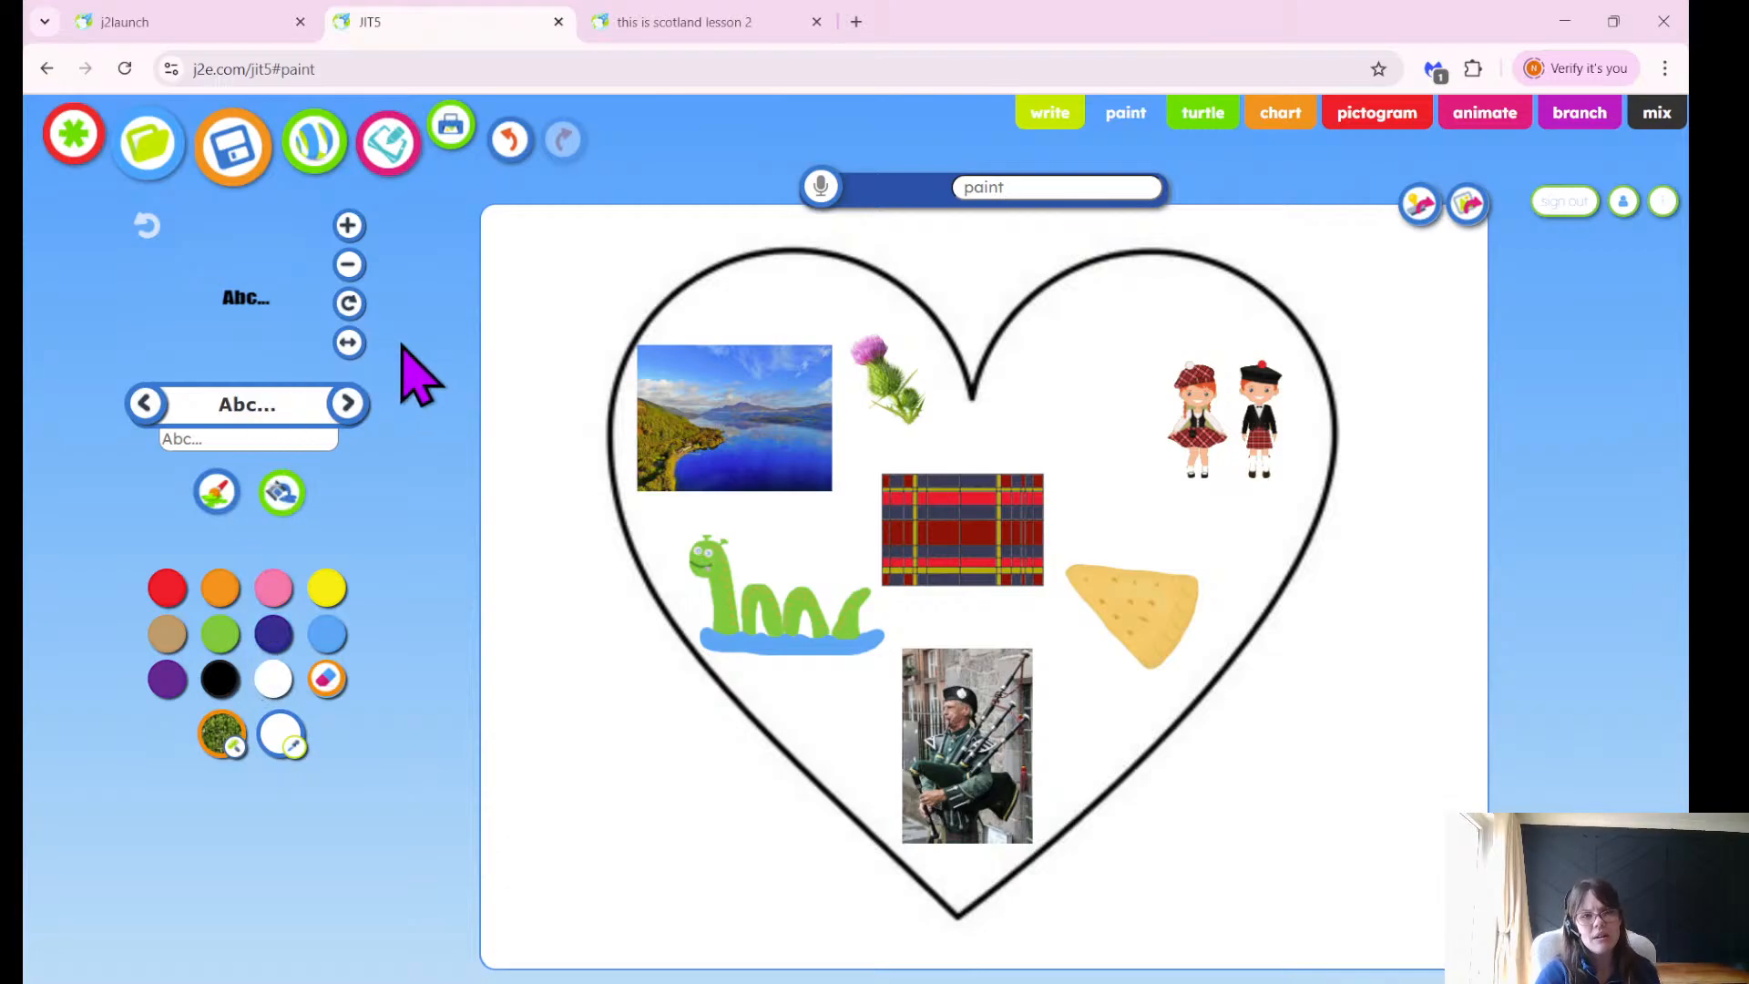
Enlarge the heavy bold Abc... text stamp.
click(348, 235)
click(348, 235)
click(347, 235)
click(348, 235)
click(348, 235)
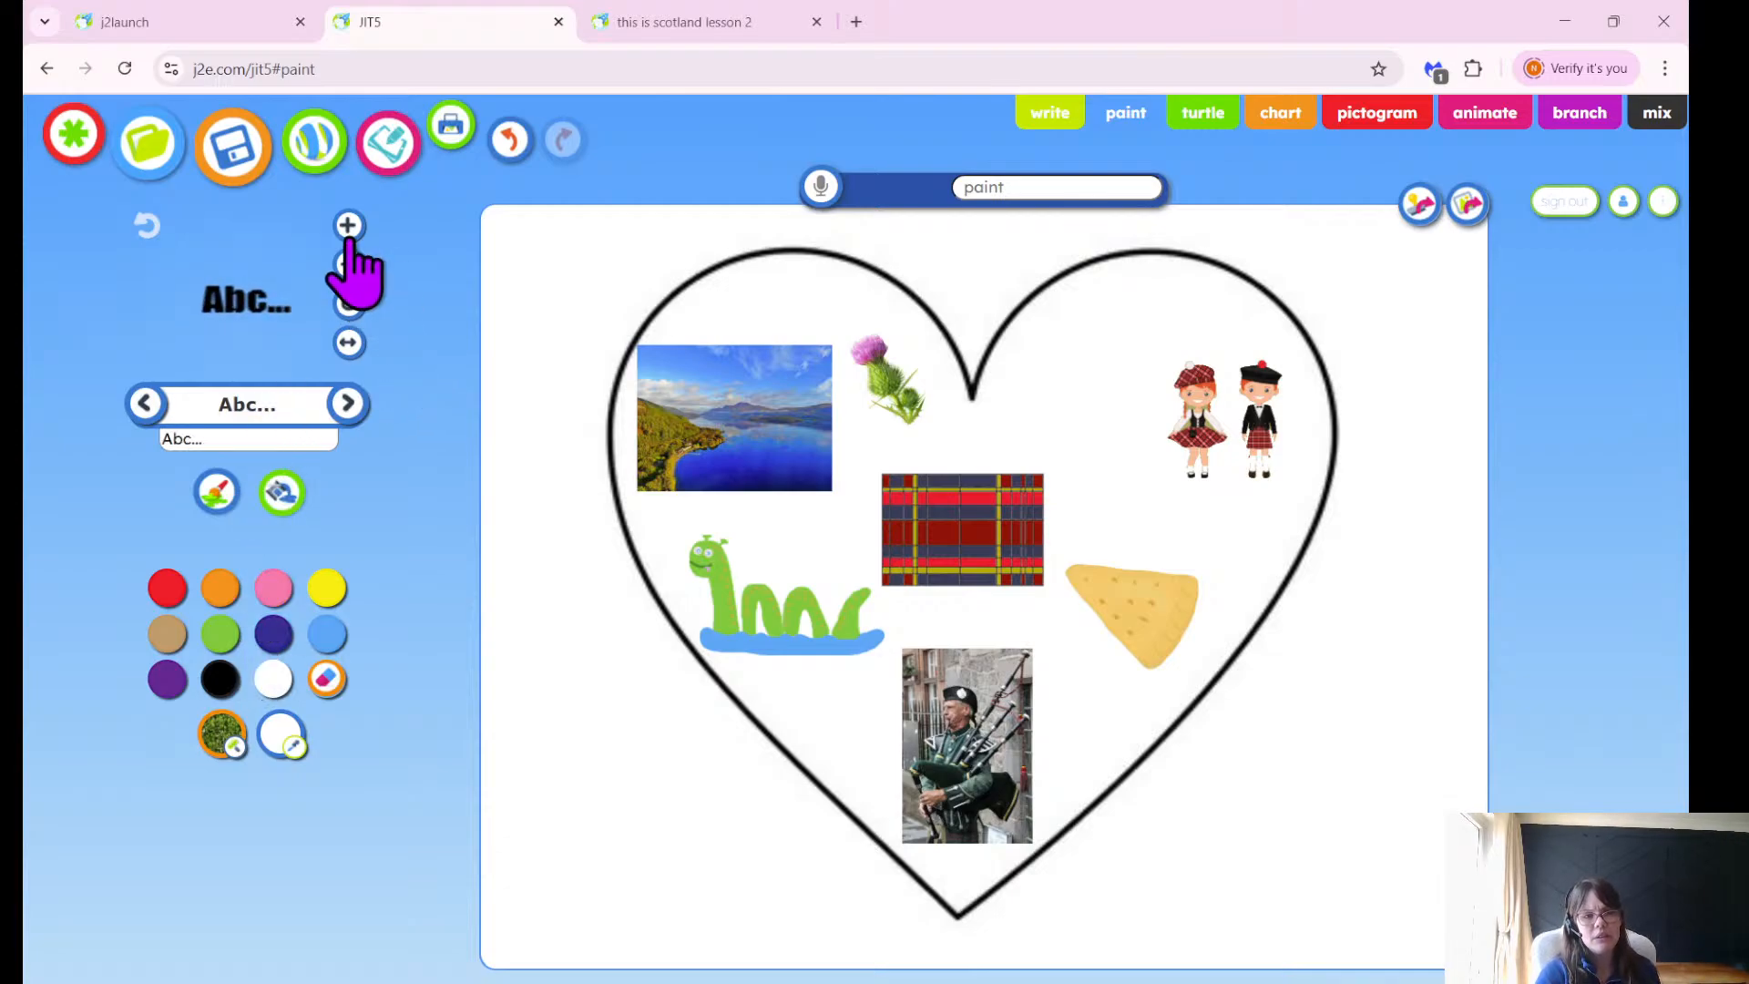
click(348, 235)
click(347, 235)
click(348, 235)
click(348, 235)
click(348, 235)
click(348, 235)
click(348, 235)
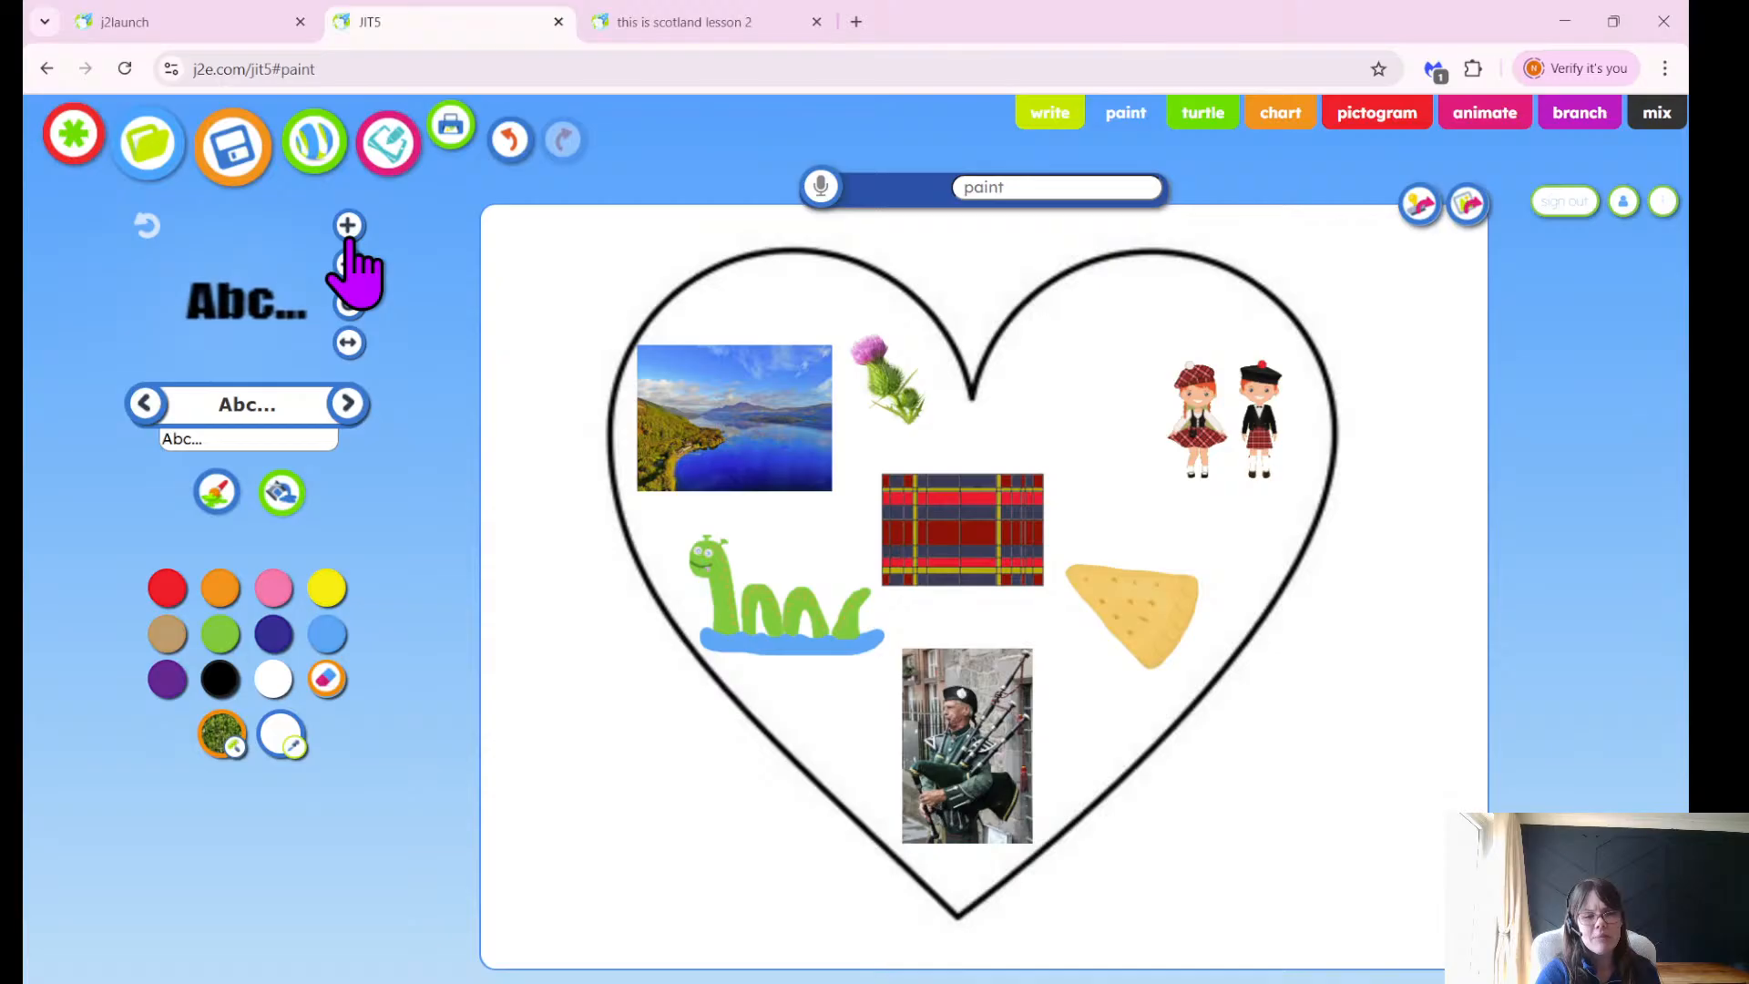
click(348, 235)
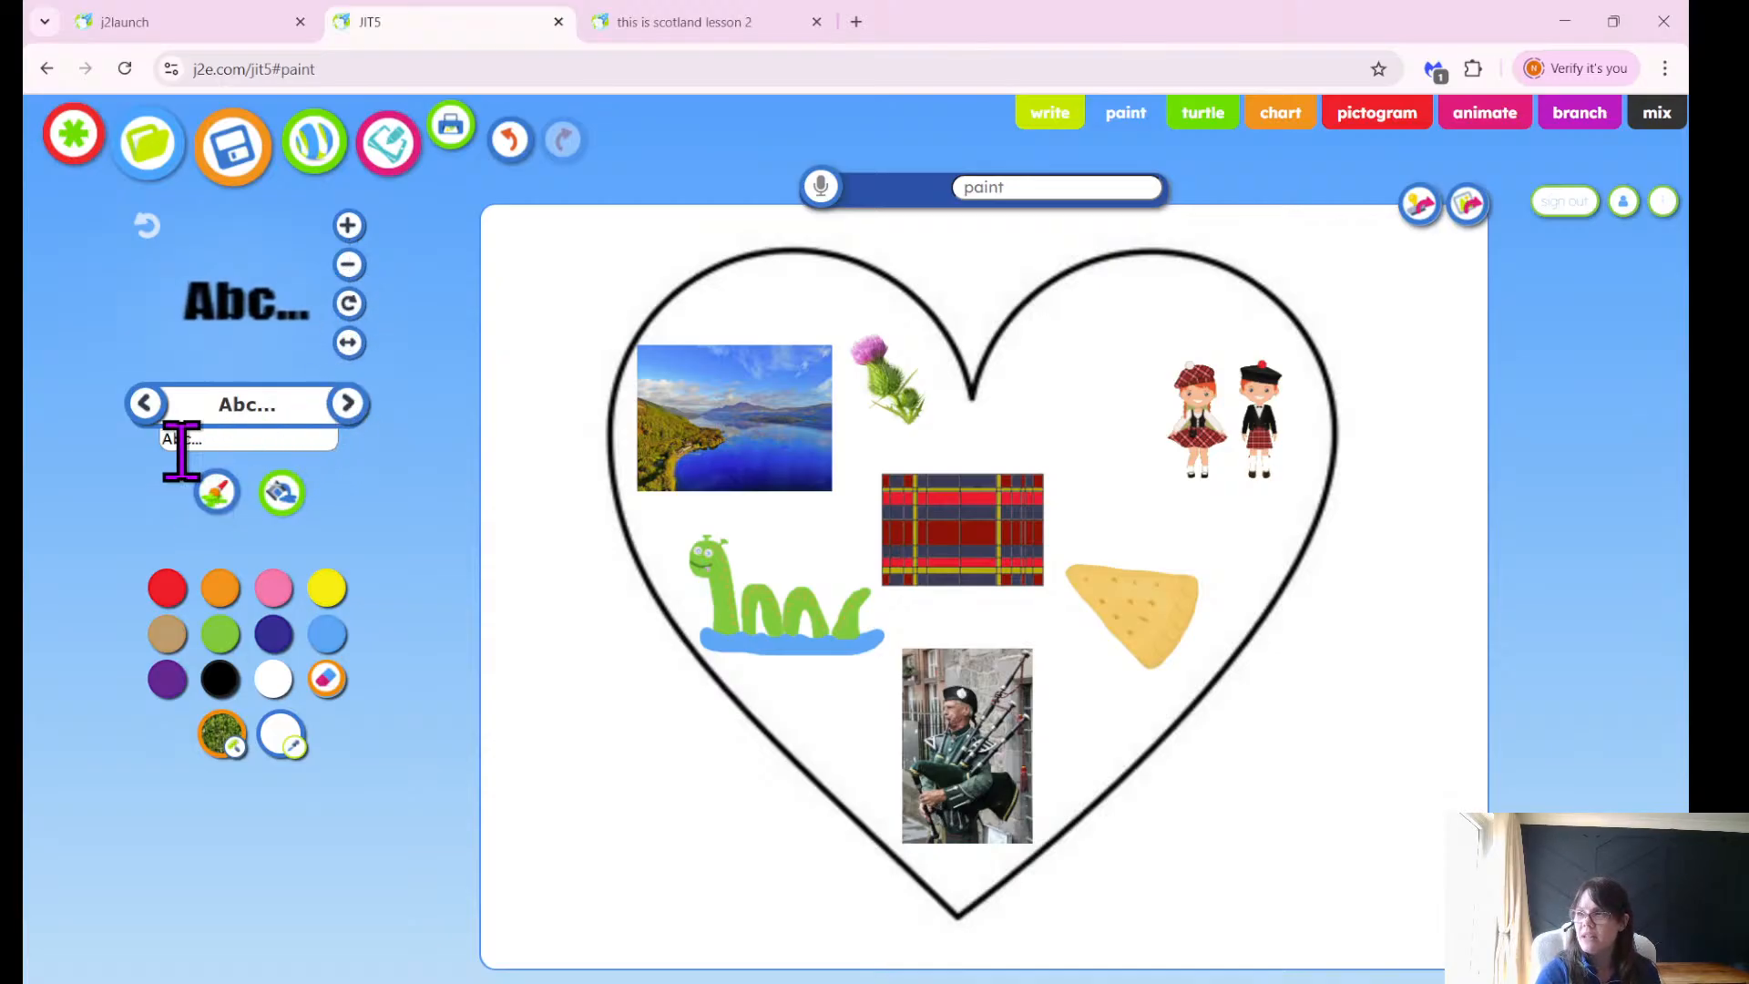
Replace the stamp's placeholder text Abc... with "I love Scotland".
click(229, 440)
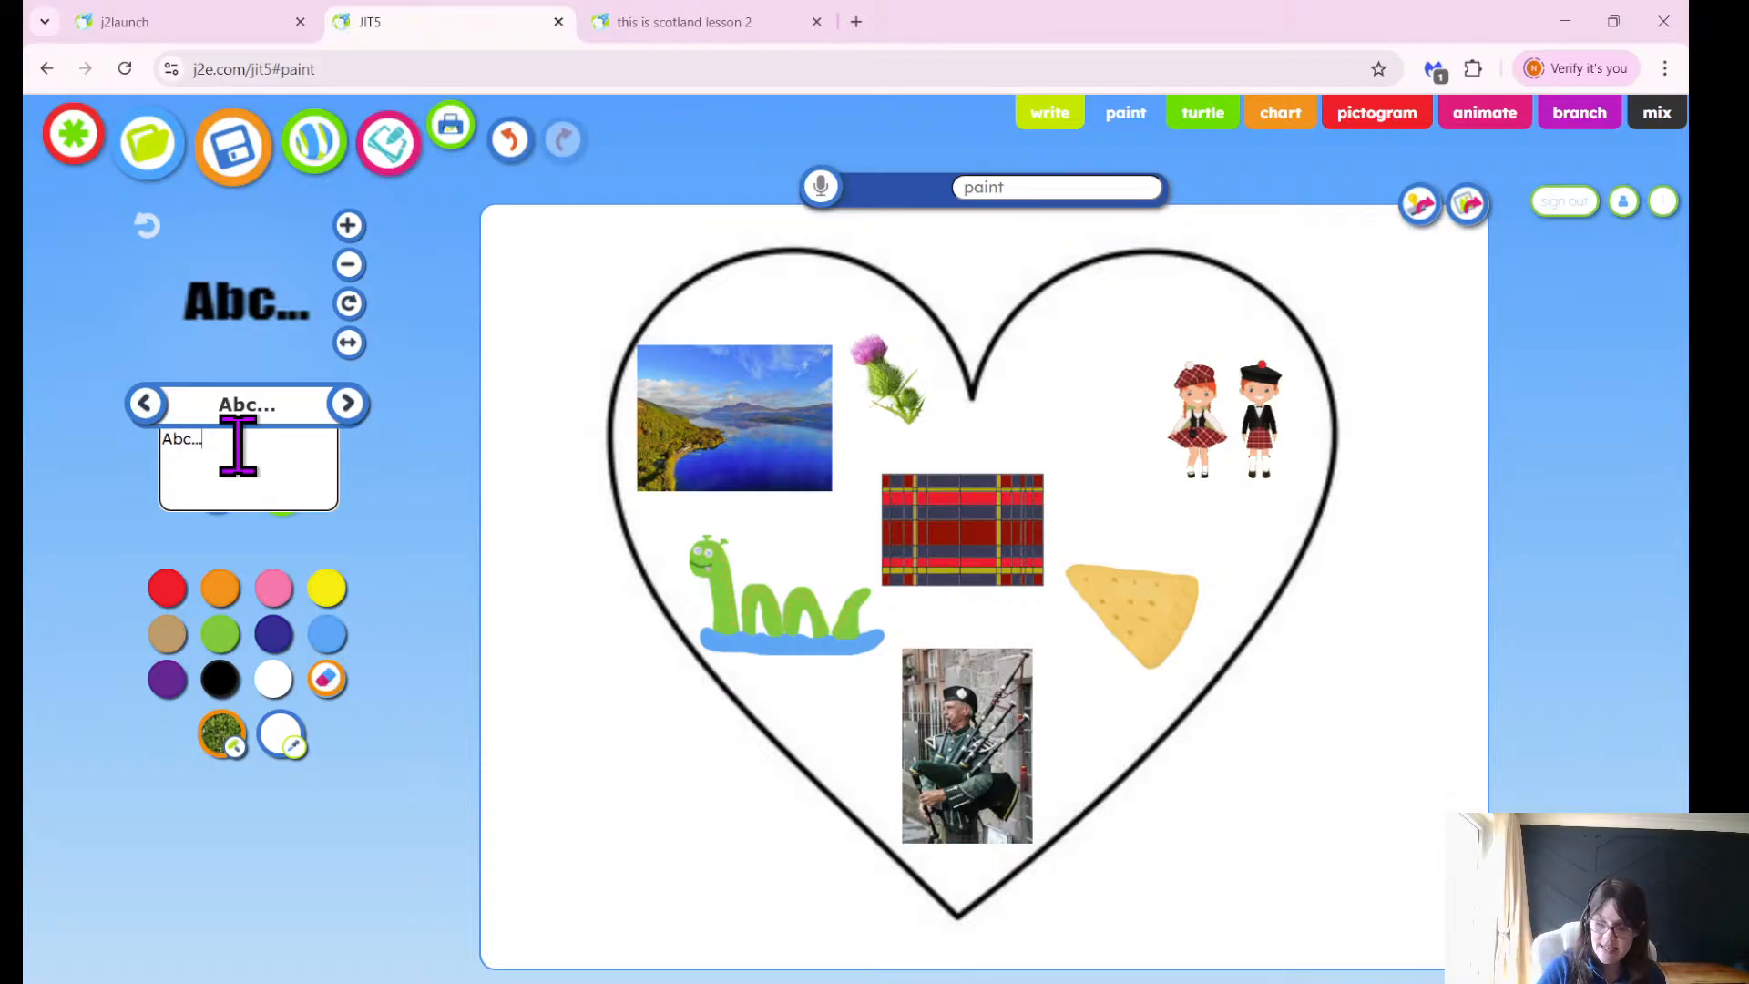
key(BackSpace)
key(BackSpace)
key(BackSpace)
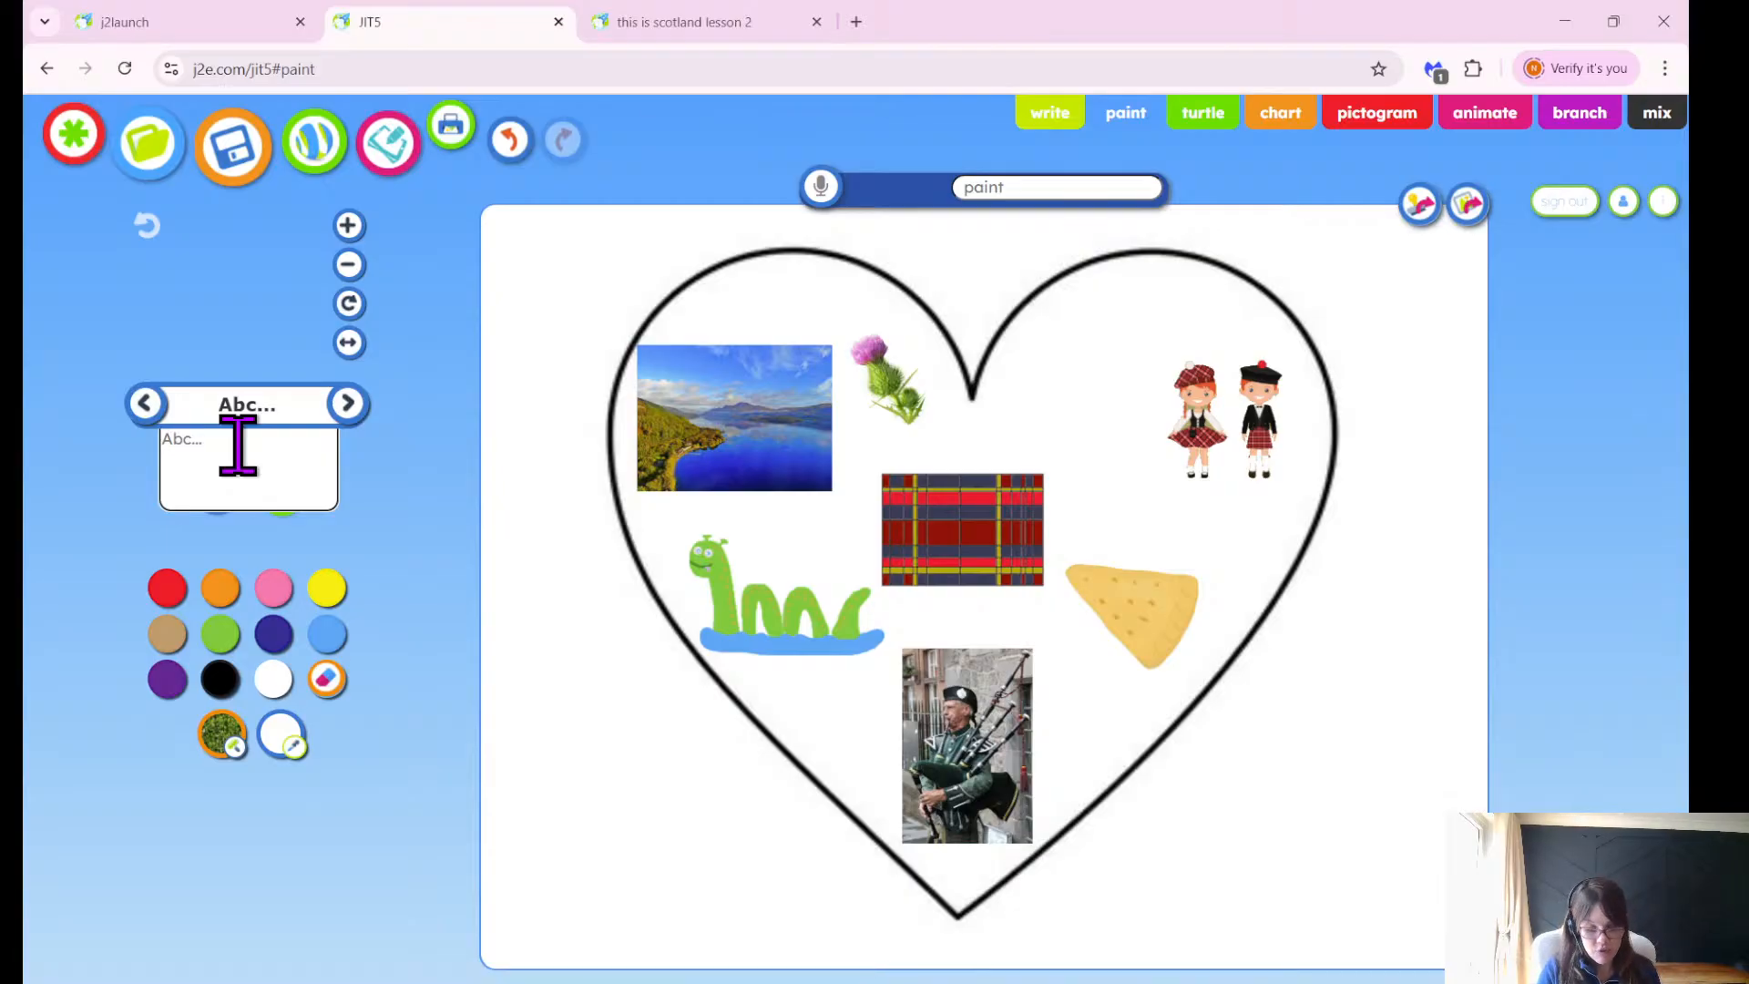
click(238, 445)
text(I love)
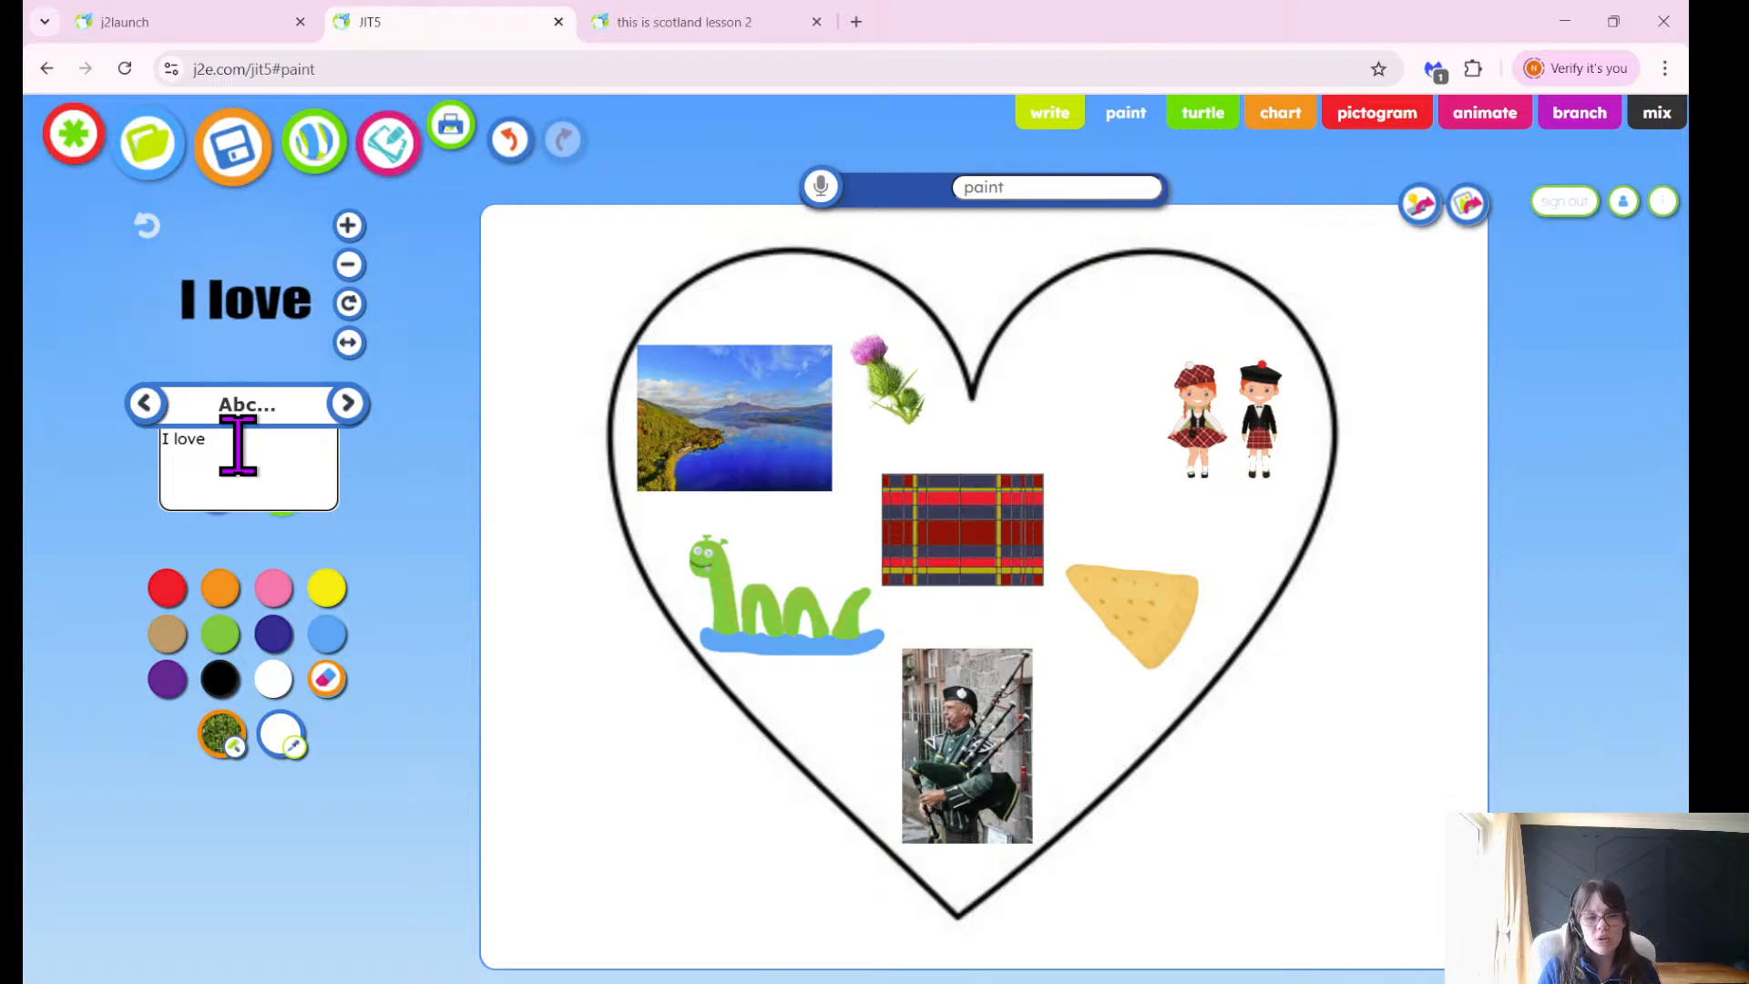
text( Scotland)
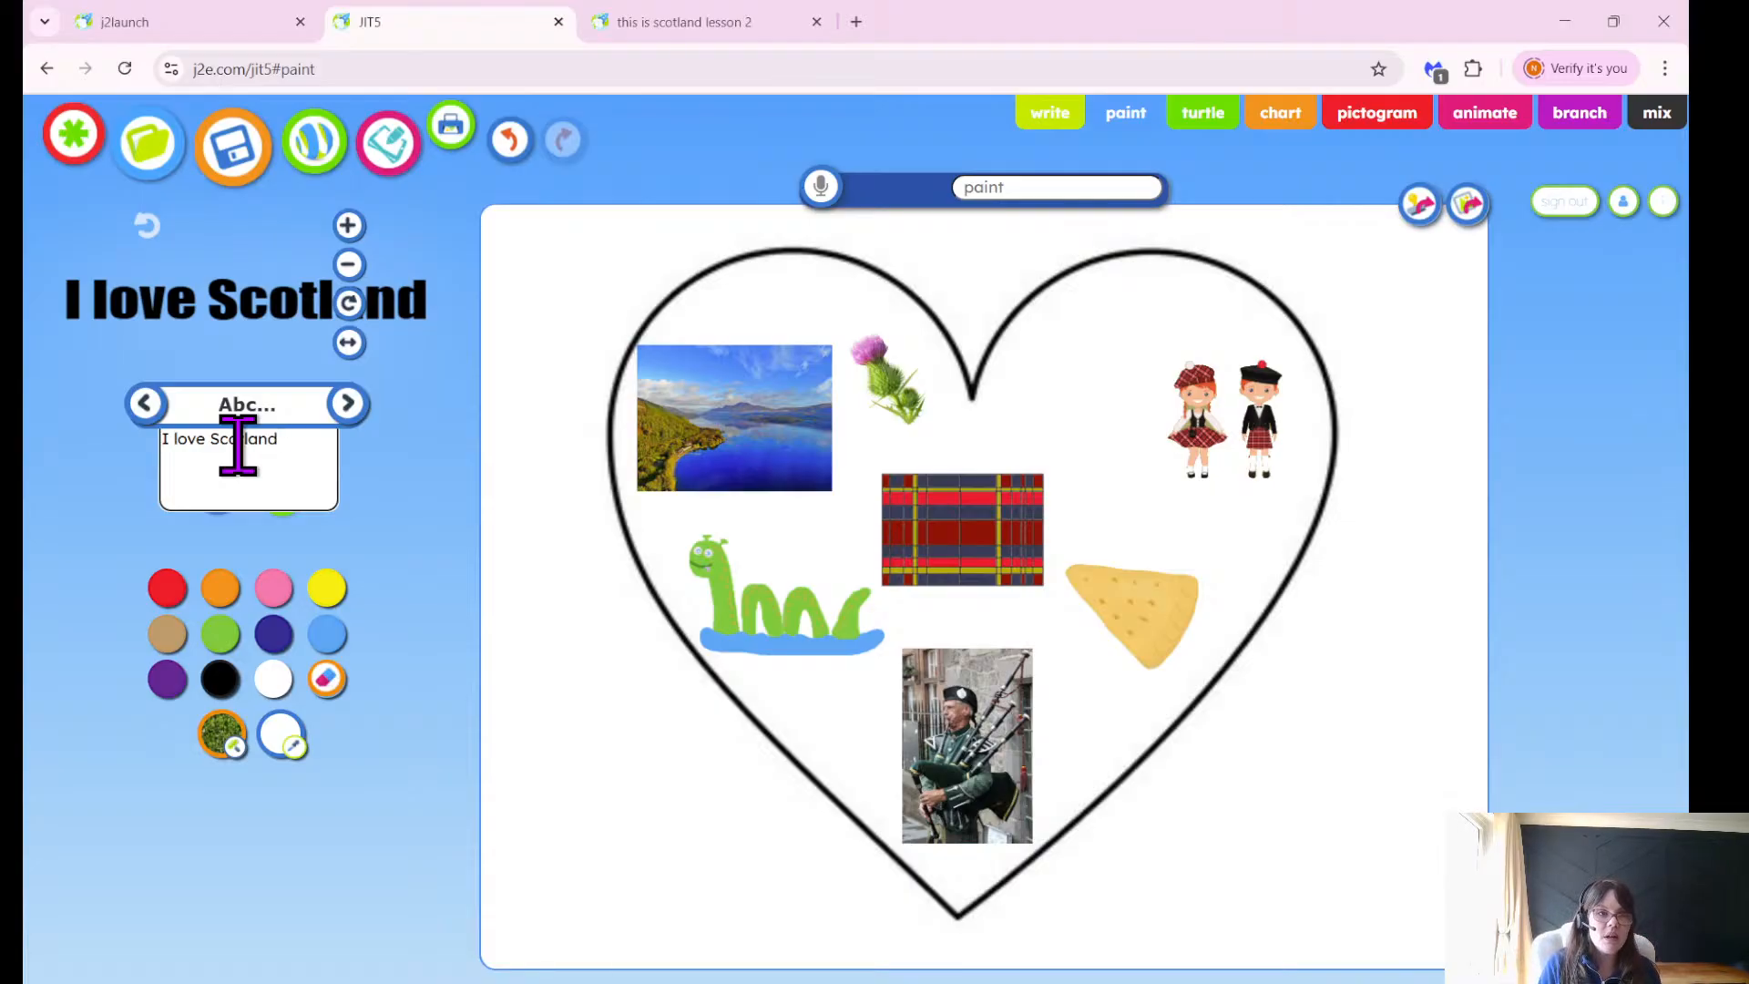
Try adding "so much" to the end of the stamp text, and remove those extra words.
text(so much)
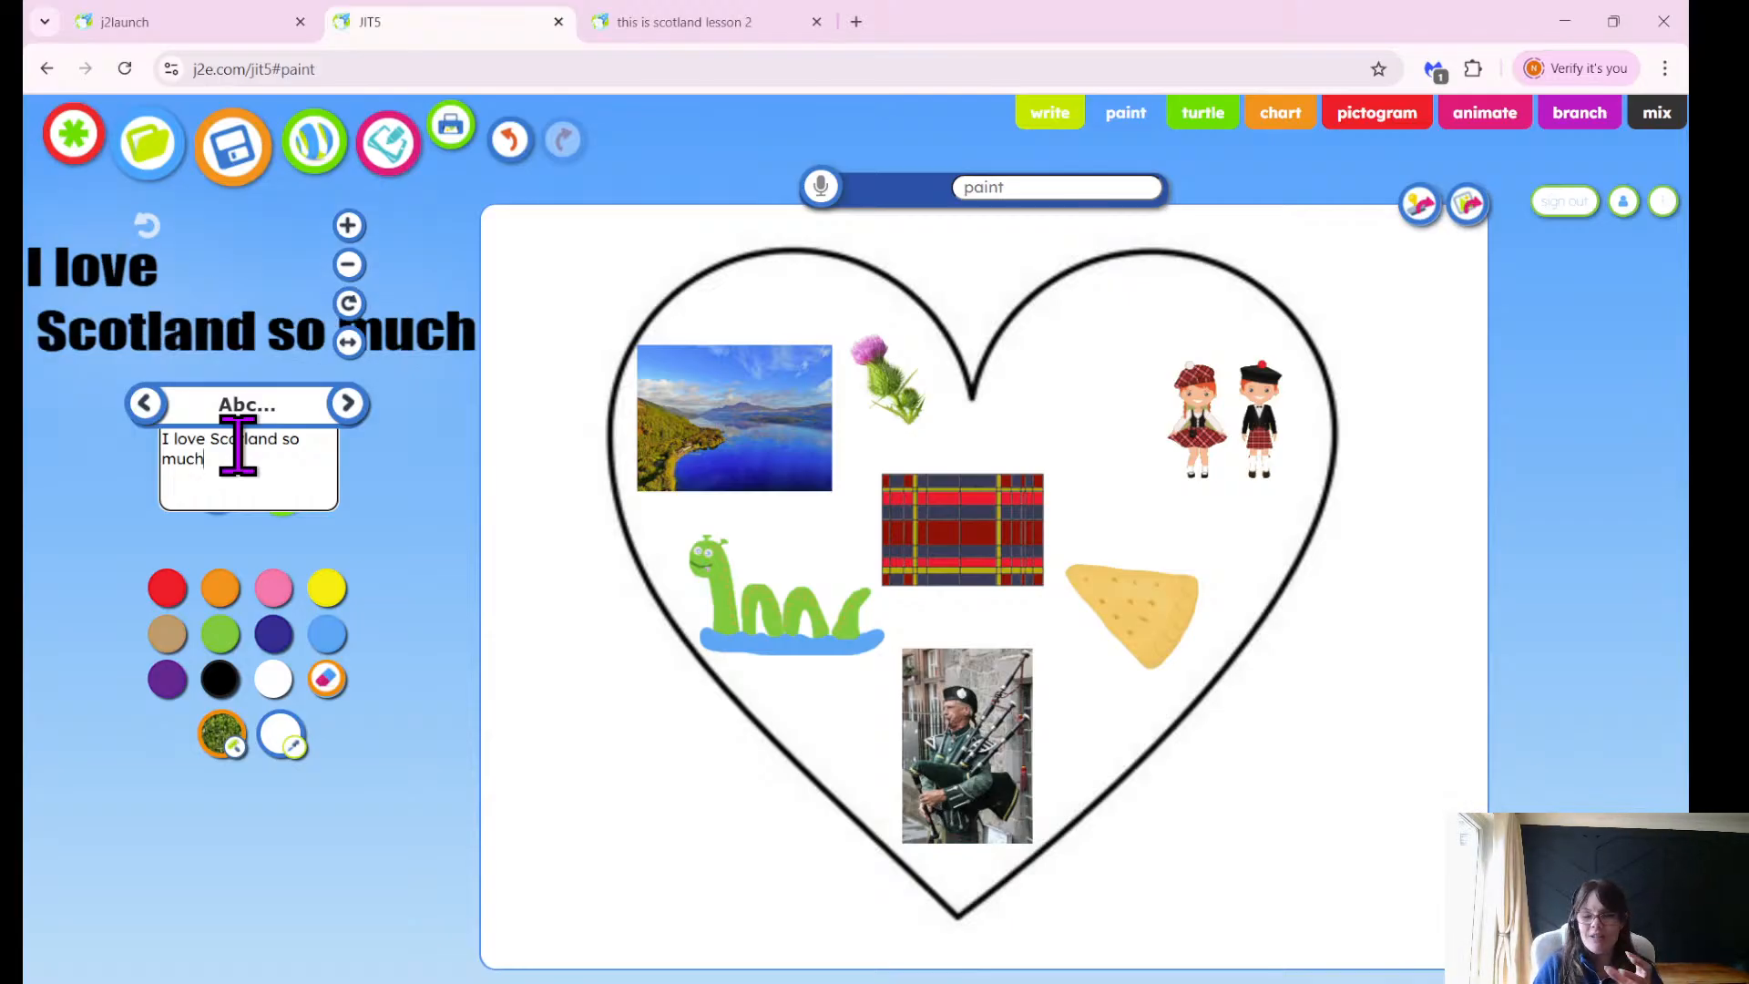
key(BackSpace)
key(BackSpace)
key(BackSpace)
key(BackSpace)
key(BackSpace)
key(BackSpace)
key(BackSpace)
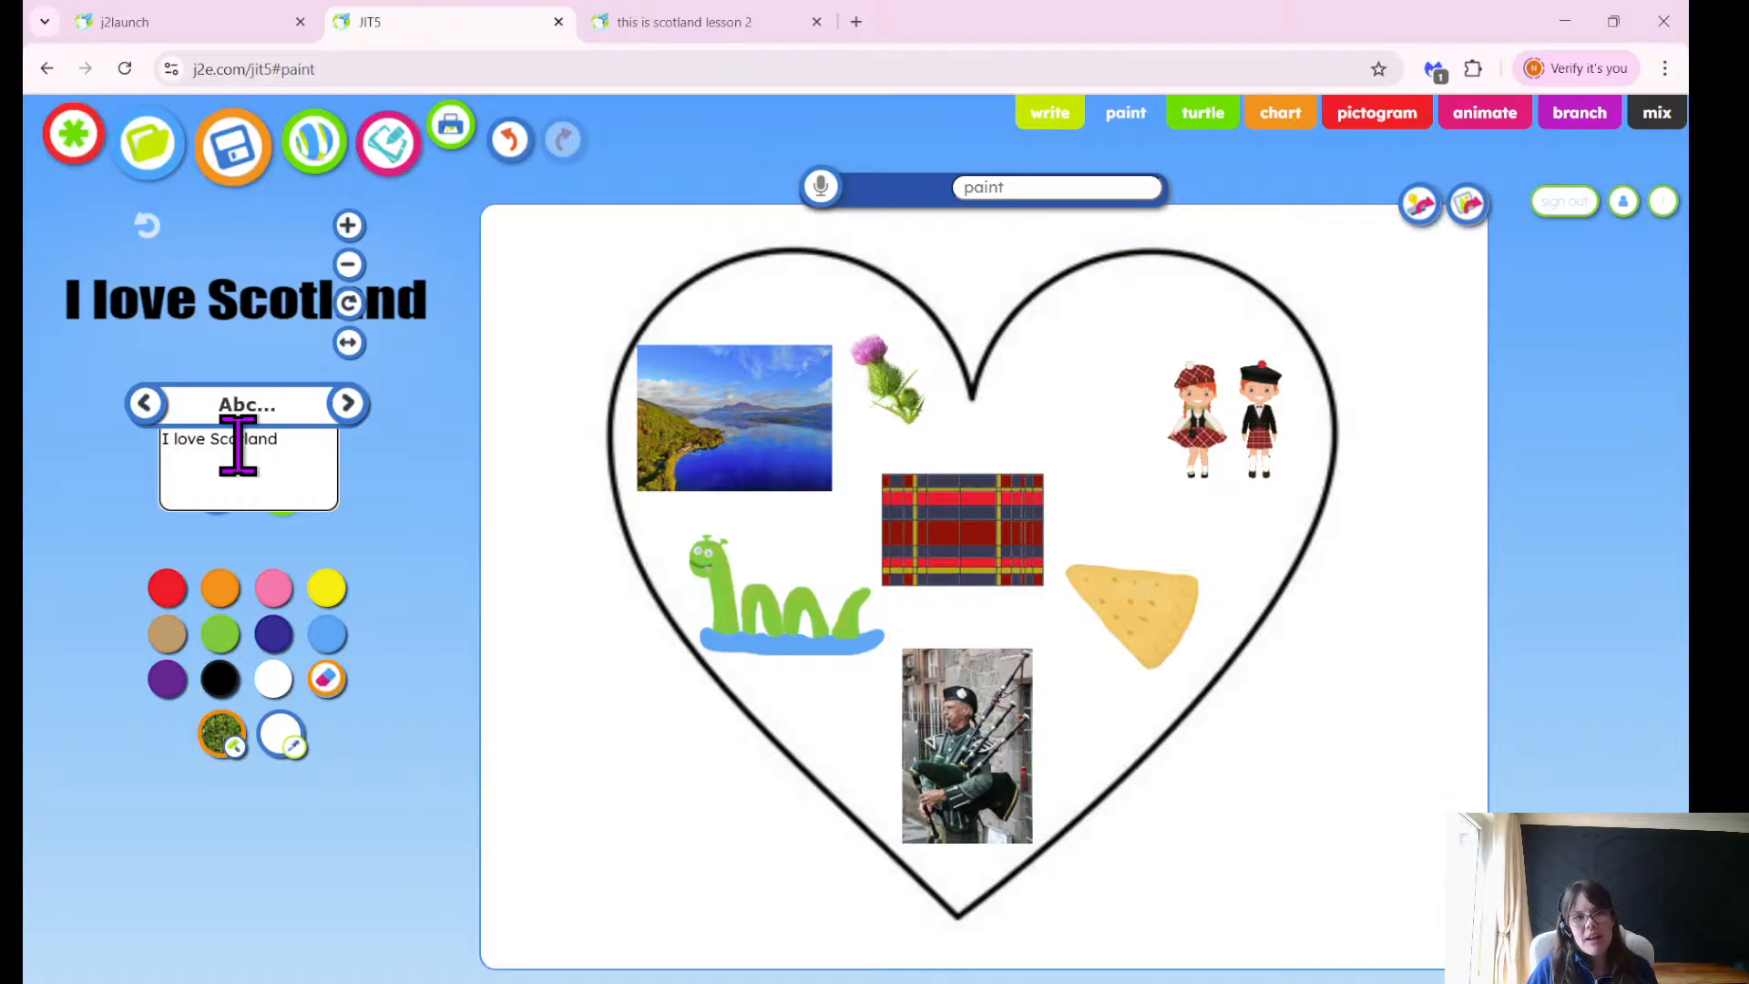
Shrink the "I love Scotland" text stamp slightly and try several colours on it, ending with white.
drag(238, 444, 965, 440)
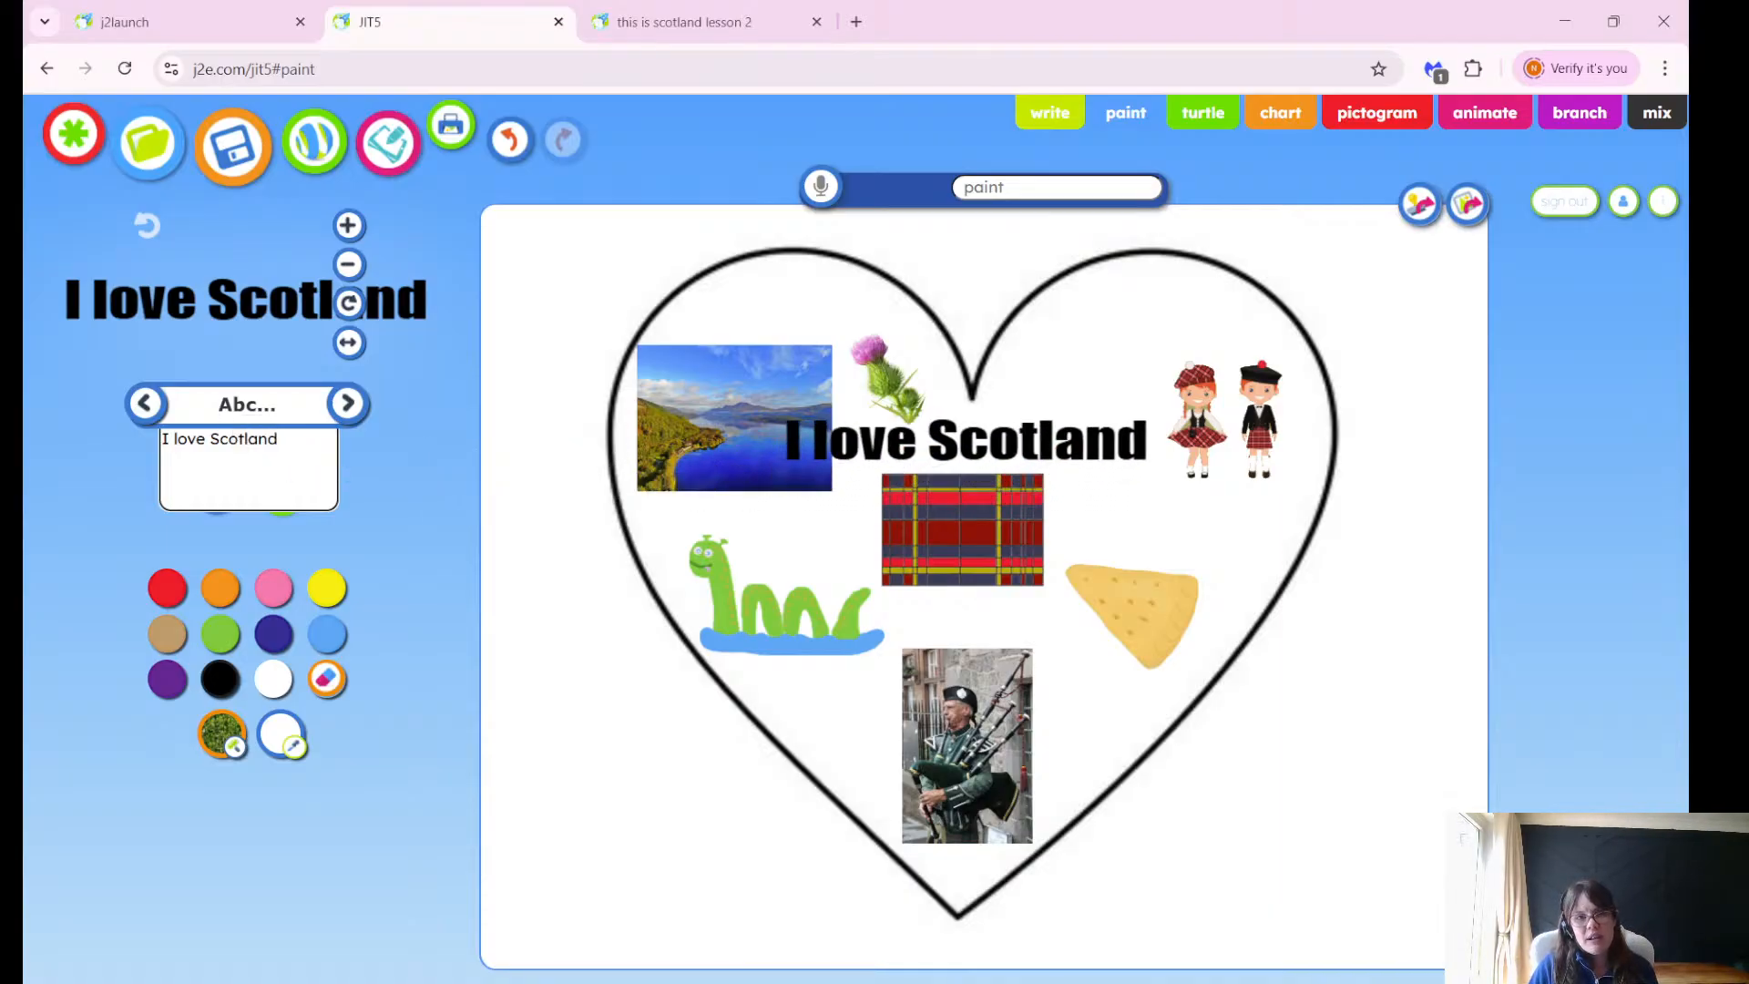
click(351, 264)
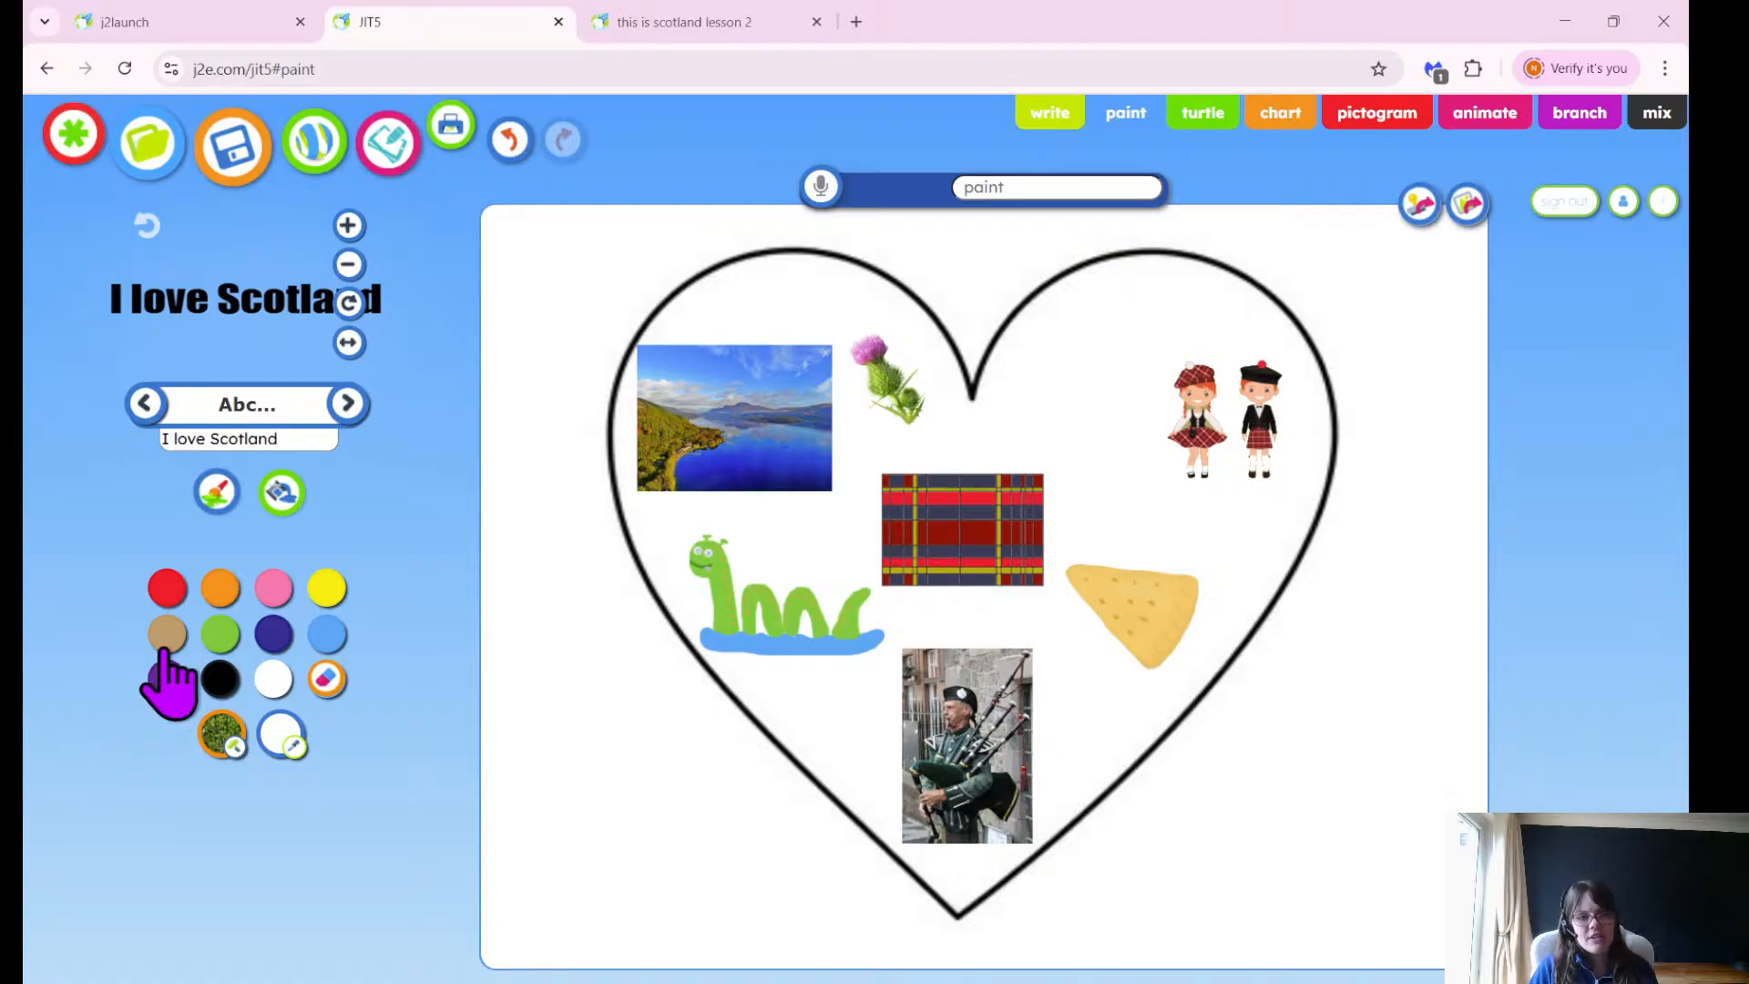
click(168, 605)
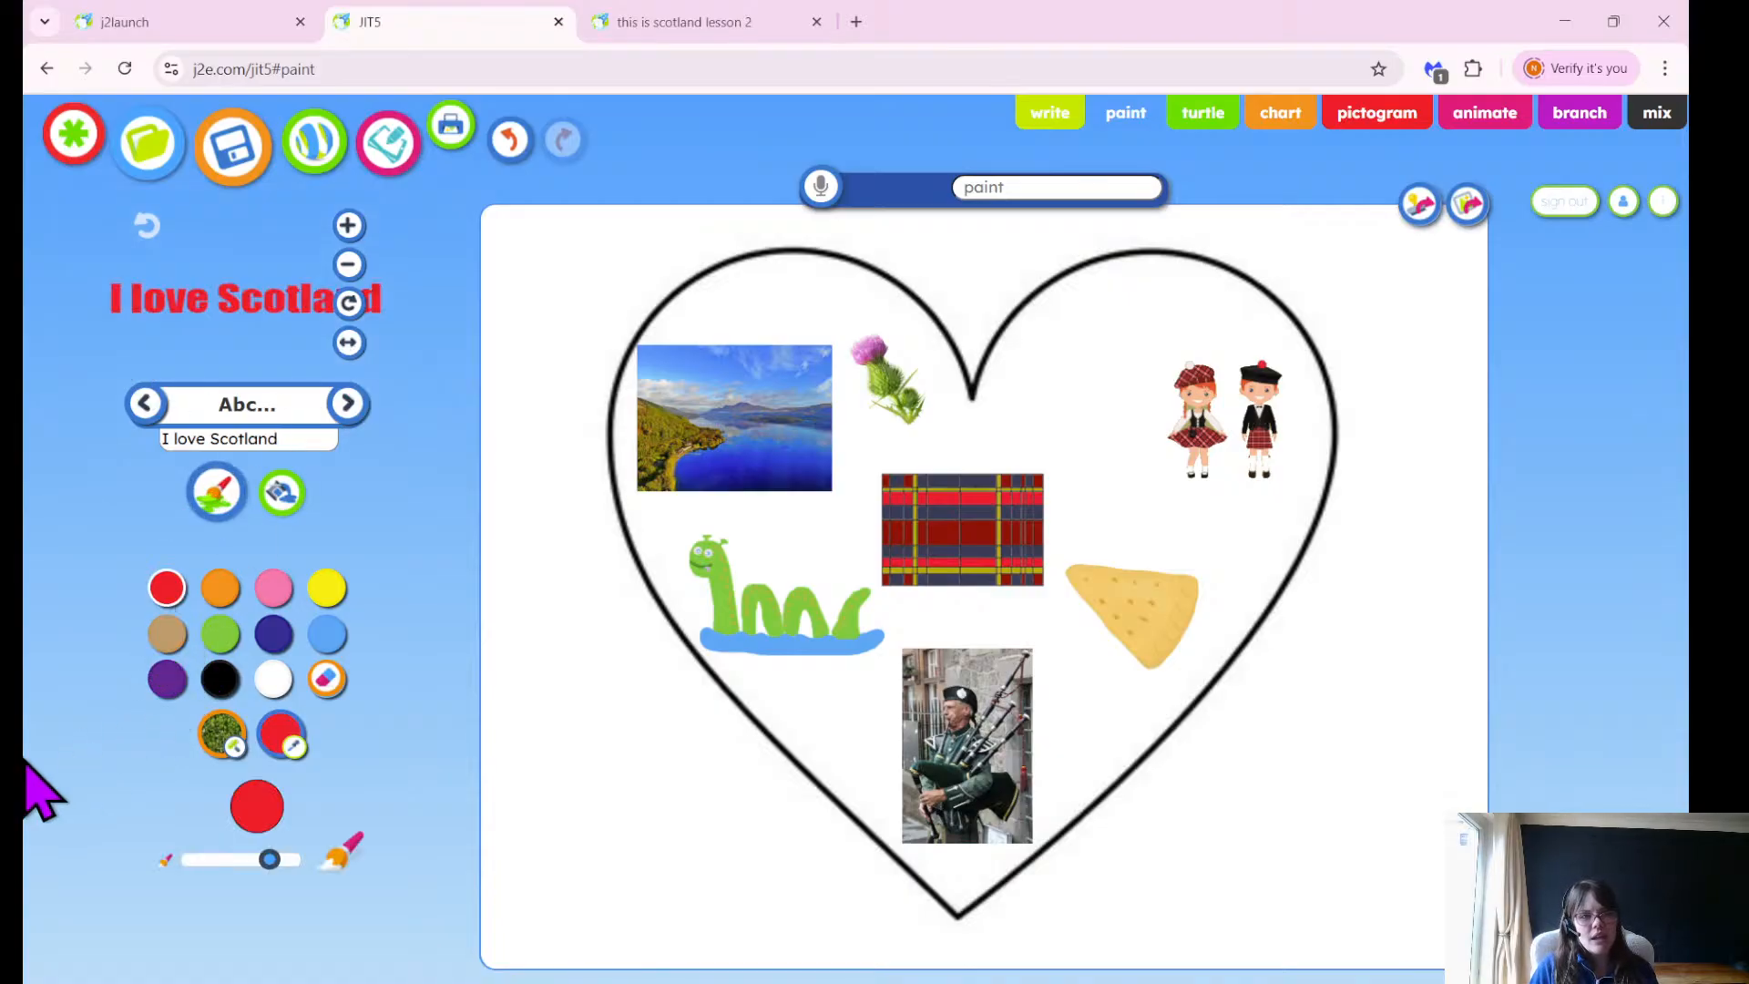
click(219, 594)
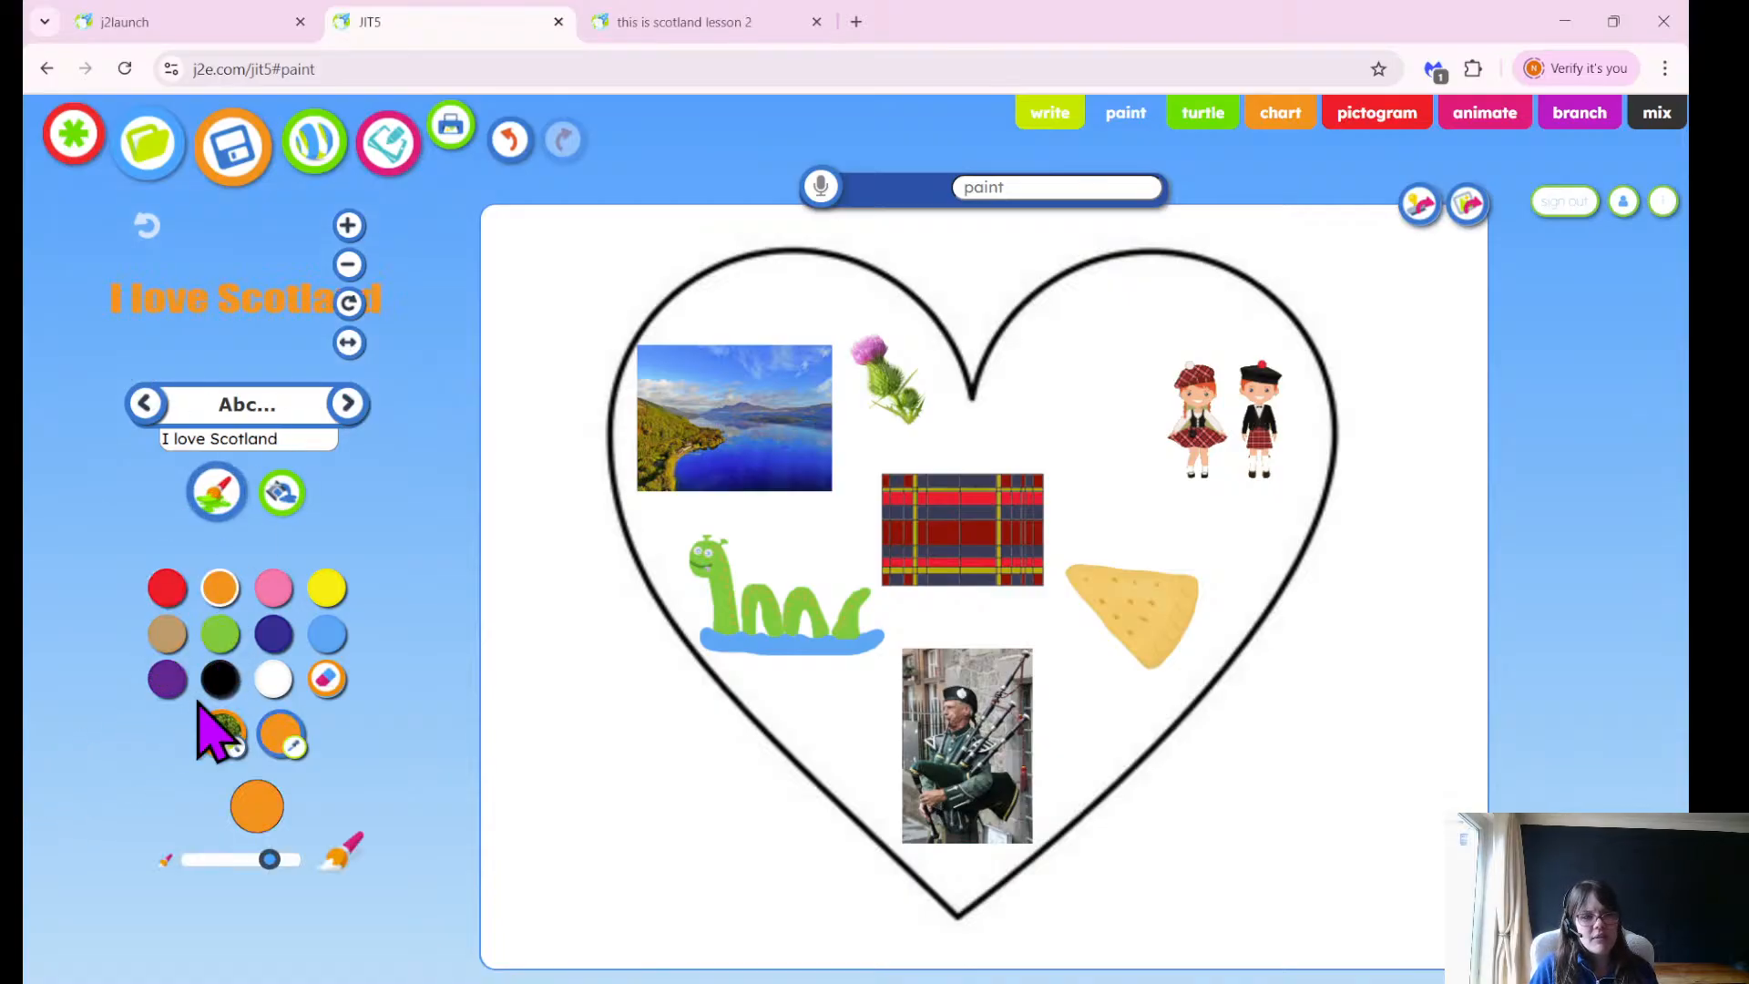
click(274, 679)
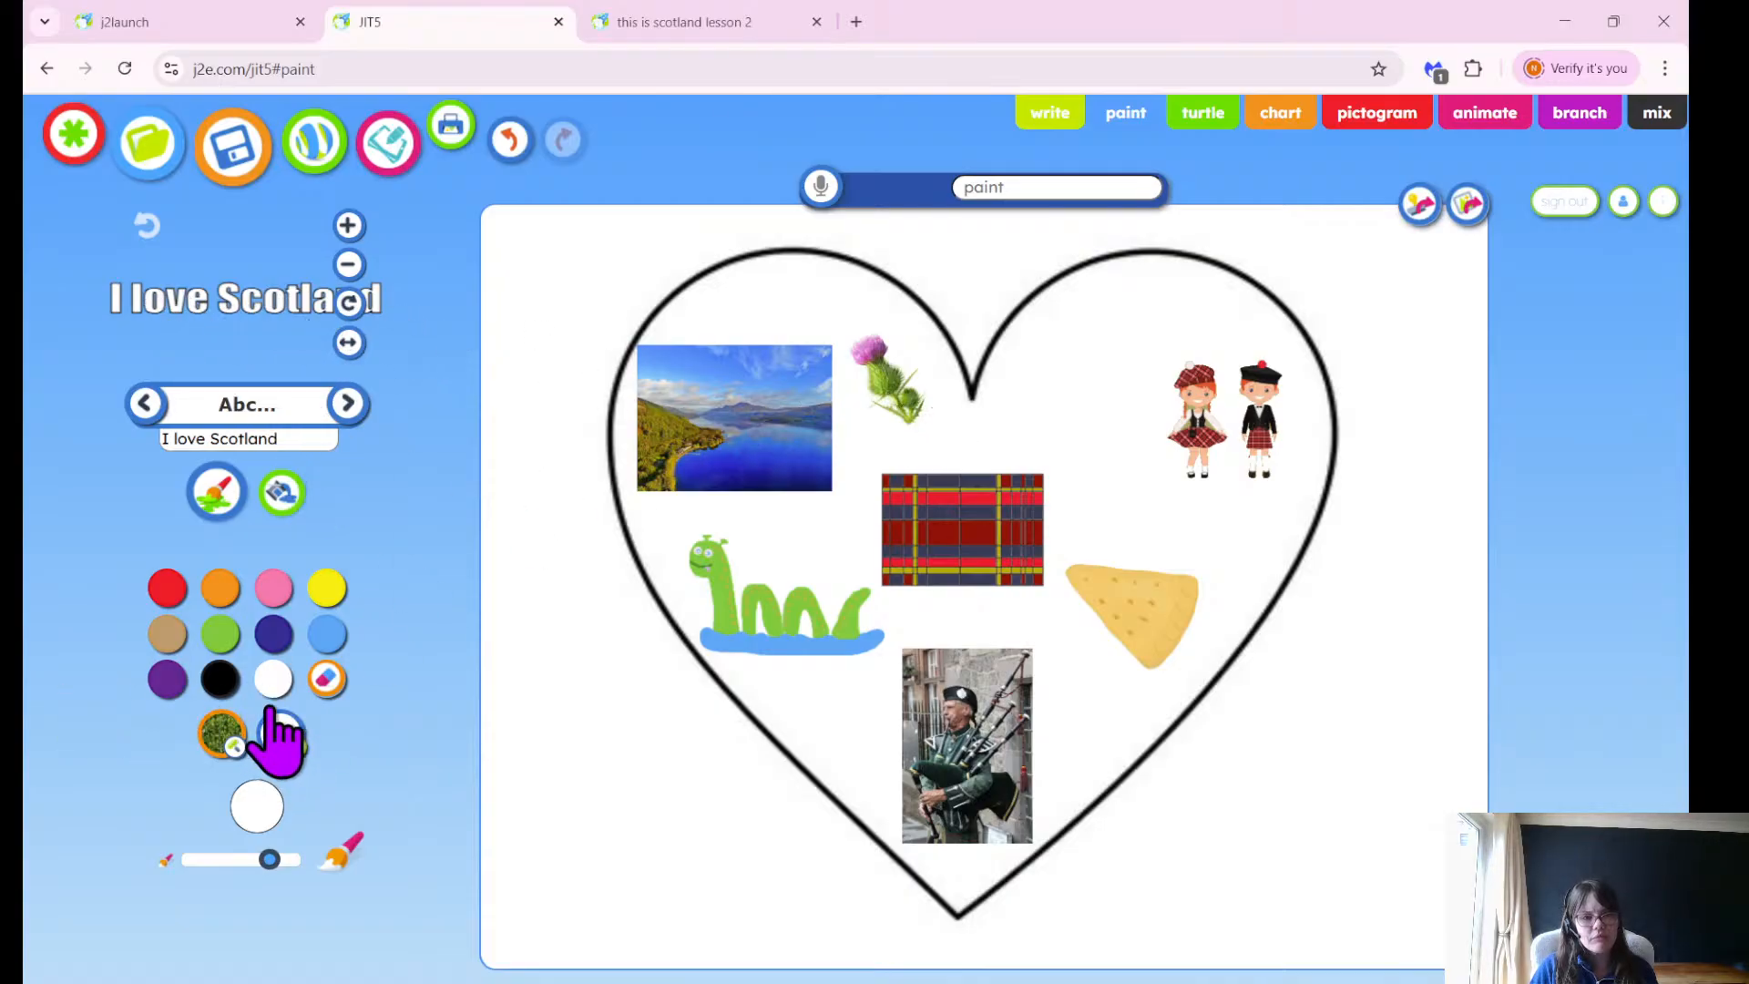
click(275, 636)
click(326, 635)
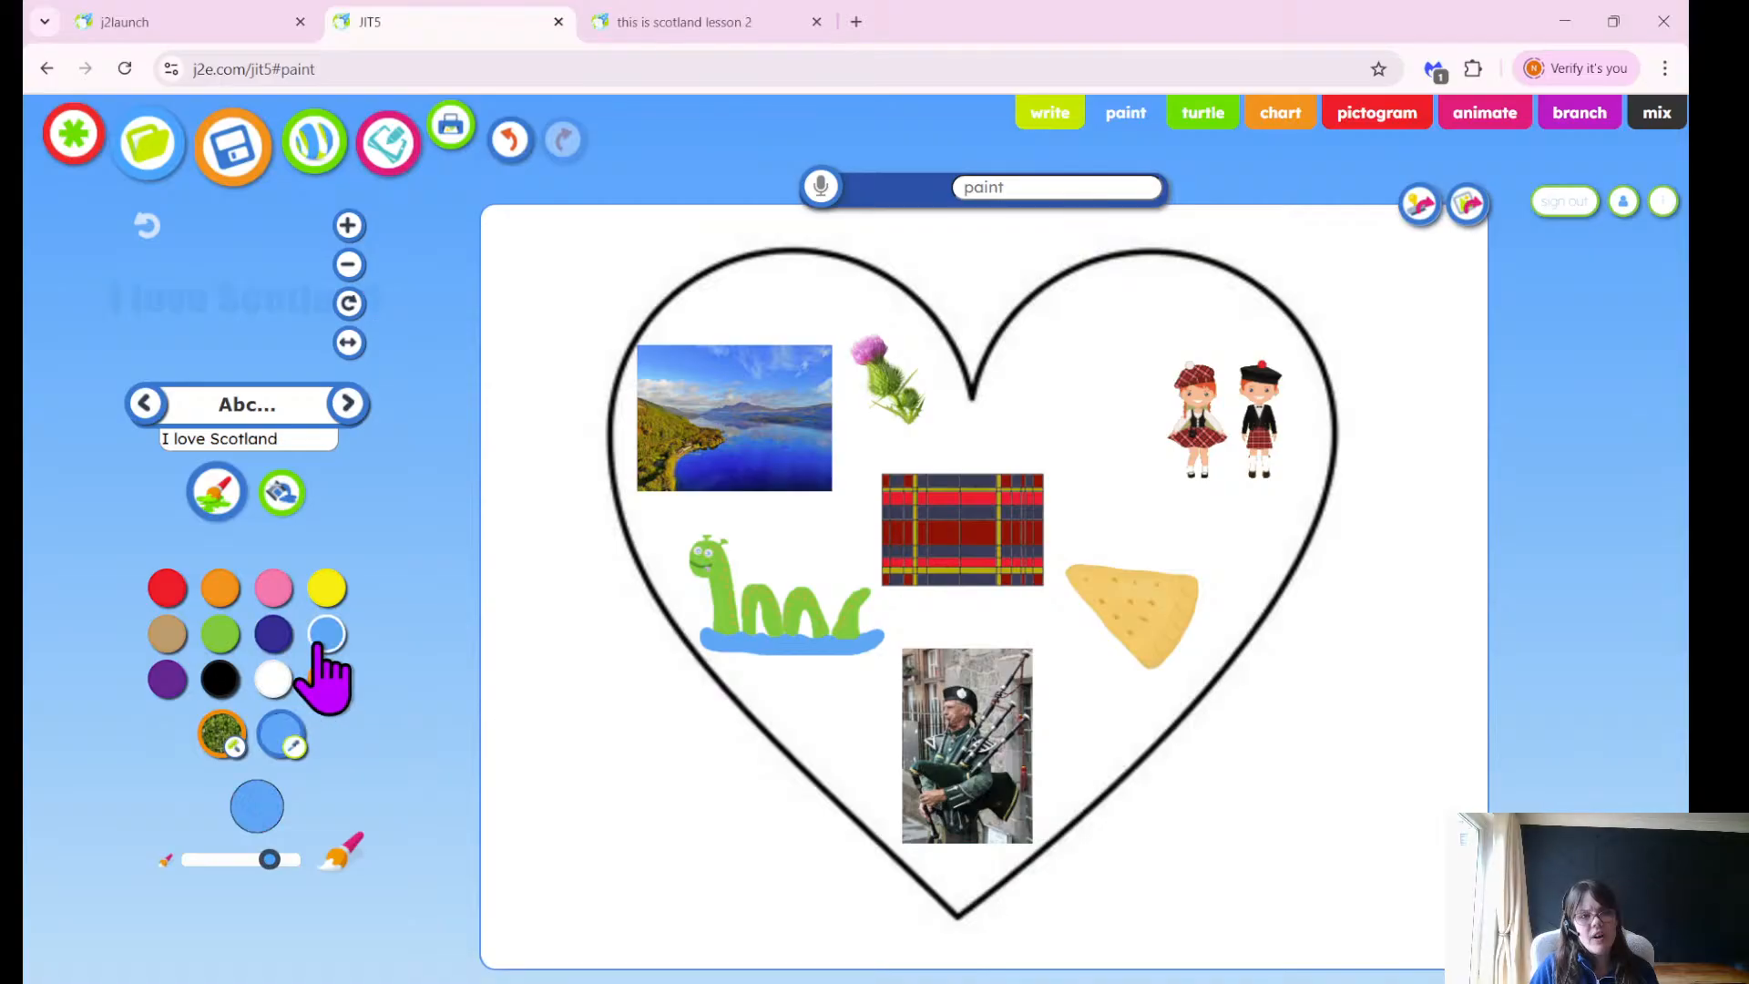
click(168, 680)
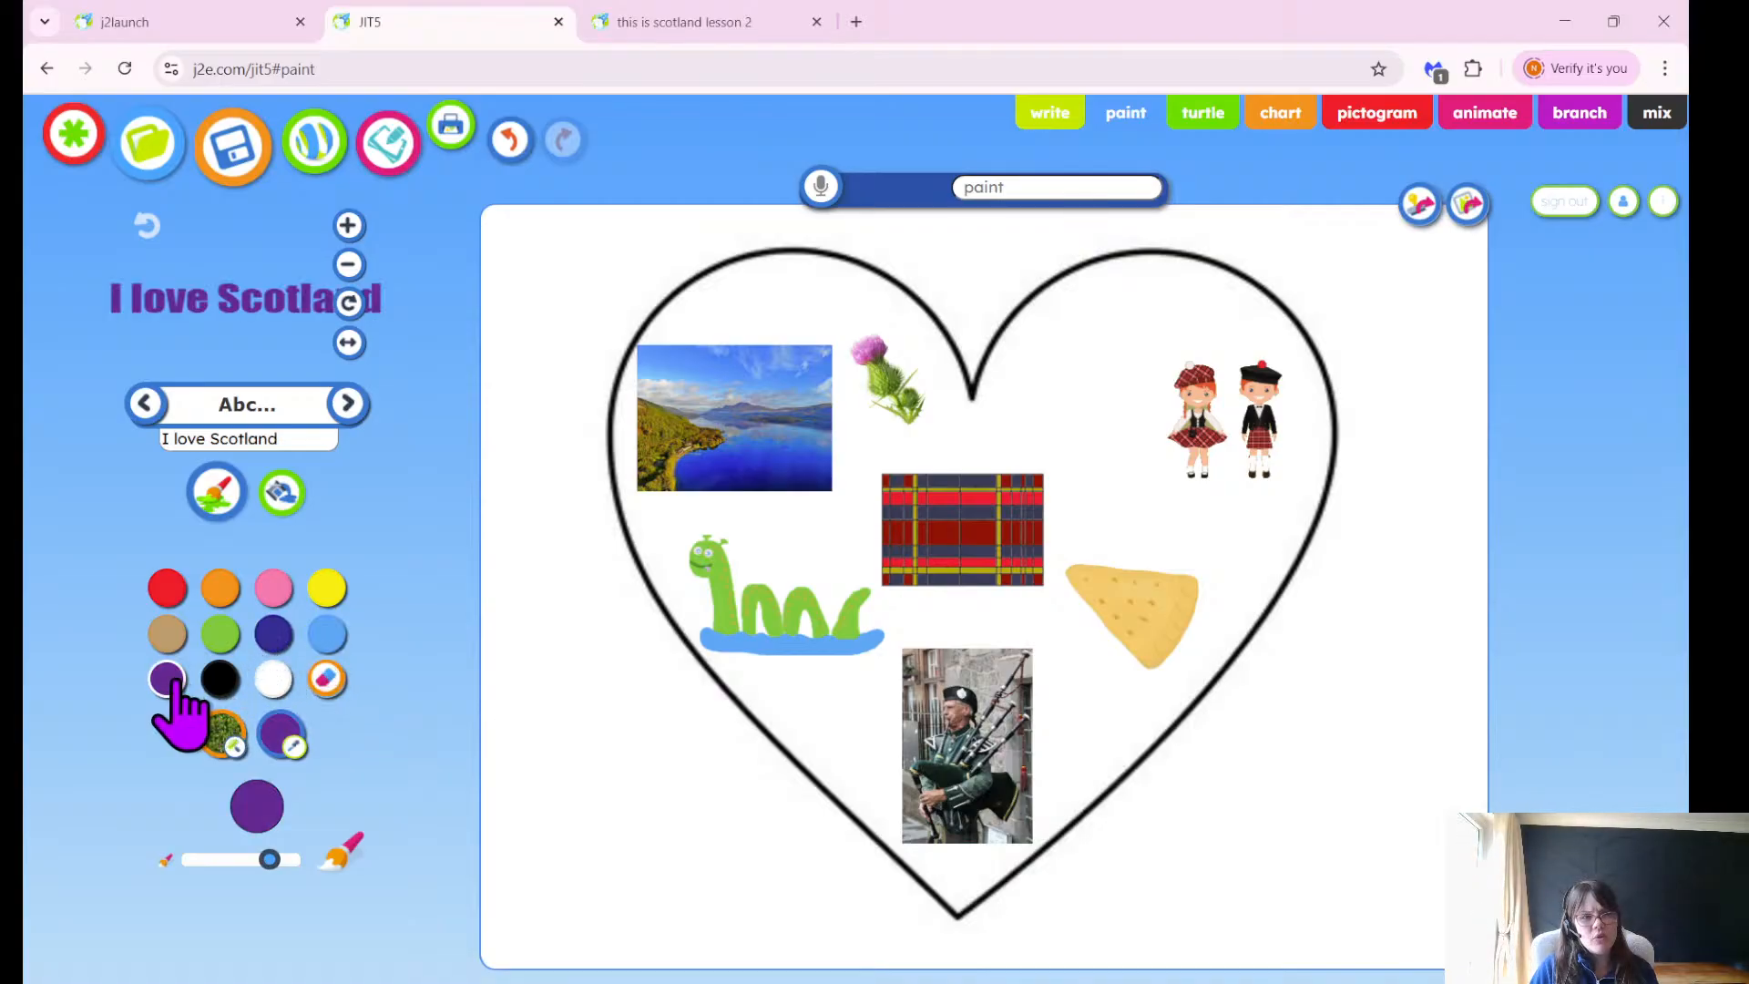
click(269, 593)
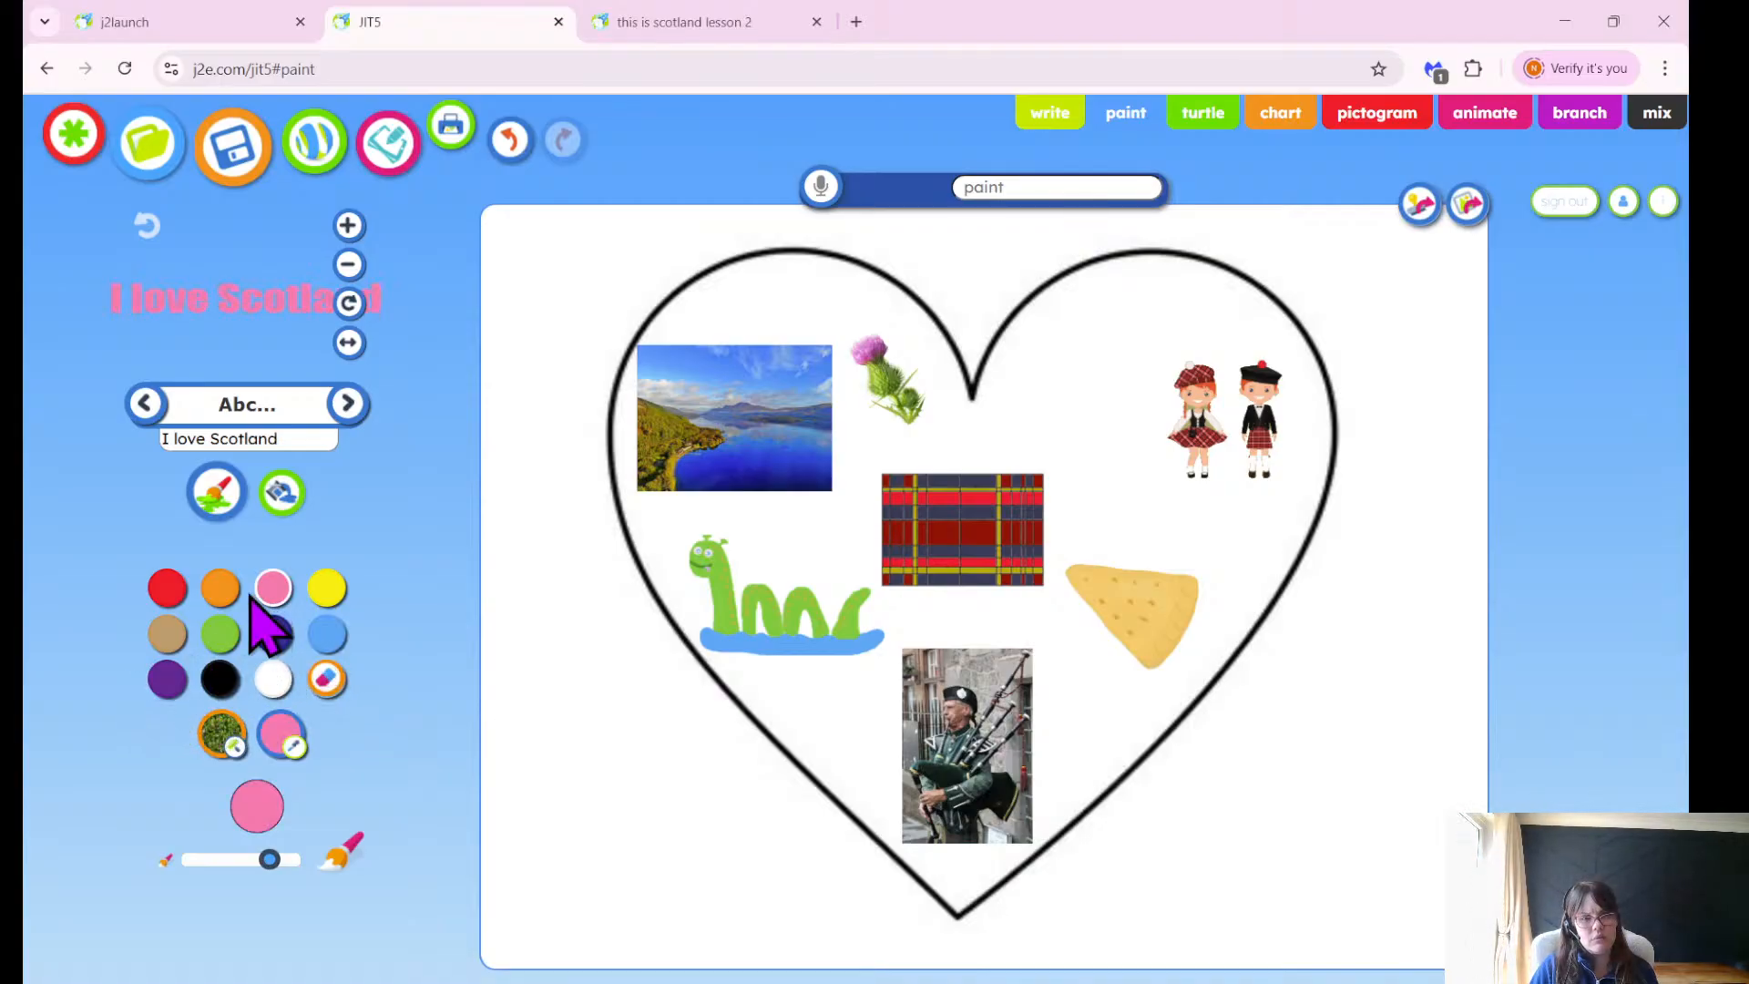
click(218, 593)
click(272, 679)
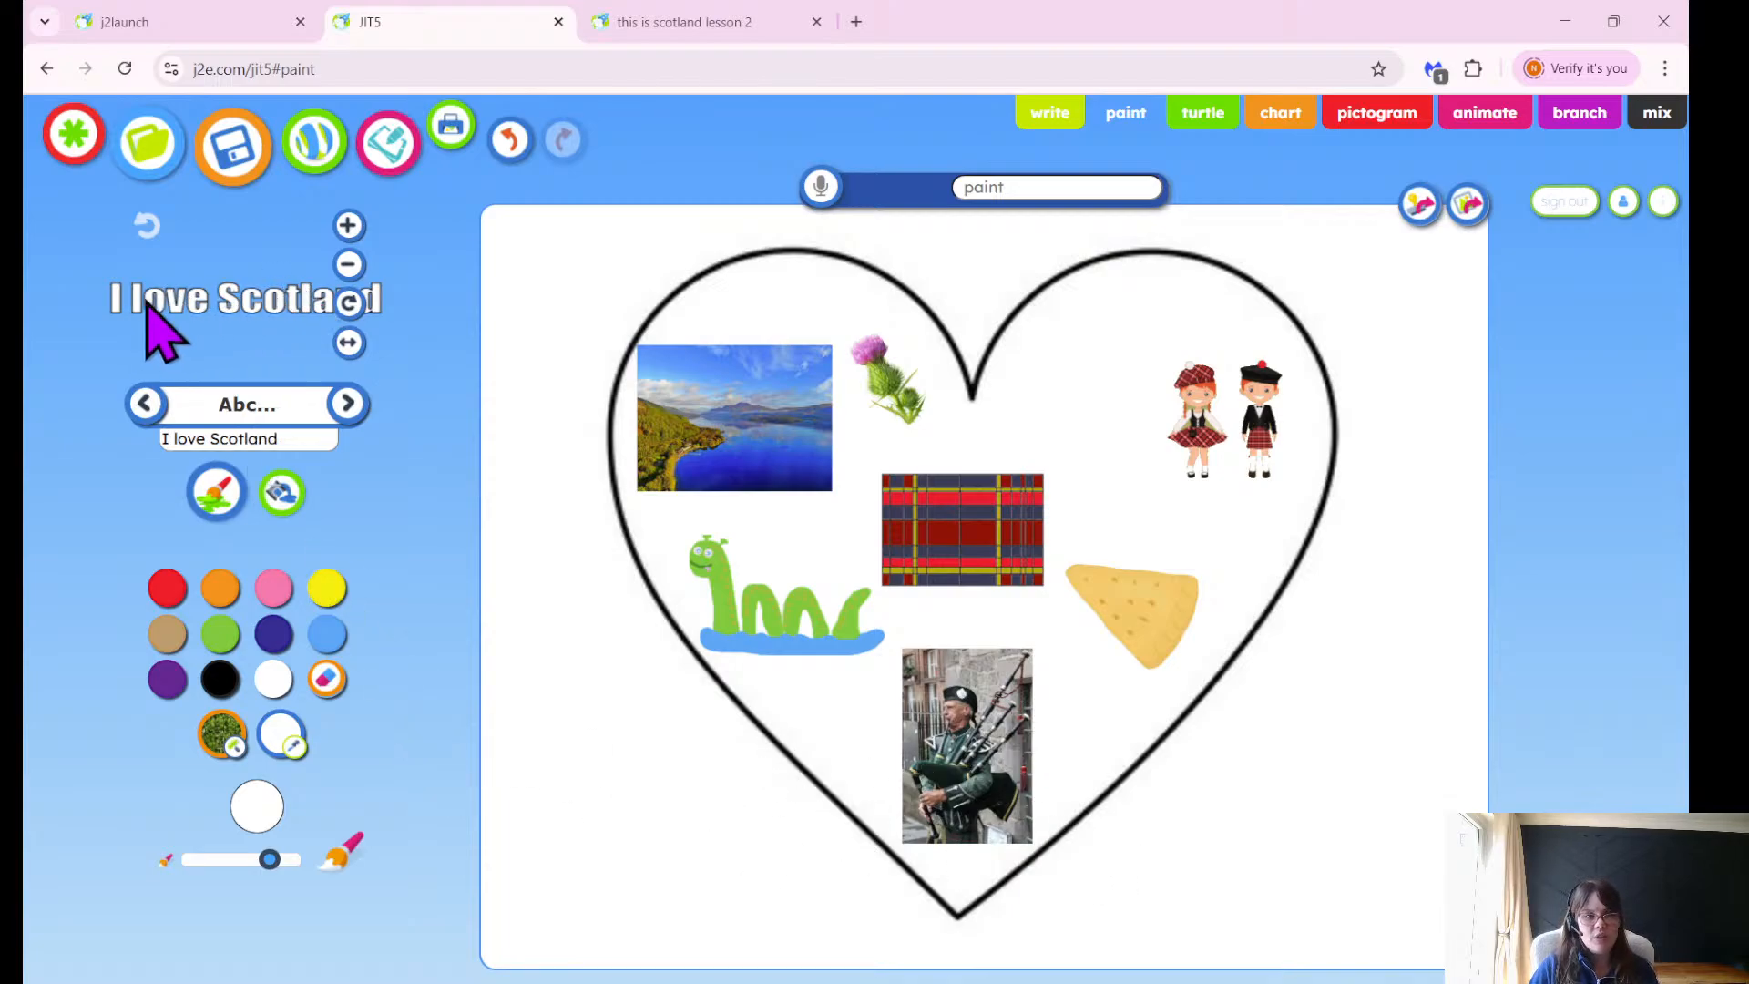
Try rotating and mirroring the white text stamp to follow the heart's lower edges, and reset the stamp.
click(228, 305)
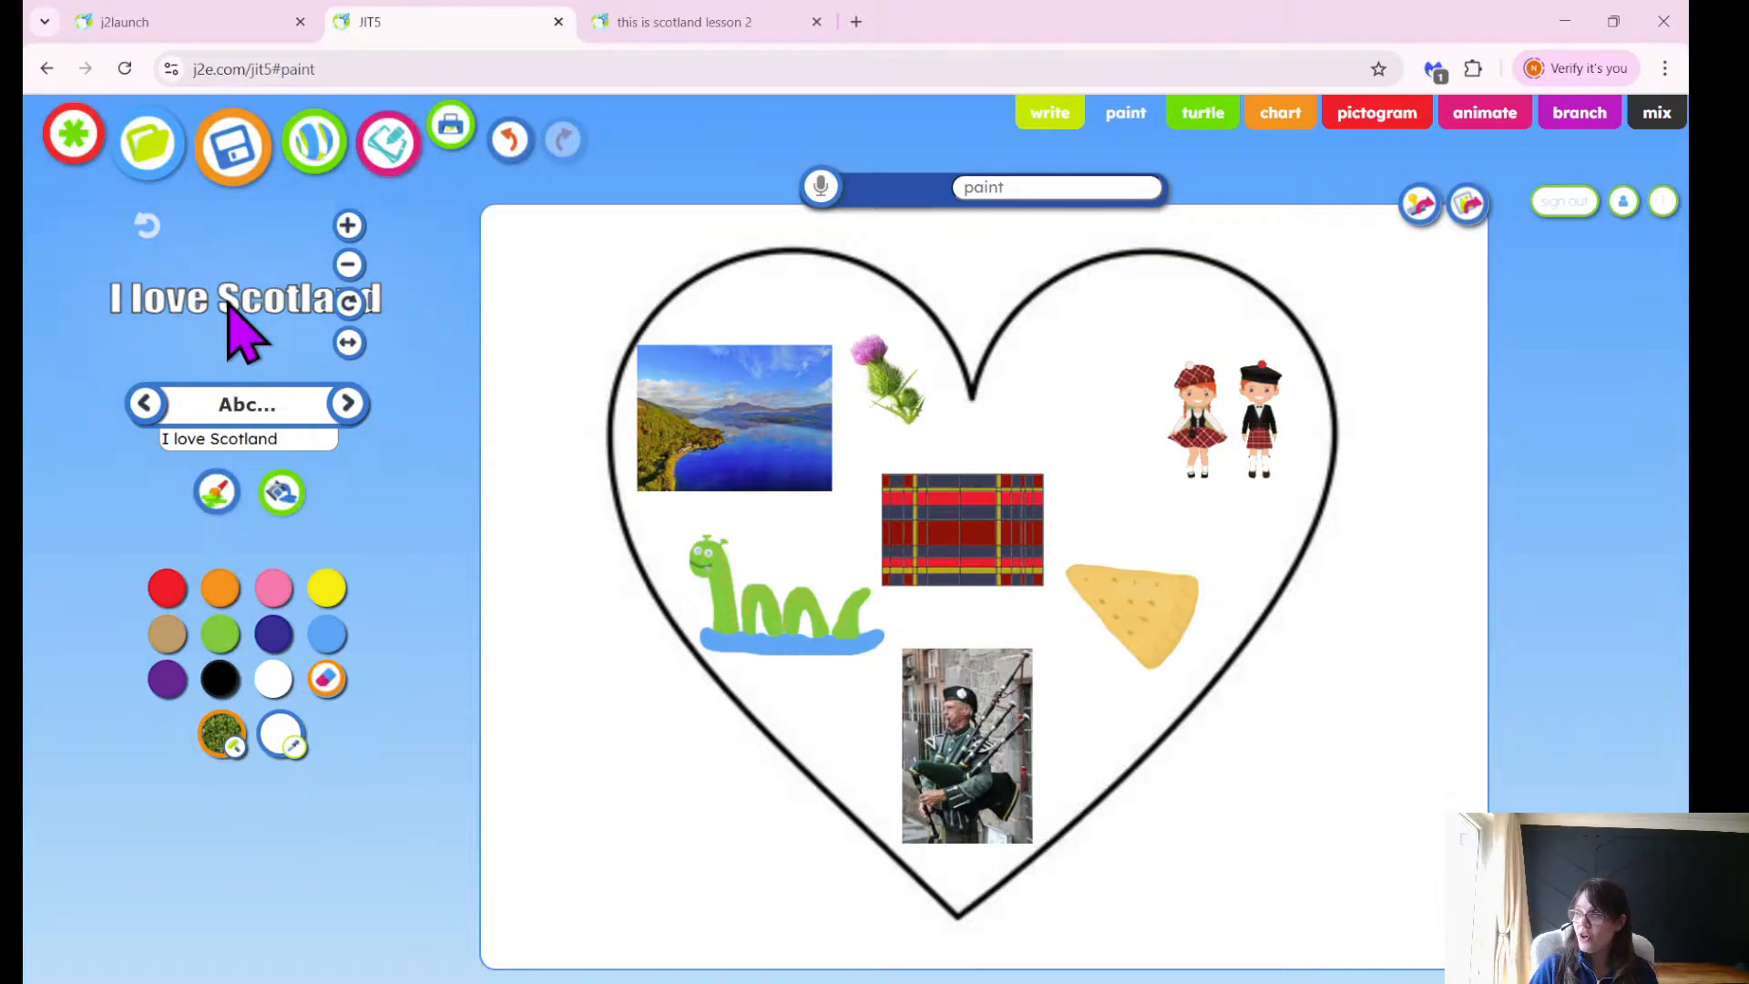
drag(234, 312, 31, 800)
click(355, 303)
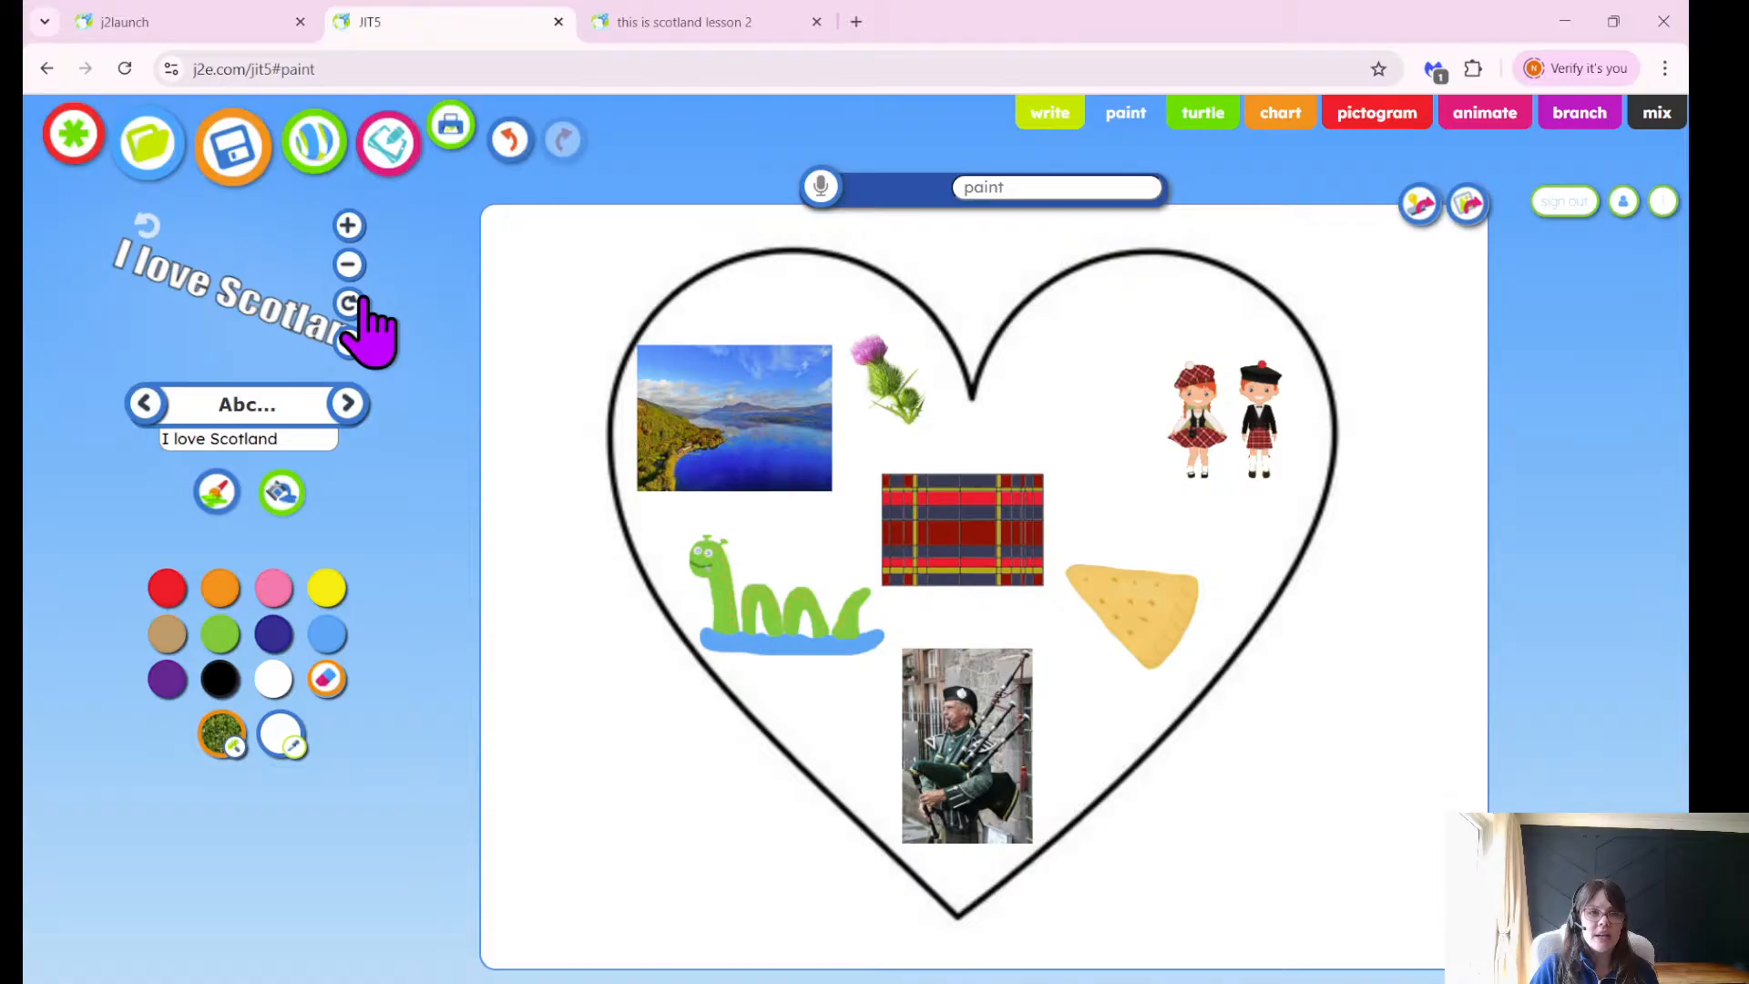
click(363, 303)
click(357, 349)
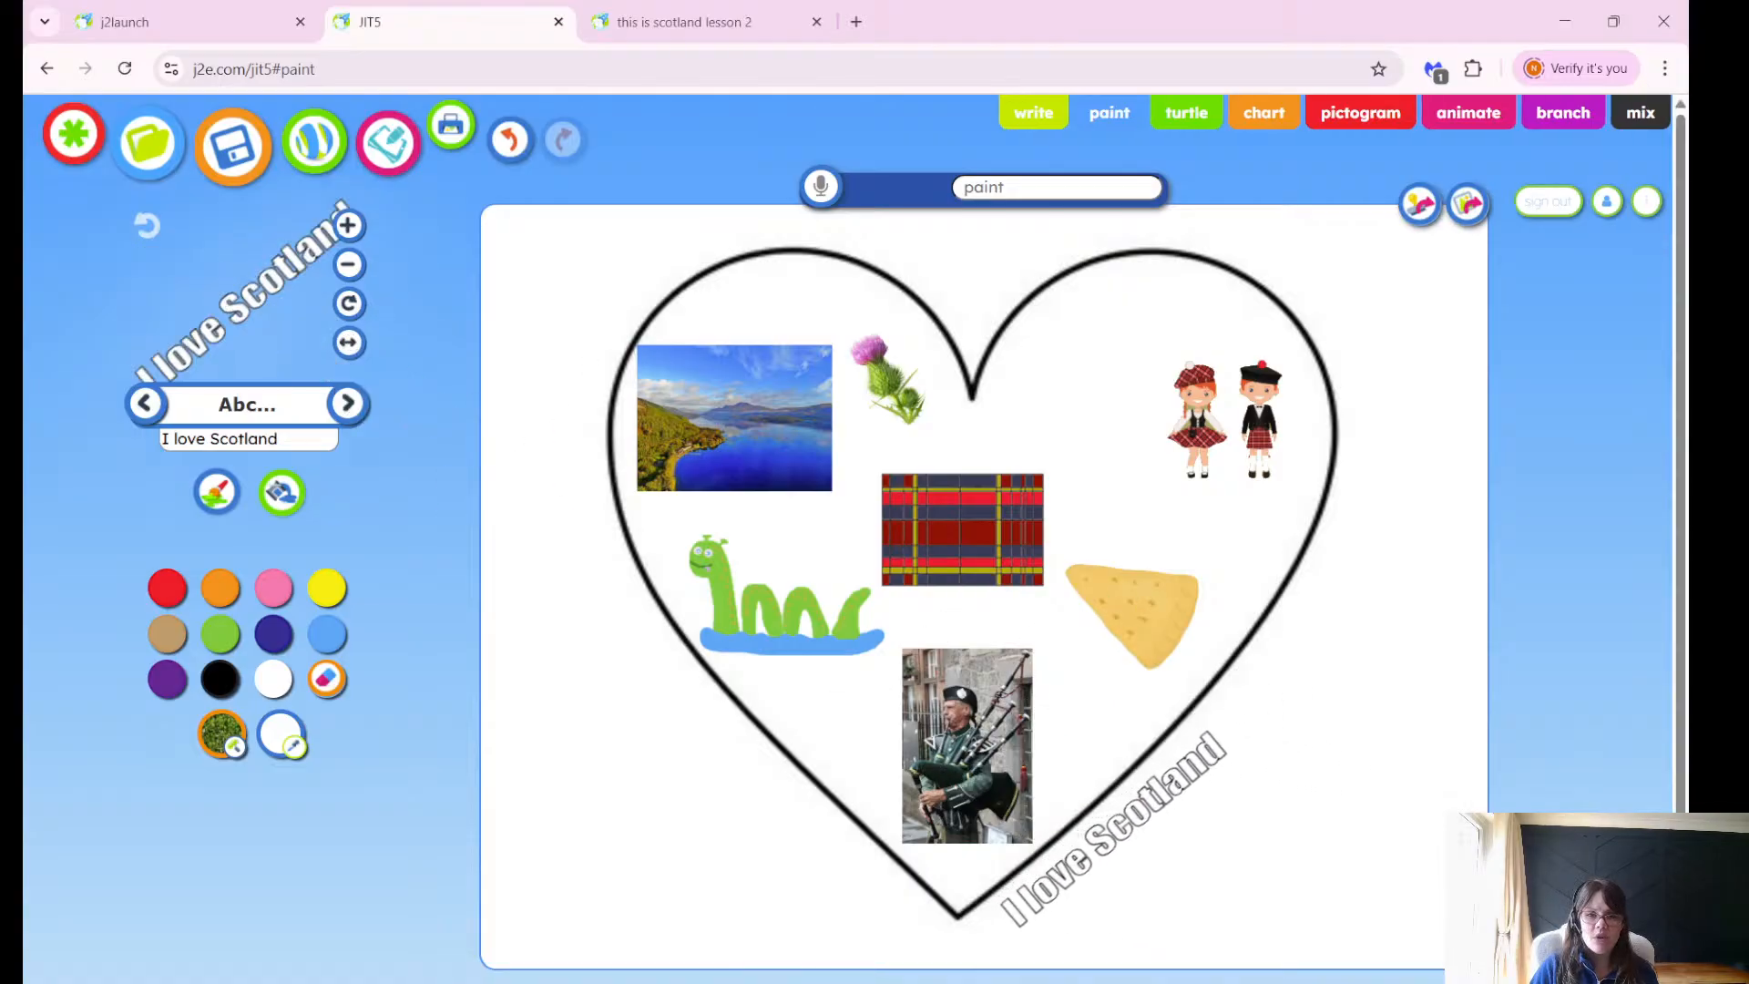
click(349, 344)
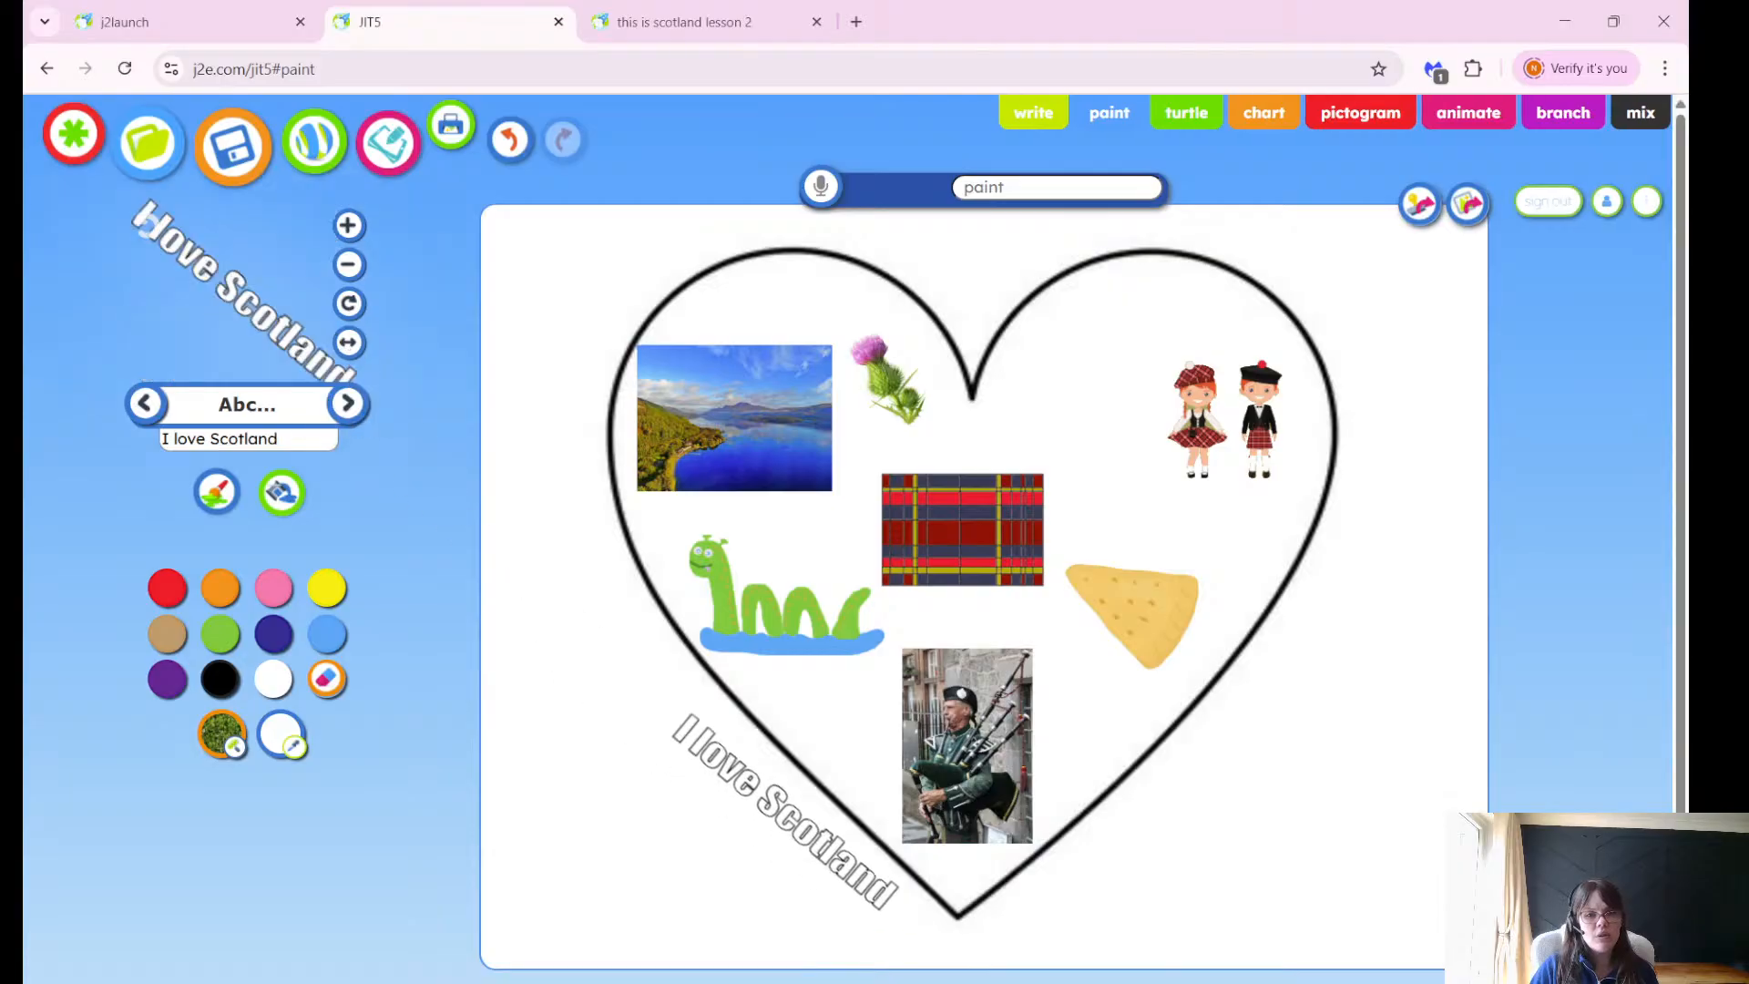
click(355, 304)
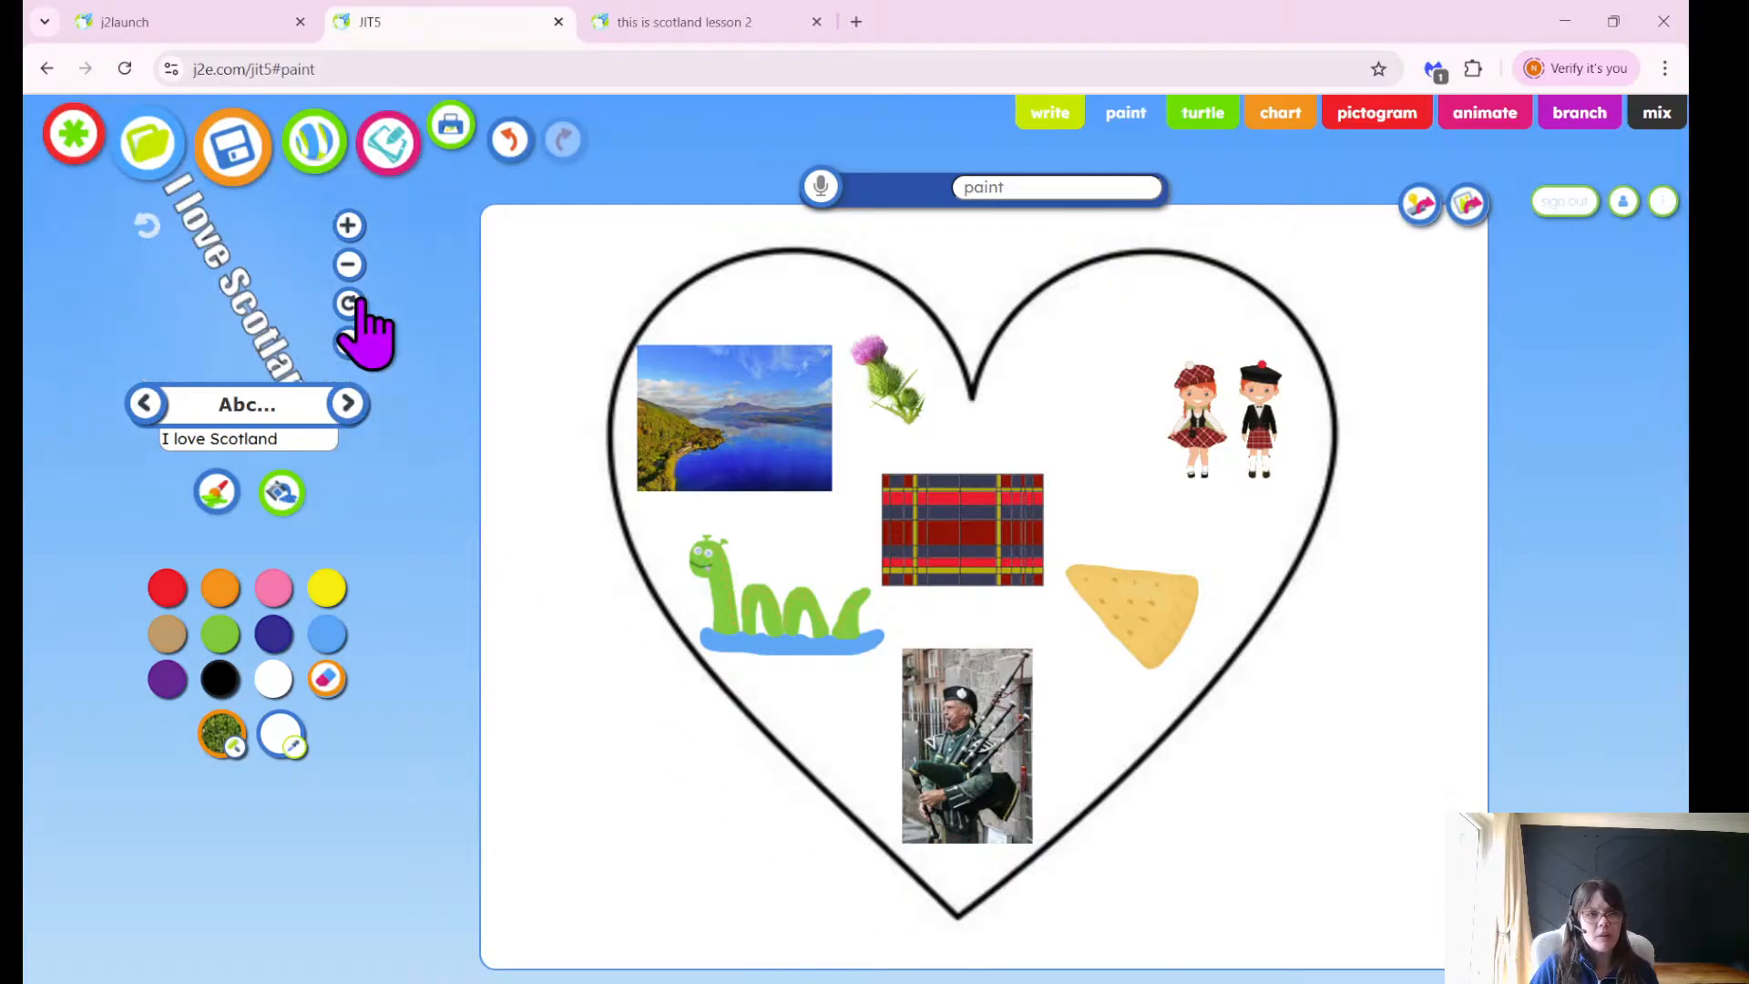
click(146, 225)
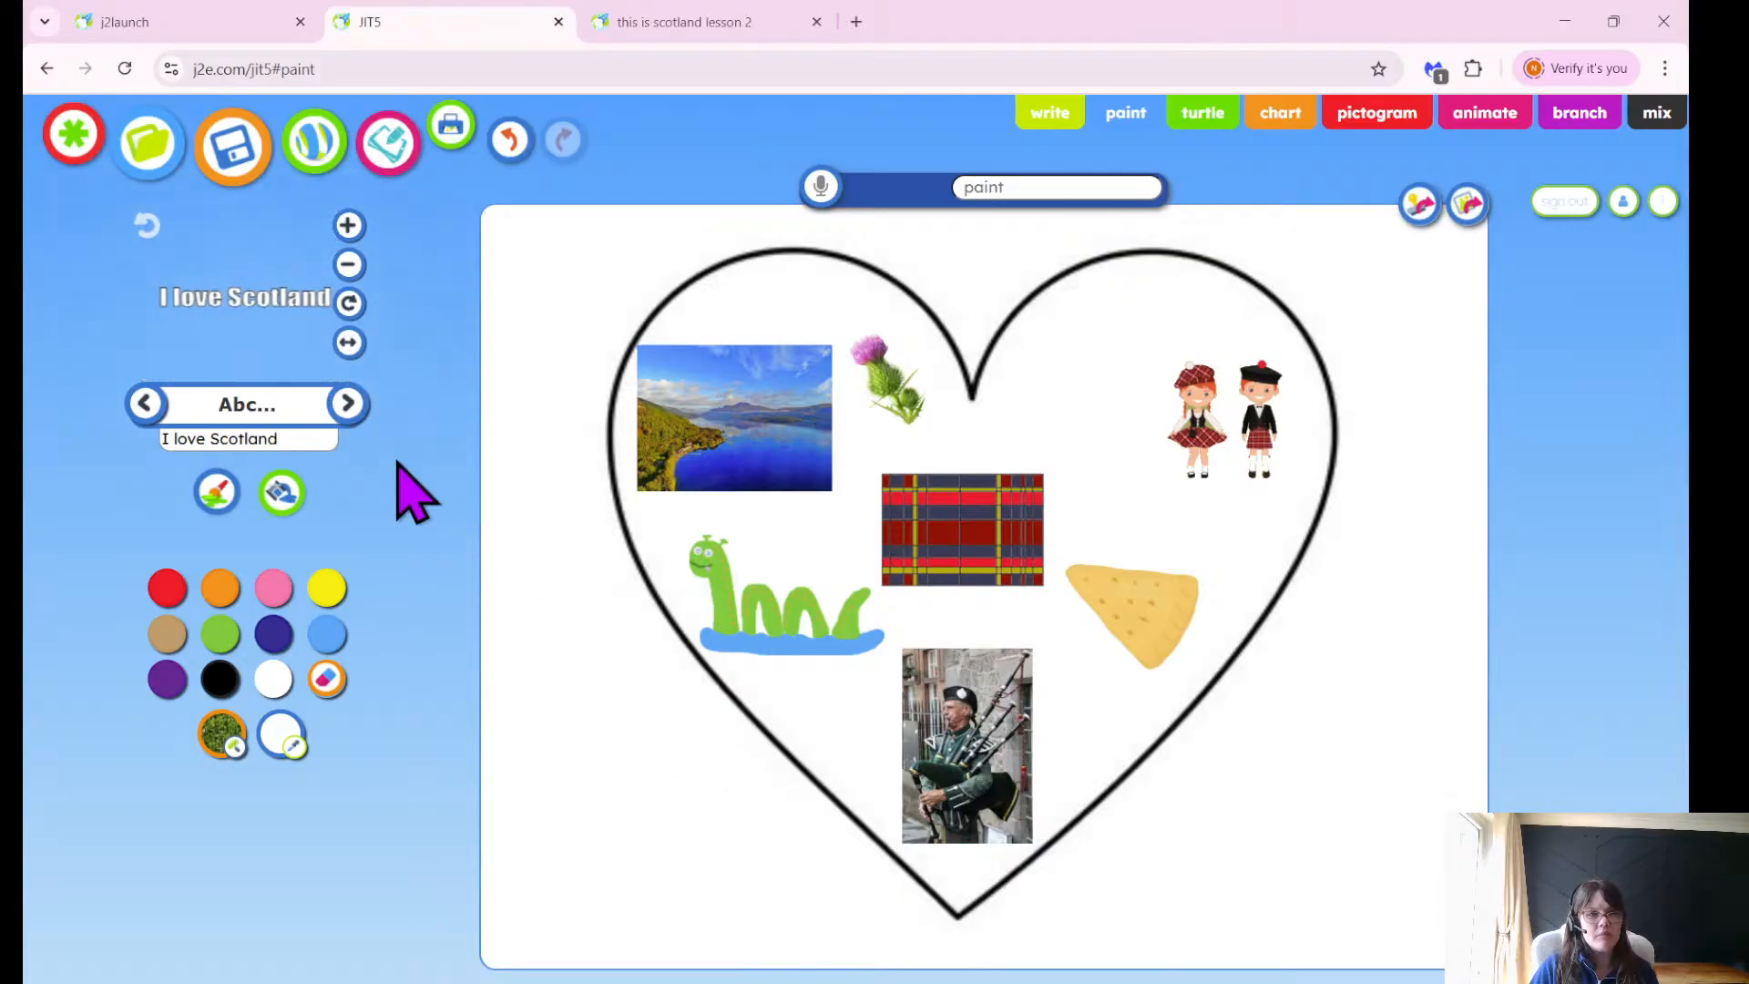
Resize the white "I love Scotland" text and stamp it just above the tartan print in the heart.
click(347, 235)
click(298, 441)
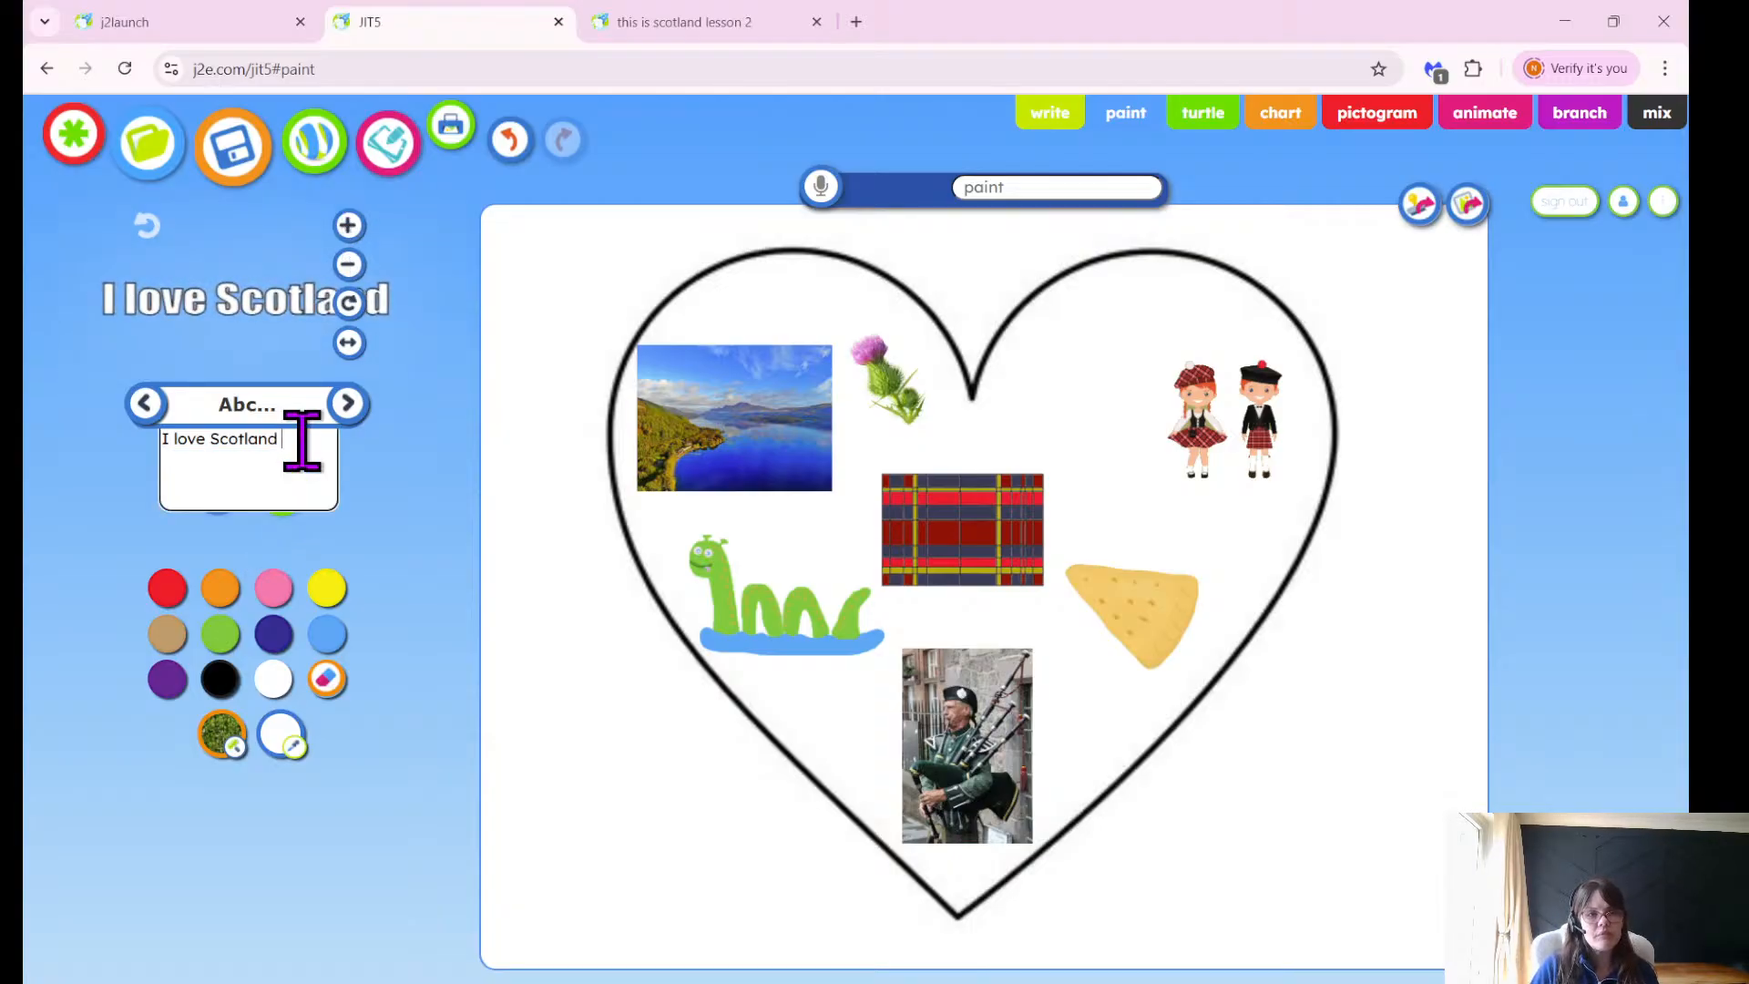
click(272, 299)
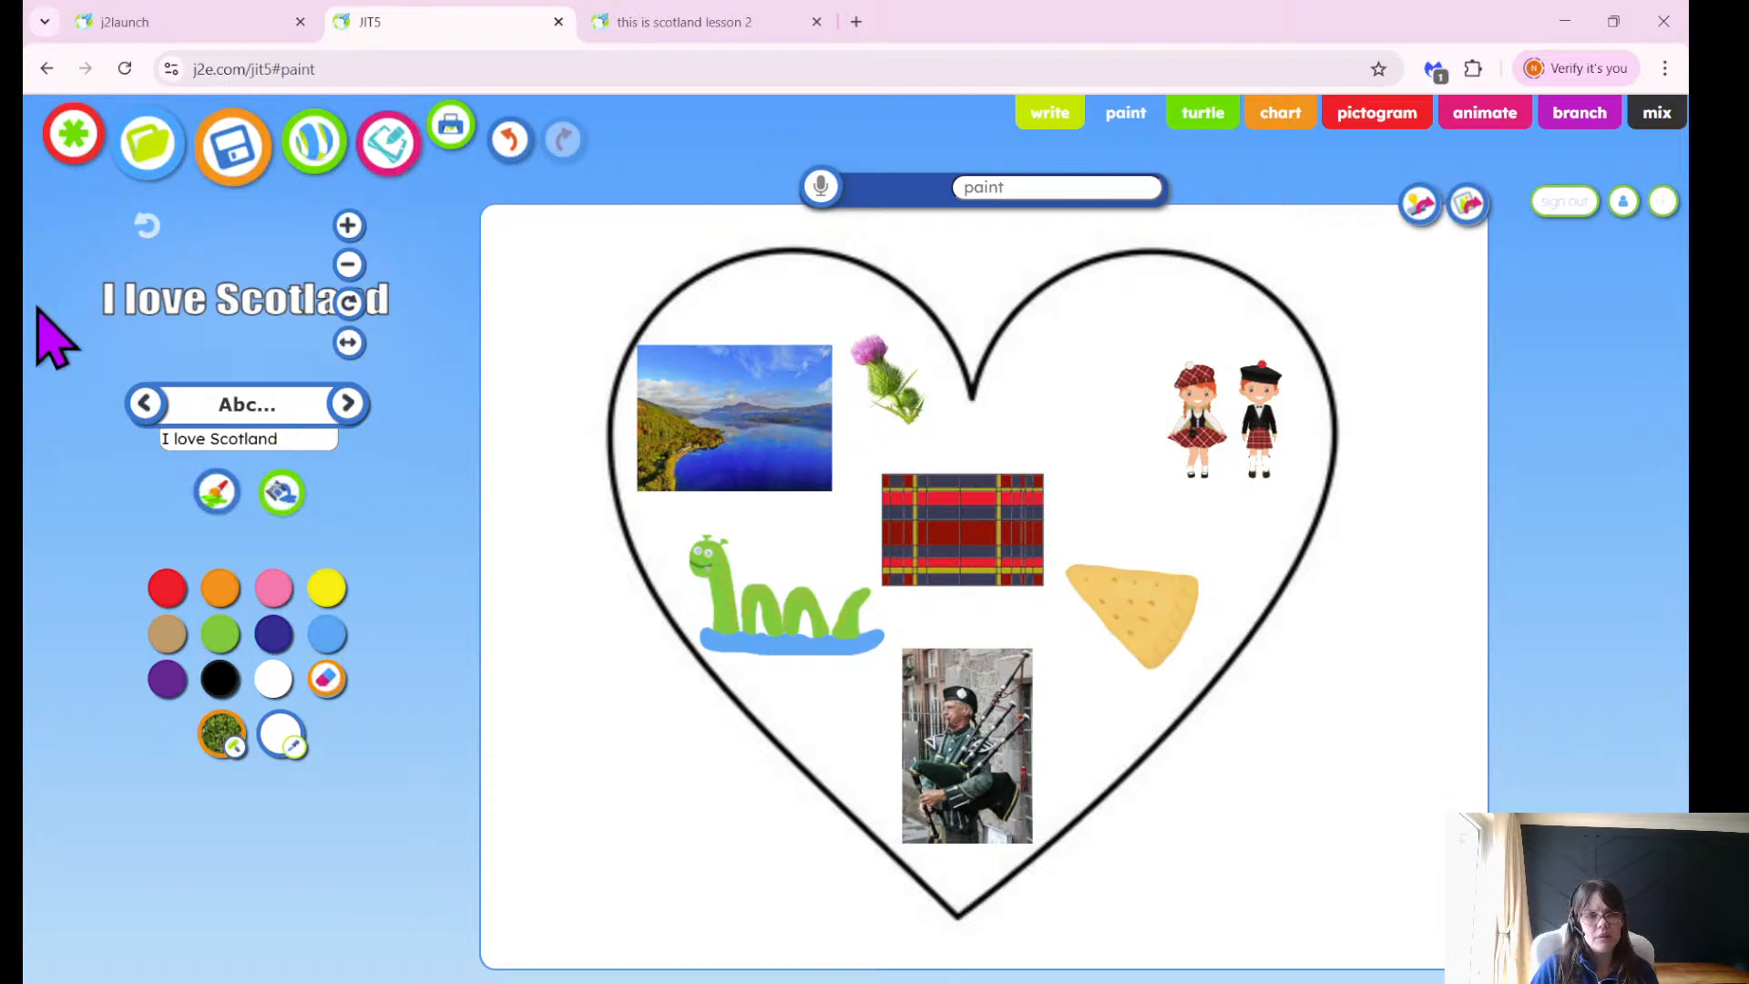
click(348, 264)
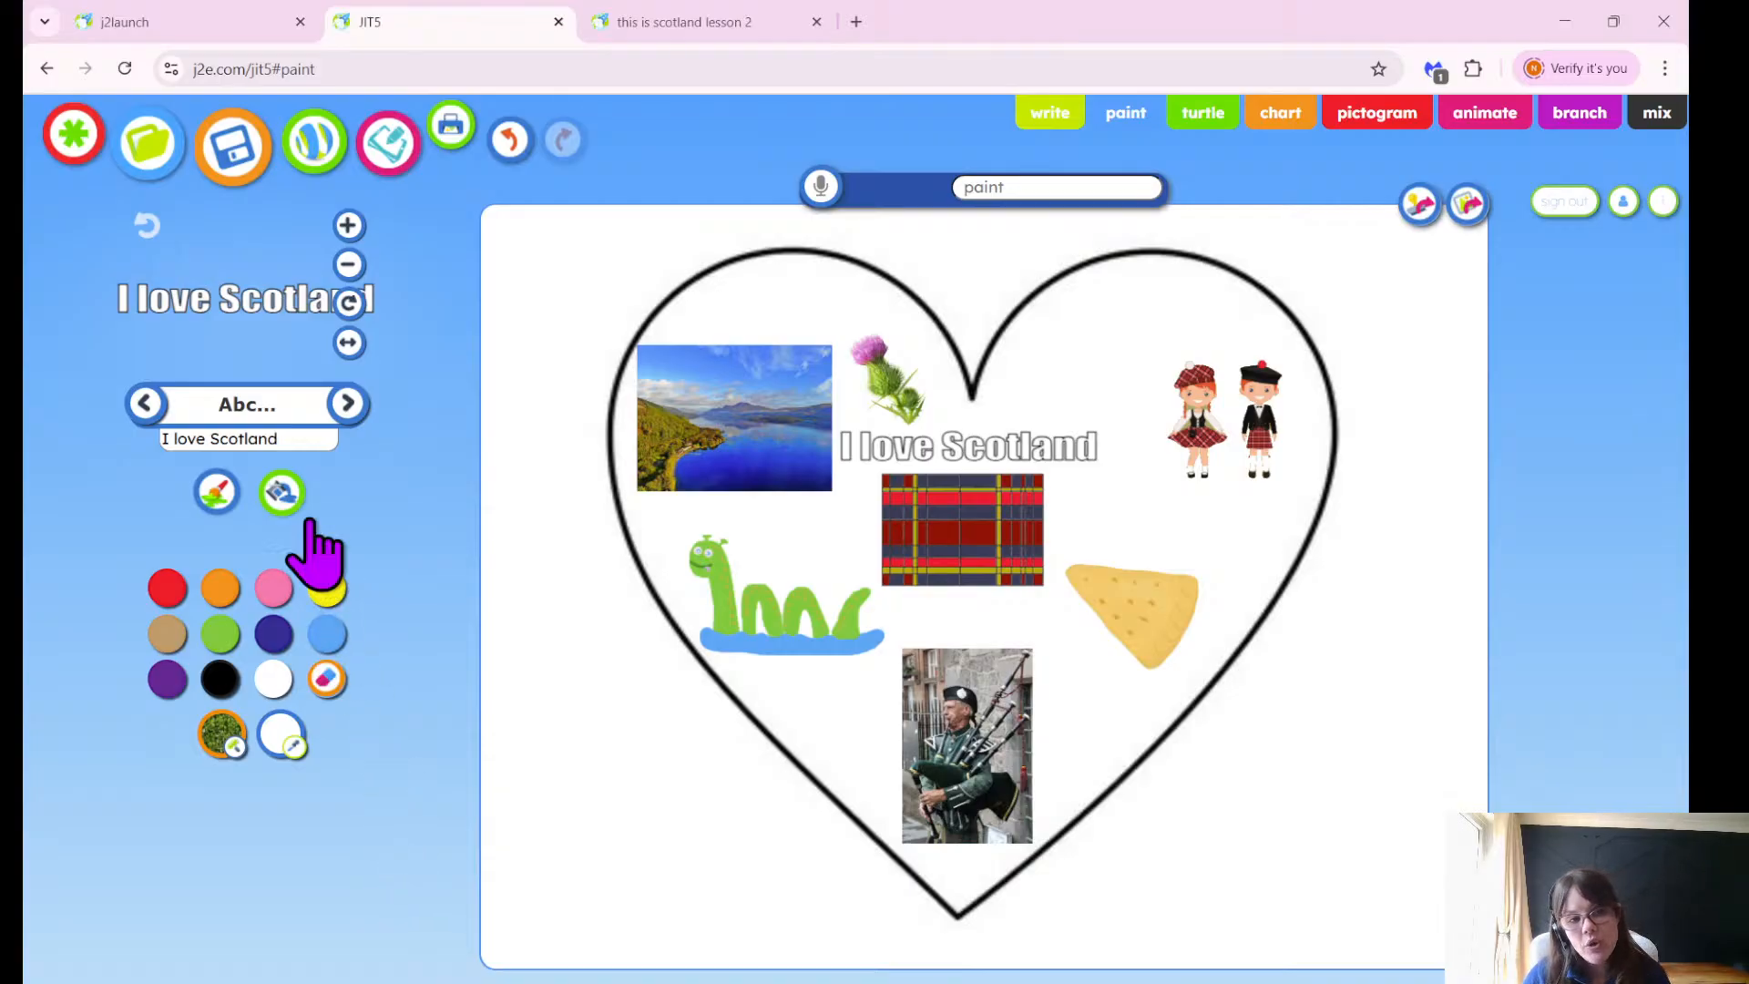
Try filling the background outside the heart with the dark green water-droplet texture, and undo the fill.
click(283, 494)
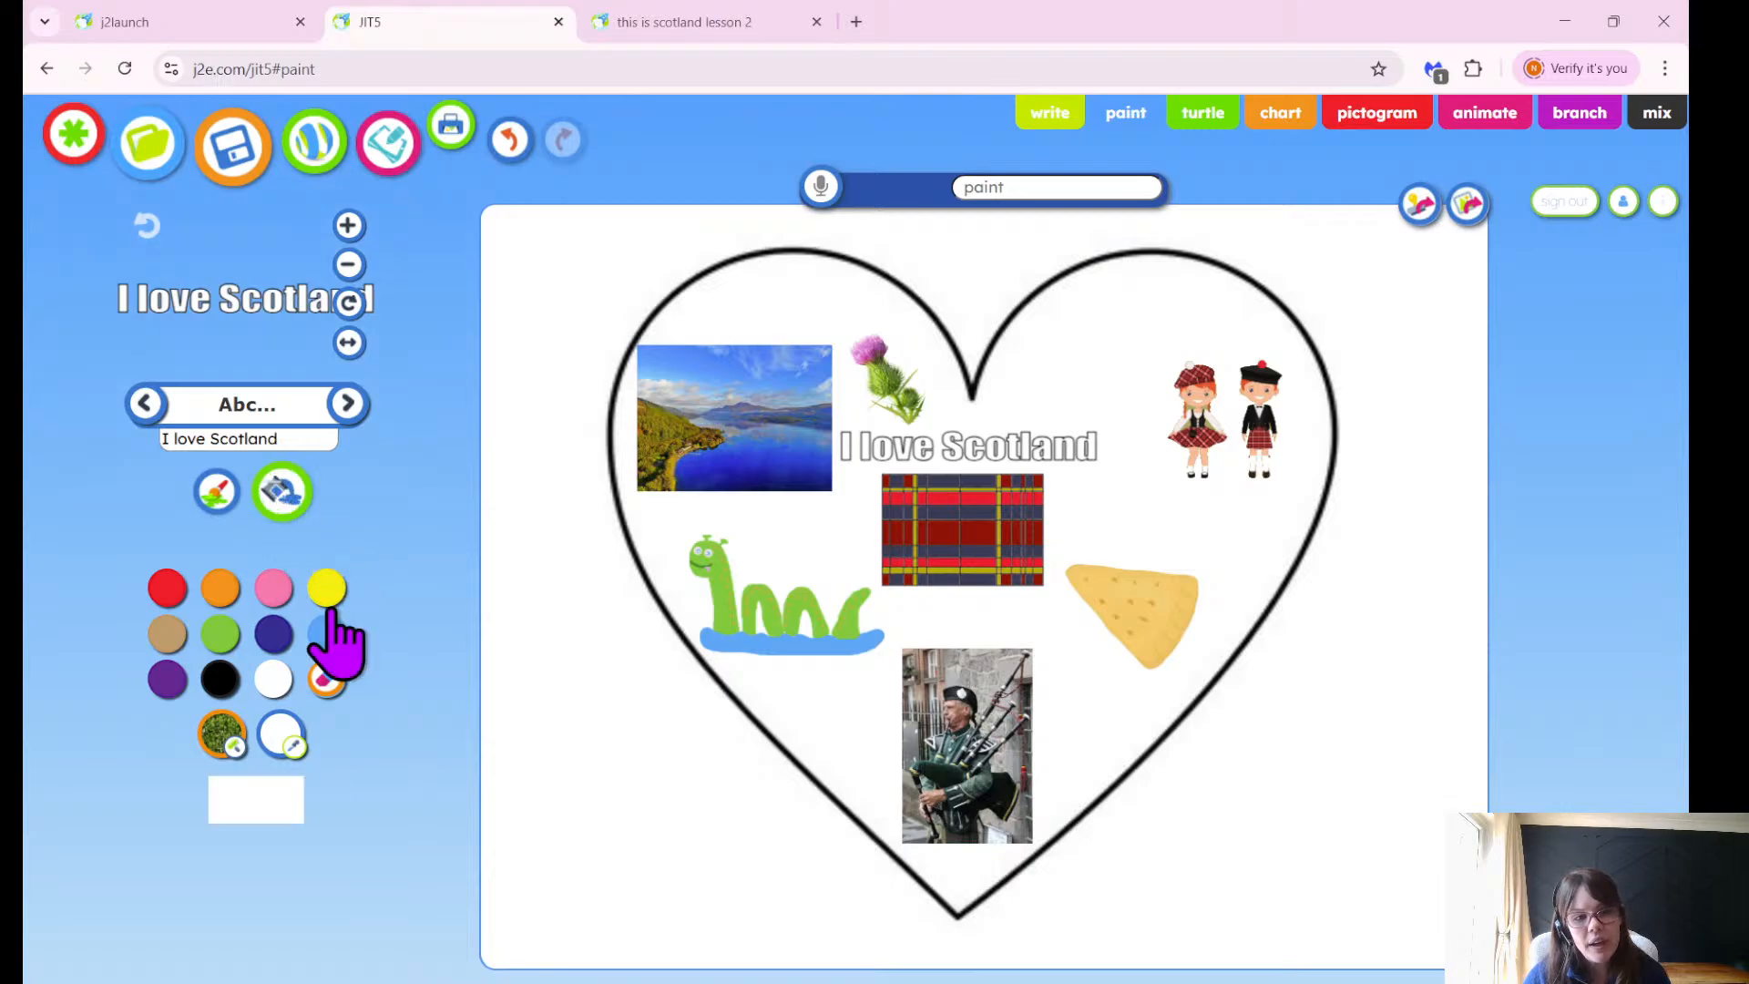
click(234, 745)
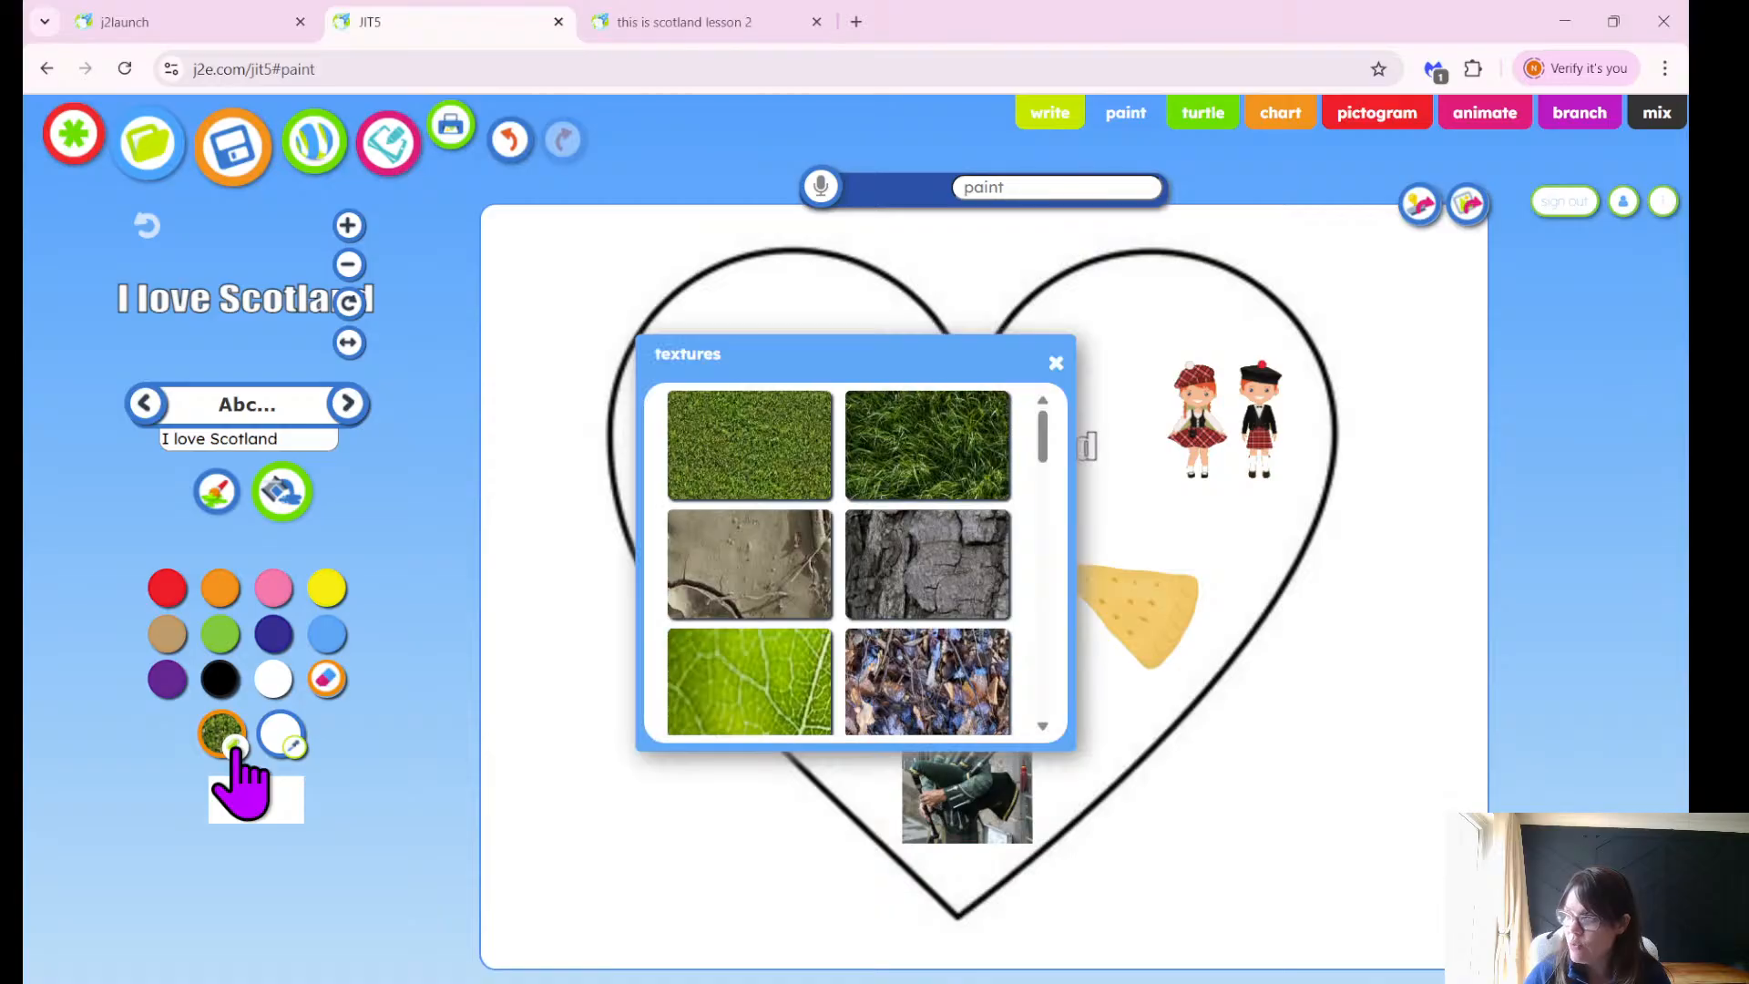
scroll(820, 583, down, 3)
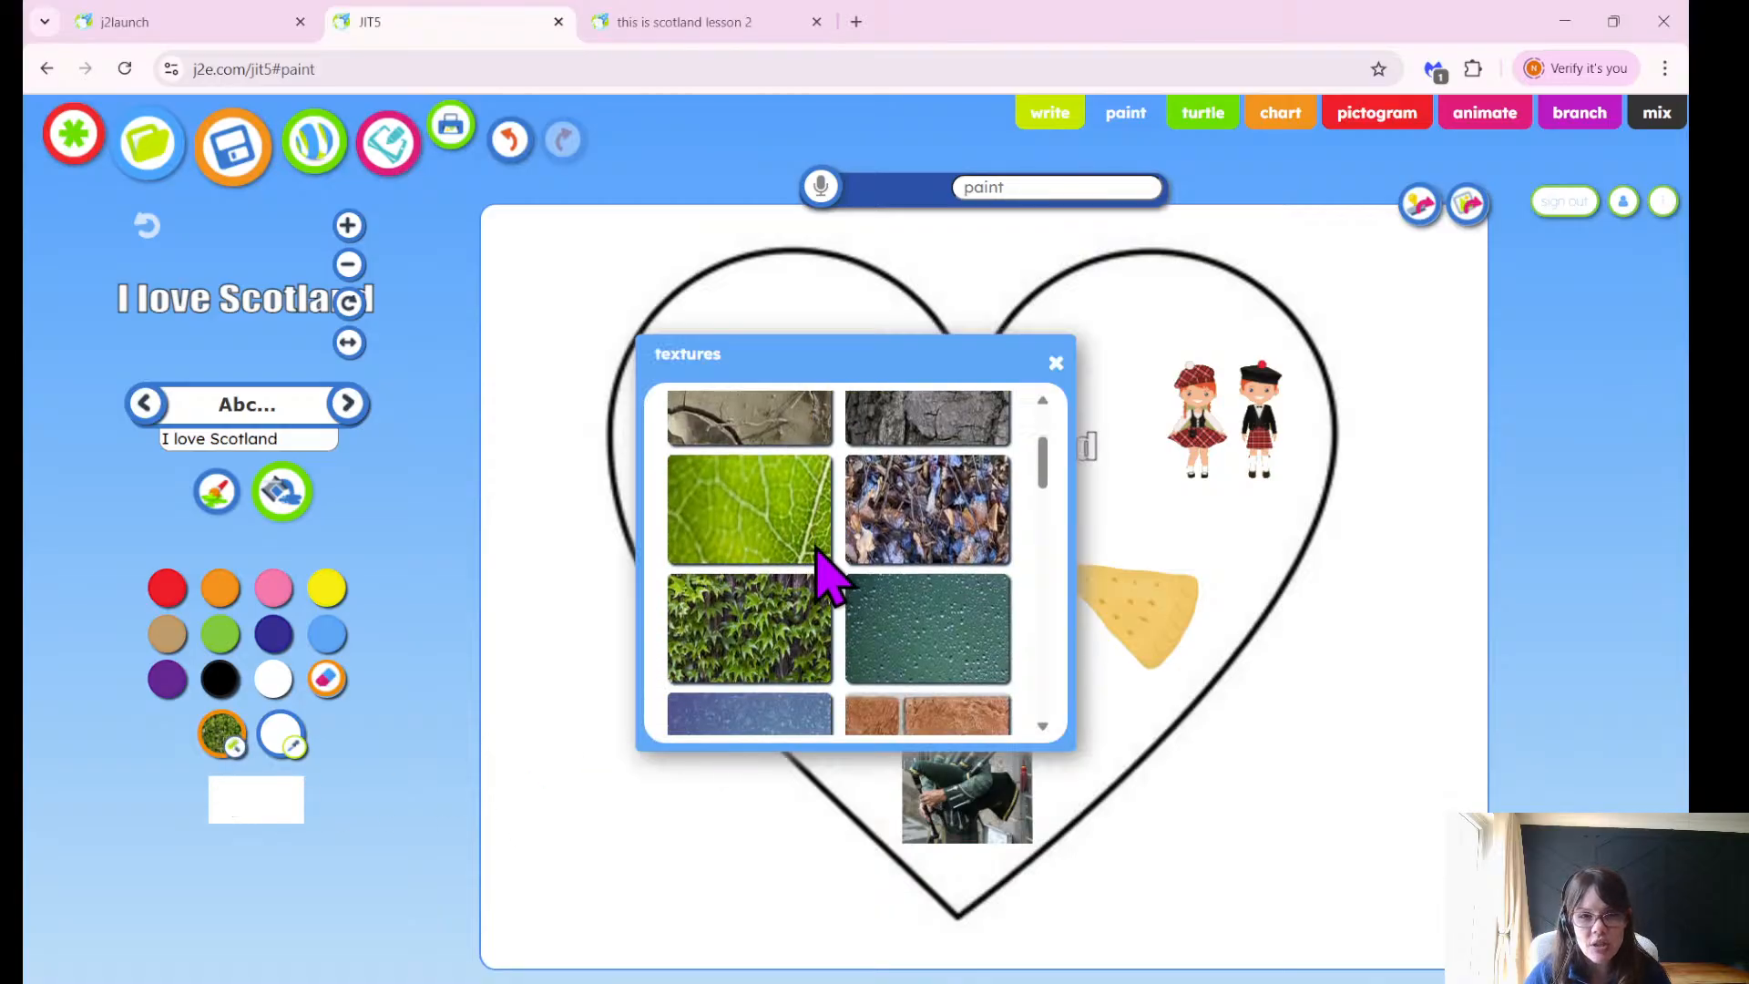
scroll(867, 582, down, 2)
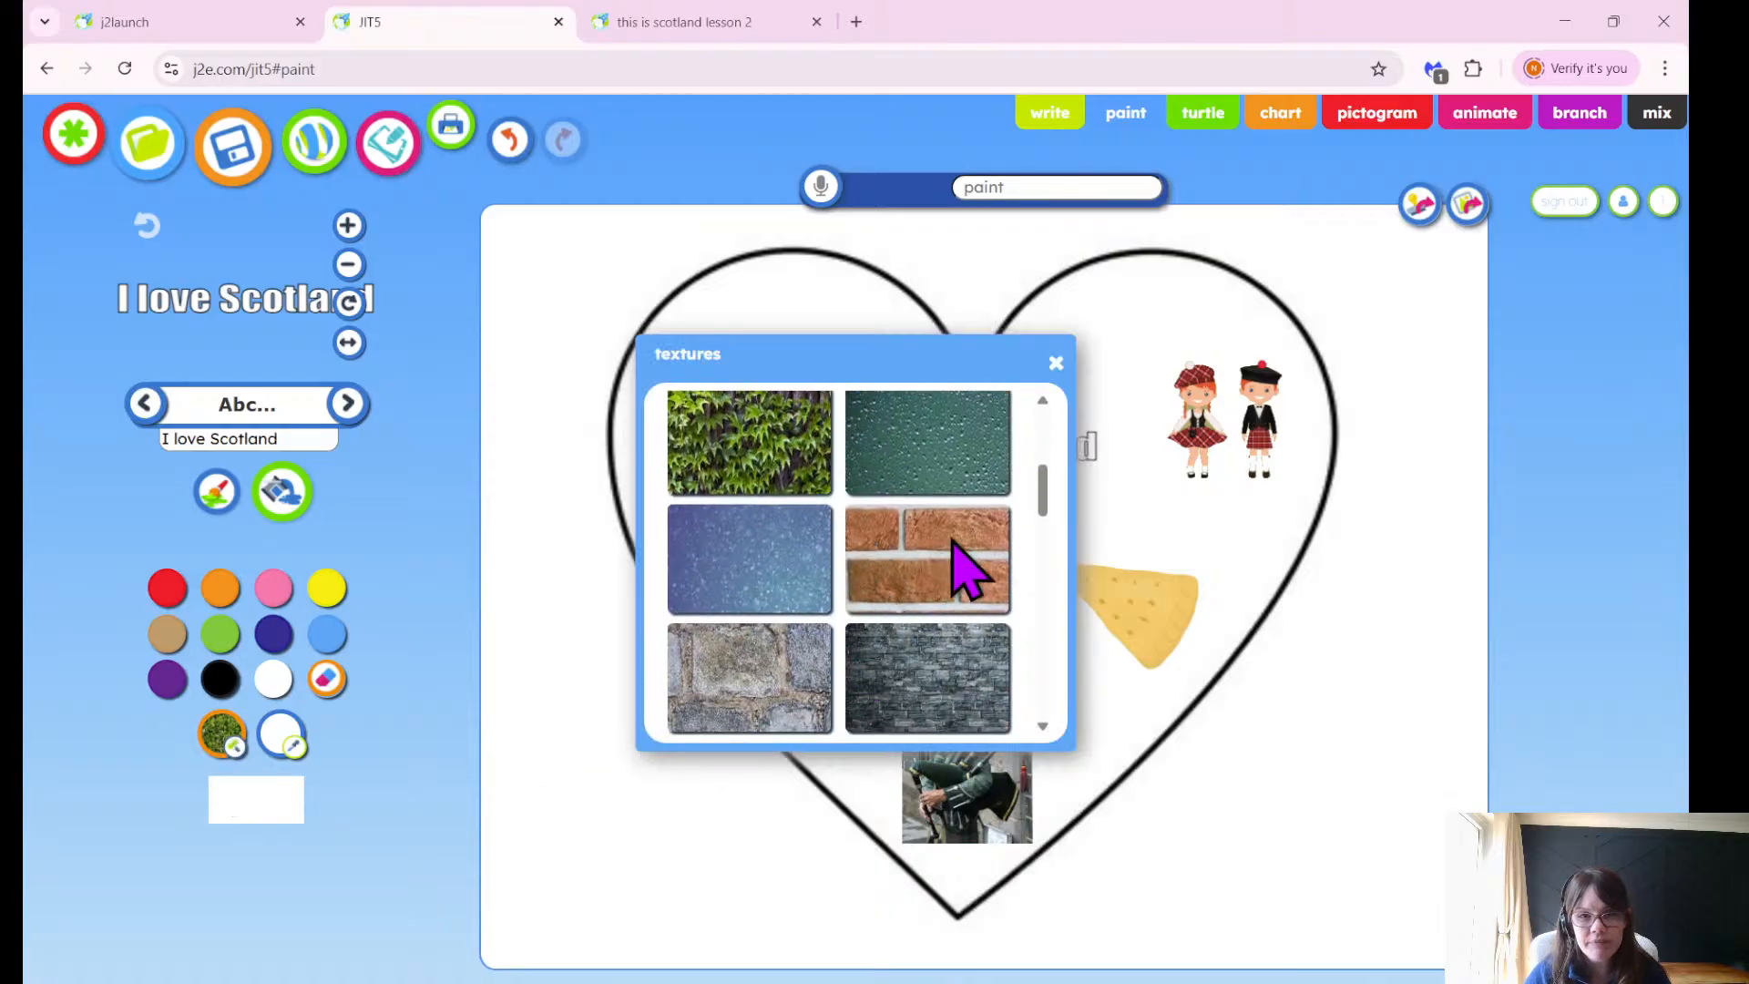
click(890, 461)
click(570, 806)
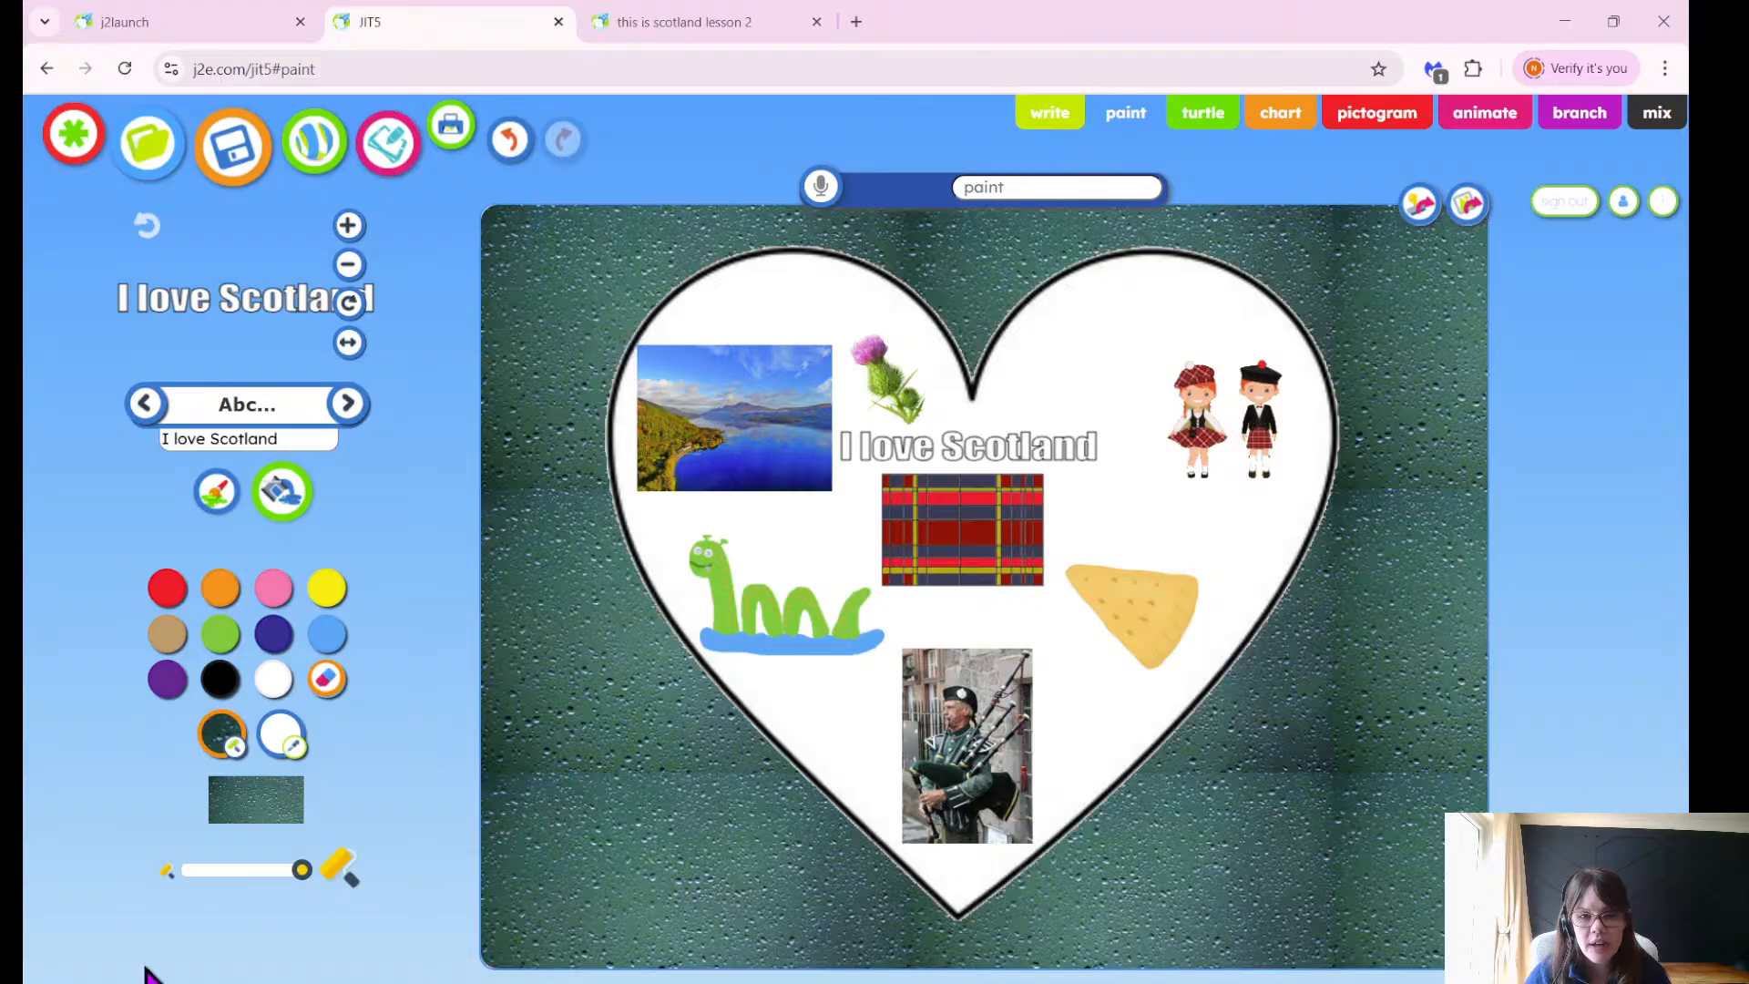
click(510, 139)
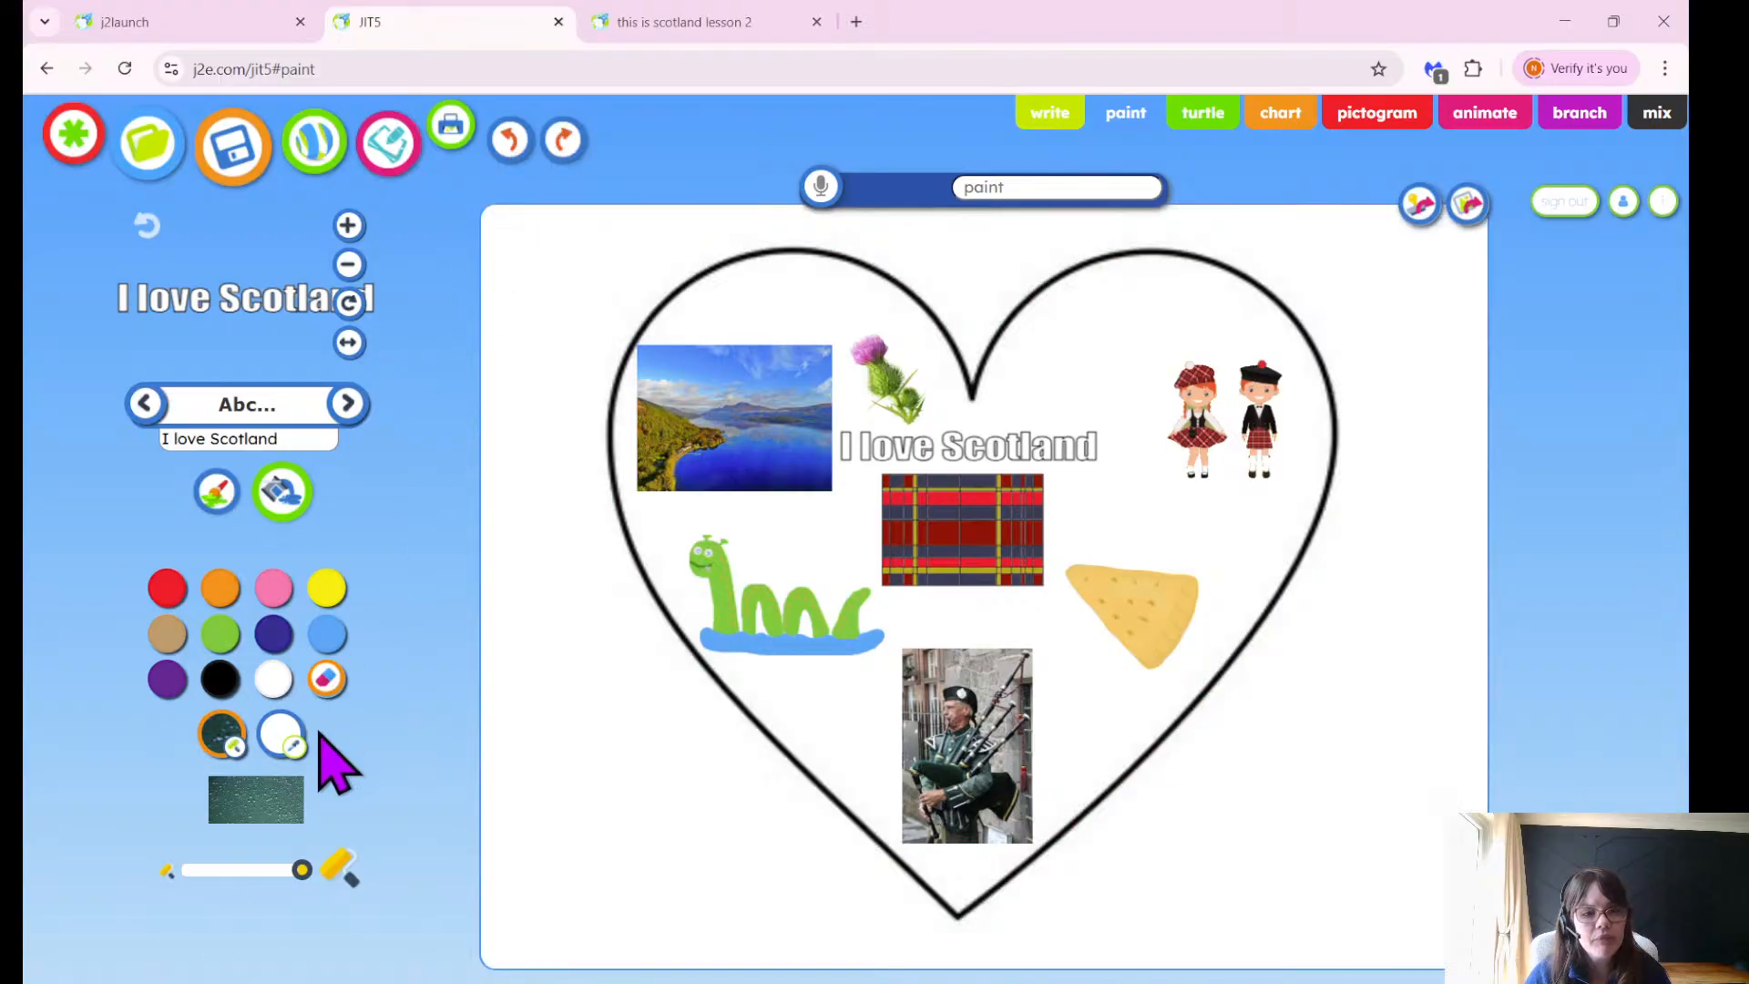
Fill the background outside the heart with the light blue and white checked texture.
click(226, 755)
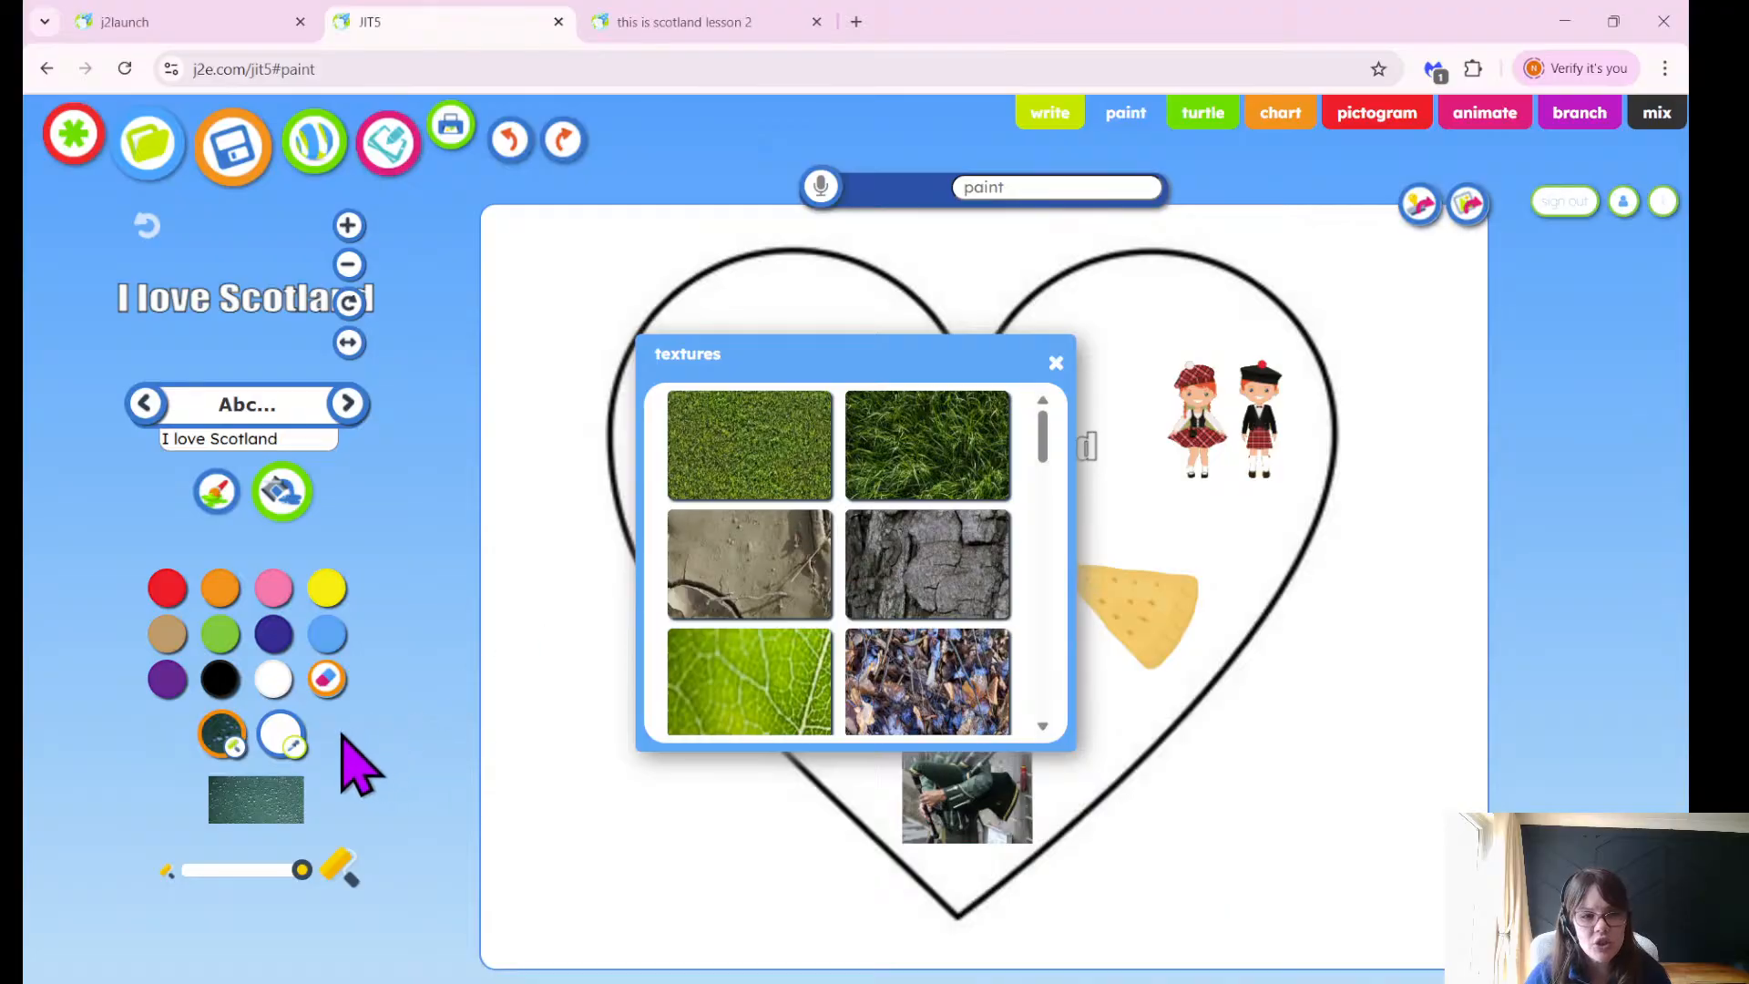
scroll(866, 619, down, 2)
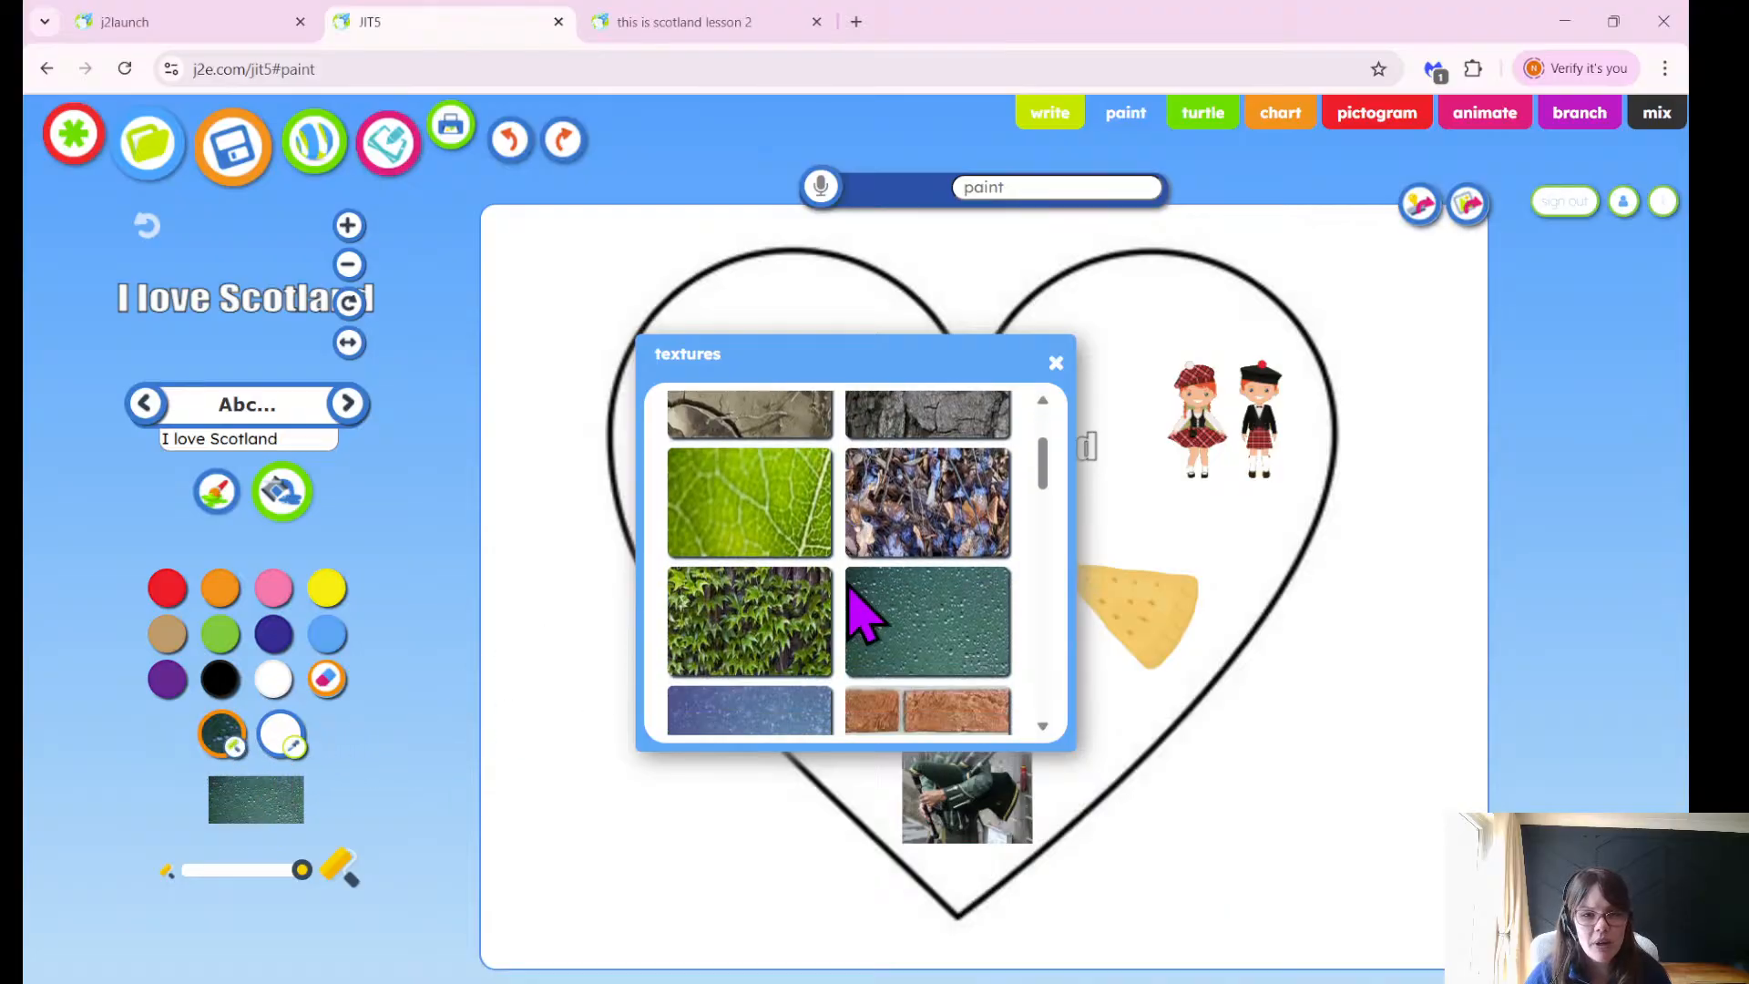
scroll(898, 546, down, 10)
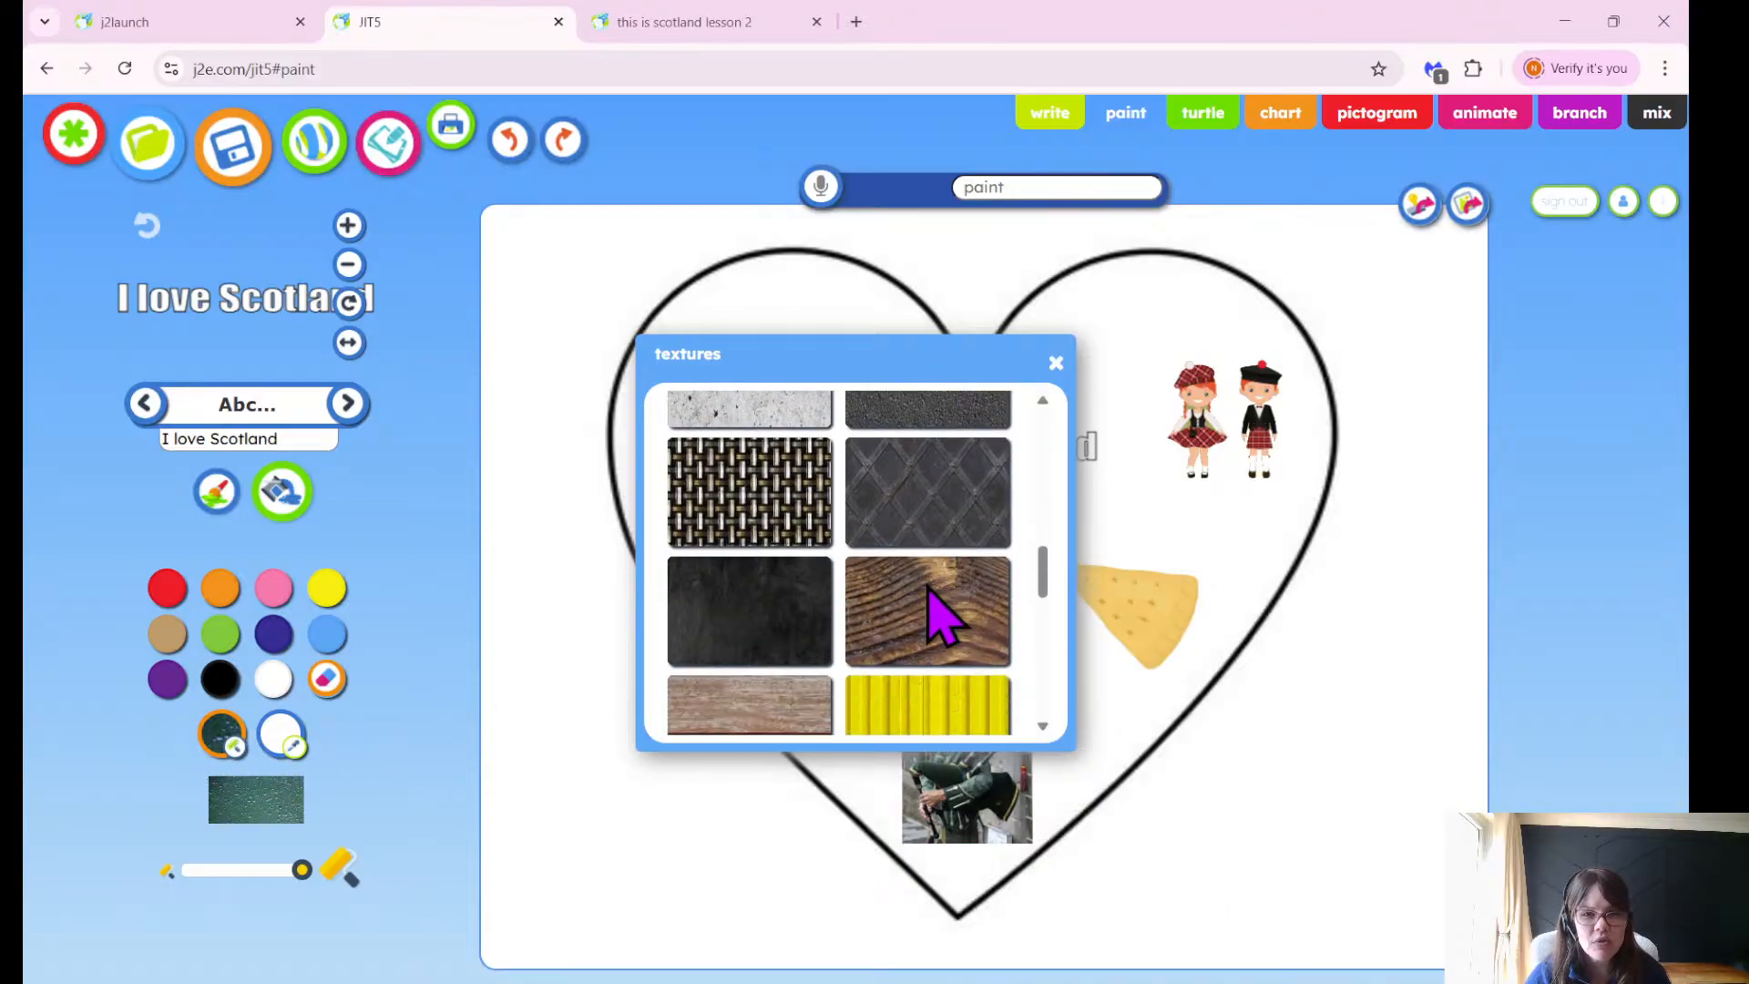
scroll(933, 619, down, 3)
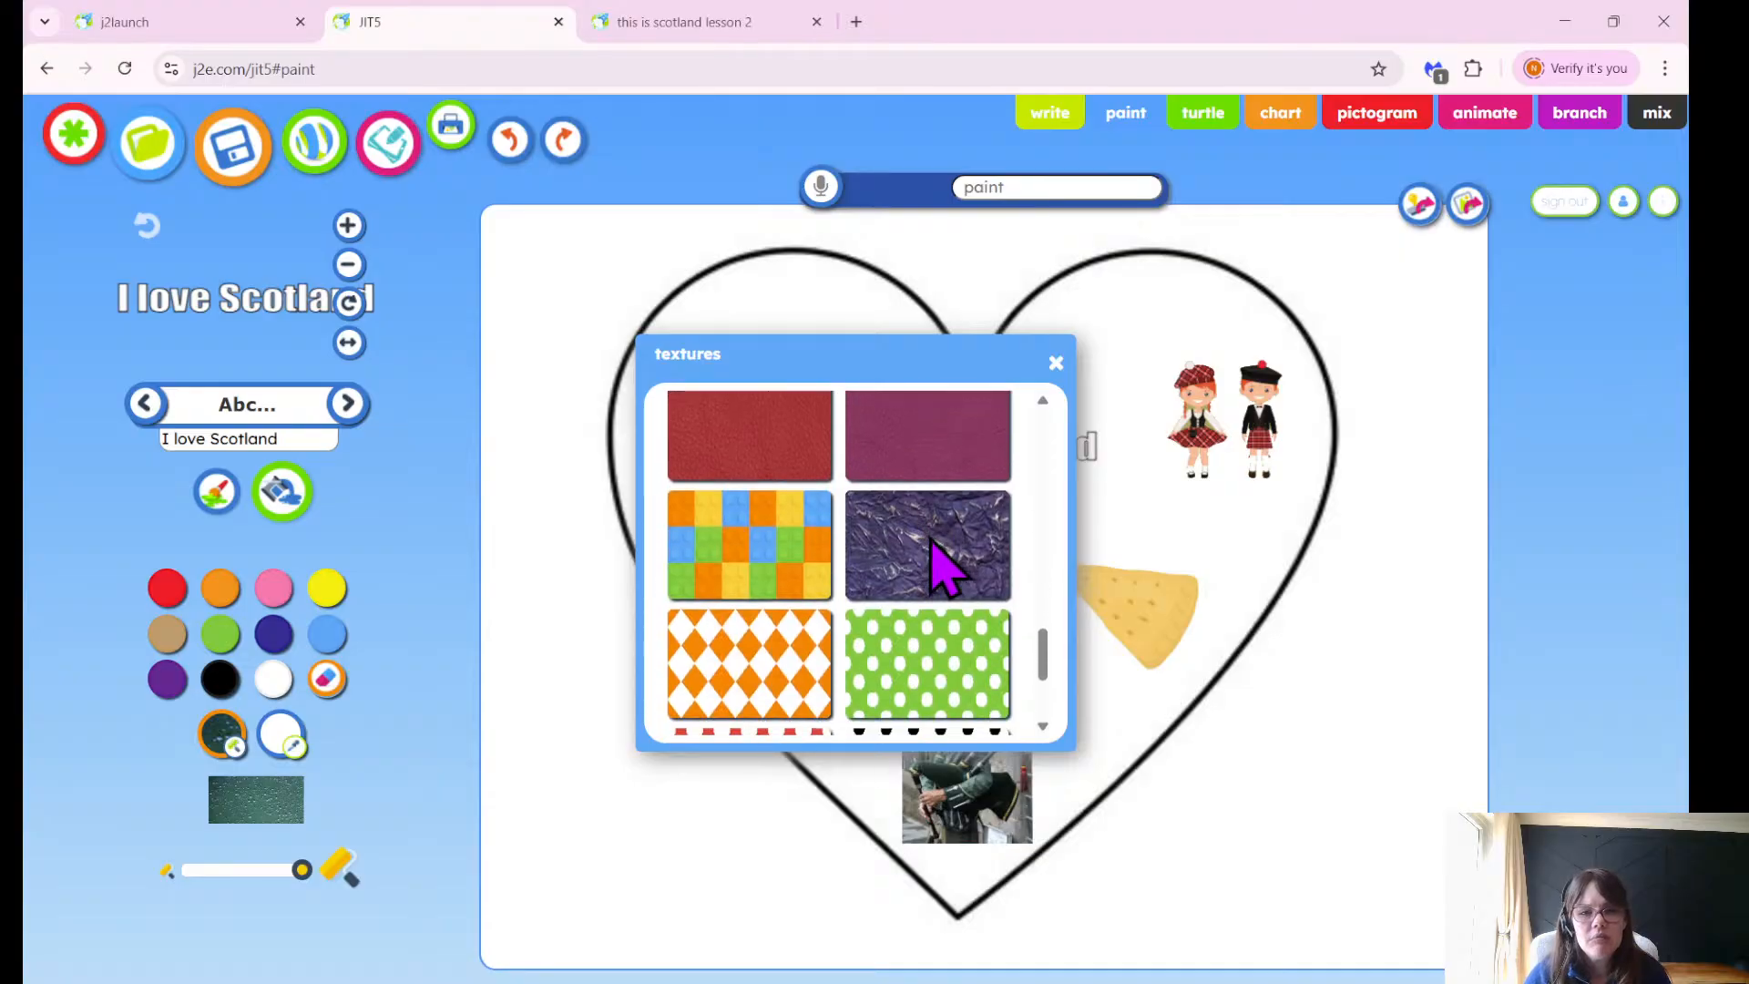
scroll(943, 592, down, 3)
scroll(942, 638, down, 3)
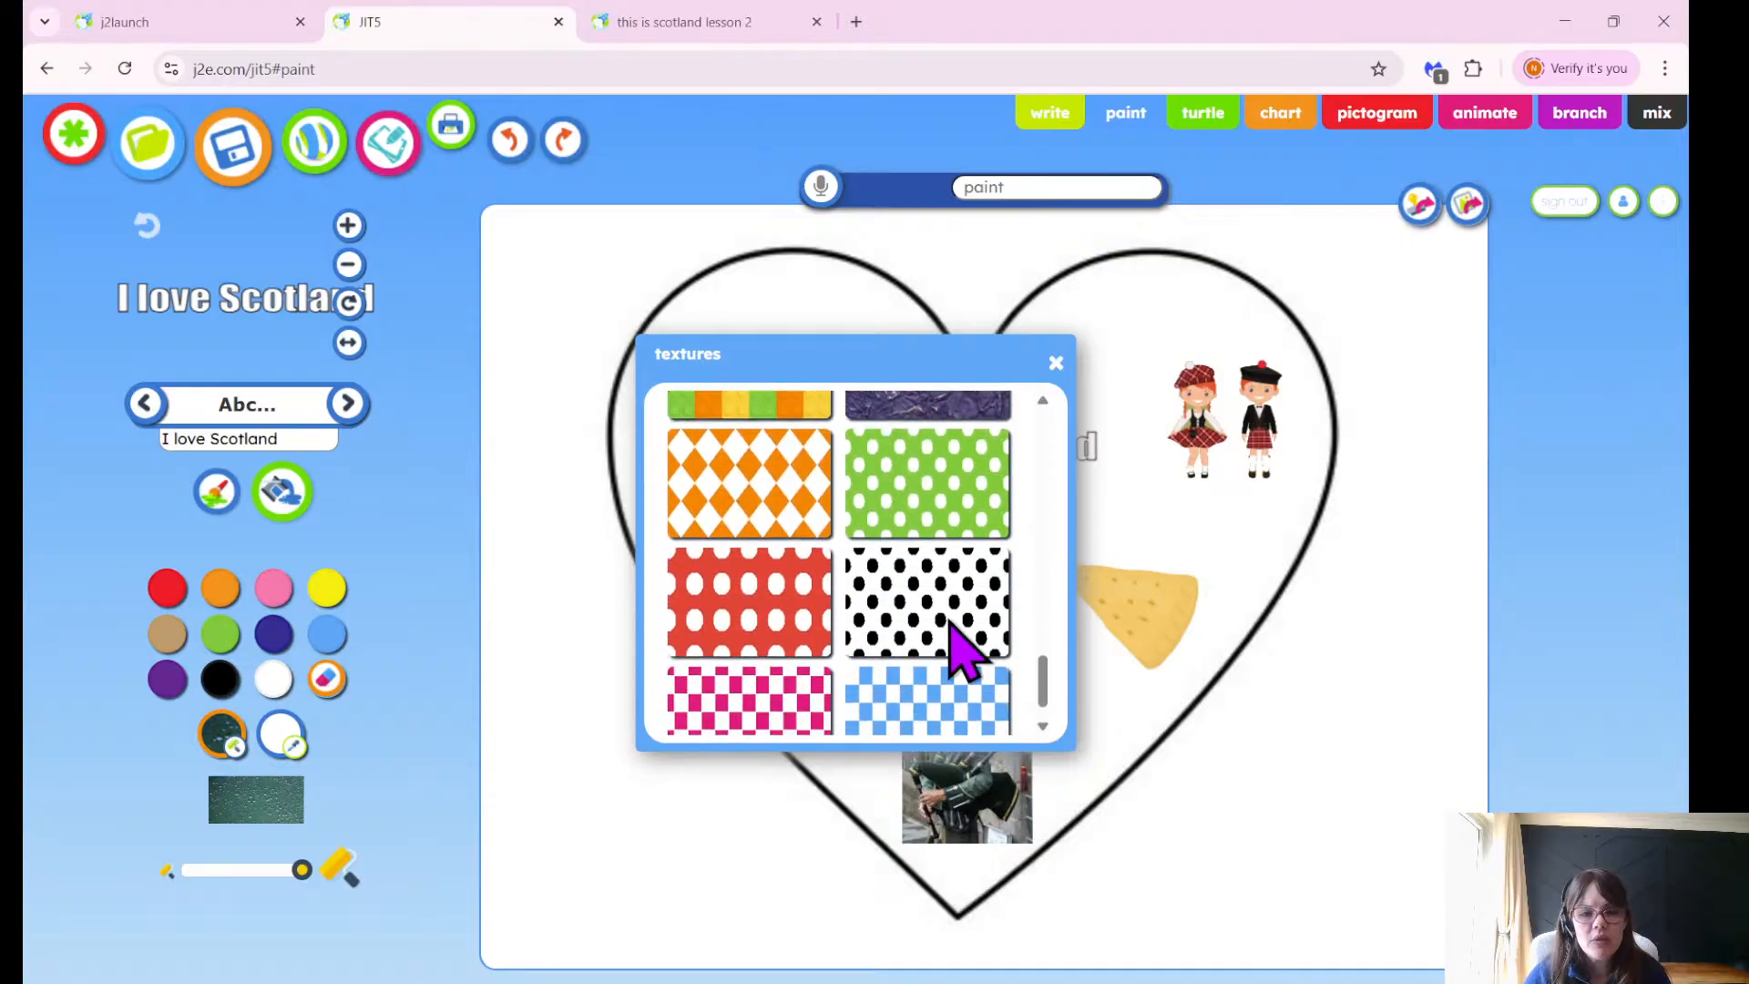
click(890, 703)
click(613, 838)
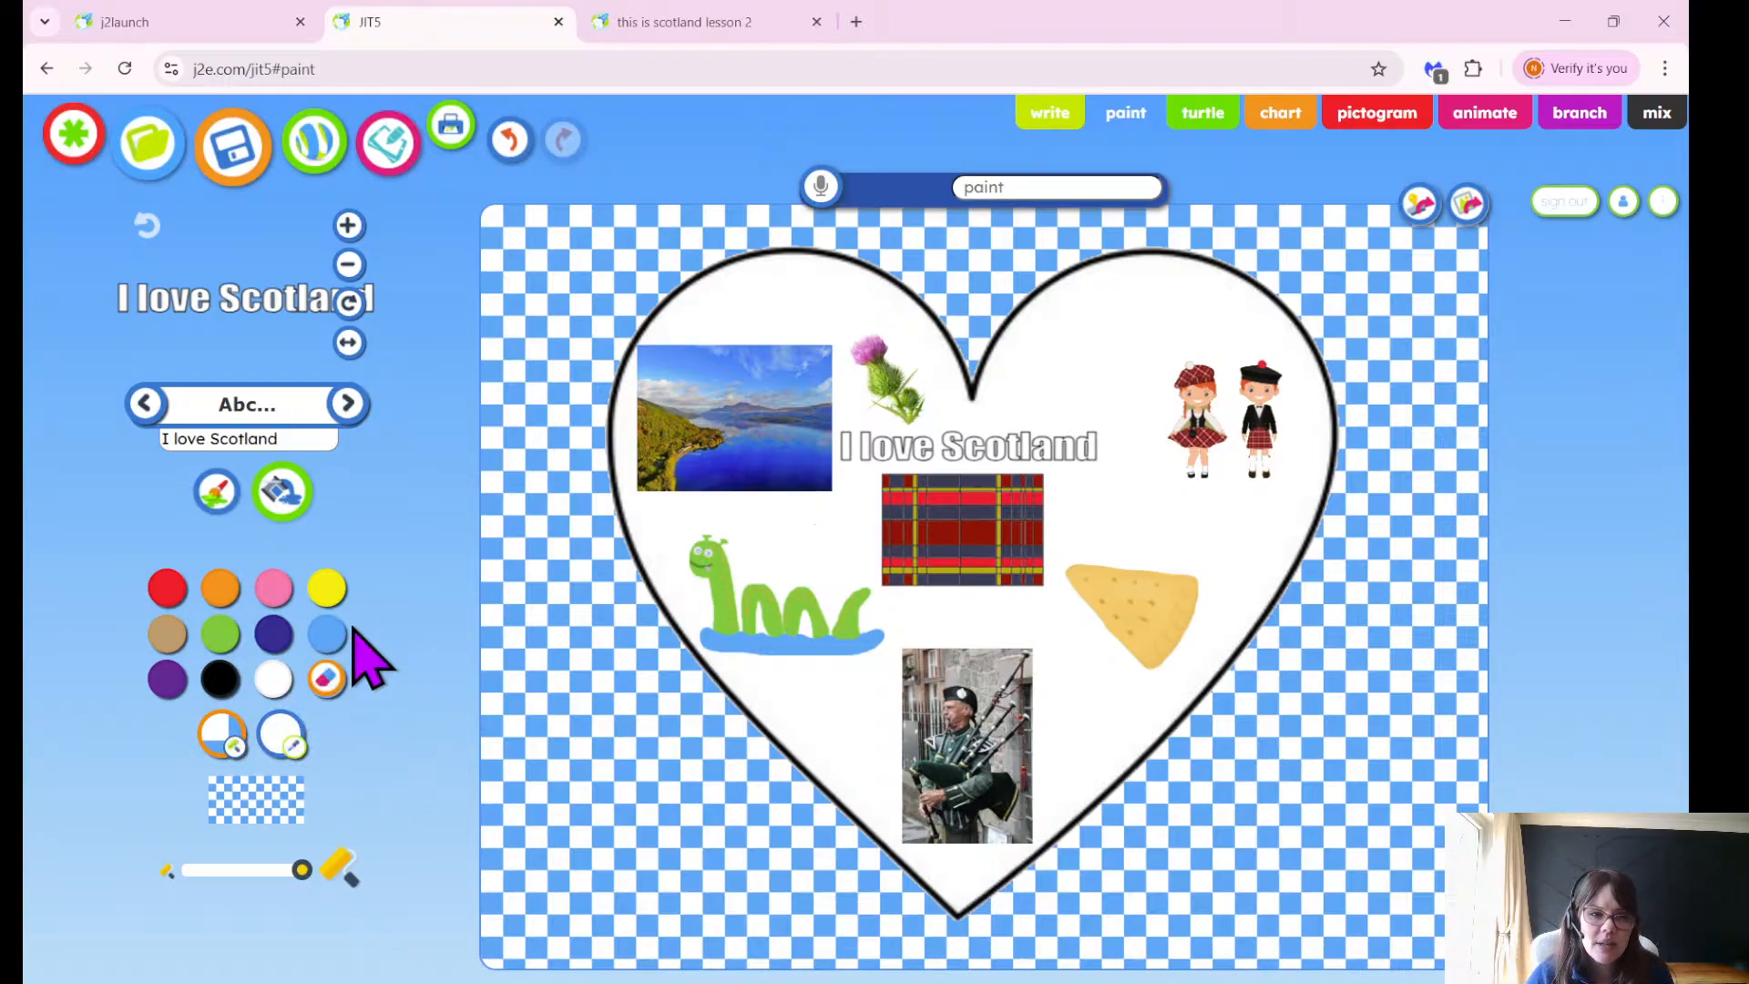
Try filling the inside of the heart with plain light blue, and undo the fill.
click(327, 634)
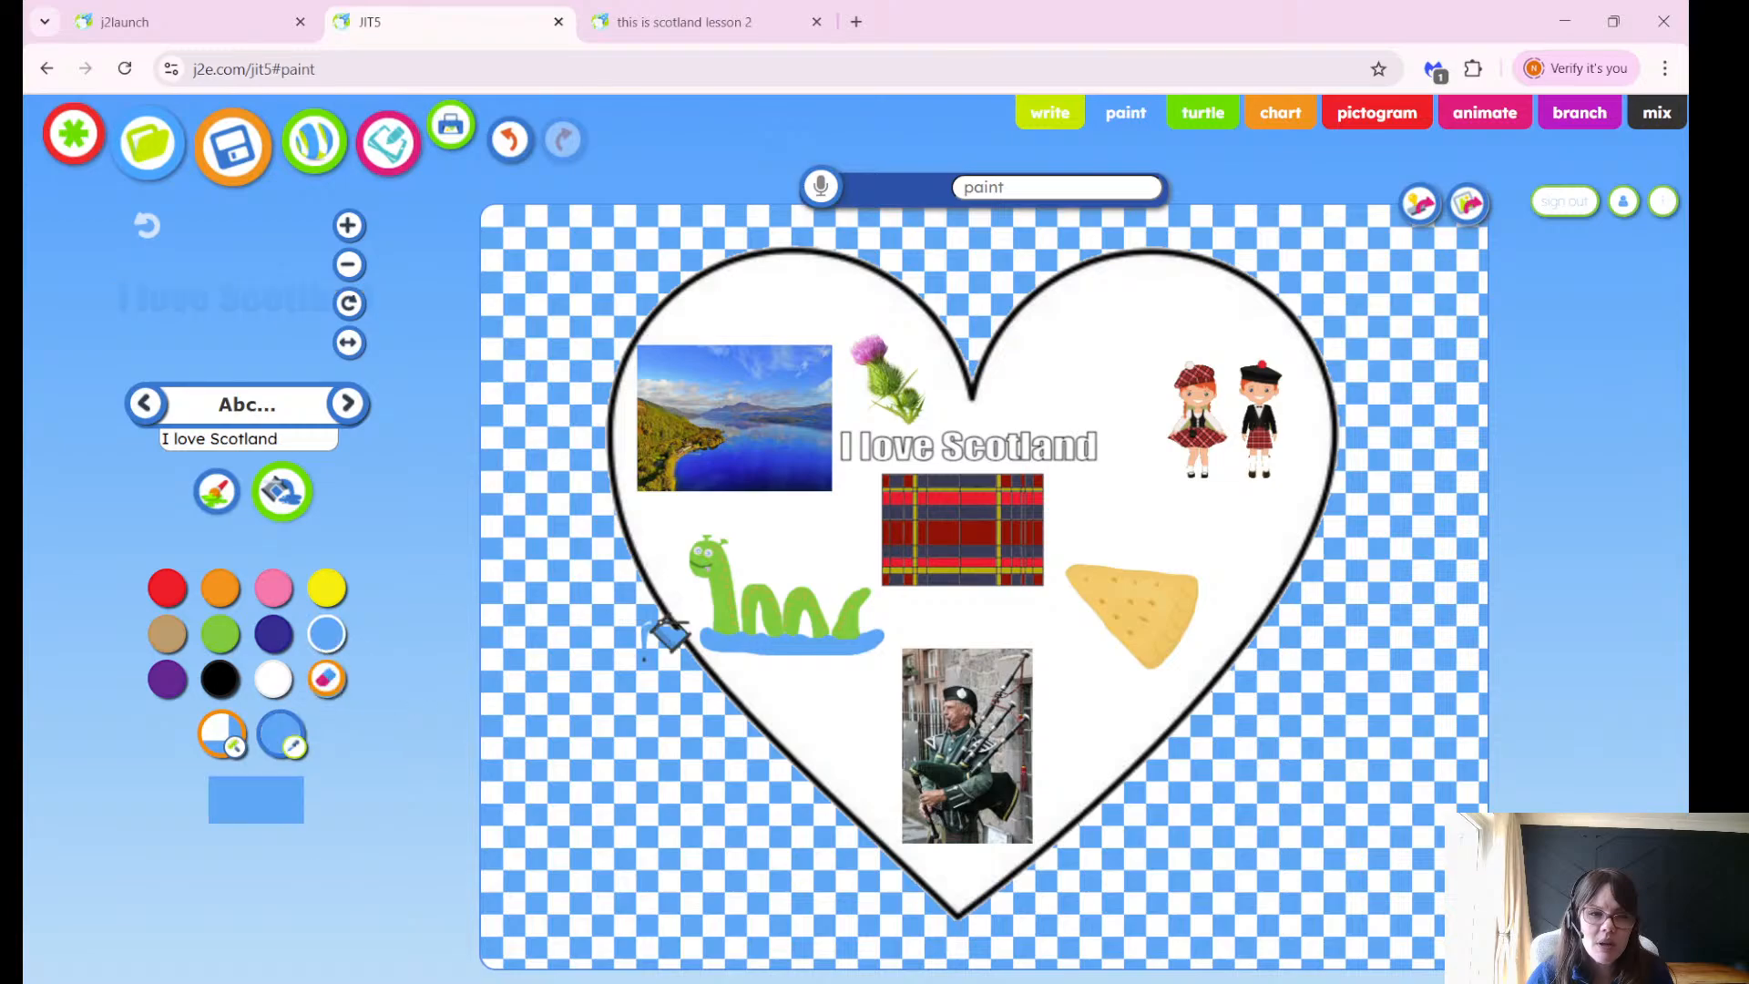
click(844, 716)
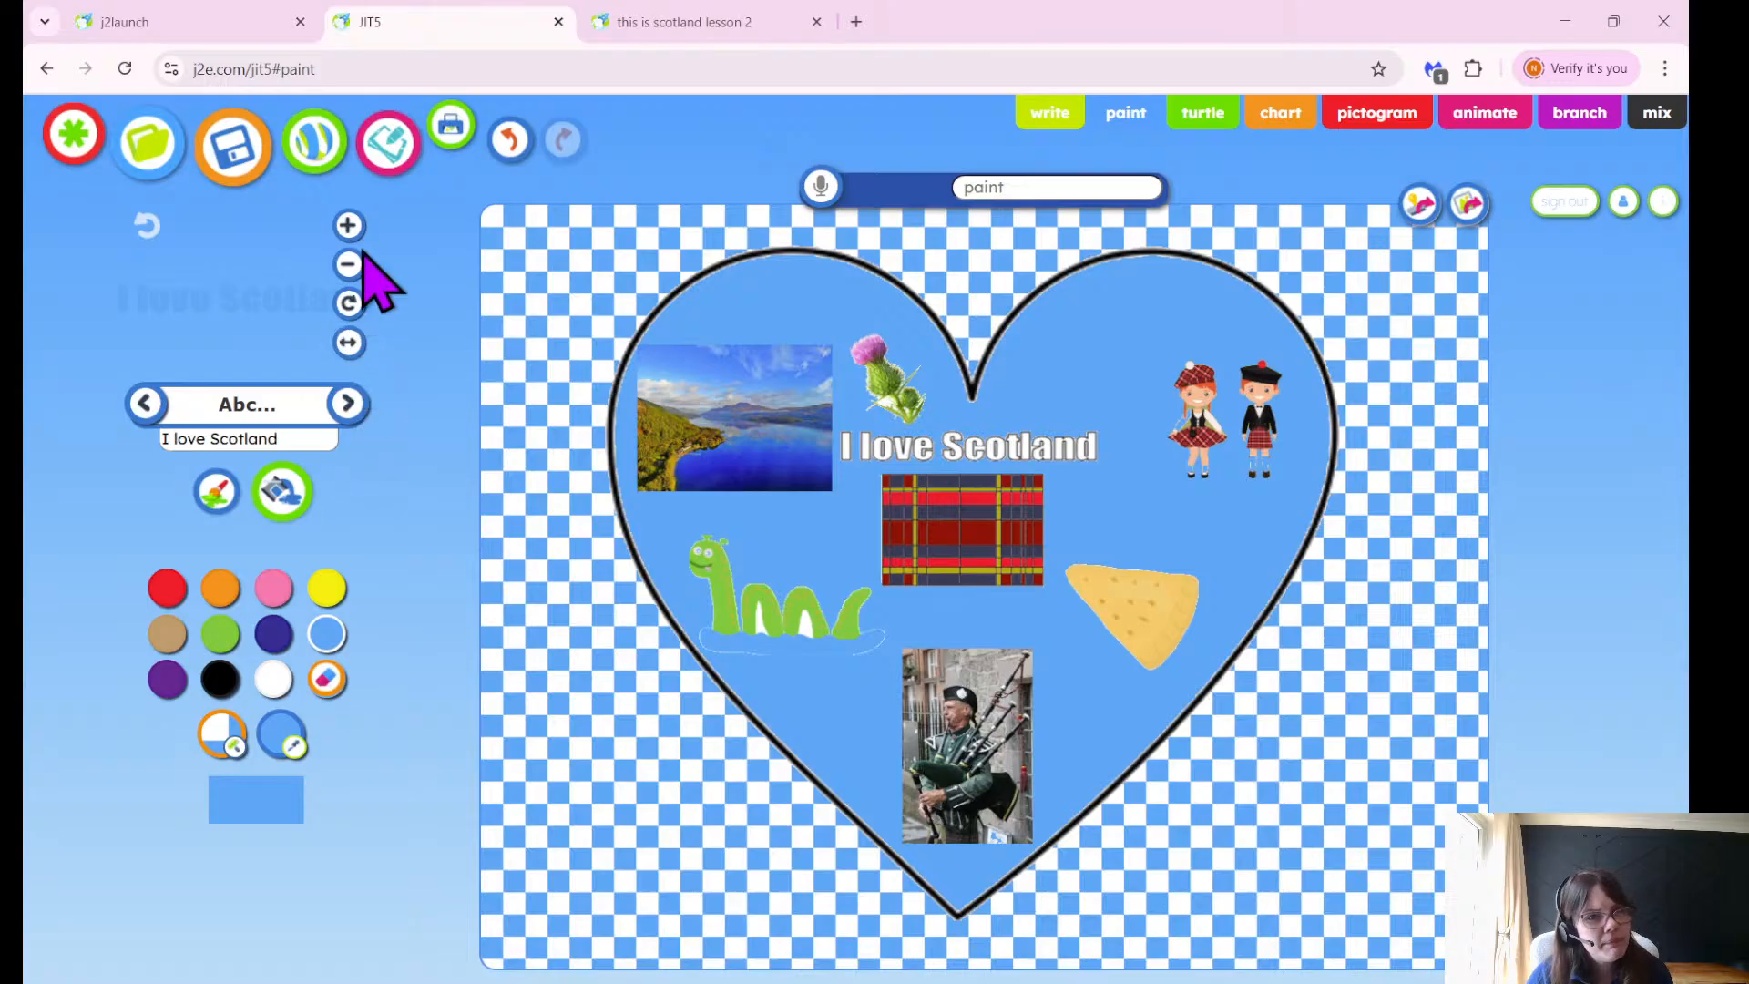
click(508, 141)
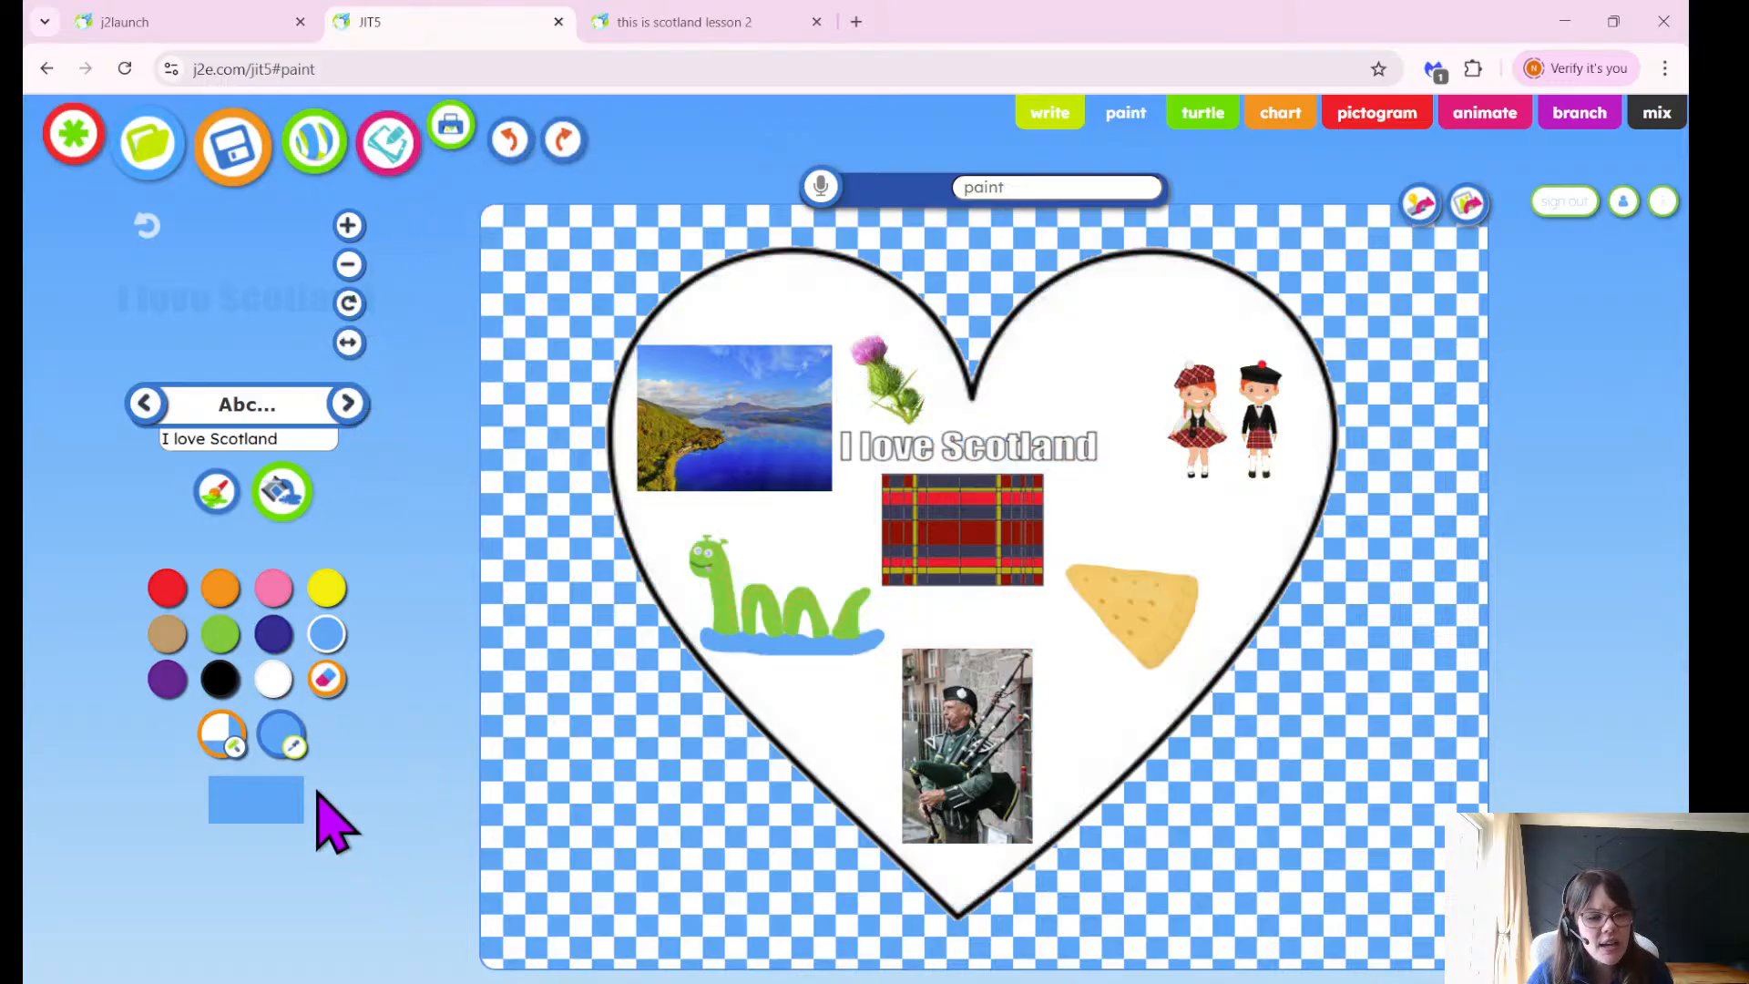
Mix a darker shade of blue as a custom colour and fill the inside of the heart with it.
click(288, 742)
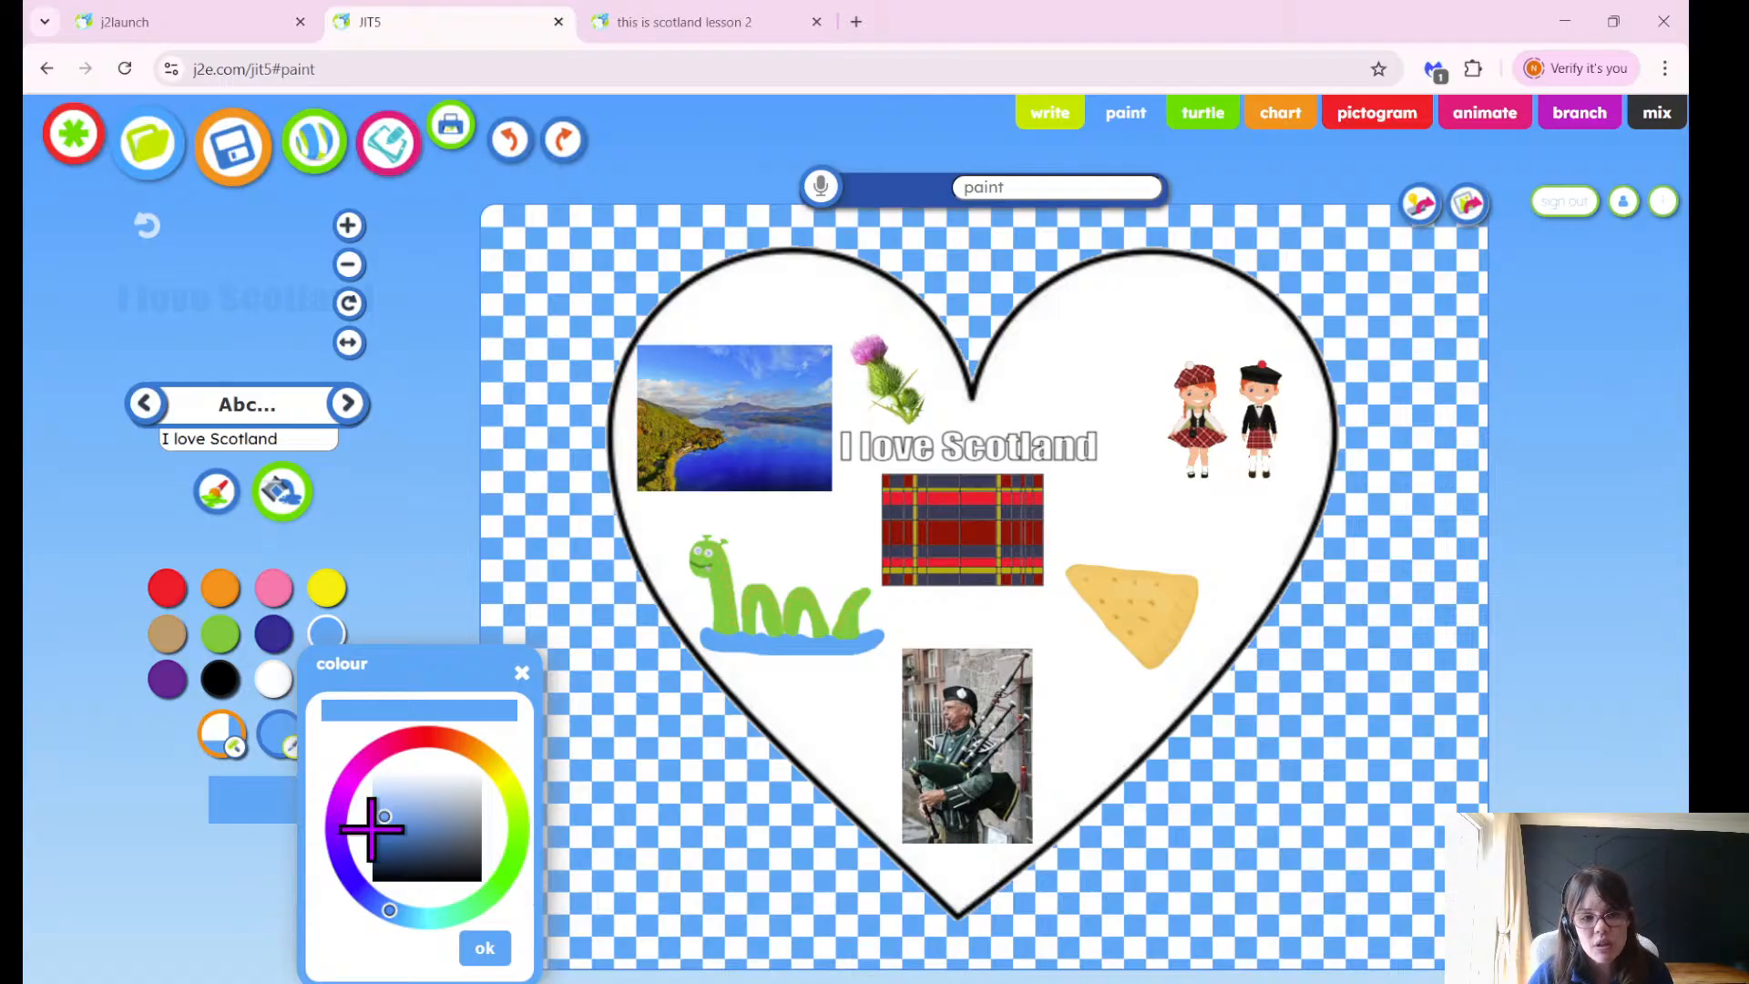
click(388, 851)
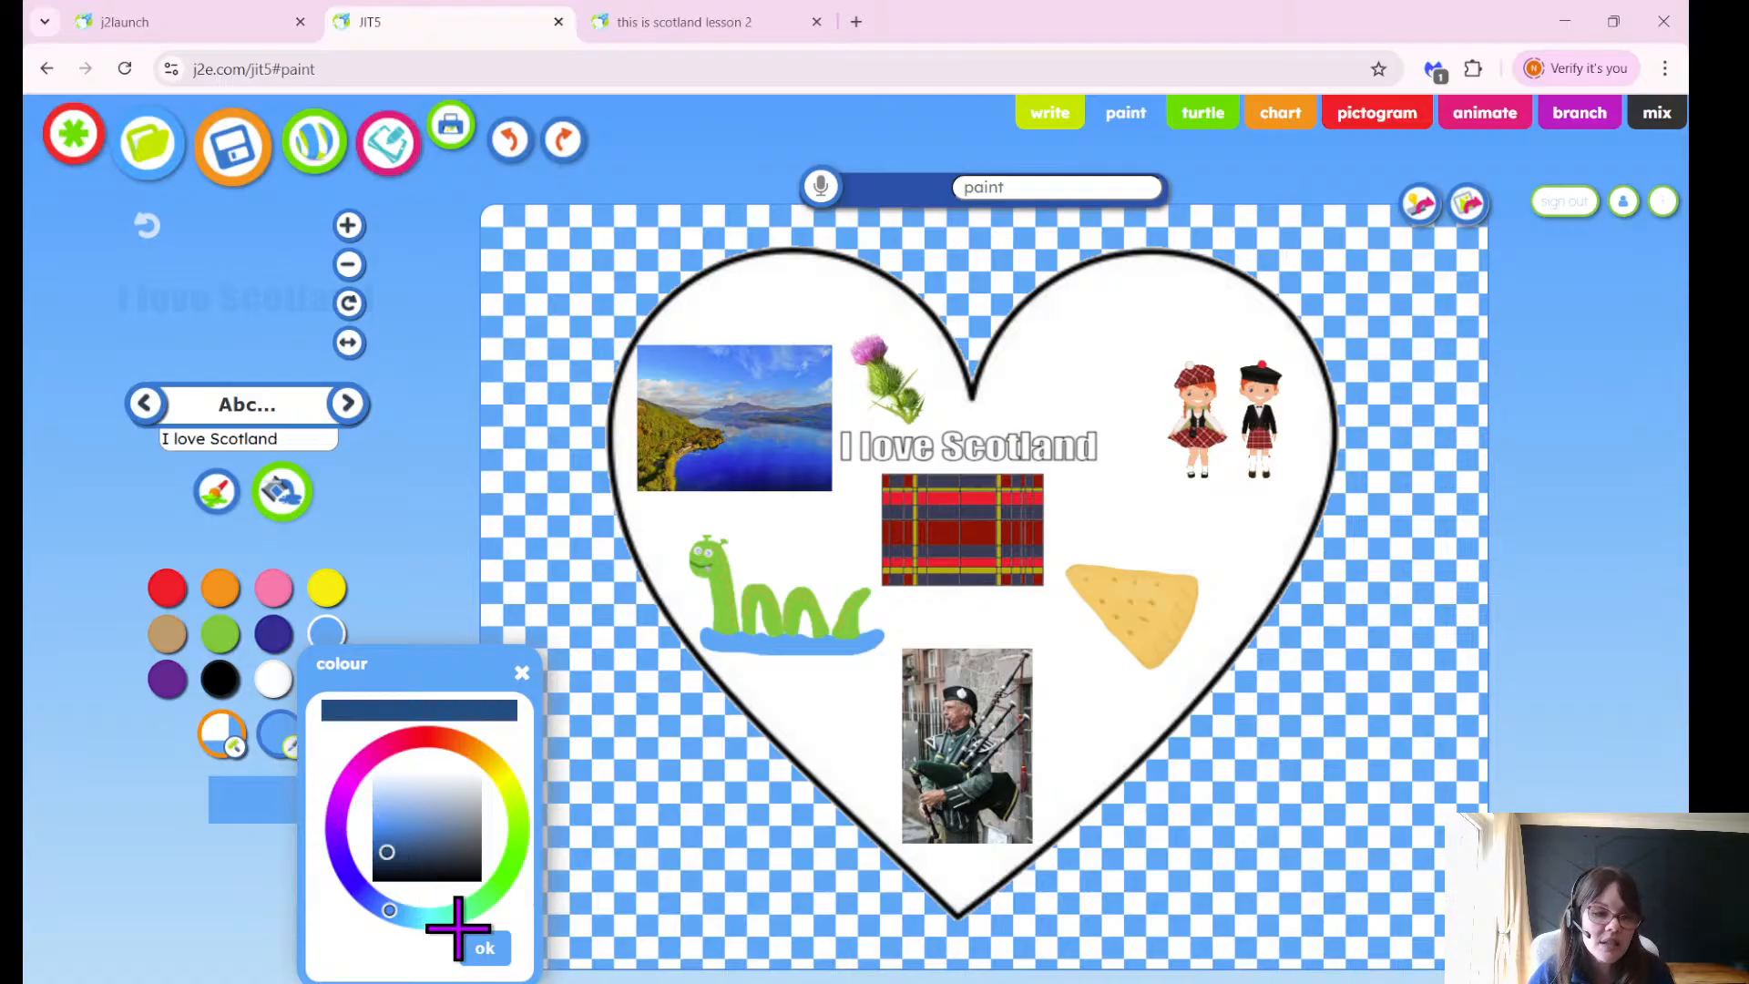
click(485, 947)
click(852, 753)
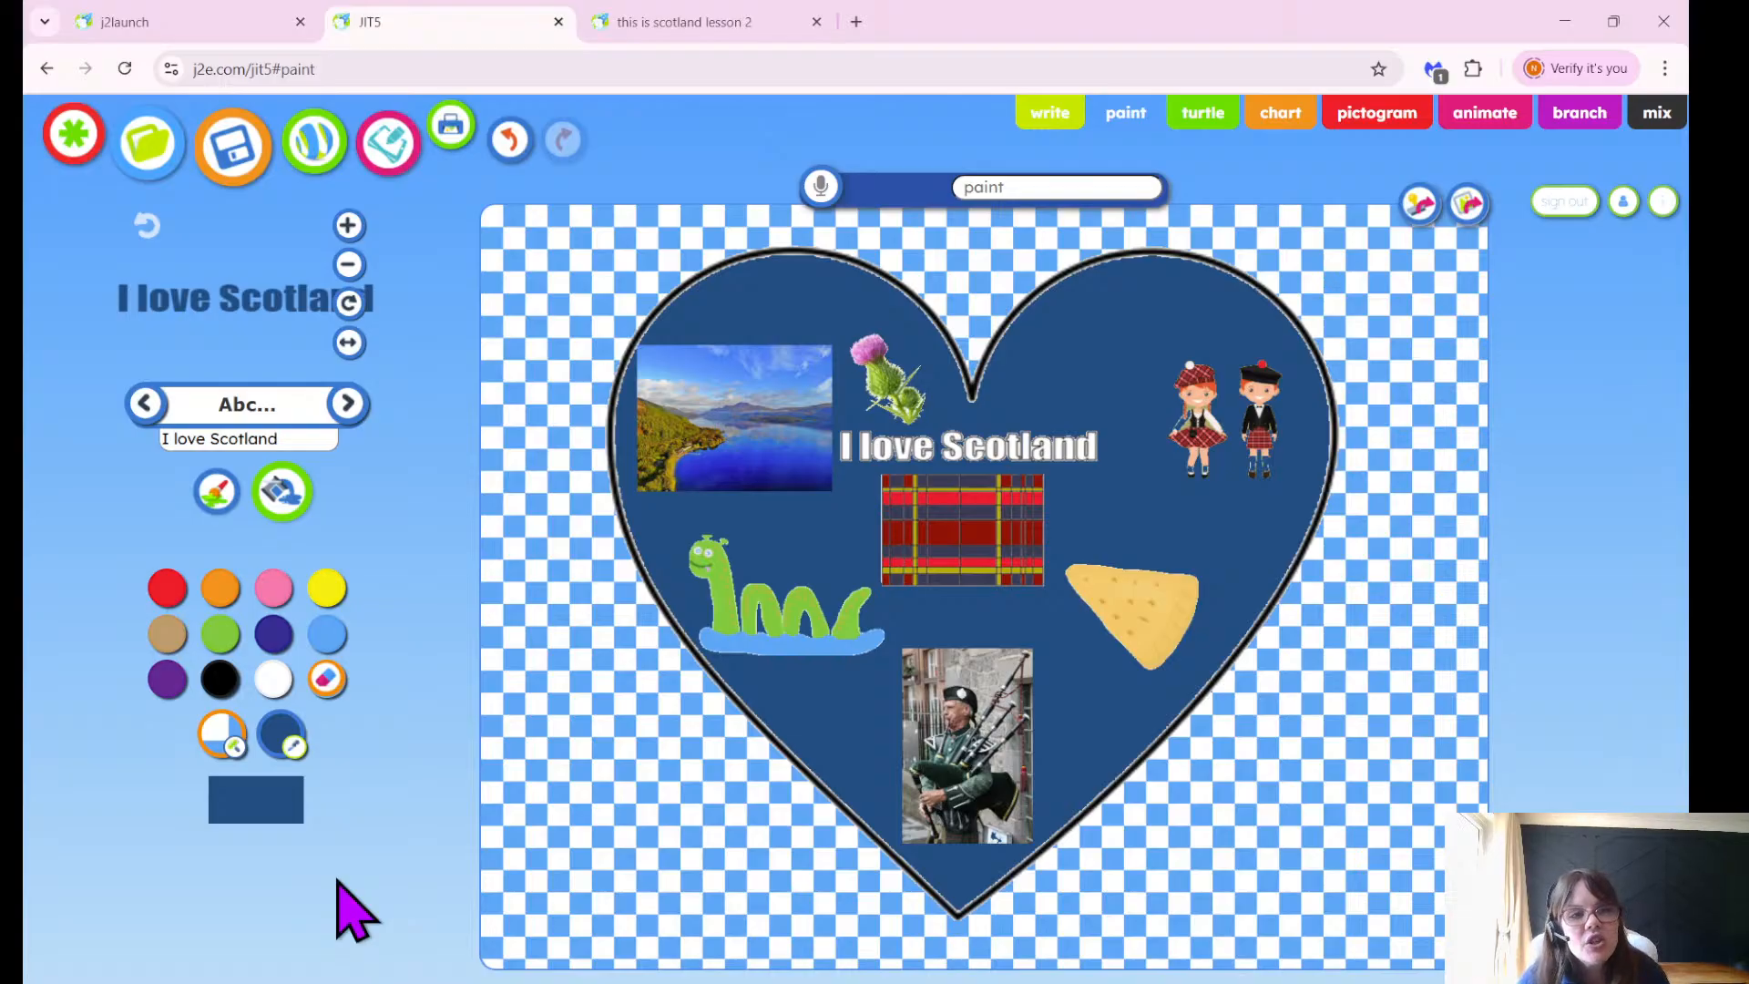
Save the finished collage and export it as an image.
click(239, 183)
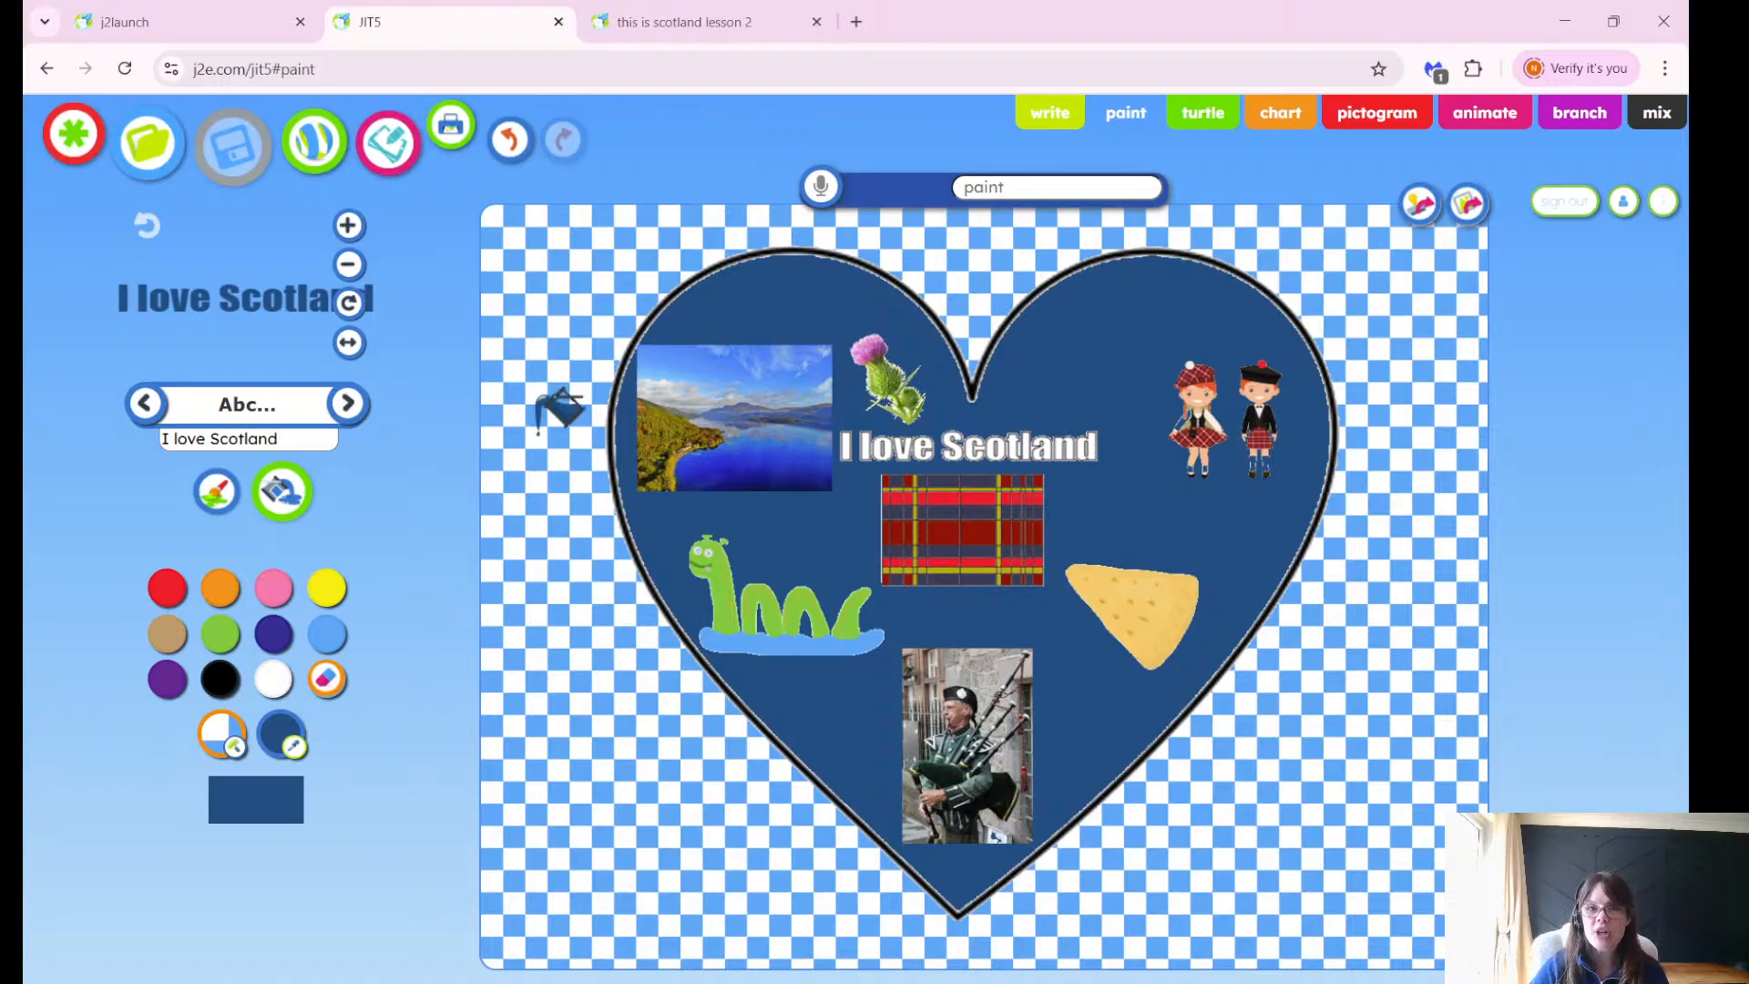
click(821, 188)
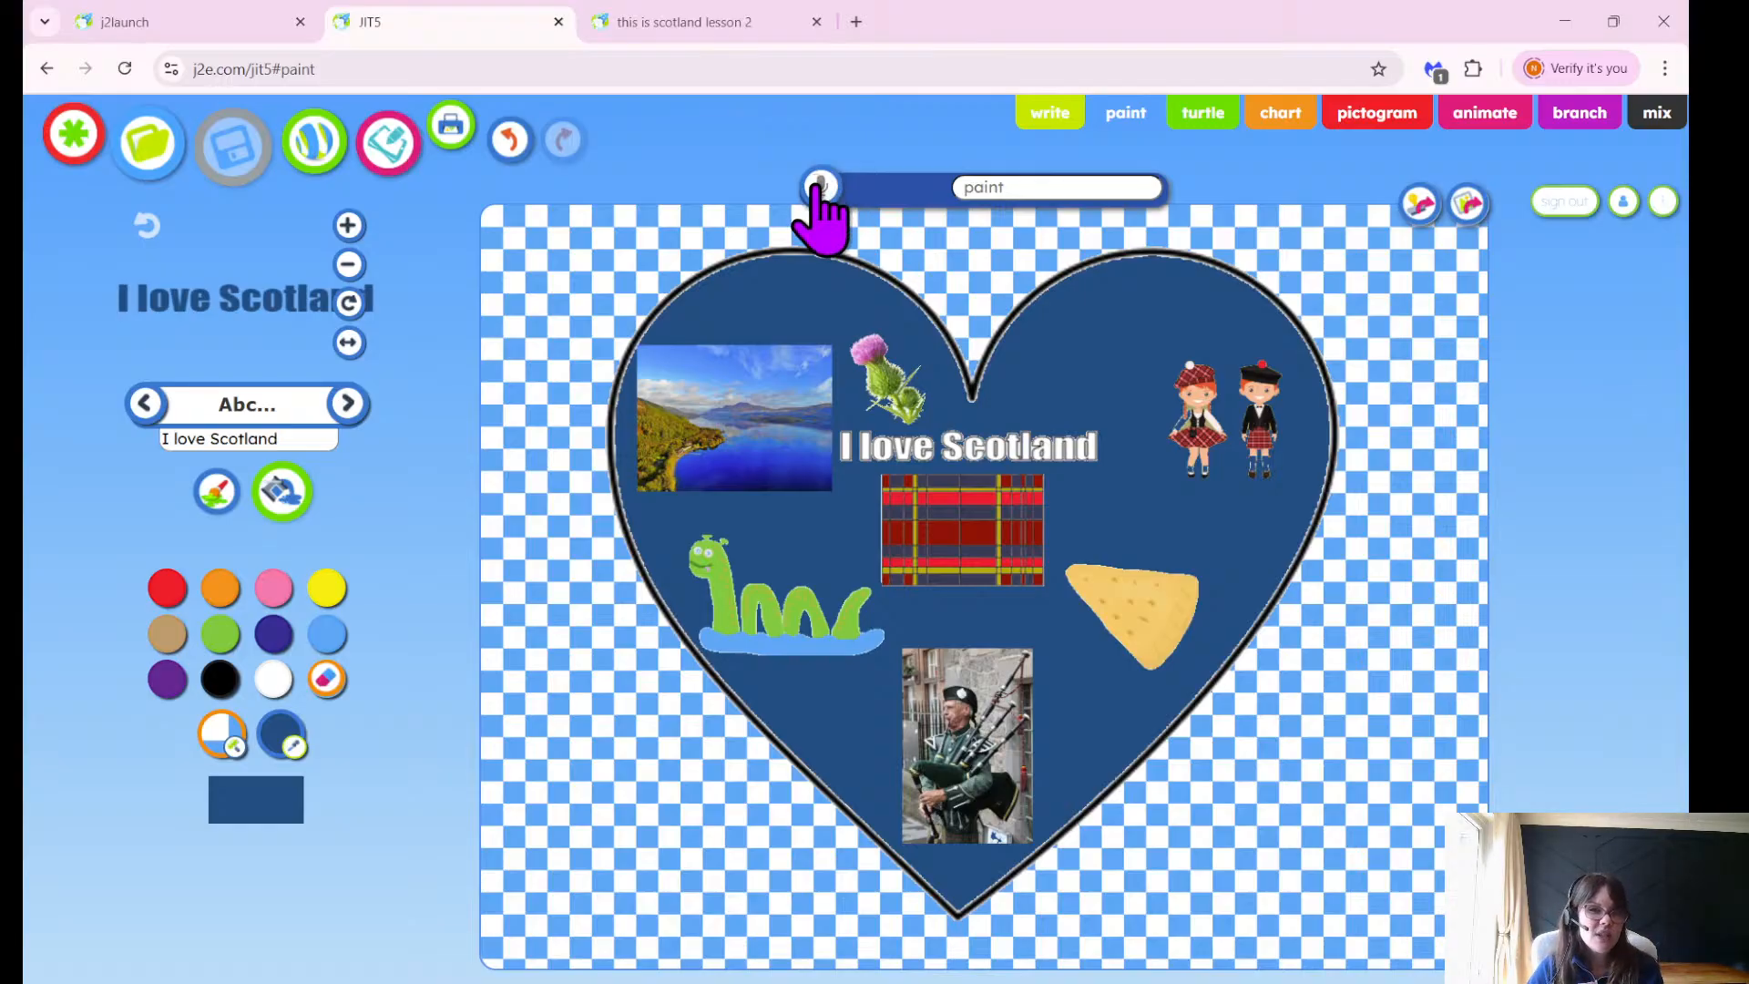
click(1040, 211)
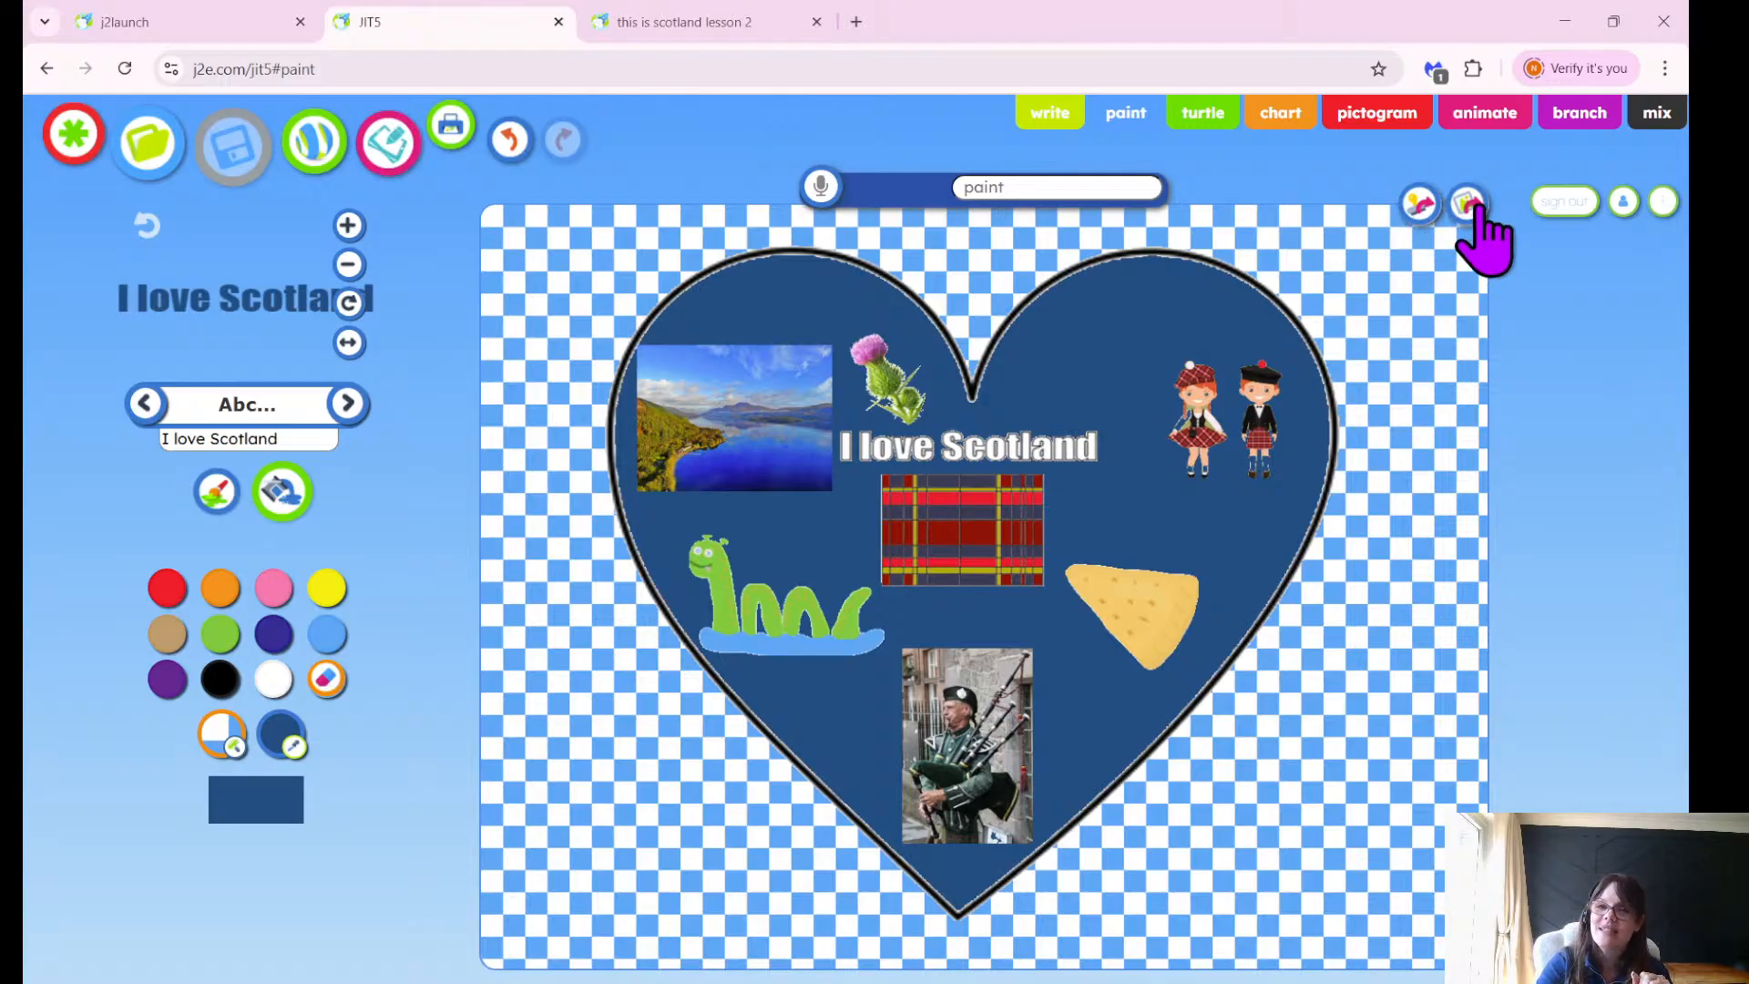
scroll(1478, 210, up, 5)
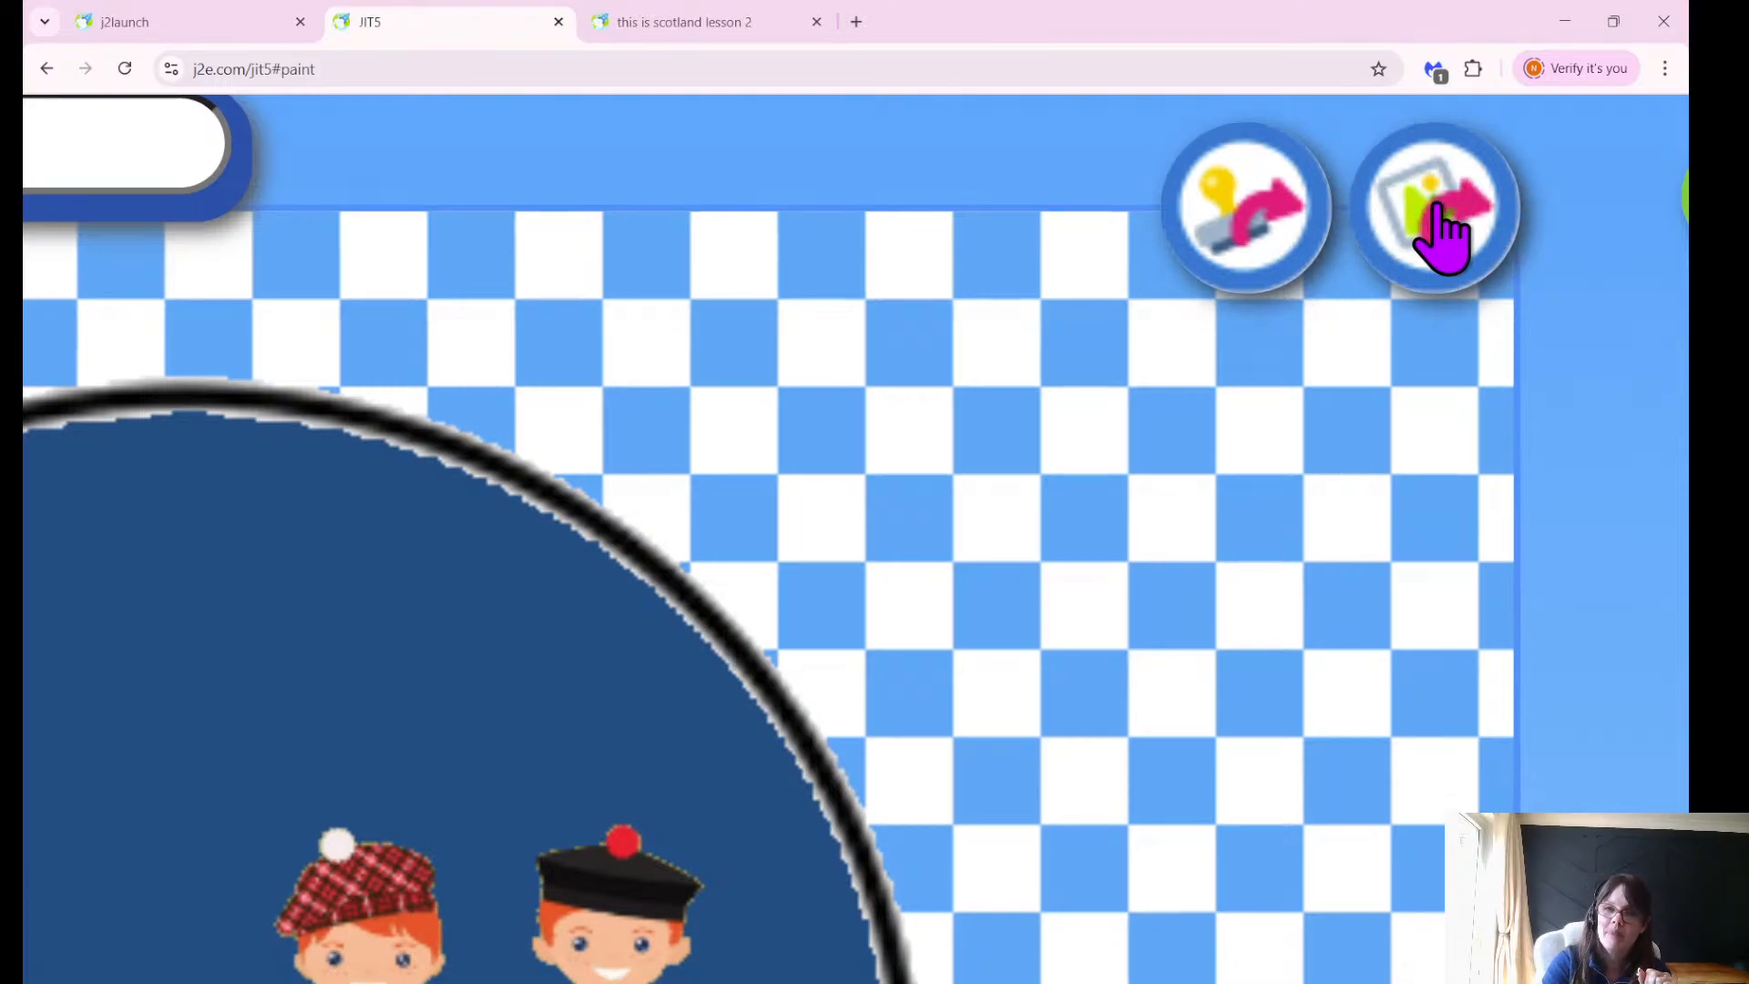
scroll(1442, 234, down, 5)
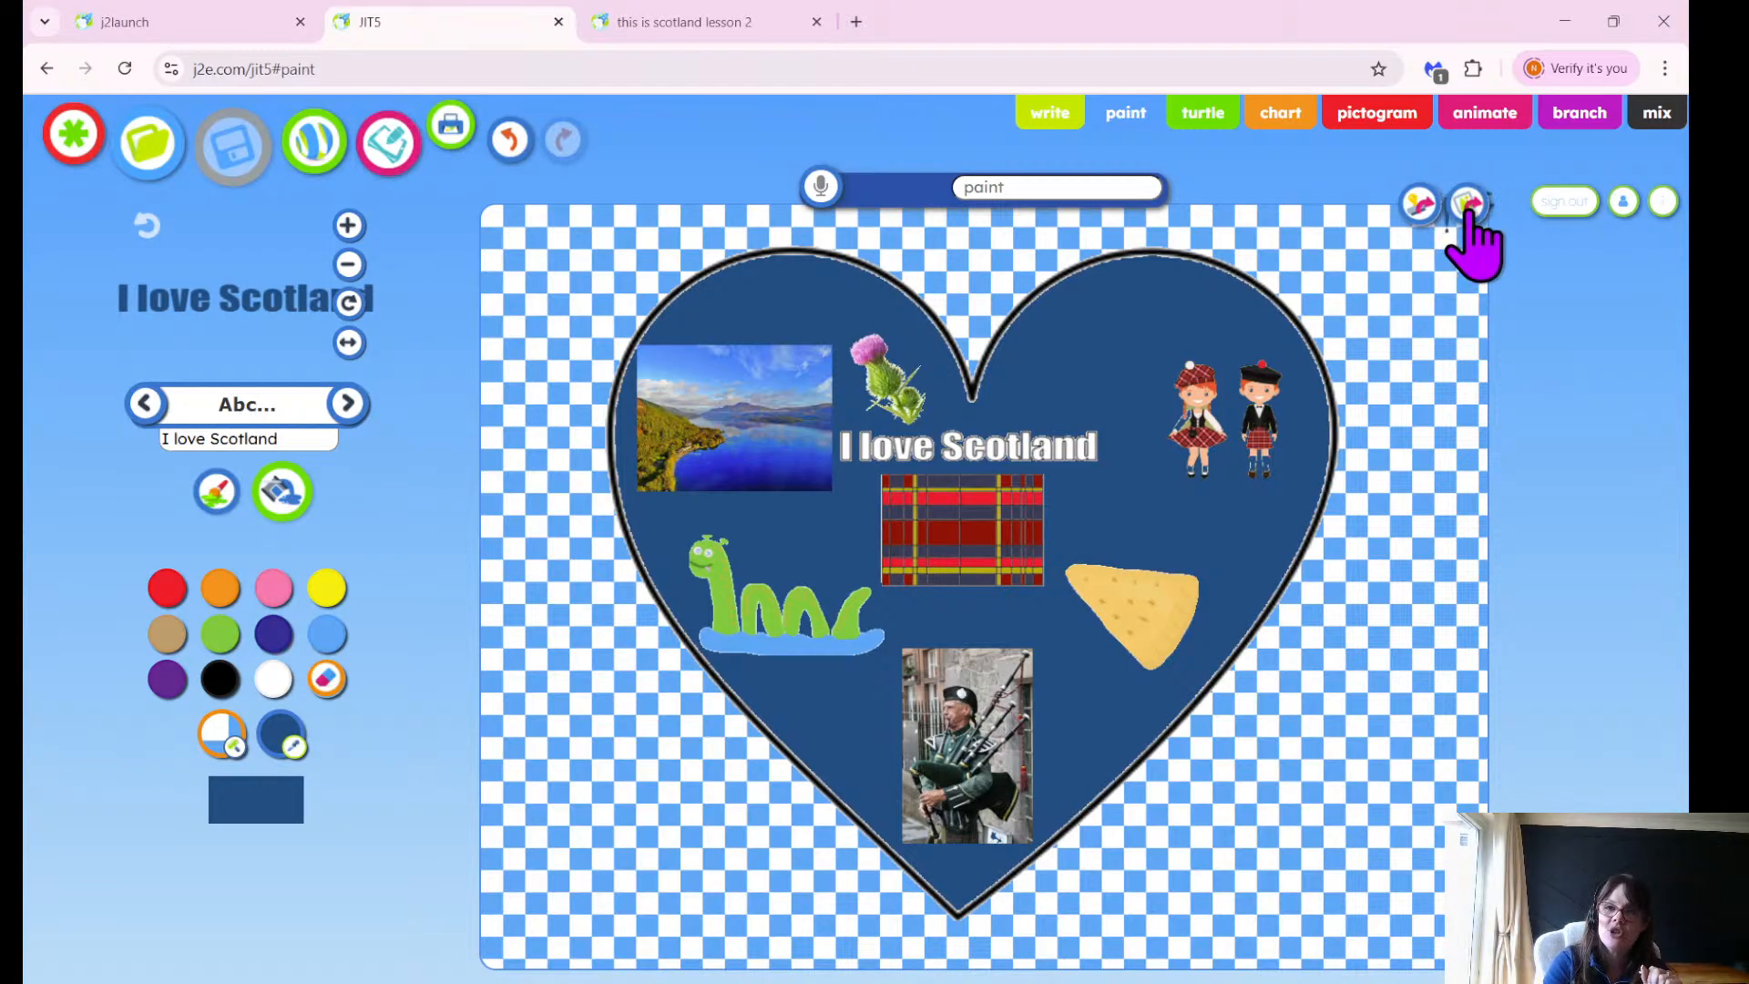
click(1467, 211)
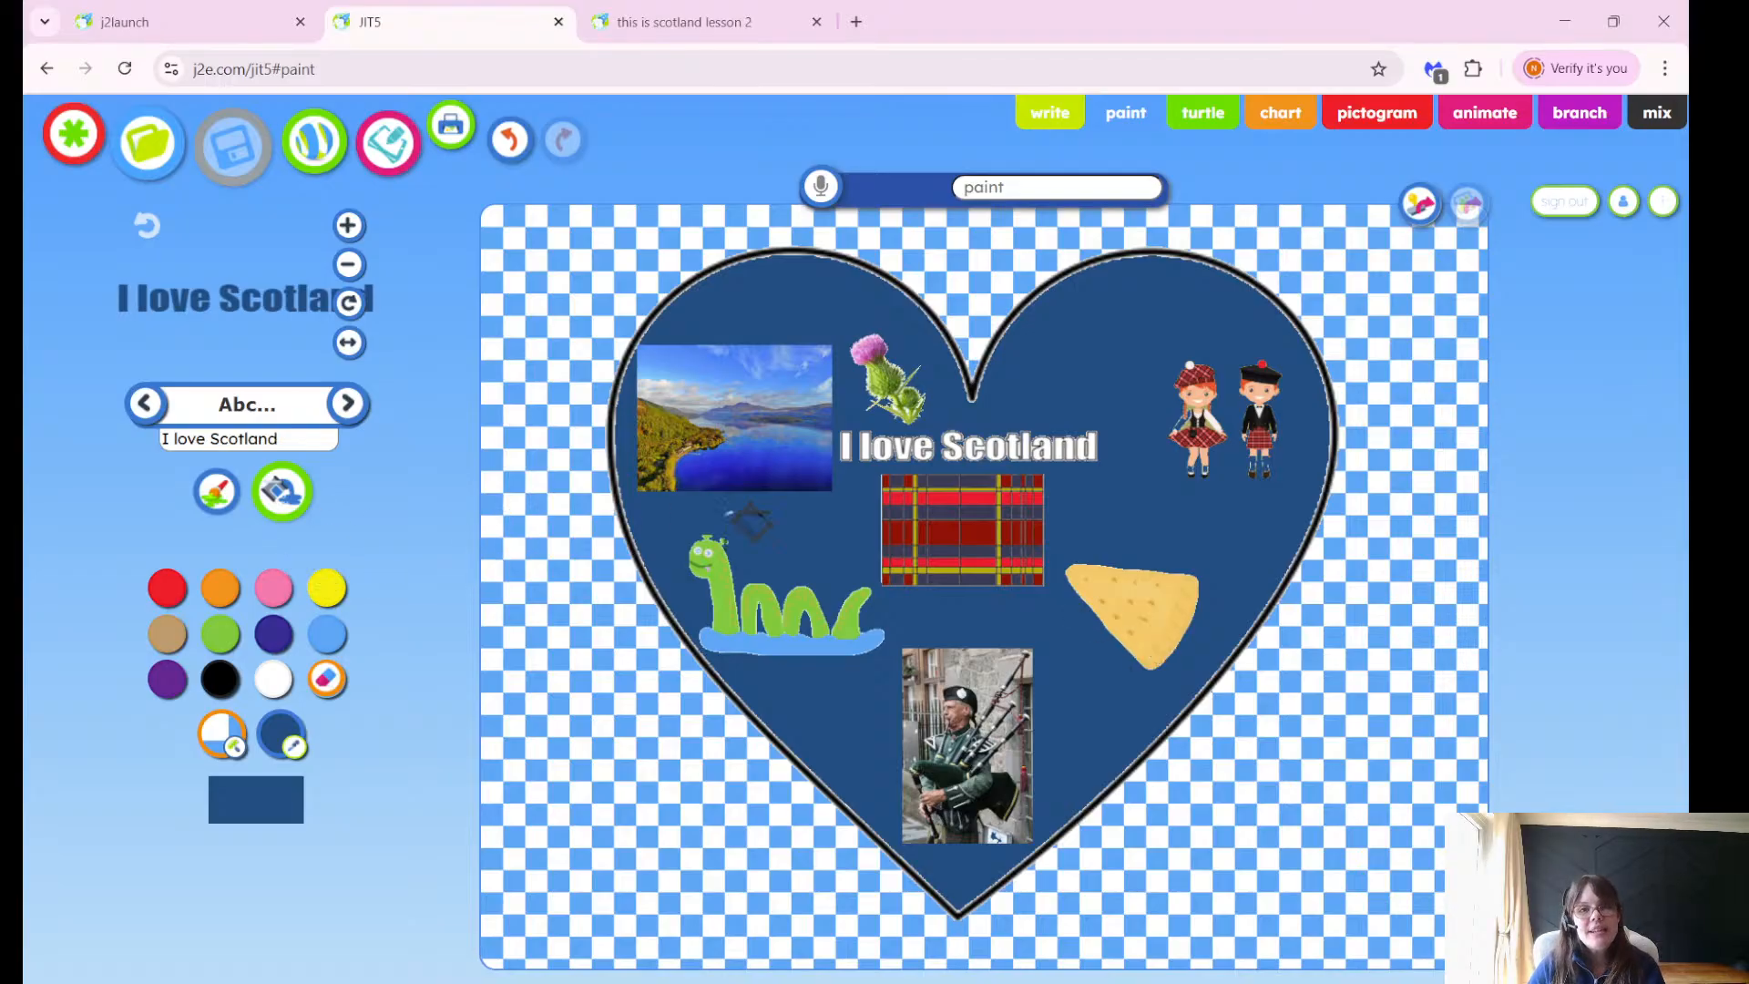
Switch to the "this is scotland lesson 2" slides and view the slide about adding the collage to the j2create presentation.
click(670, 26)
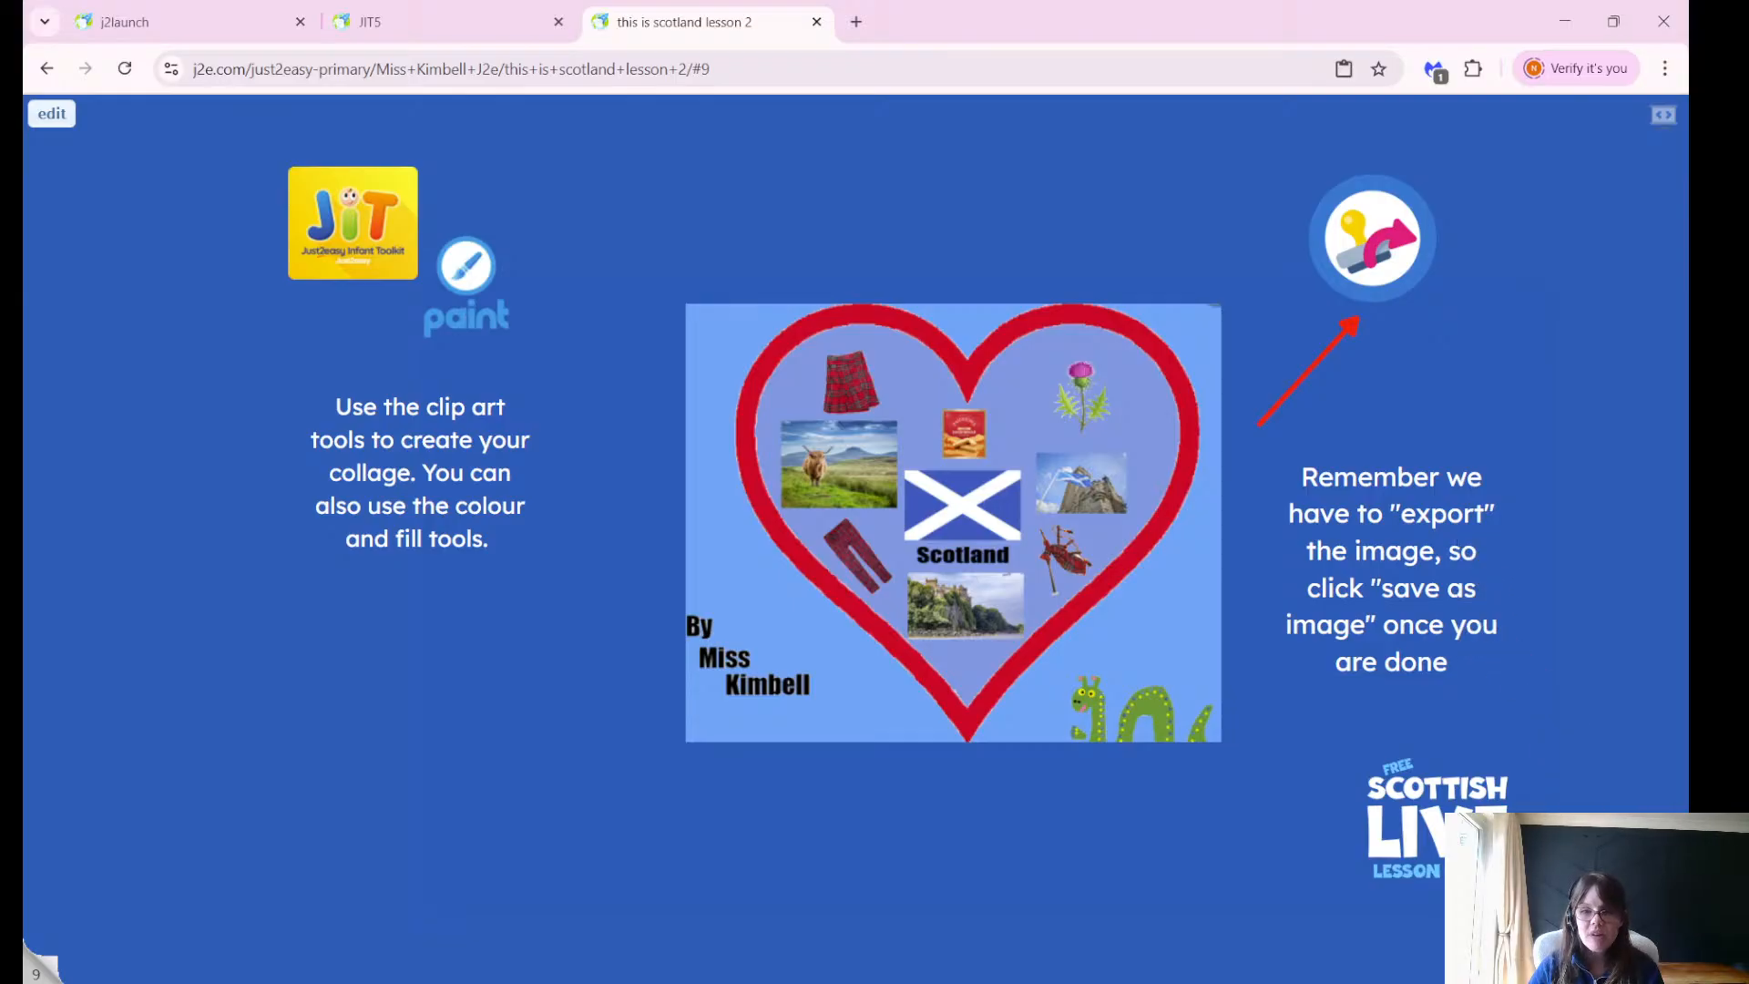
scroll(1412, 929, right, 5)
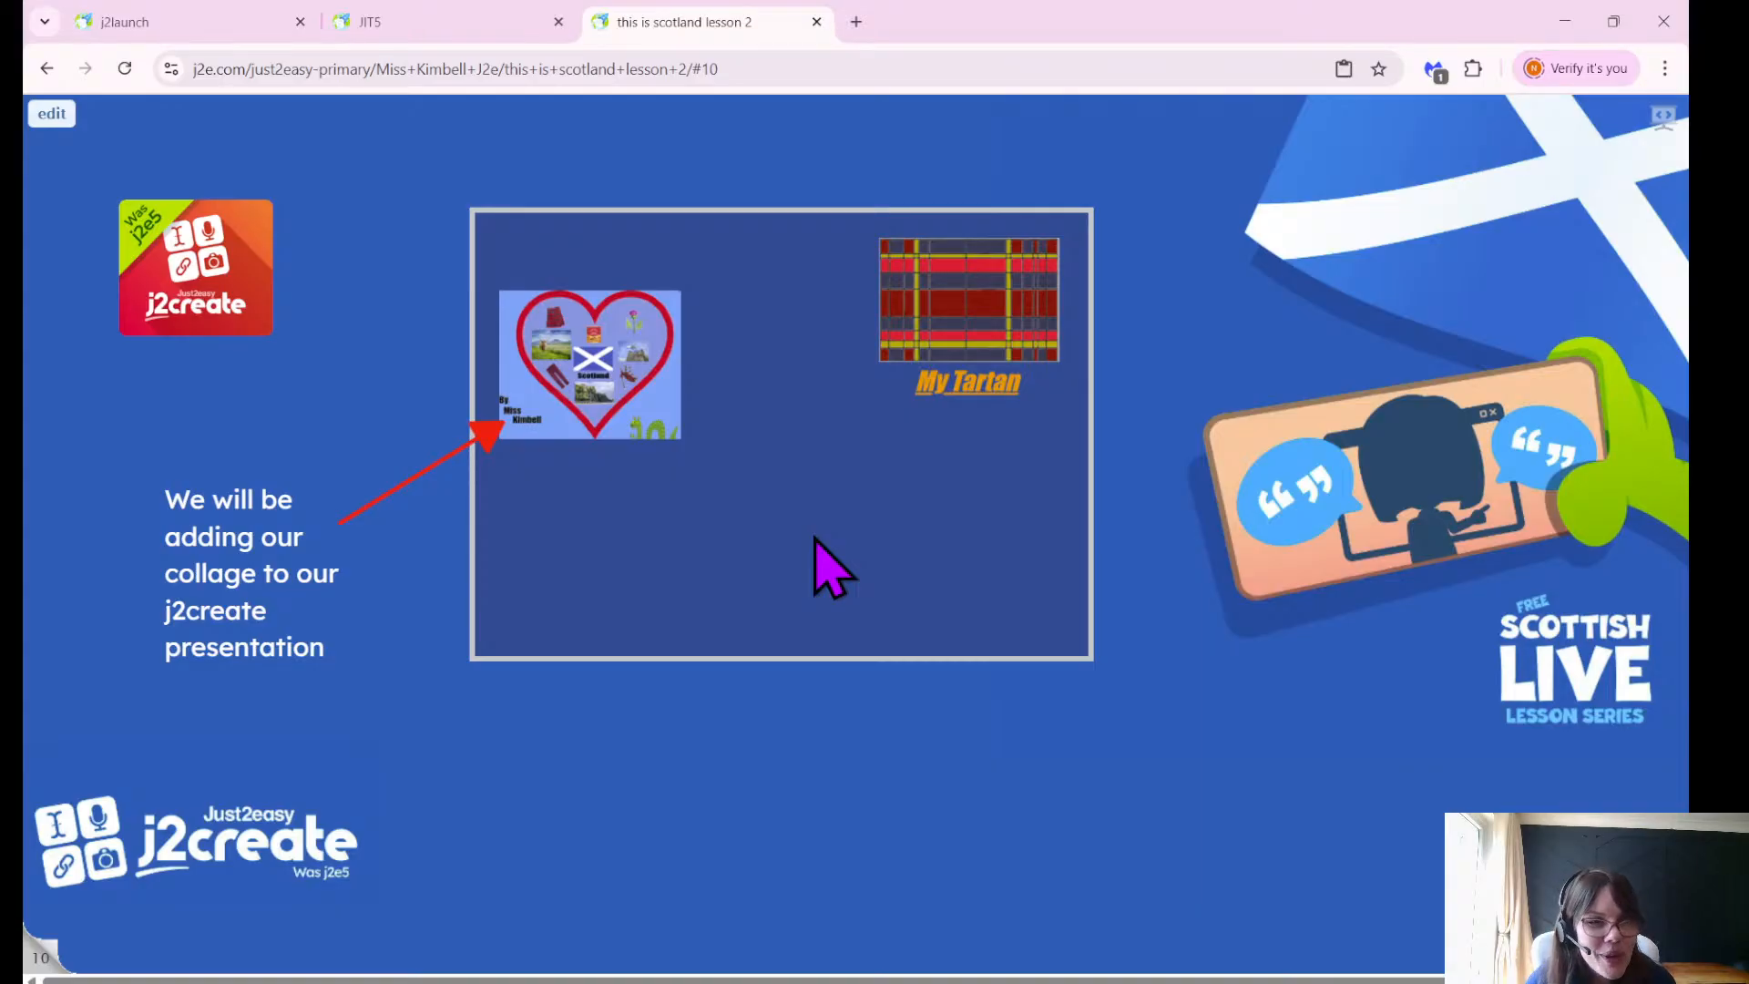
Switch to j2launch, open my files and look through the recent files for the Scotland presentation.
click(186, 32)
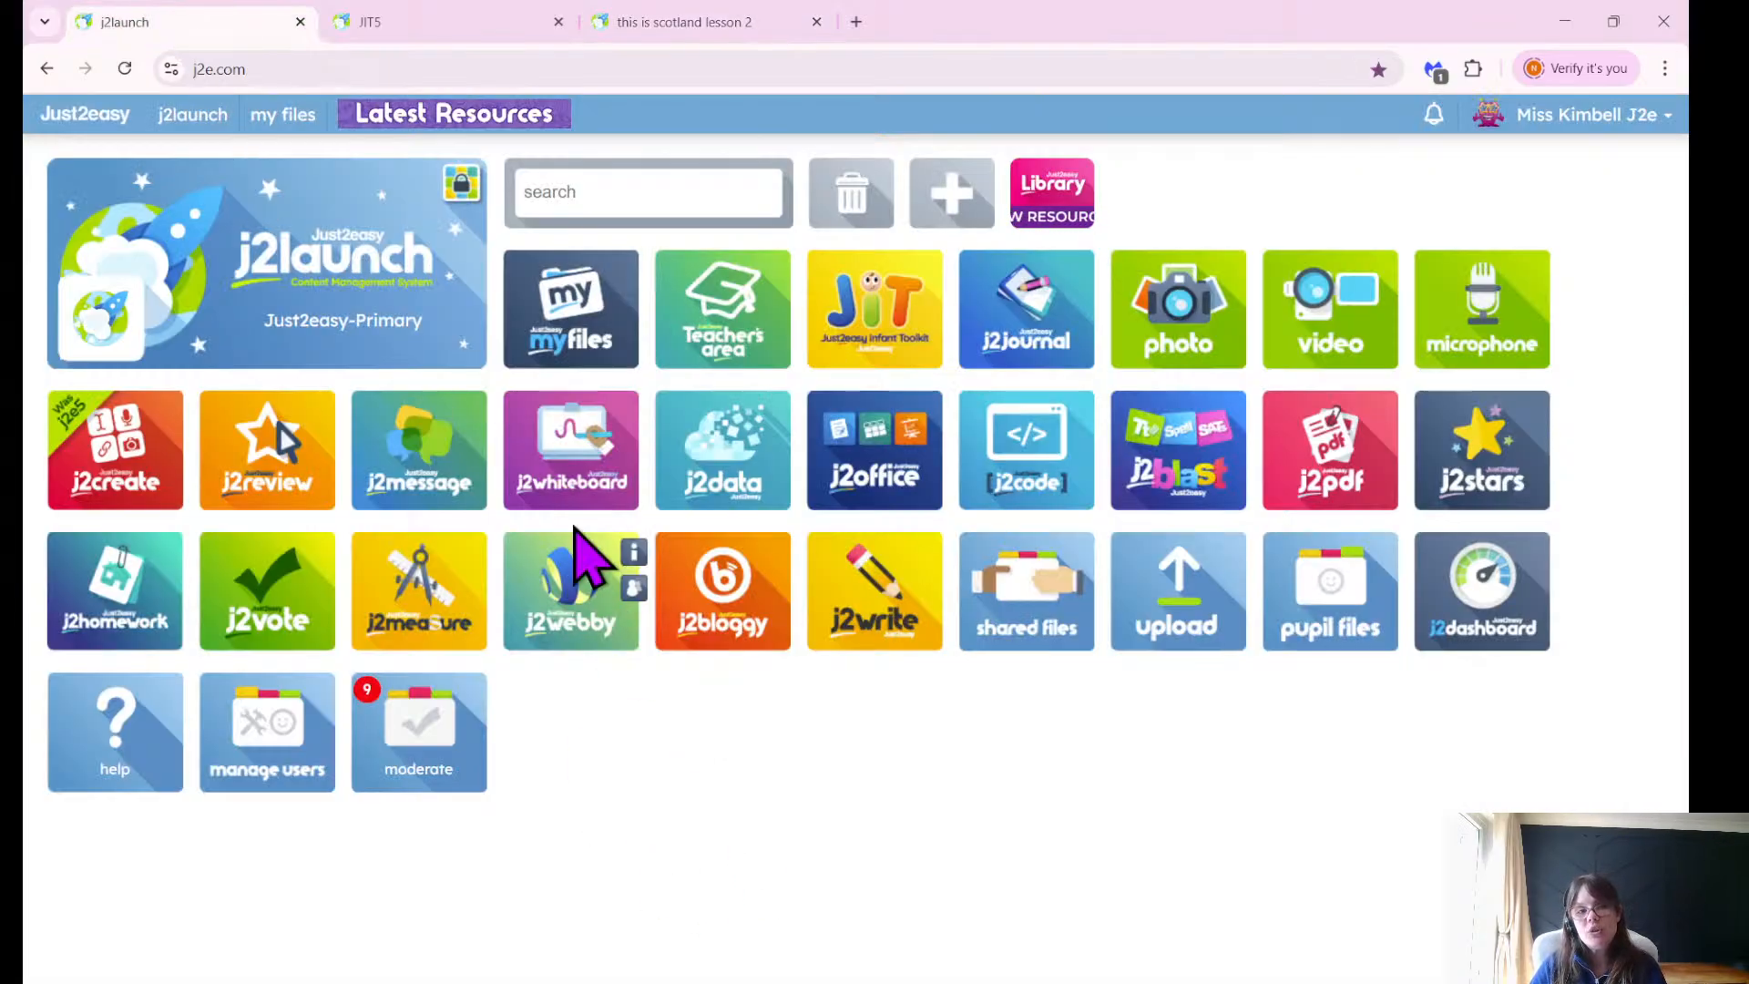
click(575, 305)
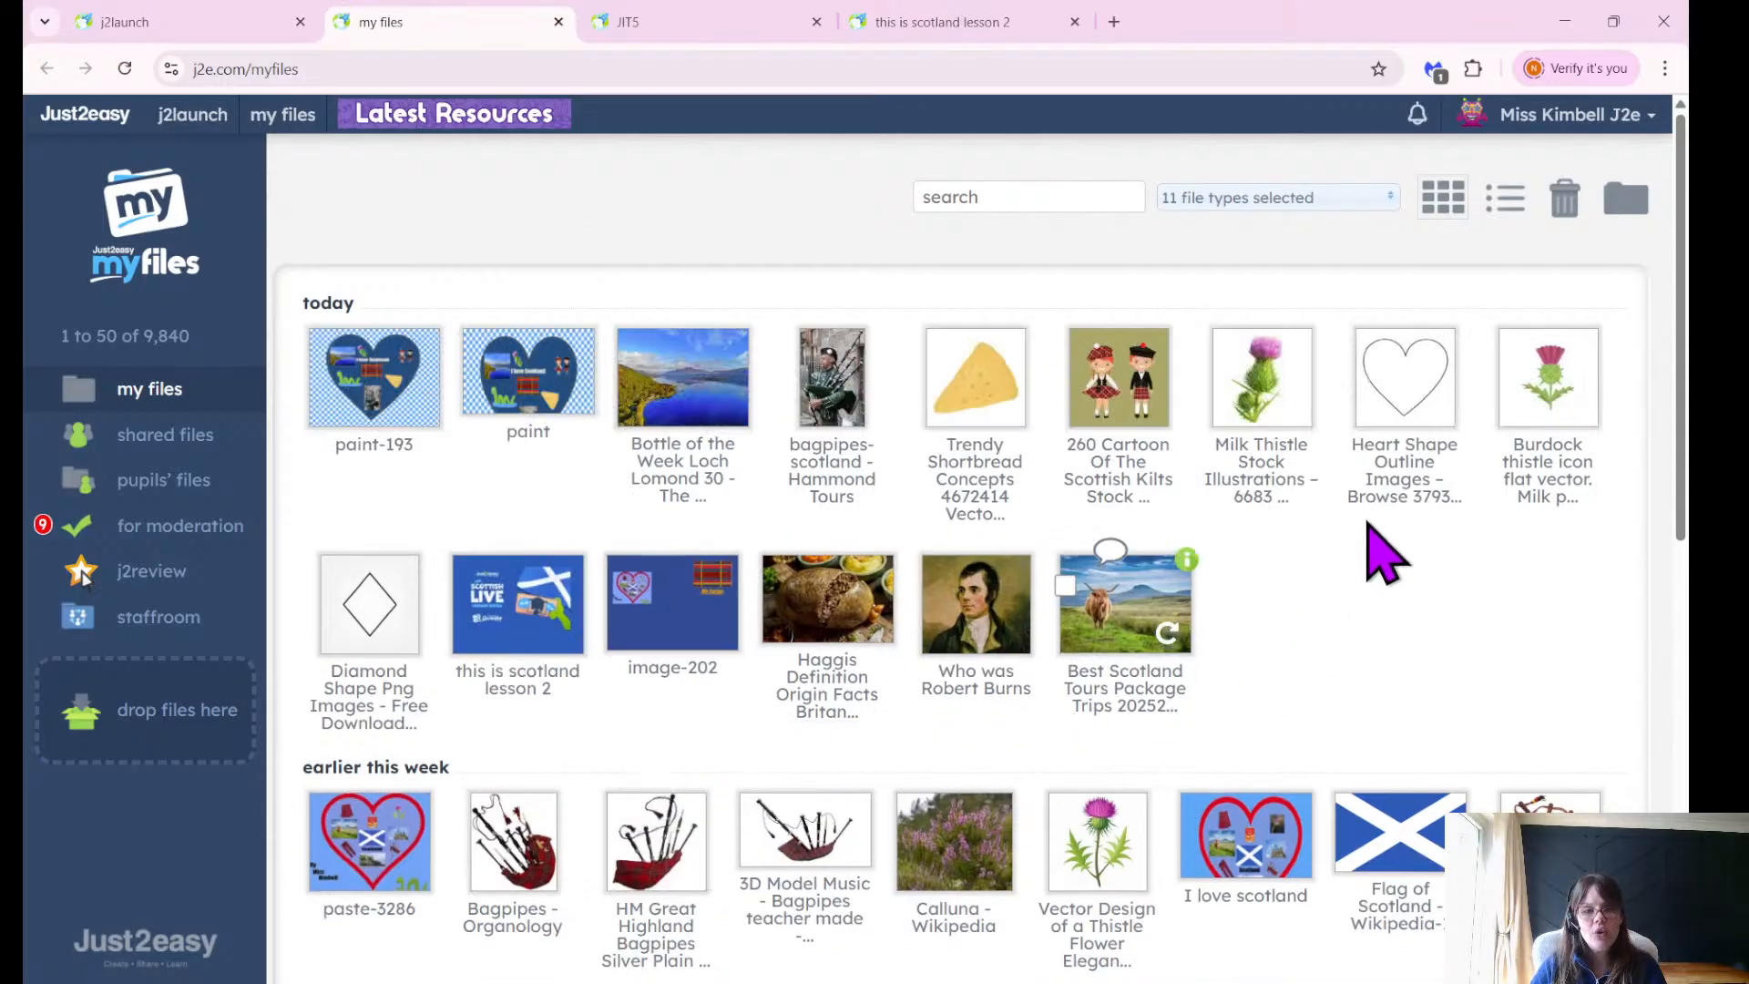
scroll(1389, 551, down, 2)
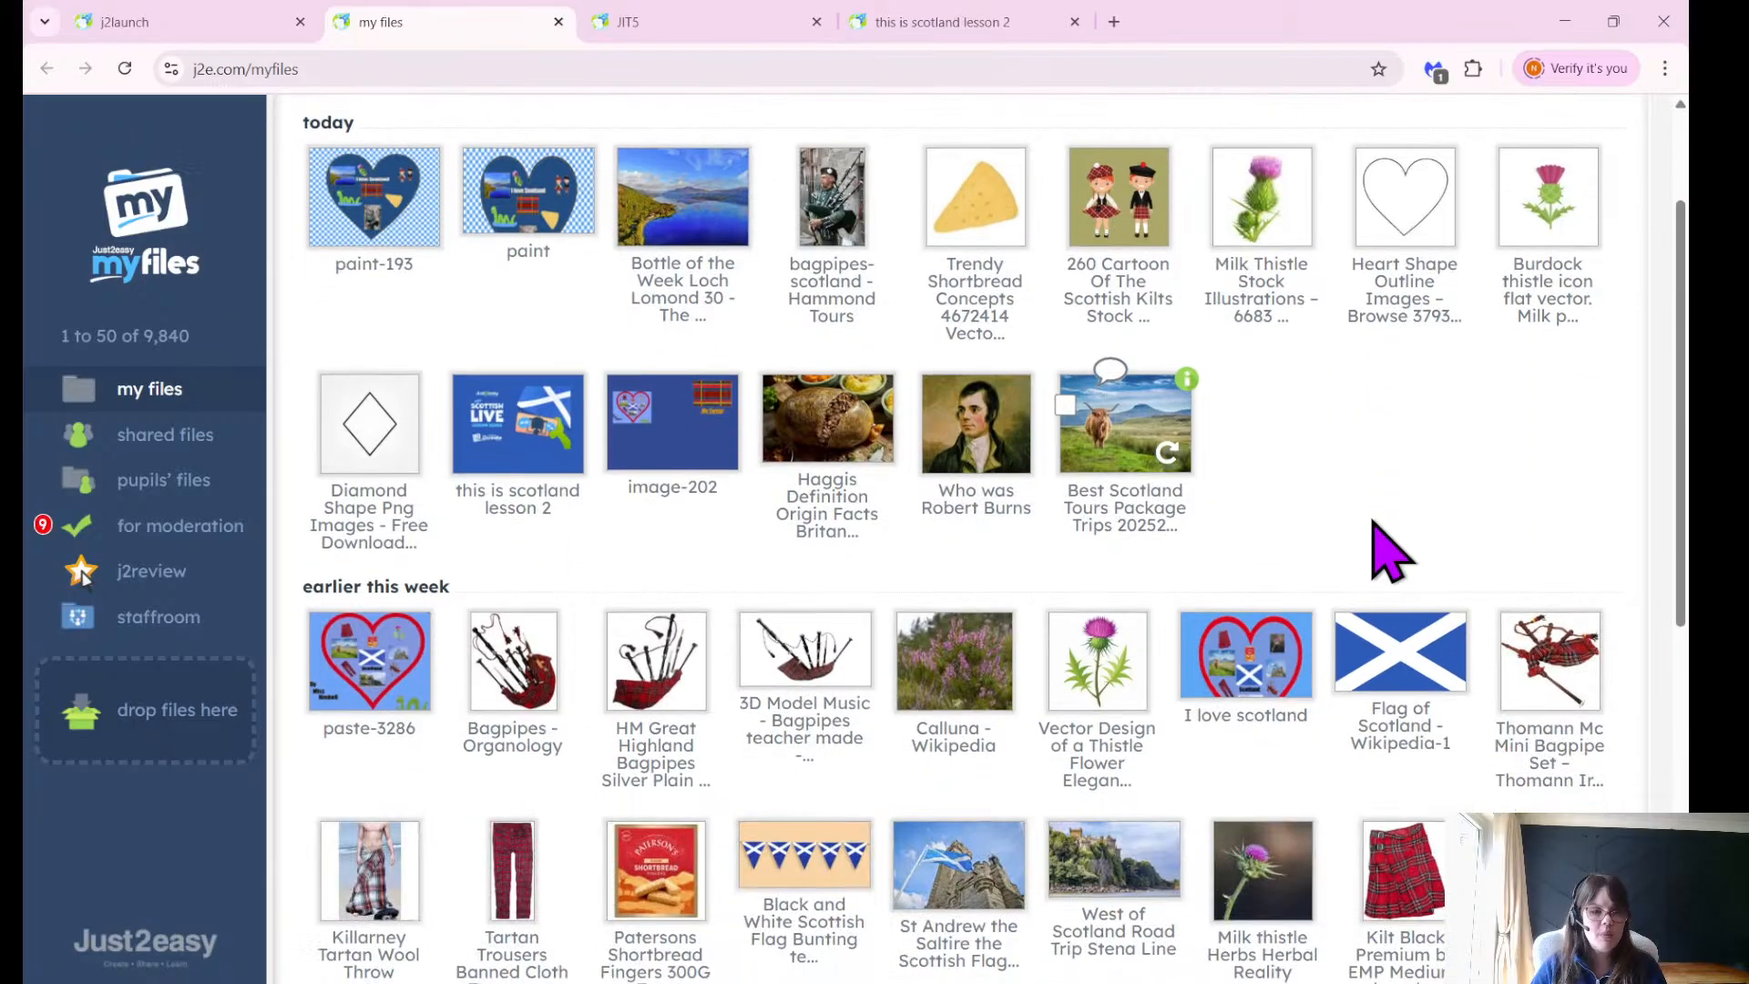
scroll(1384, 547, down, 4)
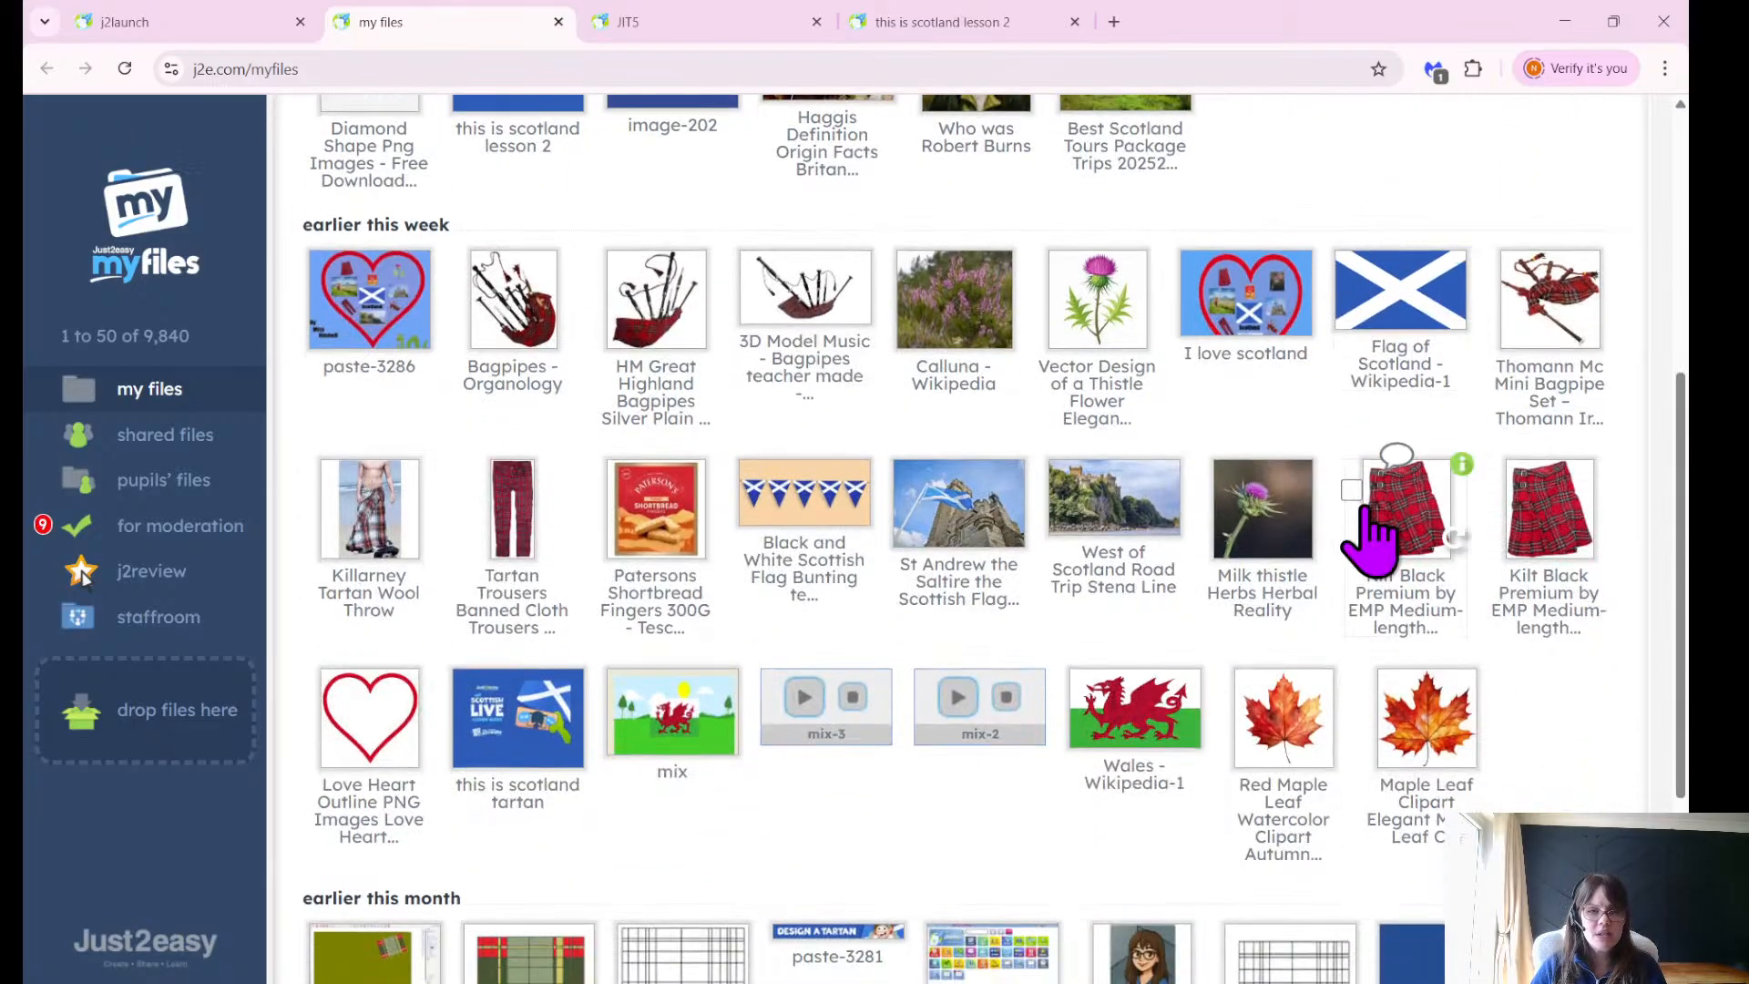
scroll(1371, 539, up, 6)
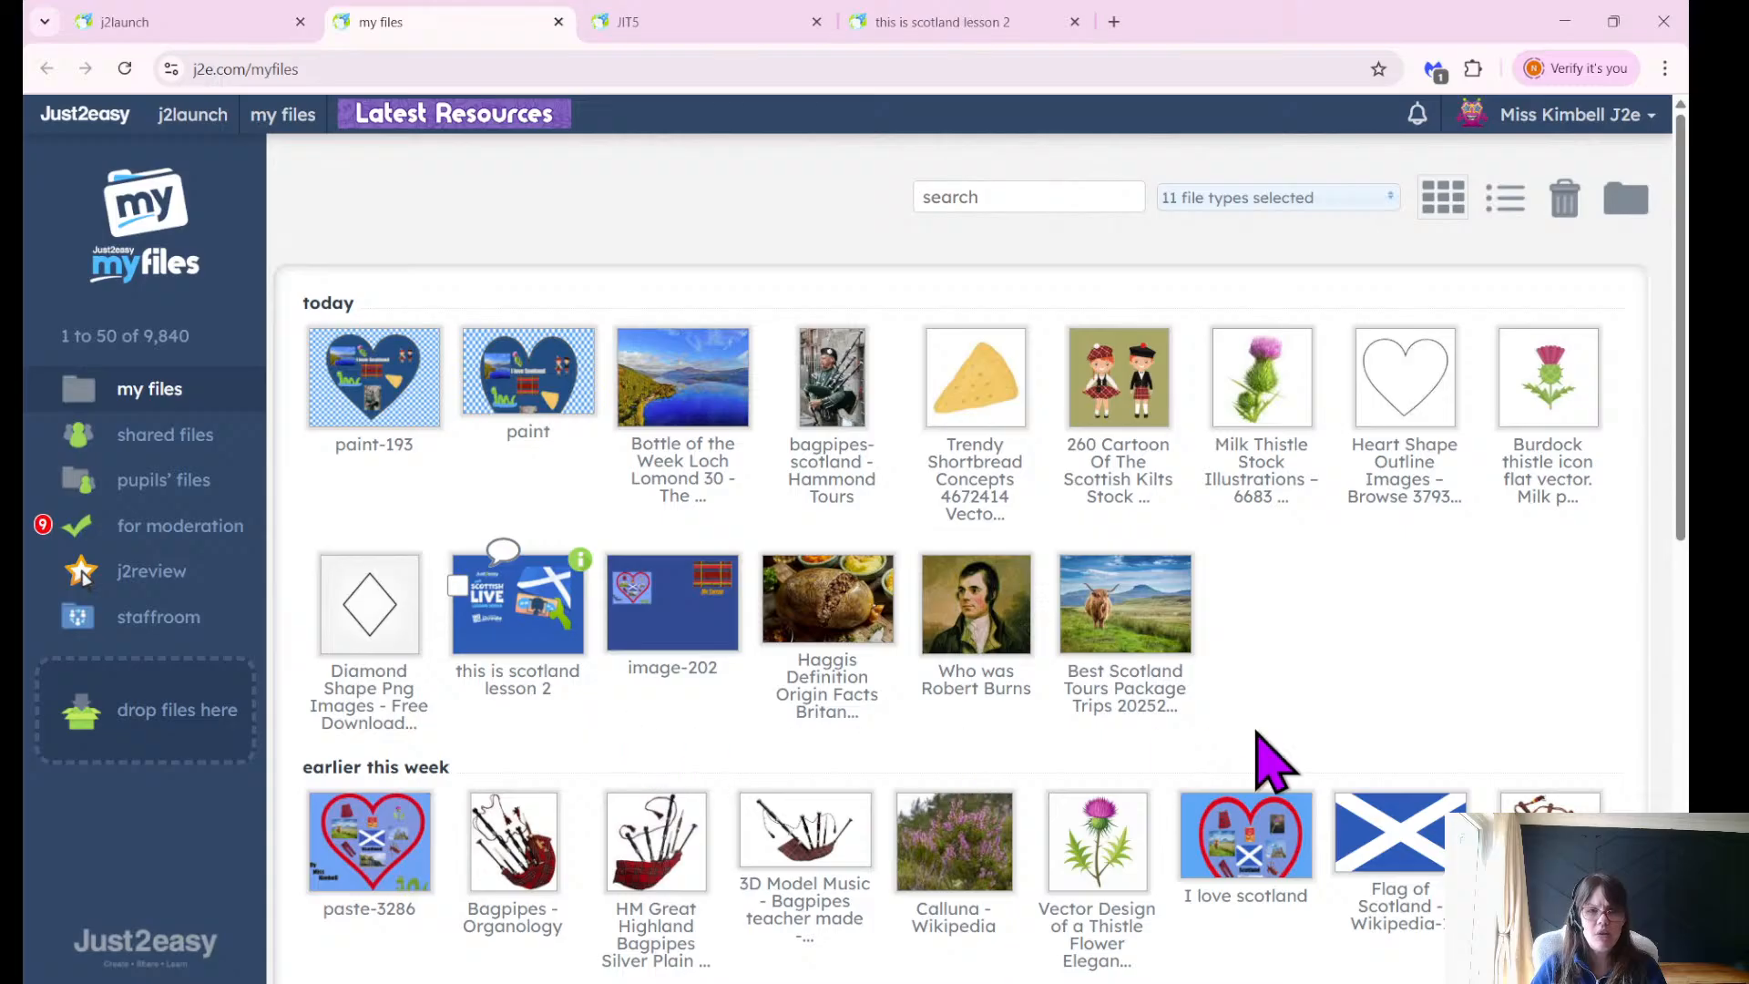
scroll(1352, 674, down, 2)
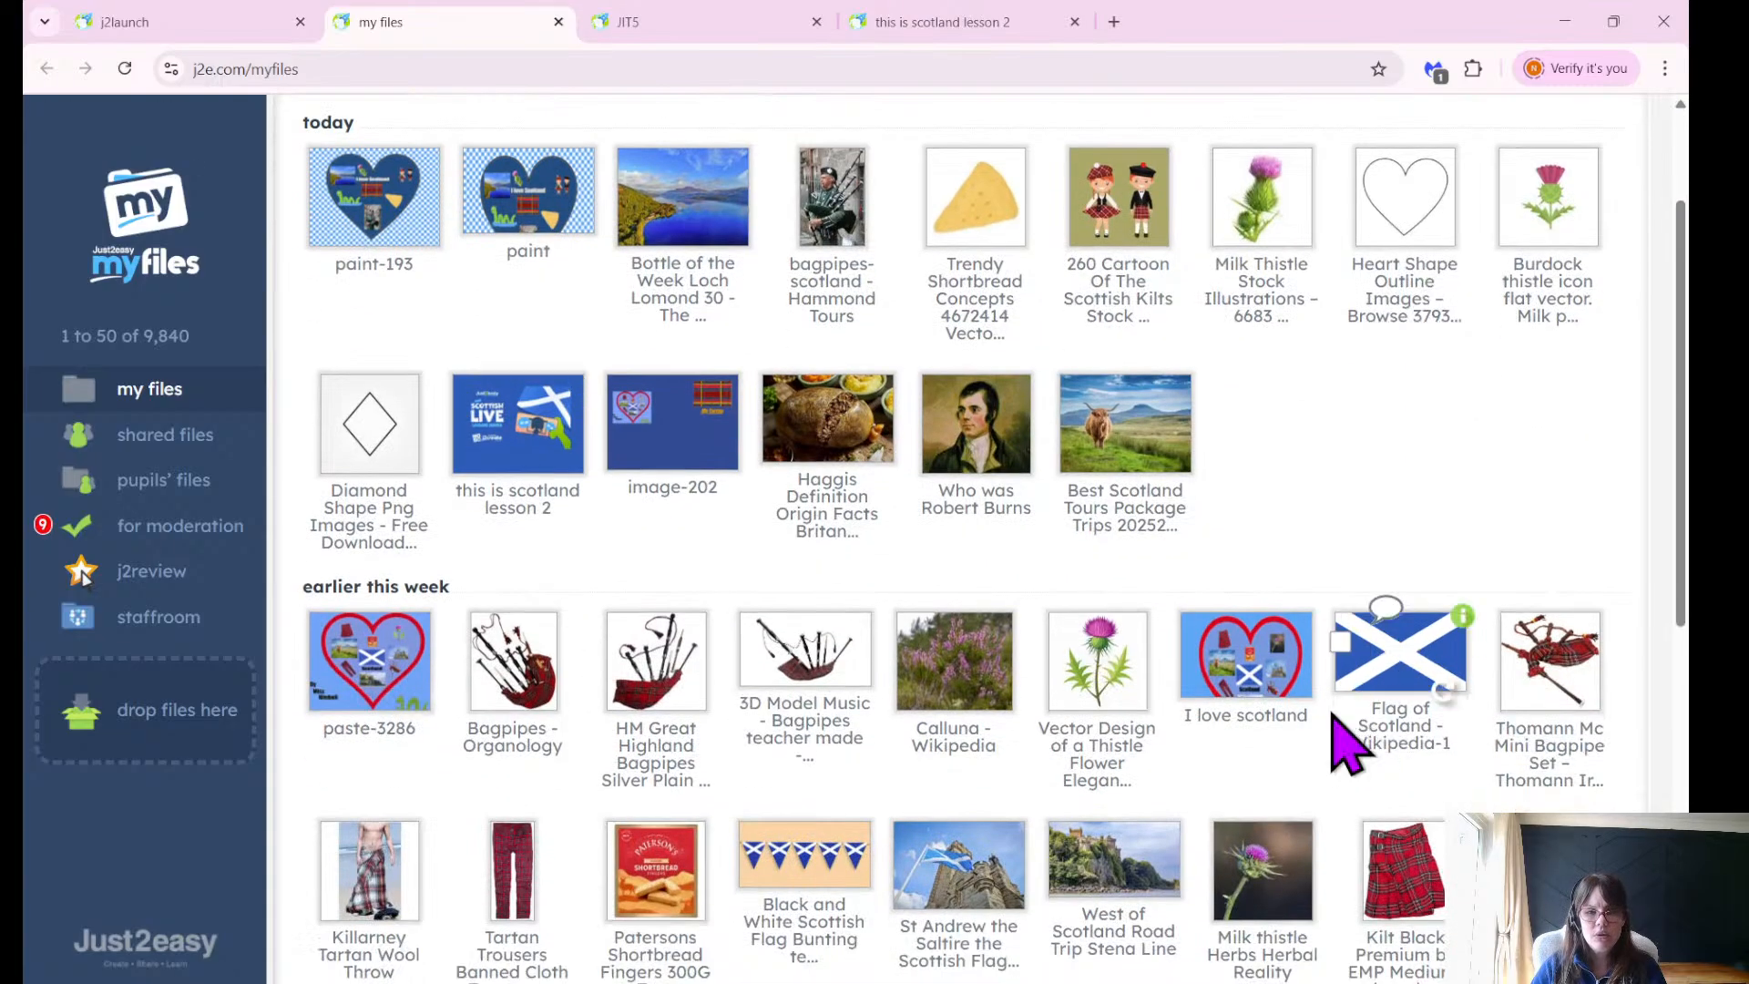
scroll(1300, 742, down, 2)
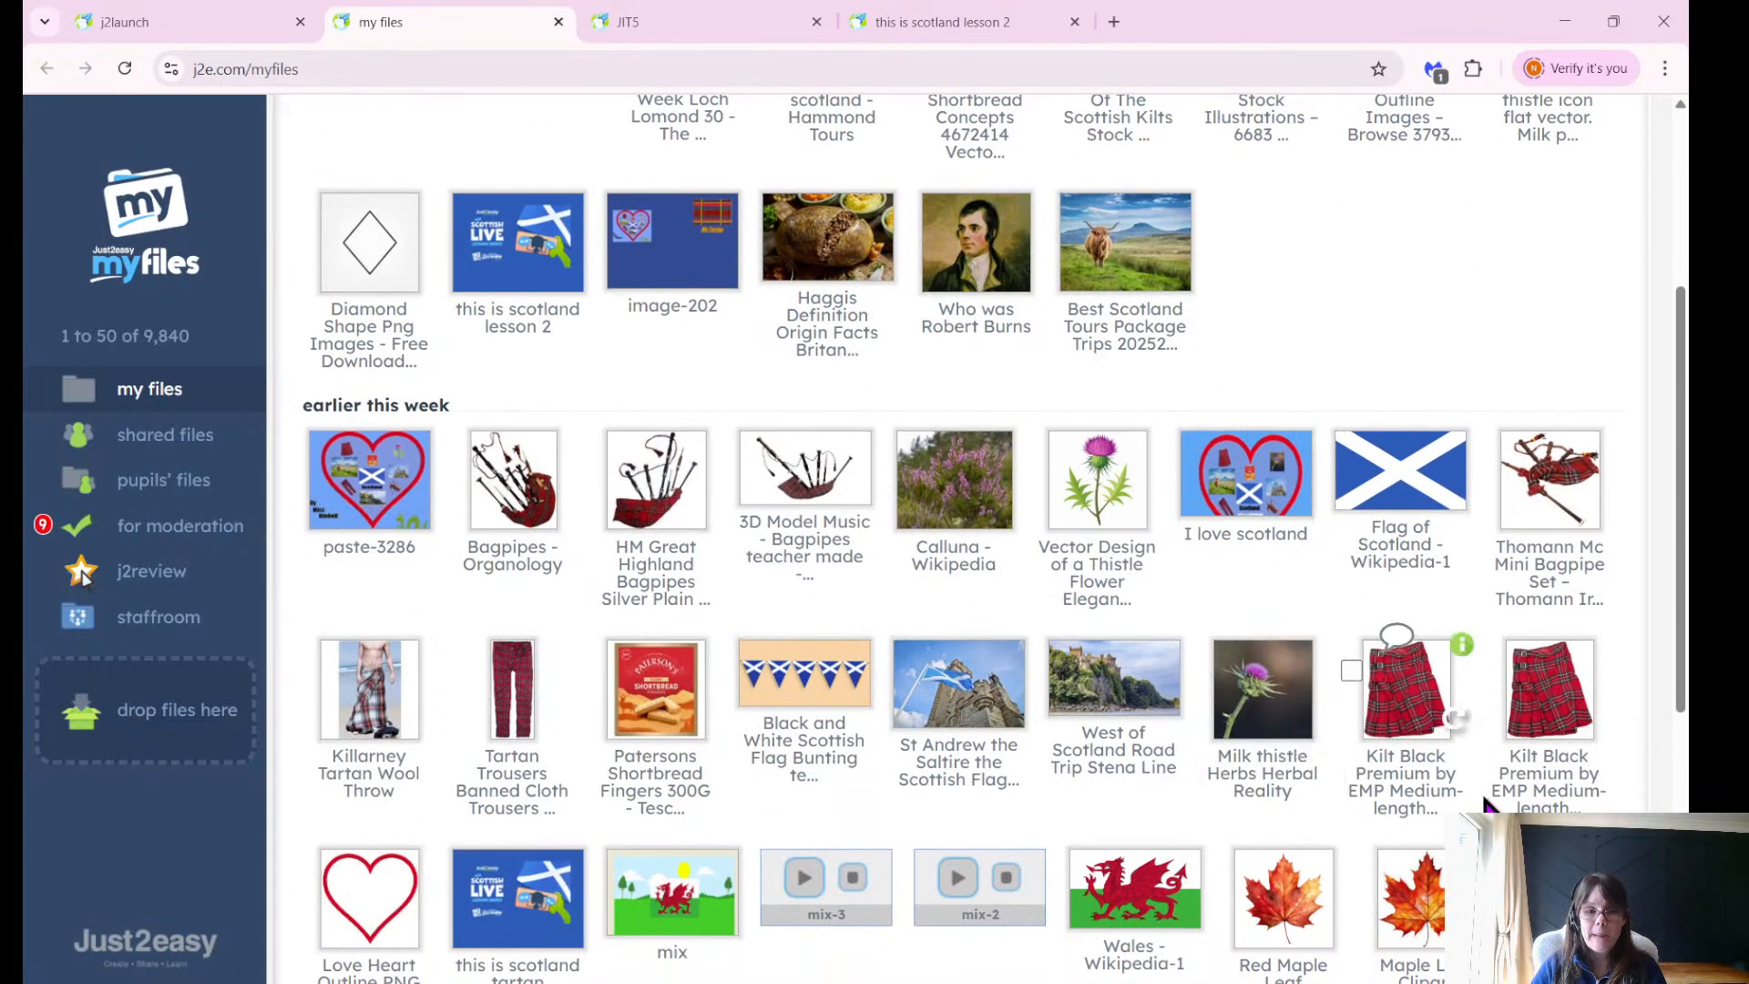
scroll(1352, 783, up, 4)
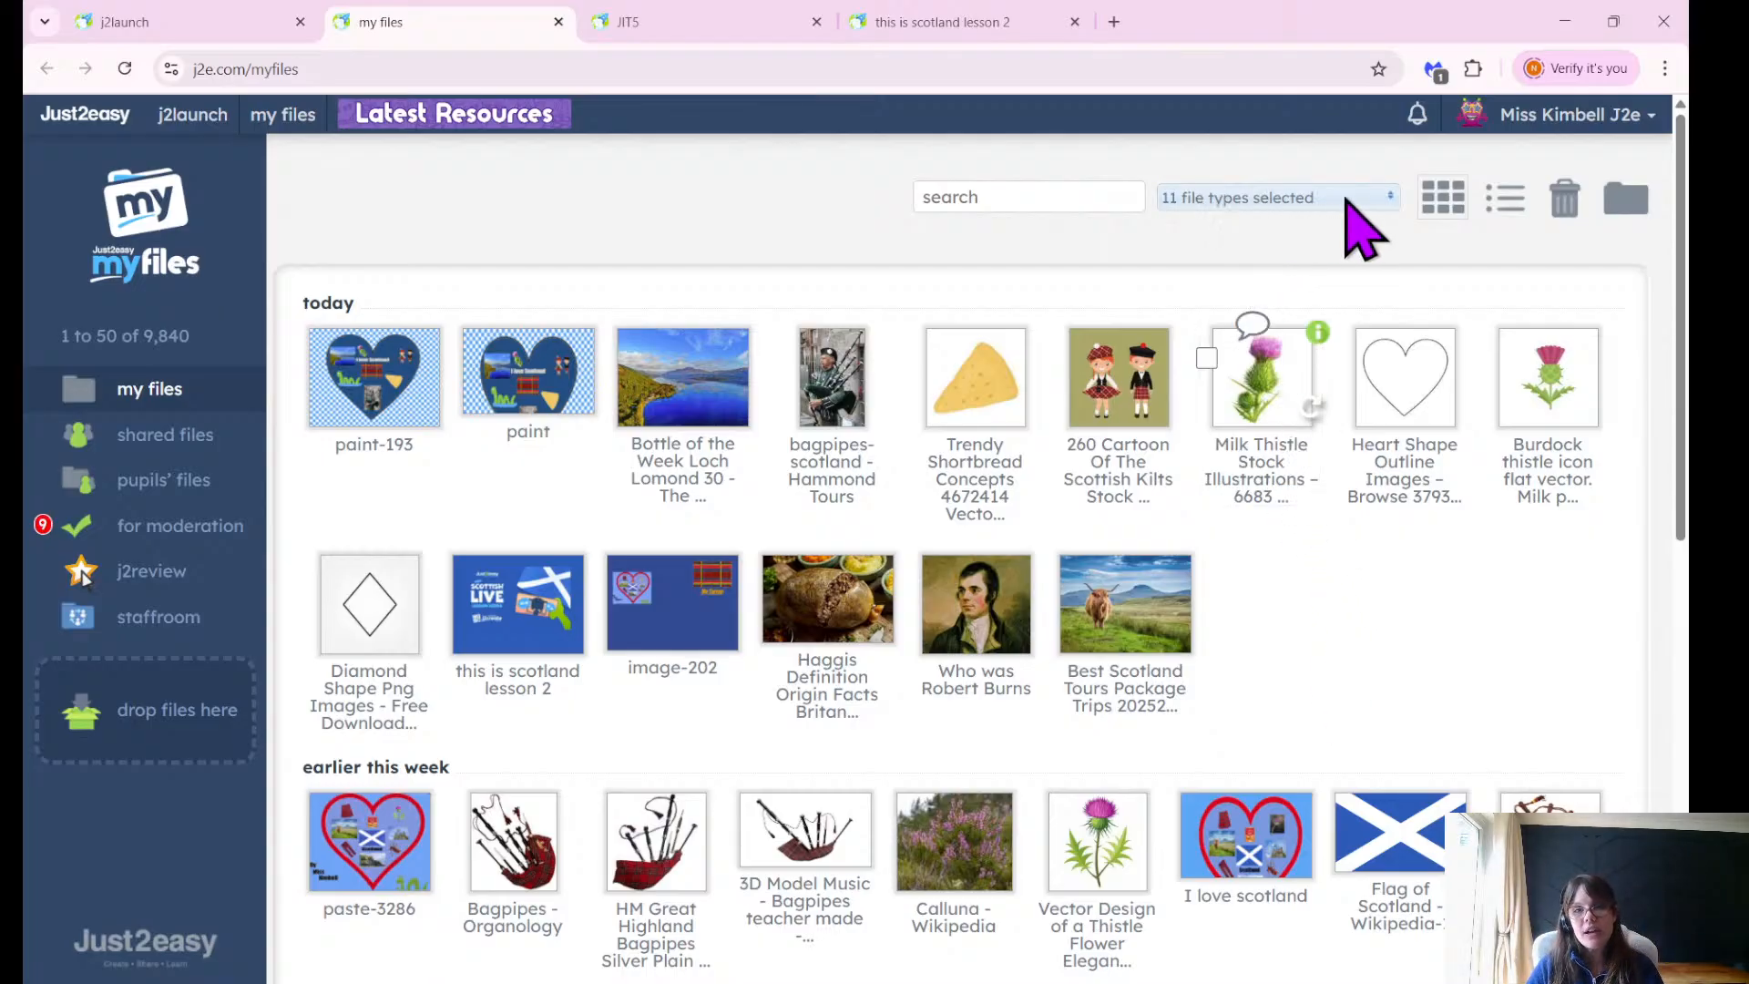
Filter the files to show only the j2e type and open the "This is scotland 2" presentation.
click(1278, 198)
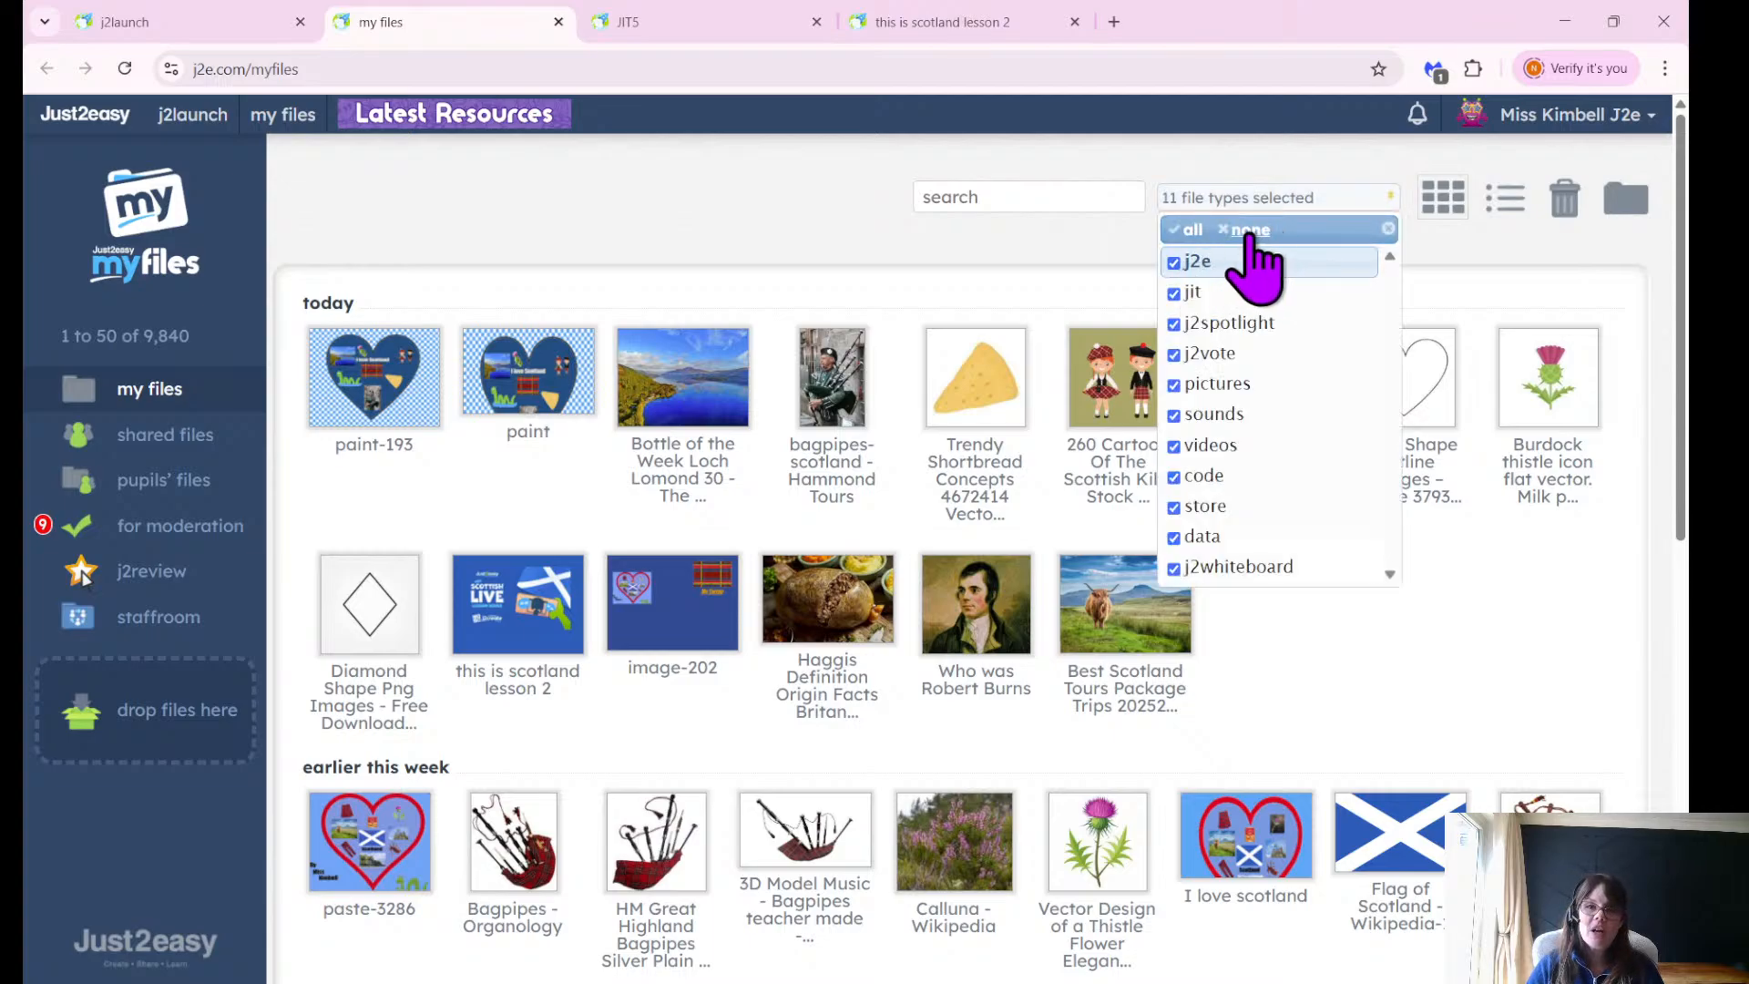
click(1248, 232)
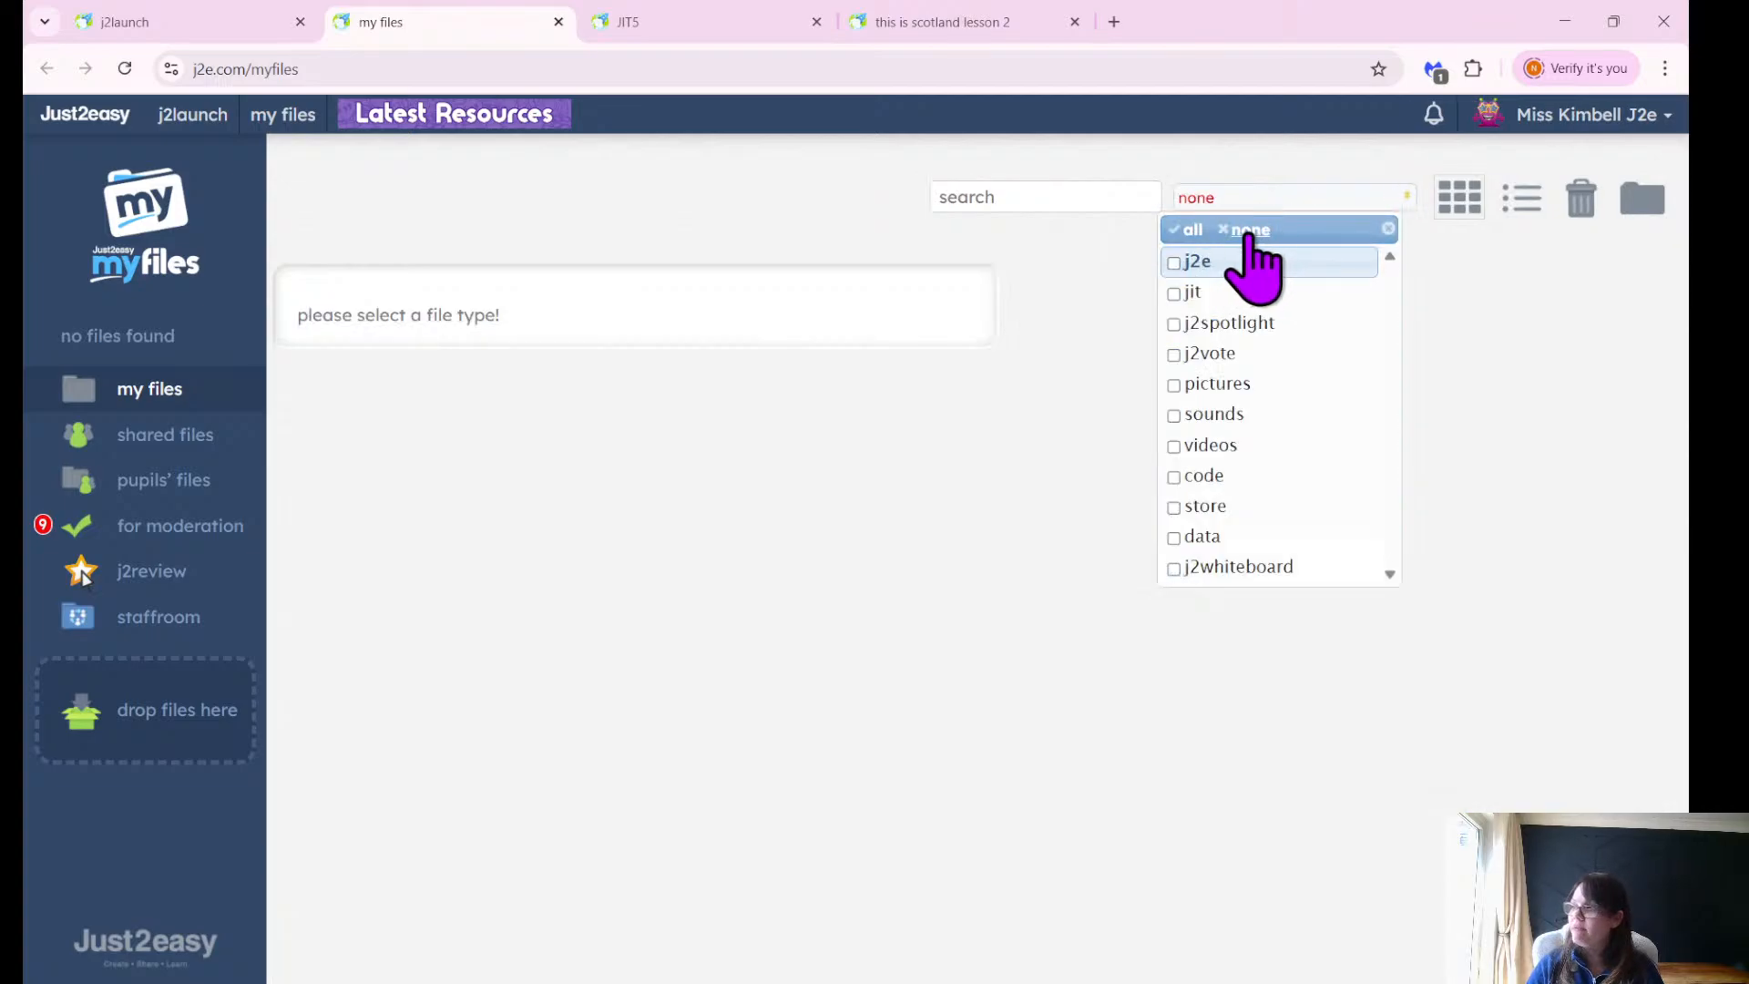
click(1182, 275)
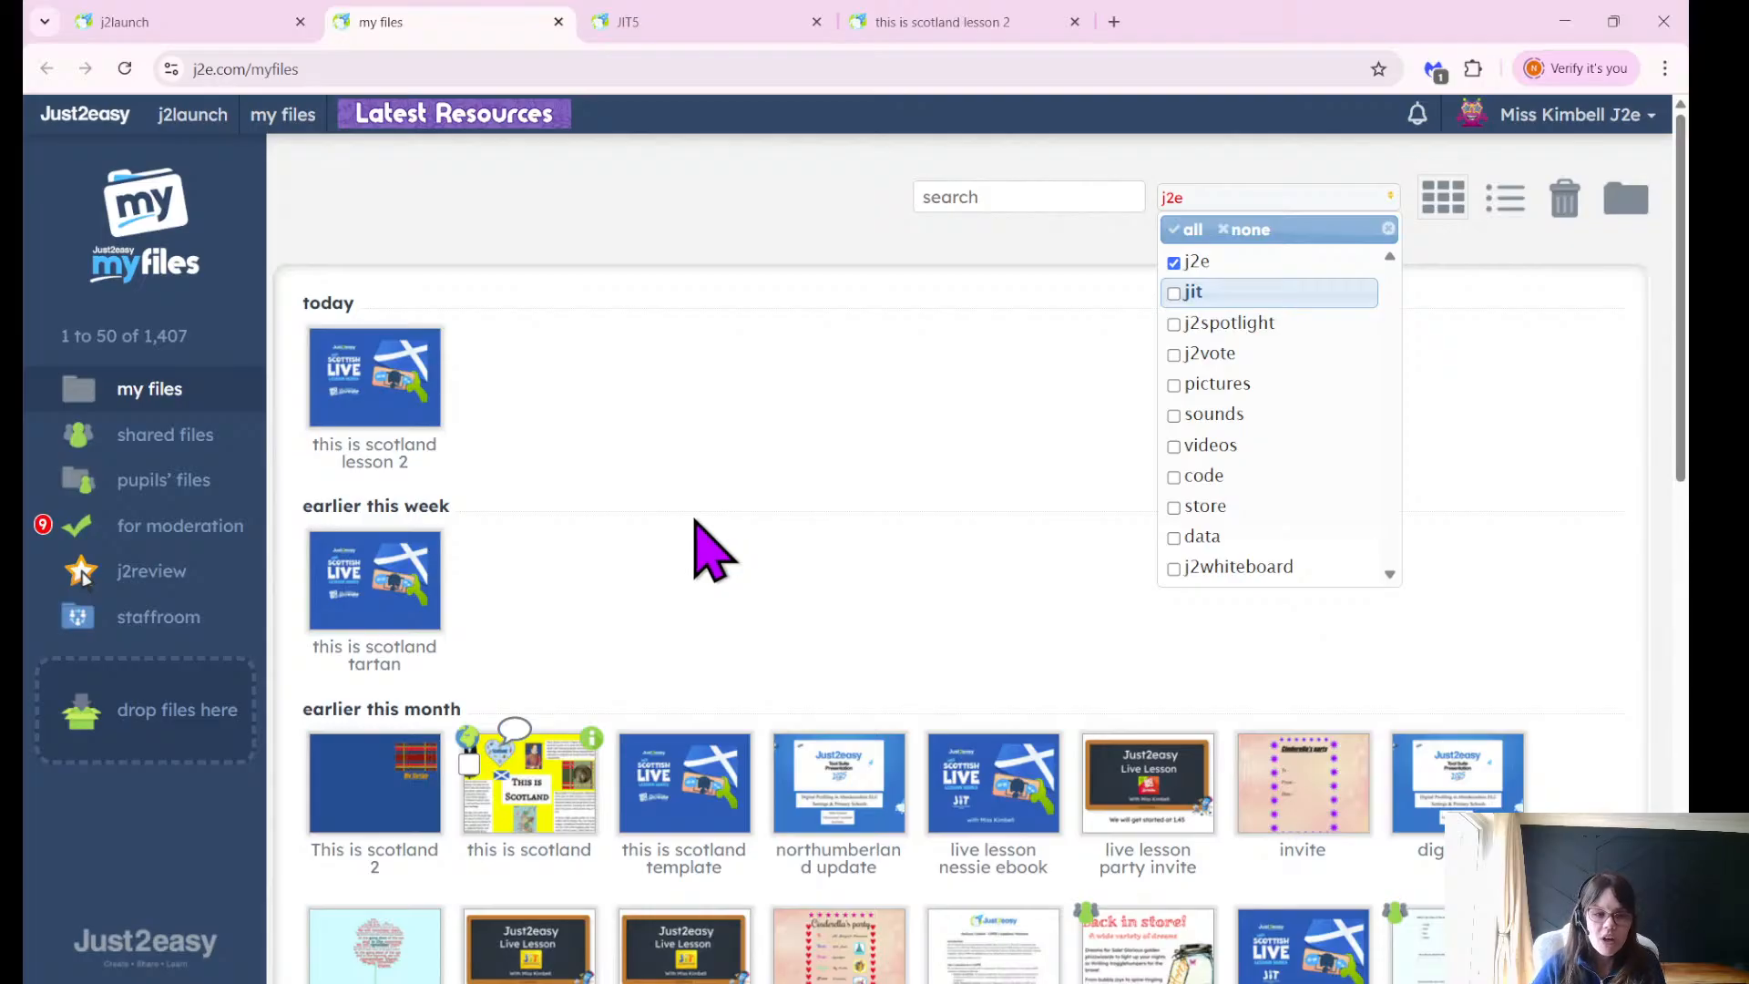
click(345, 842)
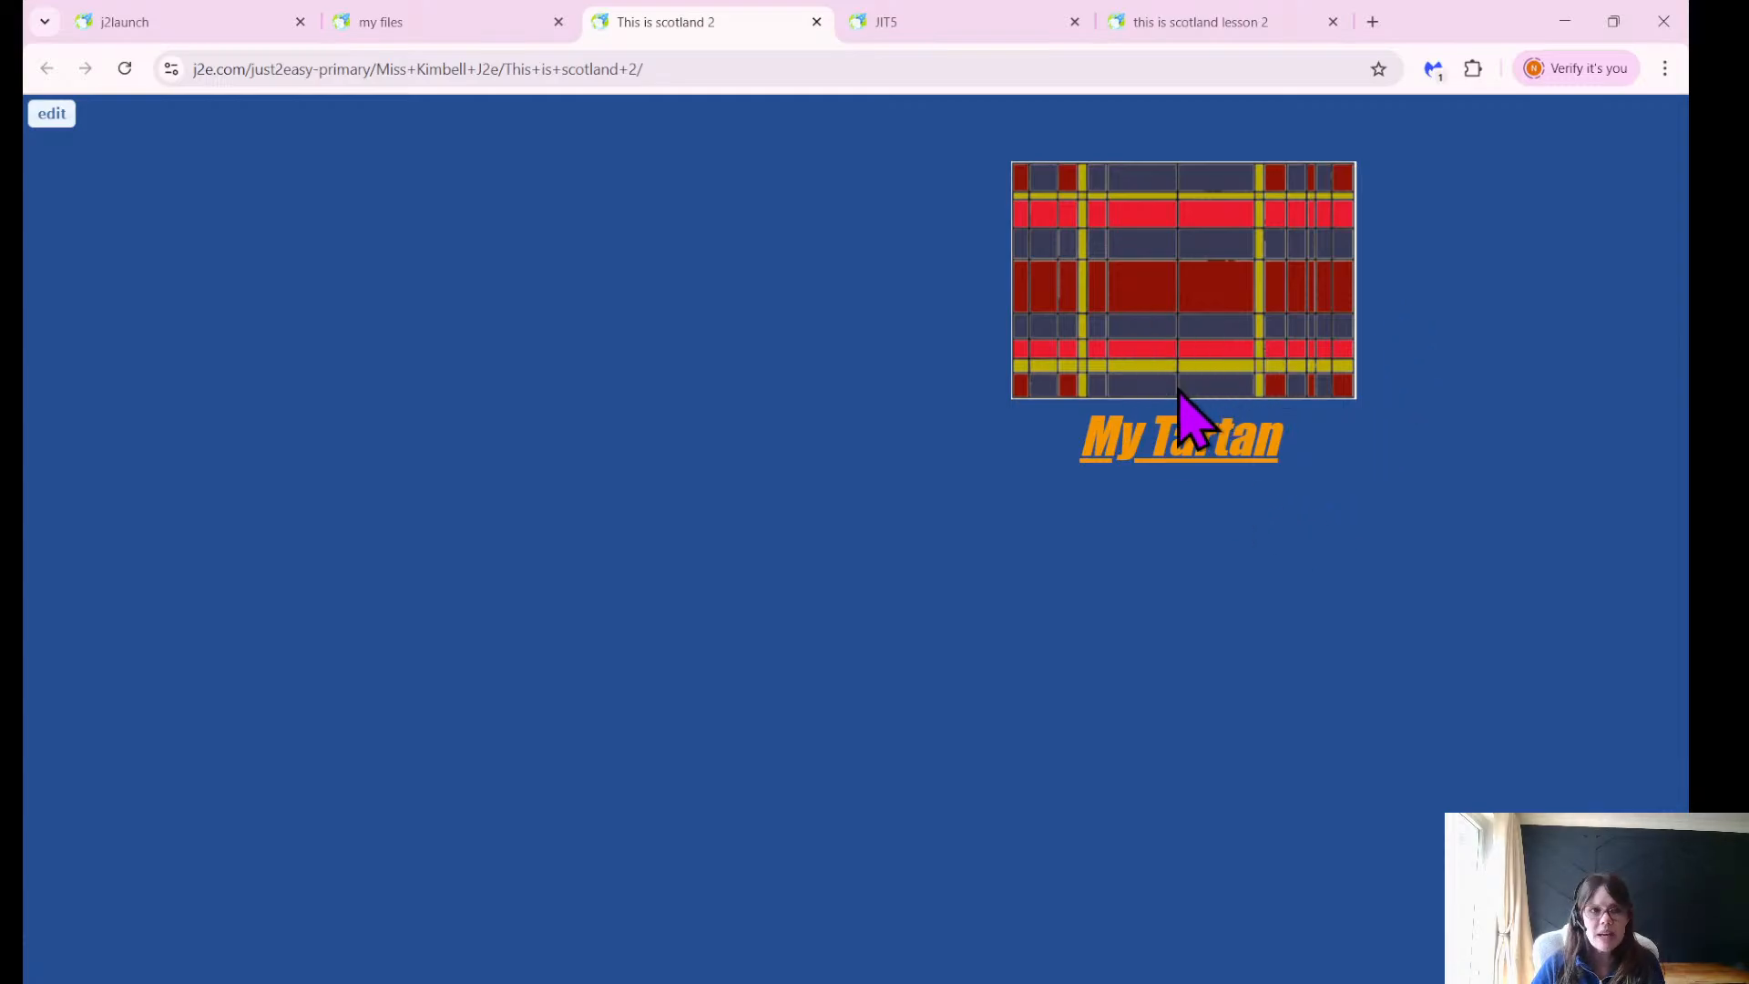
Start editing the presentation and insert the exported heart collage picture on the page's empty left side, across from the tartan.
click(51, 114)
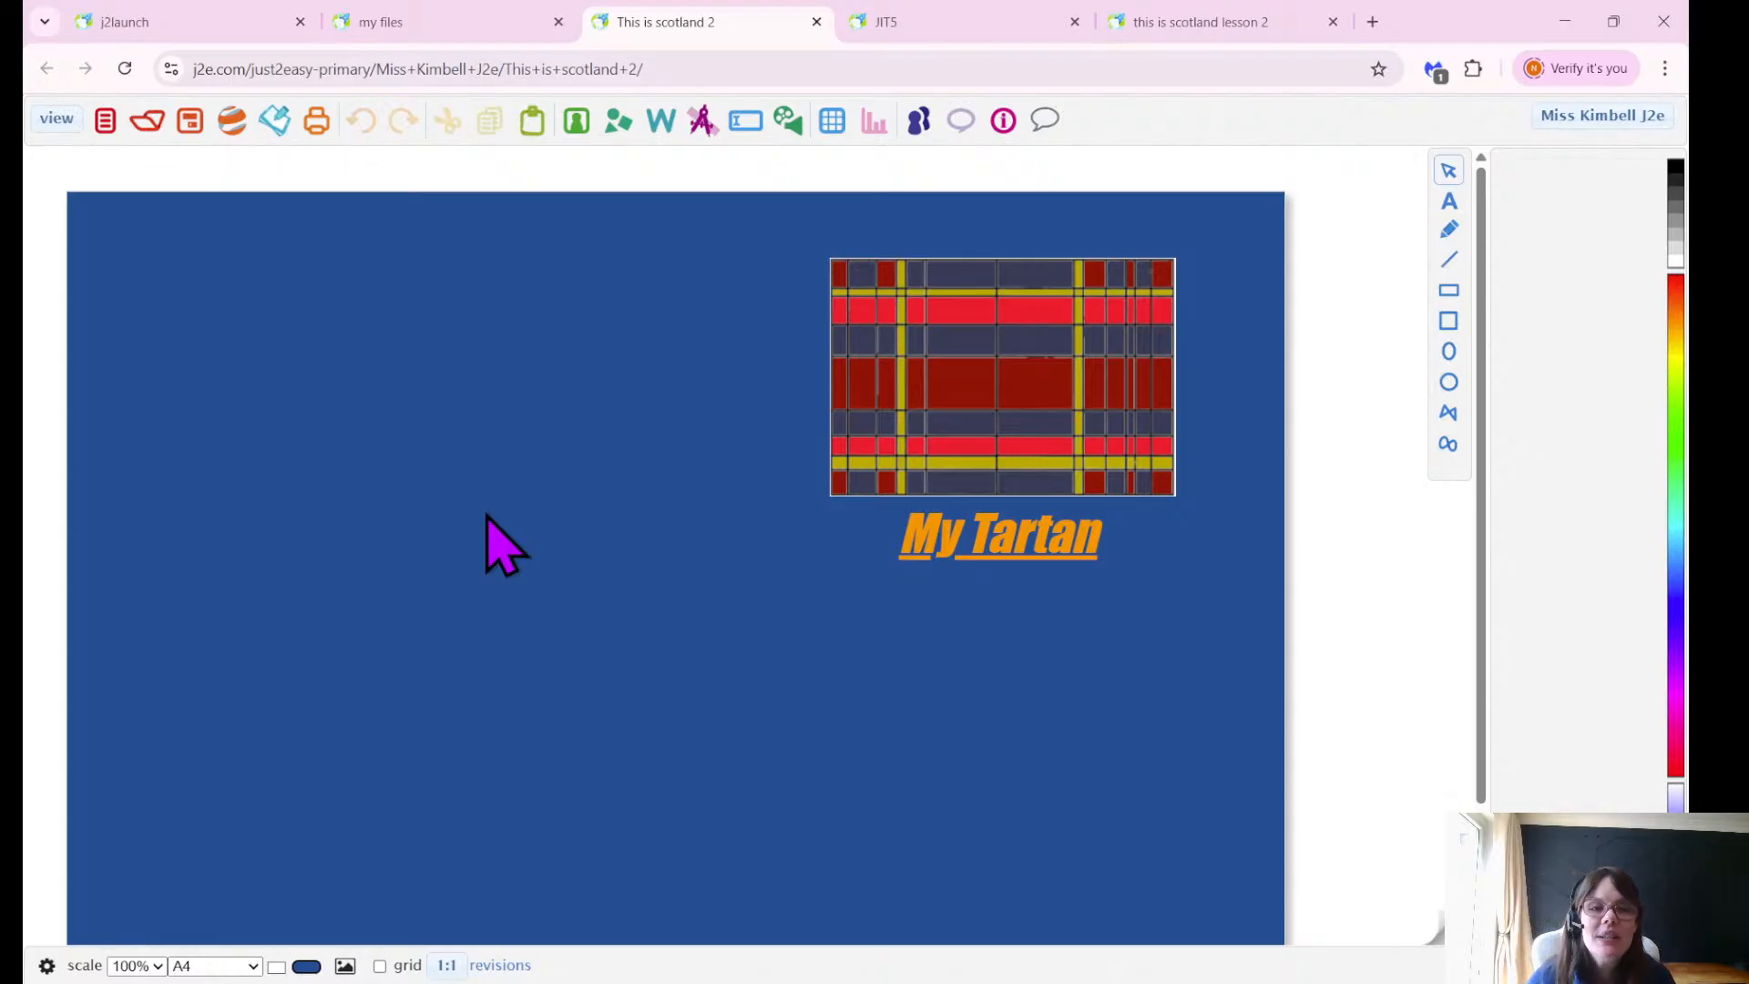
click(576, 121)
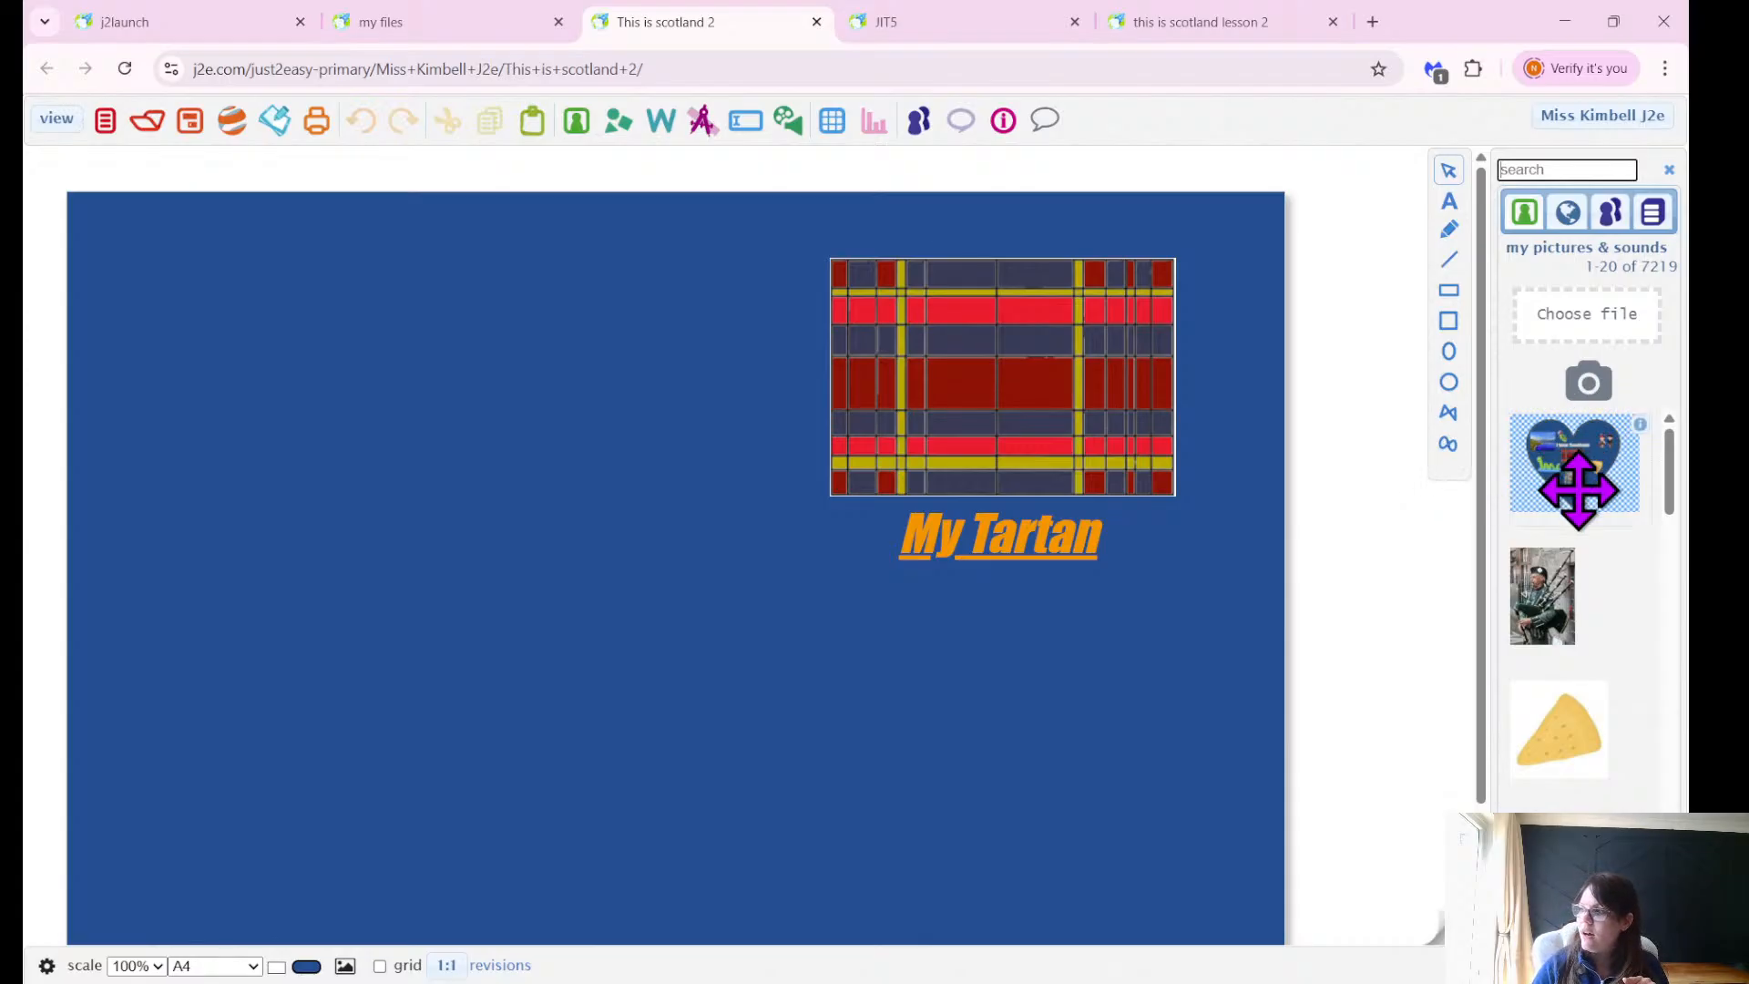
drag(1578, 489, 172, 458)
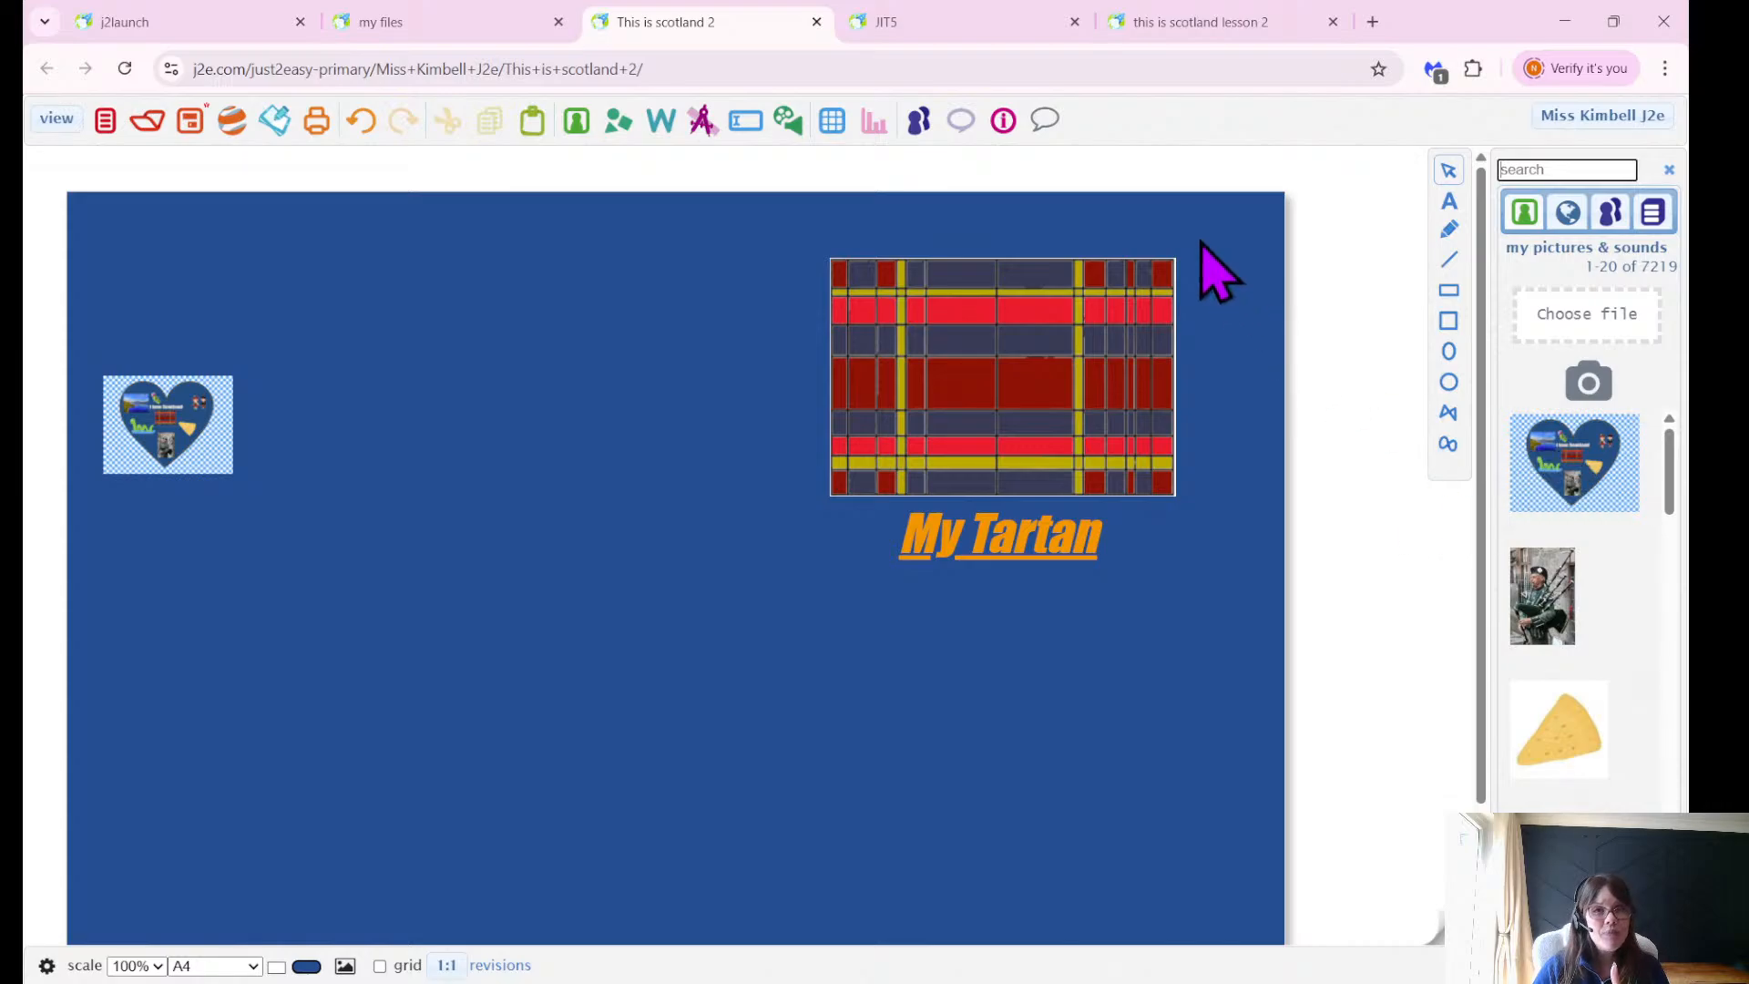
View the original collage in JIT5, return to the "This is scotland 2" presentation and enlarge the heart picture to about the tartan's width.
click(924, 27)
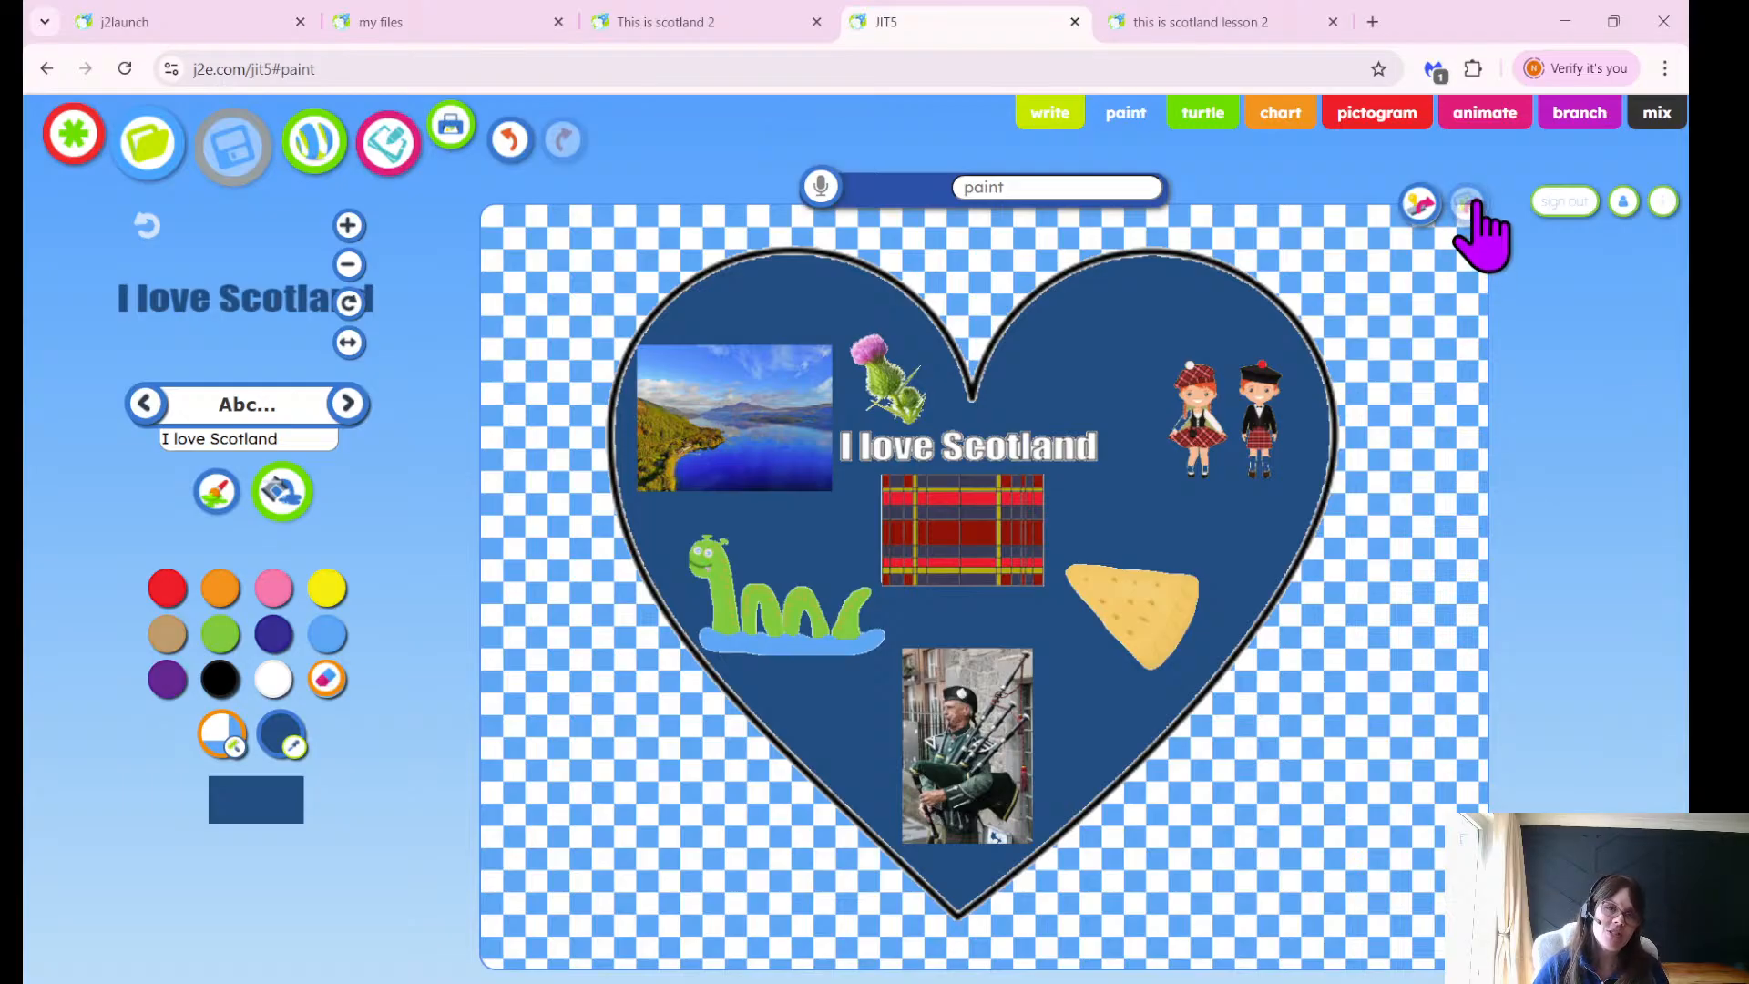
click(674, 22)
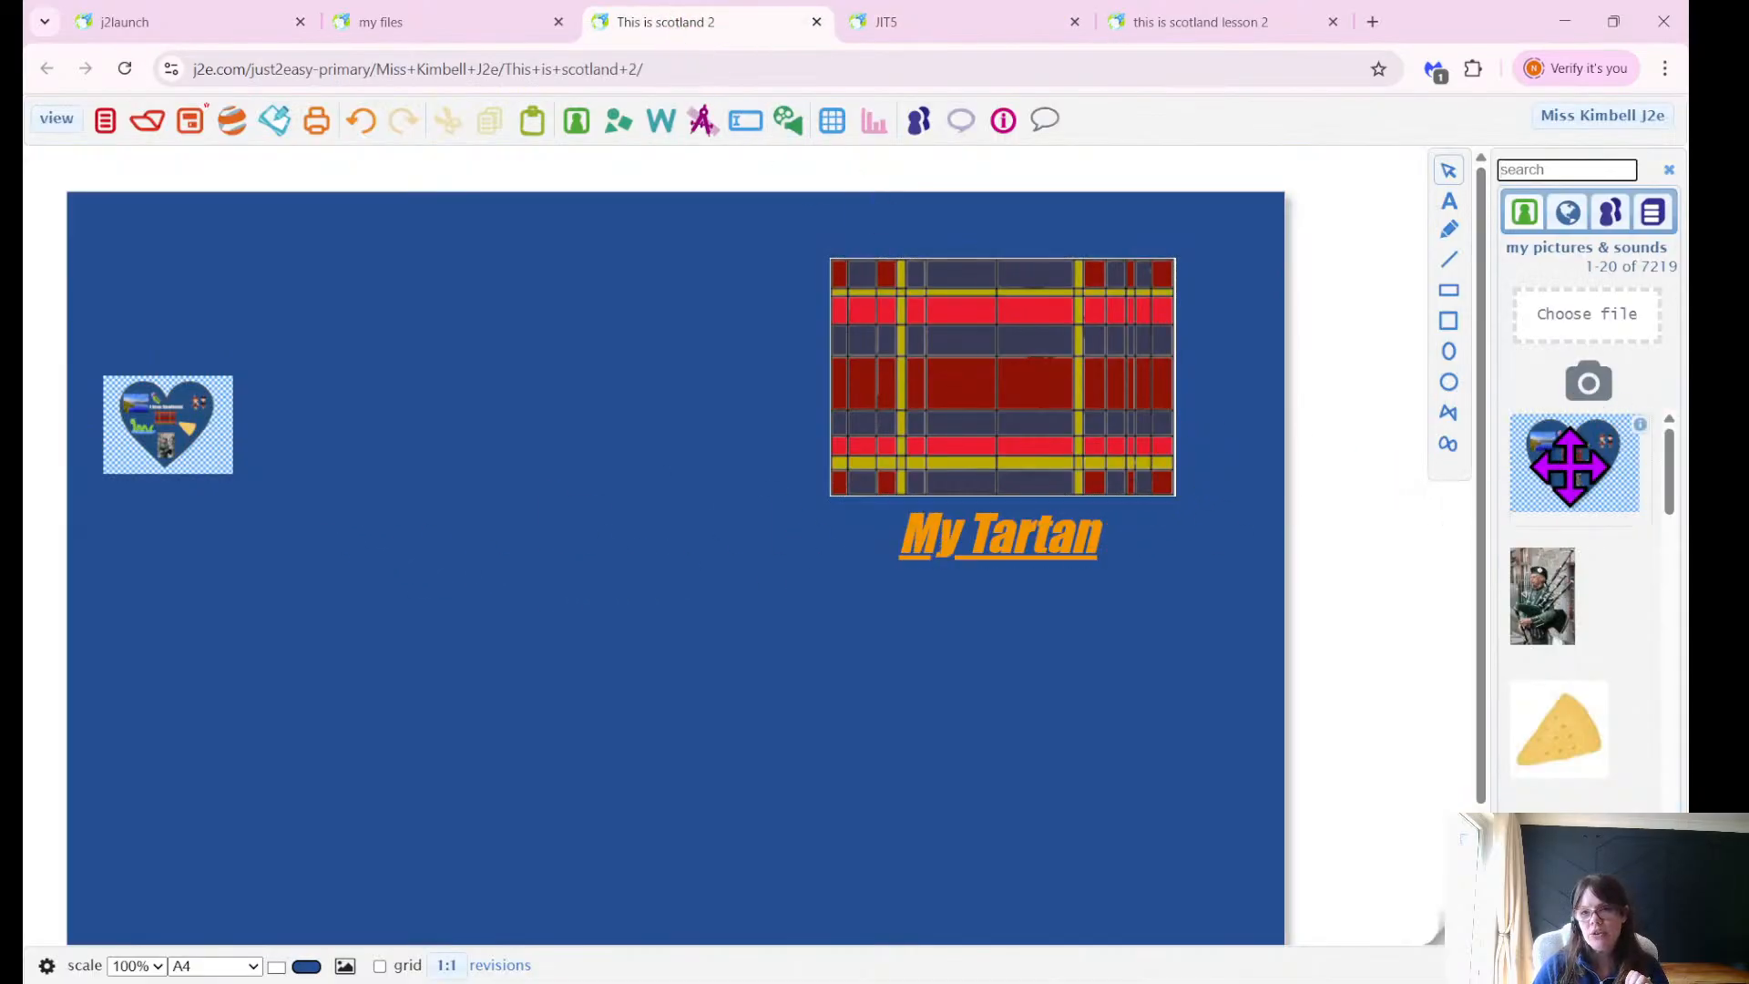
click(155, 461)
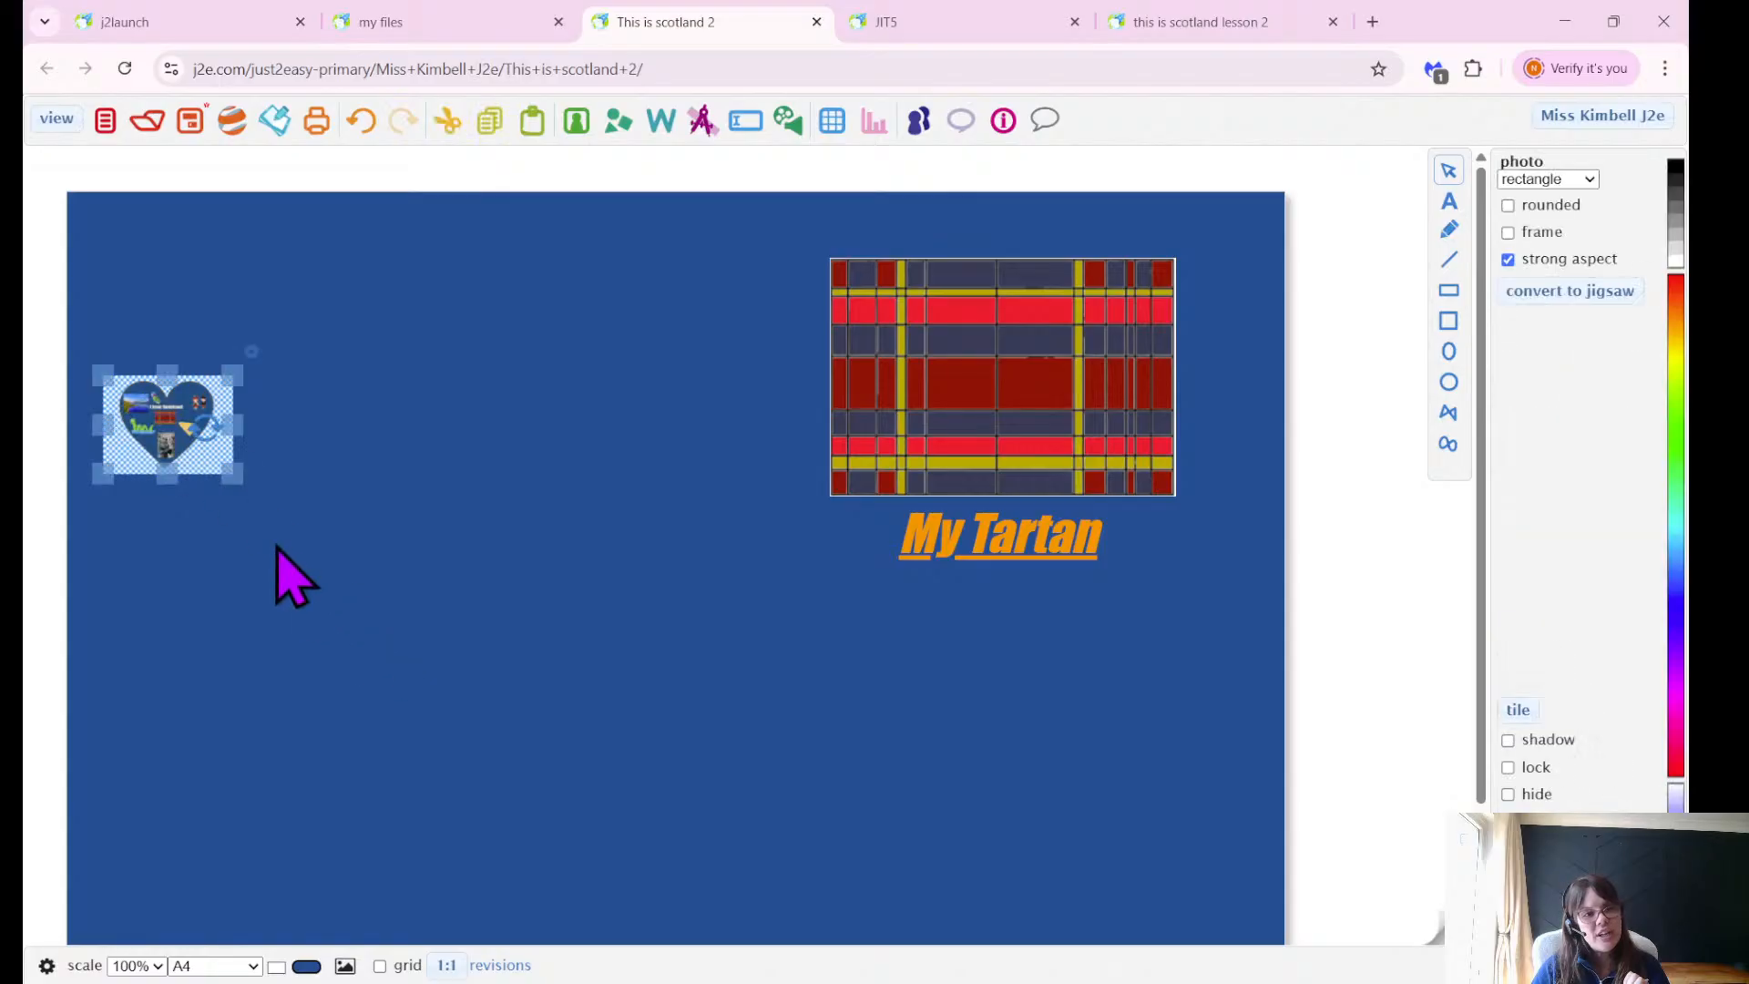
drag(233, 474, 313, 498)
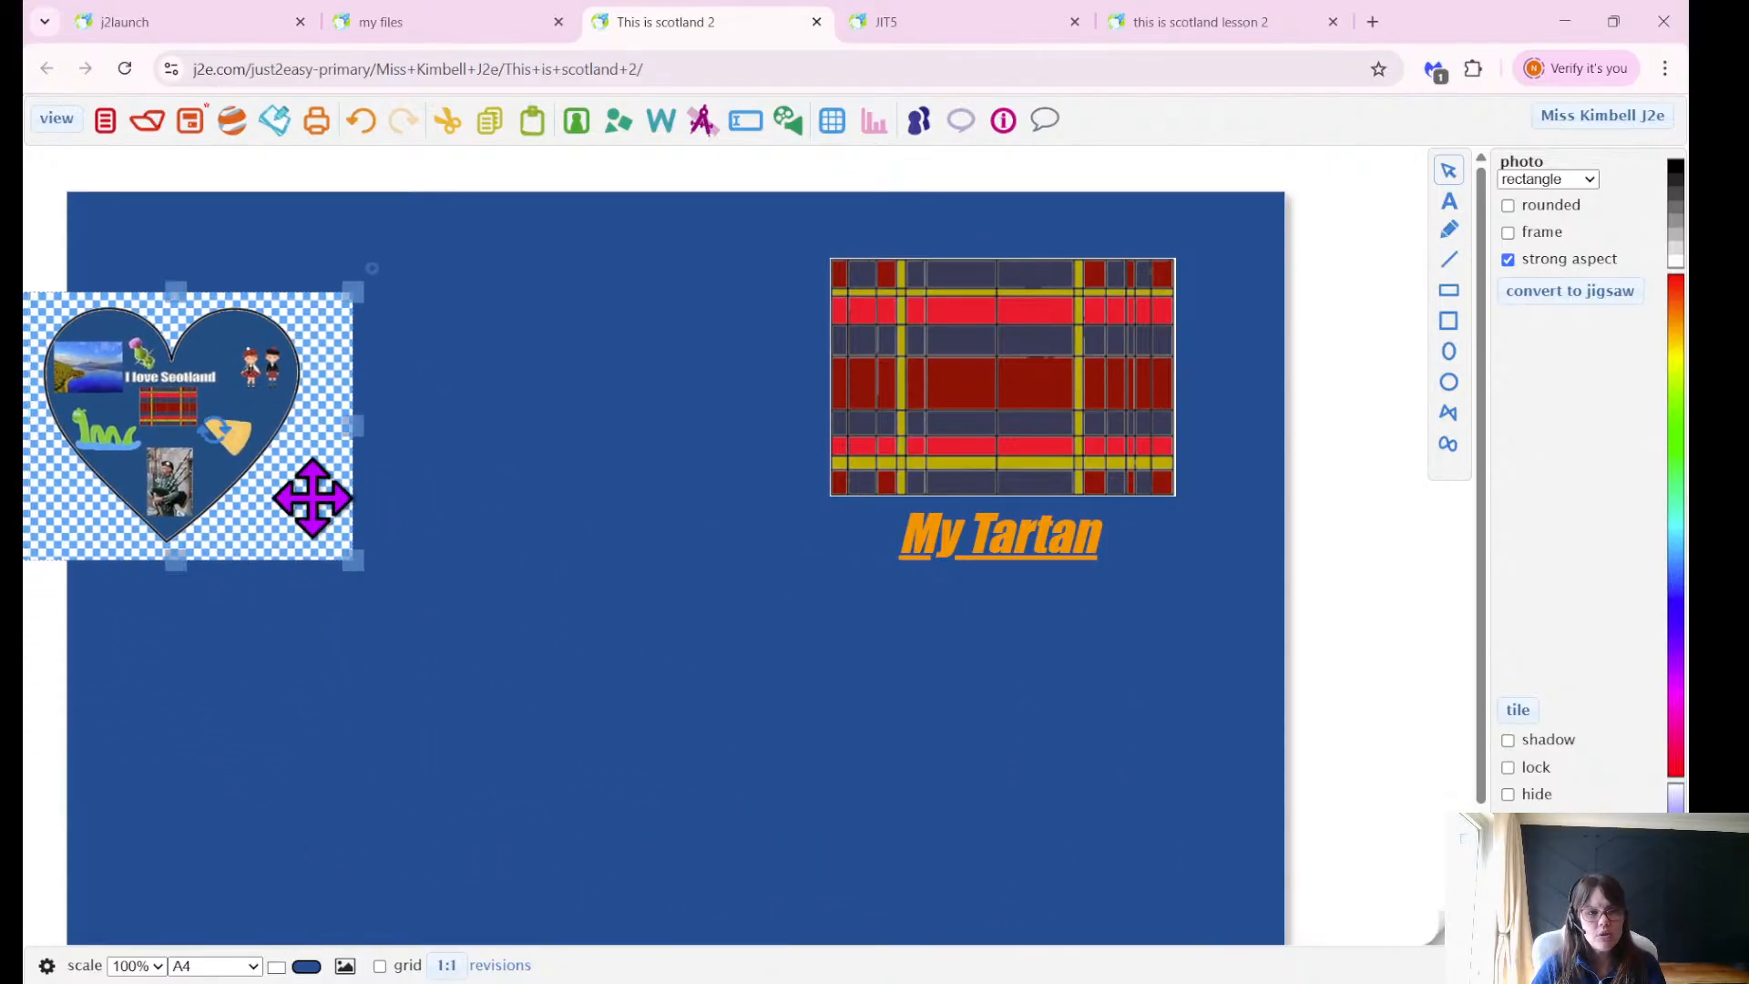
Preview the presentation, return to editing and move the heart collage fully onto the page, flush with its left edge.
click(57, 119)
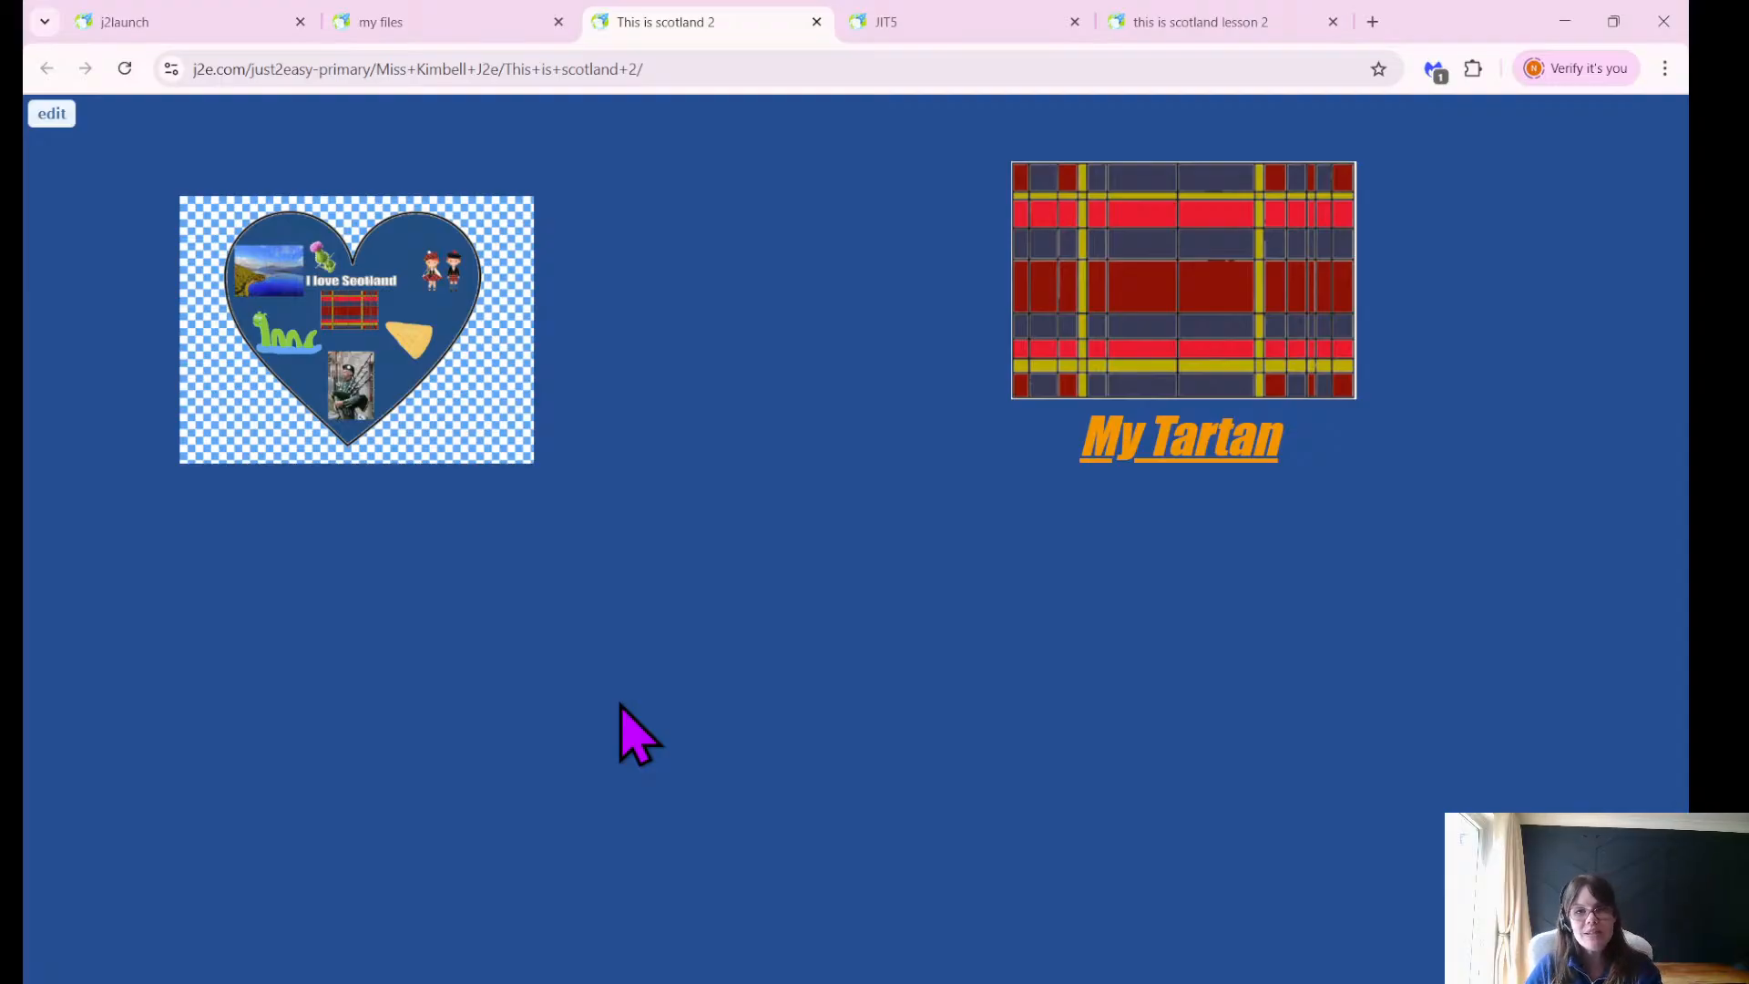
click(52, 113)
drag(211, 547, 281, 566)
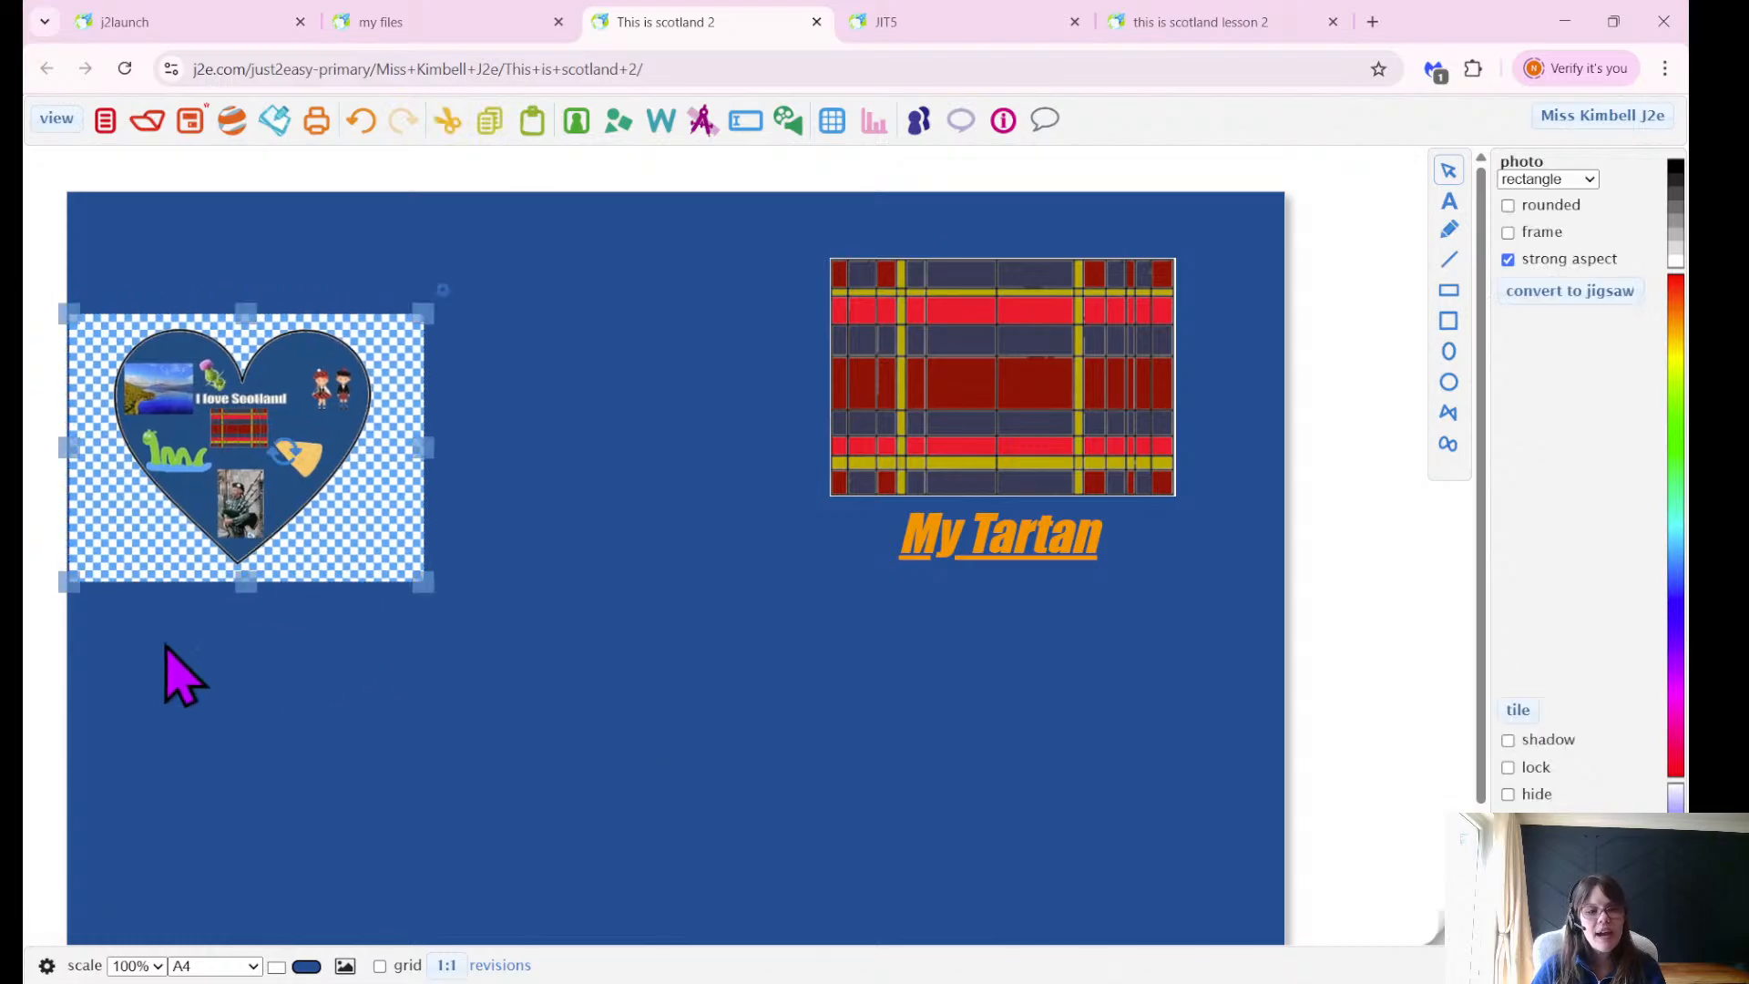
Deselect the heart collage and save the presentation under the title "This is scotland 2".
click(172, 616)
click(129, 635)
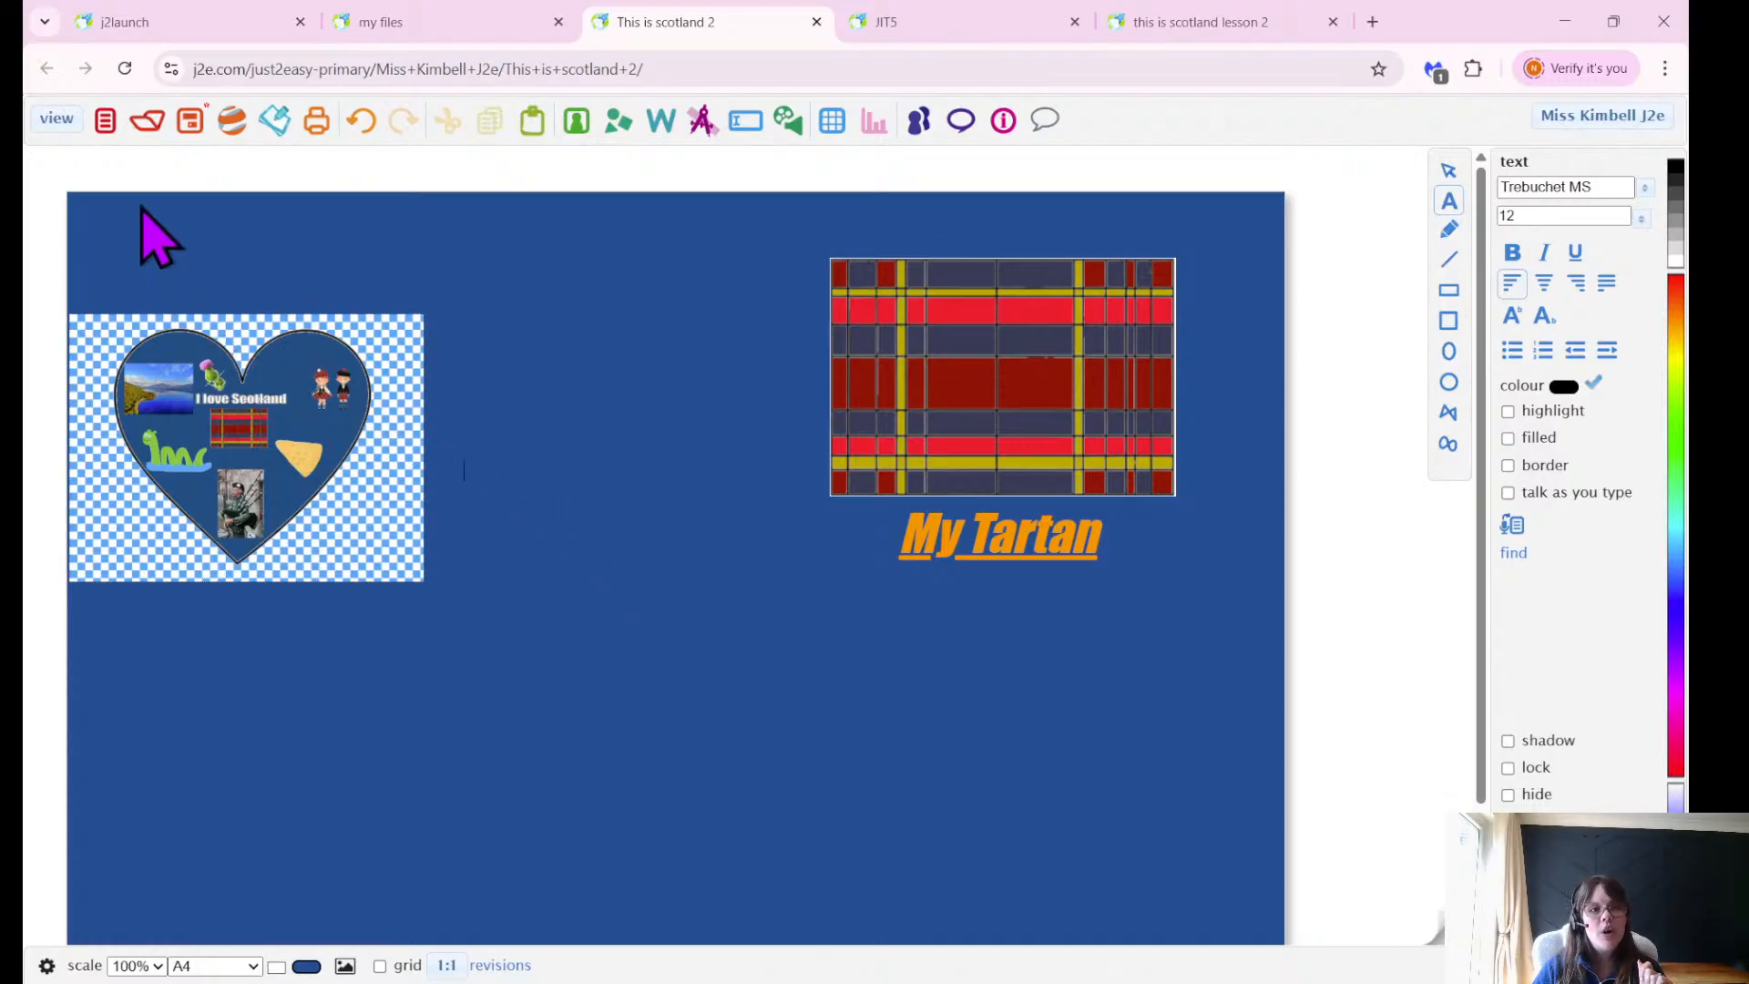
click(190, 119)
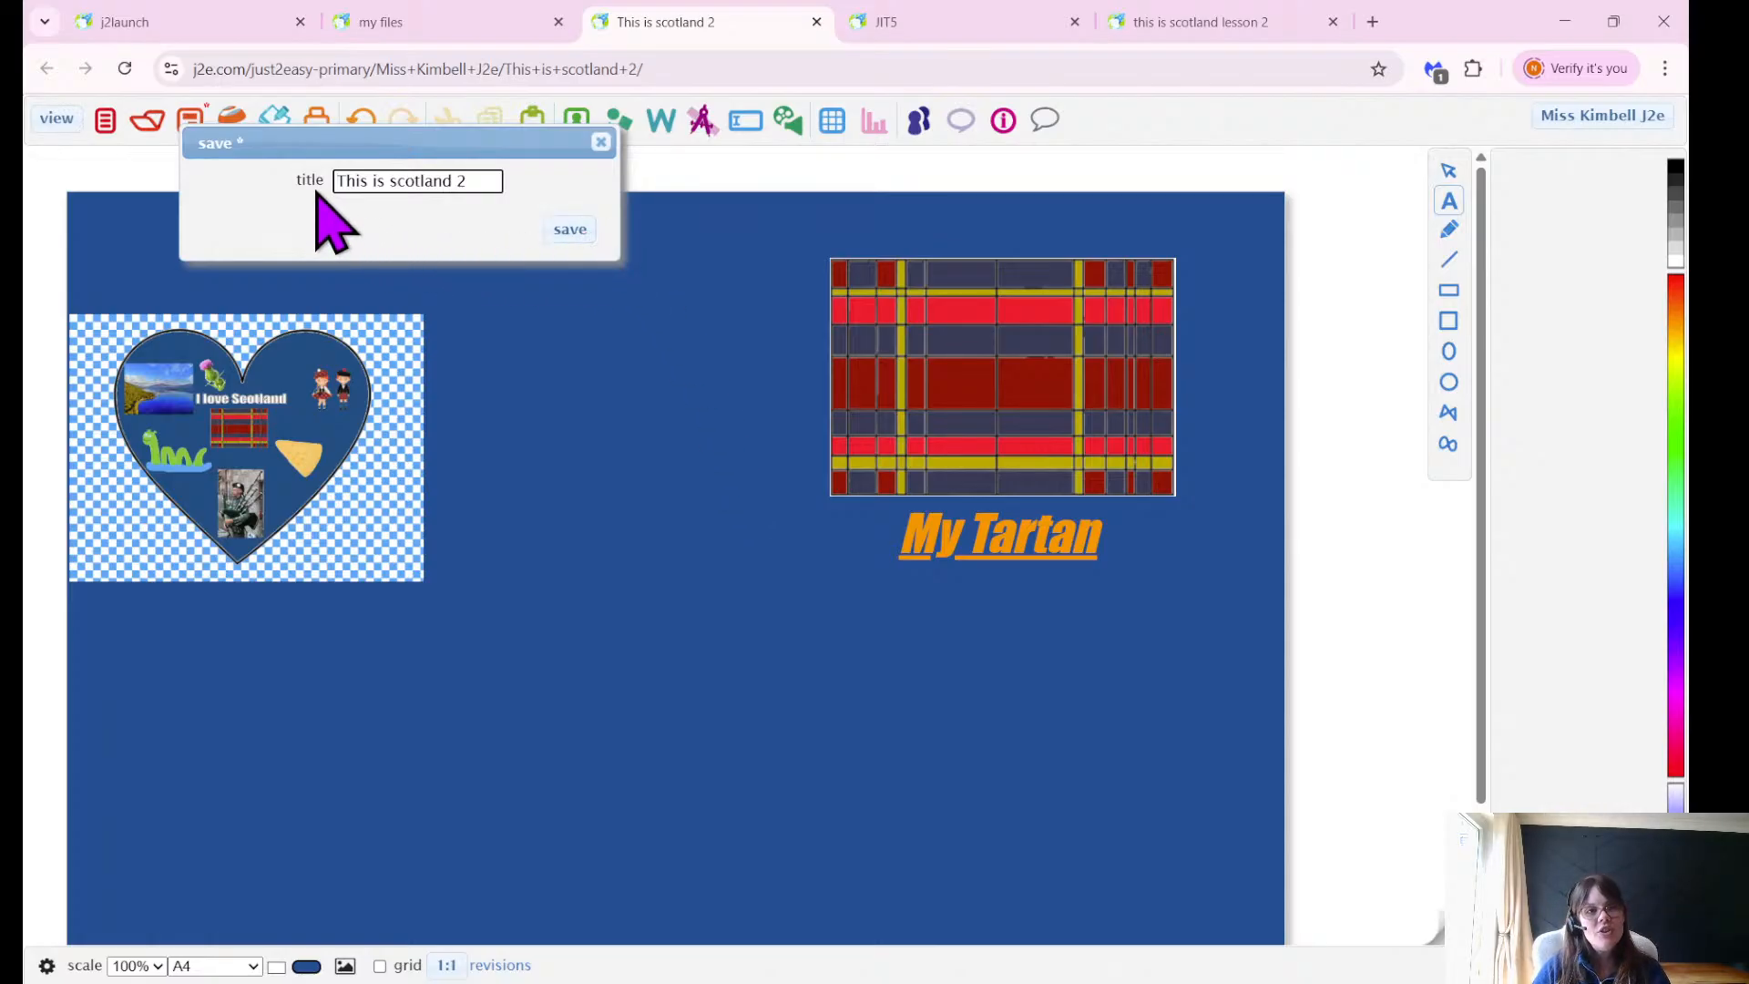
click(564, 235)
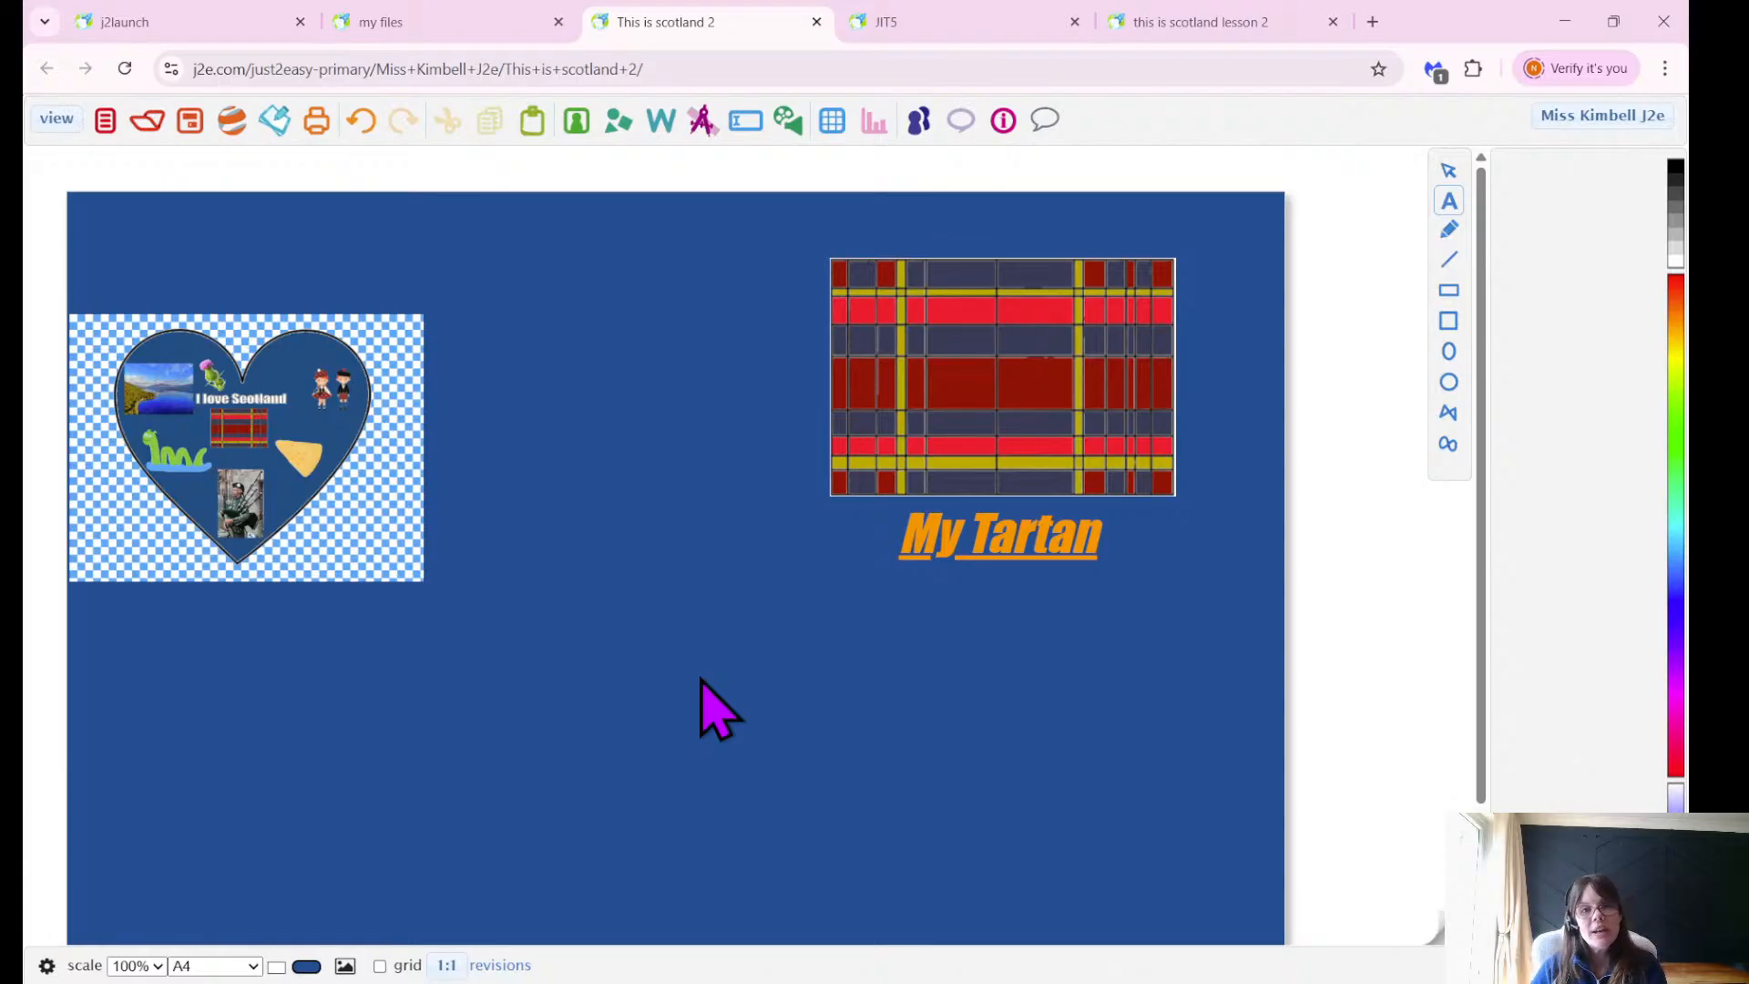
Switch to the "this is scotland lesson 2" slides and advance past the slide about adding the collage to the presentation.
click(1158, 23)
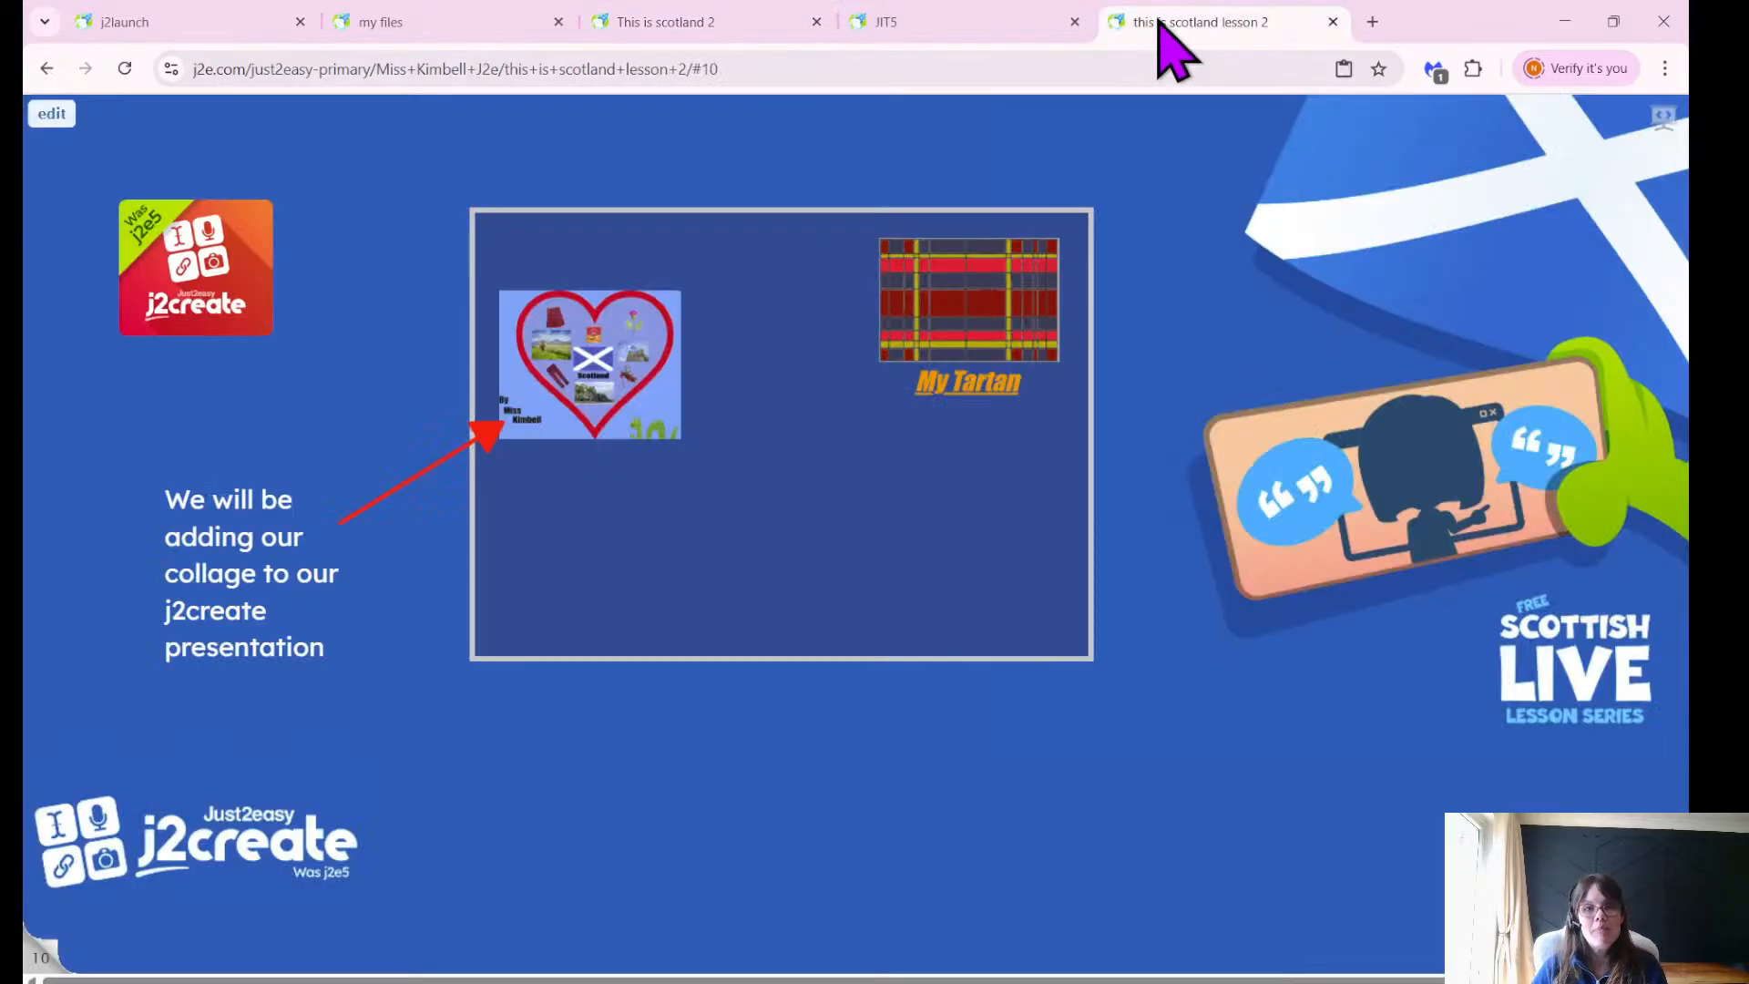
click(1663, 955)
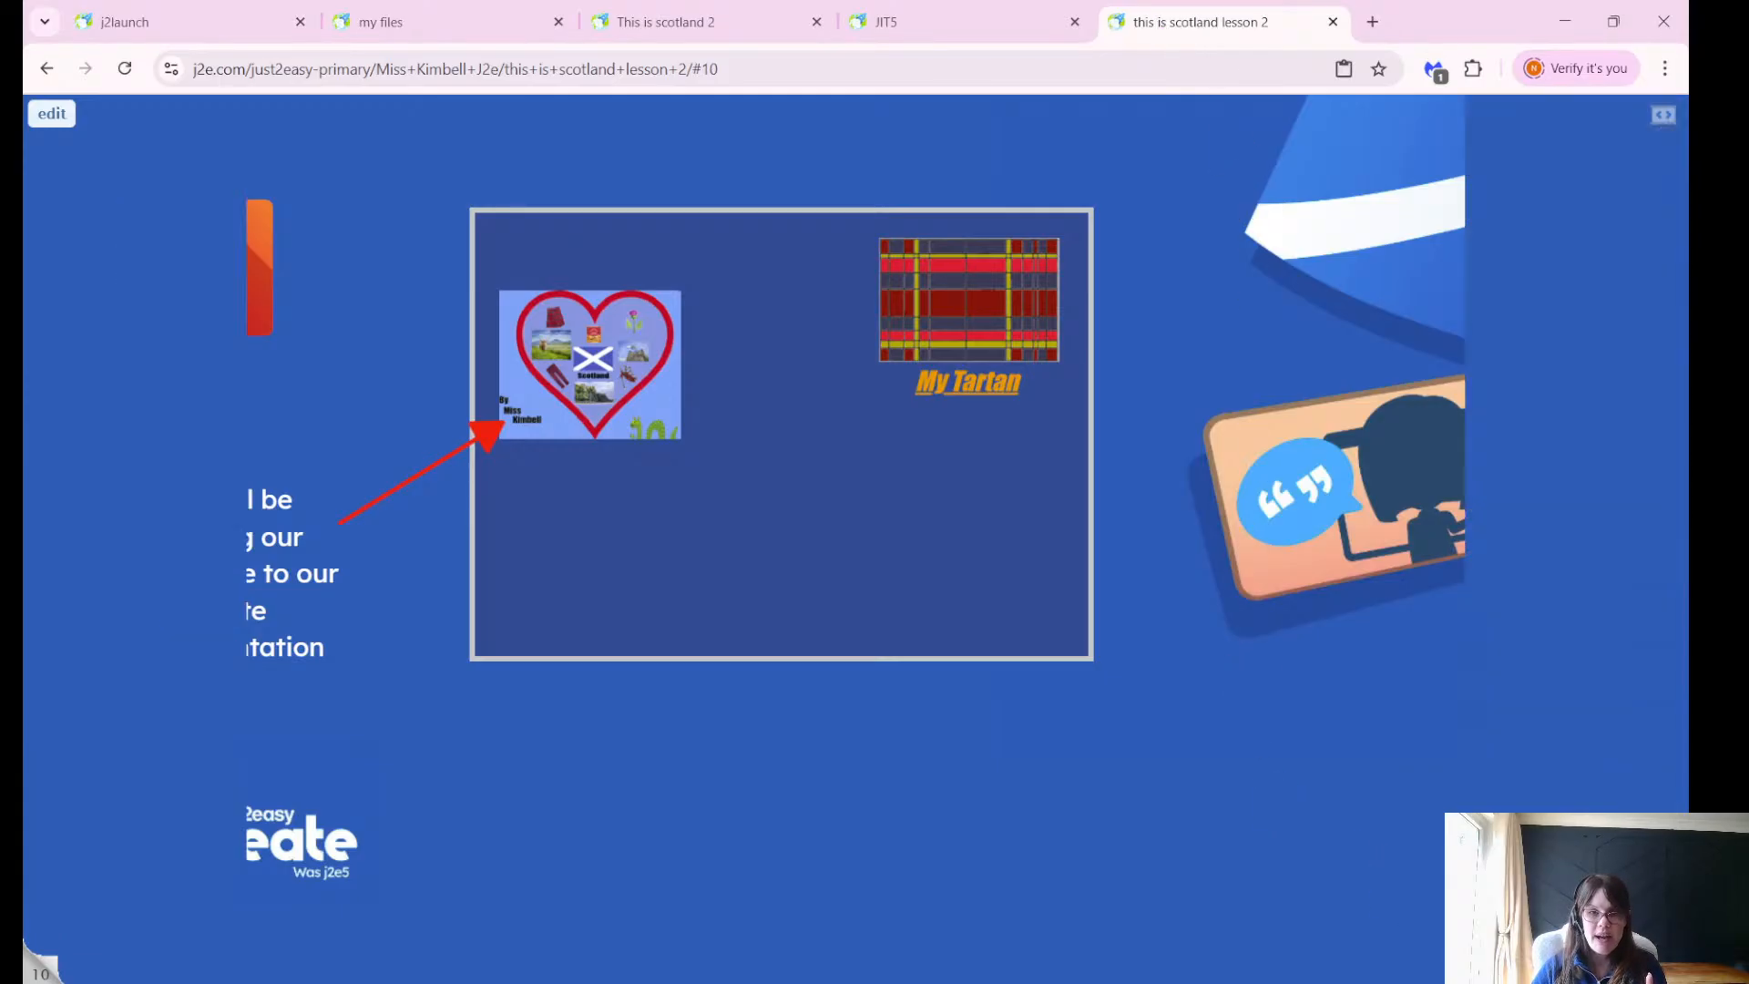